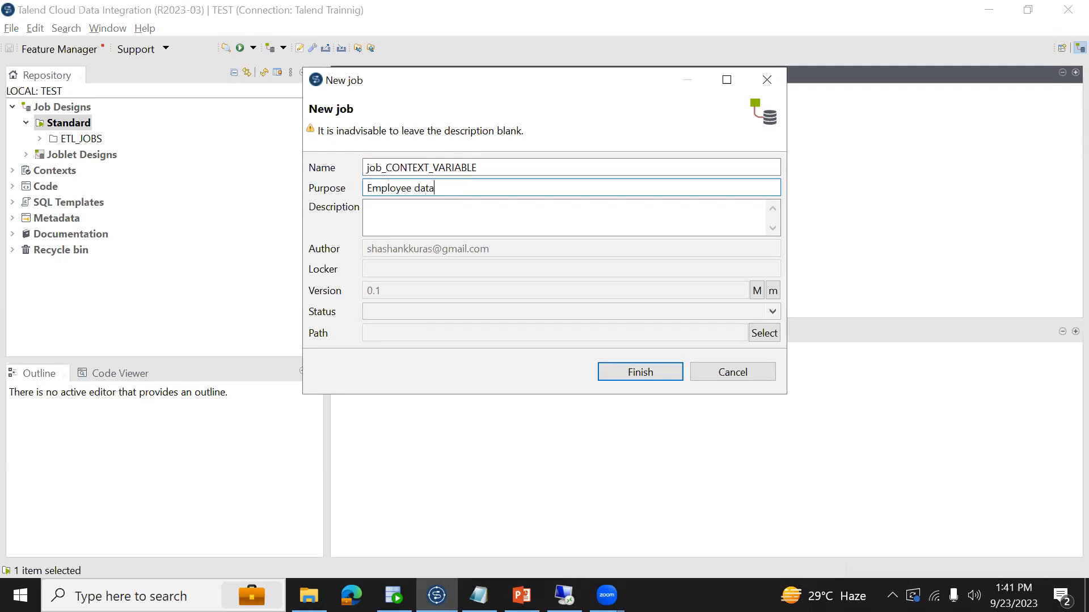
- Create the job job_CONTEXT_VARIABLE with the purpose Employee data load and display its context variables
click(626, 372)
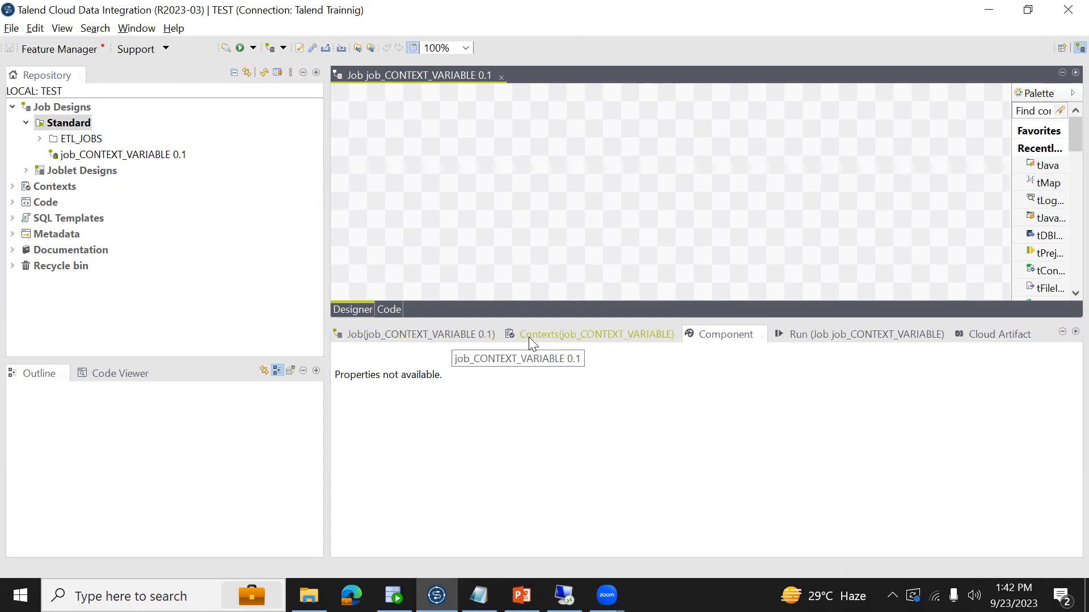
click(547, 337)
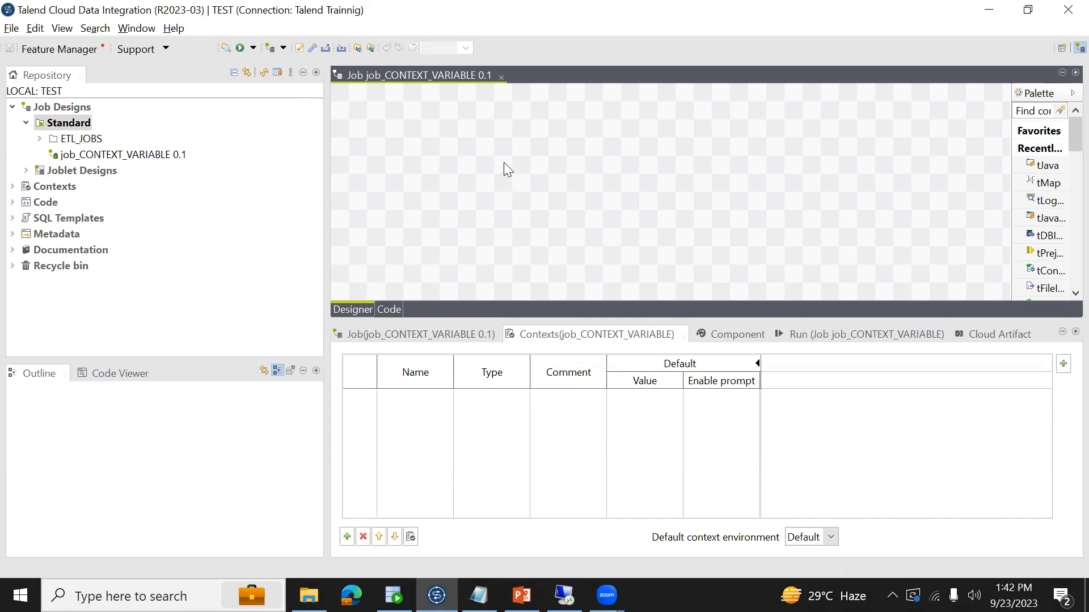
- Add the EMP table from the HR database connection to the job as a tDBInput (Oracle with service name) component
click(13, 235)
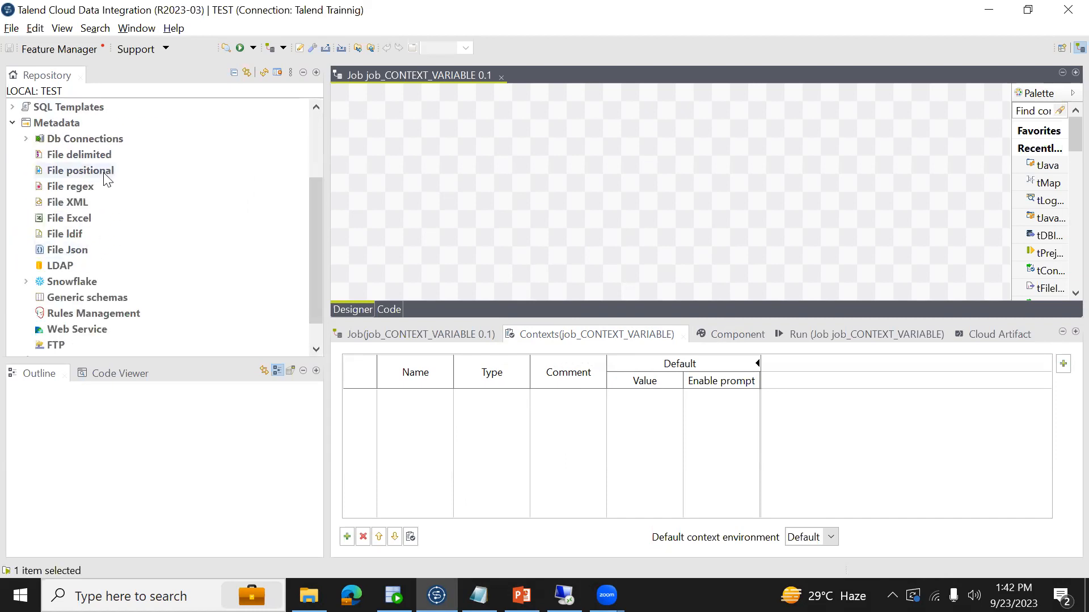
click(26, 140)
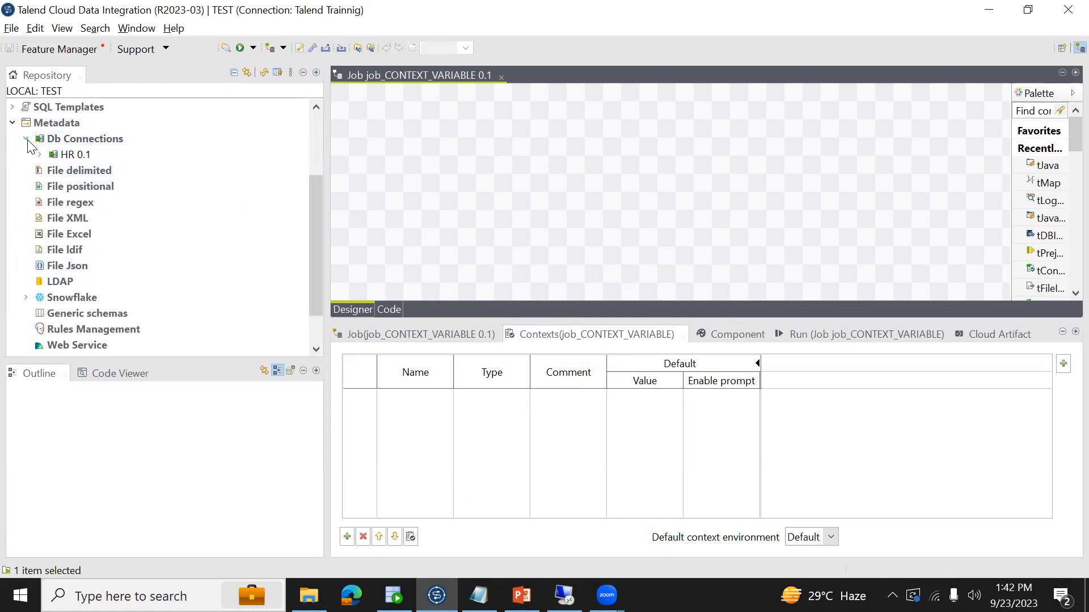
click(40, 155)
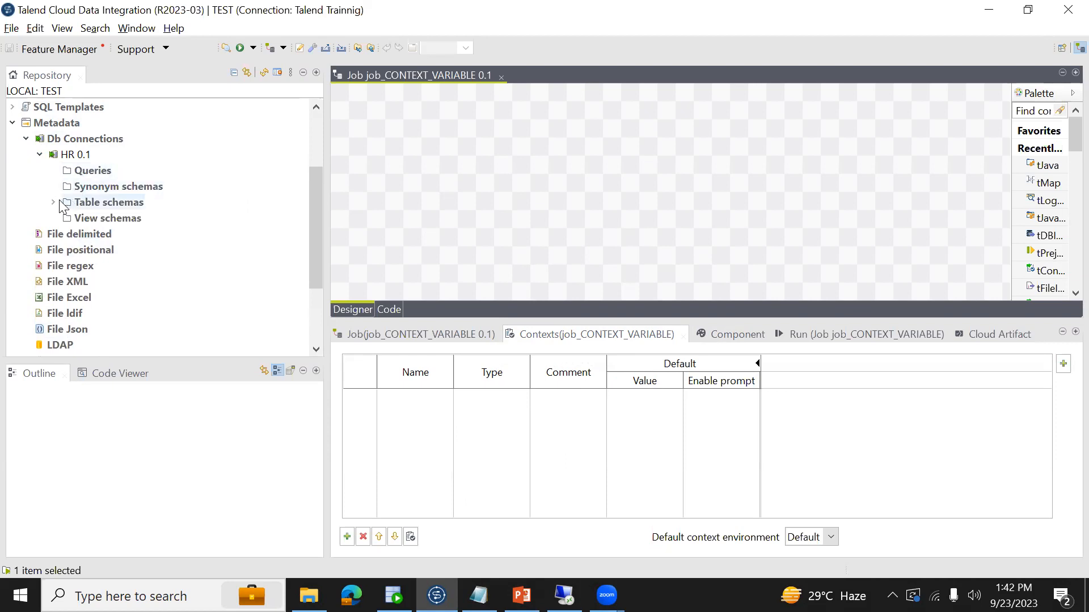
click(53, 203)
drag(95, 238, 440, 161)
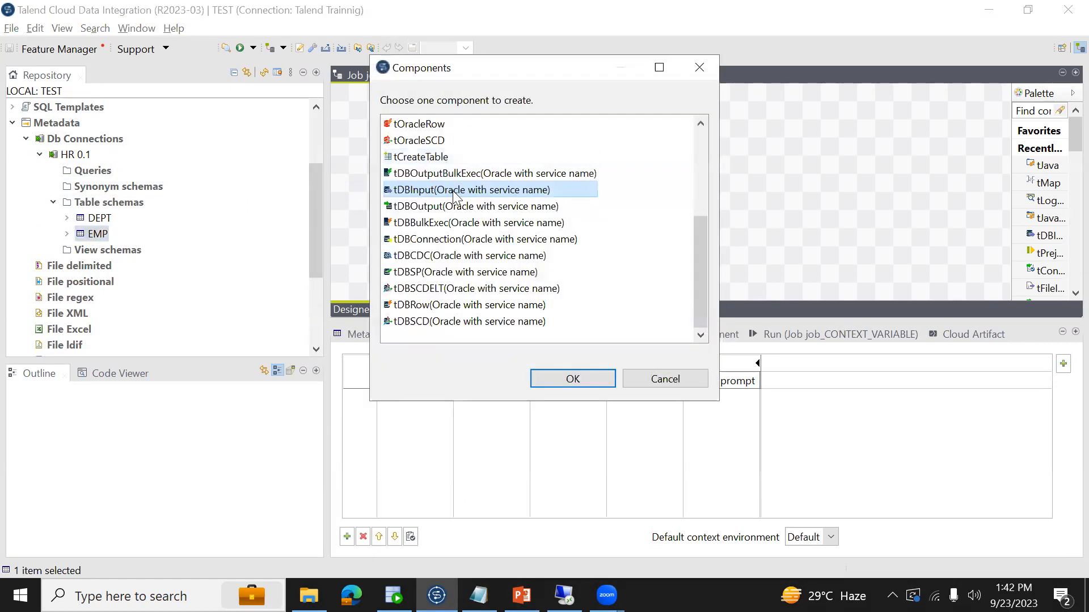
double_click(467, 191)
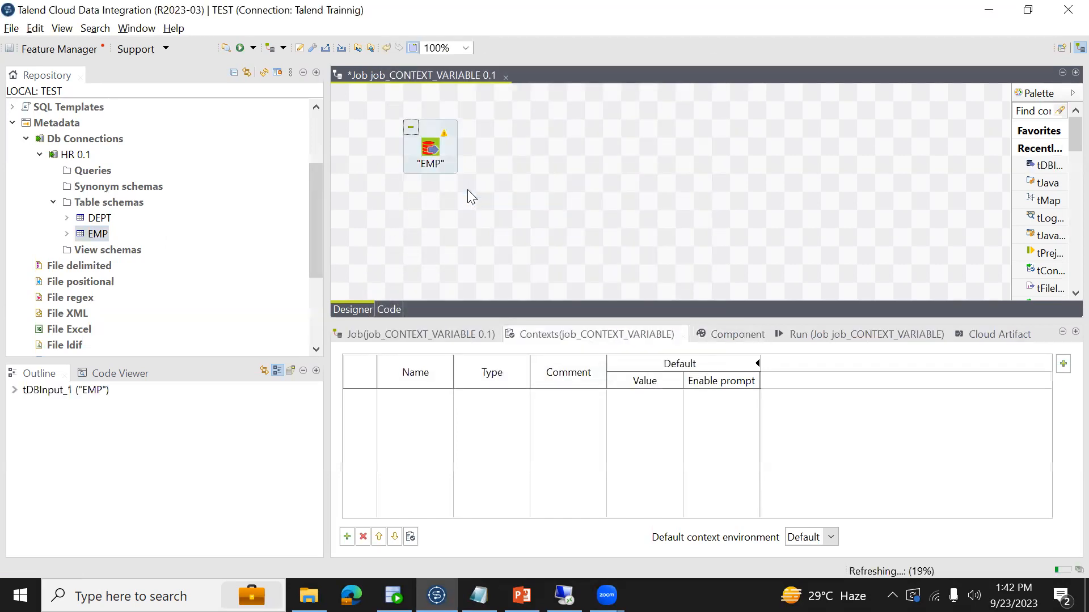
- Add a tLogRow component to the job design beside the EMP input
click(431, 152)
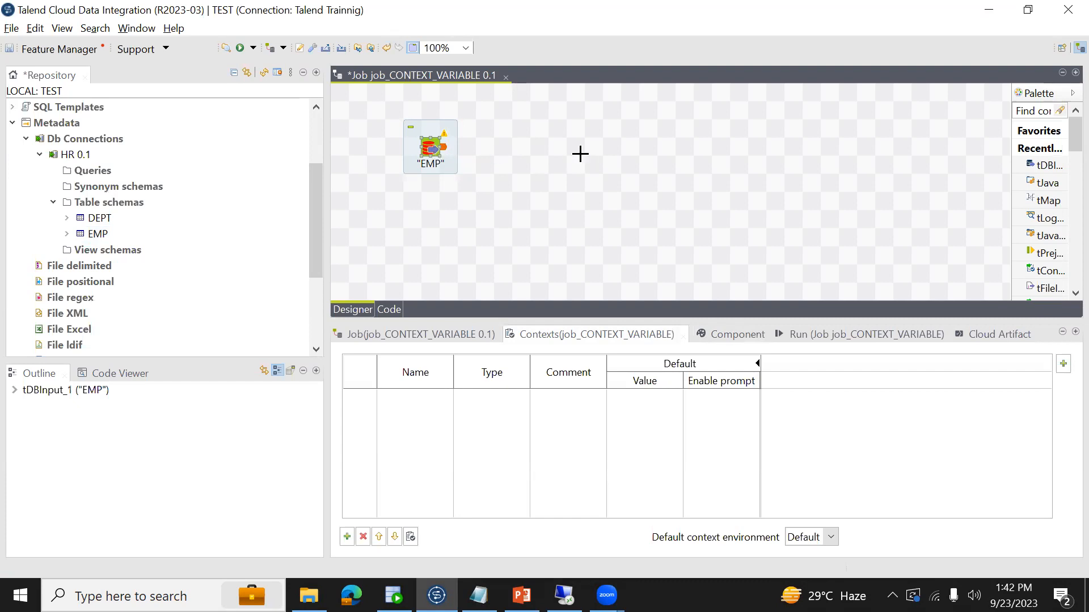
text(t)
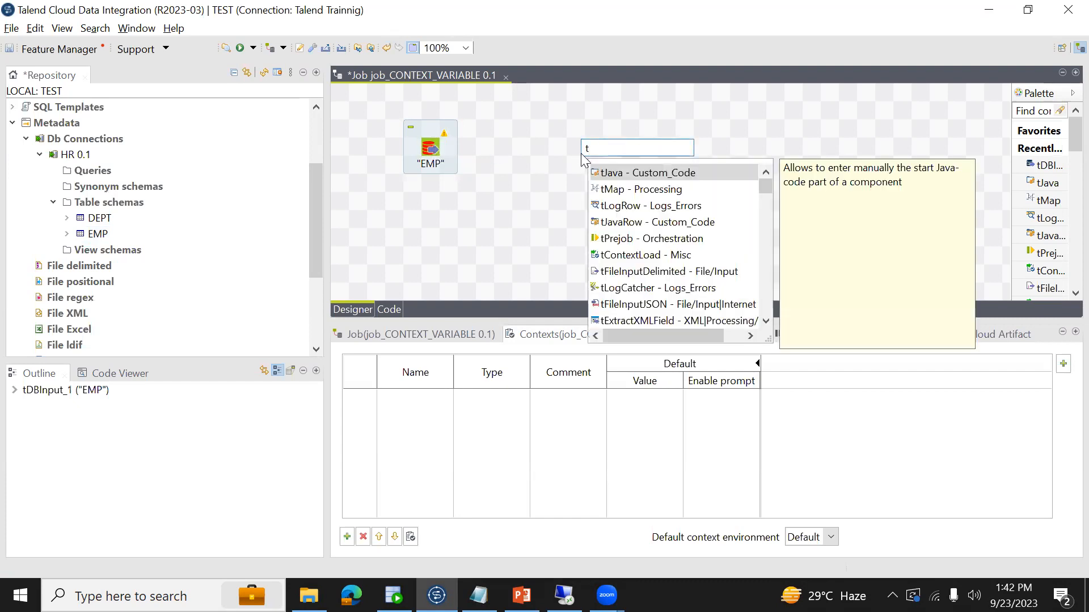
text(l)
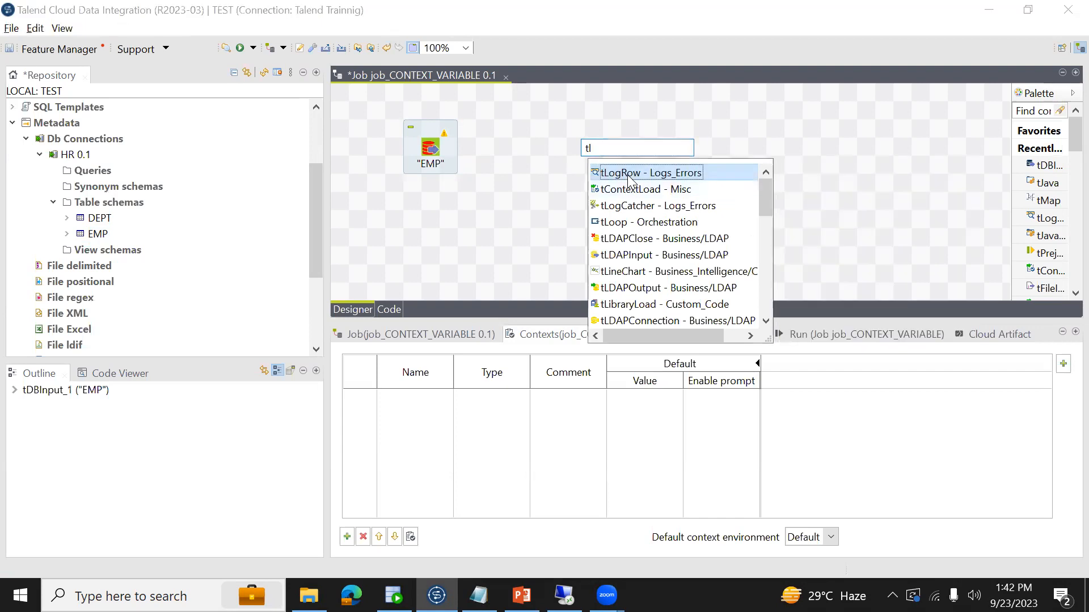
double_click(630, 173)
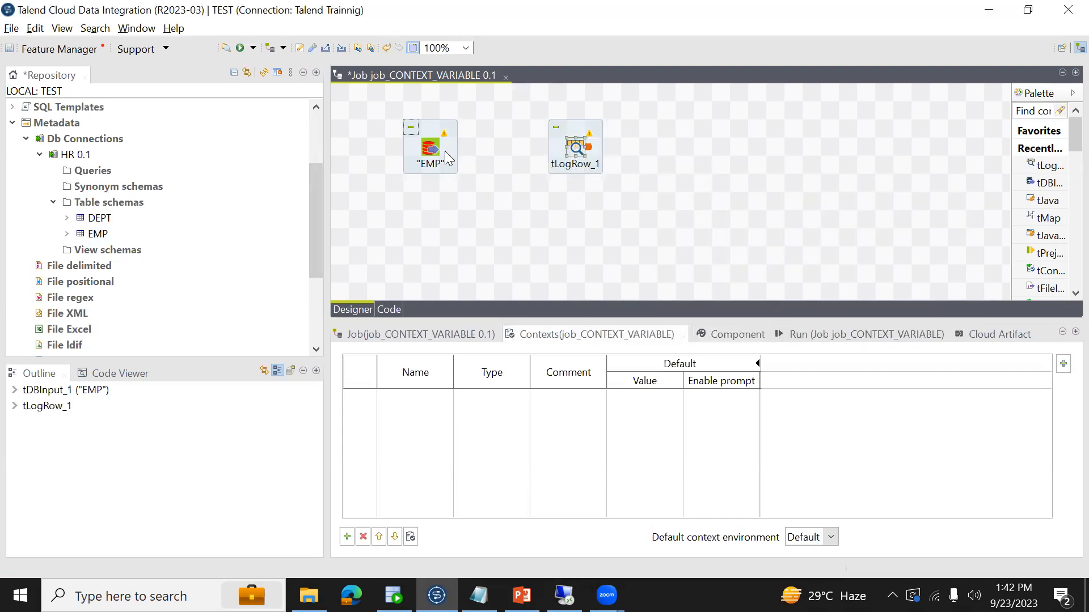
- Connect the EMP input to the tLogRow component with a Main row
right_click(432, 159)
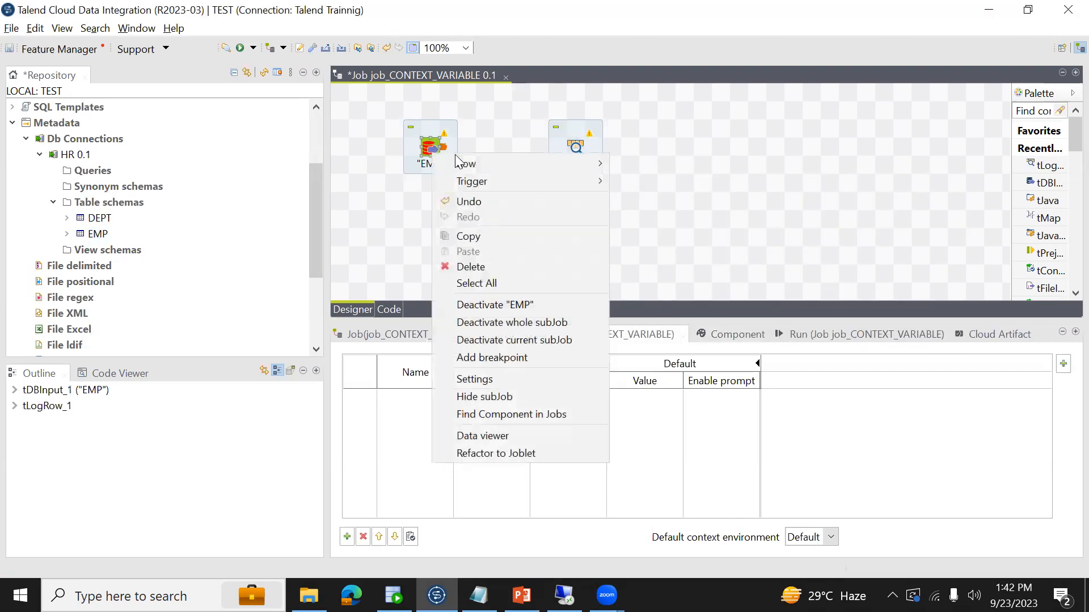
mouse_move(499, 164)
click(637, 163)
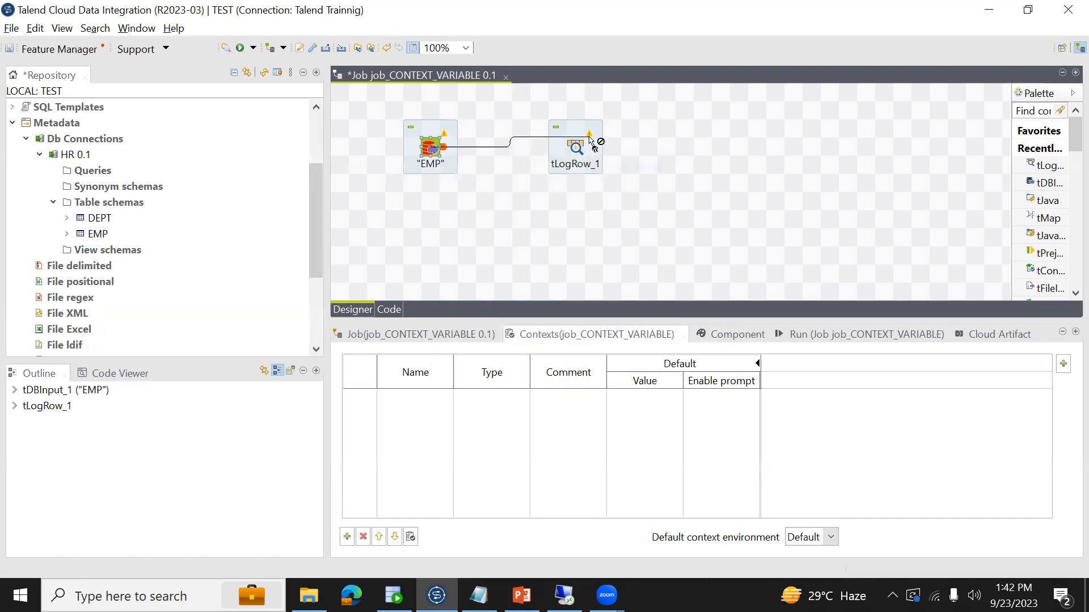
click(574, 149)
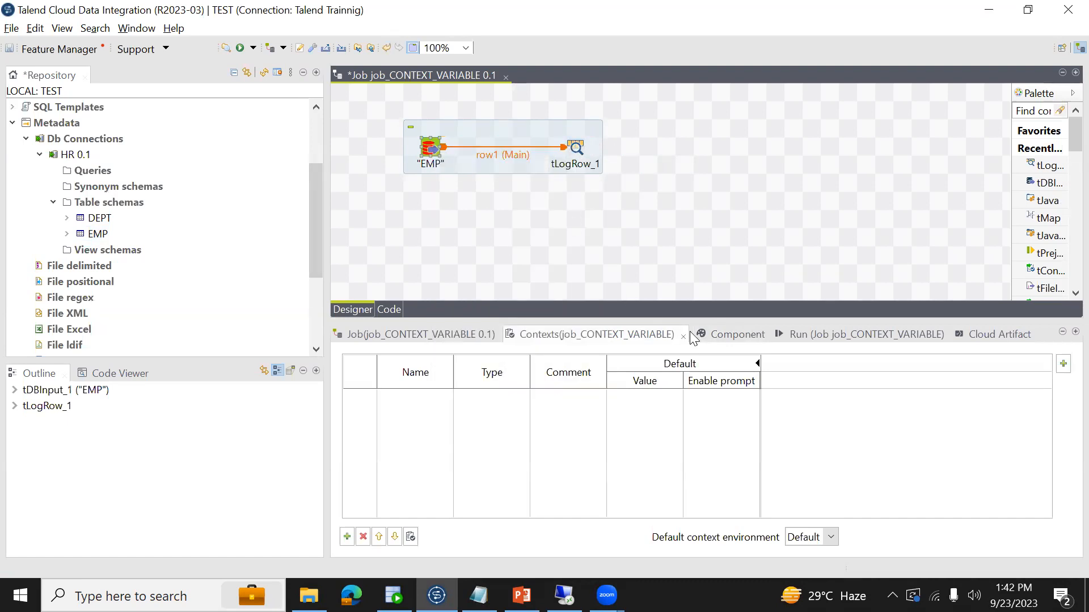
- Run the job to log the rows read from the EMP table
click(716, 337)
click(791, 335)
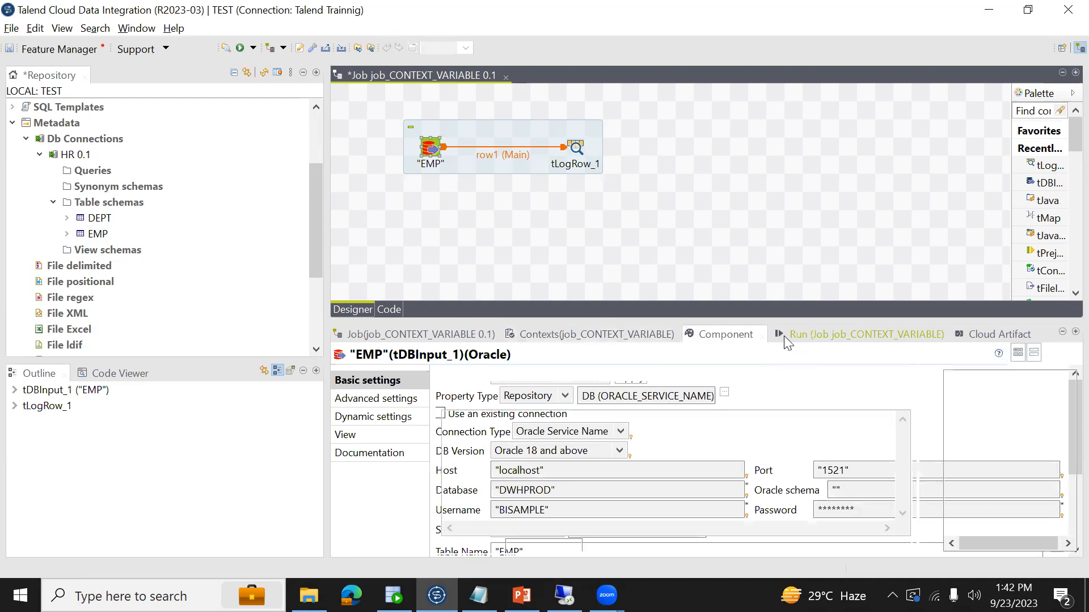
click(479, 396)
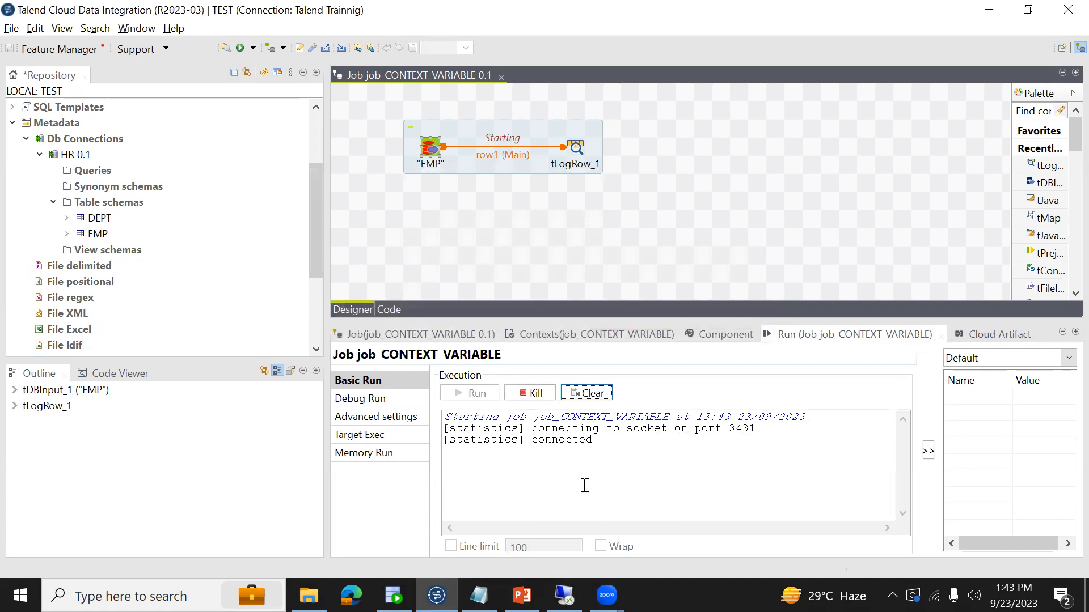
- Enlarge the area for the job's settings and add four new context variables
click(431, 152)
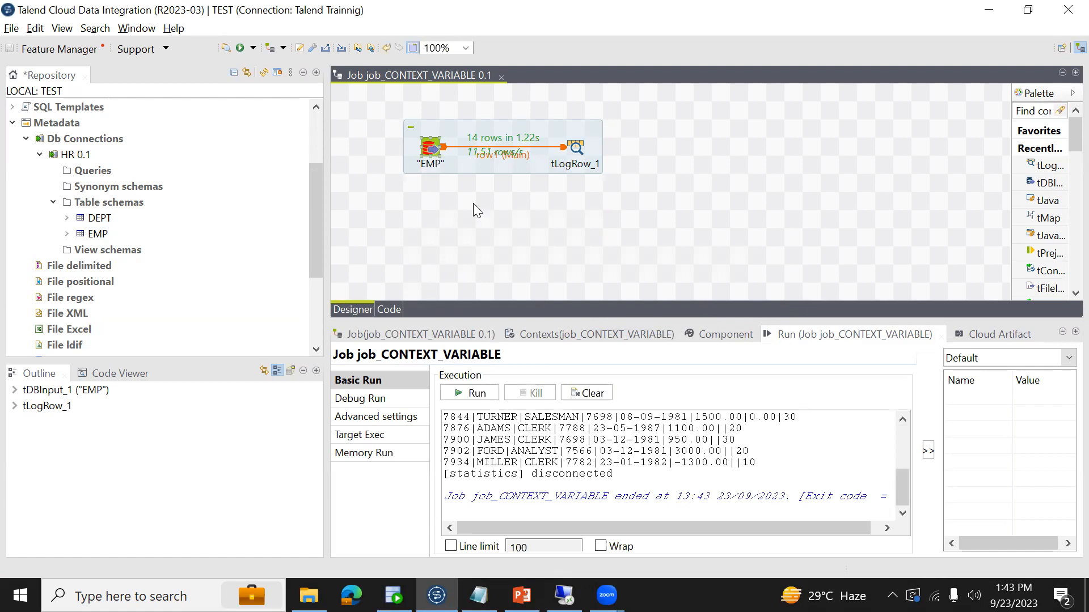
click(714, 334)
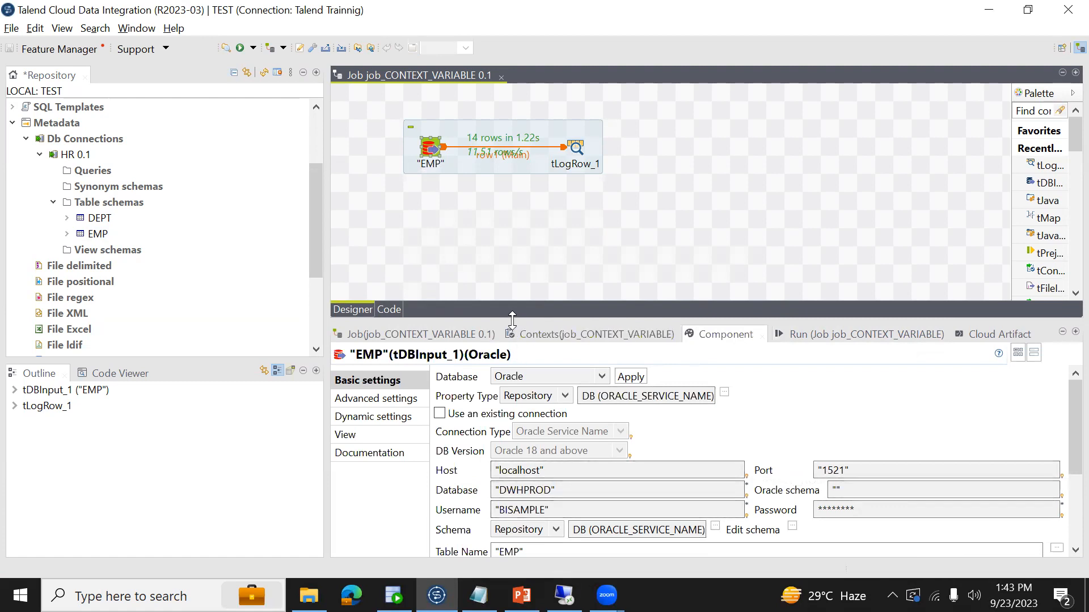
drag(512, 317, 513, 226)
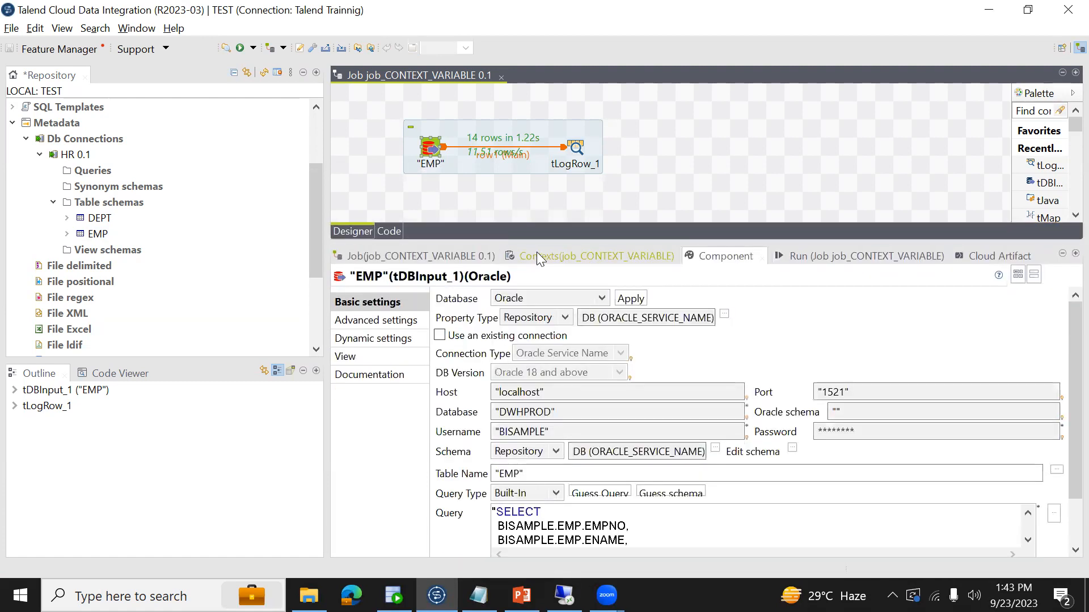
click(536, 255)
click(346, 537)
click(346, 537)
click(346, 536)
click(347, 537)
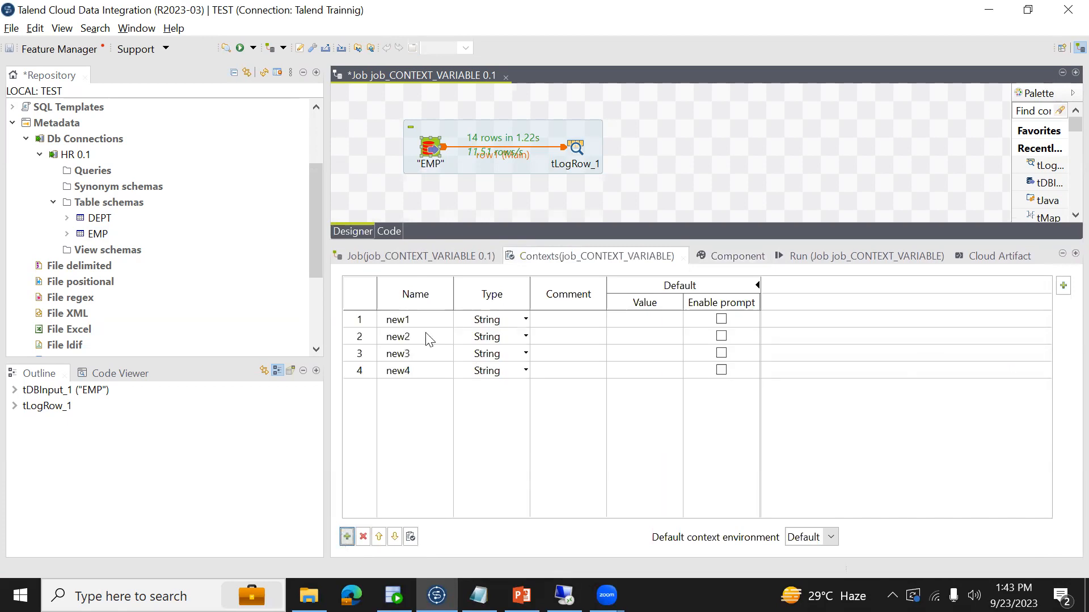
- Name the first three context variables username, hostname and port, following EMP's connection settings
click(431, 158)
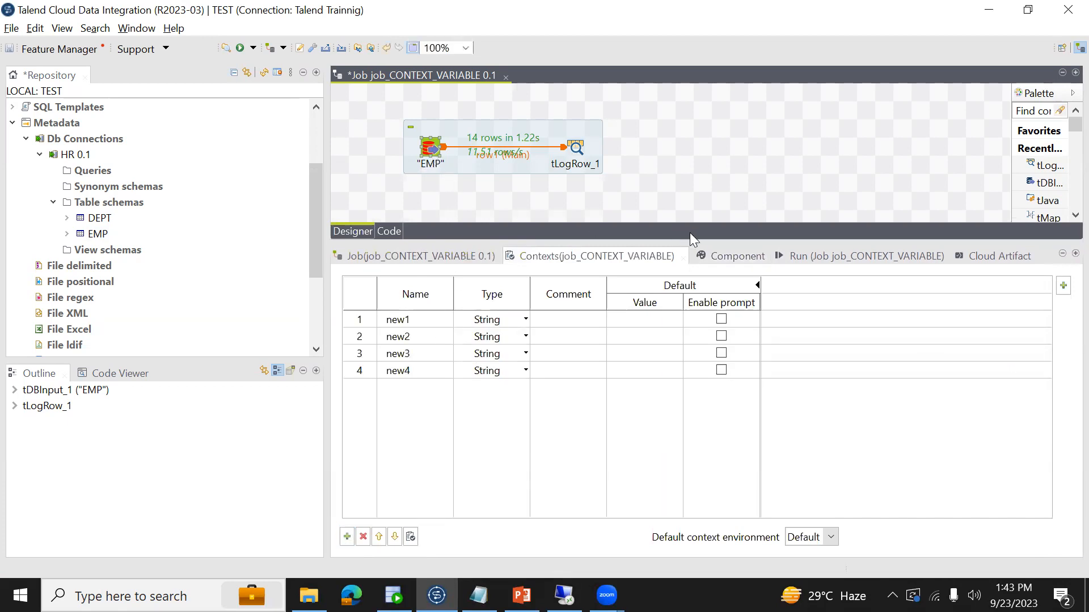
click(719, 256)
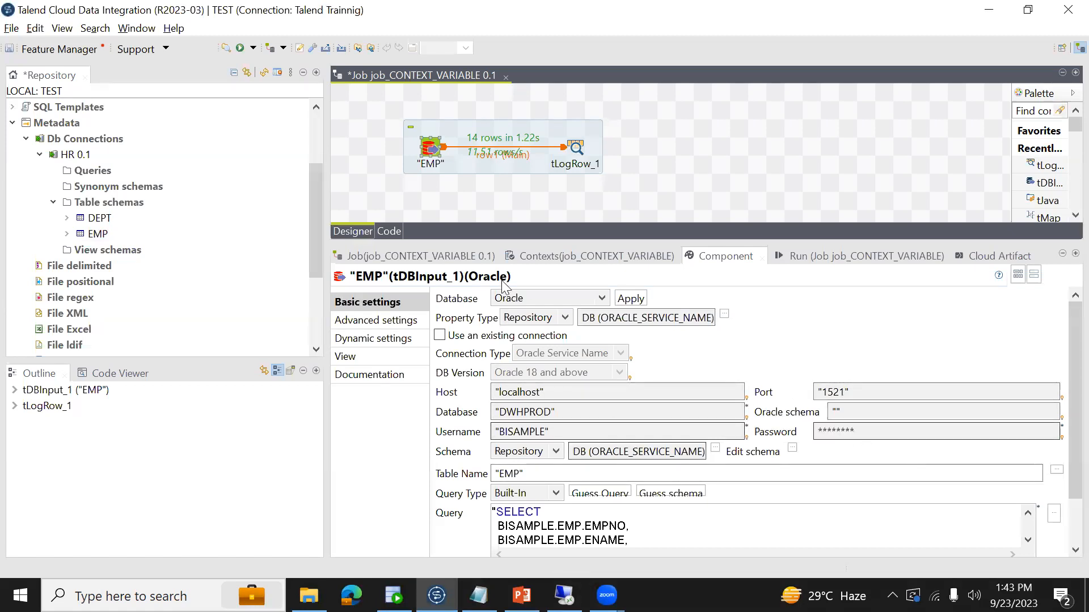
click(573, 254)
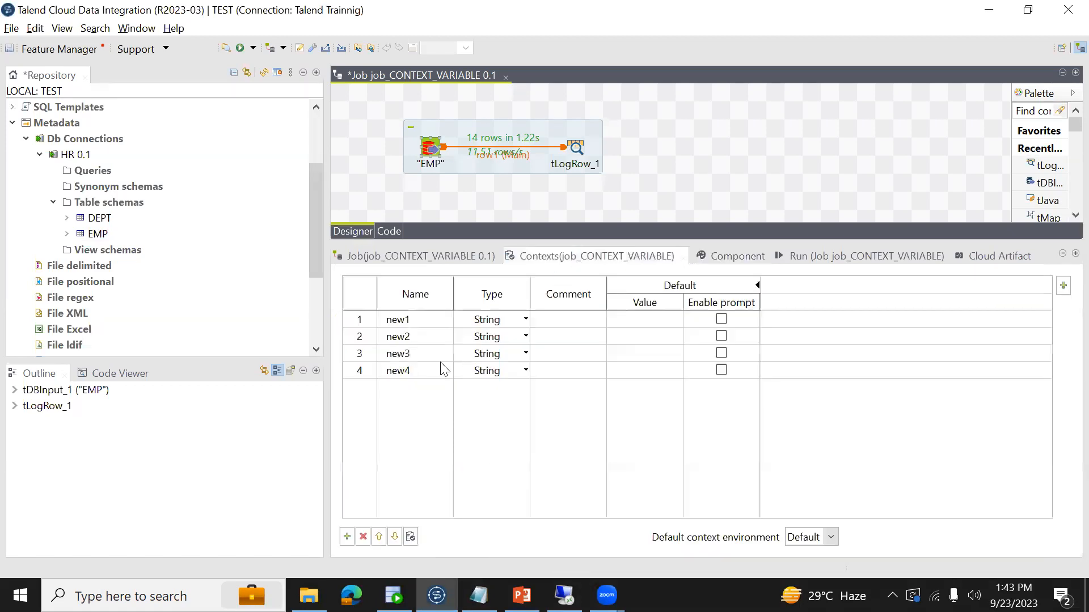
click(410, 323)
text(usernam)
click(390, 339)
text(hostnam)
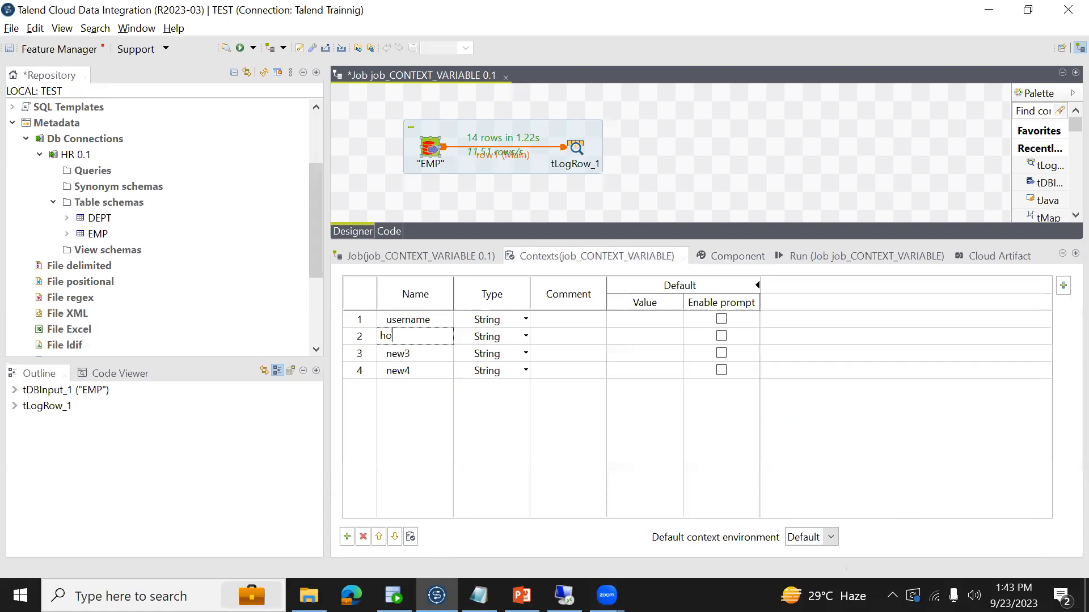
click(399, 355)
text(port)
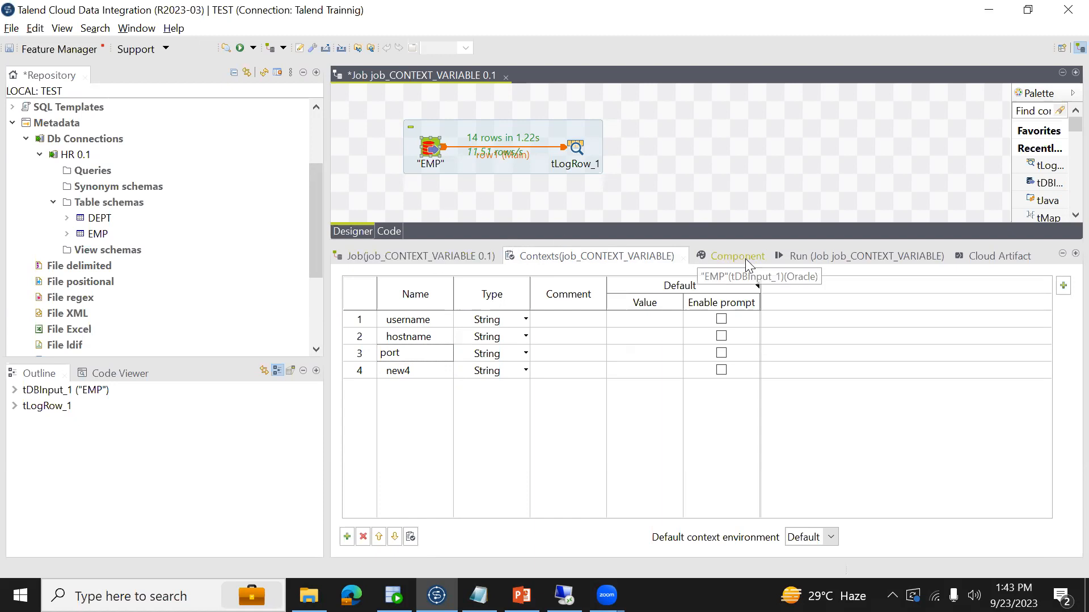
- Check EMP's database setting and name the fourth context variable servicename
click(706, 255)
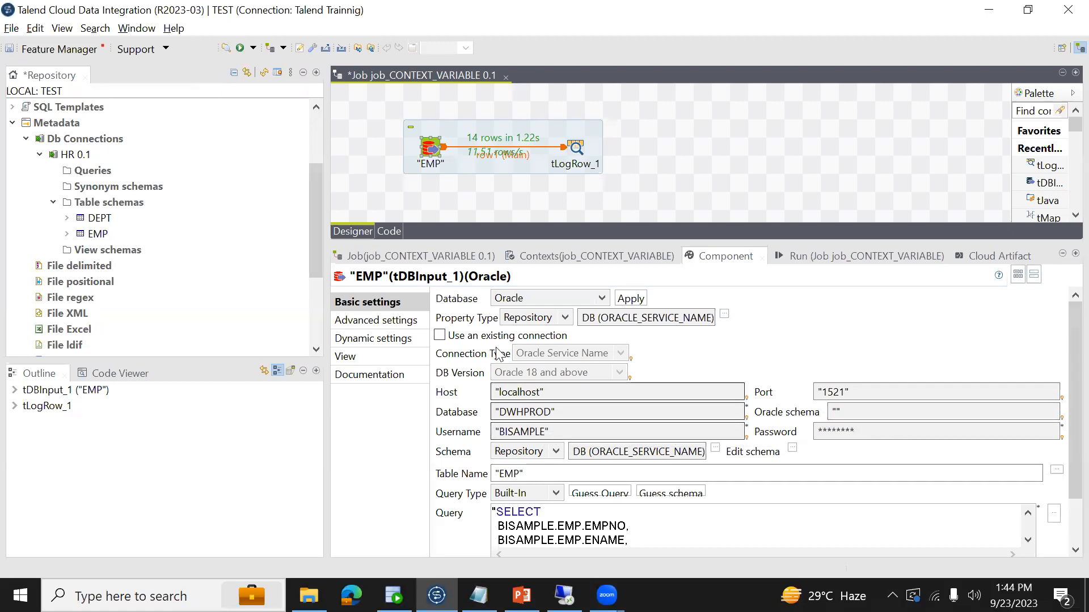
click(566, 412)
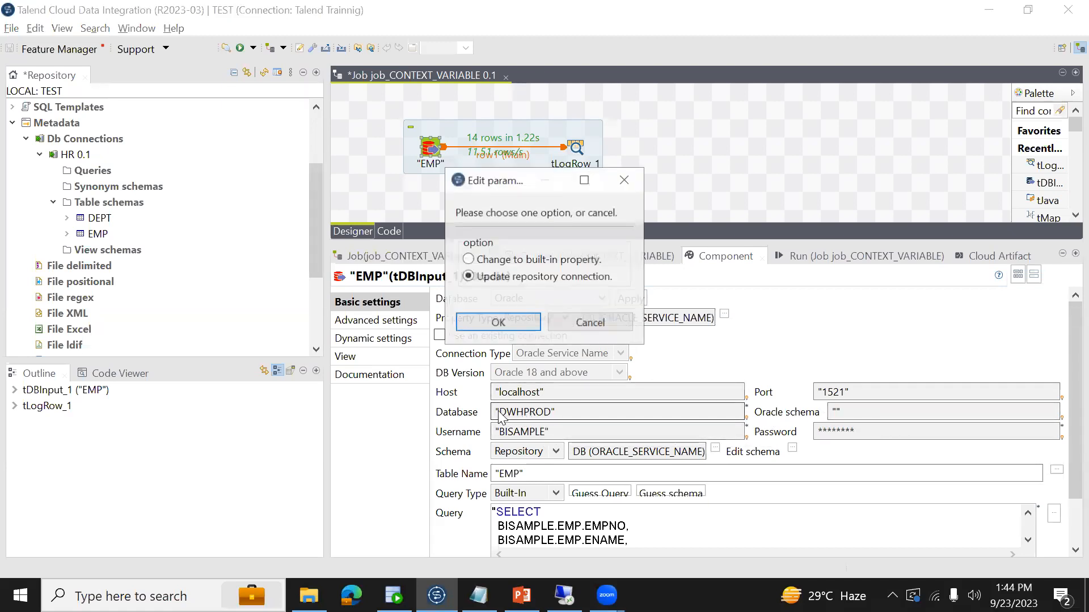
click(587, 322)
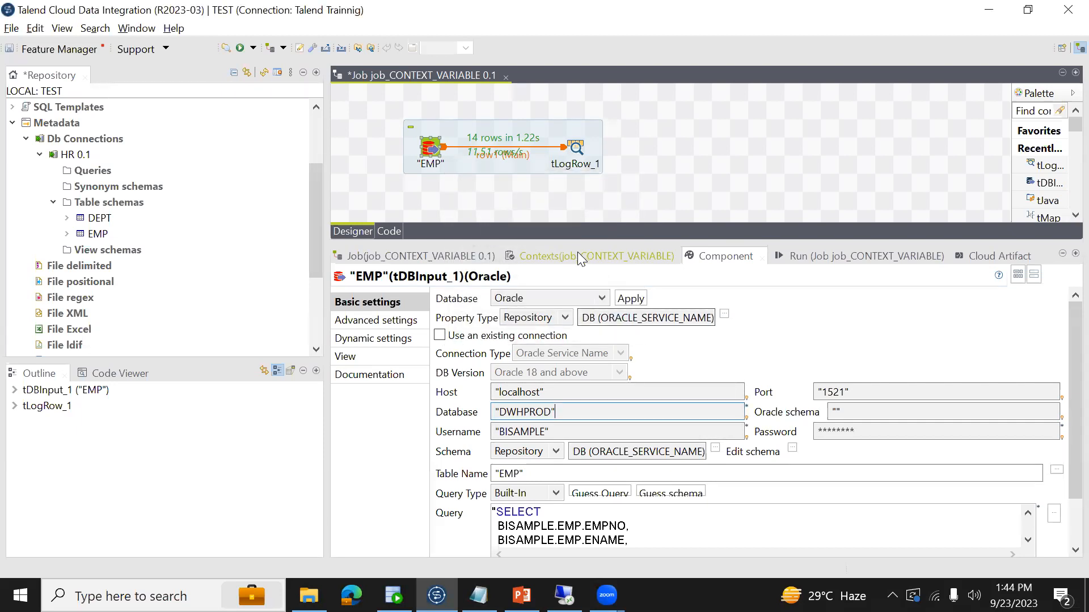
click(577, 254)
click(414, 372)
click(414, 372)
text(servicena)
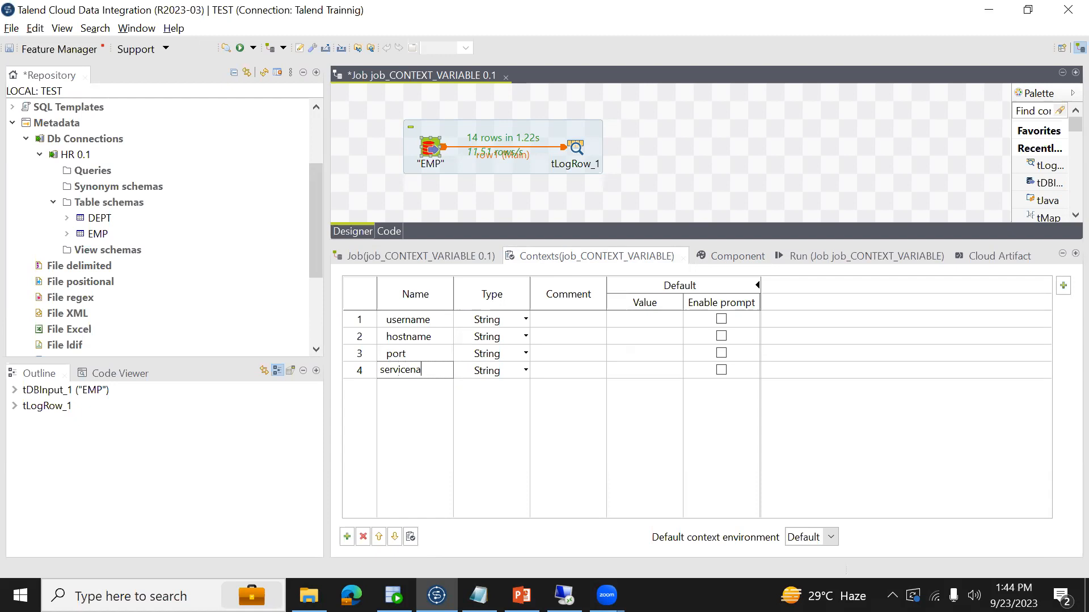
- Add a fifth context variable named password
click(347, 536)
click(403, 391)
text(password)
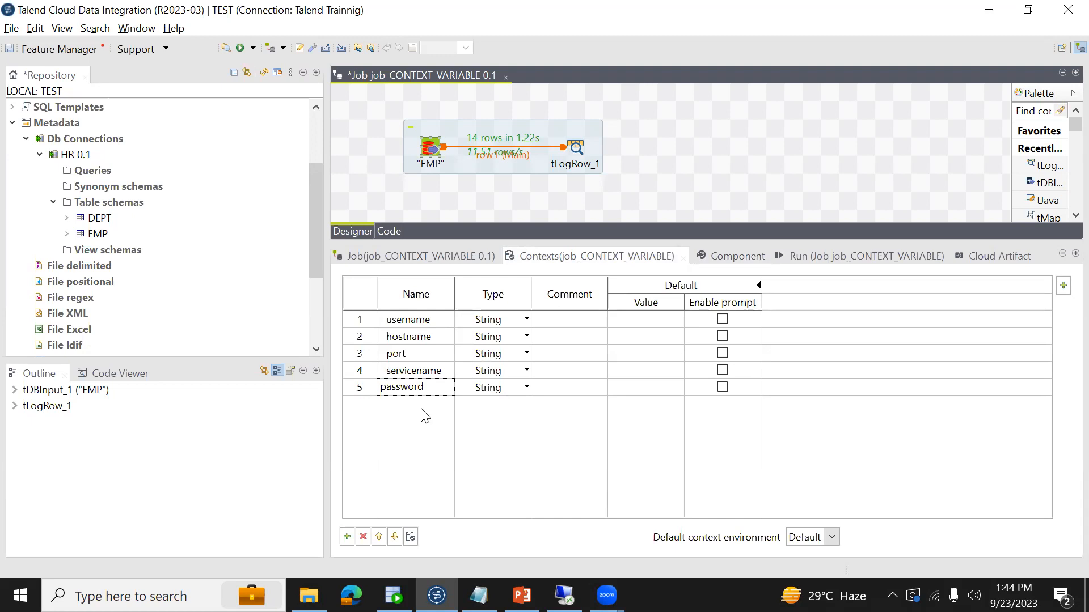
key(Return)
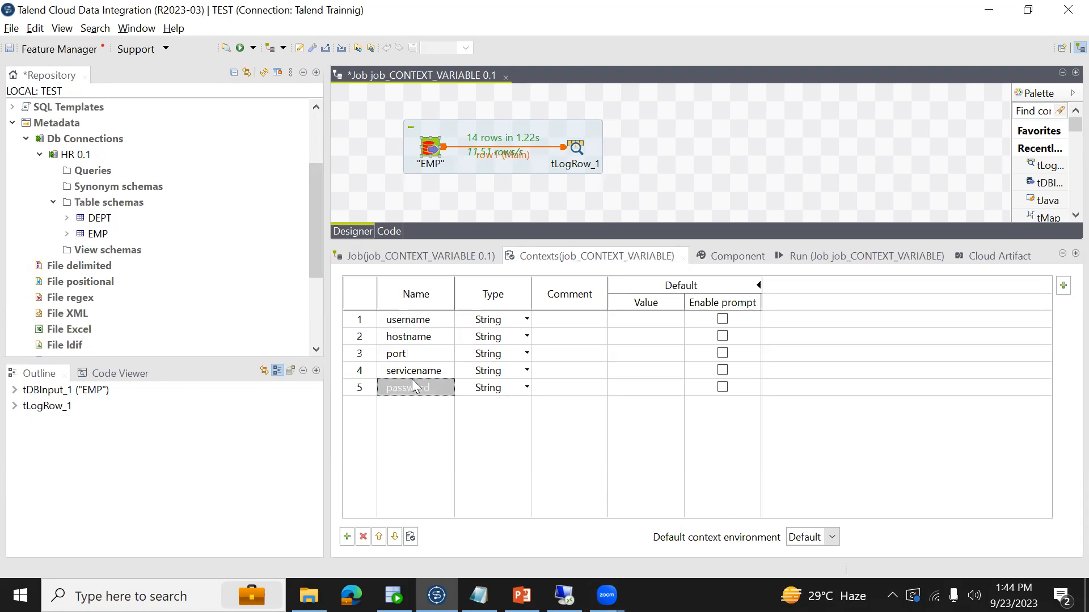
- Examine EMP's connection settings against the context variables, including the options offered for editing its Host value
click(740, 256)
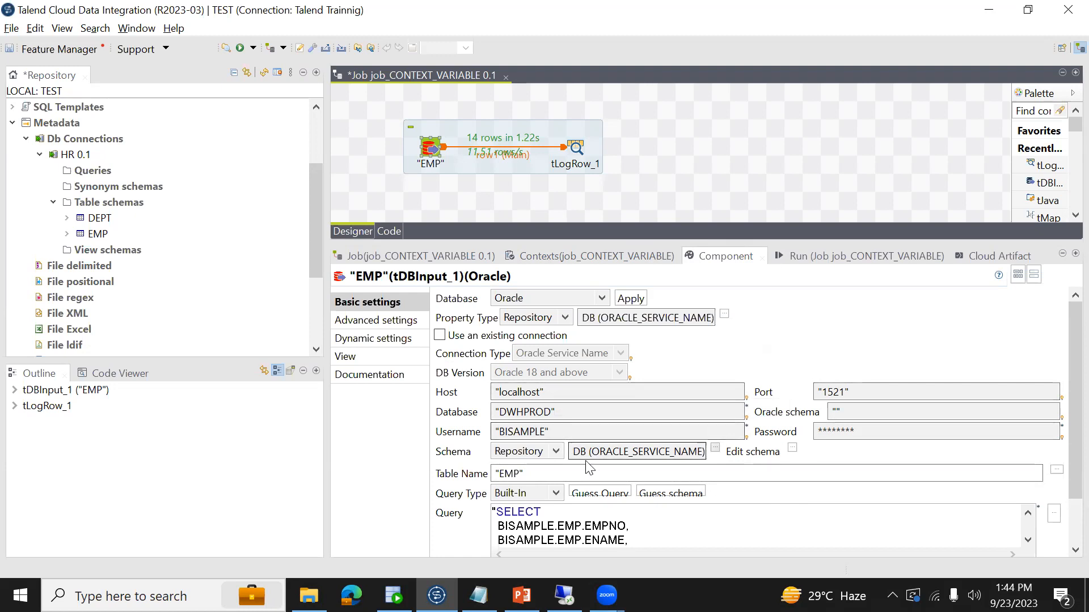
click(558, 391)
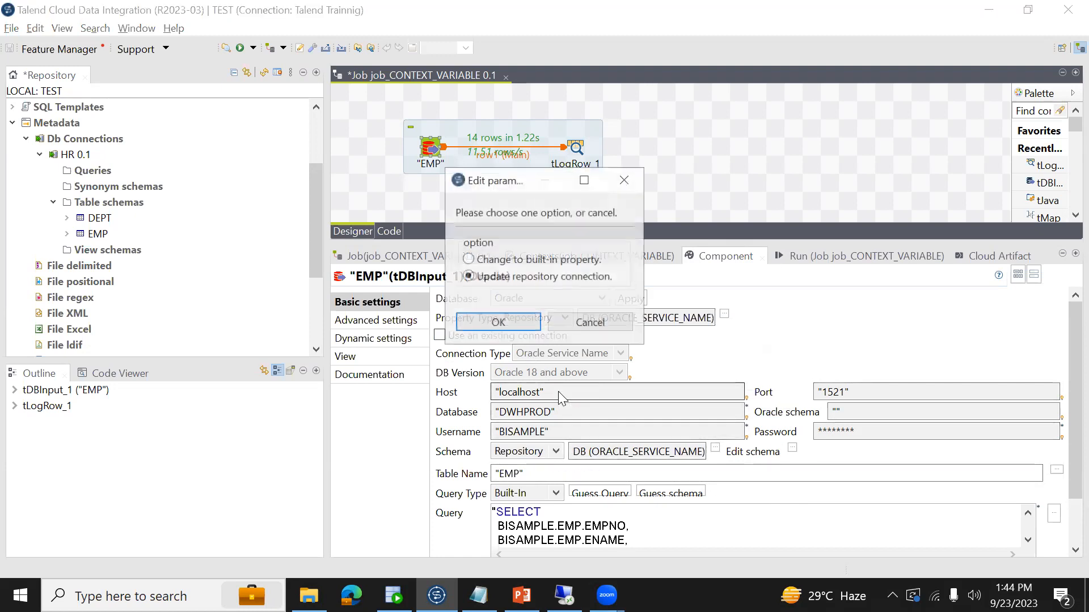
click(566, 321)
click(556, 257)
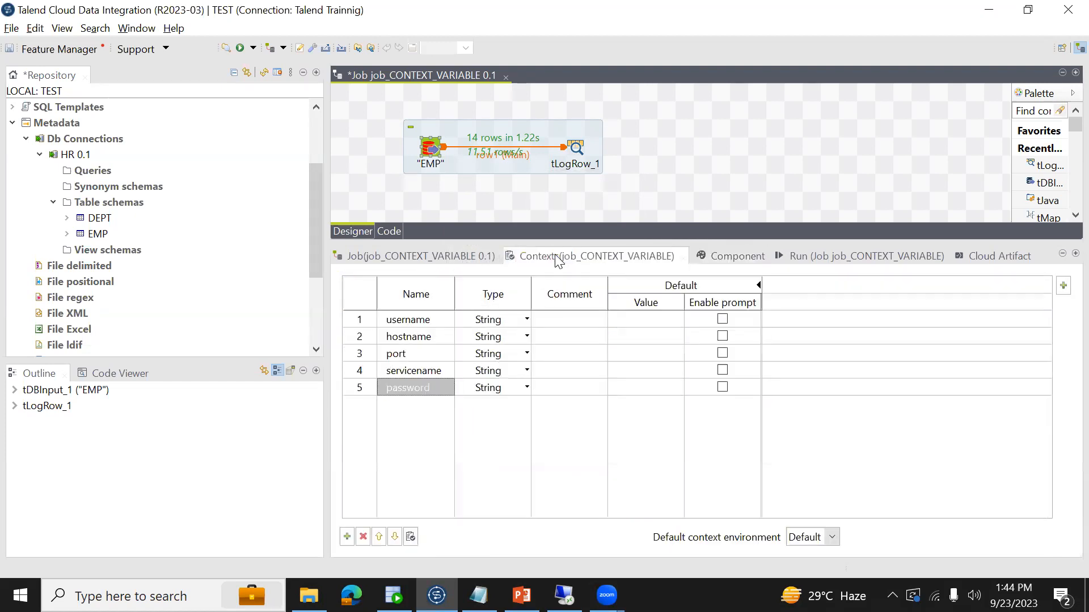
click(736, 260)
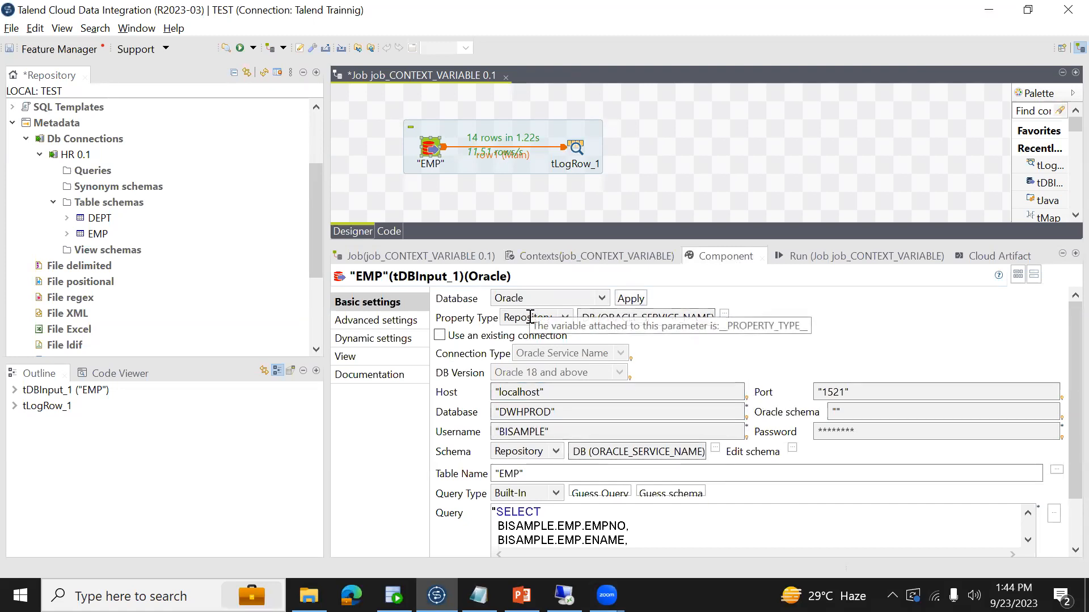
click(566, 394)
click(584, 323)
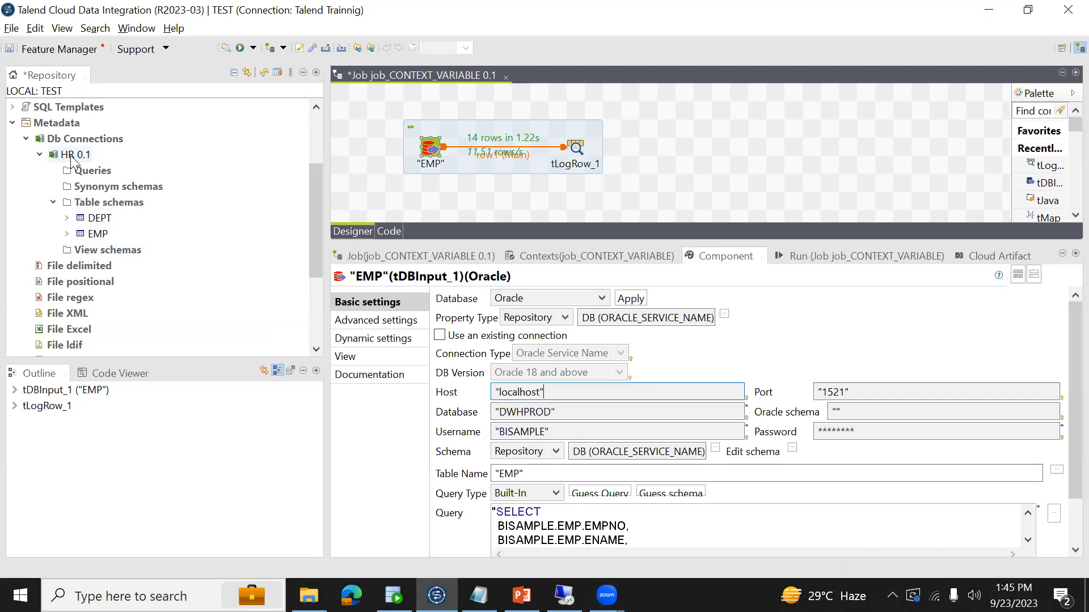
click(26, 139)
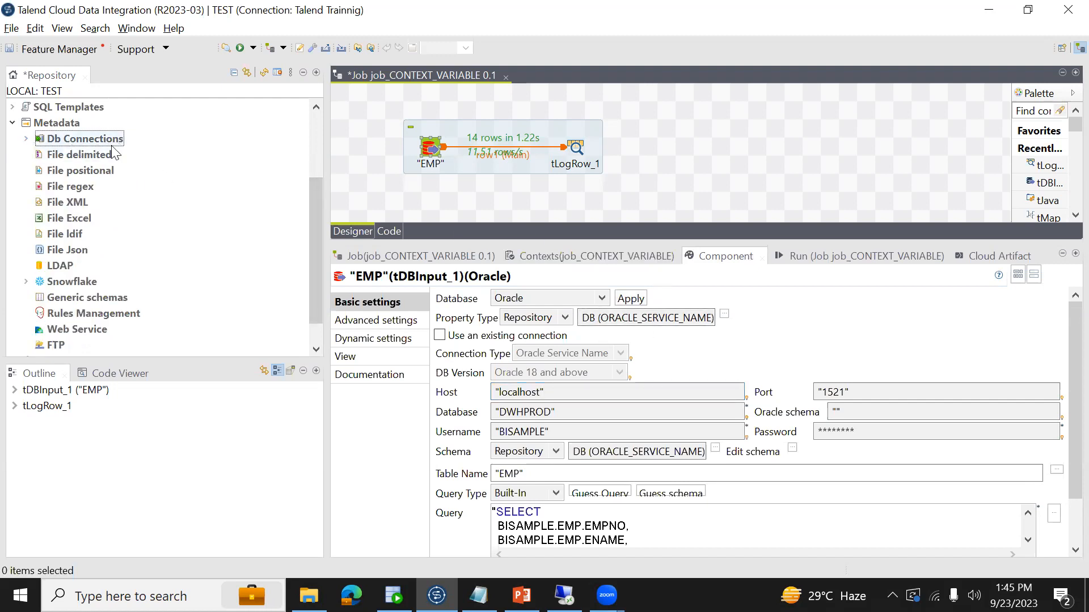
click(26, 140)
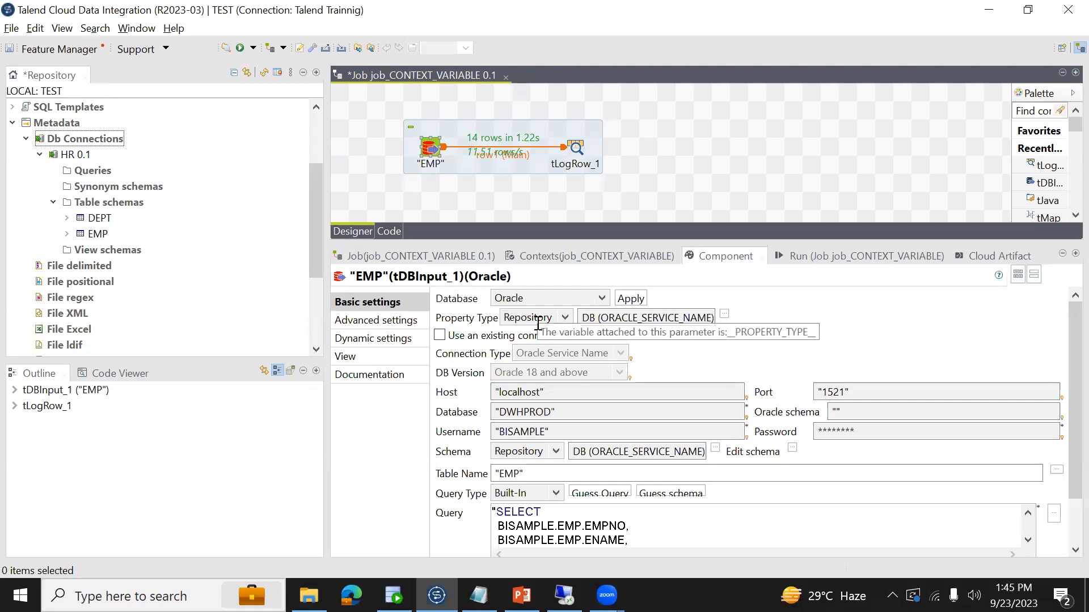
click(554, 391)
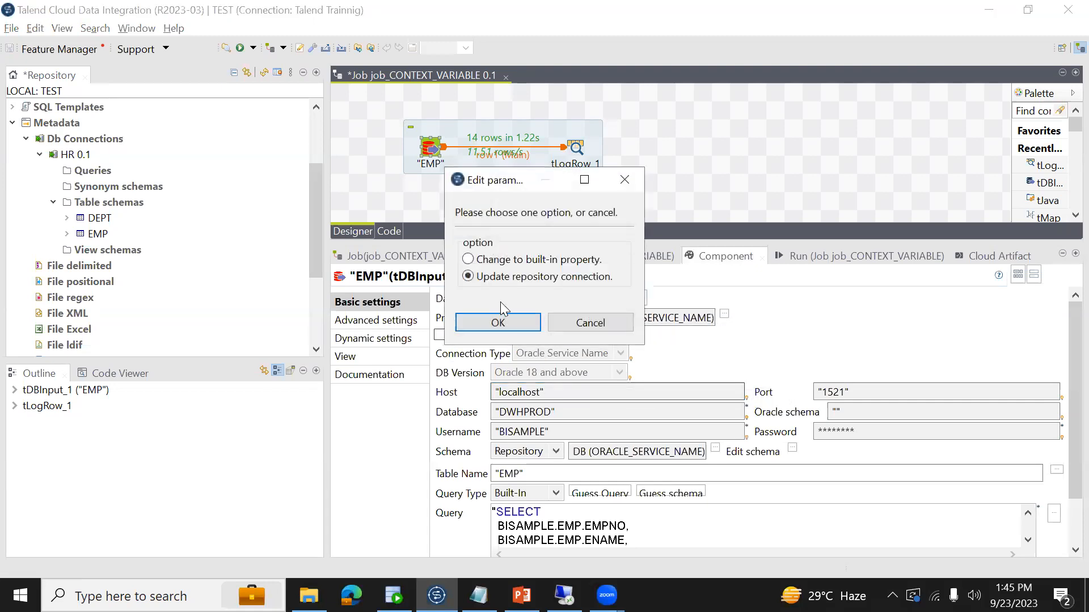
click(601, 320)
- Change EMP's property type to Built-In and set its Host to context.hostname
click(543, 318)
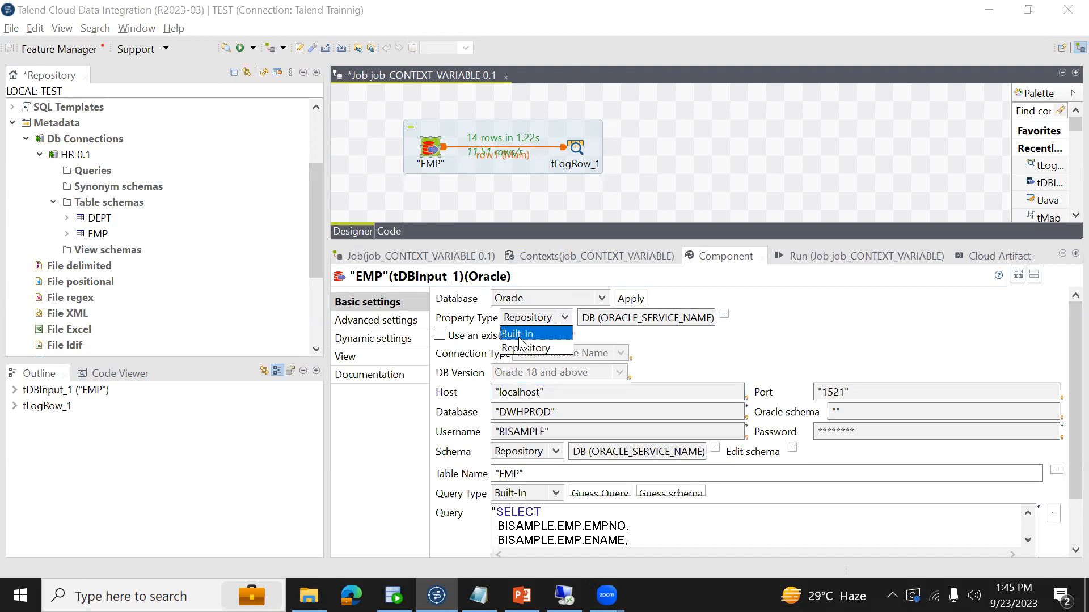
click(520, 338)
click(585, 395)
key(ctrl+a)
text(contex)
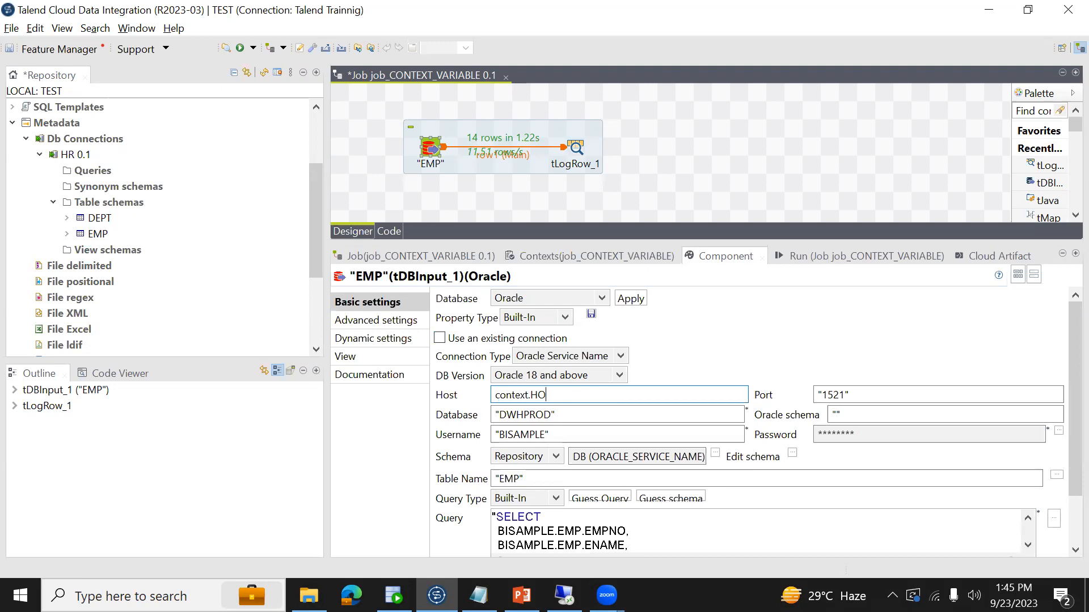
click(565, 257)
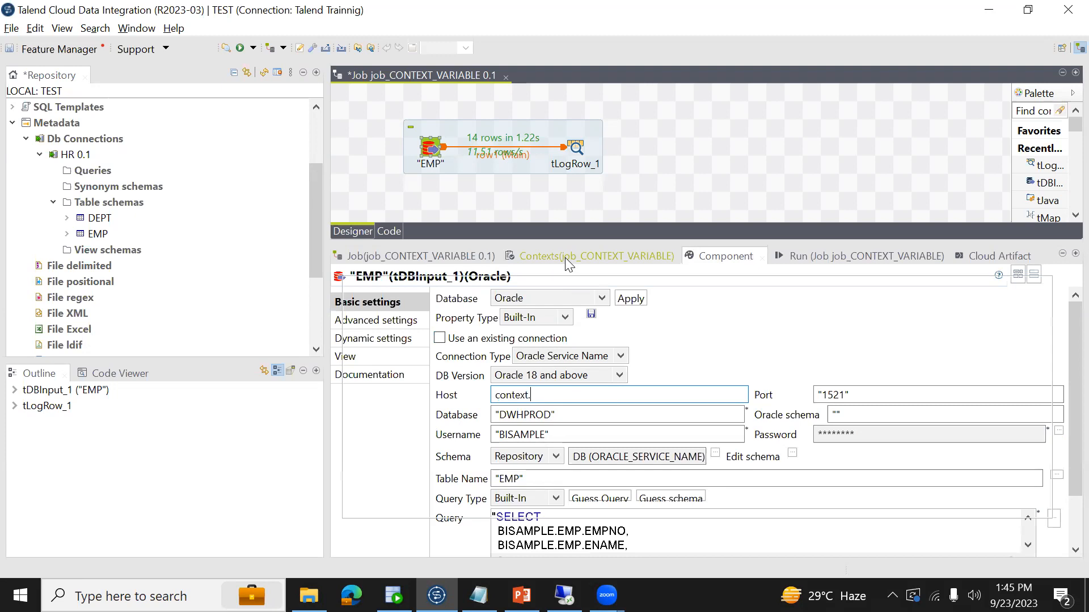
click(427, 337)
click(427, 337)
key(ctrl+c)
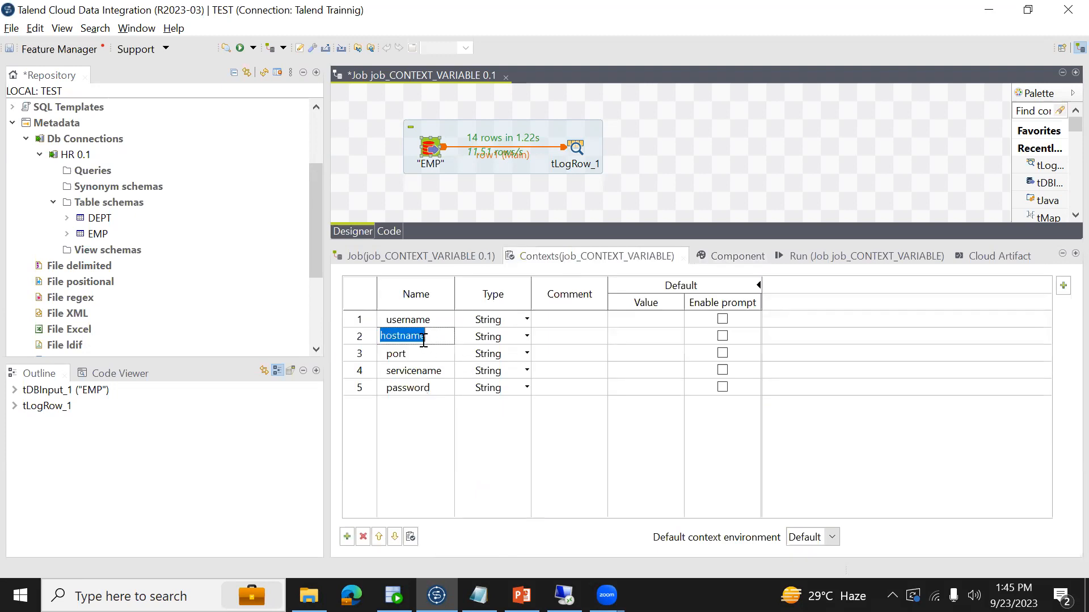
click(734, 262)
click(570, 395)
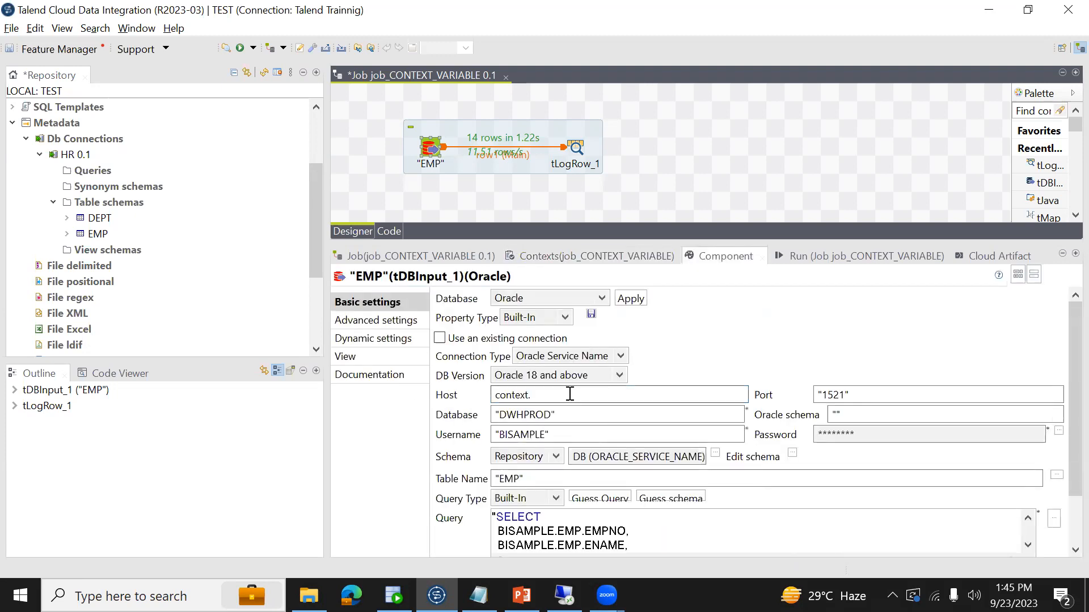
key(ctrl+v)
- Set EMP's Port to the context variable context.port
click(853, 394)
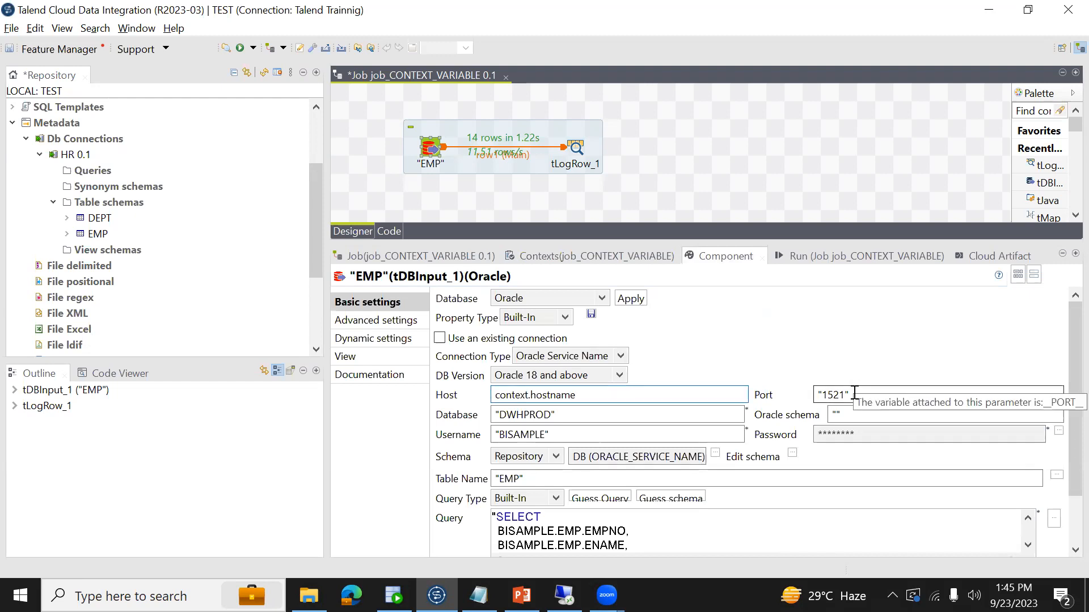
key(ctrl+a)
click(854, 394)
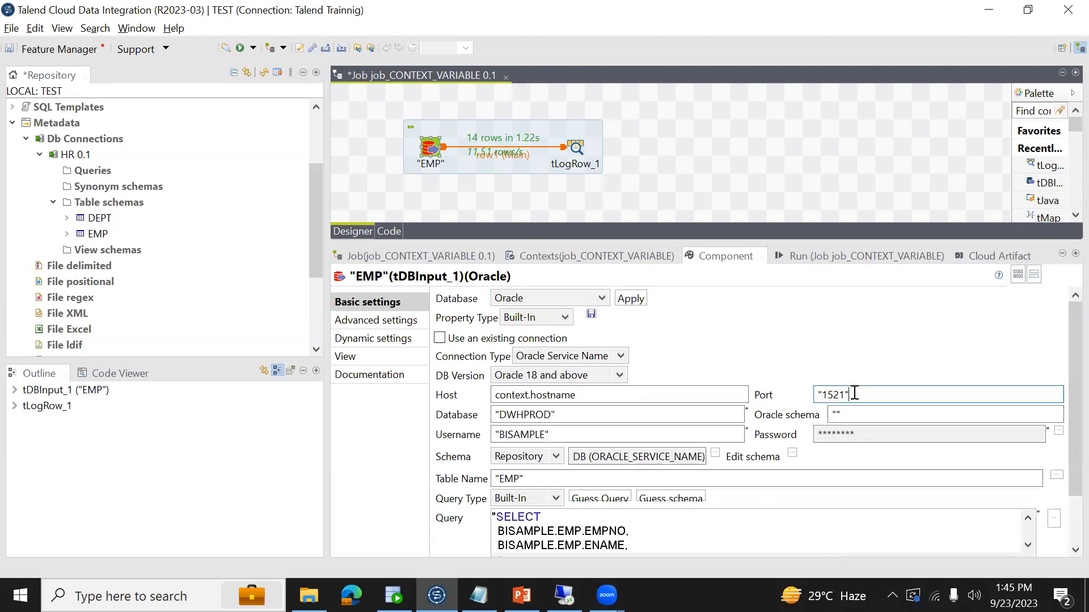
key(ctrl+a)
key(BackSpace)
text(CONTEX)
key(BackSpace)
key(BackSpace)
key(BackSpace)
key(BackSpace)
key(BackSpace)
text(cont)
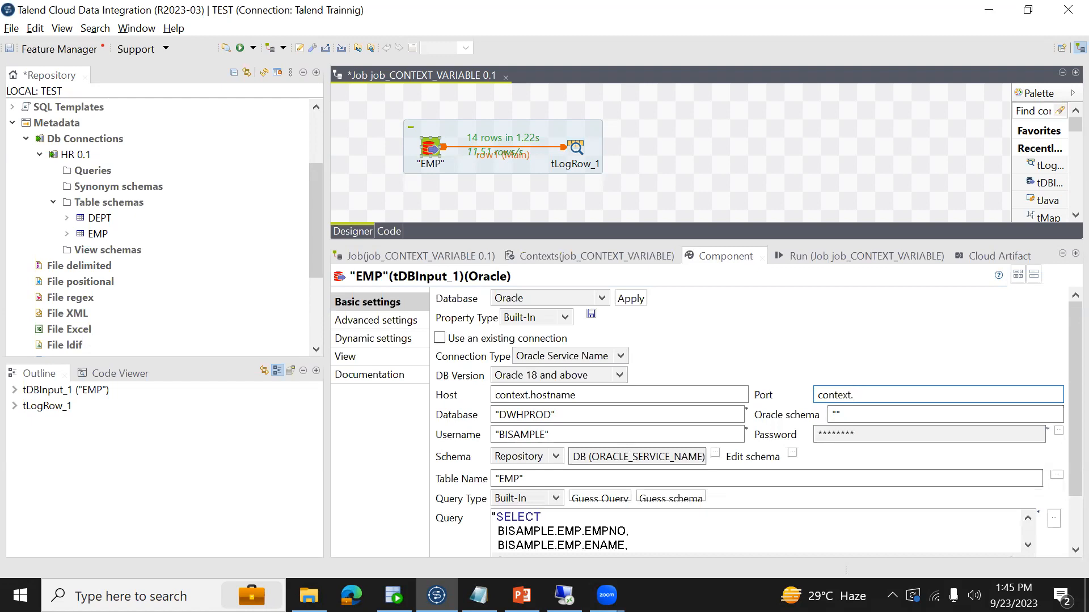
text(ext.port)
- Set EMP's Database to context.servicename and its Username to context.username, and save the job
triple_click(645, 413)
text(con)
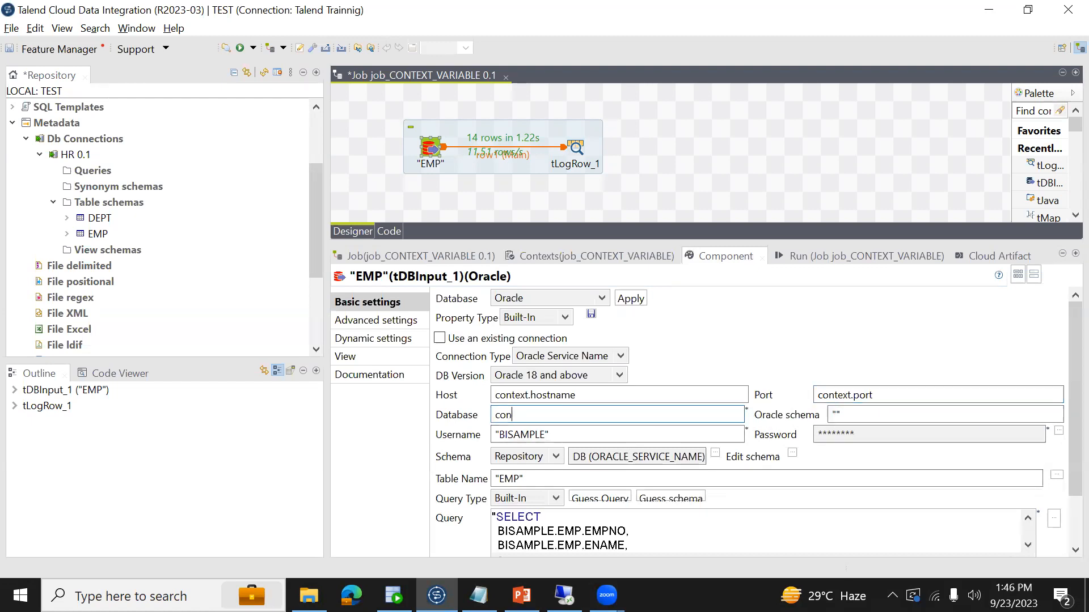
text(text.servicename)
click(608, 431)
triple_click(573, 431)
text(context.username)
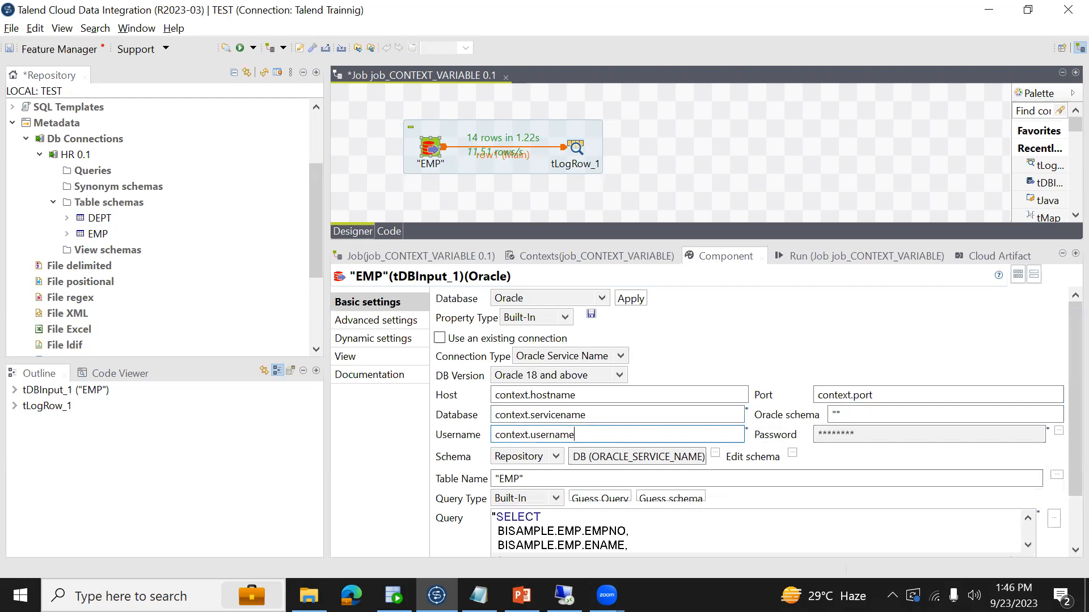
click(909, 433)
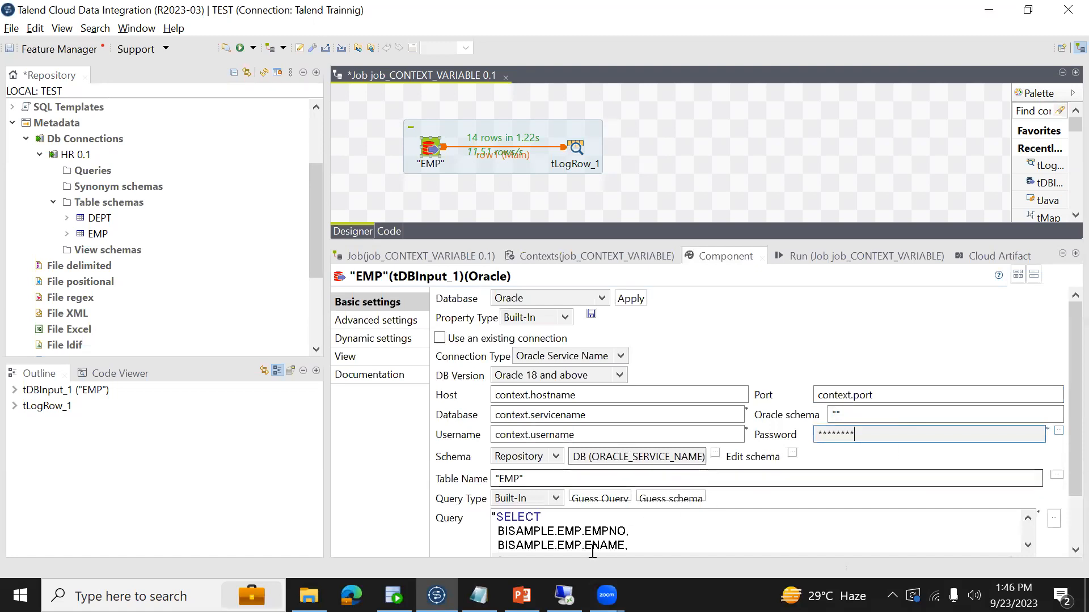
key(ctrl+s)
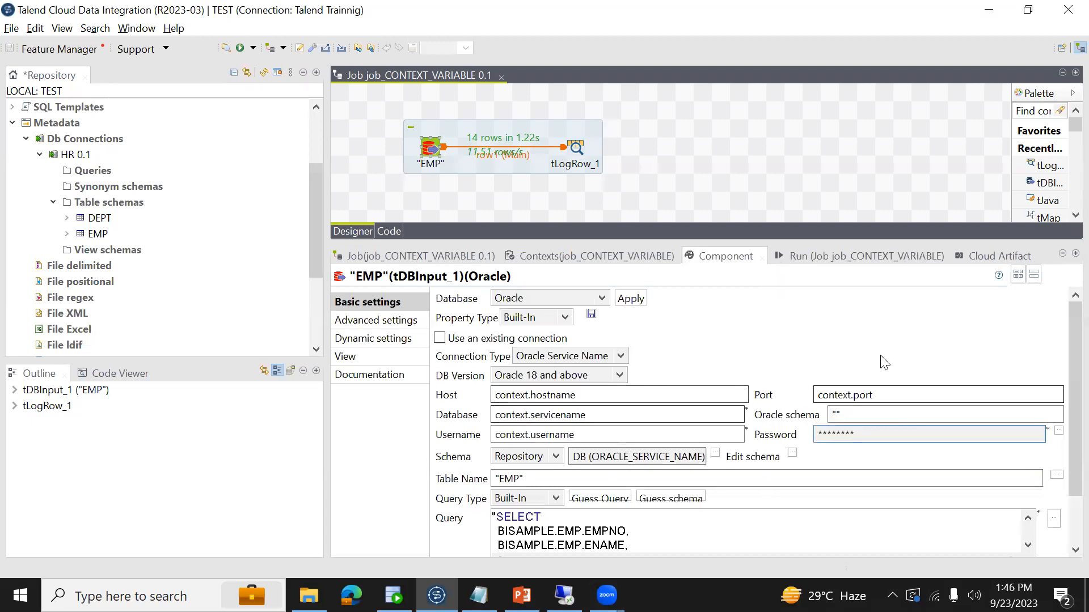
- Run the job and examine its console output along with EMP's connection settings
click(816, 254)
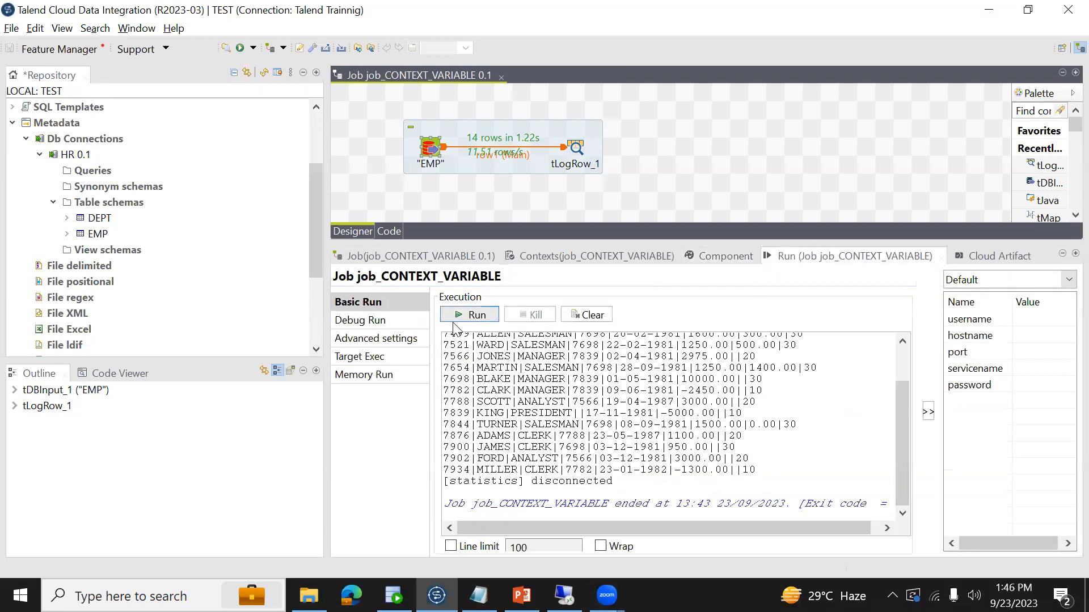
click(470, 315)
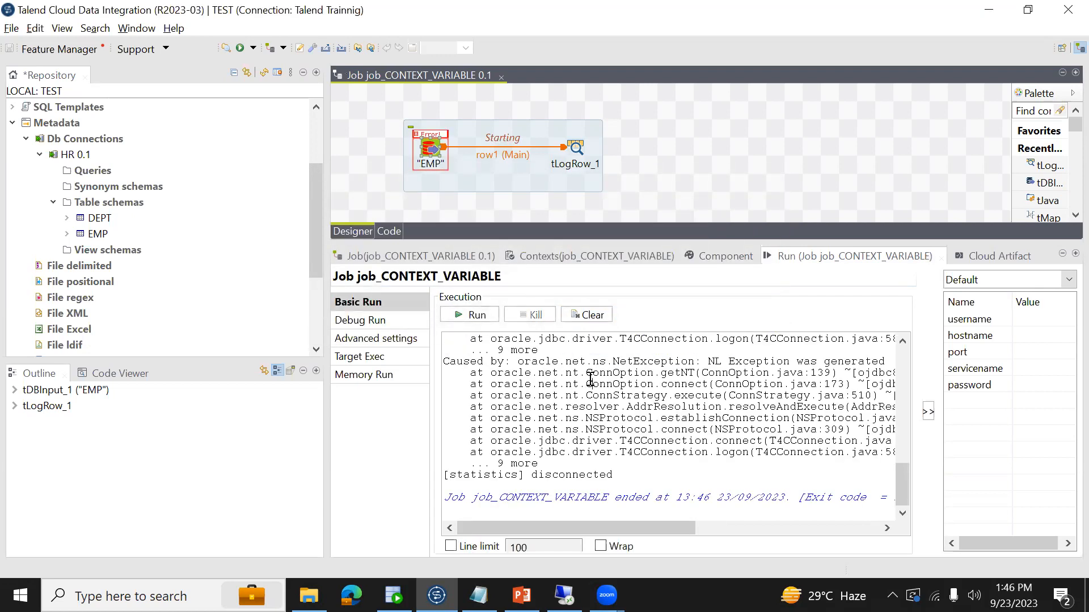
scroll(590, 379, up, 15)
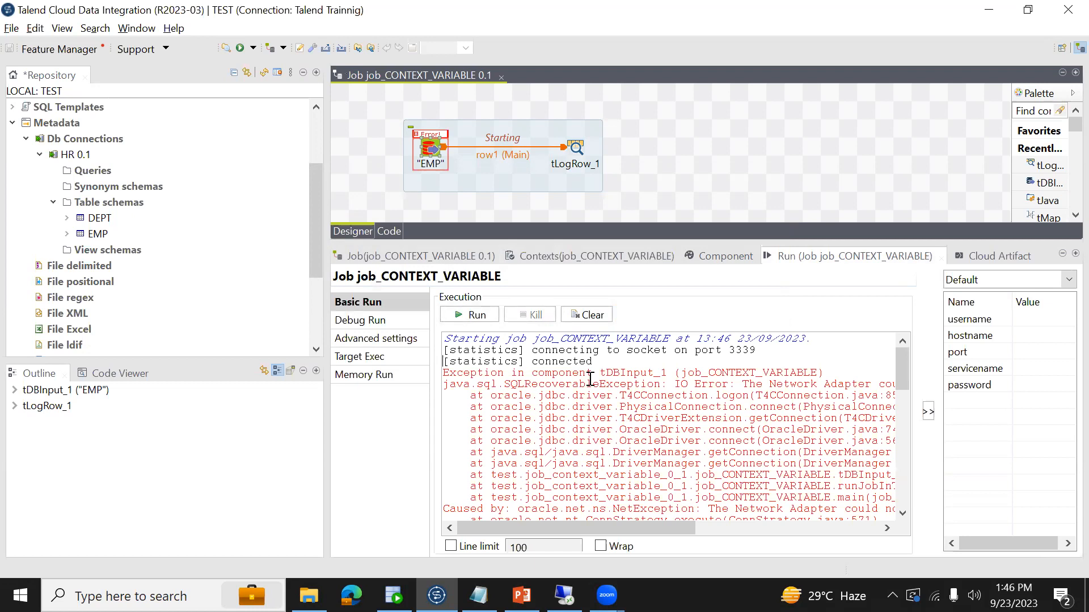
key(End)
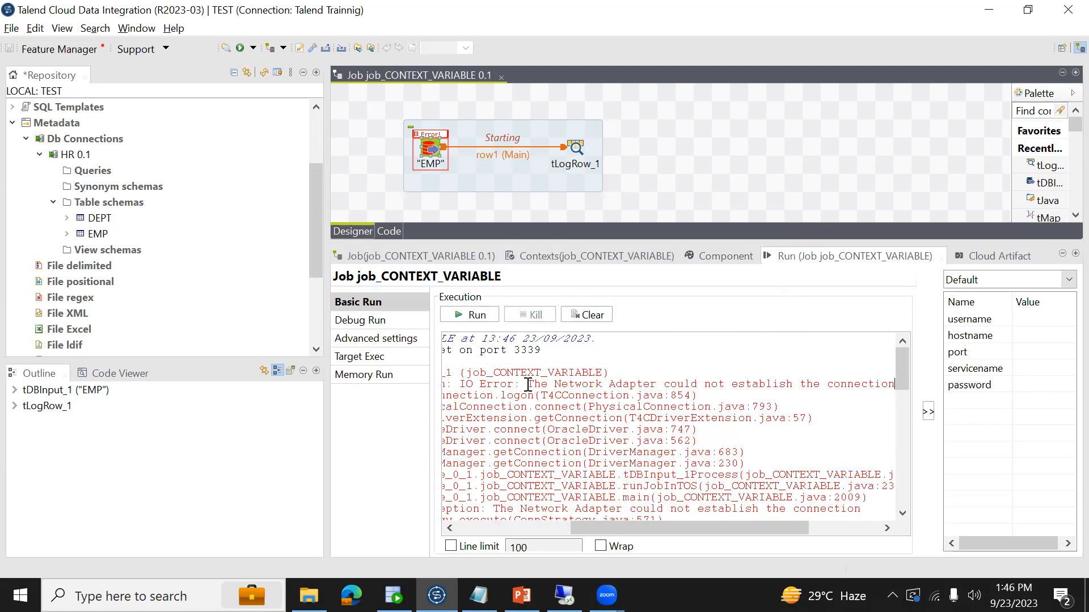
click(710, 258)
click(430, 151)
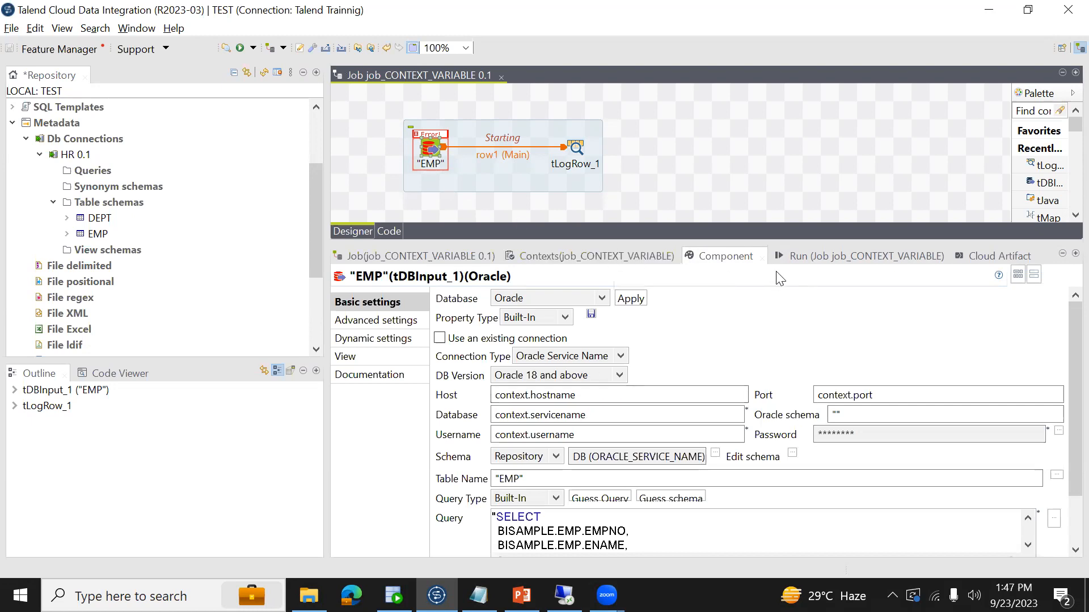
click(811, 259)
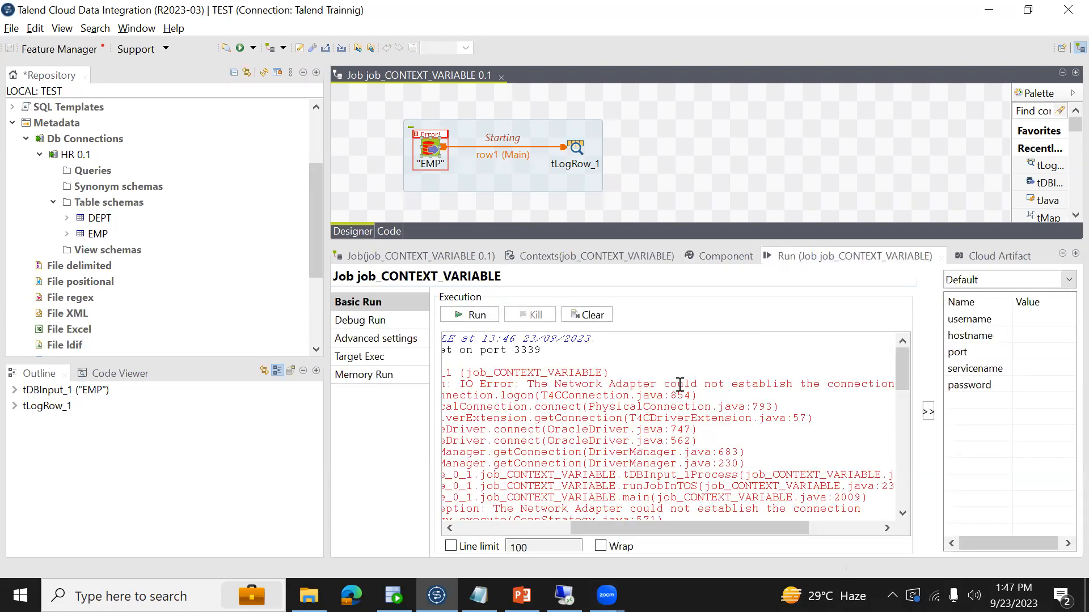
scroll(680, 385, left, 5)
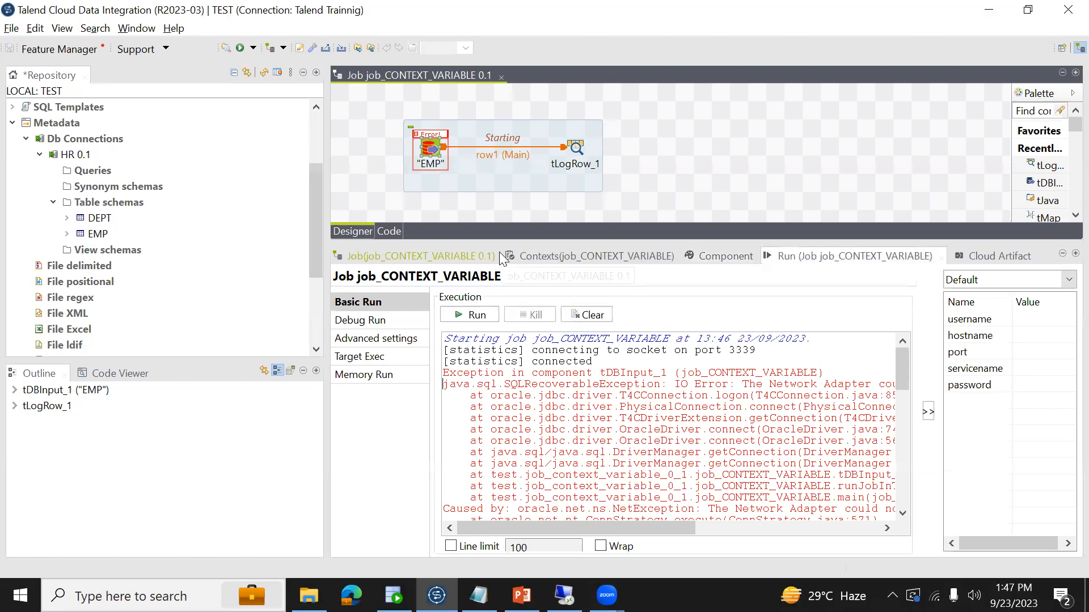
- Set the default context values of username to BISAMPLE and hostname to localhost
click(544, 256)
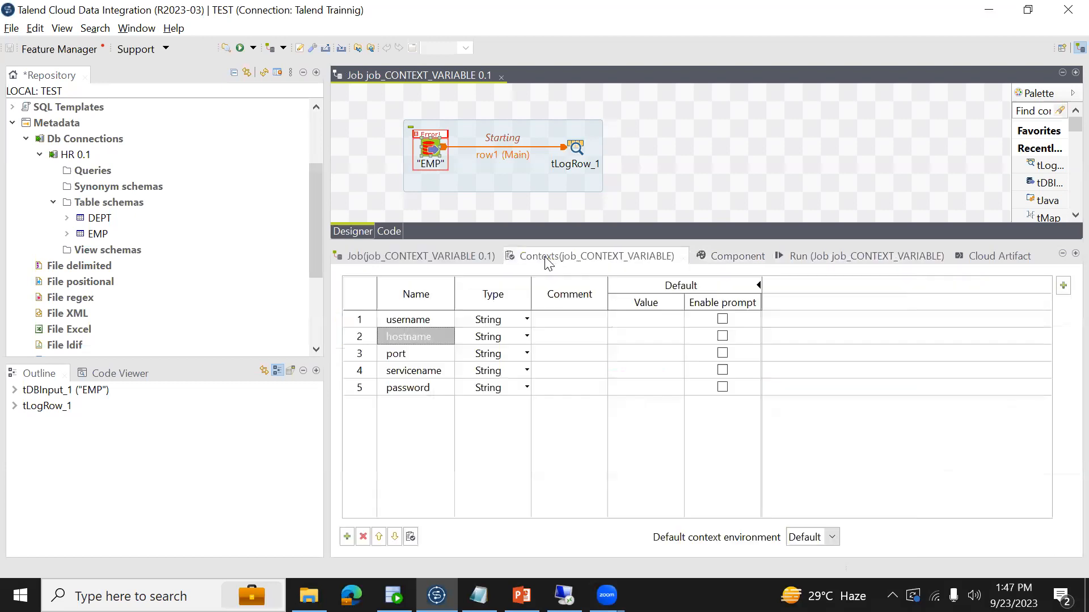
click(584, 322)
click(625, 321)
text(locahost)
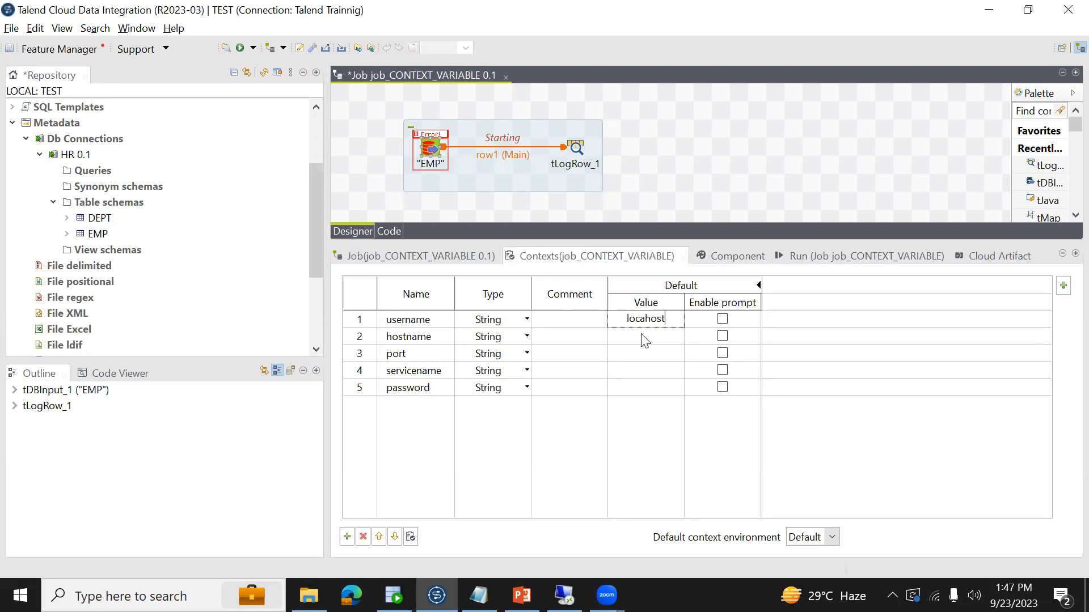
double_click(644, 315)
text(BISAMPLE)
click(653, 336)
text(localhost)
- Set the default context values of port to 1521 and servicename to DWHPROD
click(658, 351)
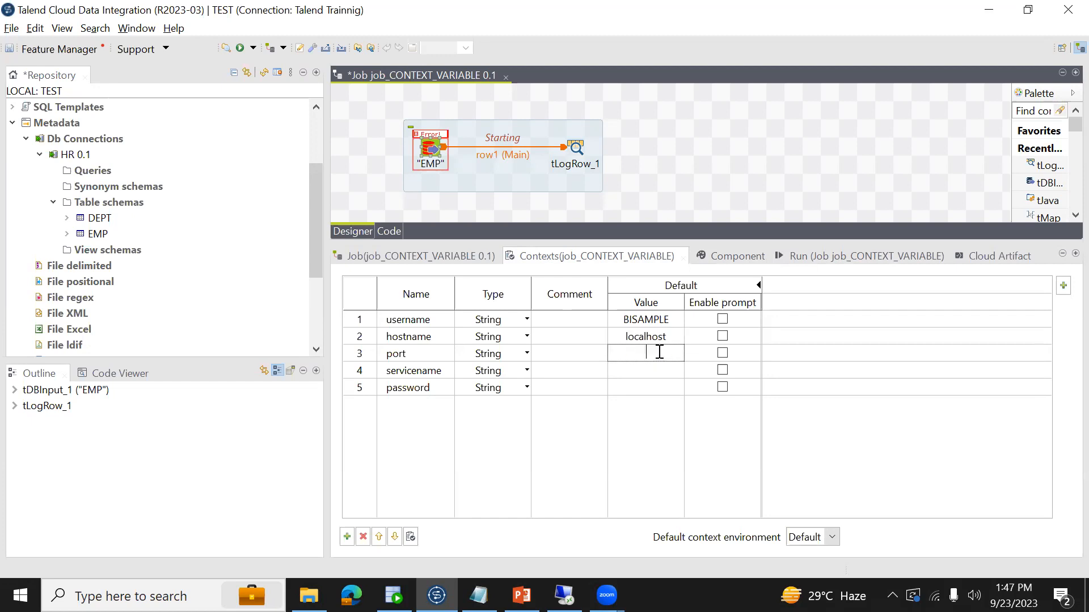
text(1521)
key(Return)
click(661, 372)
text(DWHPROD)
- Enter the database password as the password variable's default value, change the variable's type to Password, and save the job
click(661, 388)
text(BISAMPLE)
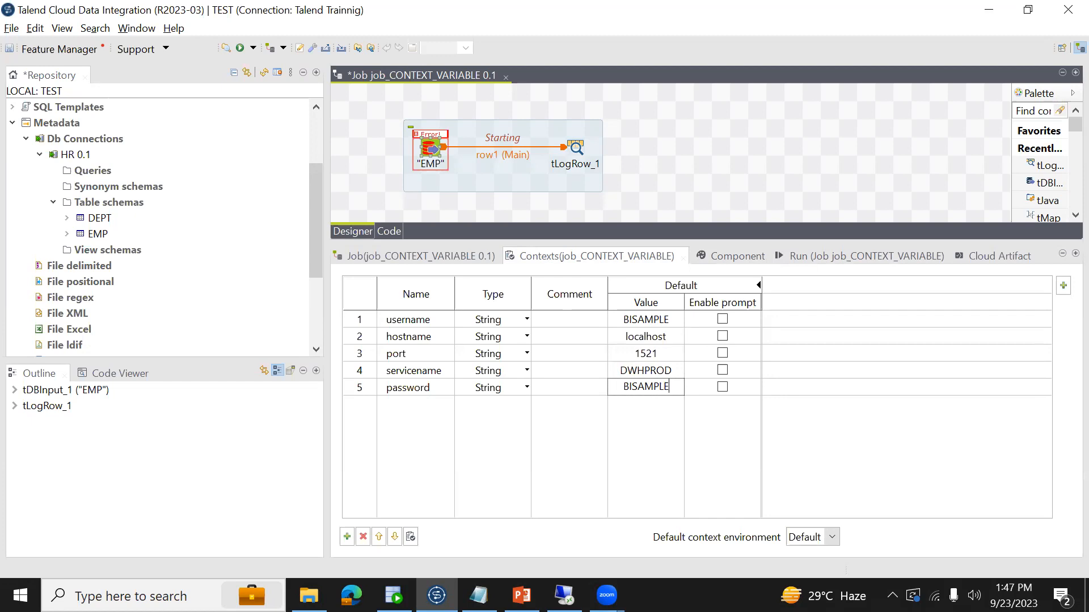
key(ctrl+s)
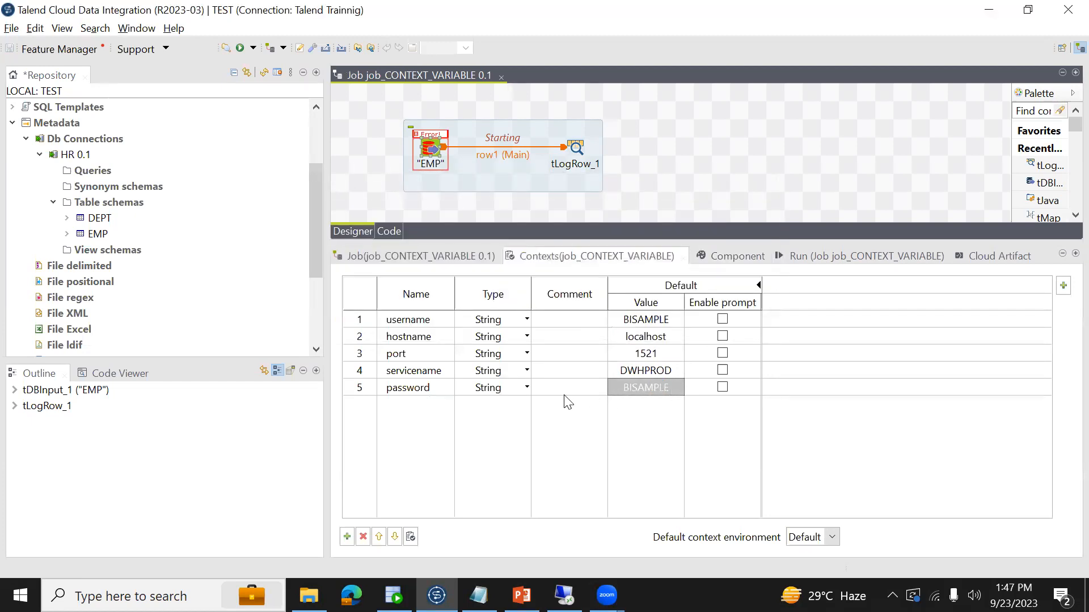
click(527, 388)
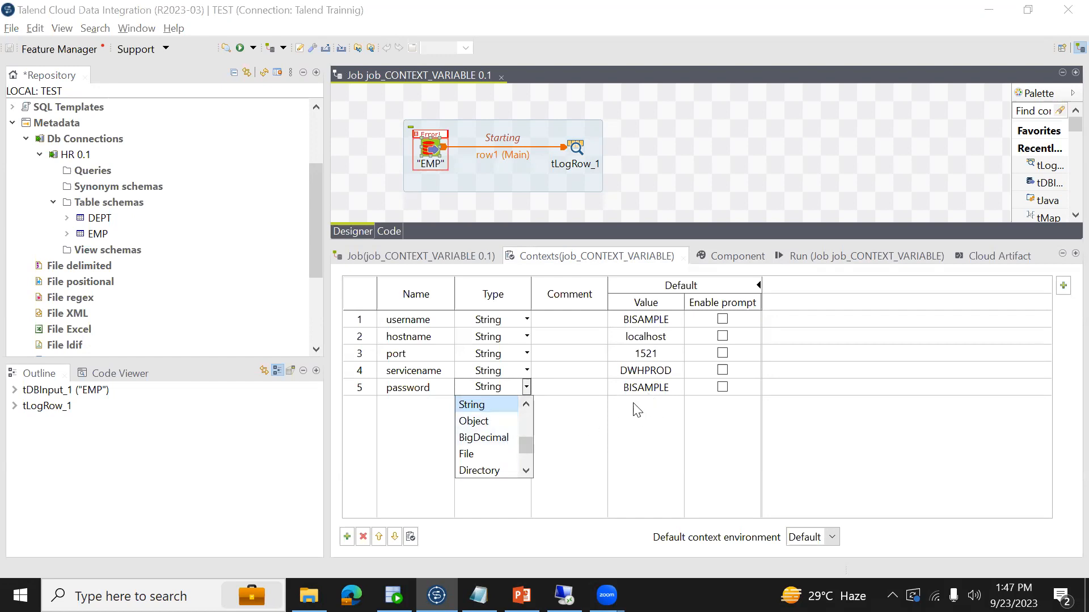
drag(526, 448, 526, 457)
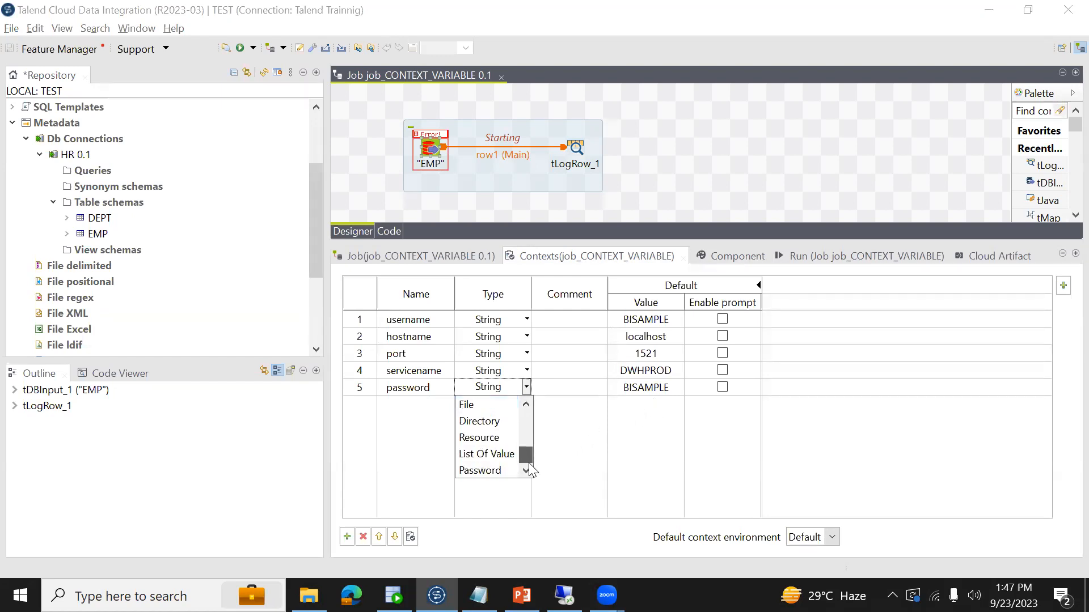
click(486, 471)
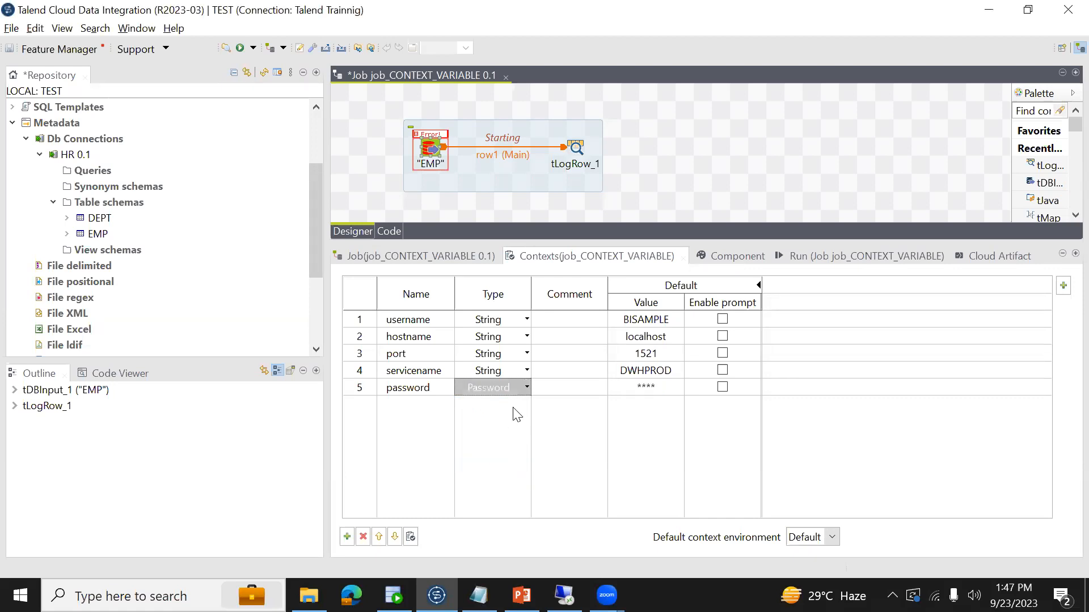
key(ctrl+s)
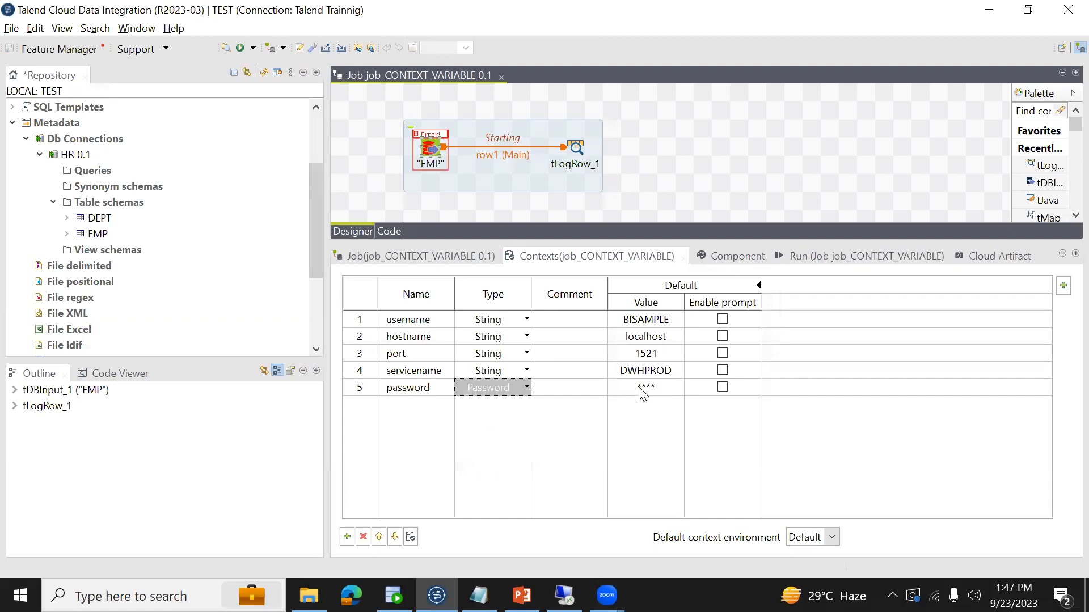
- Check EMP's connection settings and run the job with the Default context values
click(736, 256)
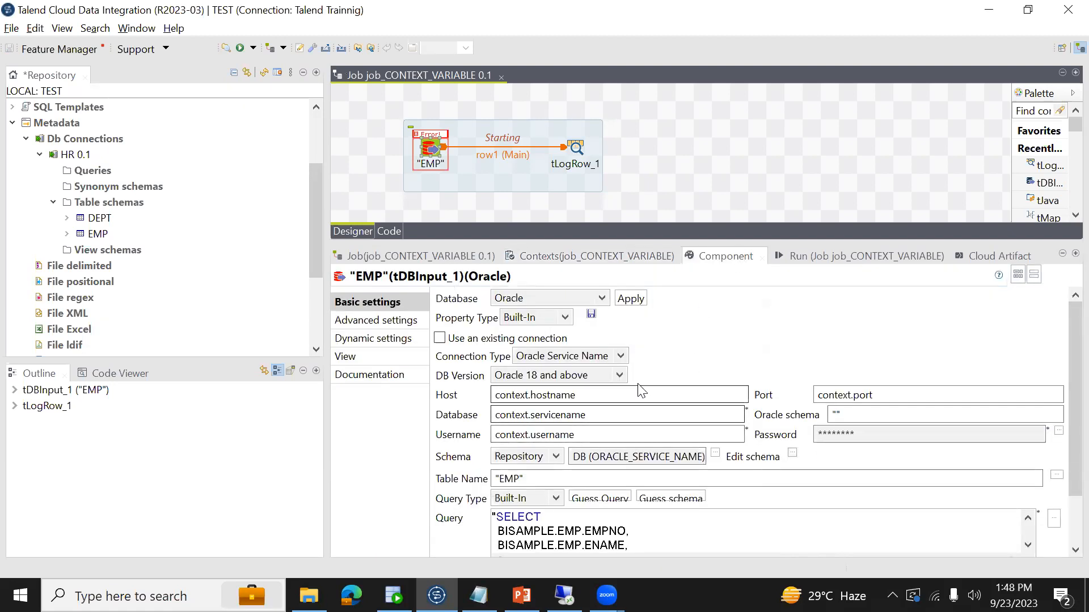
click(856, 258)
click(470, 315)
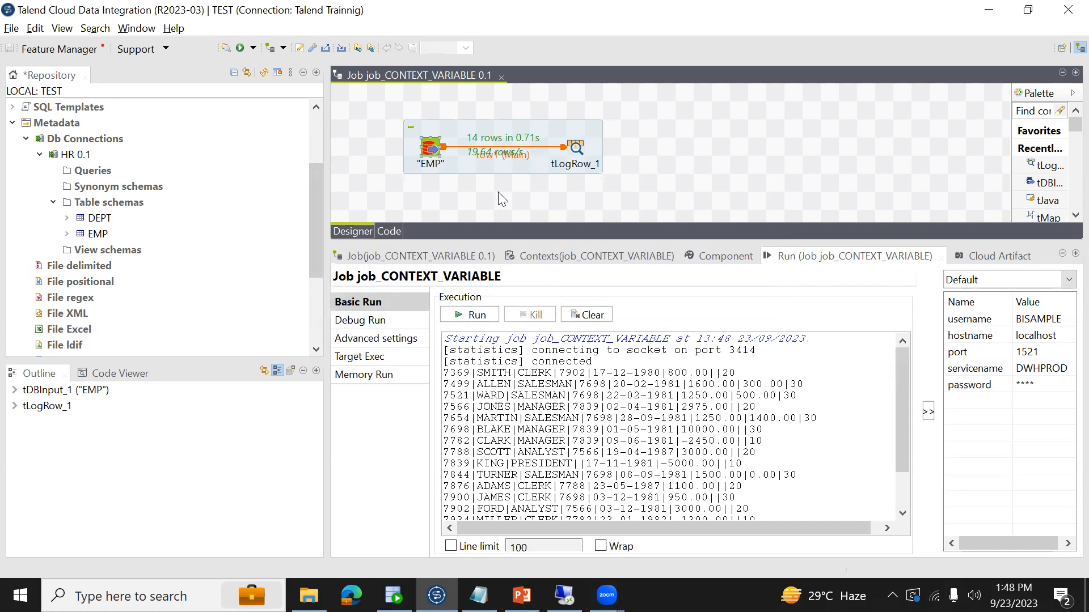
- Set the username variable's default value to BISAMPLE1, run the job, and check the resulting message in the console
click(602, 249)
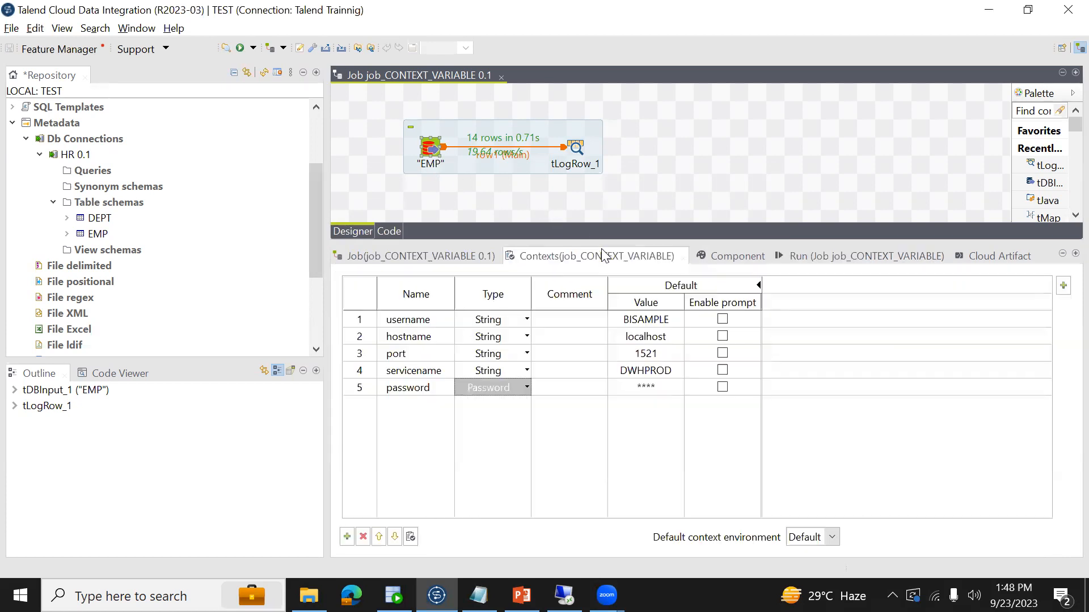
click(671, 321)
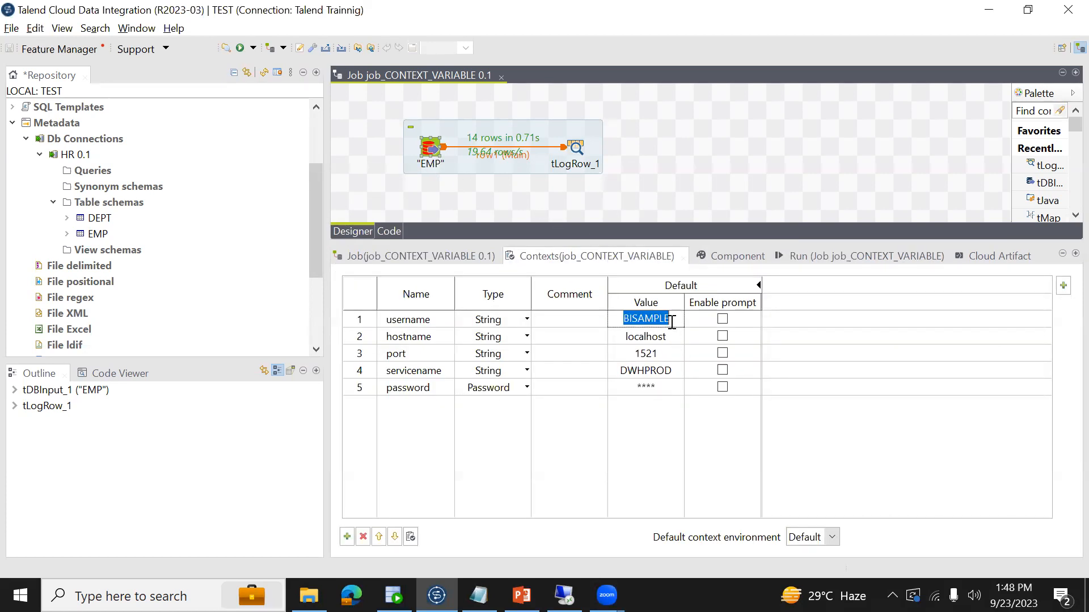
click(672, 321)
click(808, 260)
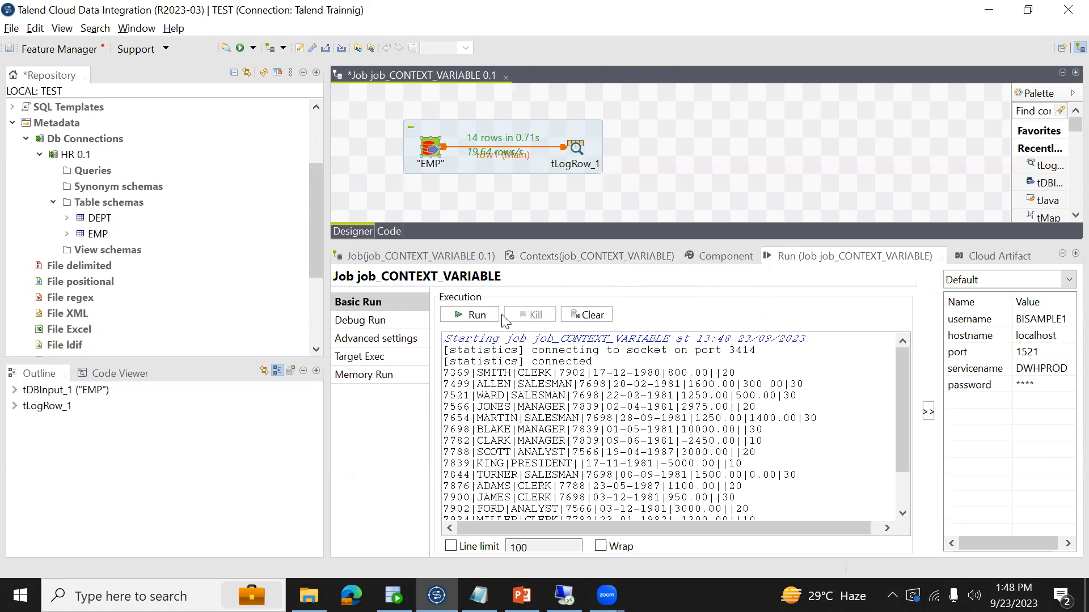
click(471, 319)
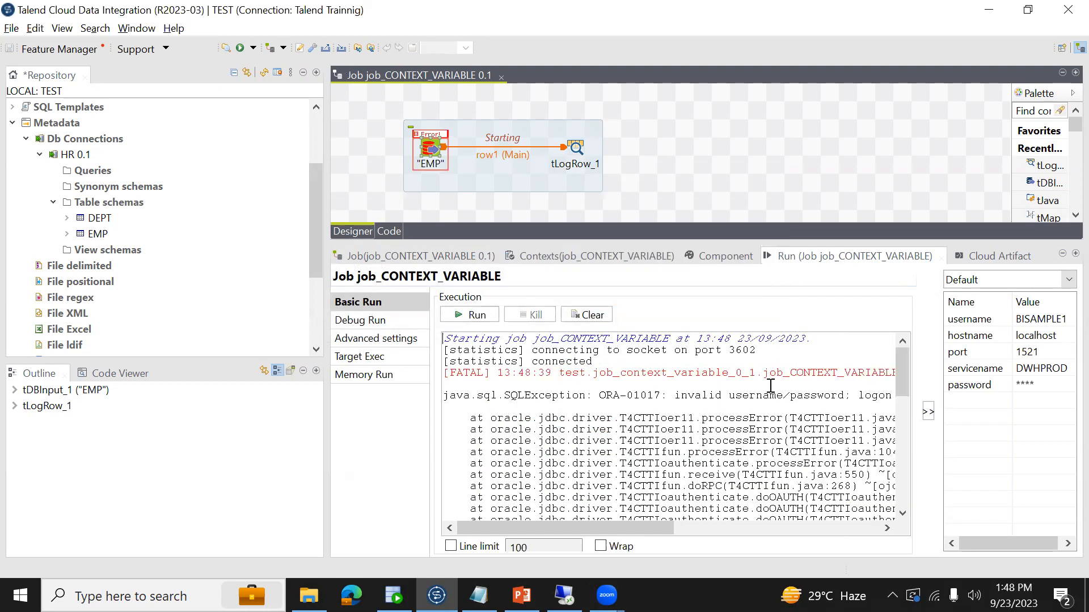
drag(675, 395, 895, 394)
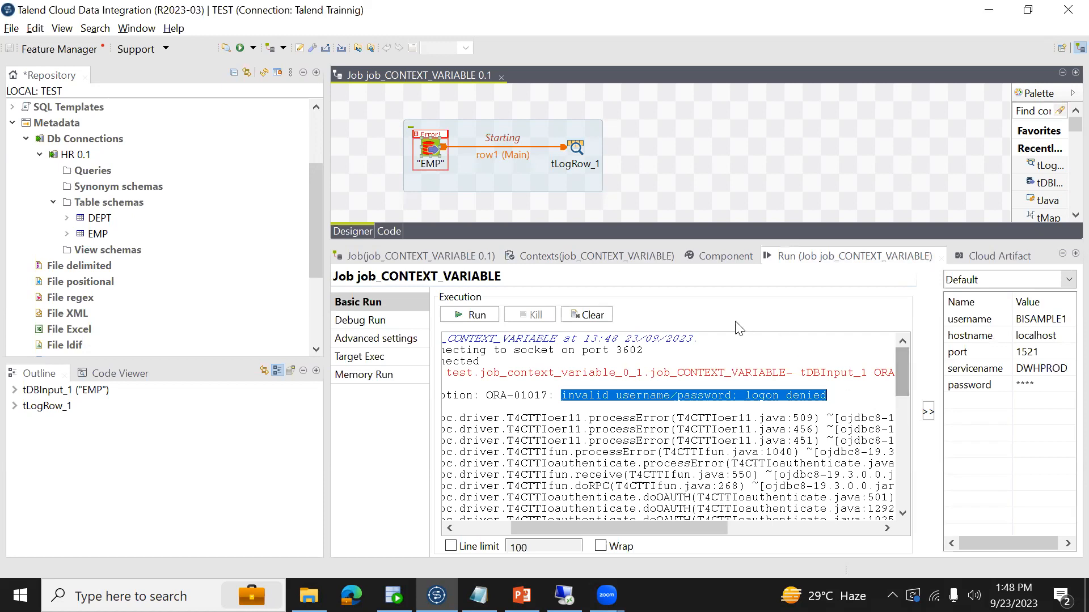
- Set the username variable's default value back to BISAMPLE and save the job
click(719, 257)
click(430, 149)
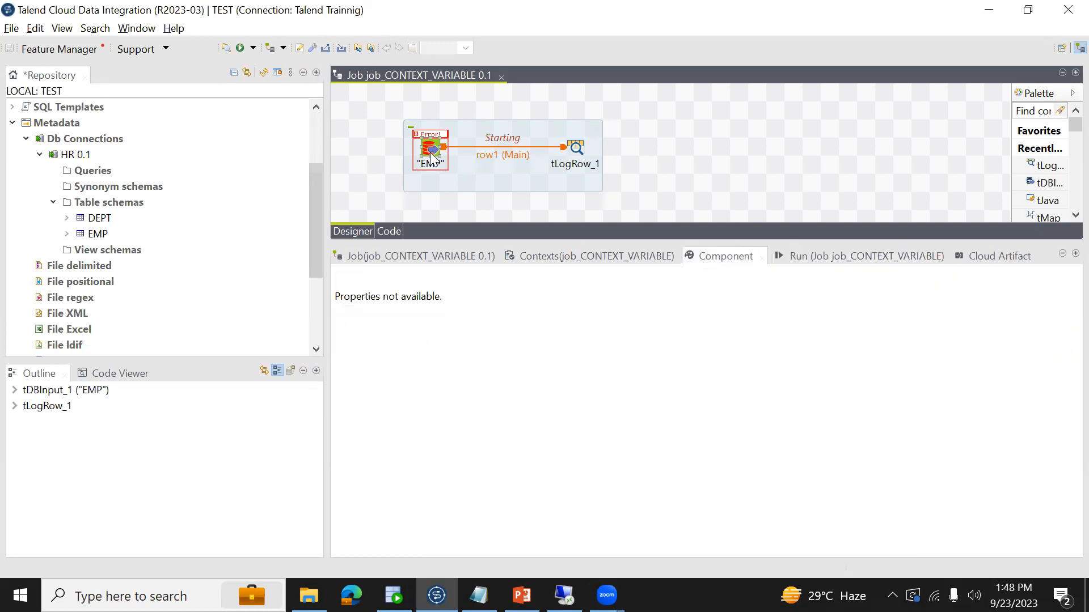
click(577, 255)
click(673, 322)
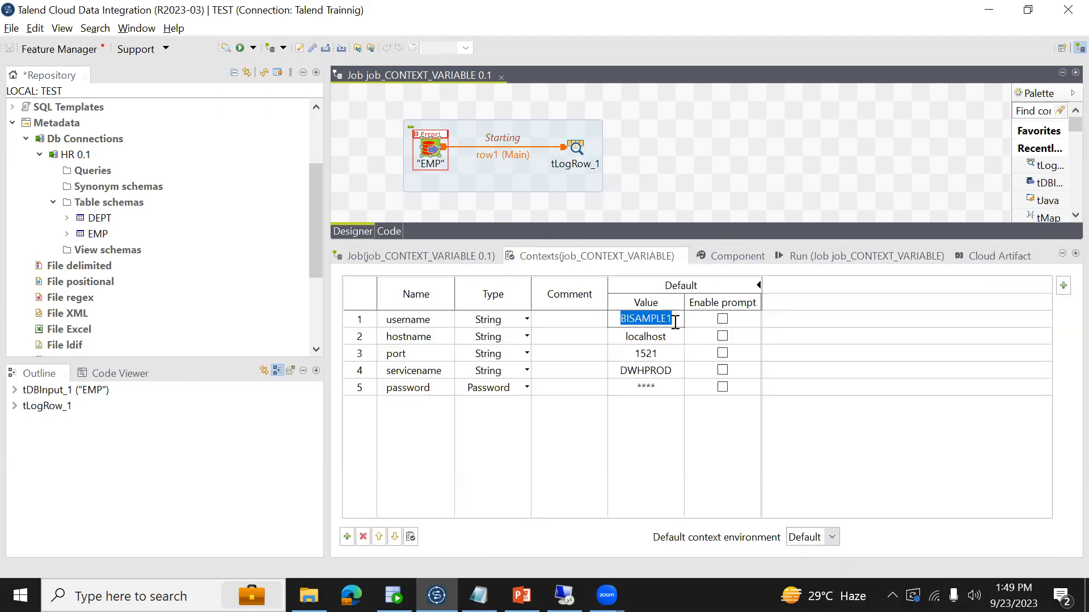
click(677, 319)
key(BackSpace)
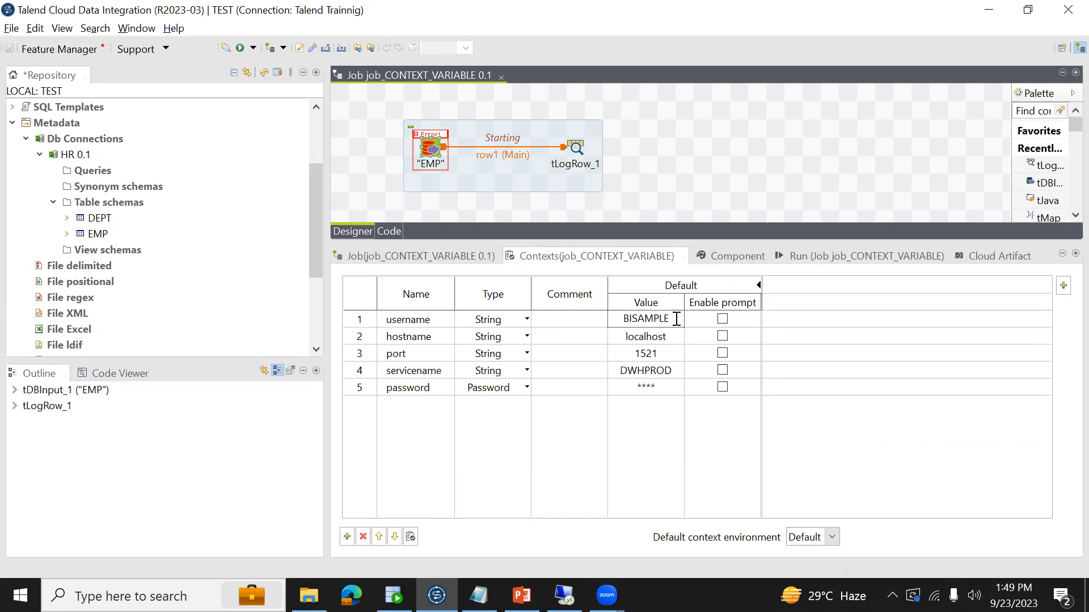
click(667, 194)
key(ctrl+s)
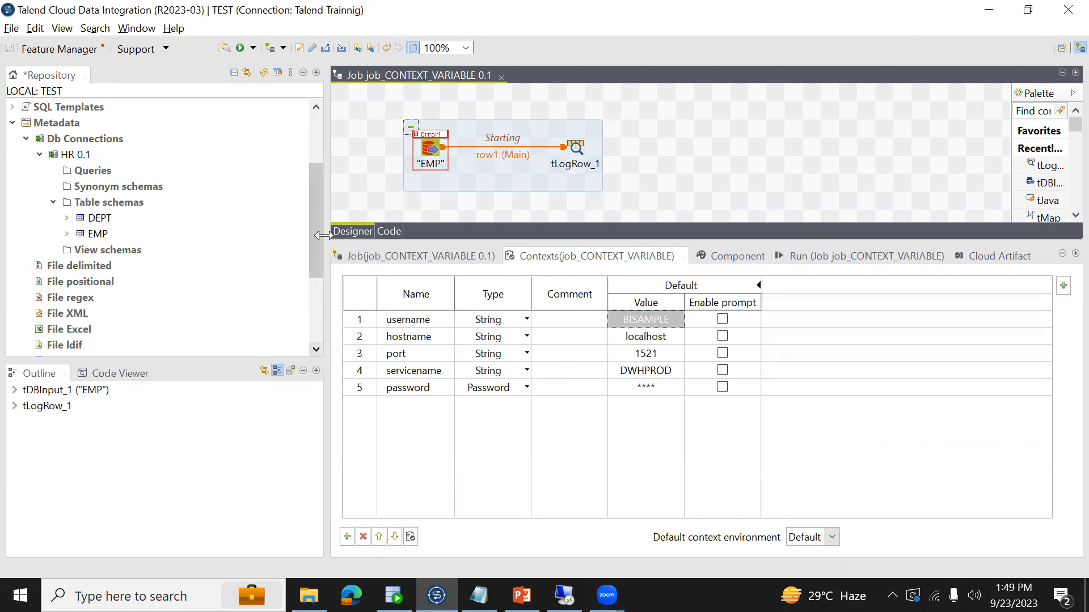
- Create a context group named ORACLE_HR_Connection under the repository's Contexts and proceed to its variable definitions
drag(318, 247, 322, 206)
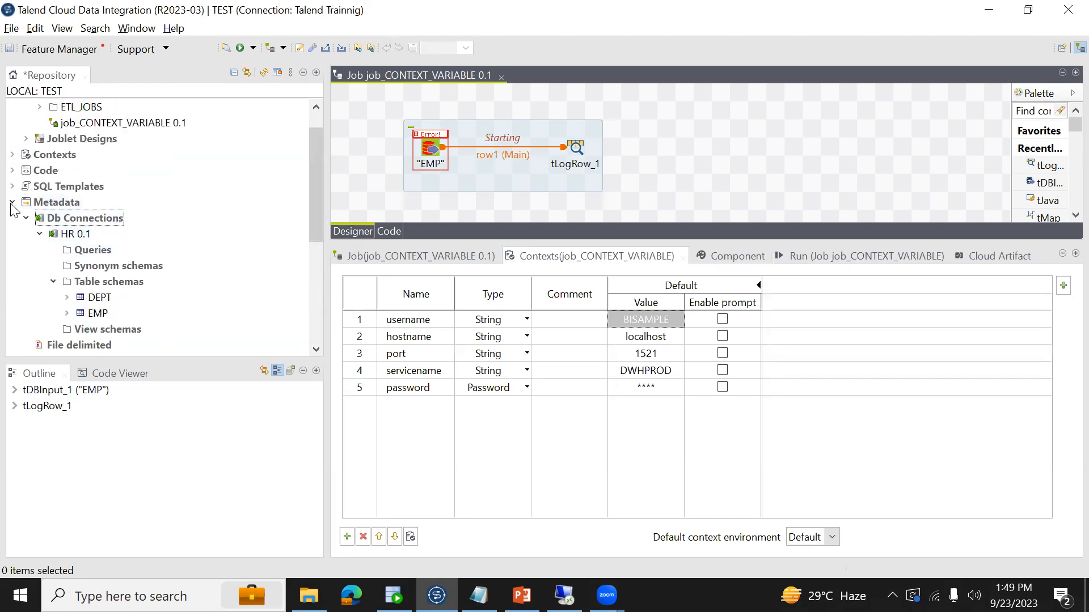
click(13, 154)
drag(315, 205, 316, 167)
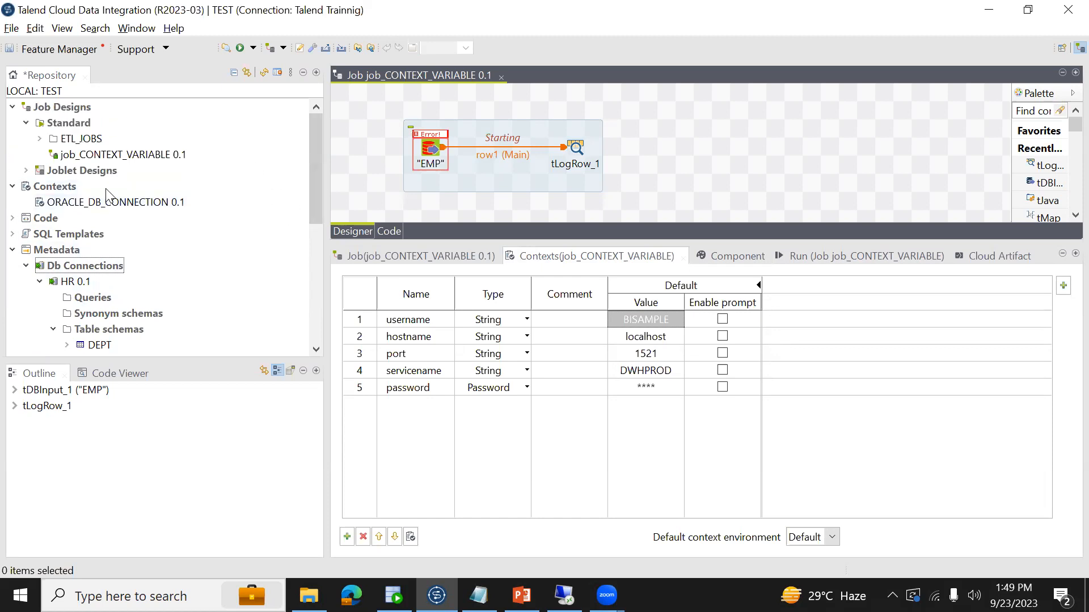
click(68, 189)
right_click(69, 188)
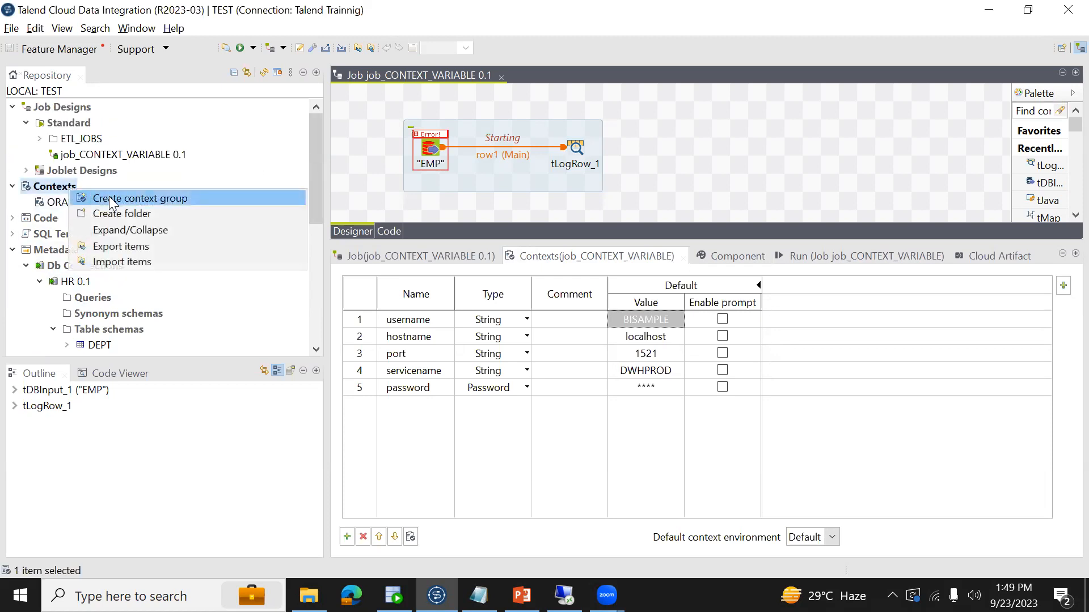
click(113, 199)
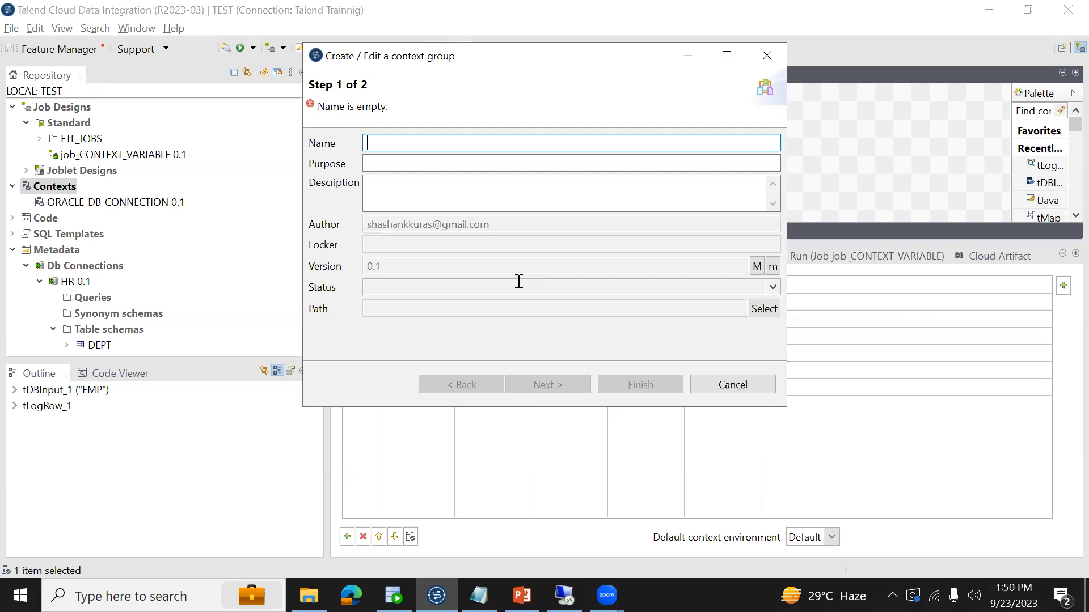
text(SAL)
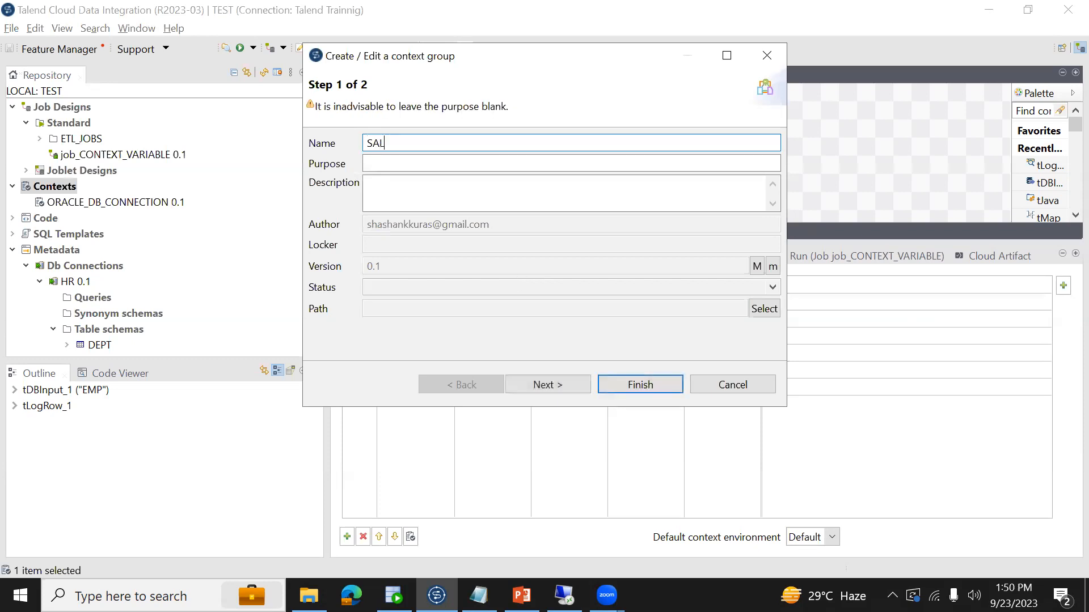
text(ES_ORACLE_)
key(BackSpace)
key(BackSpace)
key(BackSpace)
key(BackSpace)
key(BackSpace)
key(BackSpace)
text(HR)
text(_Connection)
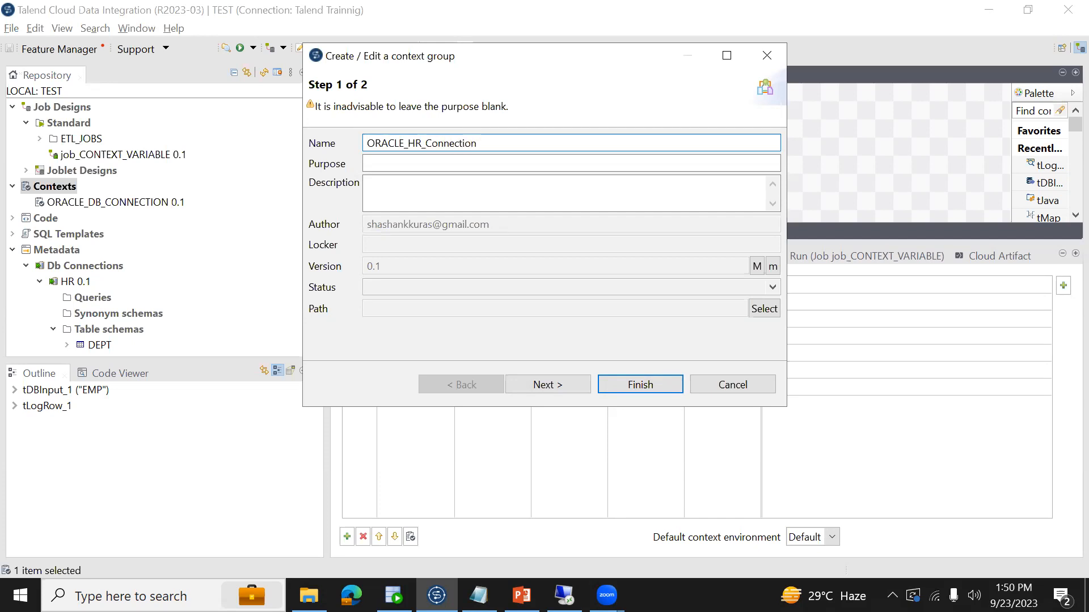
click(574, 384)
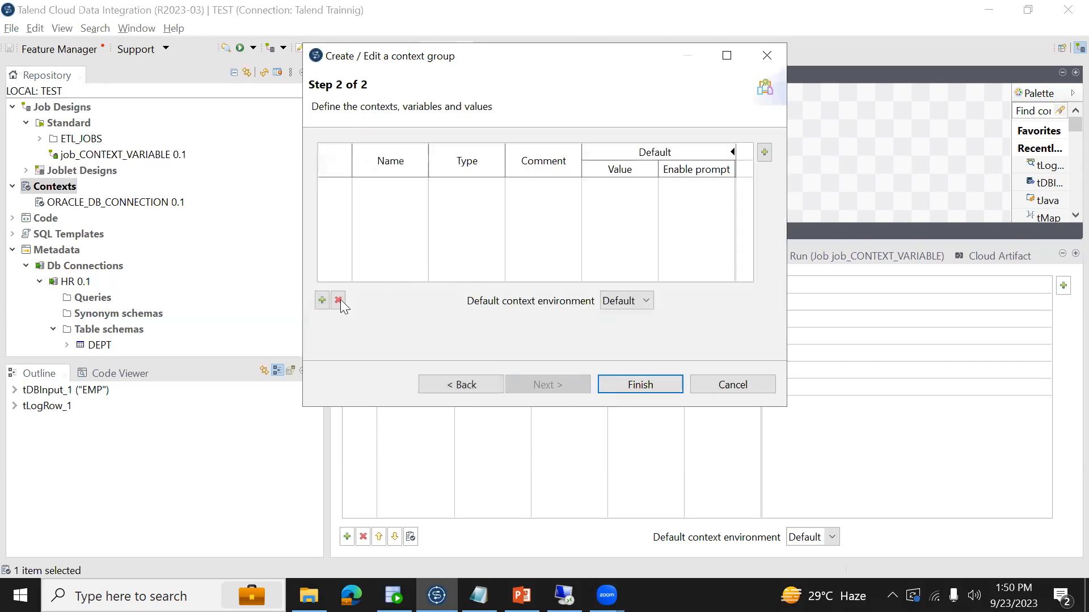
- Add four String variables to the context group and name them username, hostname, port and servicename
click(321, 300)
click(322, 301)
click(322, 300)
click(321, 301)
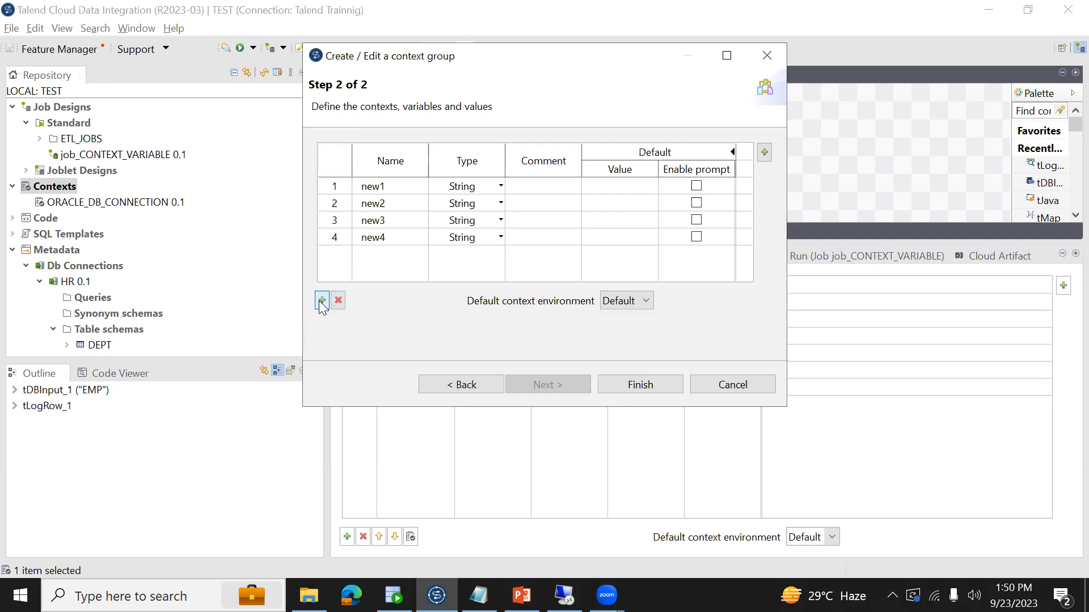
click(376, 185)
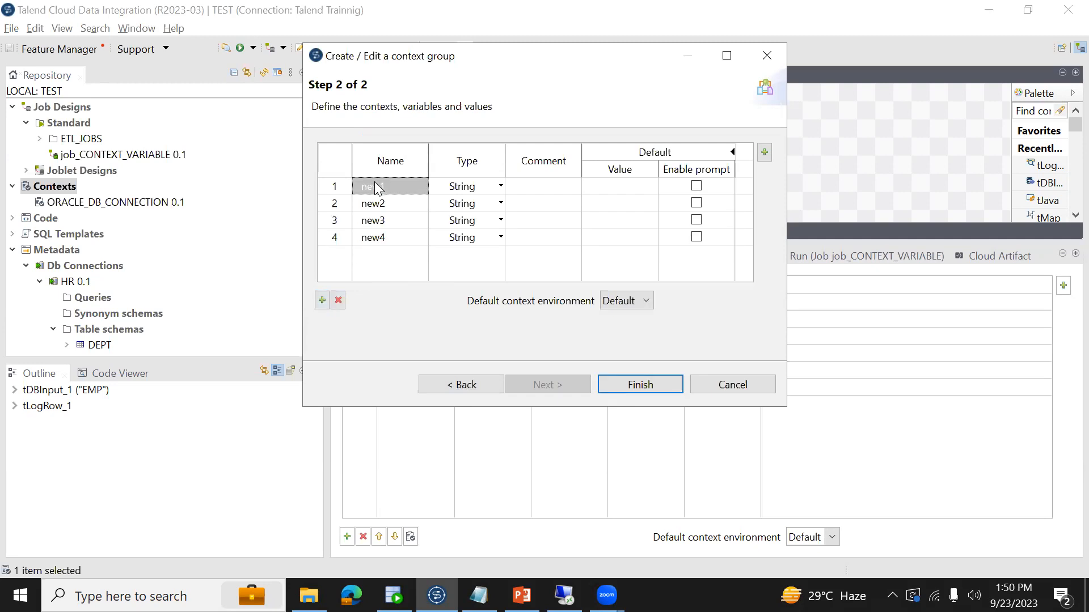
text(username)
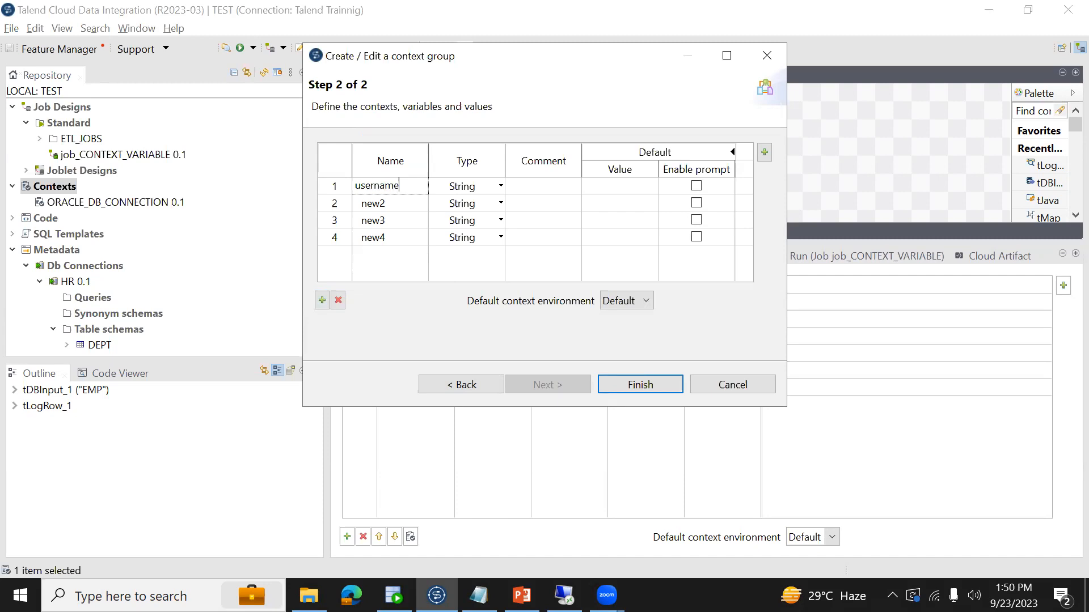
click(381, 198)
text(hostname)
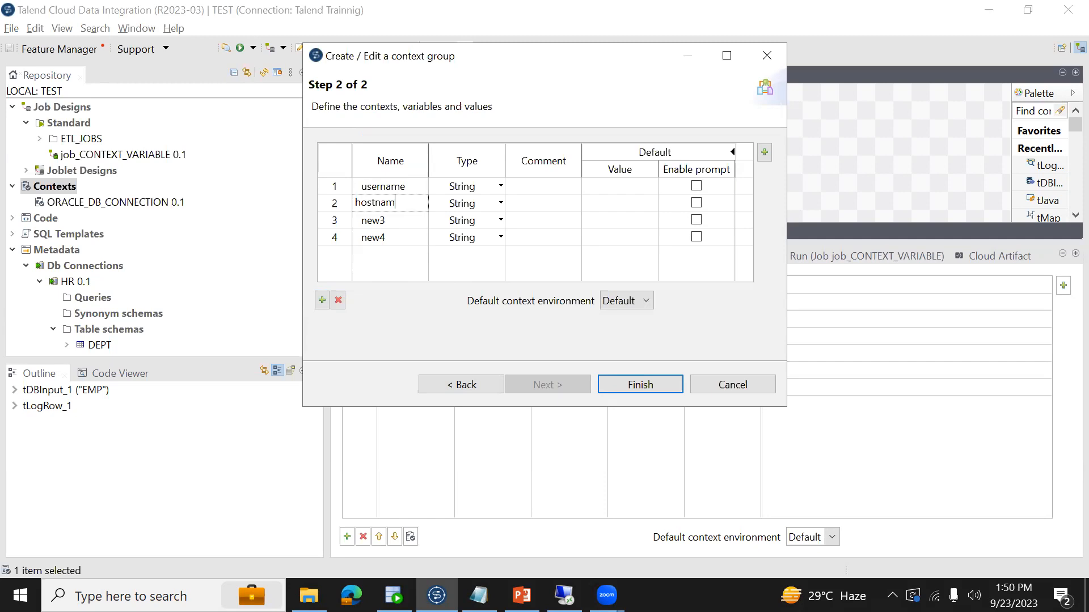
click(389, 220)
text(port)
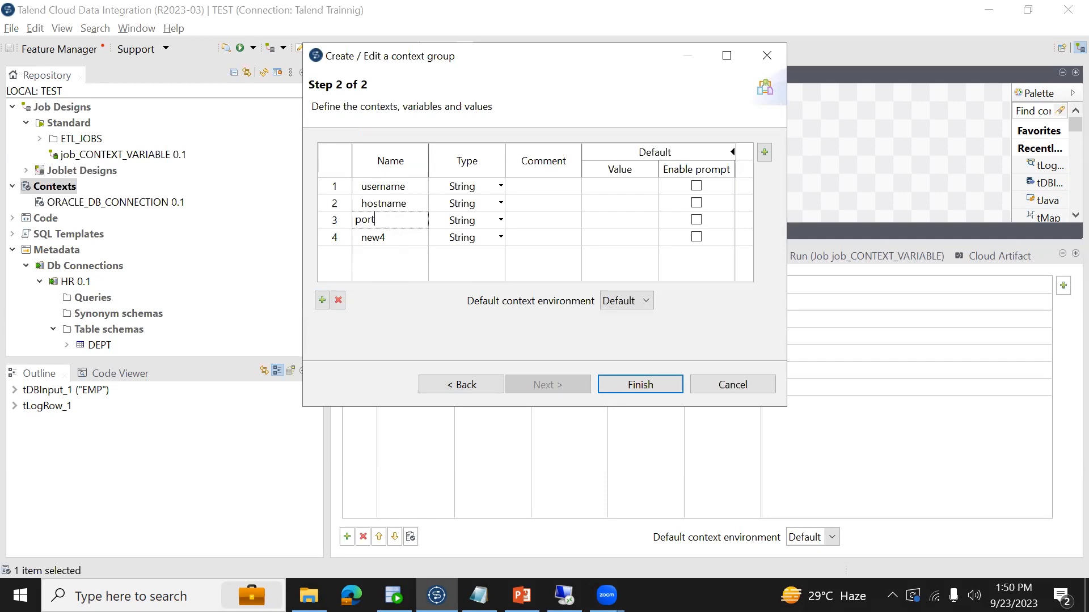
click(400, 238)
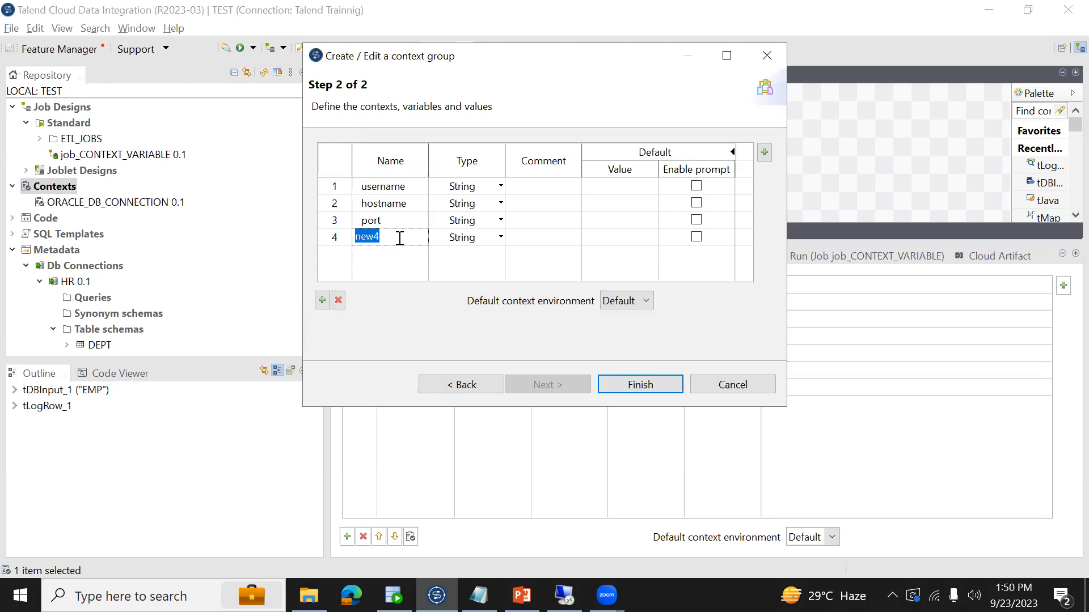
text(servicename)
- Add a fifth variable named passowrd of type Password and finish creating the context group
click(322, 301)
click(382, 253)
text(passowrd)
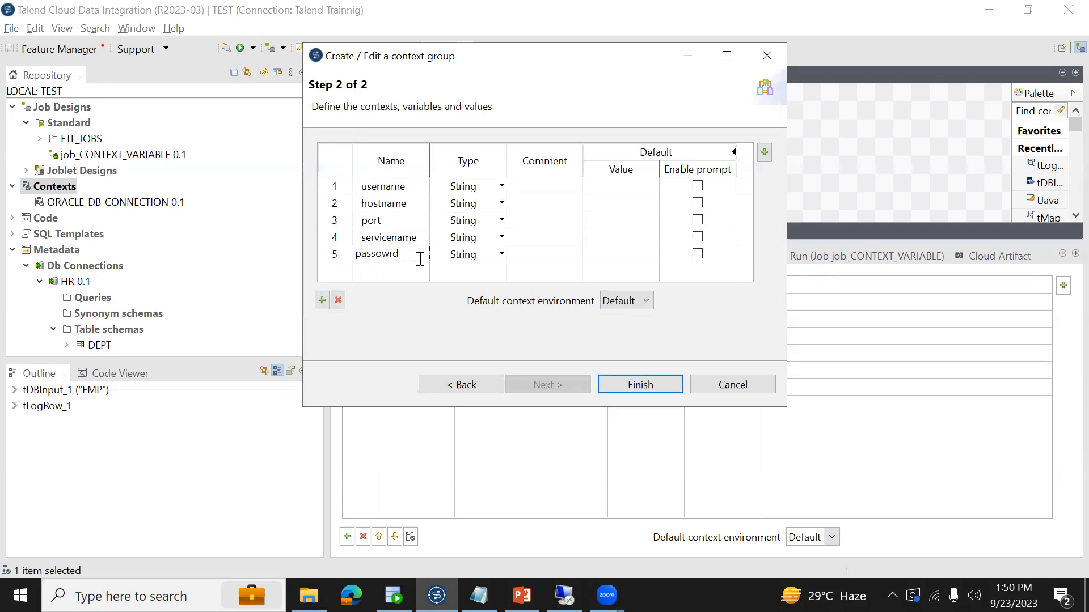
click(501, 255)
scroll(502, 315, down, 1)
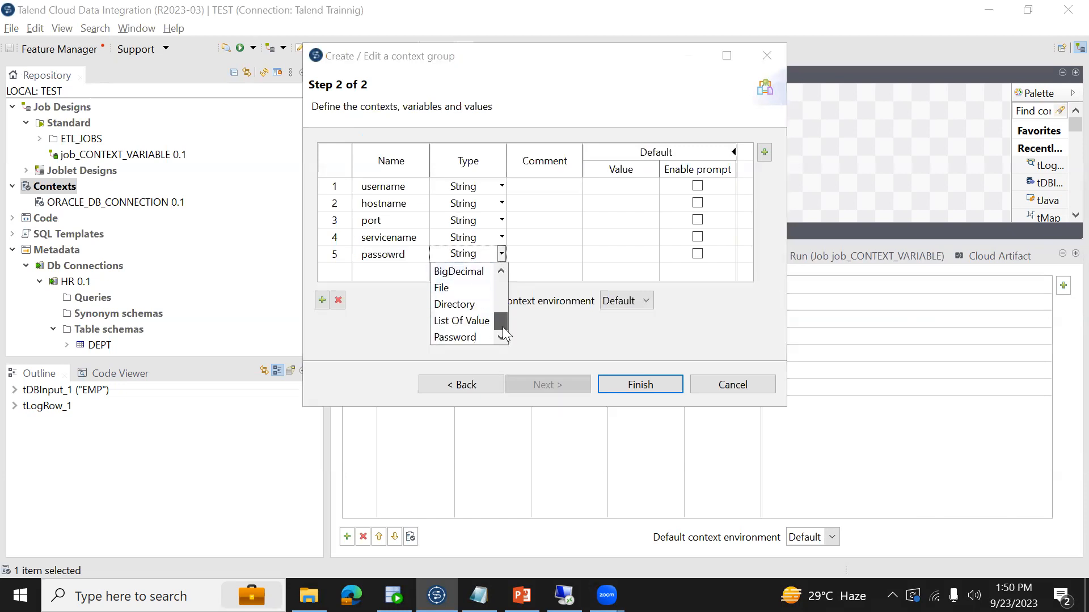
click(471, 337)
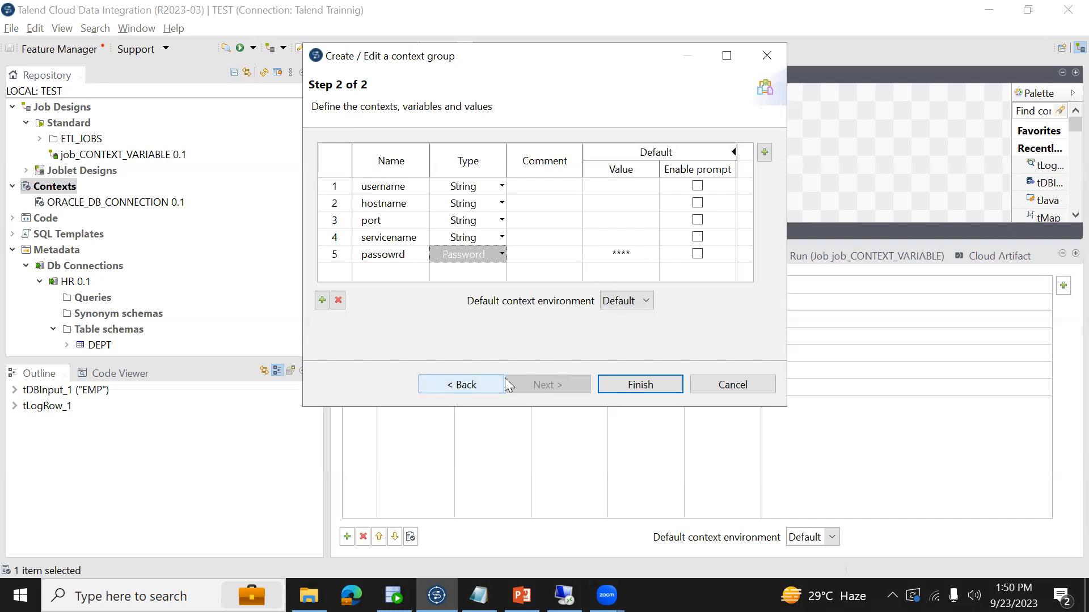
click(630, 385)
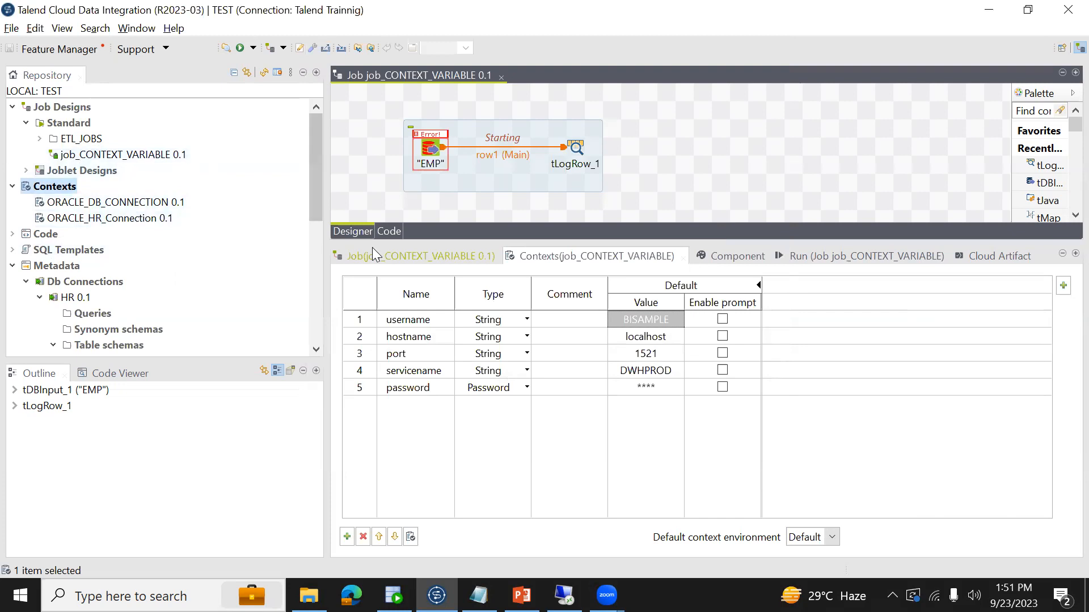
- Reopen the ORACLE_HR_Connection context group for editing, review its variable definitions, and close it
click(358, 182)
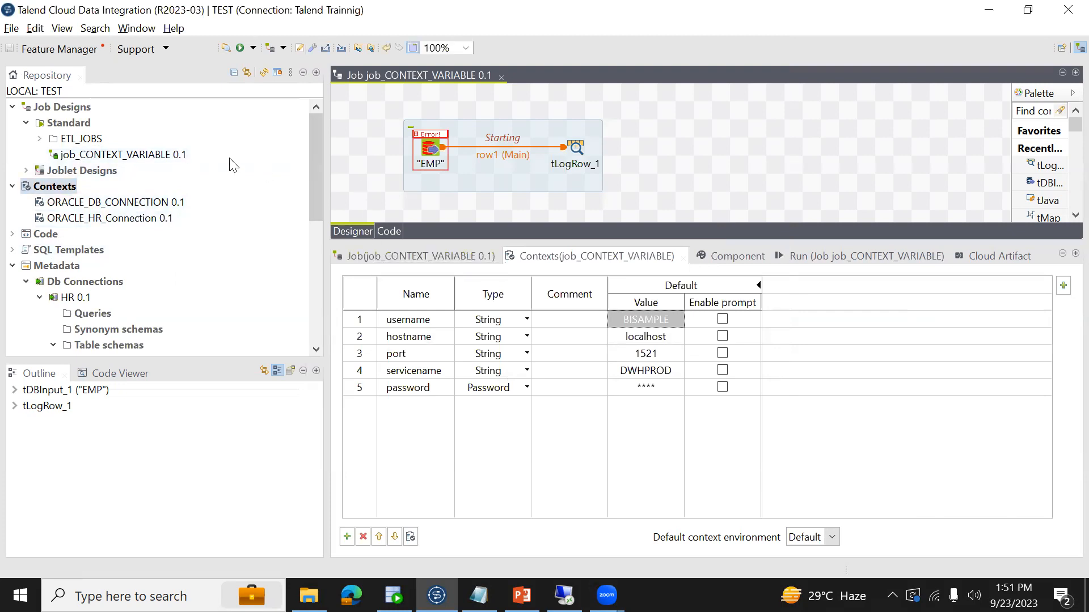
click(105, 219)
right_click(105, 219)
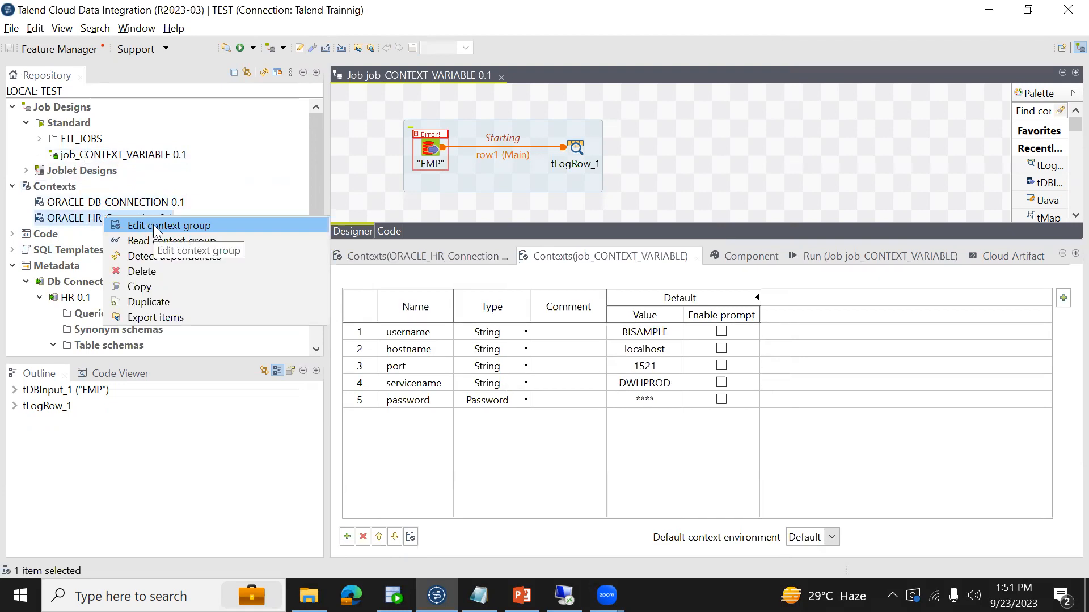
click(150, 224)
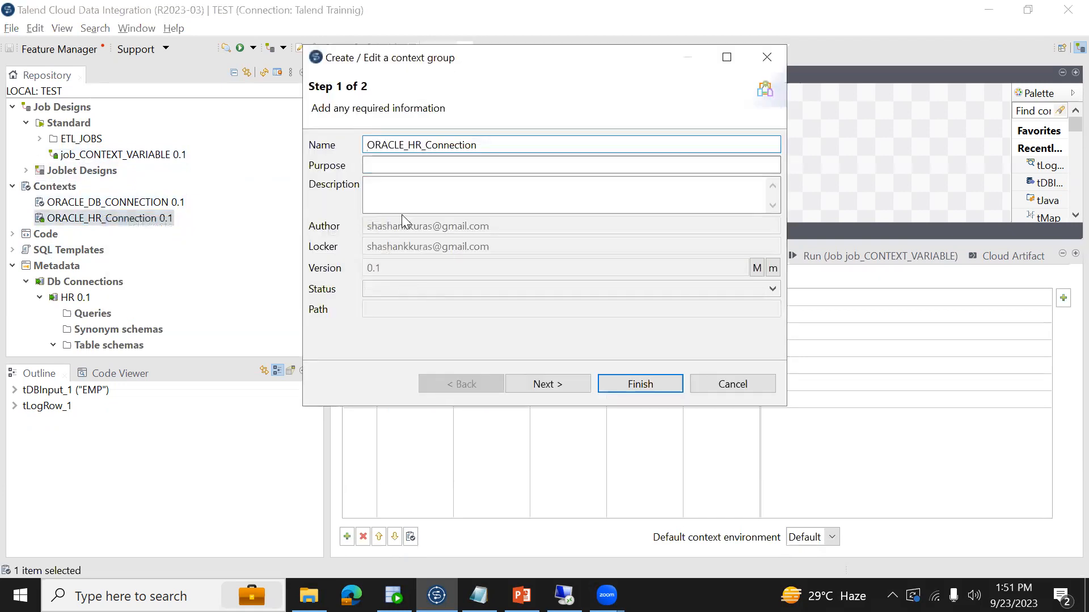
click(554, 383)
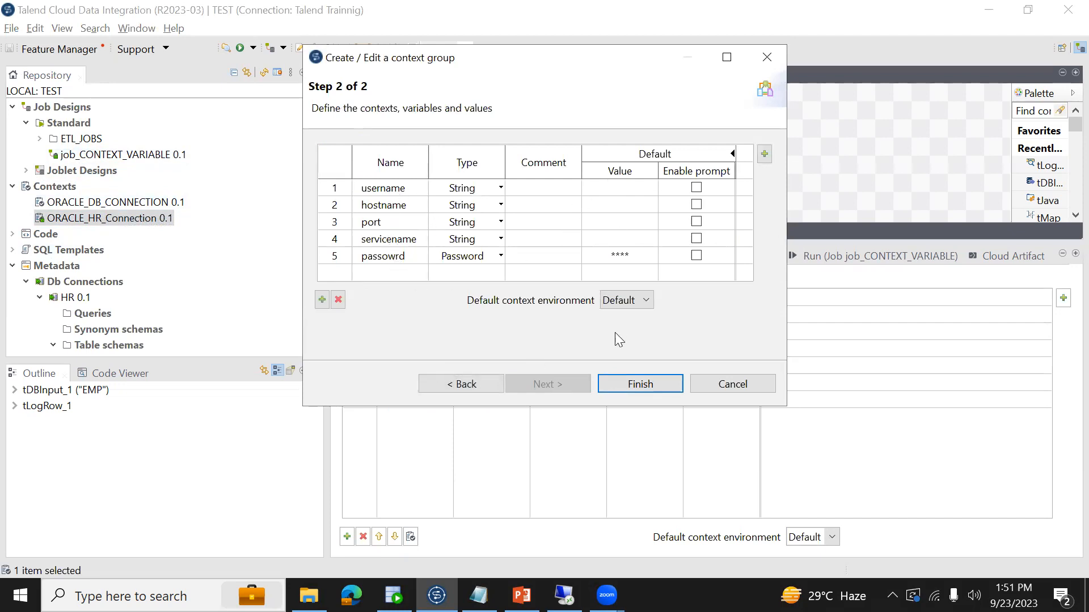
click(634, 390)
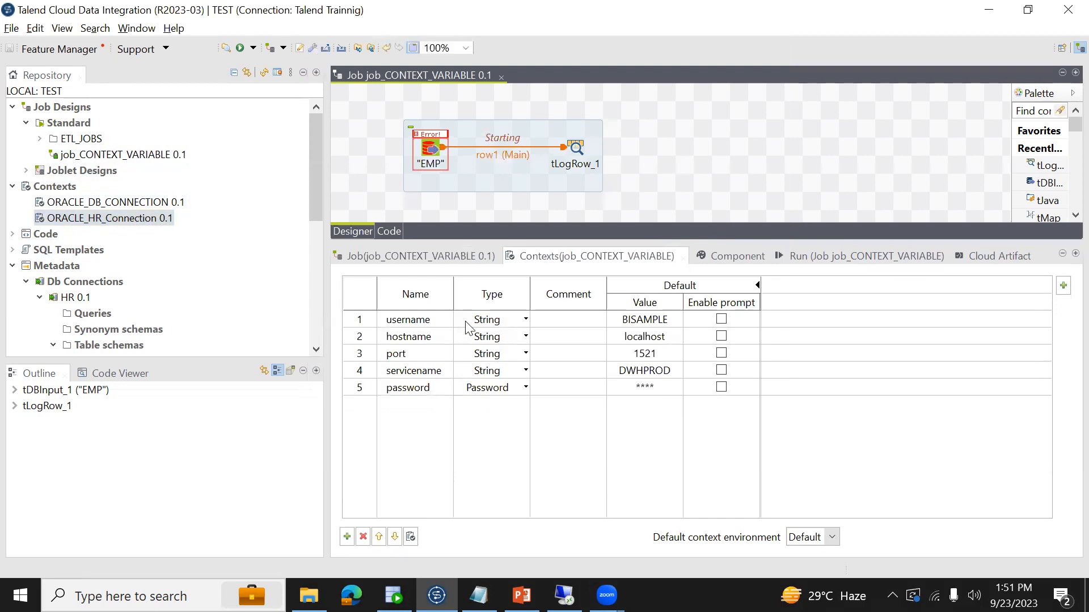
- Delete all five built-in context variables from job_CONTEXT_VARIABLE and save the job
click(420, 327)
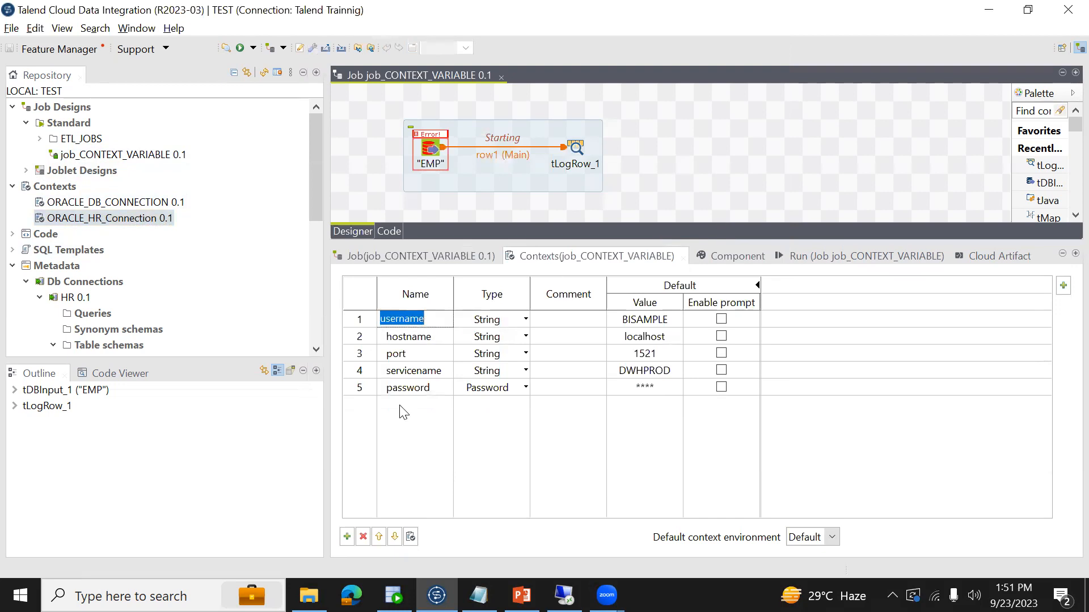
click(362, 537)
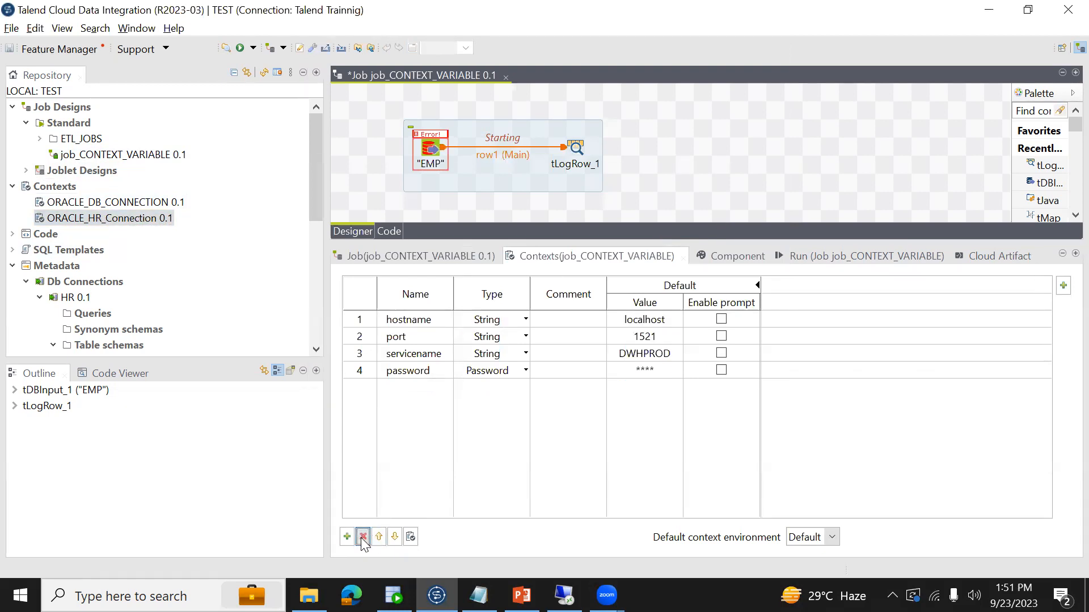
click(421, 375)
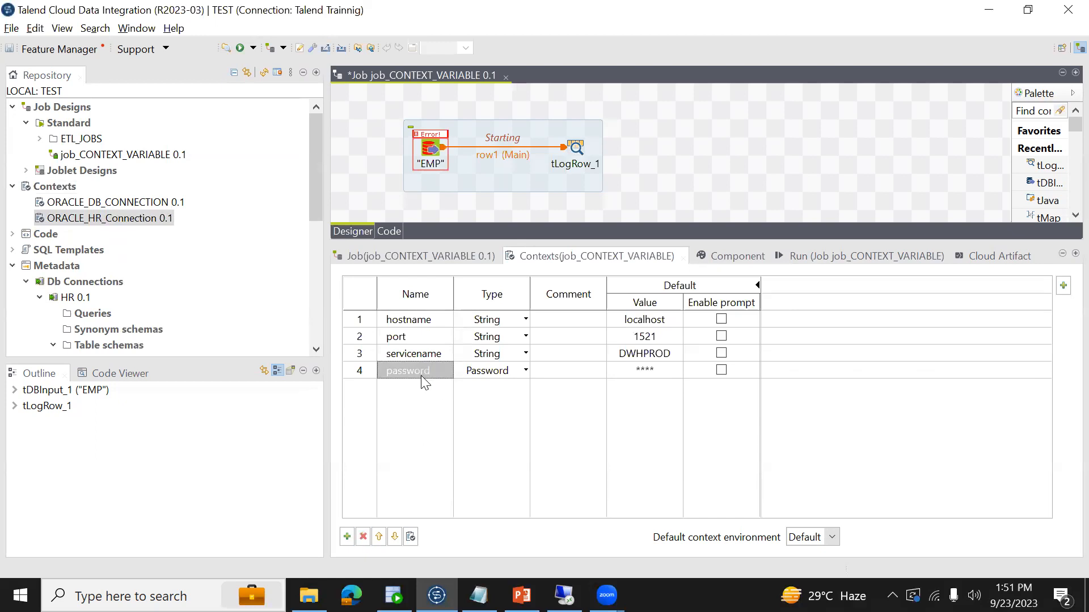
click(410, 356)
shift+click(394, 321)
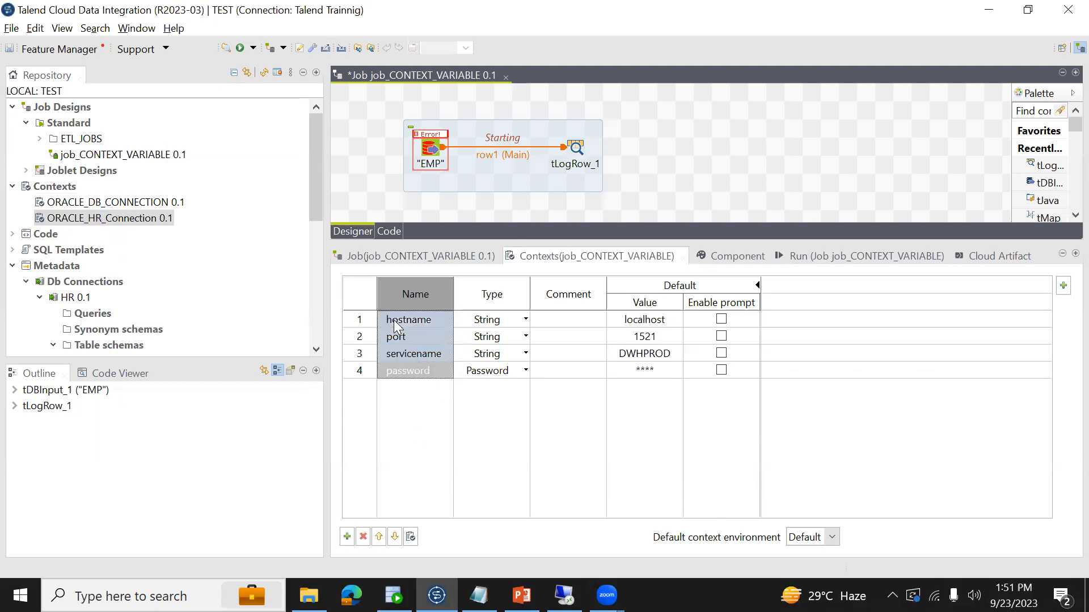
click(363, 535)
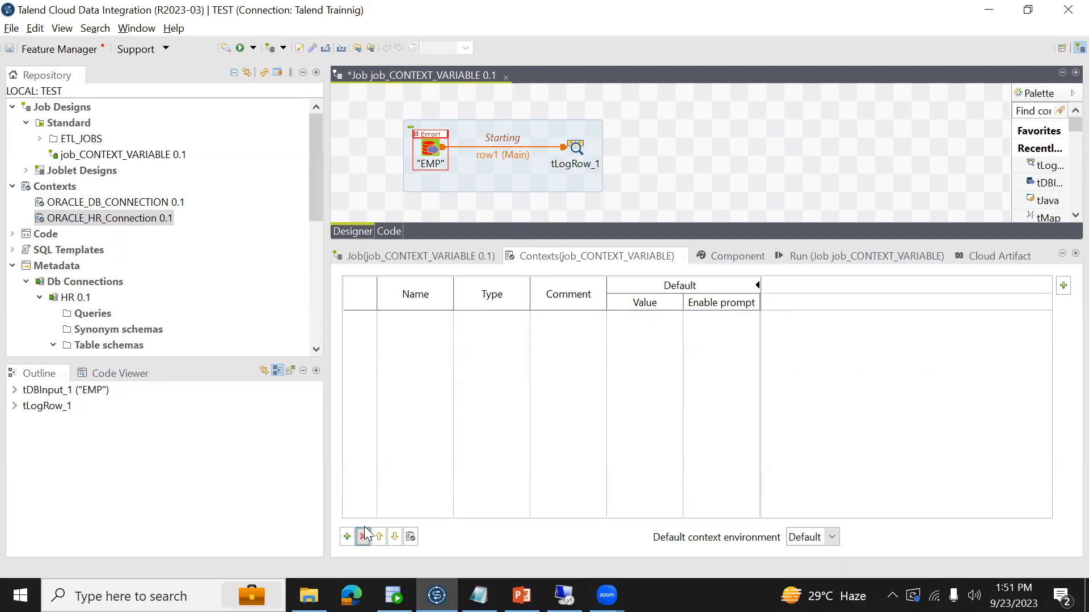
key(ctrl+s)
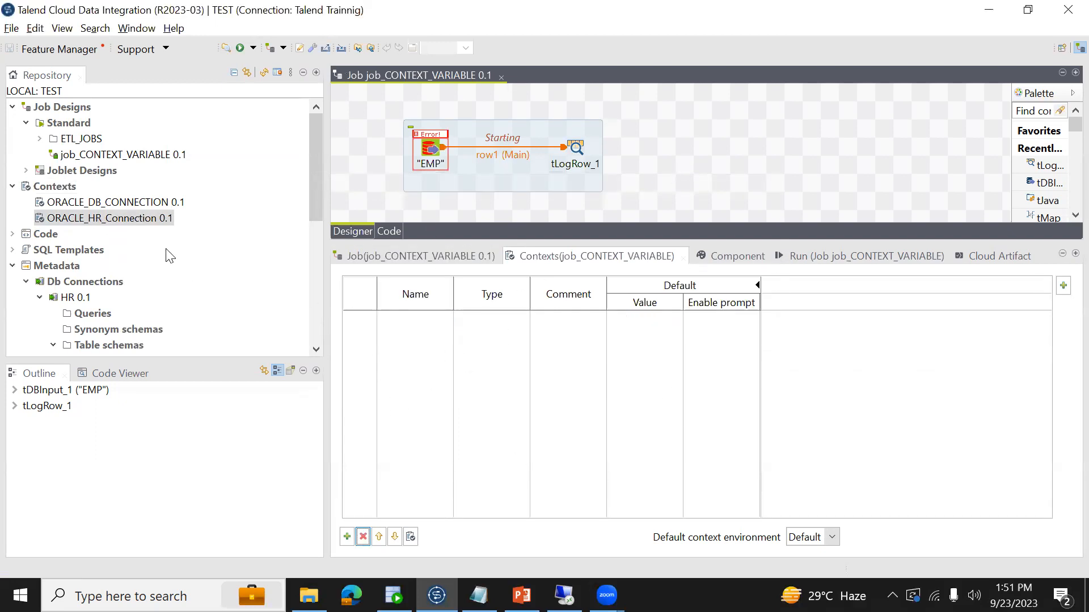
- Add the ORACLE_HR_Connection repository context group to the job's contexts and remove the whole group again
drag(138, 220, 491, 359)
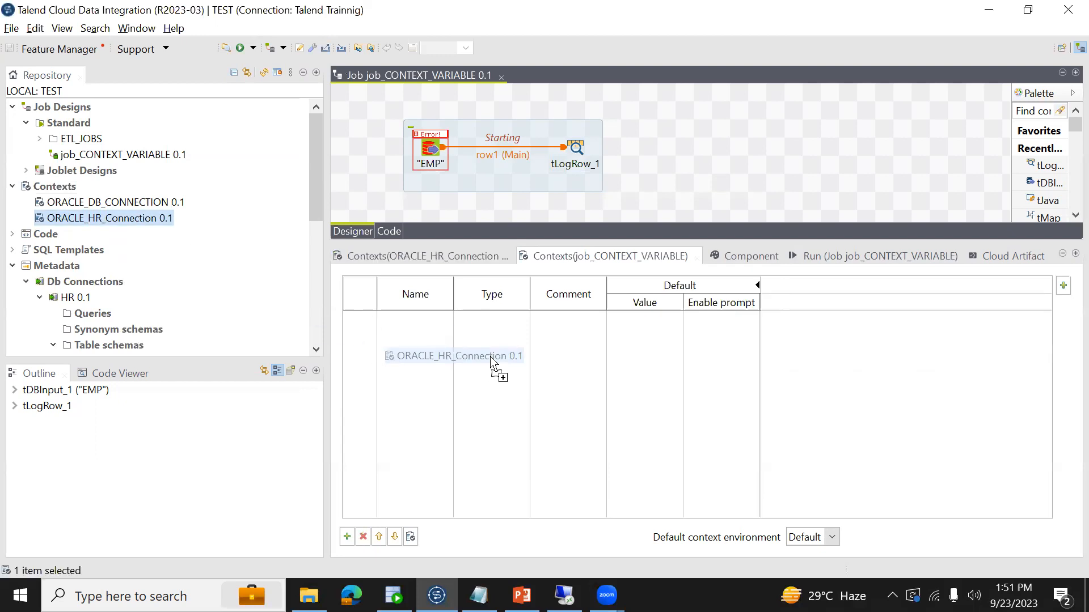
drag(492, 358, 492, 361)
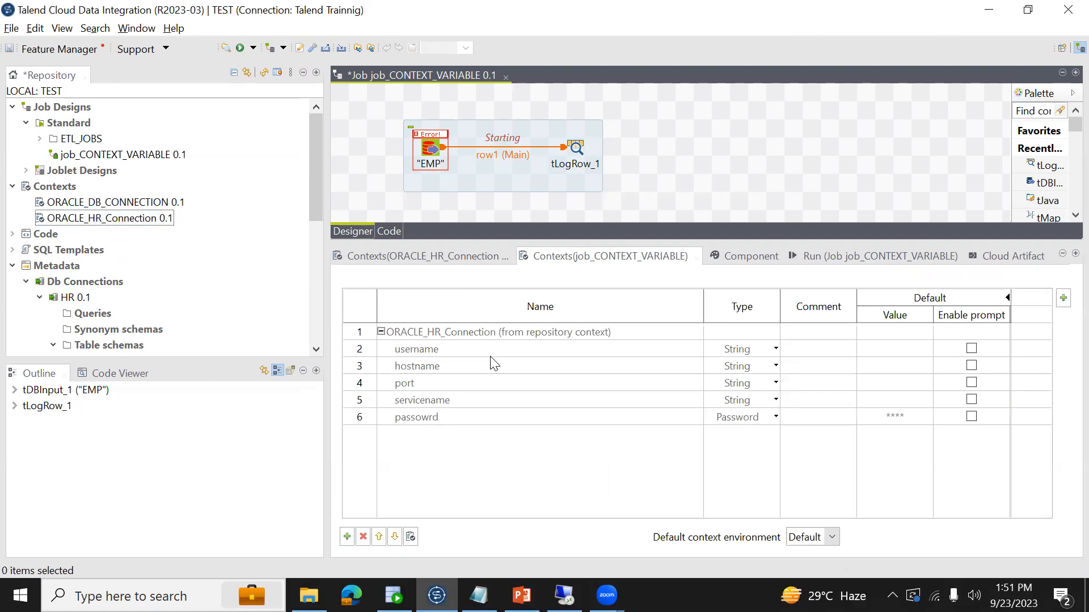
click(530, 367)
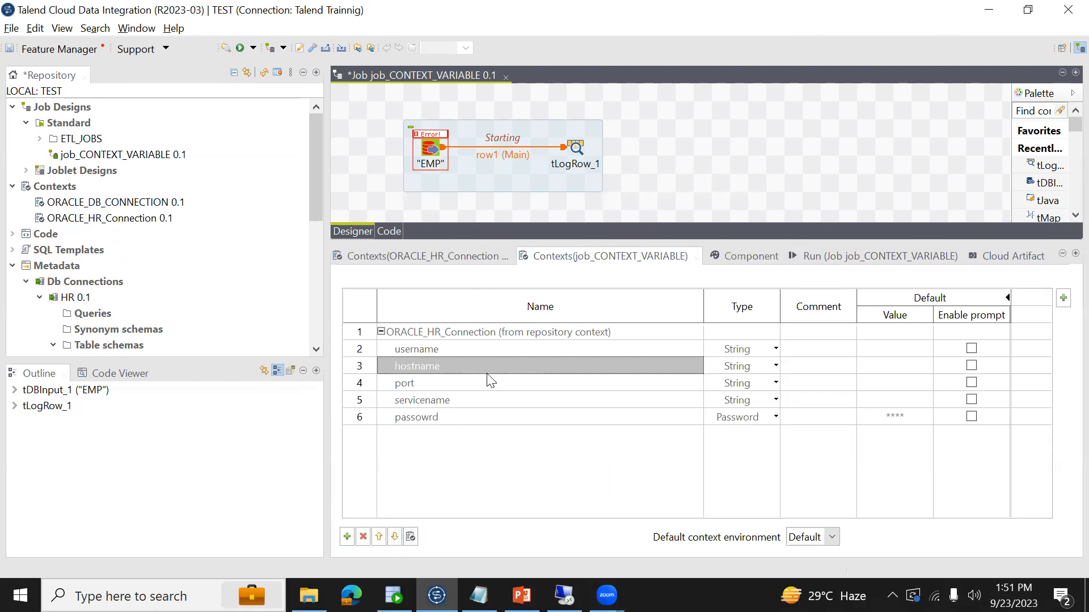
click(422, 332)
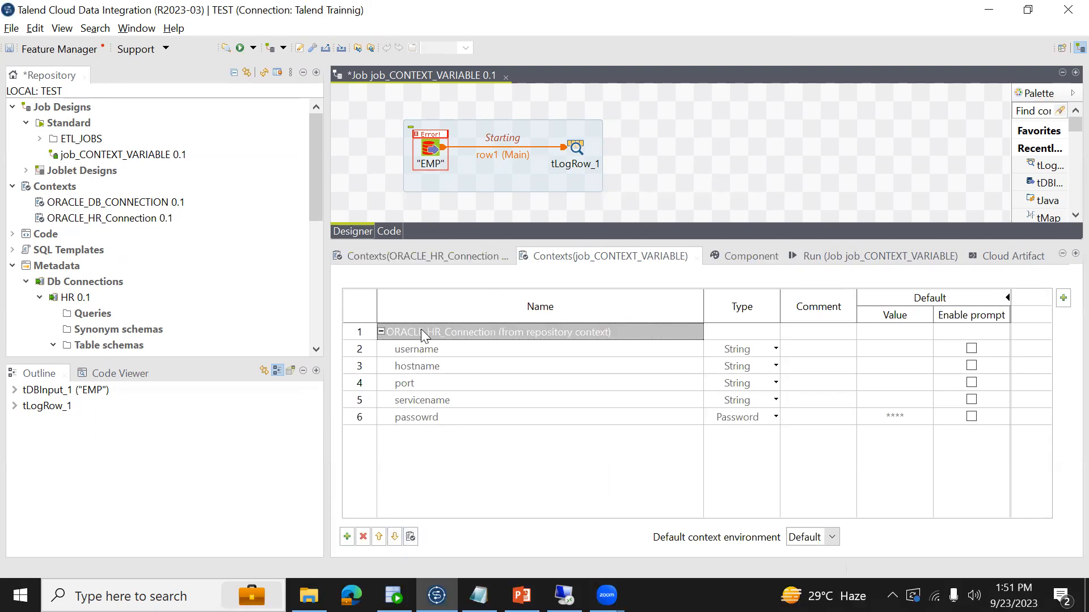
click(363, 537)
- Add two new built-in String variables to the job's contexts and delete both
click(347, 537)
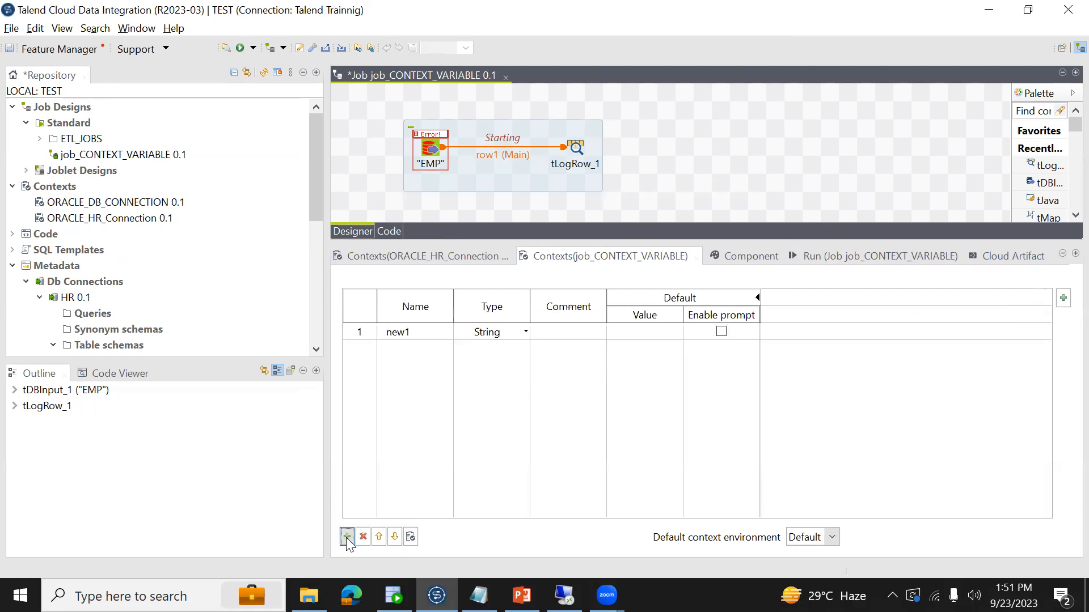
click(347, 537)
click(426, 347)
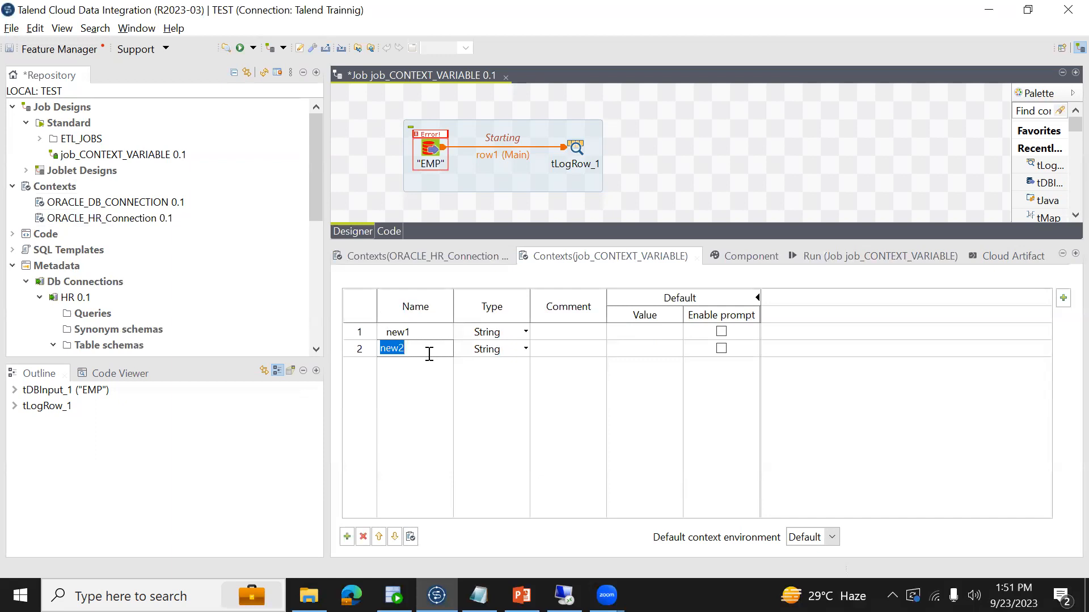
click(364, 537)
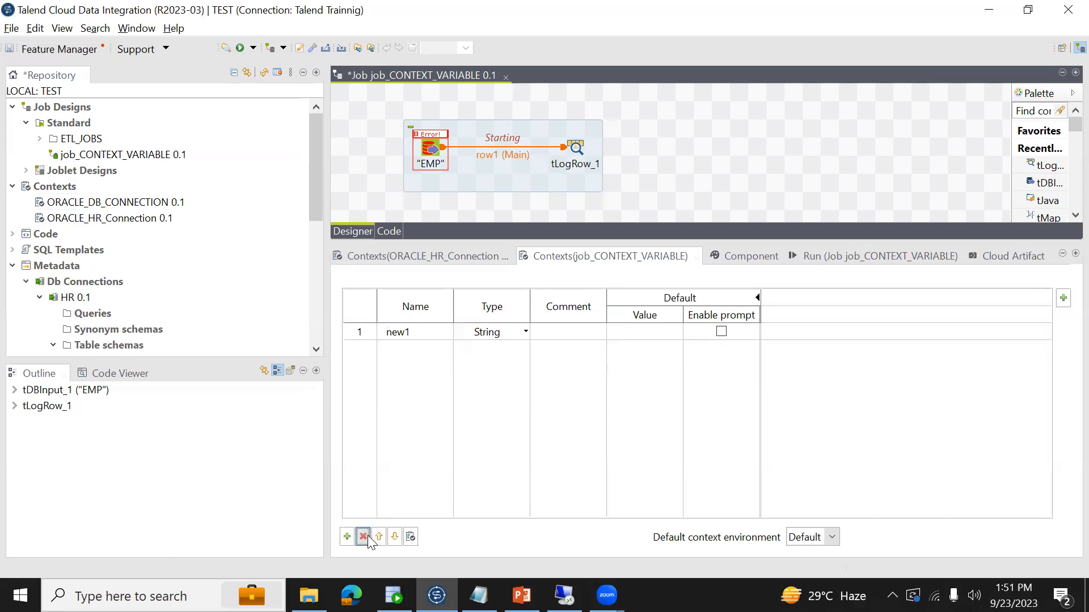
click(415, 333)
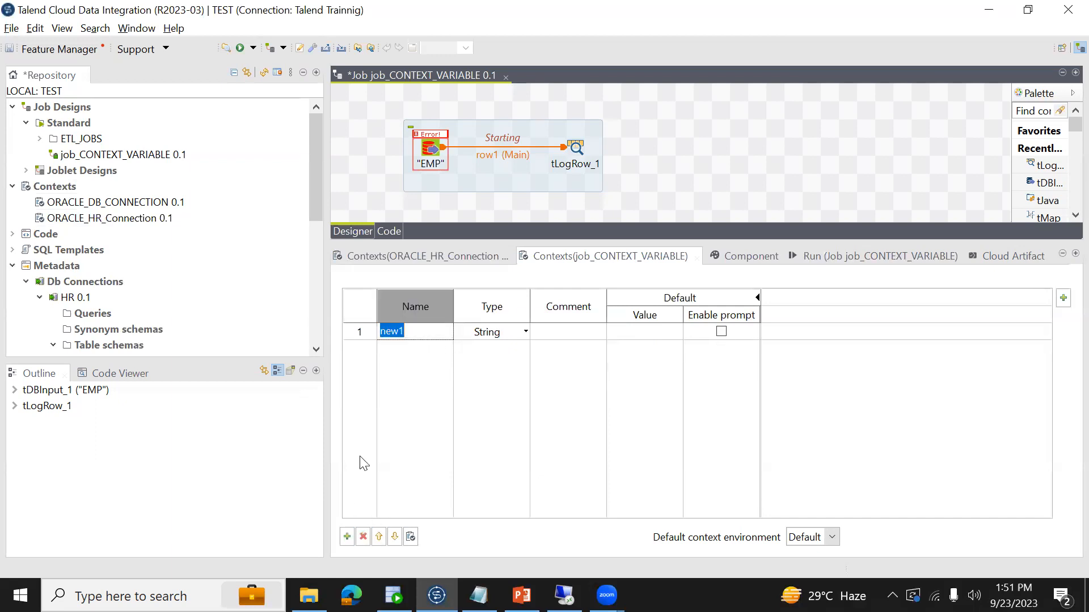
click(363, 537)
- Import all ORACLE_HR_Connection variables through the repository context selection and remove the imported group from the job
click(411, 537)
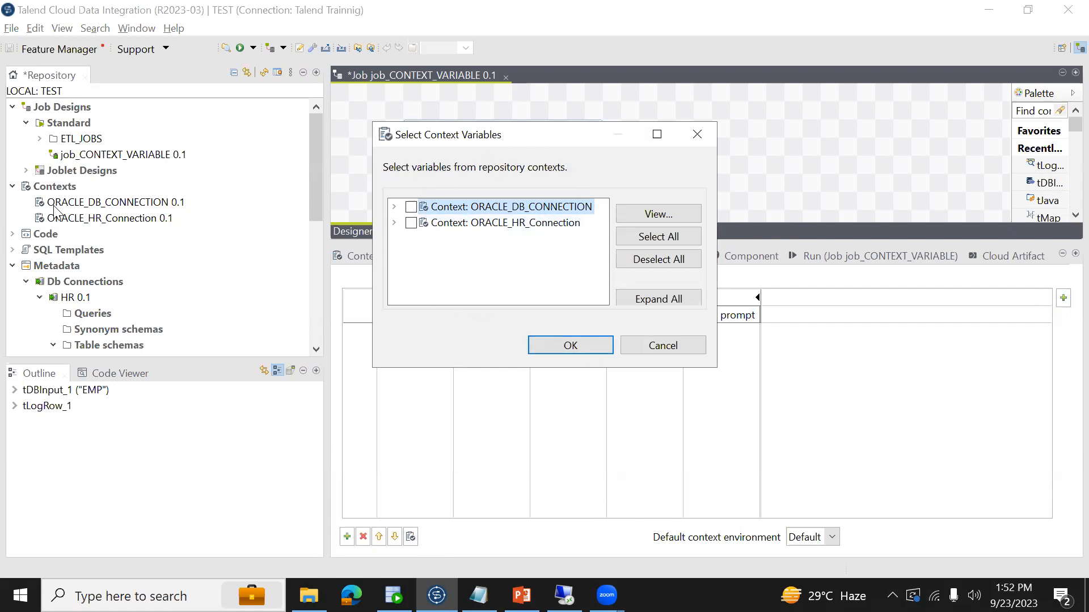
click(657, 346)
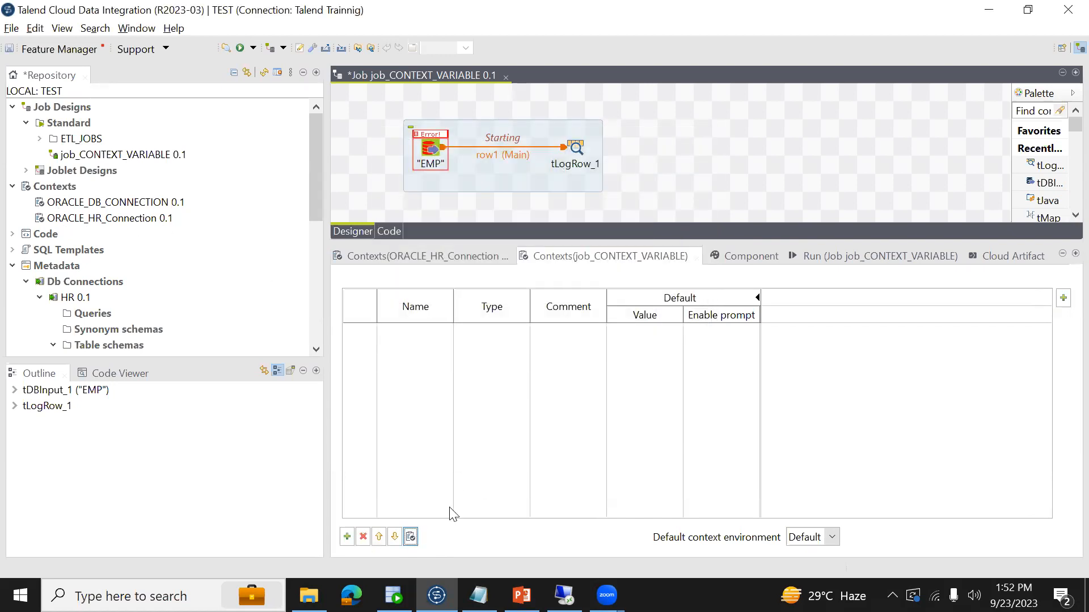
click(411, 537)
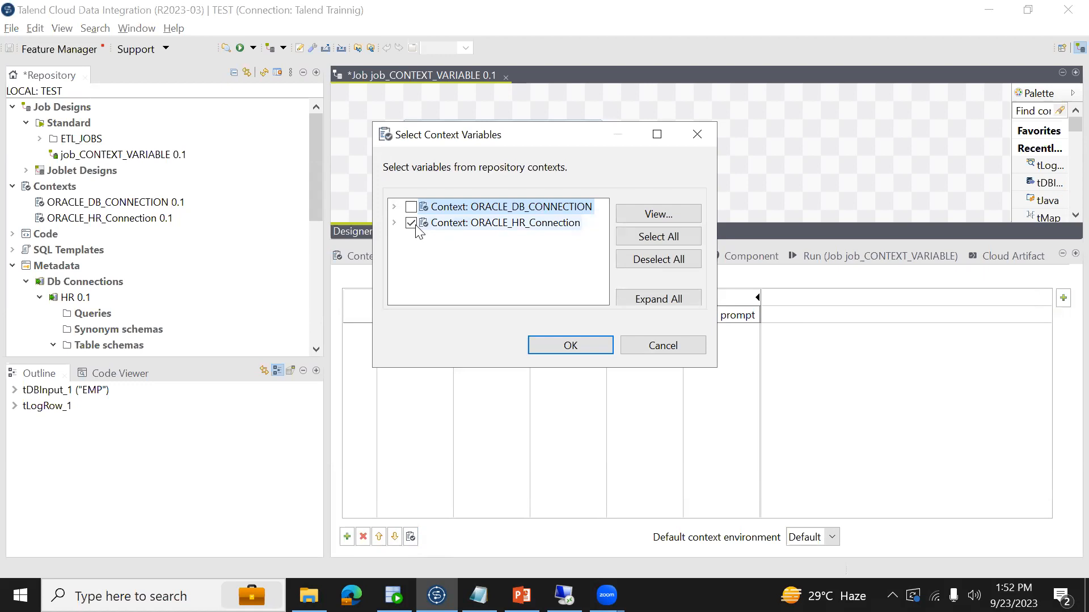
click(566, 346)
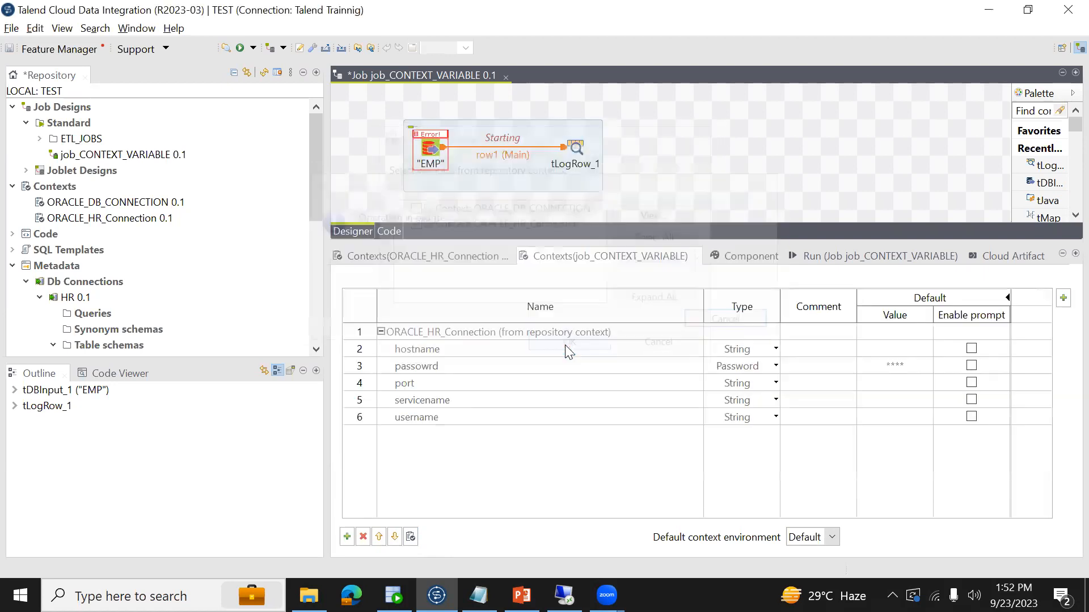
click(430, 335)
click(363, 537)
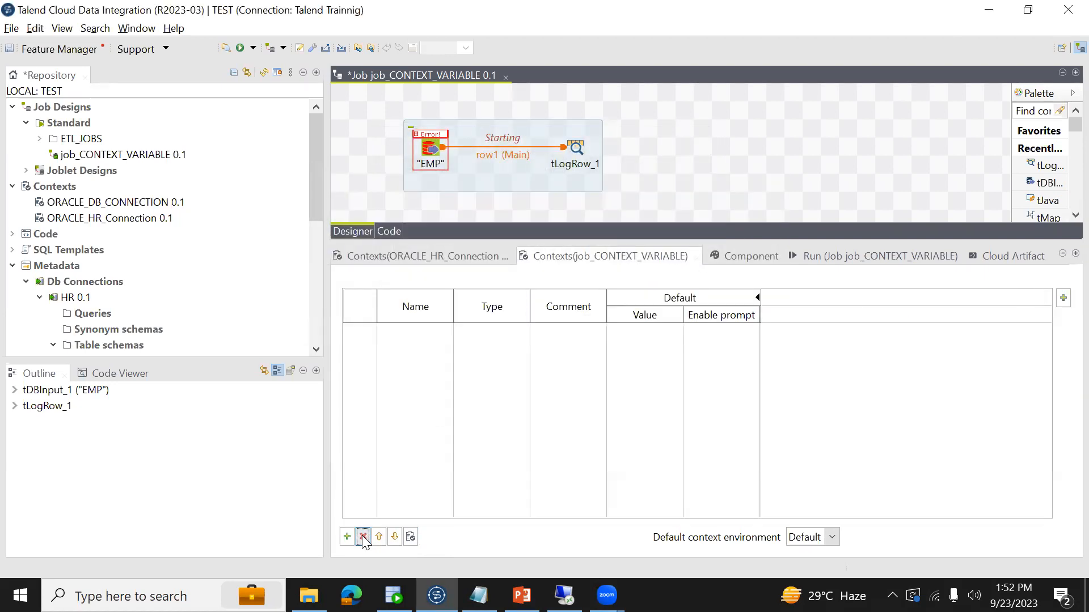
- Bring ORACLE_HR_Connection straight from the repository tree into the job's contexts and delete it again
drag(86, 219, 453, 402)
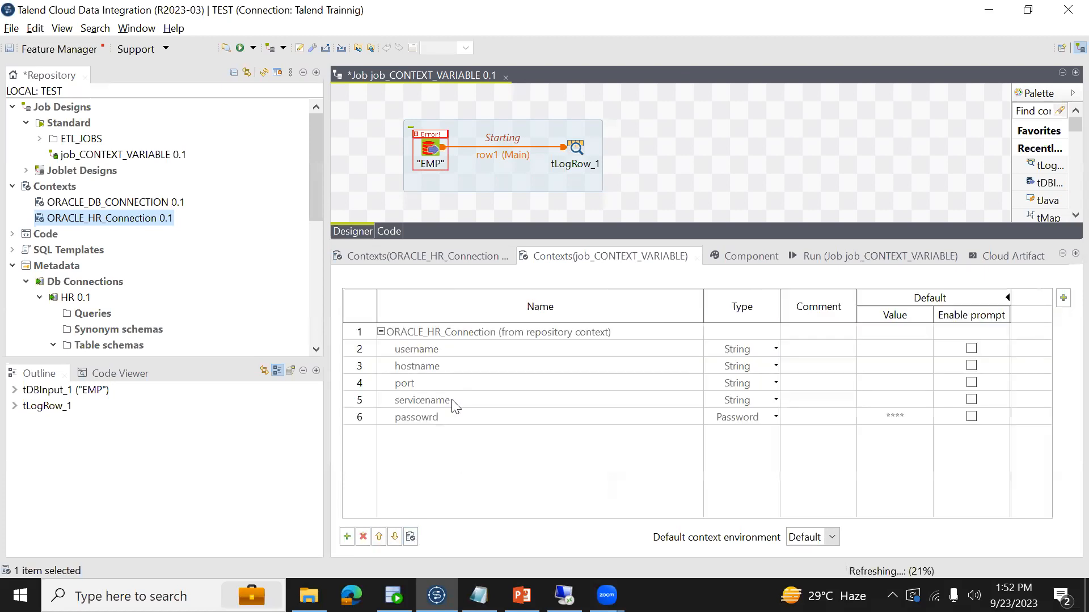
click(430, 336)
click(366, 539)
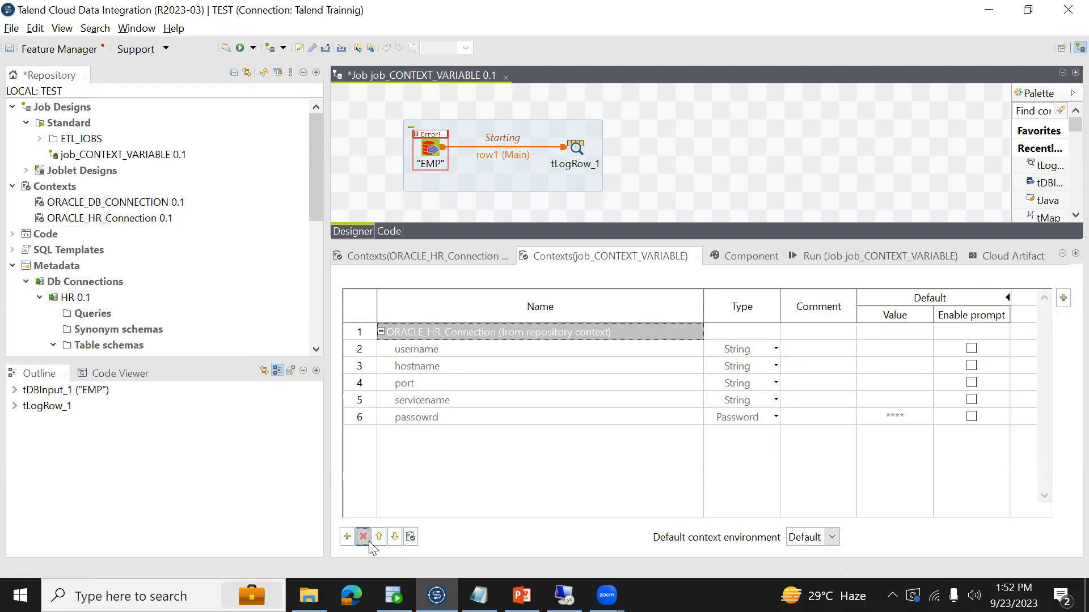
- Edit the ORACLE_HR_Connection context group and set the default values of username to BISAMPLE and hostname to localhost
click(110, 221)
right_click(112, 222)
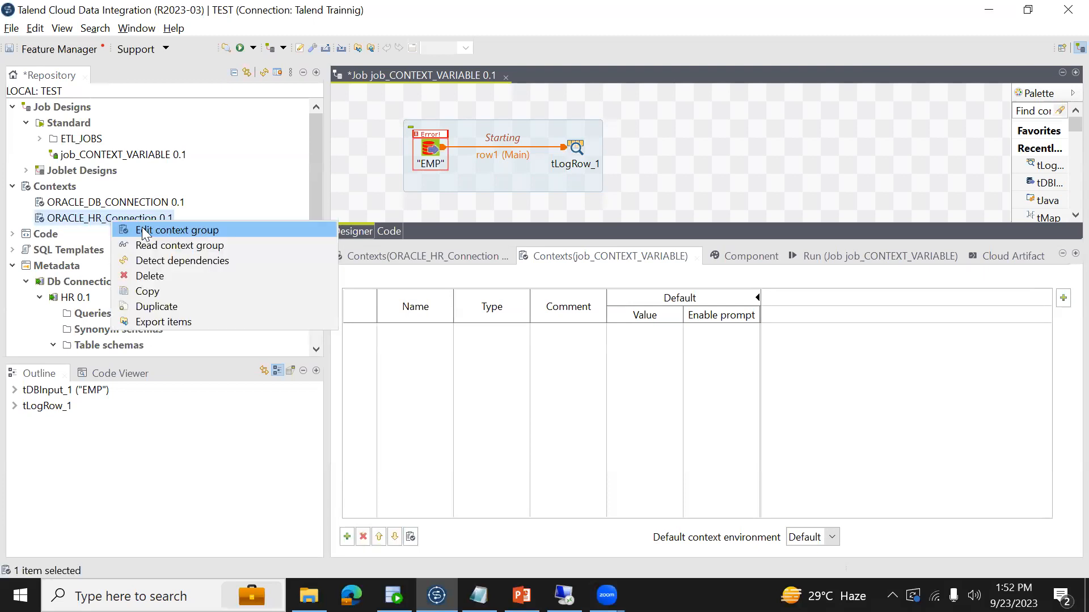
click(143, 230)
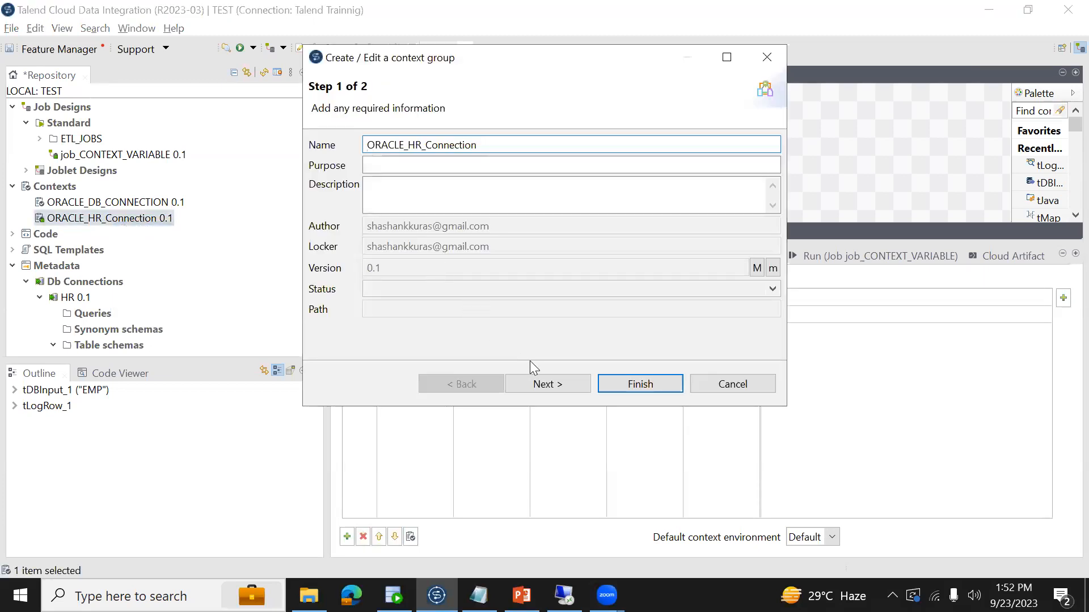
click(535, 383)
click(593, 193)
text(BISAMPLE)
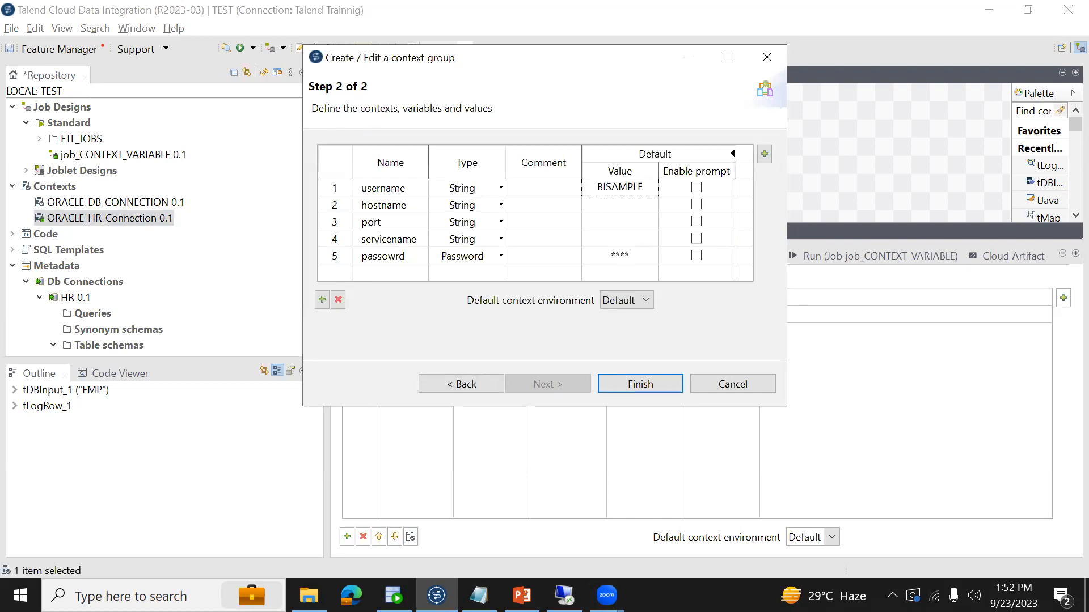
click(627, 203)
text(loc)
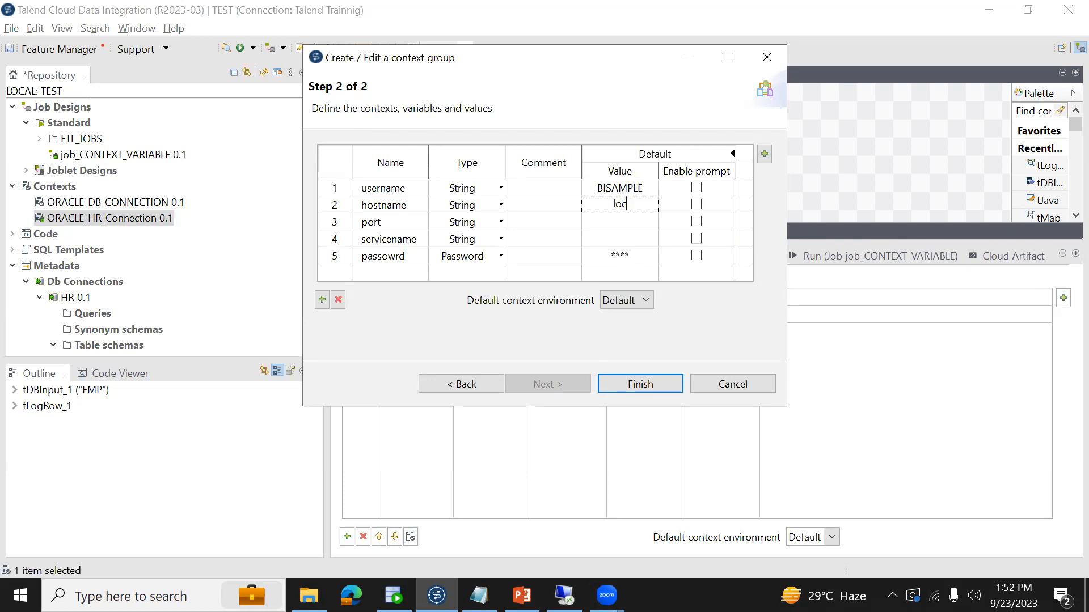
text(alhost)
- Set the context group's default port to 1521 and servicename to DWHPROD
click(641, 224)
text(1521)
click(633, 237)
text(DWHPROD)
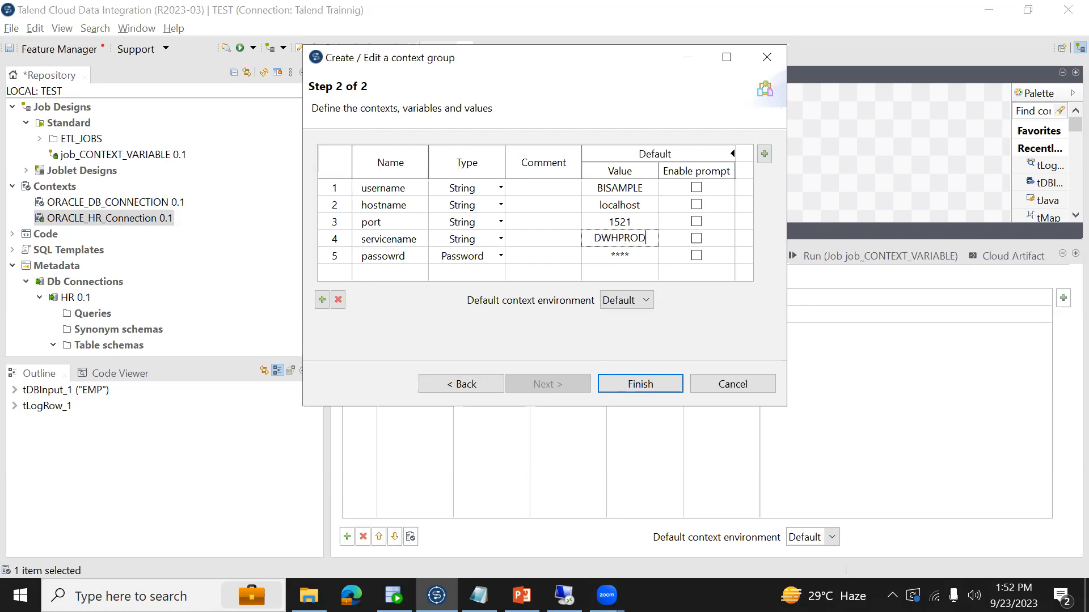
- Enter the database password as the passowrd variable's default value, finish the context group and propagate the modifications to all jobs
click(620, 256)
text(••••••••)
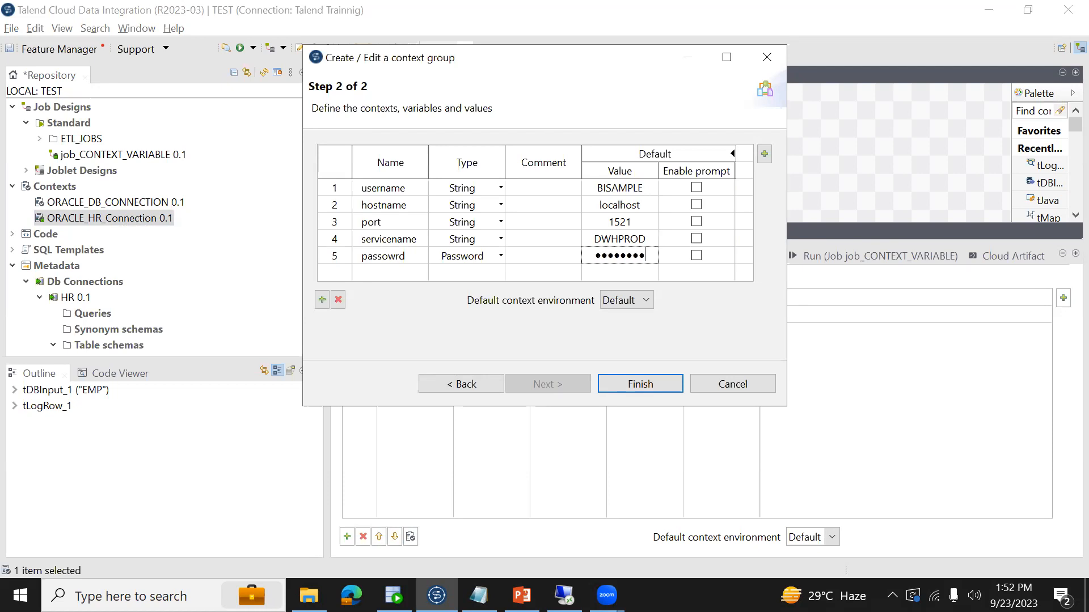
click(639, 376)
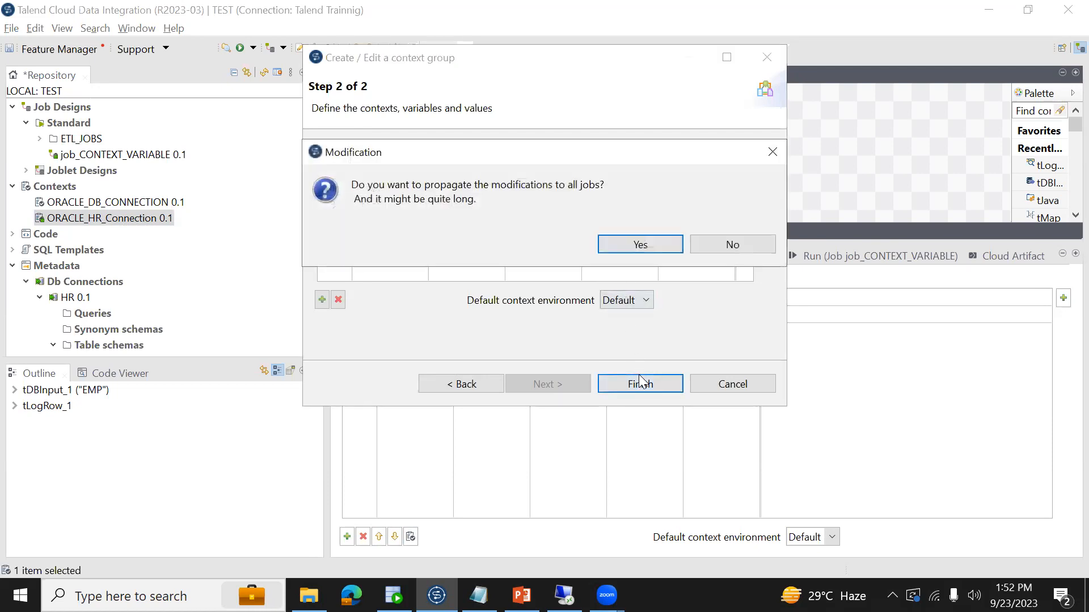
click(632, 250)
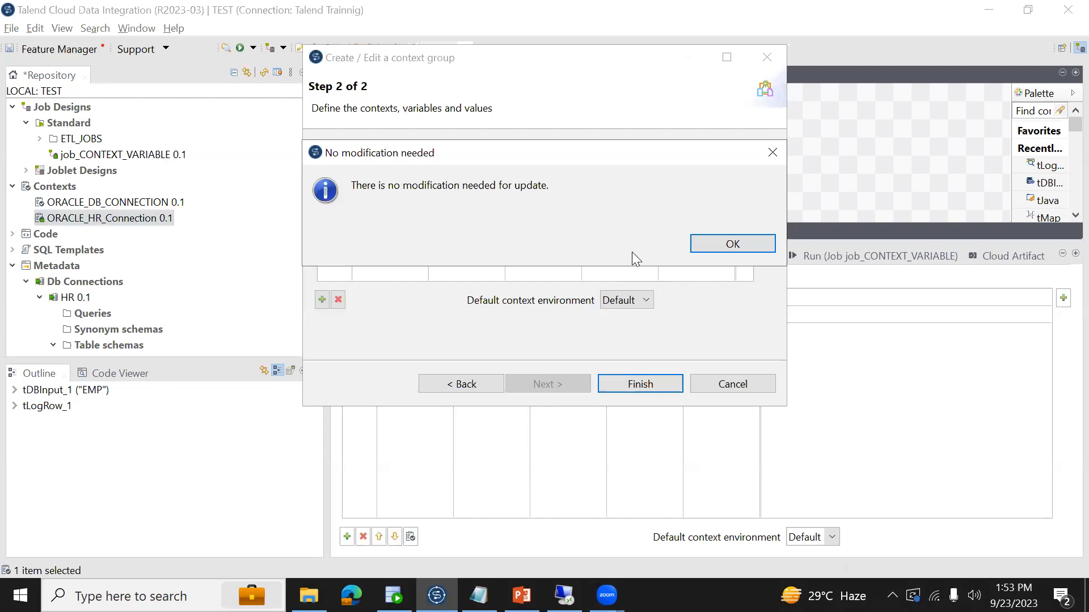
click(729, 242)
- Save, add the updated ORACLE_HR_Connection group to the job's contexts, and check its values in the job's run settings
key(ctrl+s)
drag(152, 228, 450, 382)
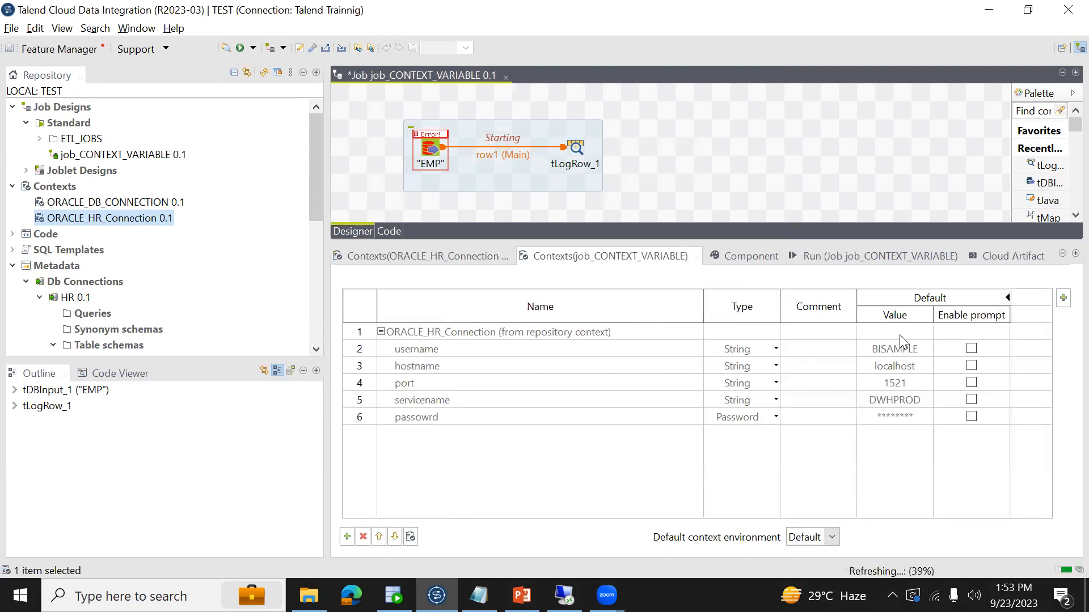
click(813, 260)
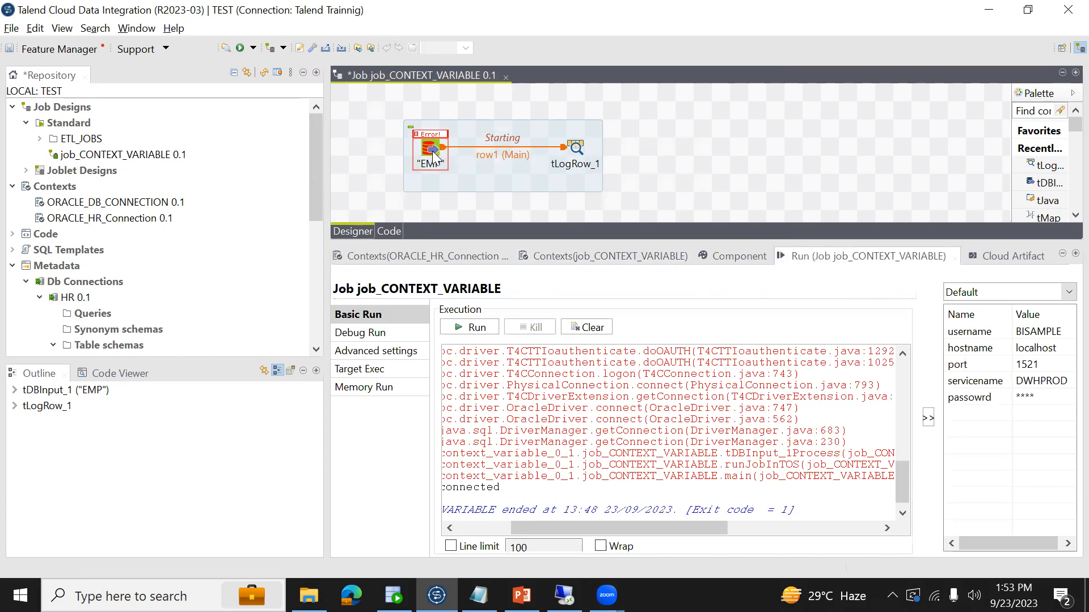
- Compare the EMP input component's host, port, database and username expressions with the job's context variable names
click(434, 156)
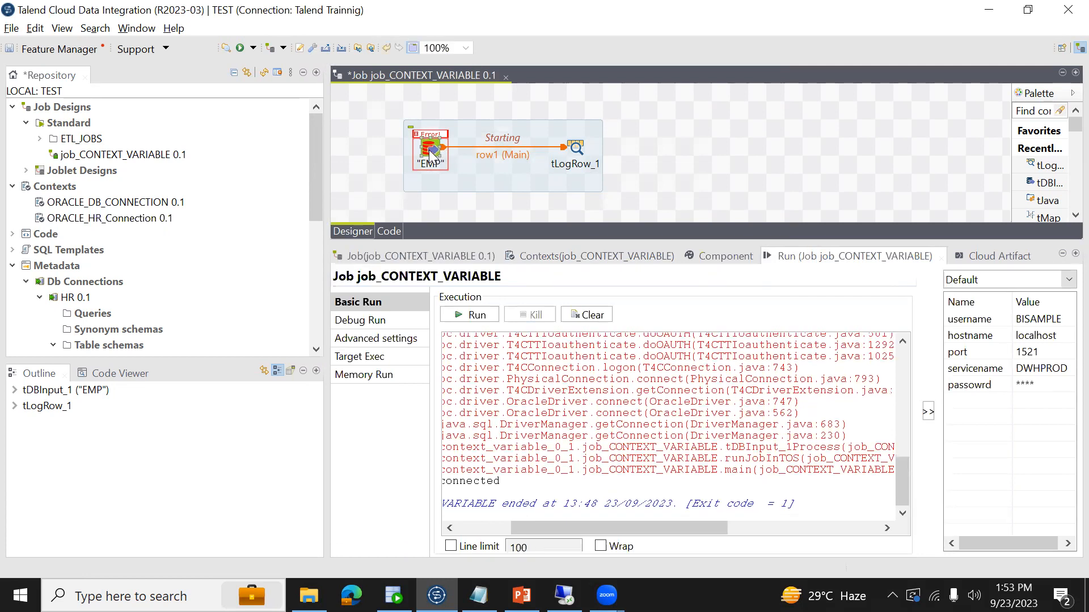
click(720, 258)
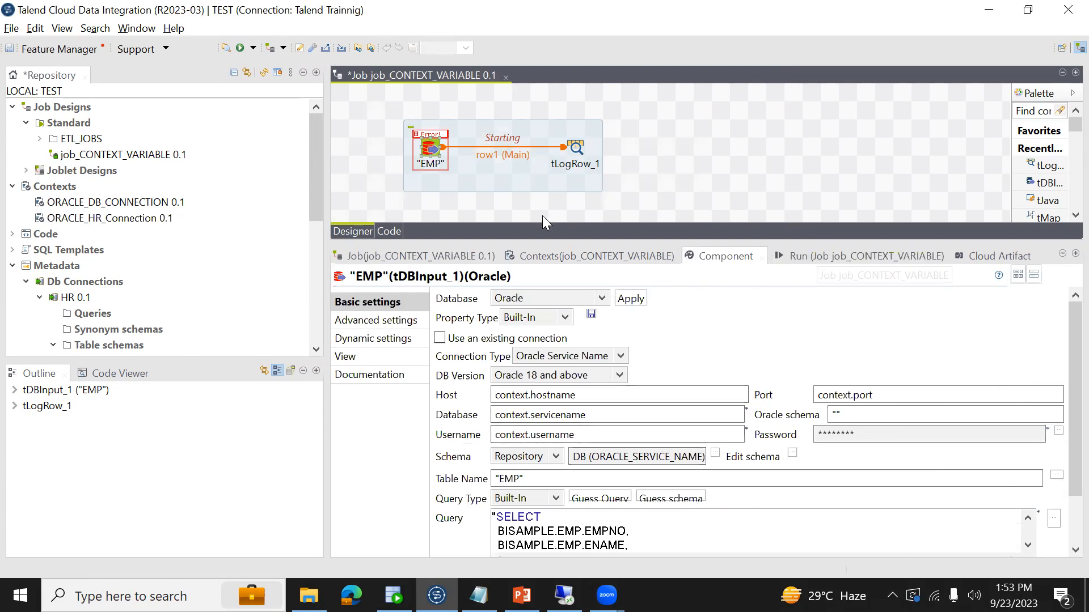
click(517, 421)
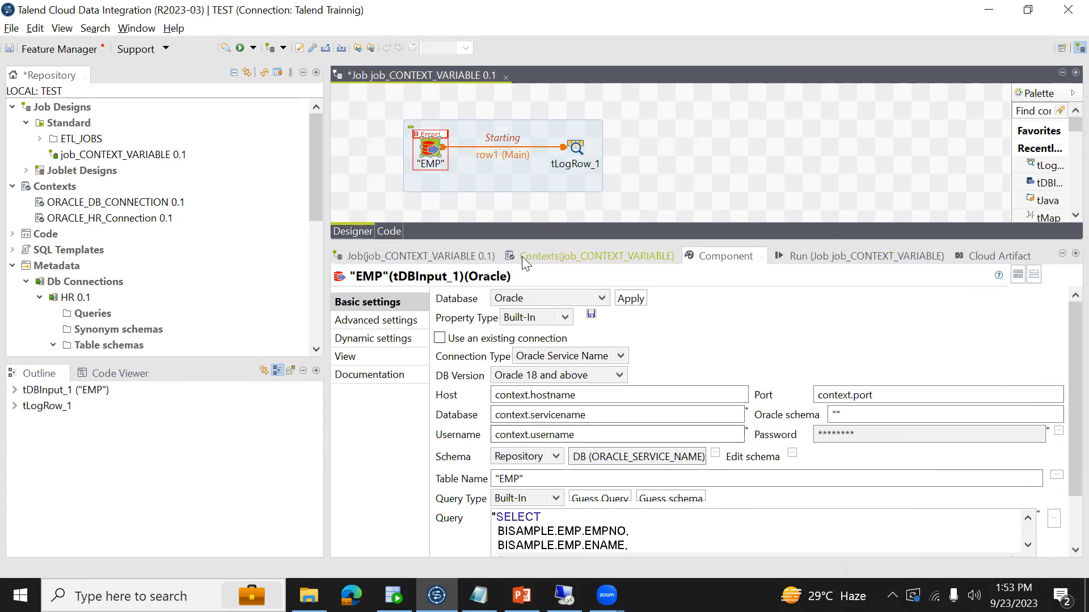
click(560, 254)
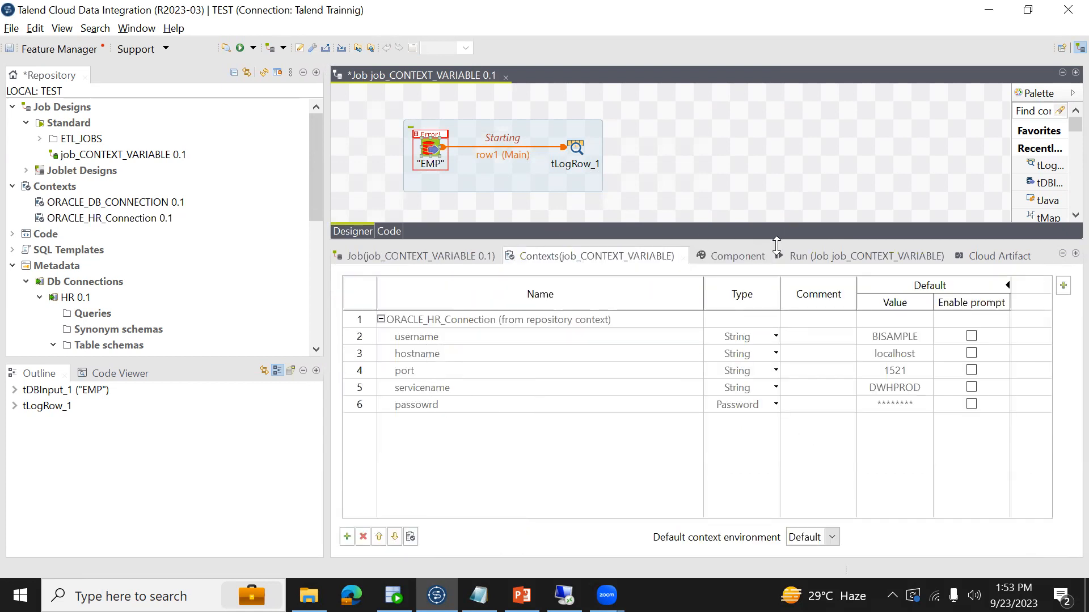
- Run the job with the ORACLE_HR_Connection context values, then reopen the EMP input component's settings
click(863, 256)
click(484, 315)
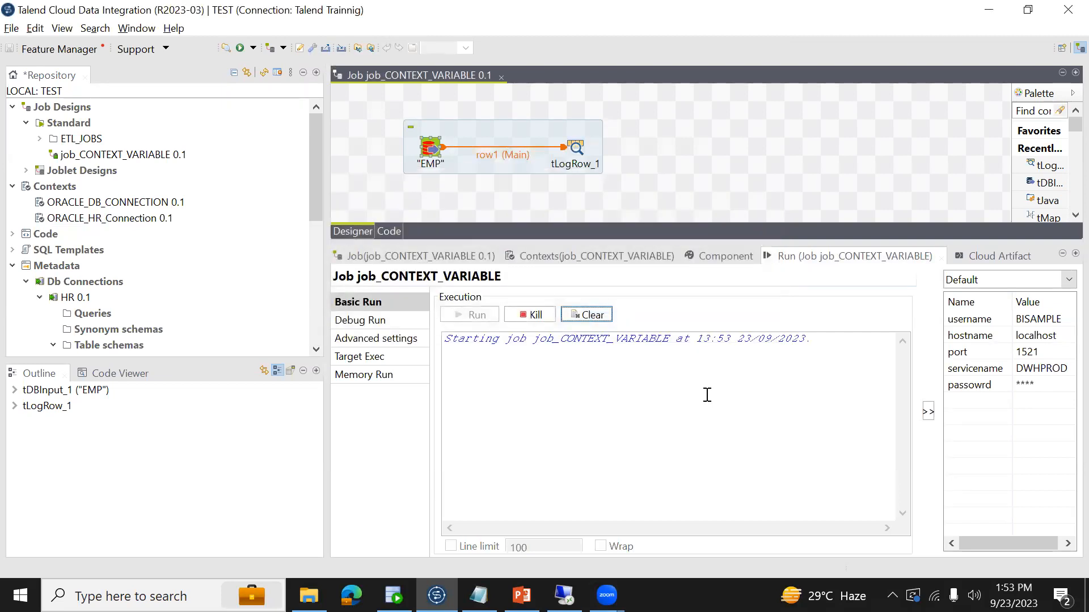
click(153, 223)
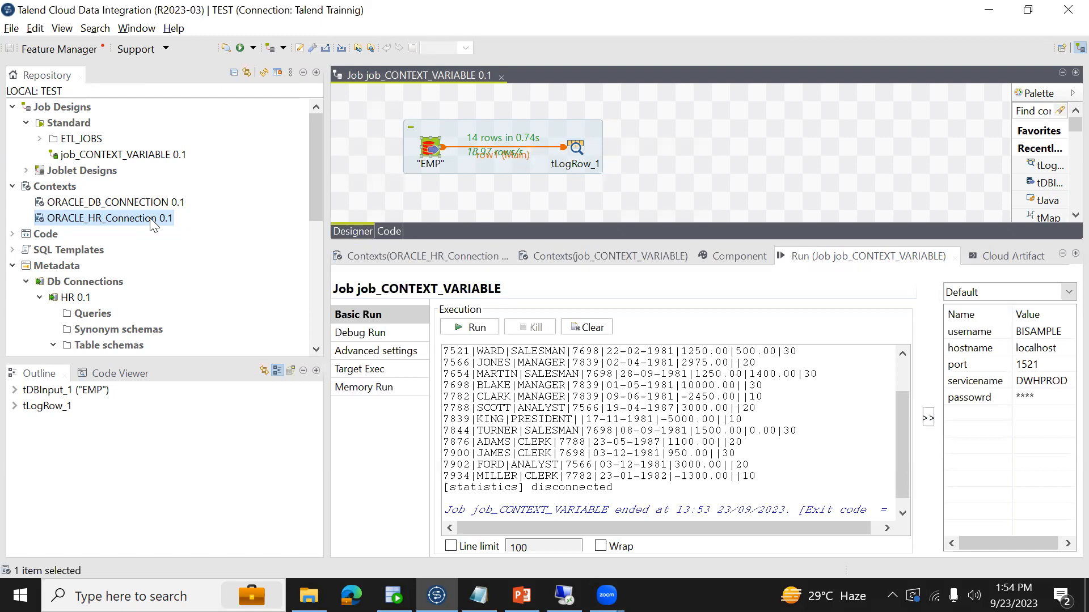
click(722, 266)
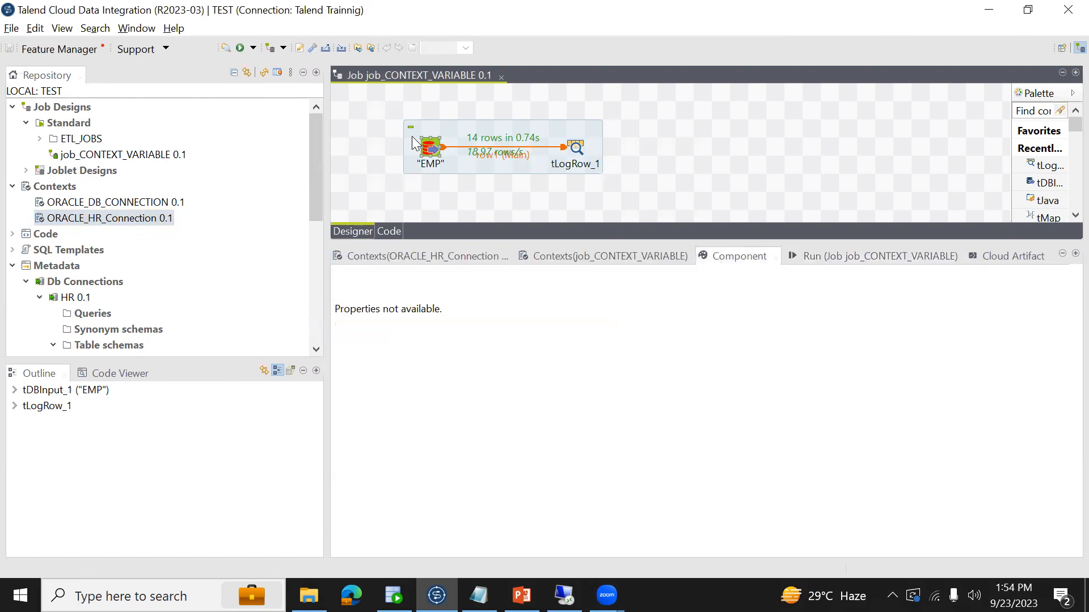
click(431, 151)
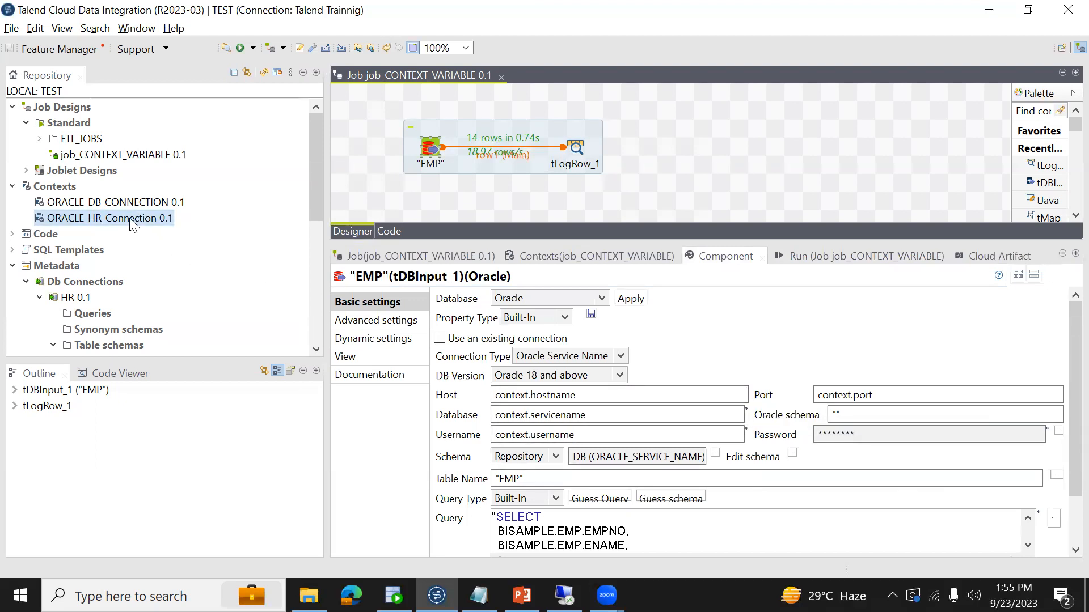
- Set the EMP component's password to the expression context.PASSWORD and save the job
click(1058, 430)
key(ctrl+a)
text(CON)
key(BackSpace)
key(BackSpace)
key(BackSpace)
text(context.PASSWORD)
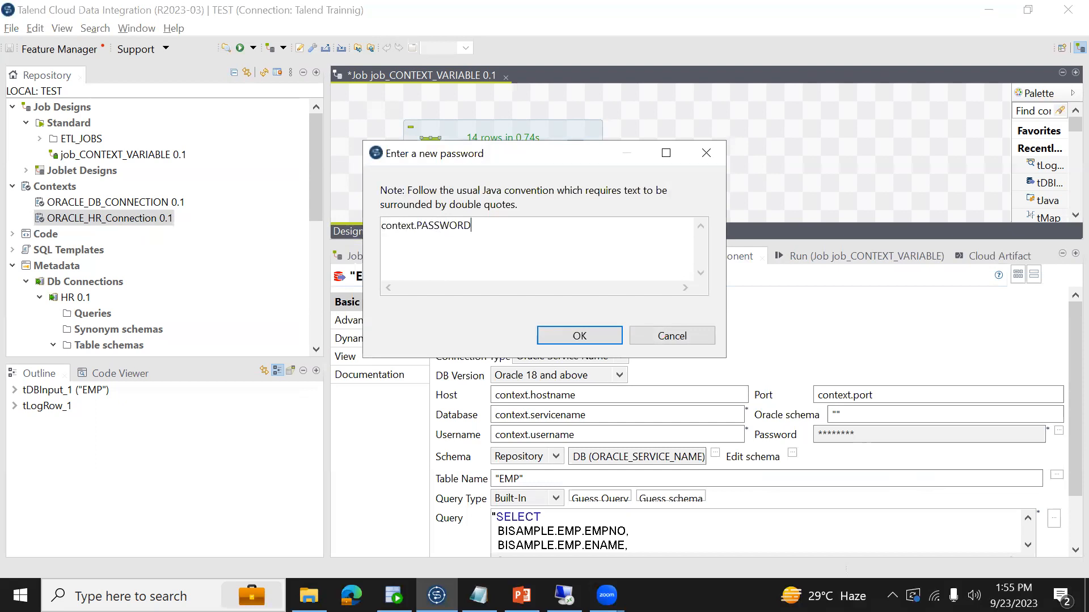
click(562, 333)
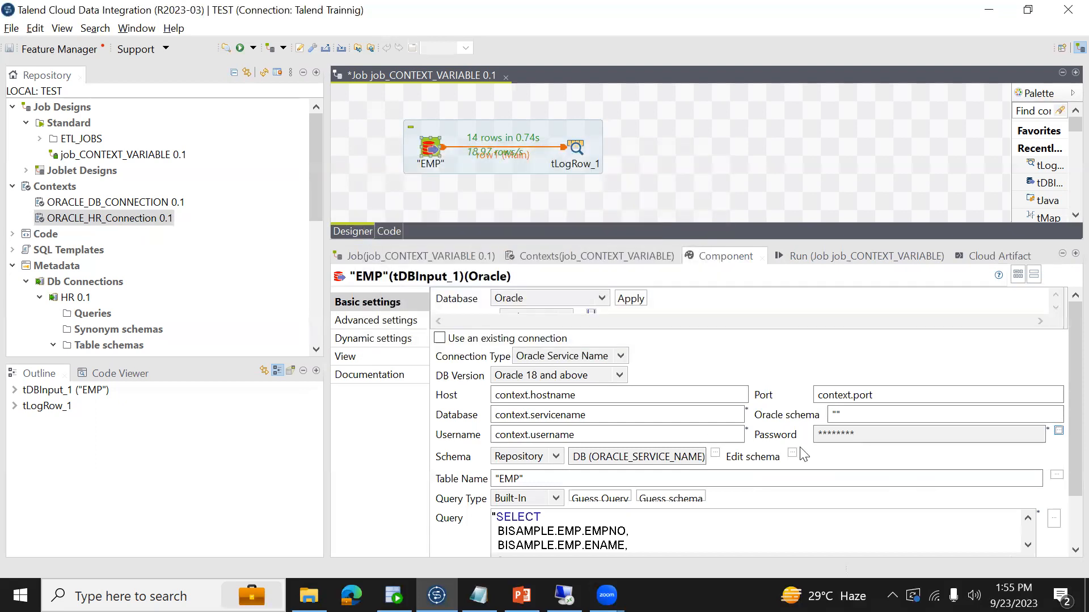
key(ctrl+s)
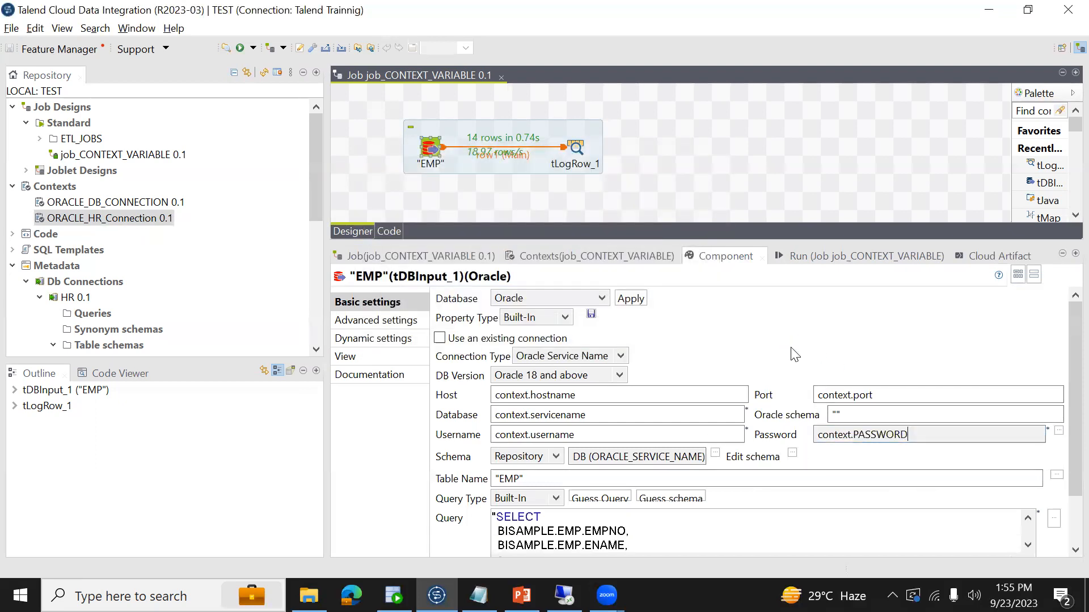
- Run the job to test the context.PASSWORD reference, and check the variable names in the job's contexts
click(801, 253)
click(471, 312)
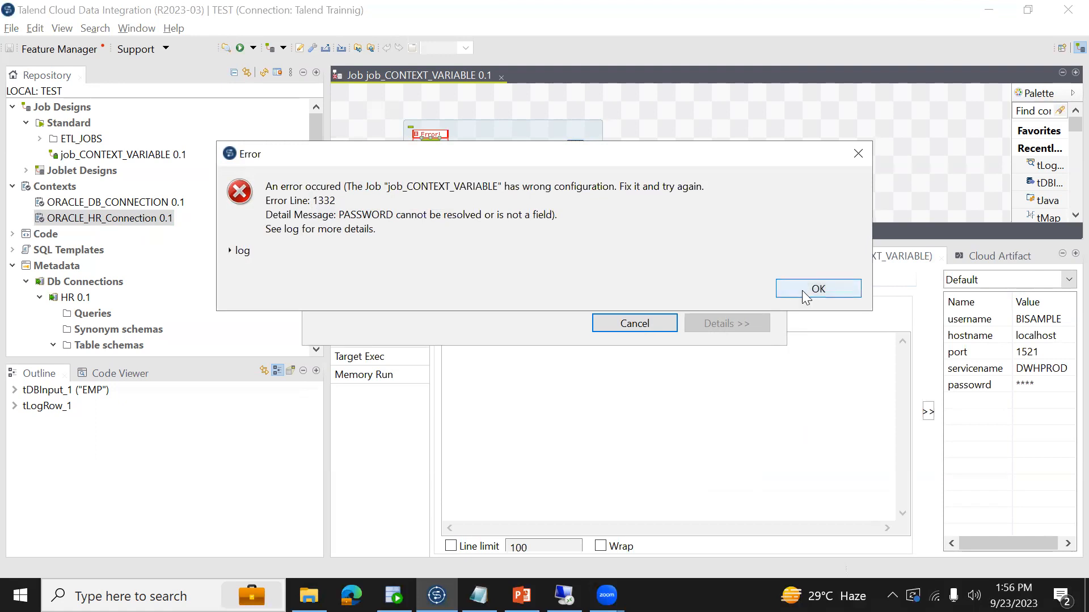
click(817, 287)
click(540, 254)
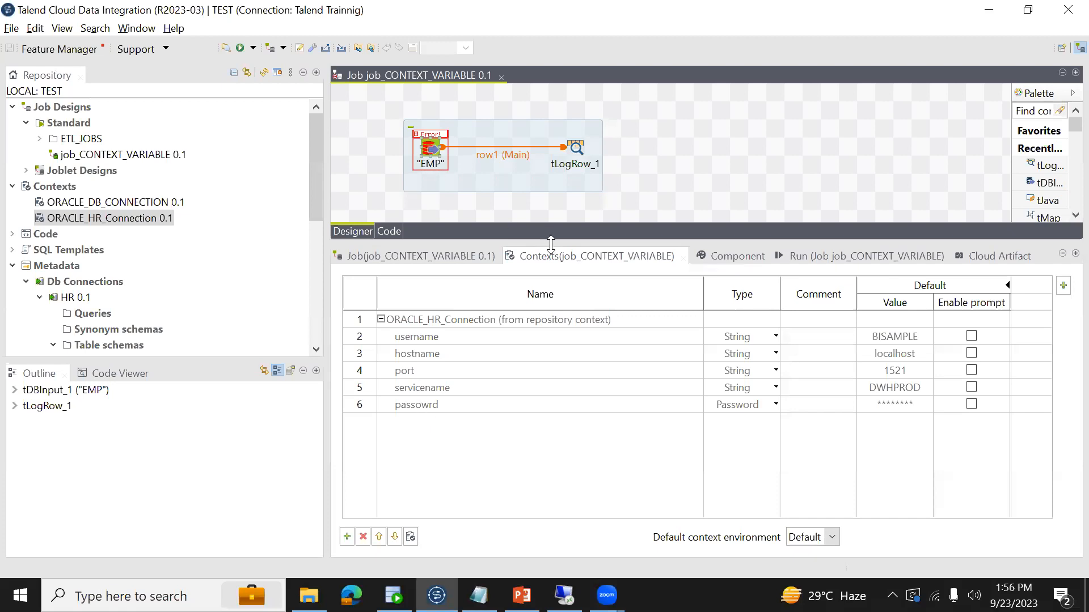
- Change the EMP component's password expression to context.password
click(432, 150)
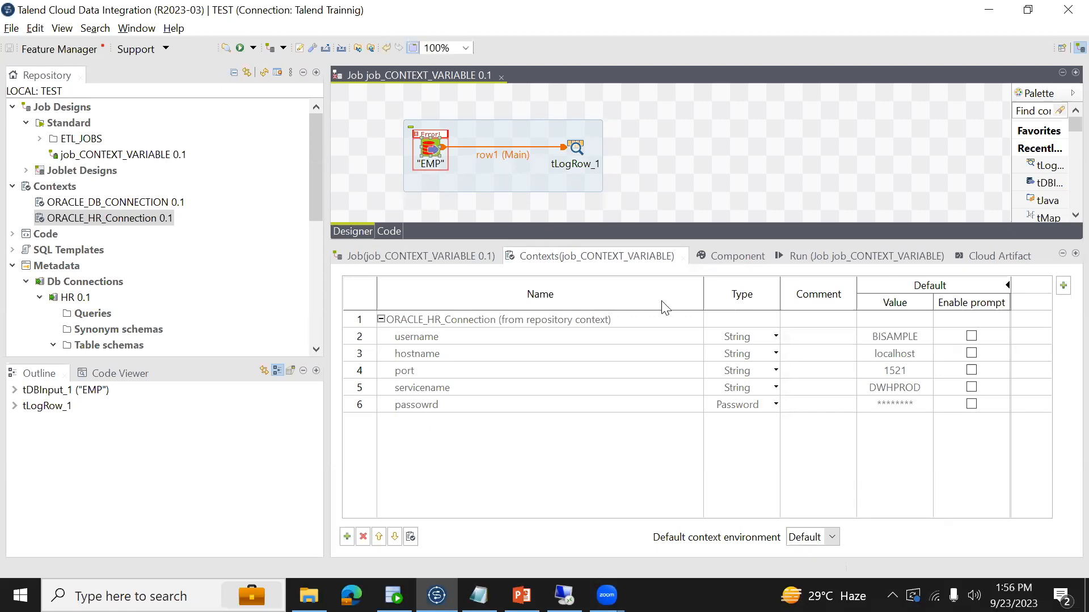
click(717, 254)
click(1058, 431)
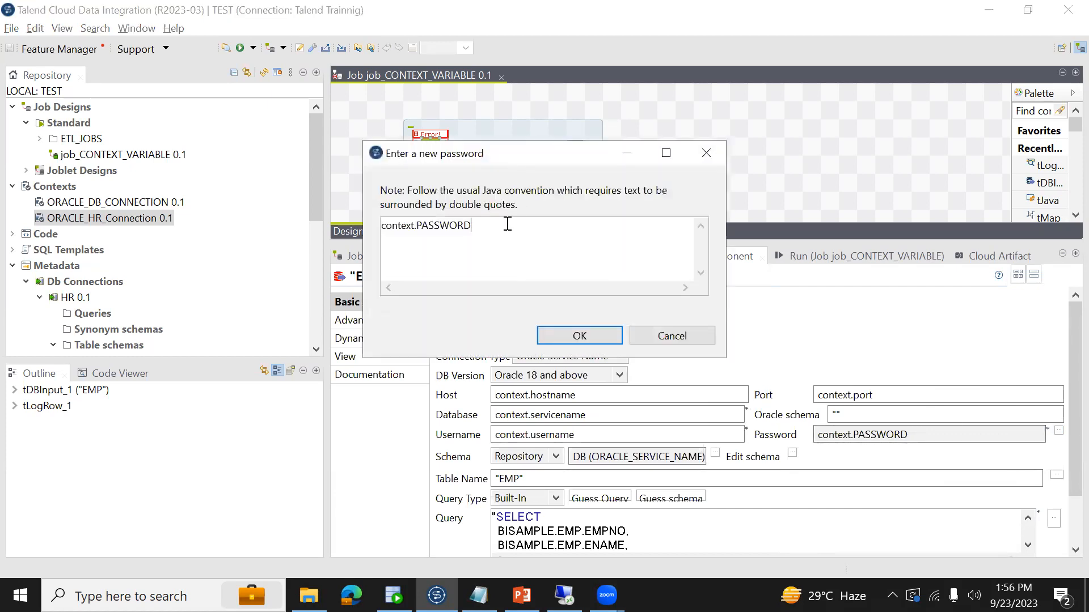
double_click(460, 226)
key(BackSpace)
text(password)
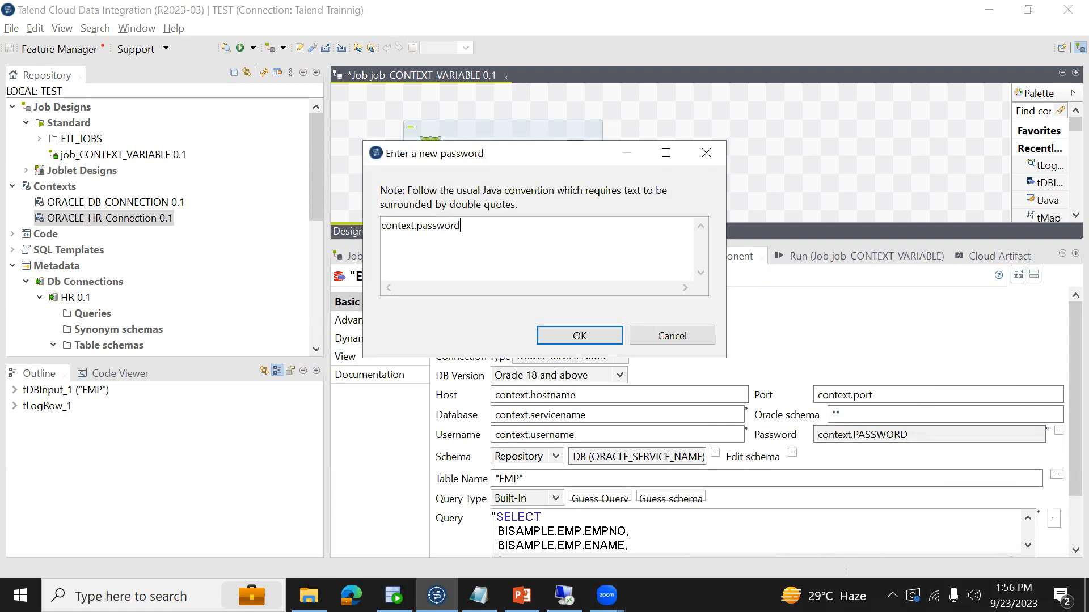
click(589, 340)
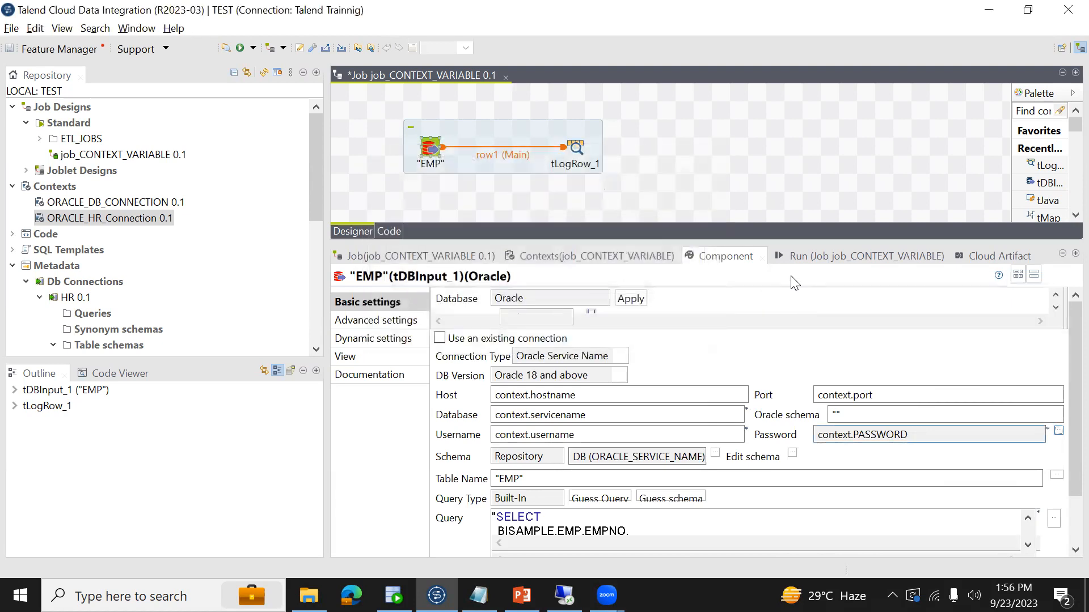
- Rerun the job to test the lowercase context.password expression and close the resulting dialog
click(824, 259)
click(475, 316)
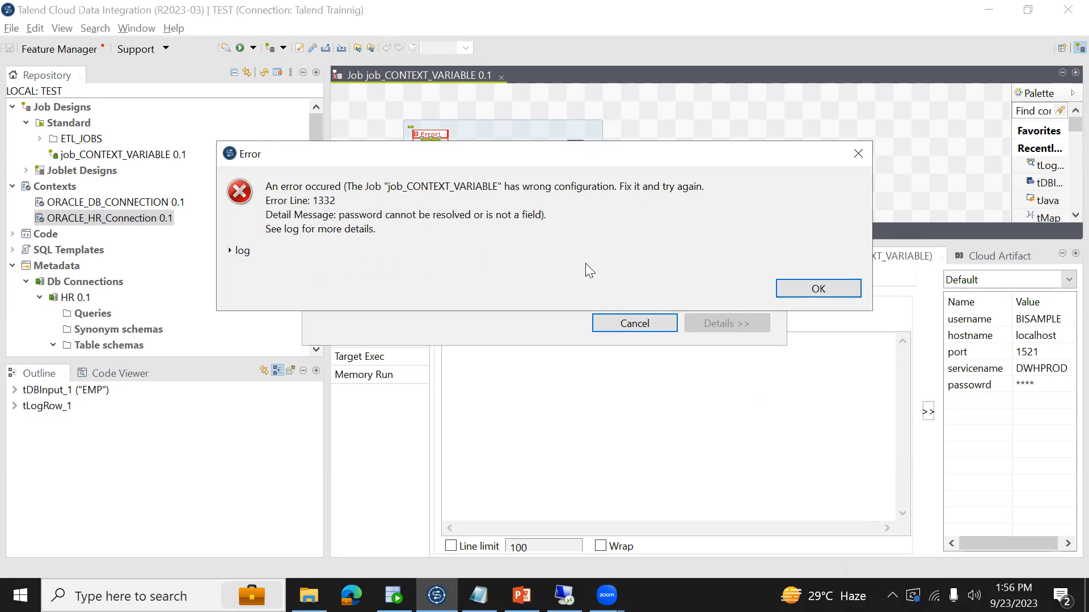
click(817, 289)
click(429, 146)
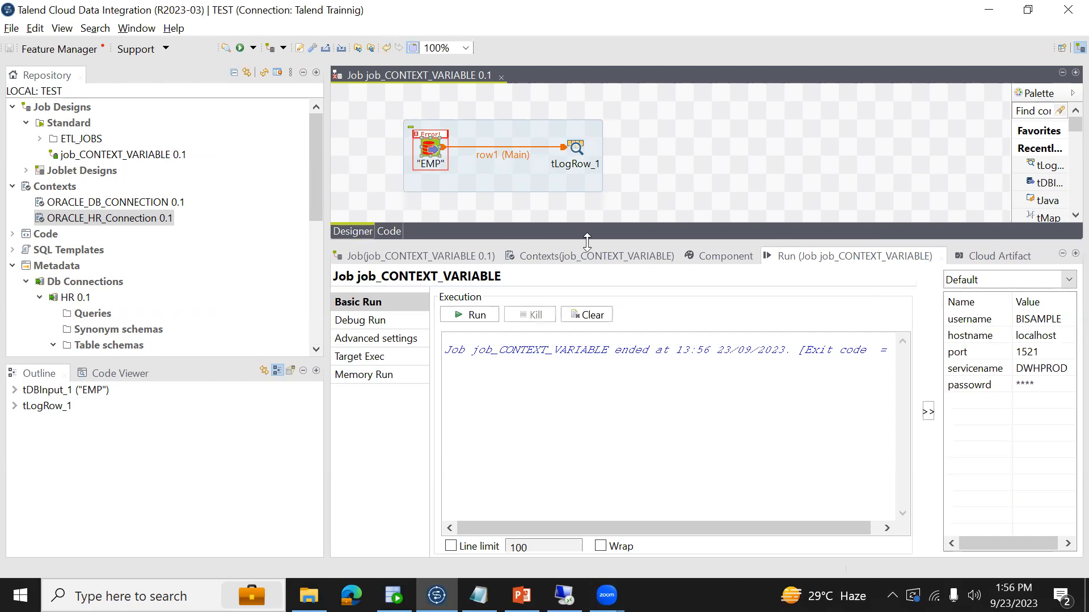
- Edit the ORACLE_HR_Connection context group and rename the misspelled passowrd variable to password
click(593, 263)
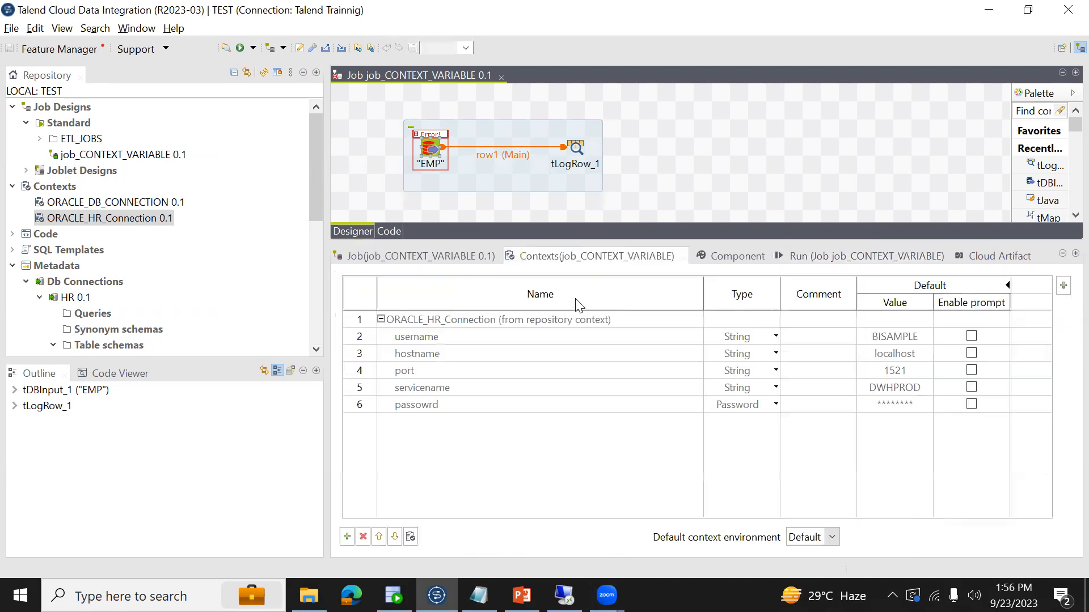
click(436, 405)
double_click(437, 404)
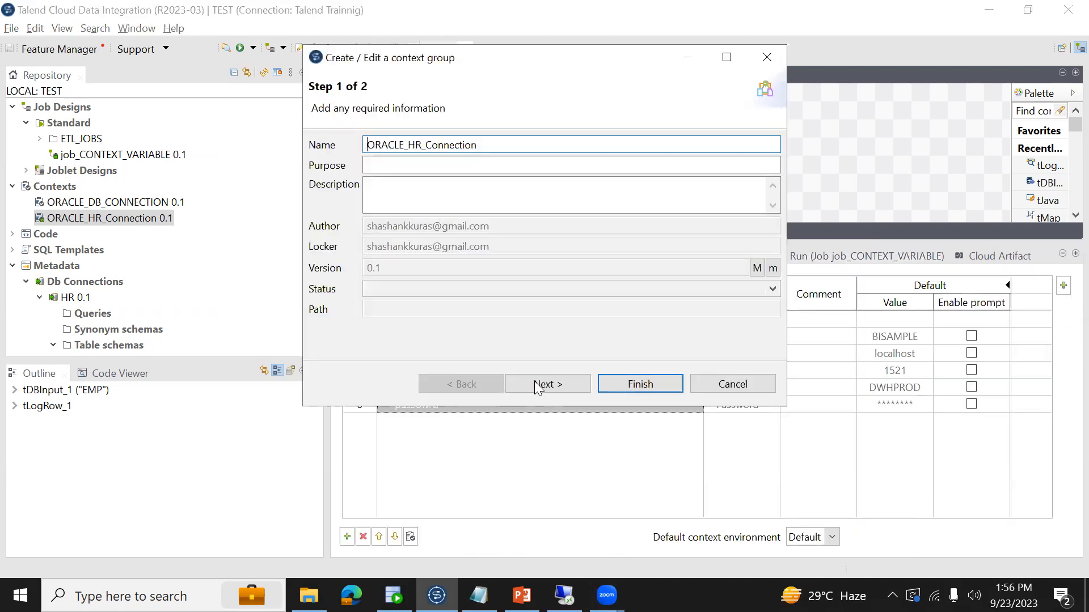
click(578, 383)
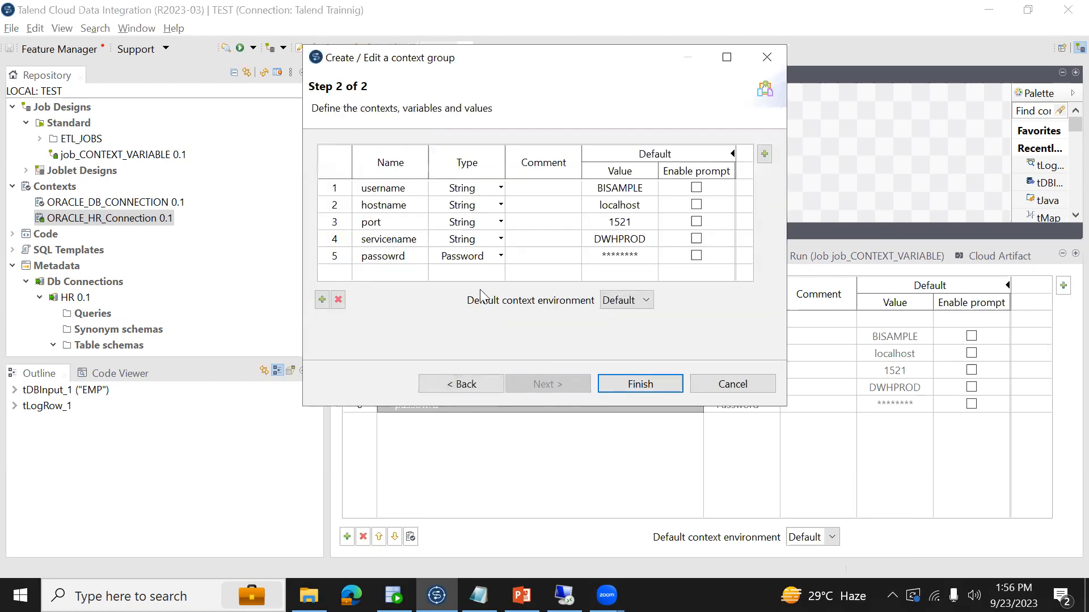
click(410, 257)
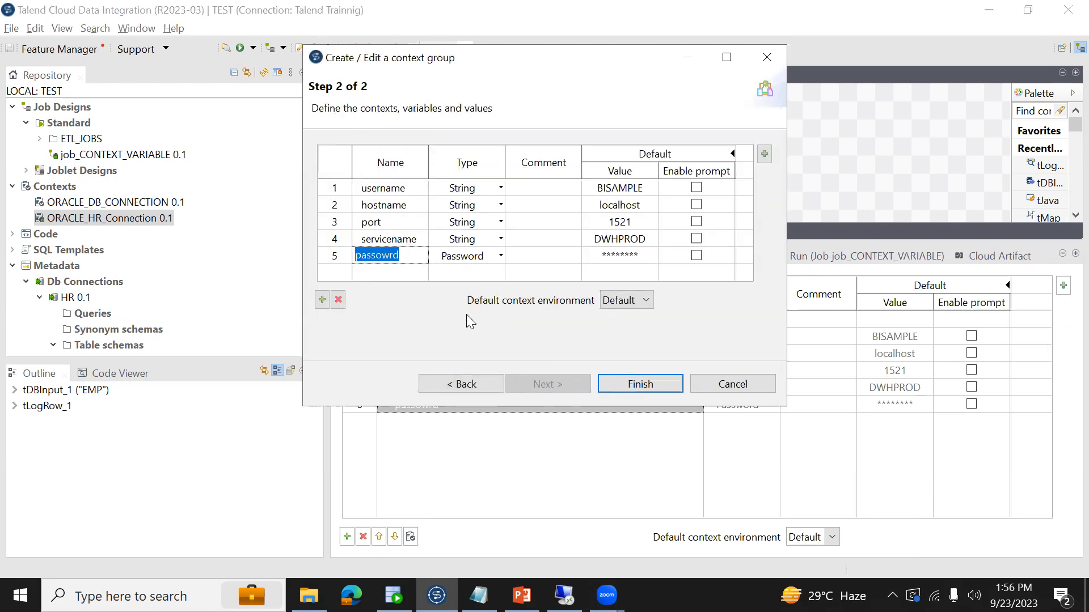
key(End)
text(o)
key(ctrl+a)
click(381, 255)
key(BackSpace)
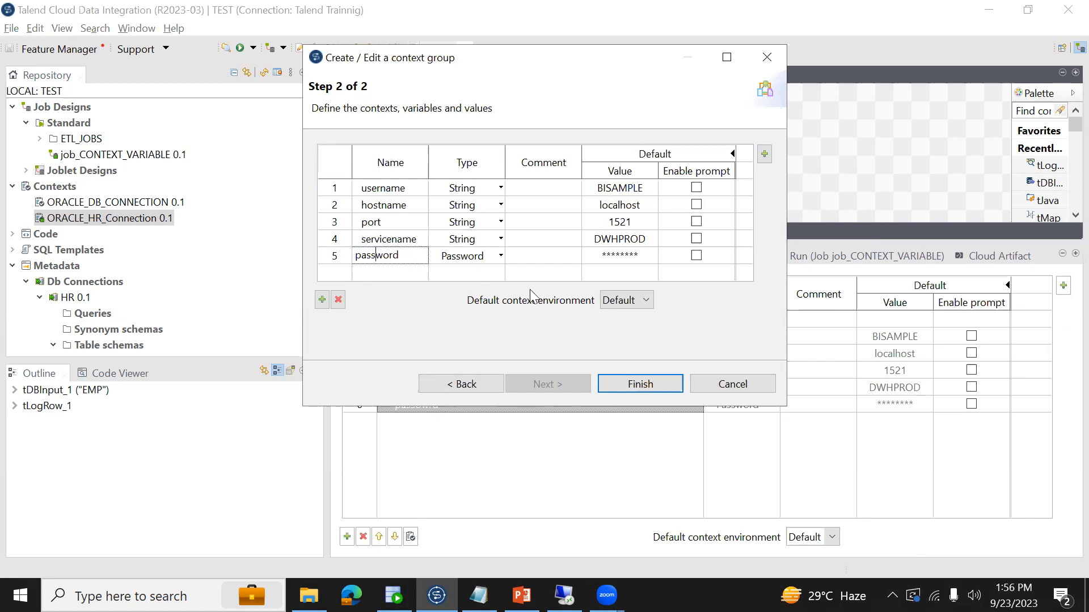
key(ctrl+a)
- Finish the context group and propagate the variable rename to all jobs, accepting the detected updates
click(640, 383)
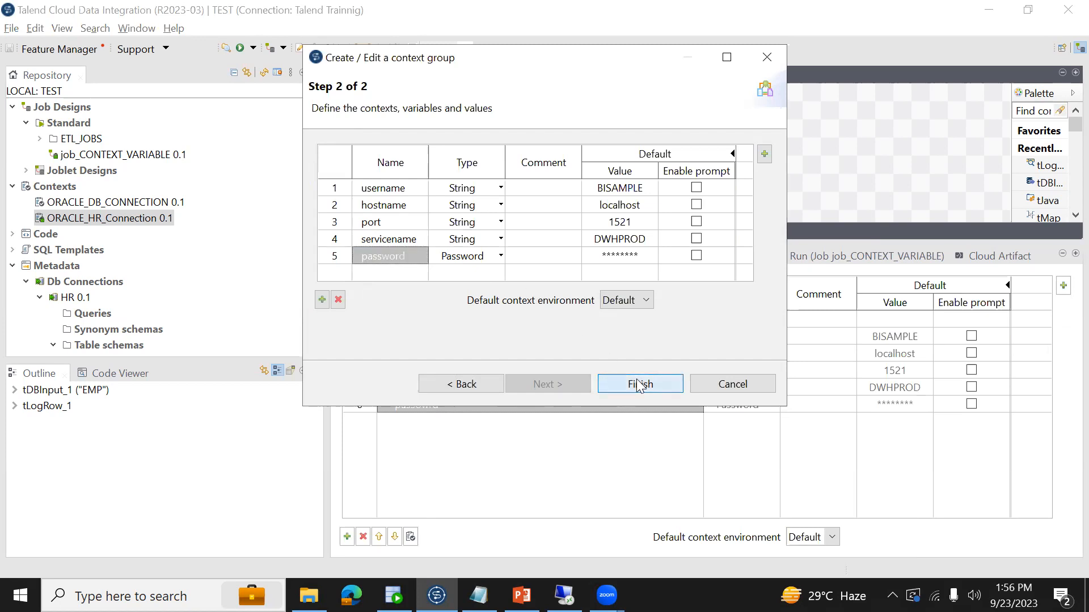
click(625, 245)
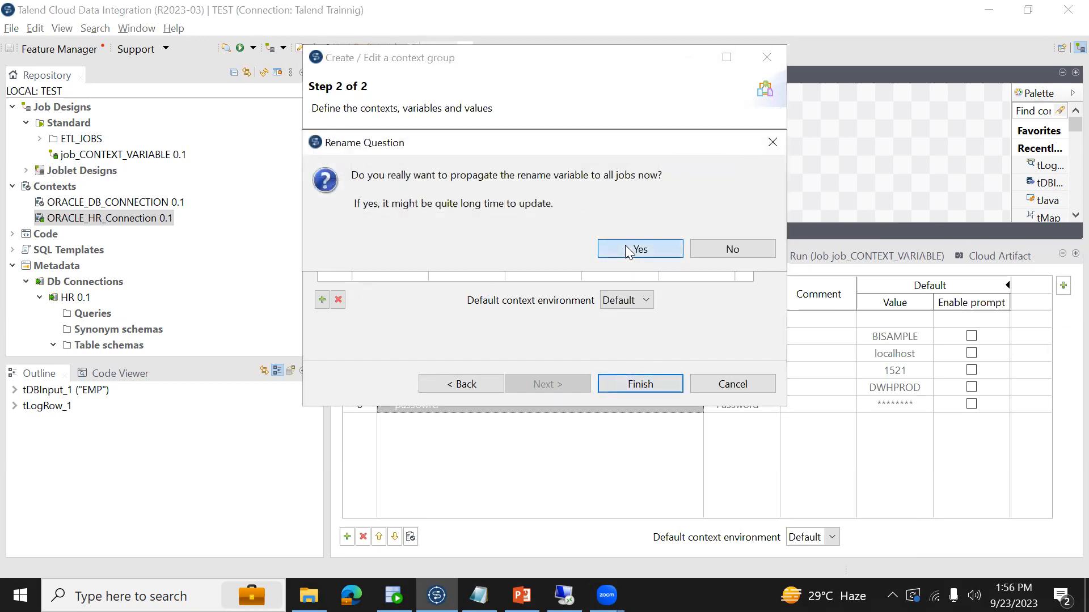
click(620, 361)
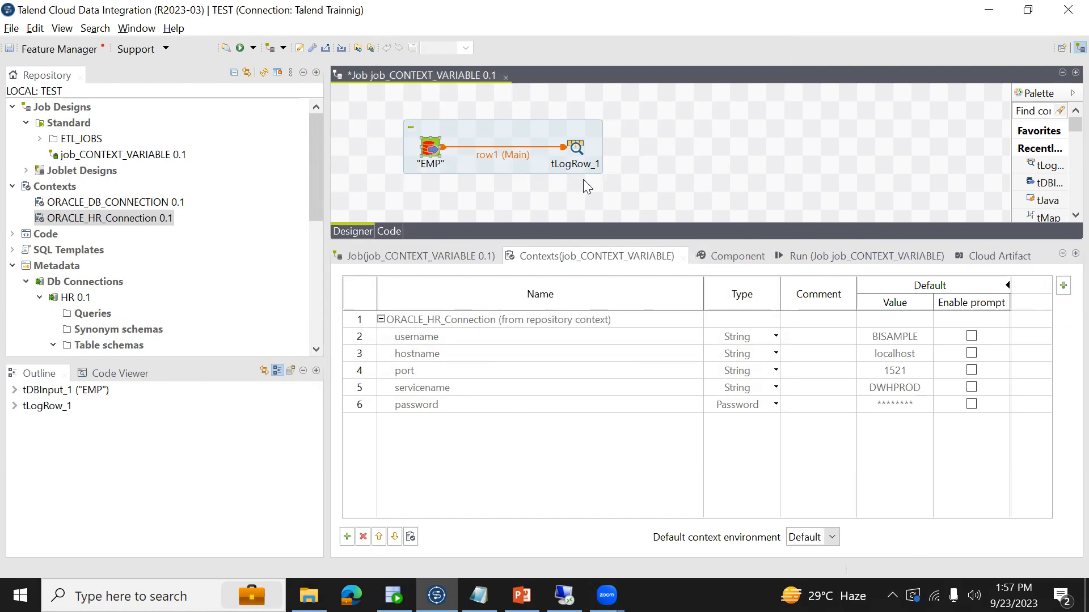
- Check the EMP component's password expression, run the job again and review its output from the start
click(432, 154)
click(732, 253)
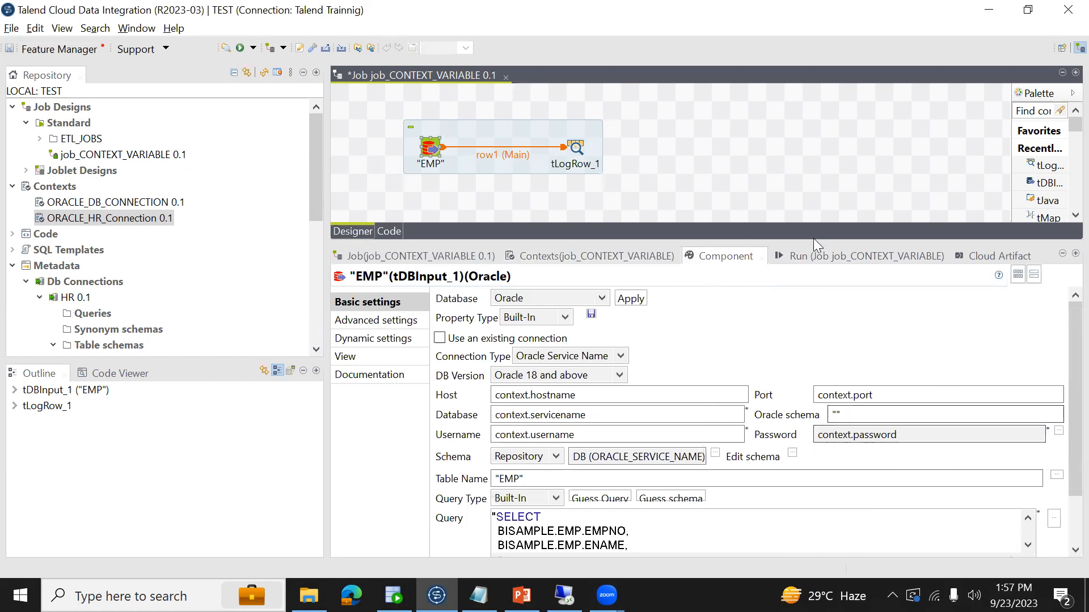
click(817, 258)
click(475, 314)
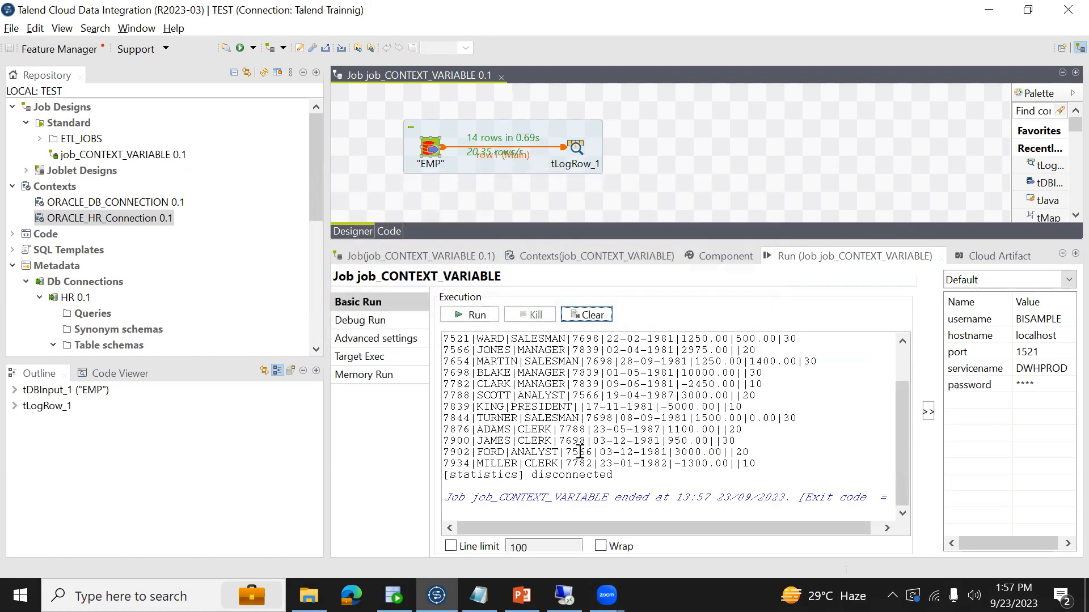
scroll(686, 424, up, 2)
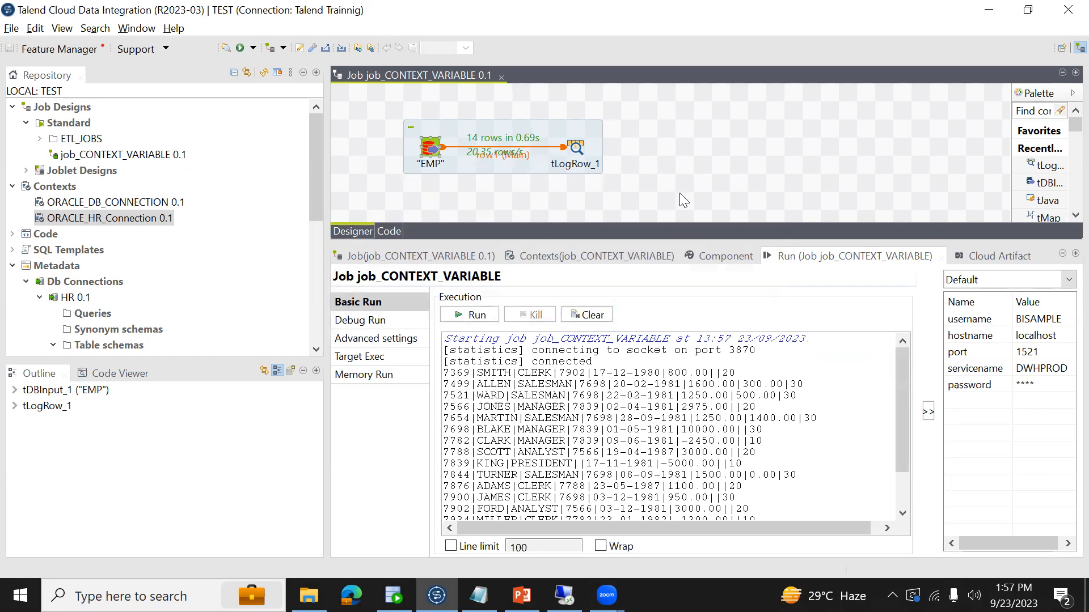
- Edit the ORACLE_HR_Connection context group and clear the default values of username, hostname, port and servicename
right_click(166, 220)
click(227, 233)
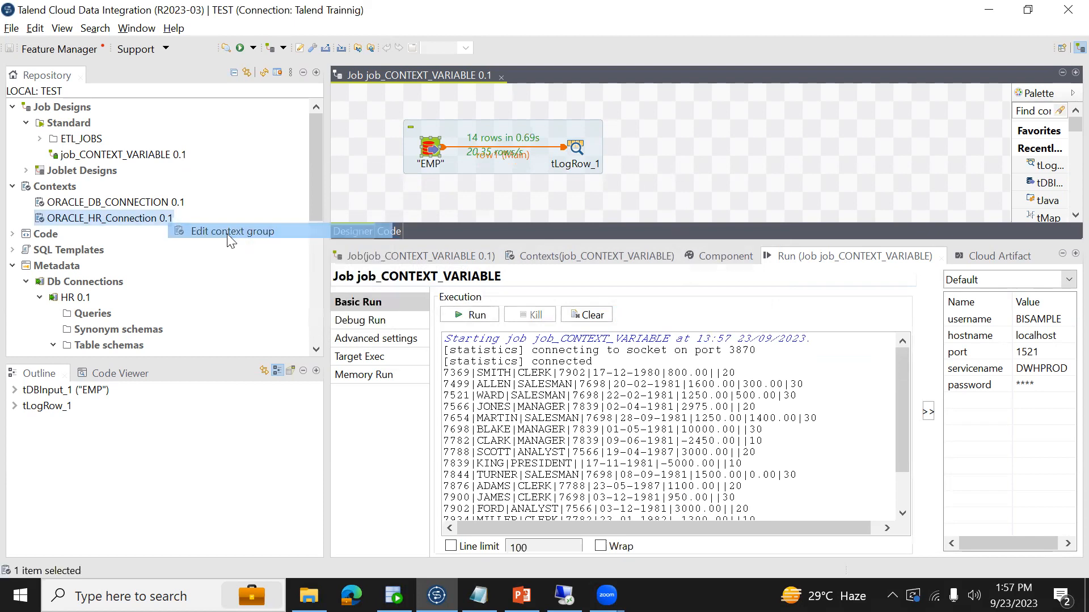
click(538, 386)
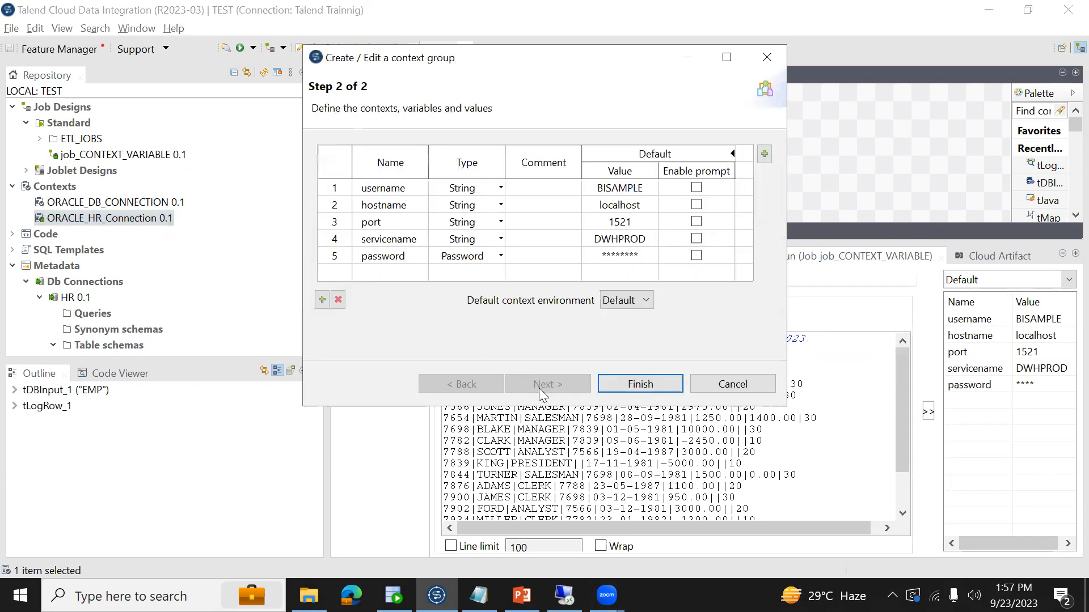
click(608, 189)
key(BackSpace)
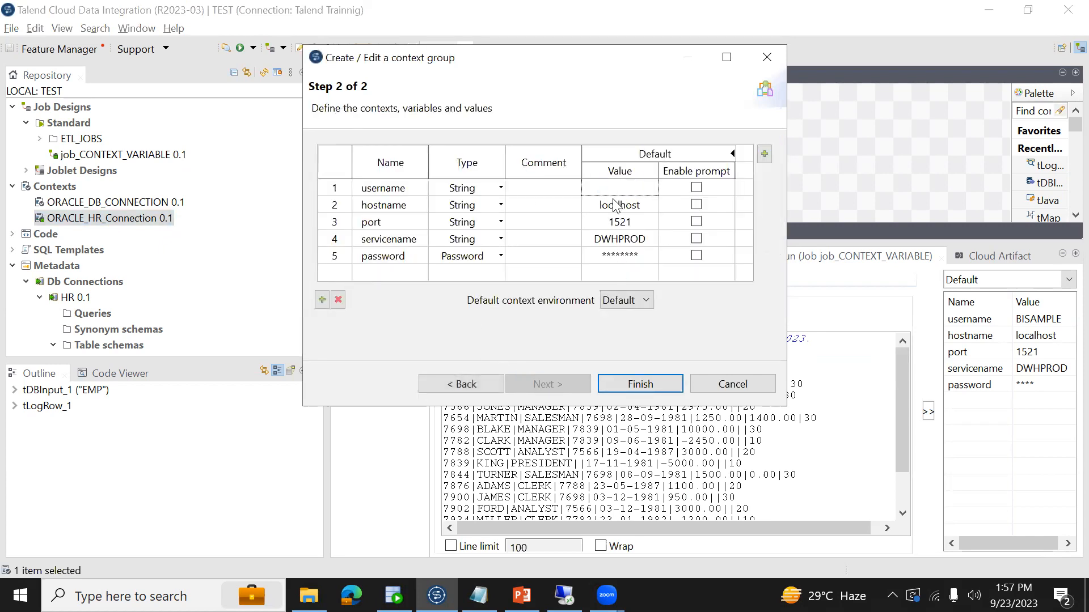
click(616, 205)
key(BackSpace)
click(616, 221)
key(BackSpace)
click(622, 241)
key(BackSpace)
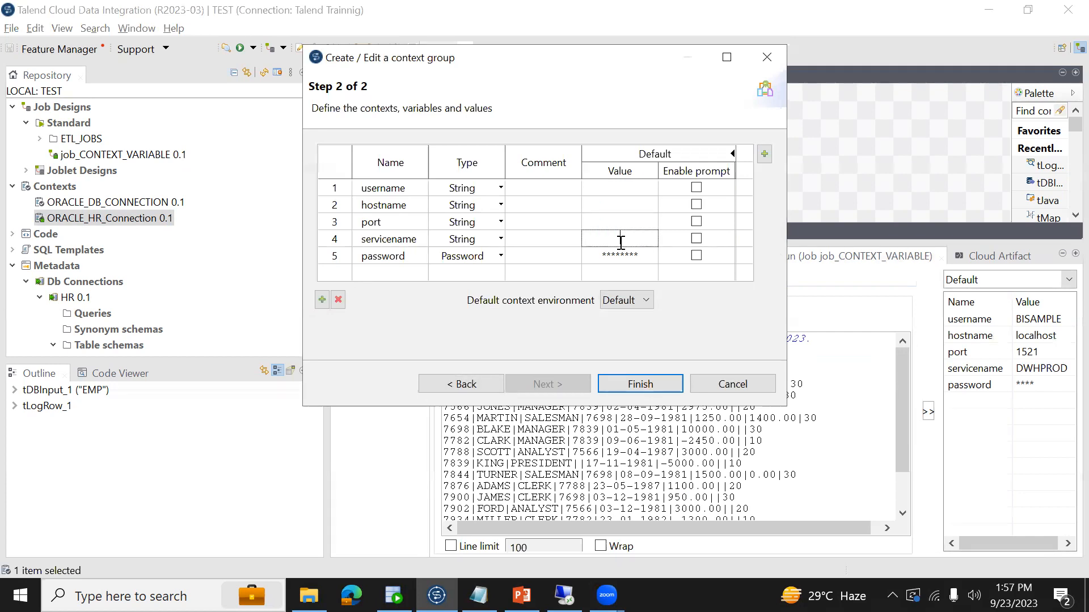
- Clear the password variable's default value, finish the context group and propagate the changes to the job
click(628, 256)
key(BackSpace)
click(614, 379)
click(623, 243)
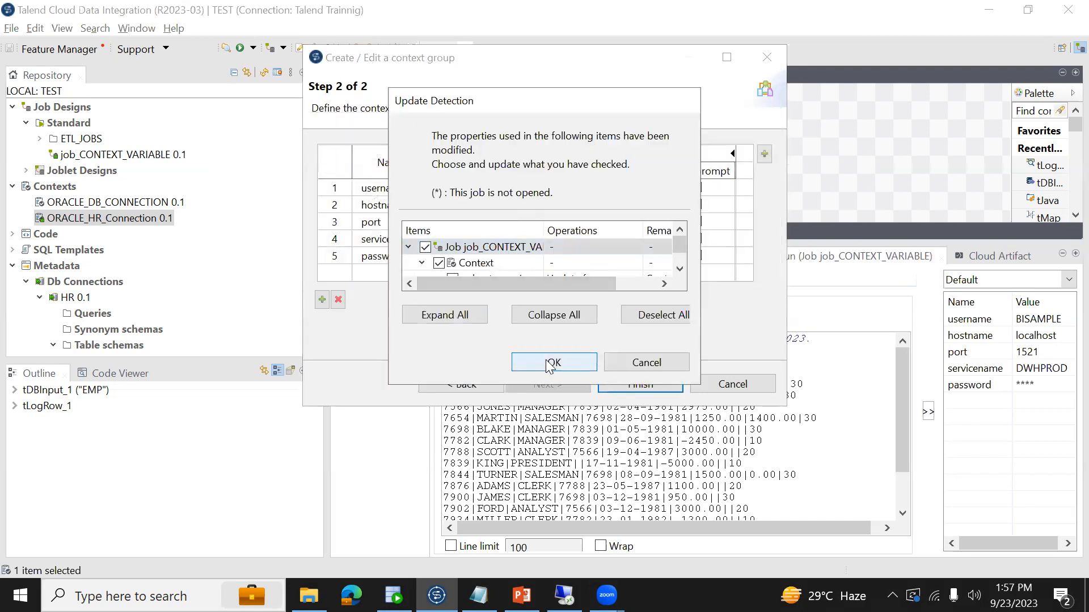
click(549, 363)
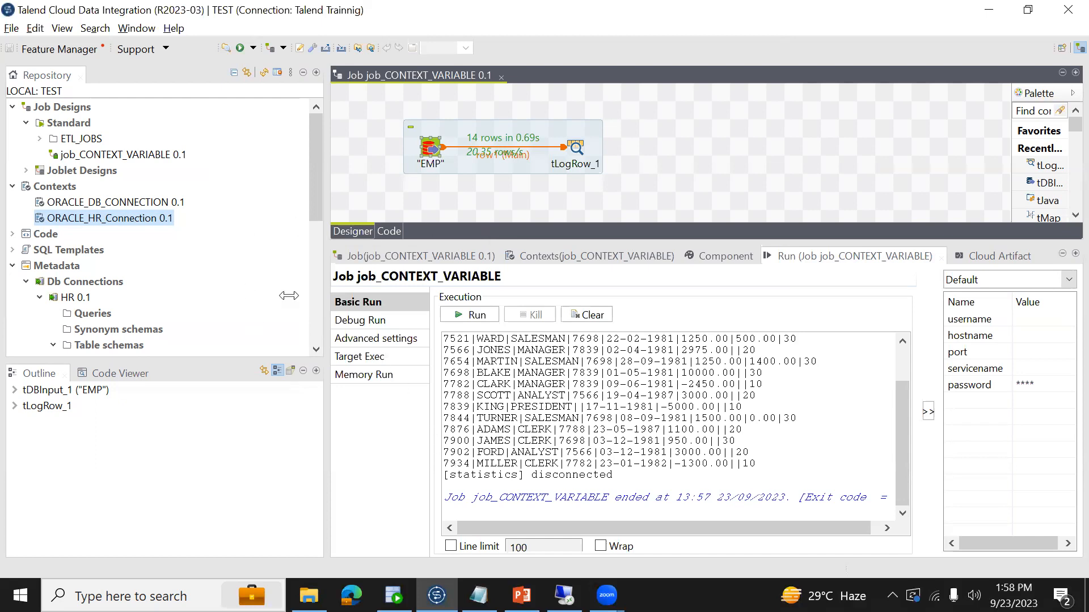
- In the project's job settings, enable Implicit tContextLoad and choose From File as the source of the context values
click(5, 29)
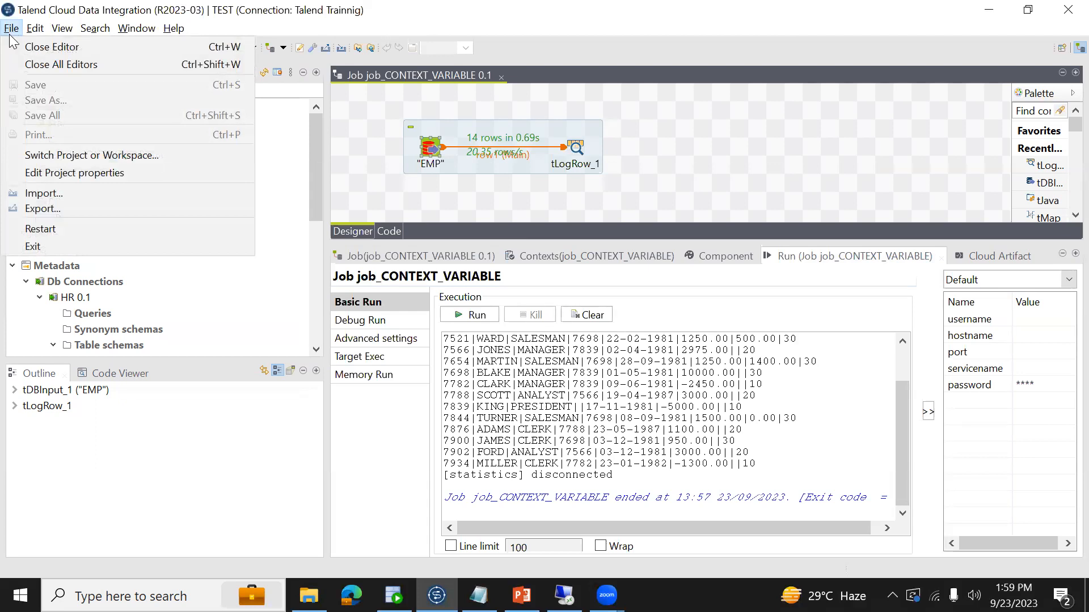
click(59, 174)
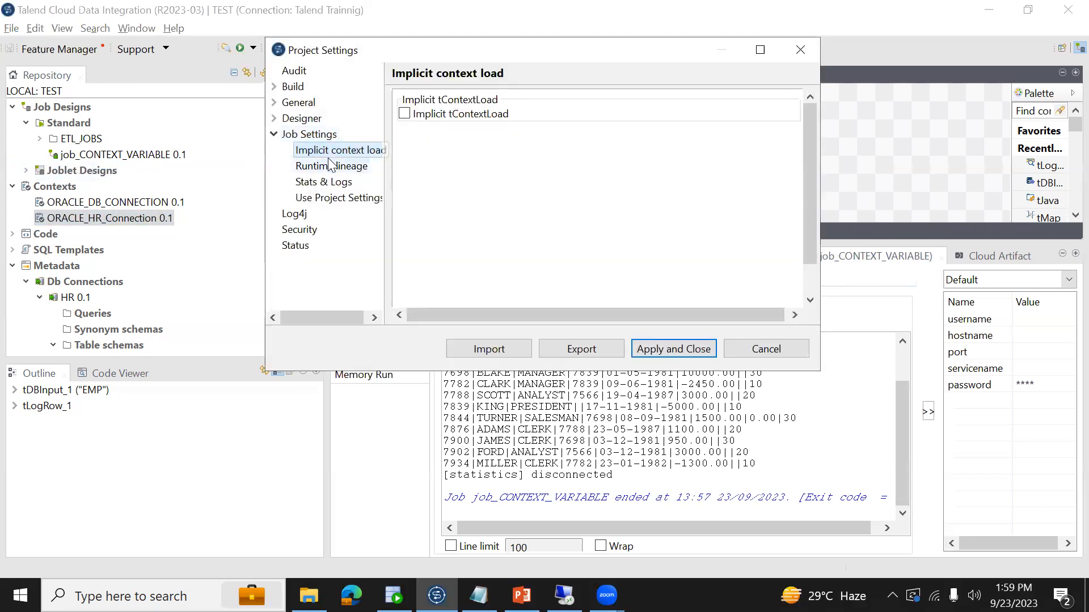
click(275, 136)
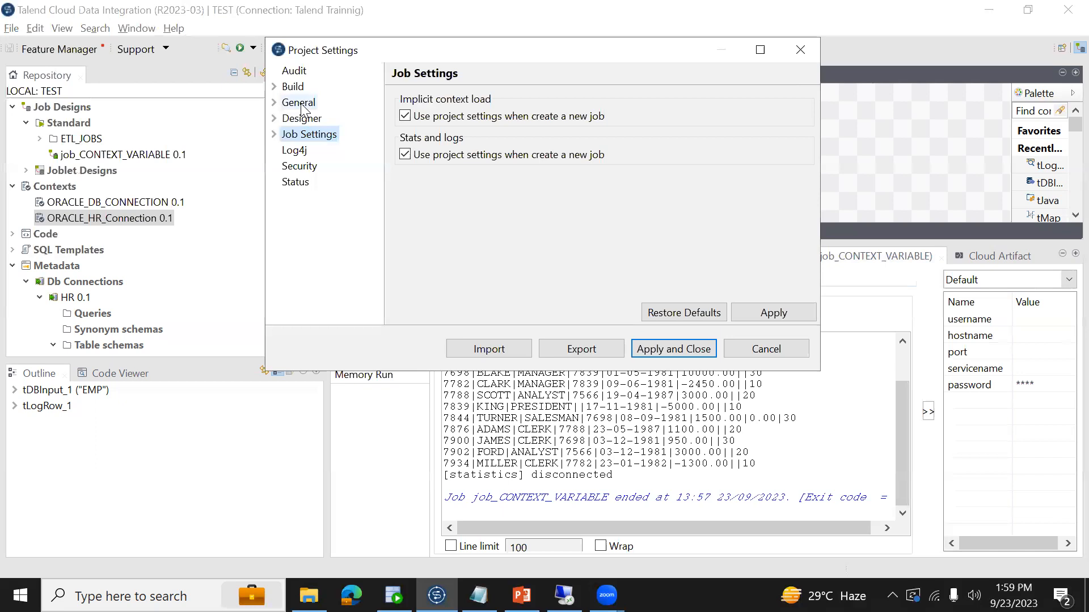
click(275, 135)
click(332, 151)
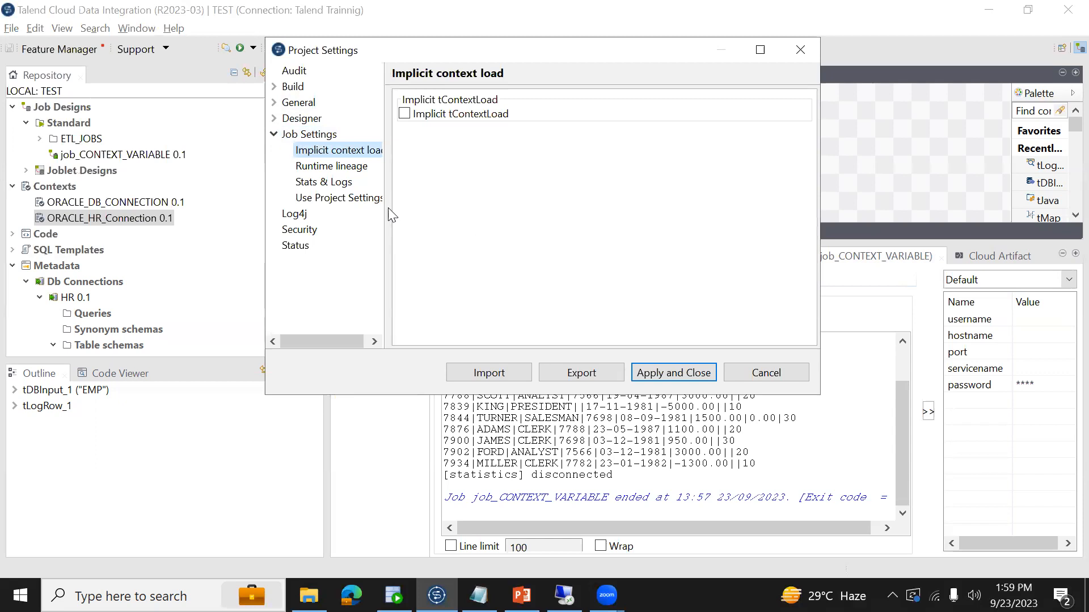
drag(347, 336, 363, 337)
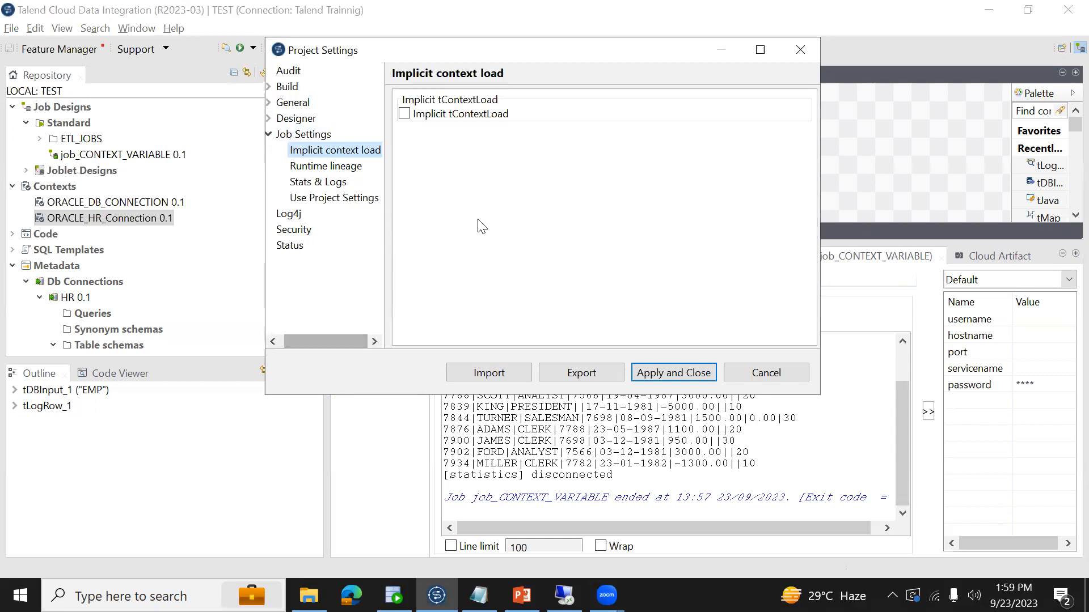
click(404, 114)
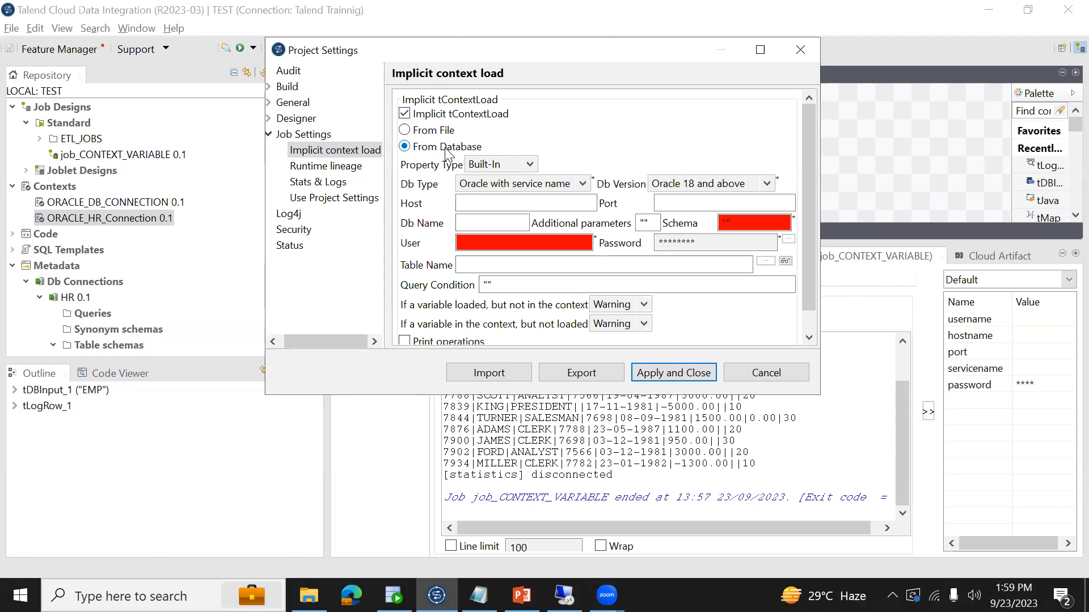
click(434, 134)
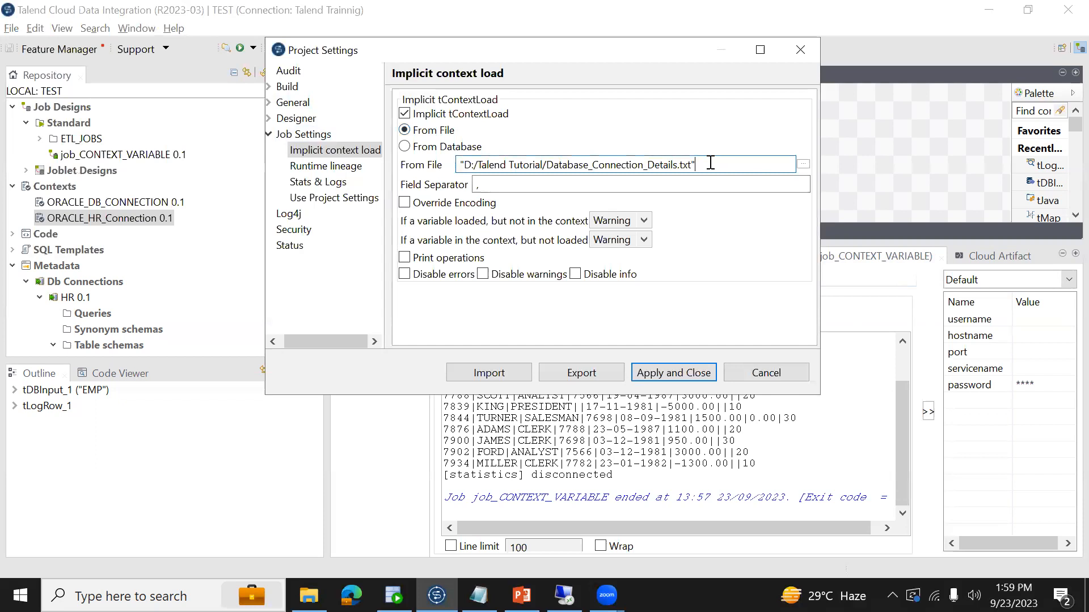
- Clear the context file path, compare the From Database option and return to From File
key(ctrl+a)
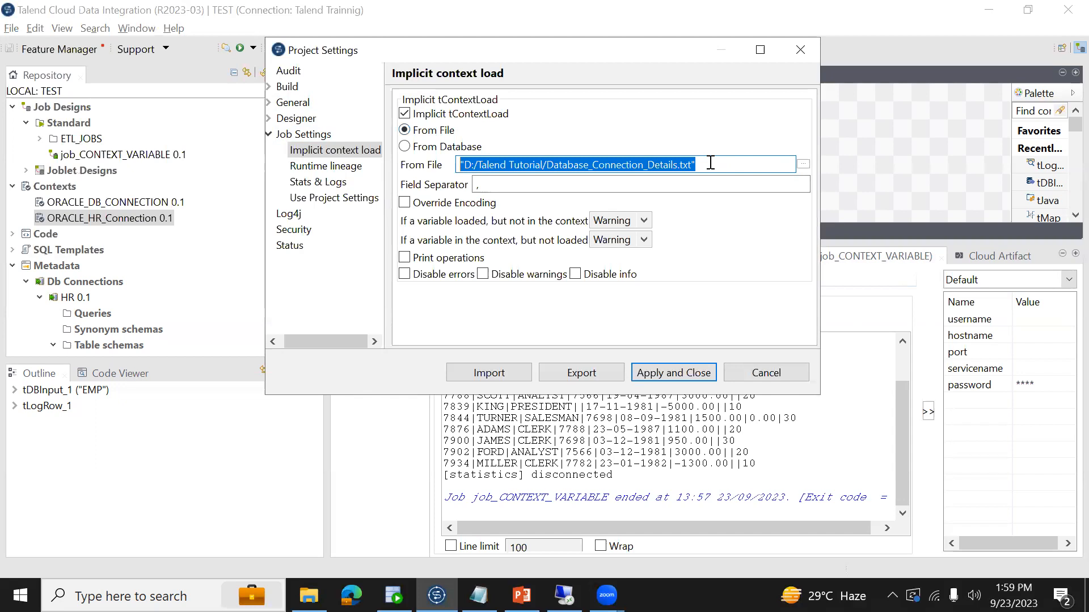
key(BackSpace)
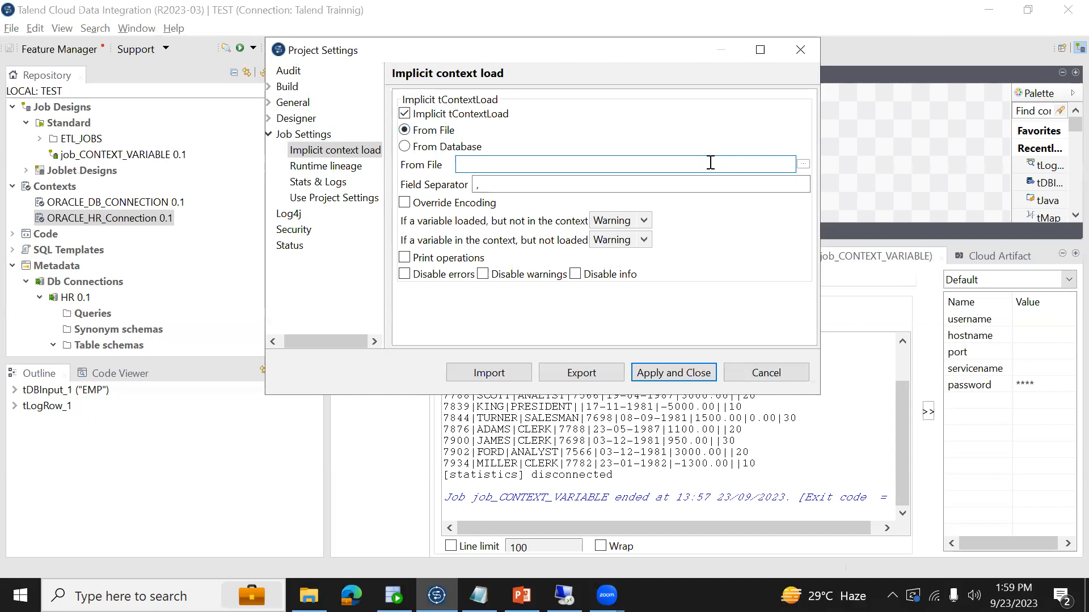
click(405, 148)
click(404, 130)
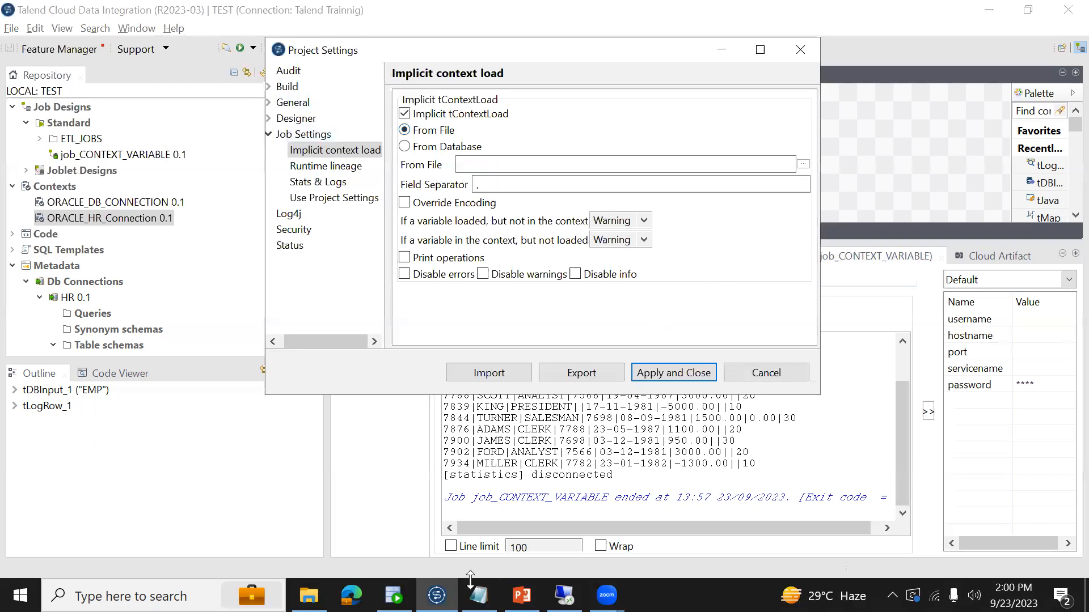
- Open the Database_Connection_Details text file in D:/Talend Tutorial and review its username, password, hostname, port and servicename entries
click(309, 596)
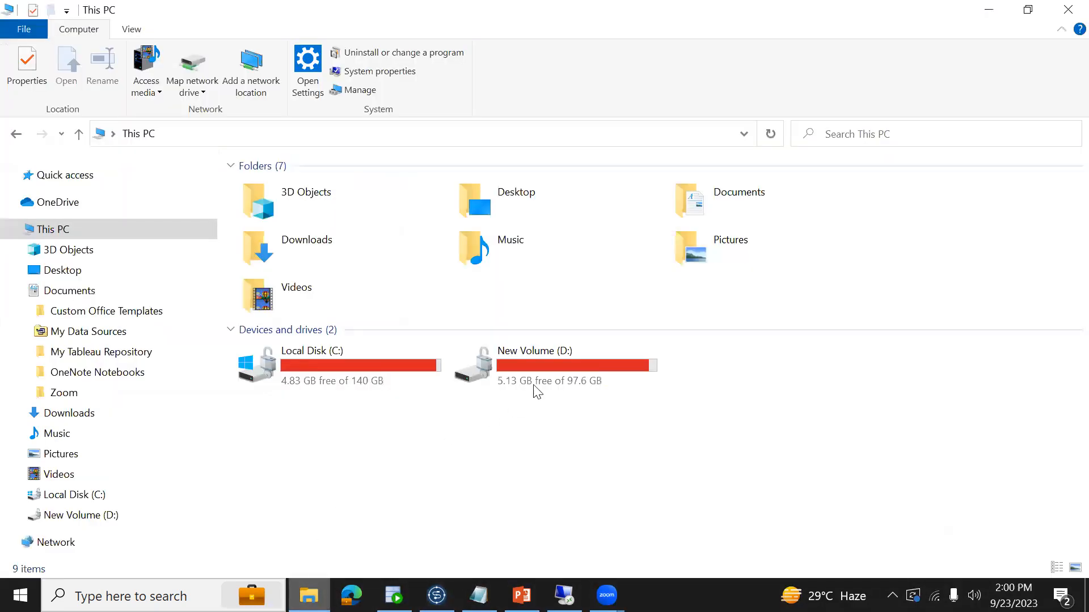
click(549, 376)
double_click(549, 376)
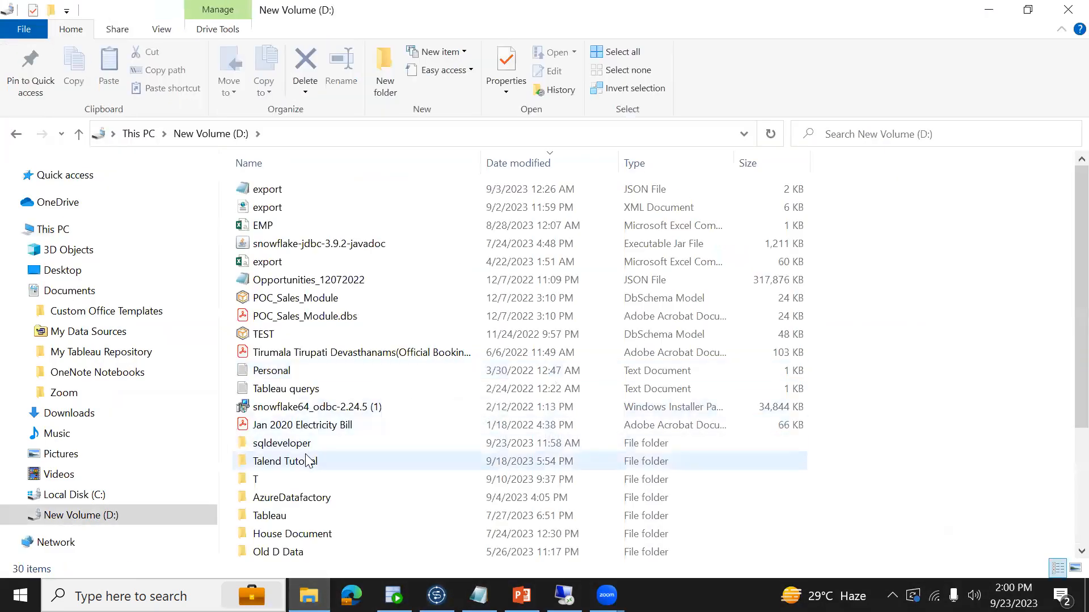
double_click(285, 463)
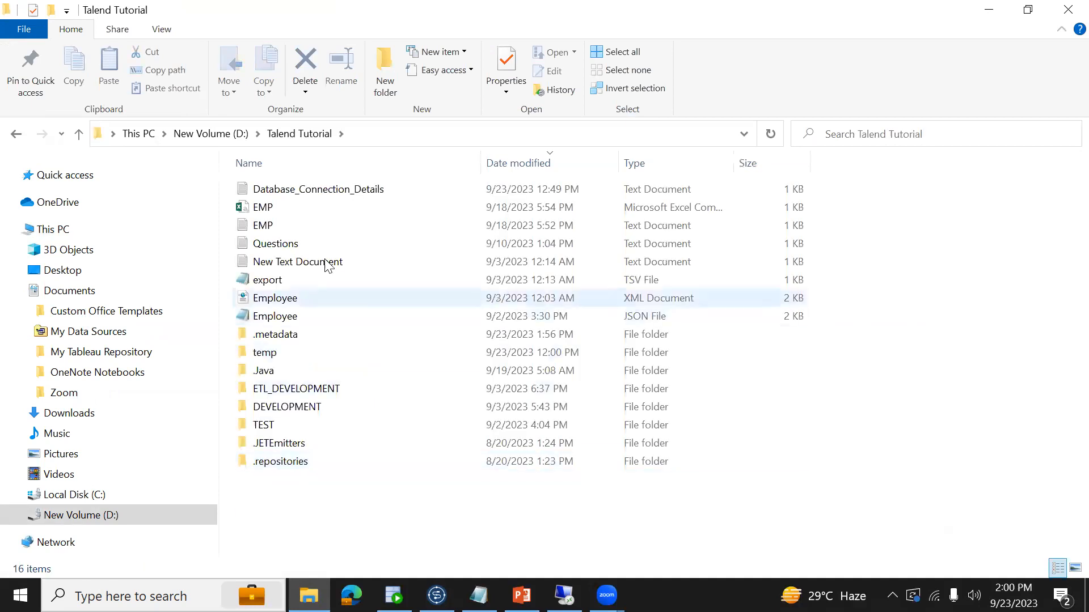
double_click(333, 193)
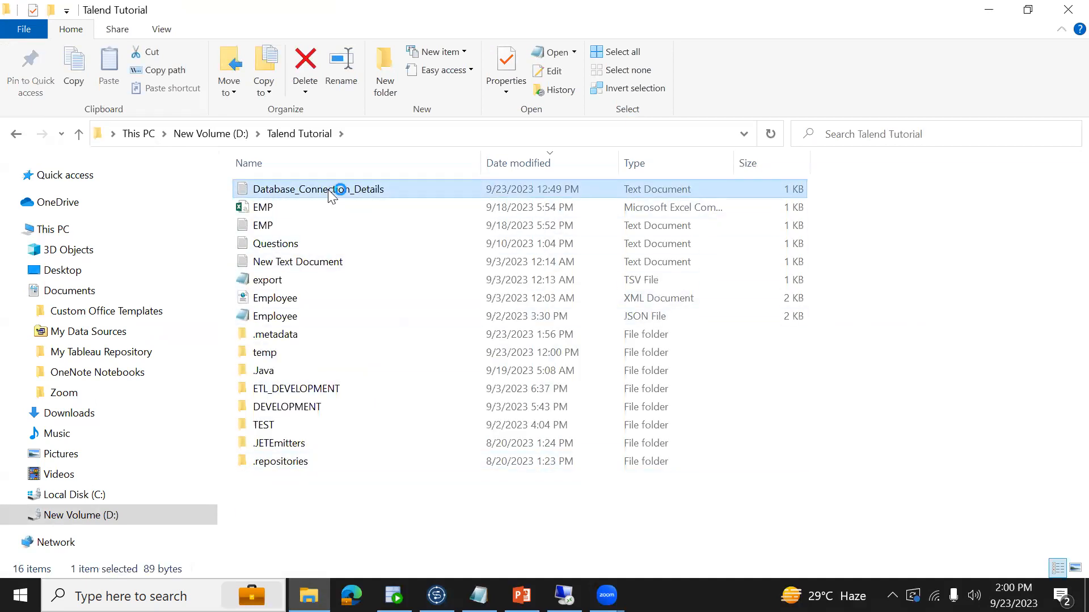
double_click(614, 222)
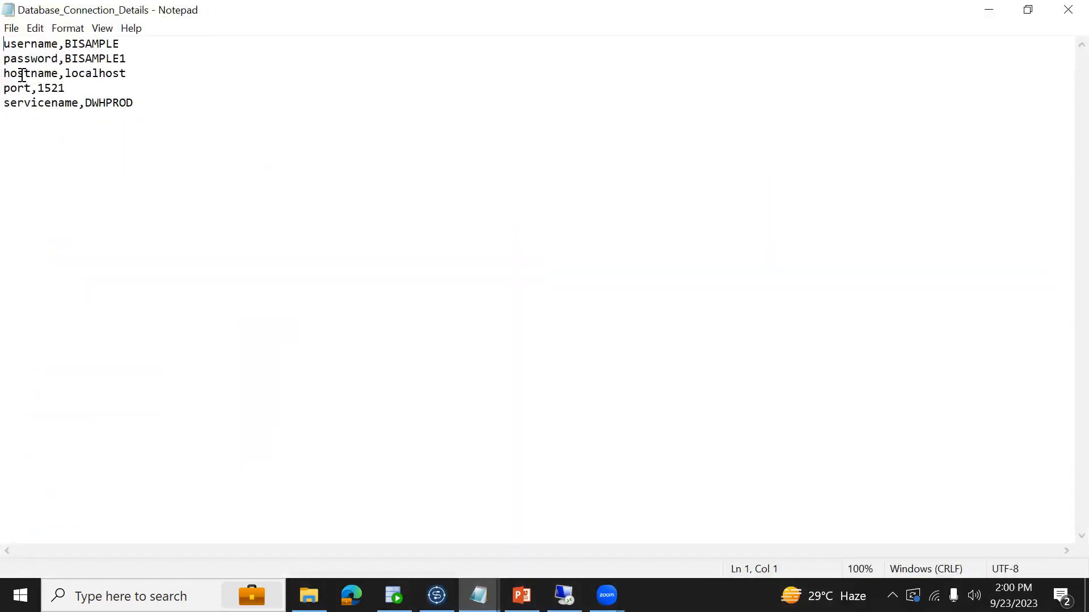
drag(5, 43, 124, 44)
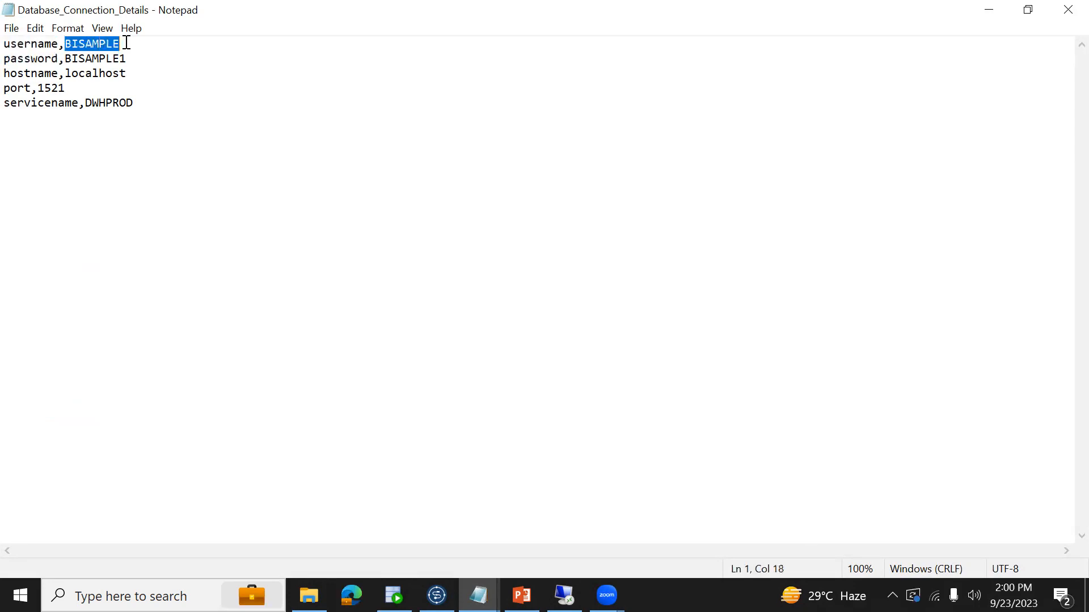
drag(9, 45, 151, 43)
drag(6, 58, 106, 73)
drag(25, 88, 65, 89)
drag(204, 107, 10, 44)
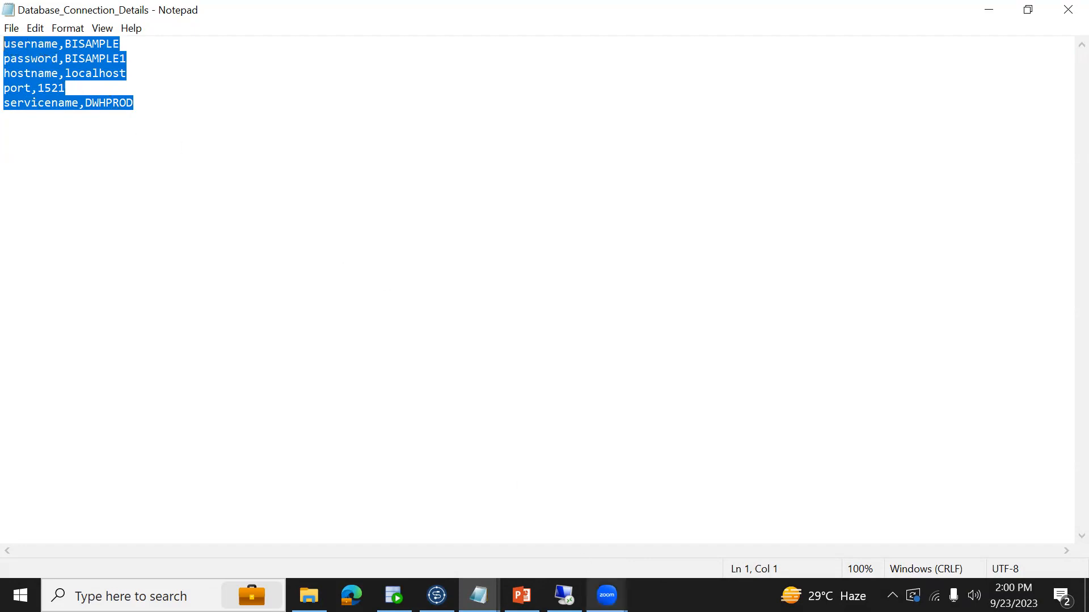
- Back in Talend's project settings, select Database_Connection_Details.txt from the Talend Tutorial folder as the implicit context file
click(436, 596)
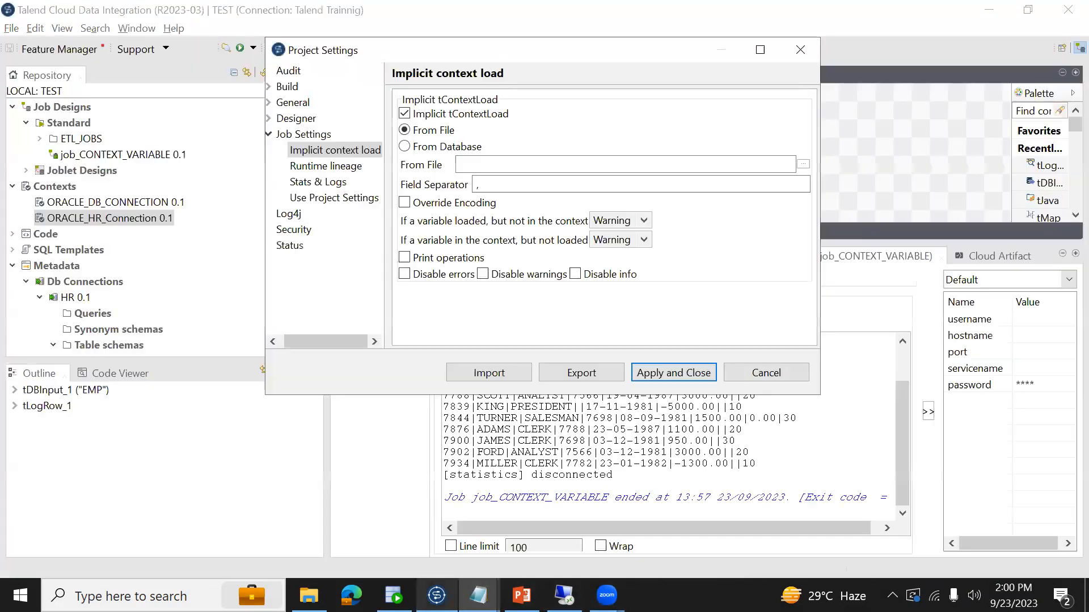
click(803, 164)
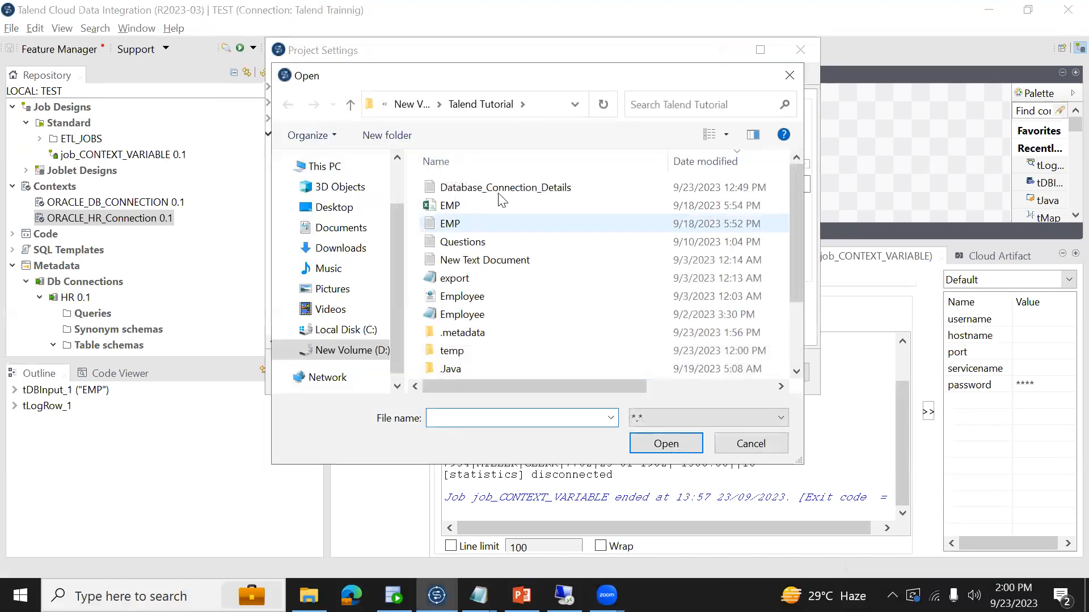
click(513, 193)
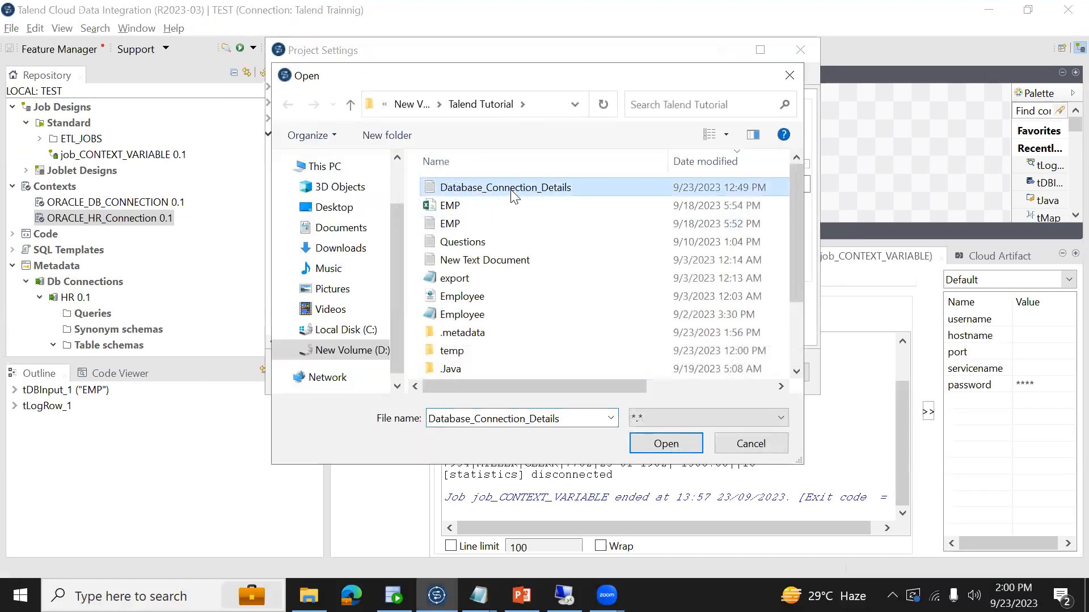
click(663, 450)
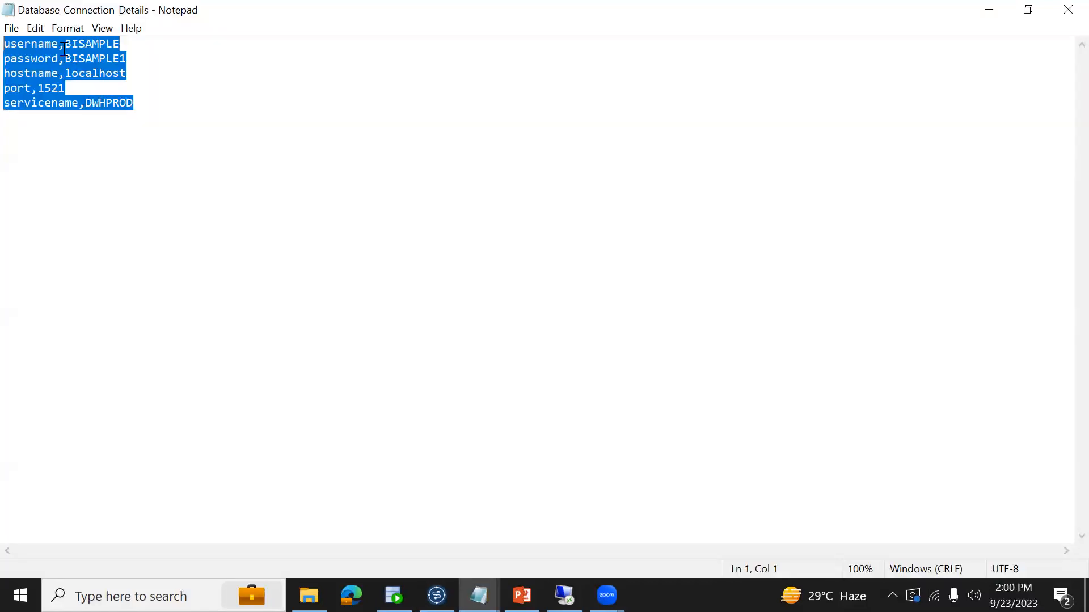
- Try a pipe delimiter in the text file's username line, and clear the Field Separator in Talend's project settings
click(65, 44)
key(shift+Left)
key(Delete)
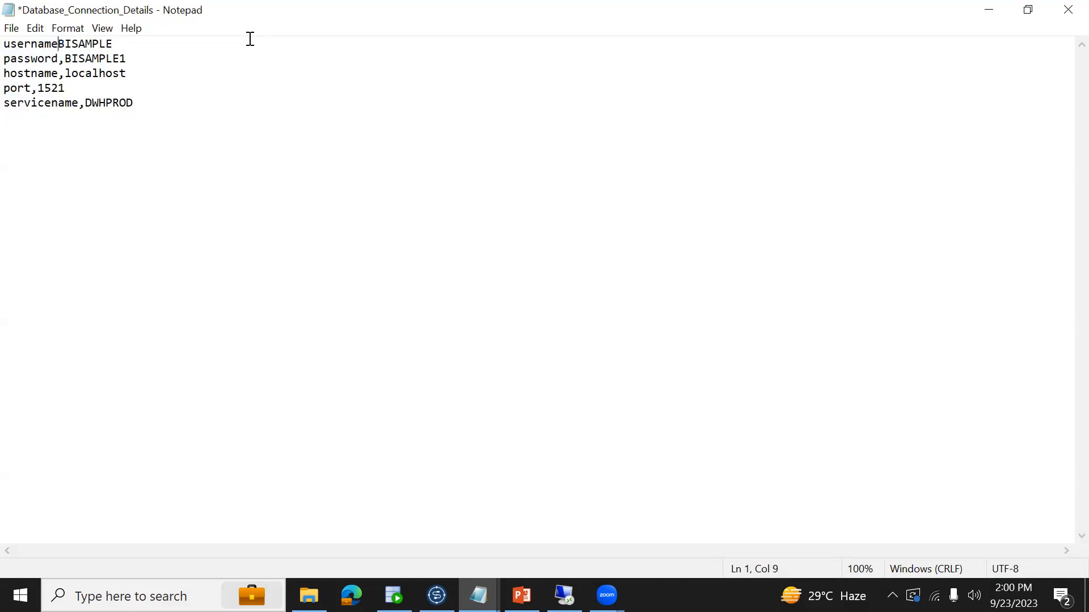
text(|)
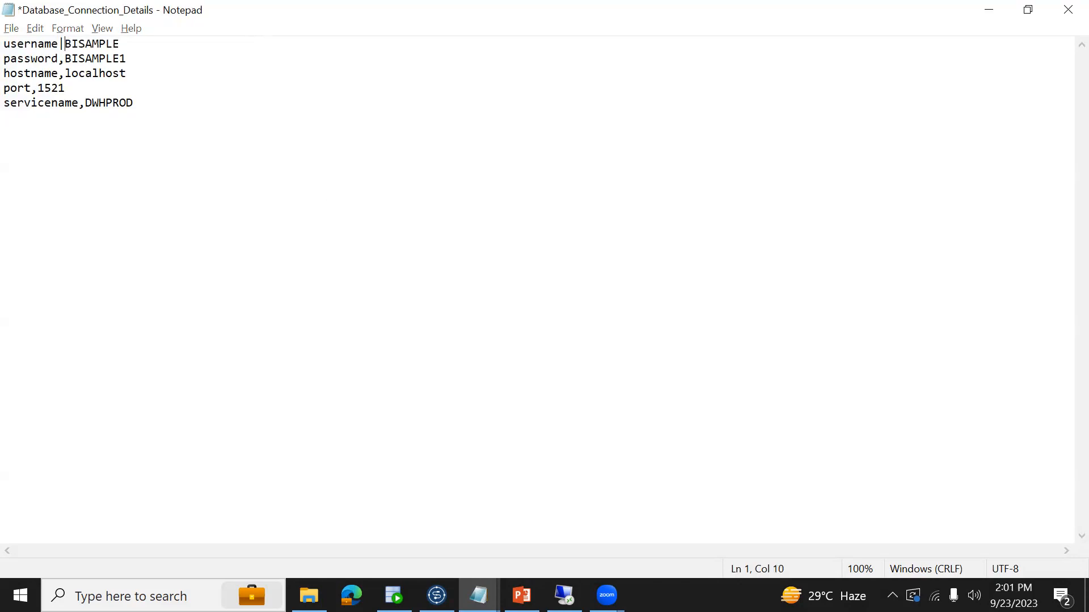
key(alt+Tab)
click(495, 185)
key(BackSpace)
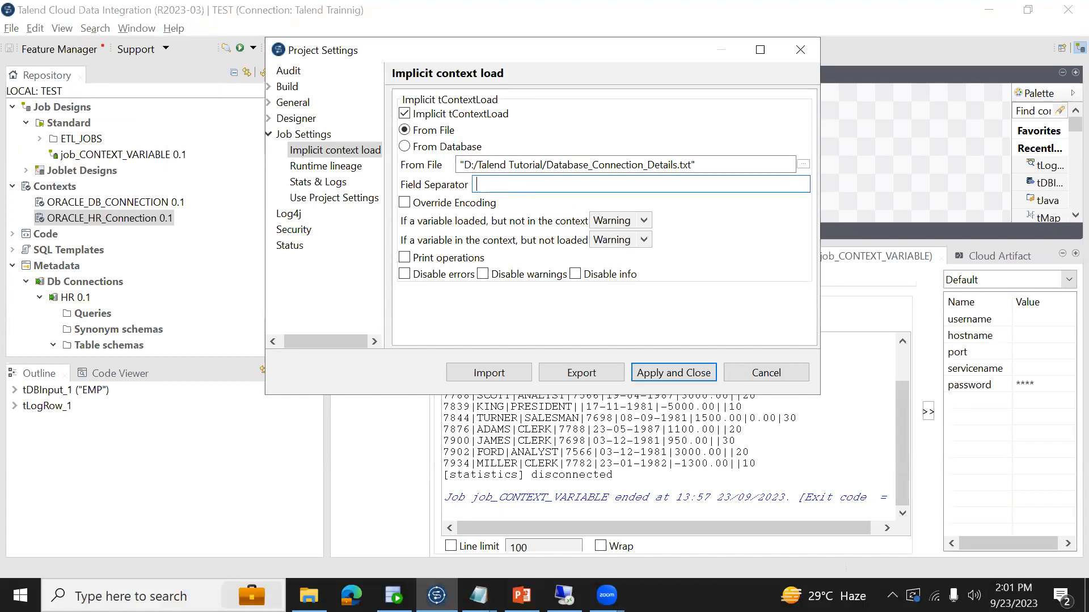
- Restore the comma as delimiter in the text file's username line and as the Field Separator in the project settings
key(alt+Tab)
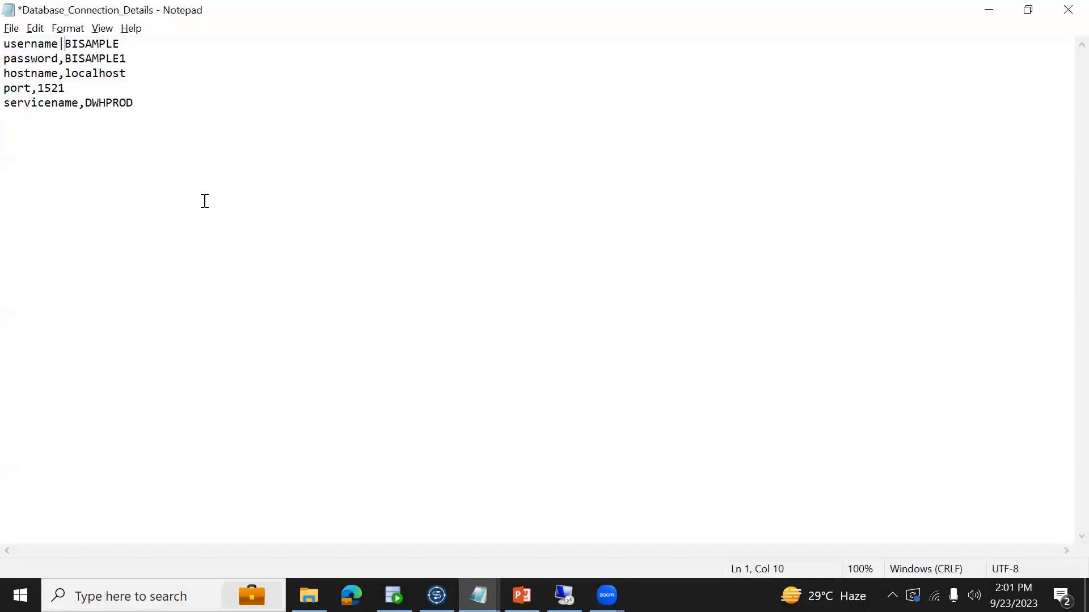
key(BackSpace)
text(,)
click(60, 44)
drag(60, 45, 63, 59)
click(60, 58)
key(alt+Tab)
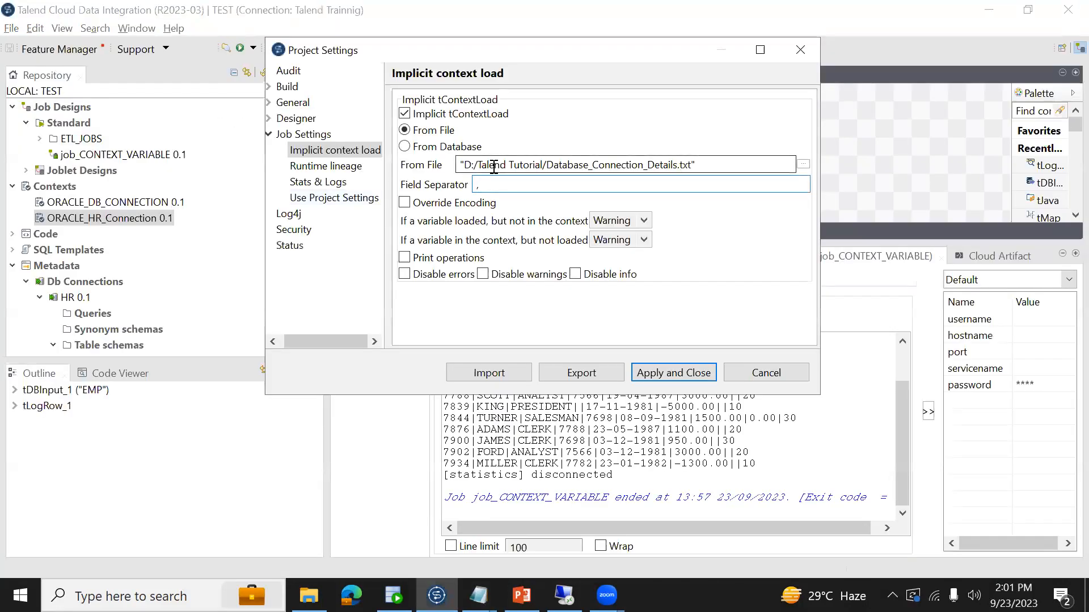
- Check the Field Separator, apply the implicit context load settings and accept the pom update for all jobs
drag(485, 185, 460, 185)
click(568, 183)
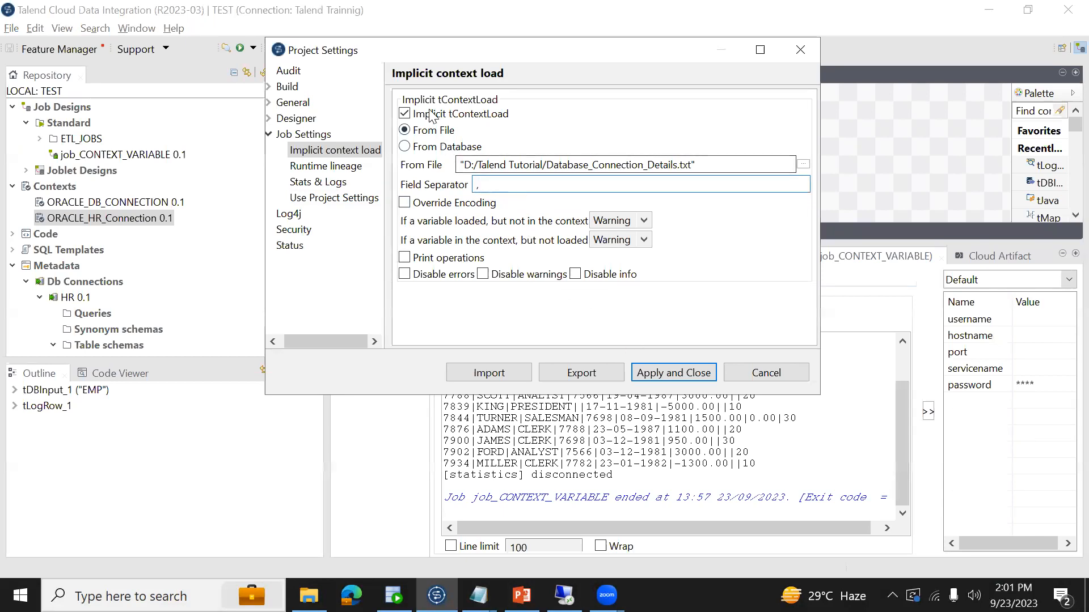
click(652, 374)
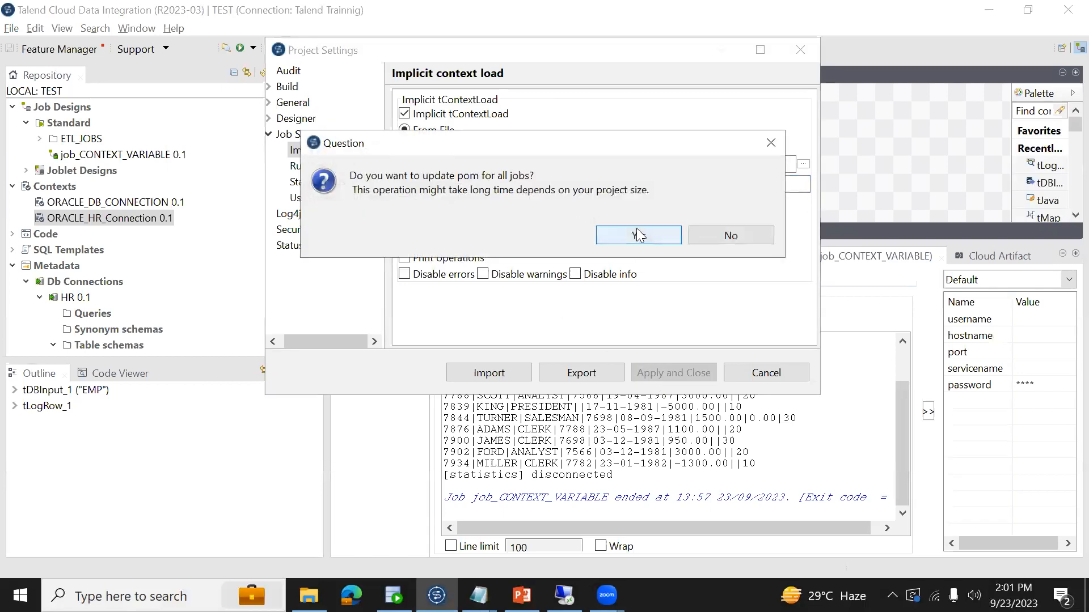
click(639, 235)
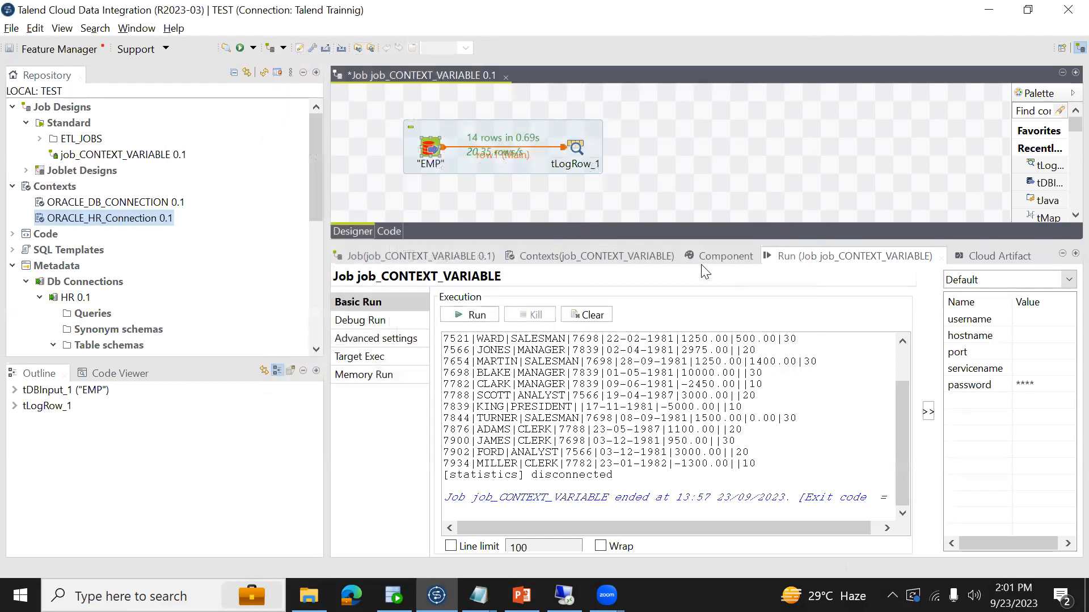
- Check the default values of the job's ORACLE_HR_Connection context variables and run job_CONTEXT_VARIABLE
click(610, 258)
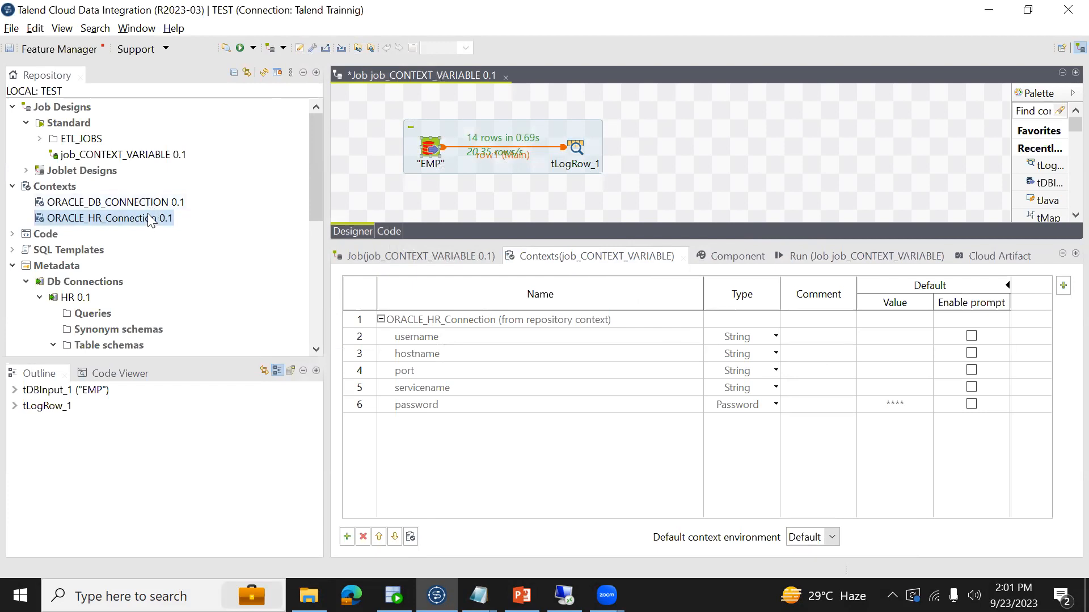
click(804, 258)
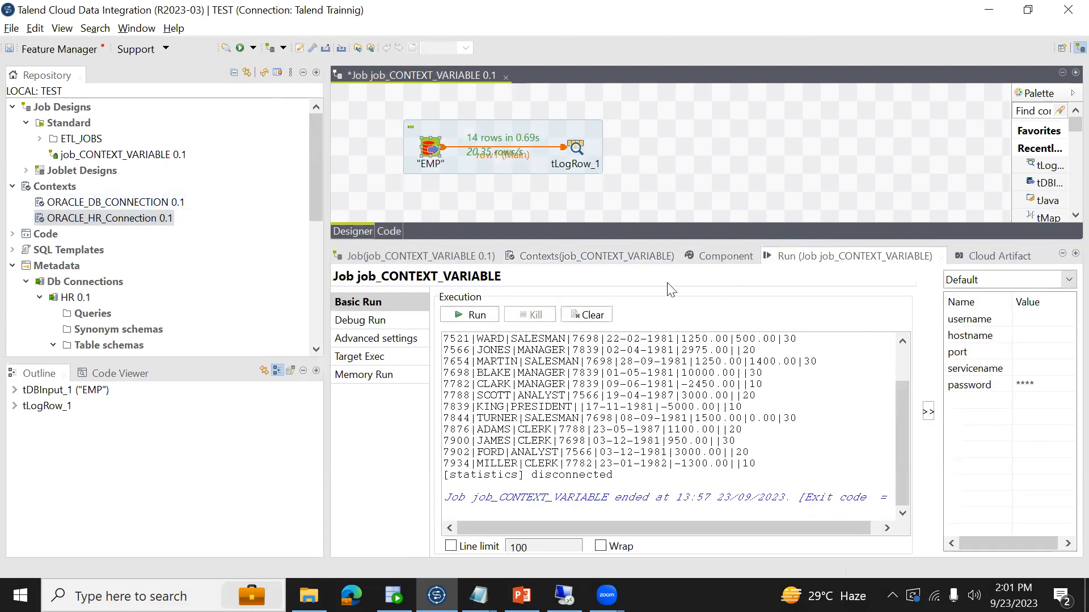
click(579, 256)
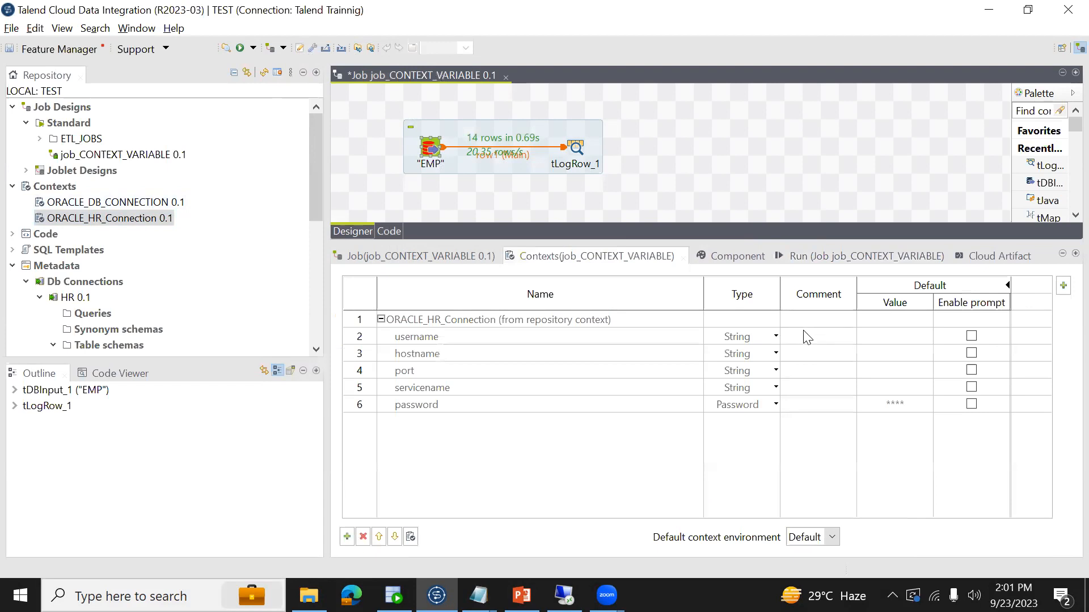
click(832, 258)
click(468, 319)
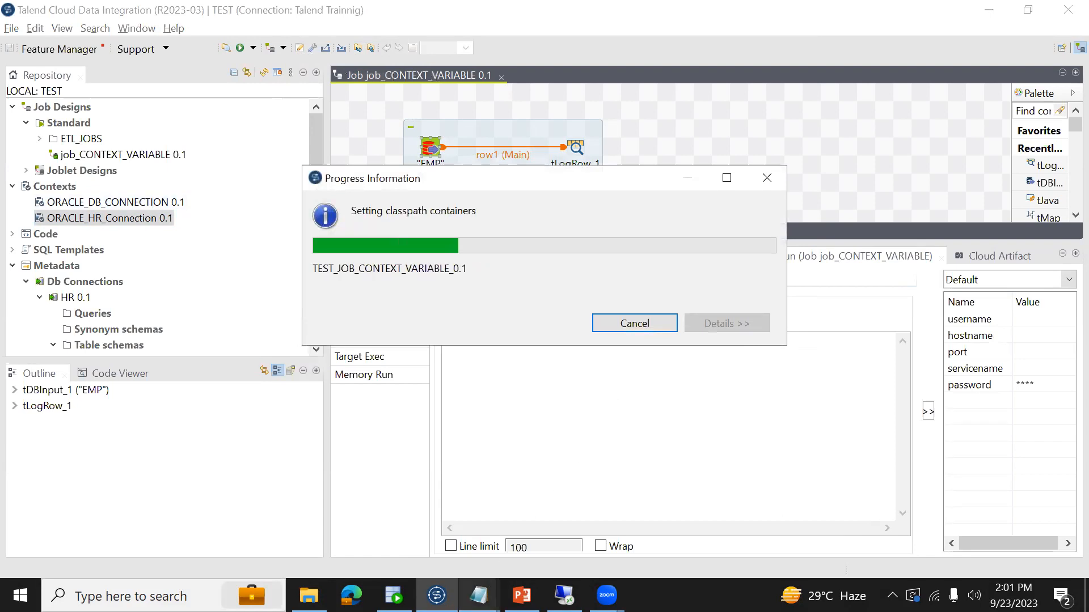
- Switch to the Database_Connection_Details text file in Notepad and check the value of its password entry
mouse_move(479, 595)
click(559, 549)
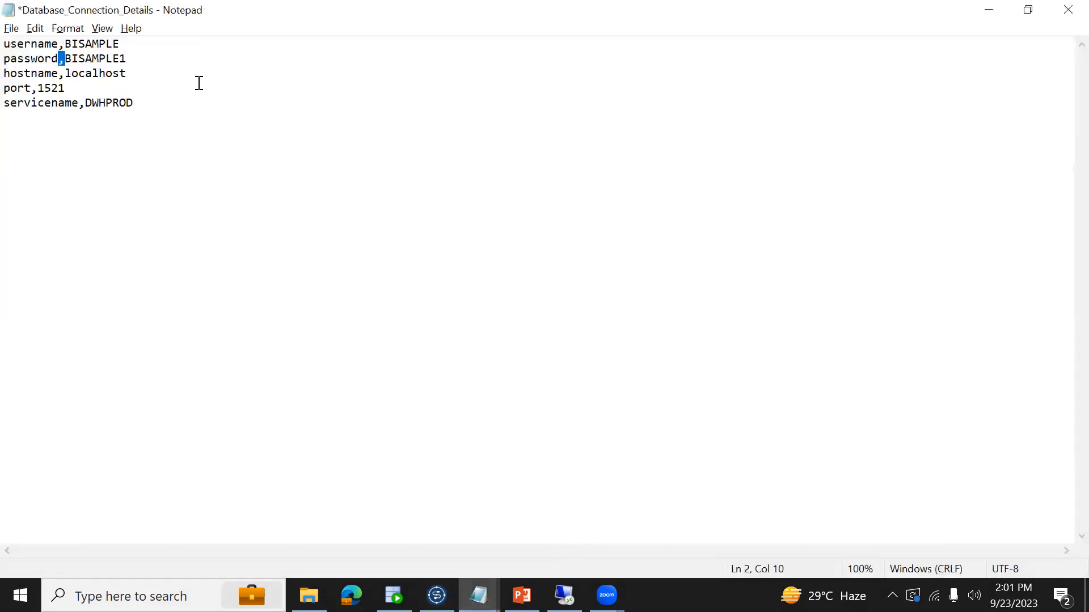
click(70, 59)
drag(66, 59, 141, 57)
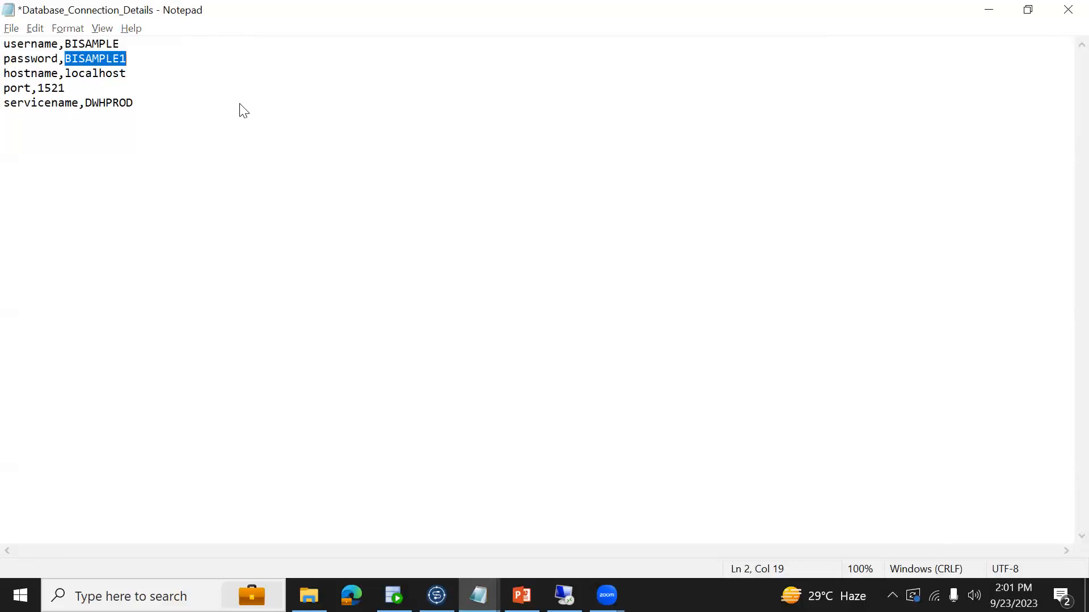
- Switch back to Talend and read the logon error in the run output of job_CONTEXT_VARIABLE
key(alt+Tab)
click(643, 384)
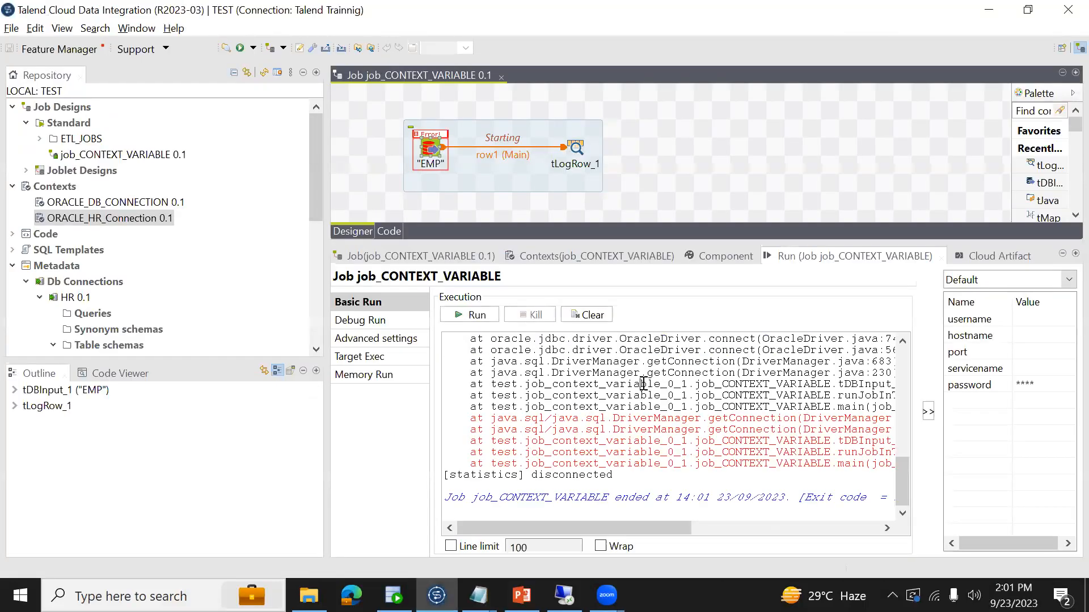
key(ctrl+Home)
drag(649, 528, 676, 547)
drag(620, 385, 703, 380)
- Correct the password value in the Database_Connection_Details text file, save the file and return to Talend
key(alt+Tab)
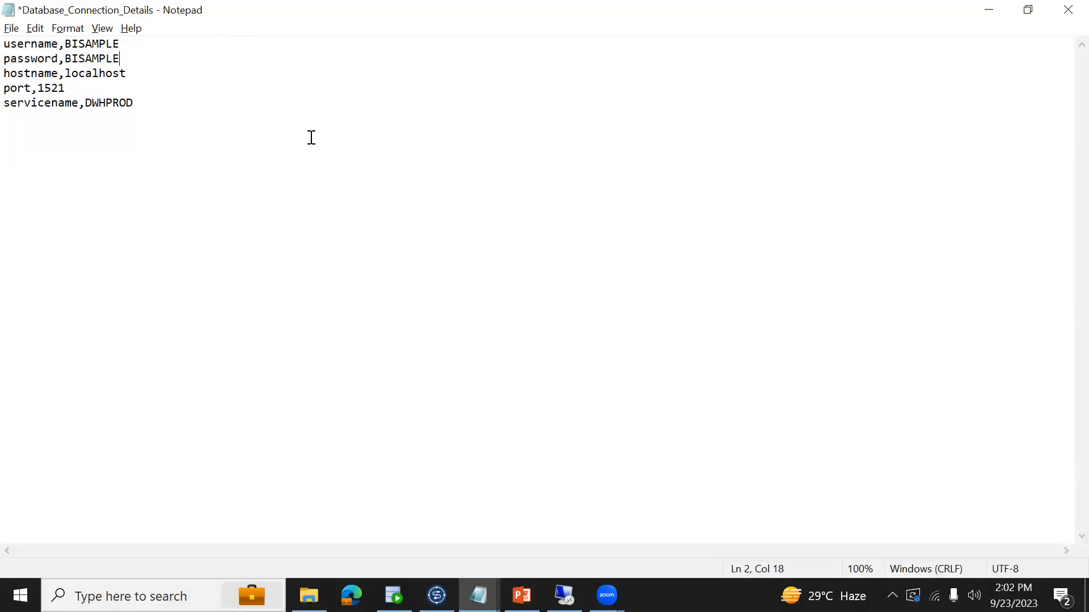
key(ctrl+s)
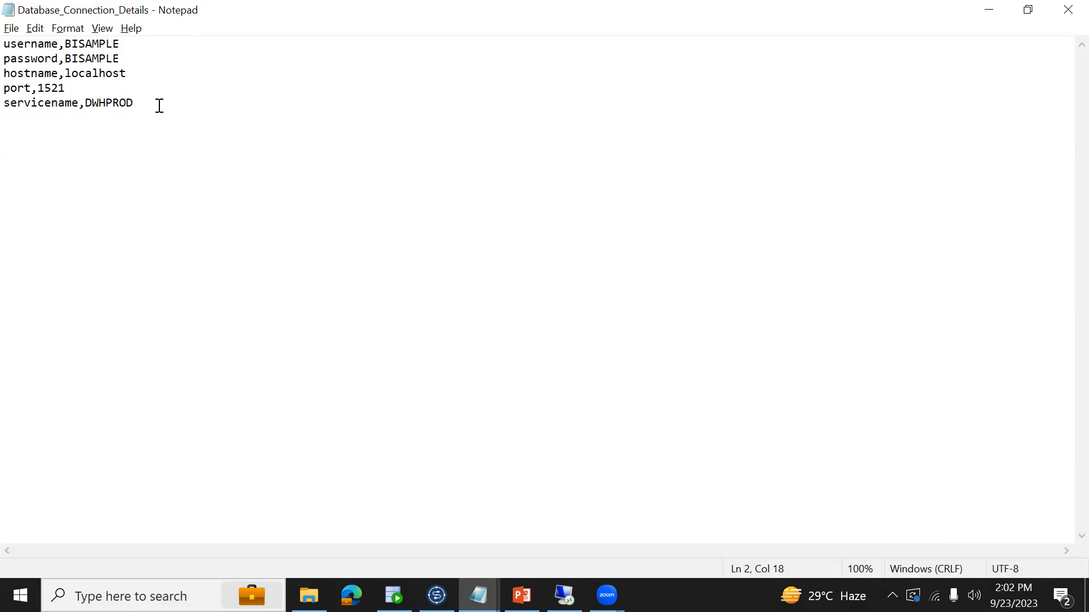
key(alt+Tab)
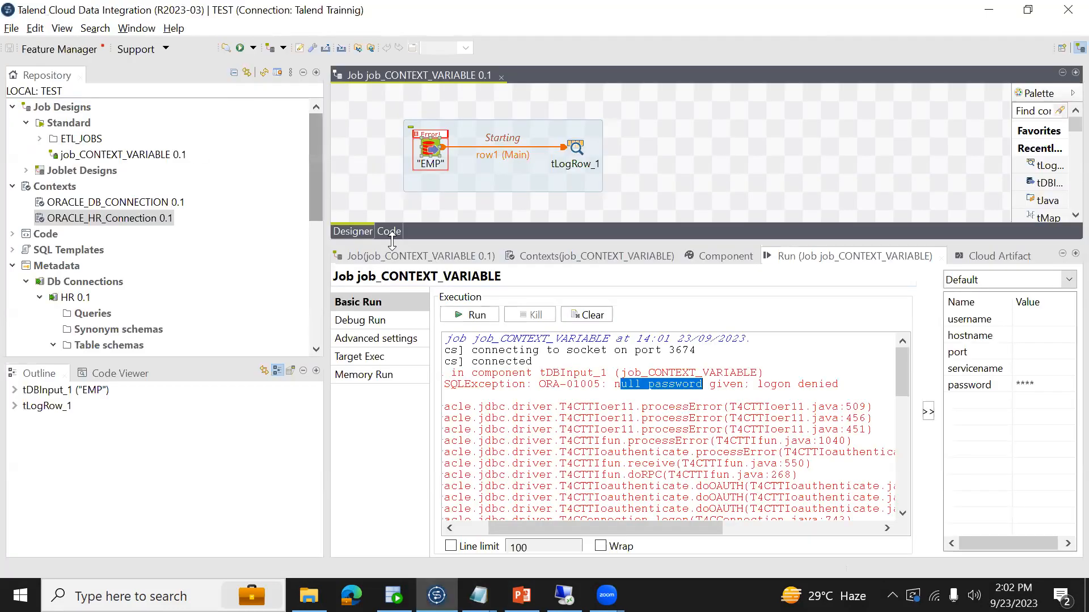
- Check the default values of the job's ORACLE_HR_Connection context variables and rerun job_CONTEXT_VARIABLE
click(604, 256)
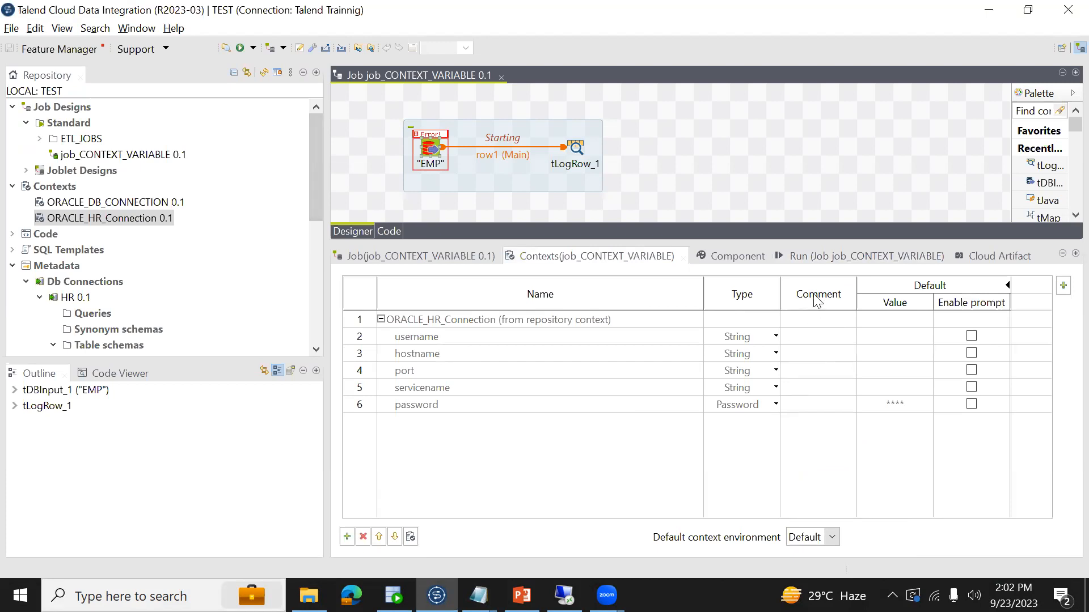
click(778, 253)
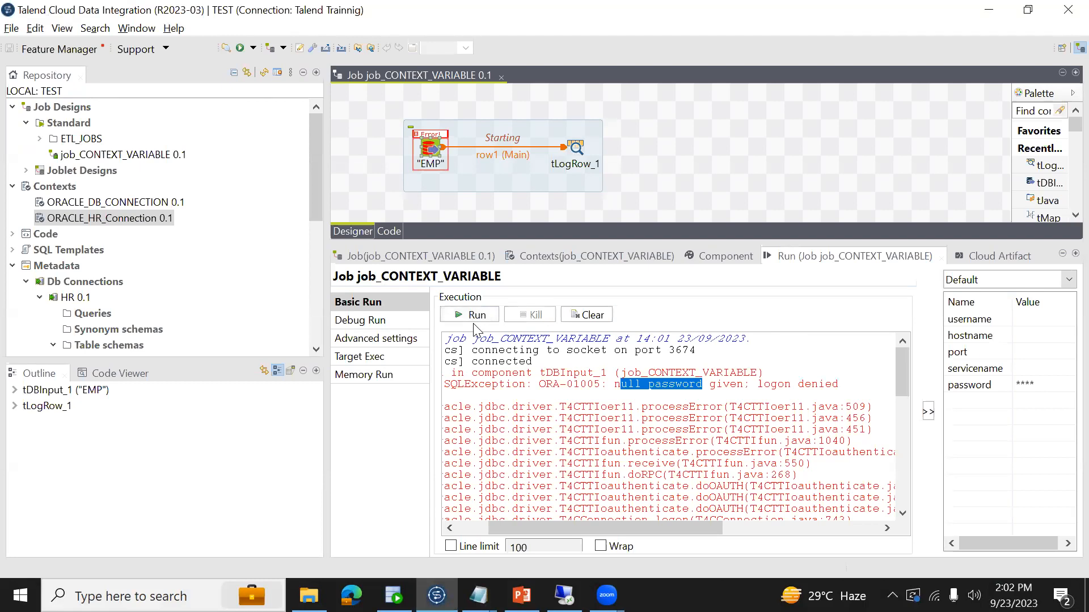
click(591, 253)
click(434, 322)
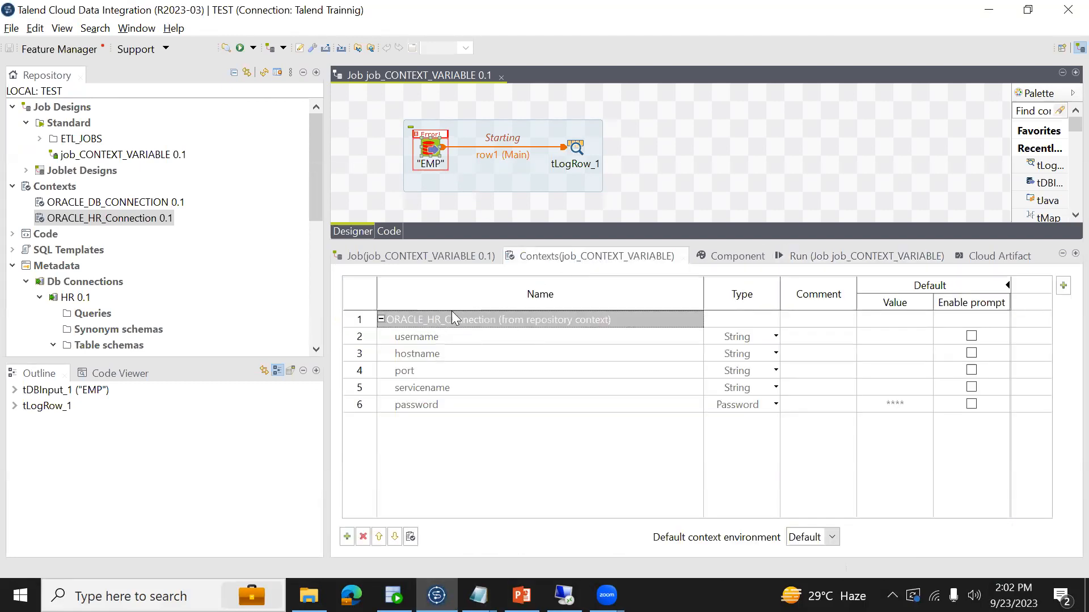
click(813, 261)
click(470, 315)
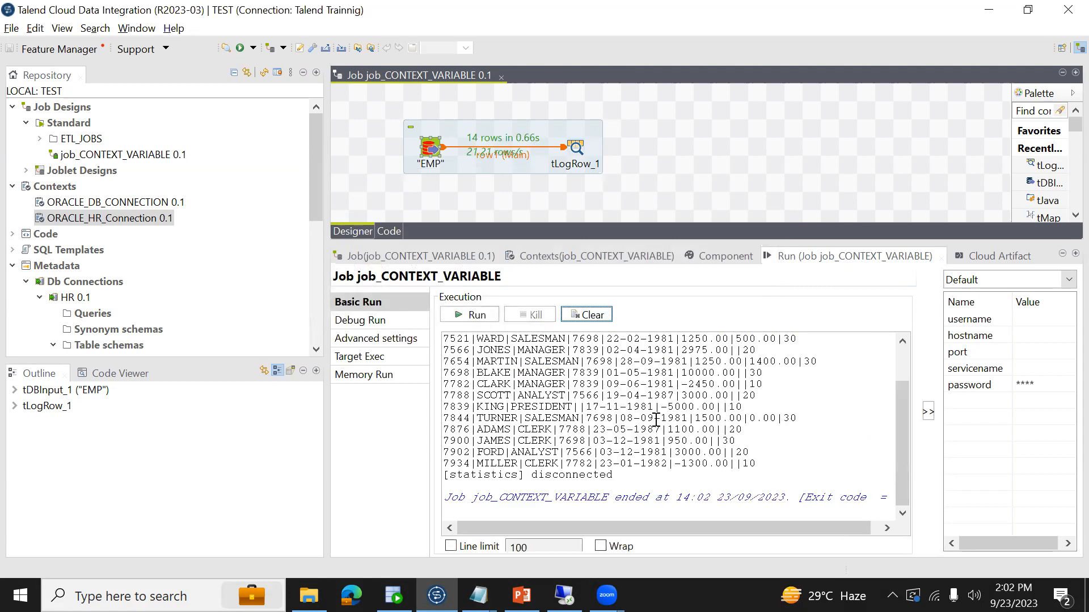
- Examine the EMP rows printed in the job's run output
click(600, 400)
scroll(600, 401, up, 2)
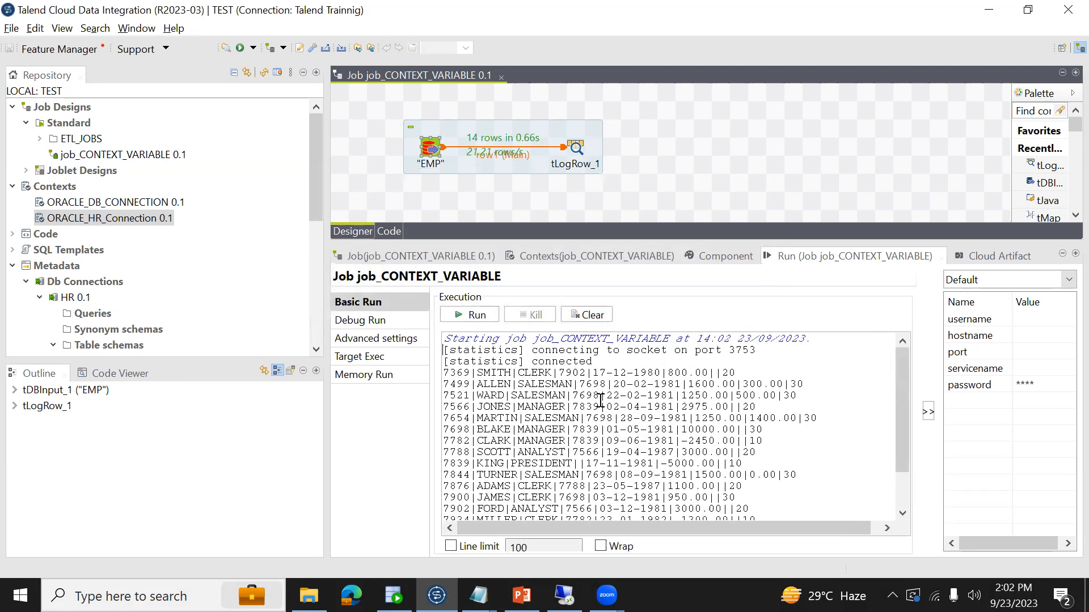
key(shift+Down)
key(shift+Down)
key(shift+Down)
key(shift+Down)
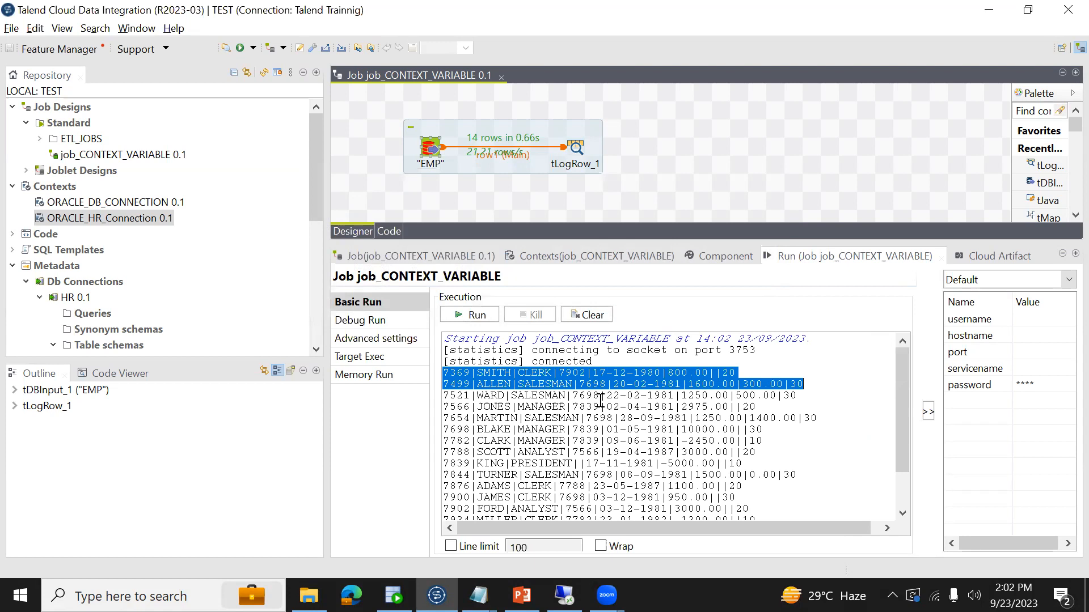
key(shift+Down)
key(shift+Down)
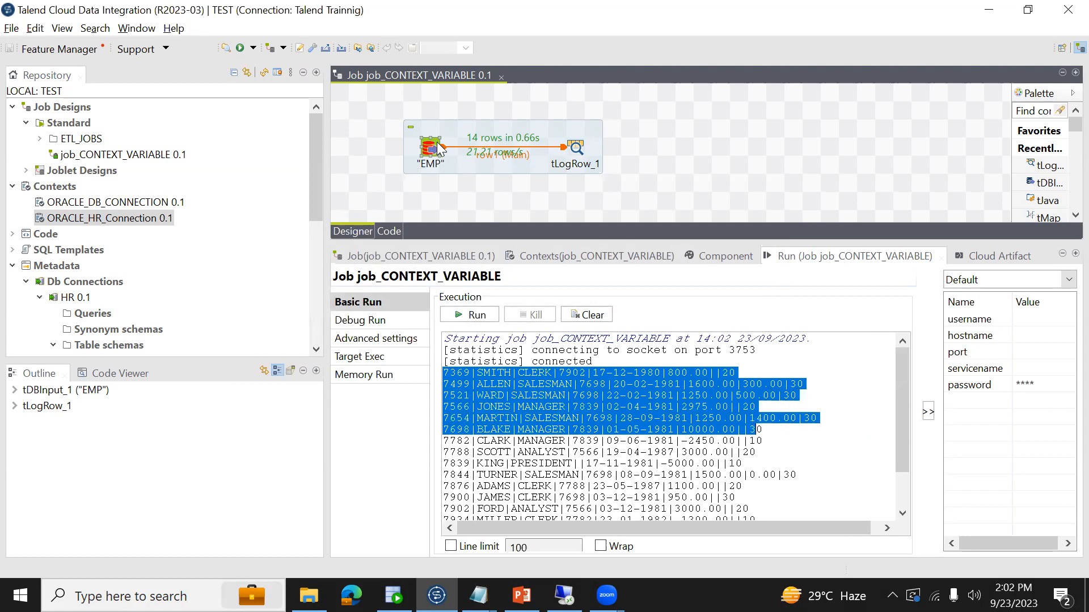
- Review the job's context variables and open the variable definitions of the ORACLE_HR_Connection context group for editing
click(580, 255)
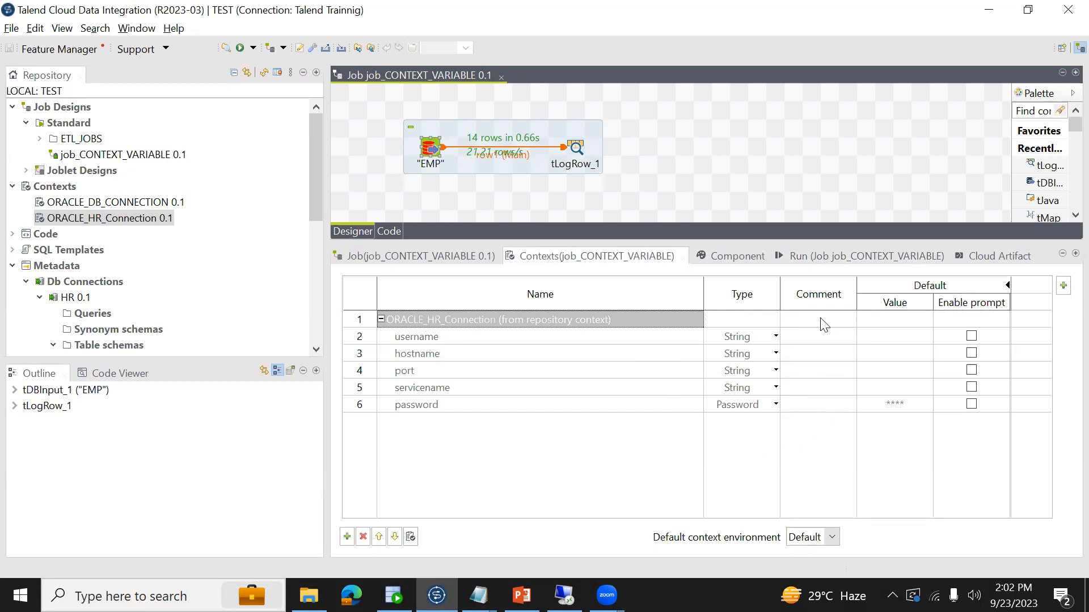
click(109, 219)
right_click(109, 219)
click(138, 224)
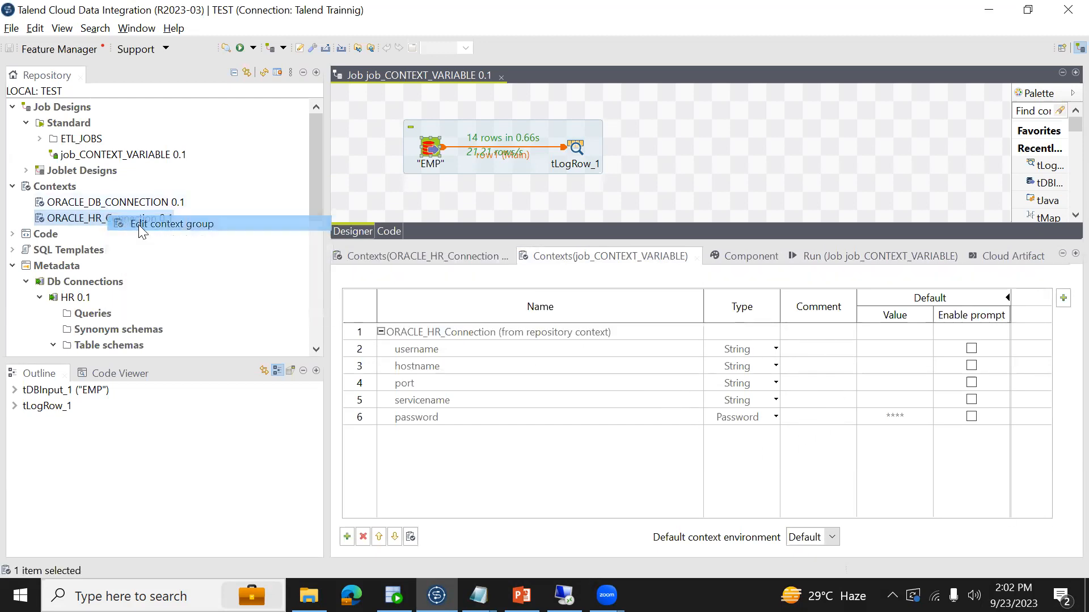
click(545, 384)
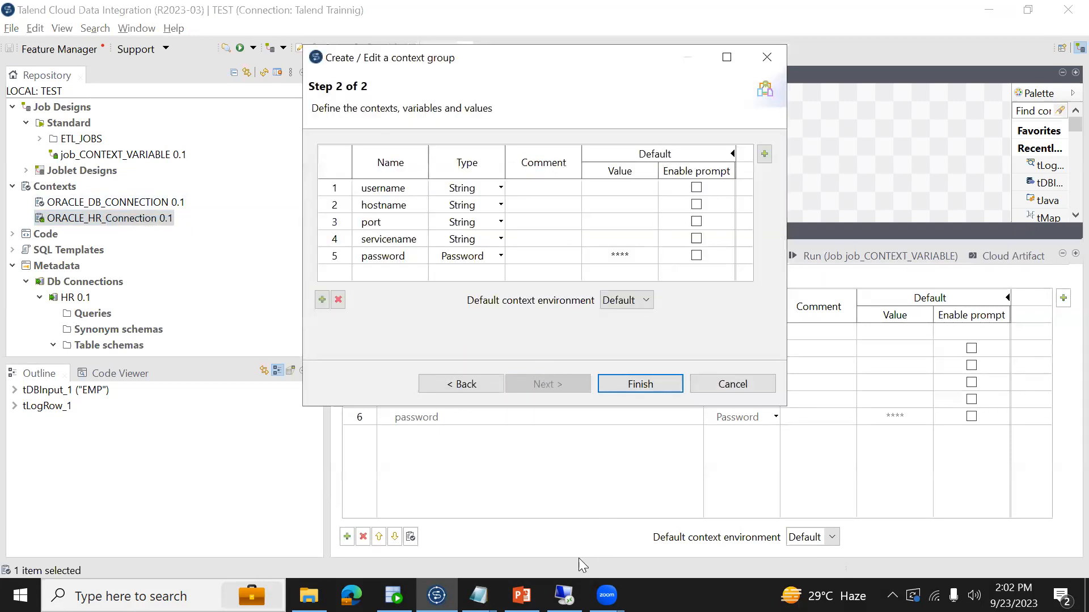
- Compare the keys in the Database_Connection_Details text file with the variable names in the ORACLE_HR_Connection context group
click(479, 595)
drag(142, 110, 8, 26)
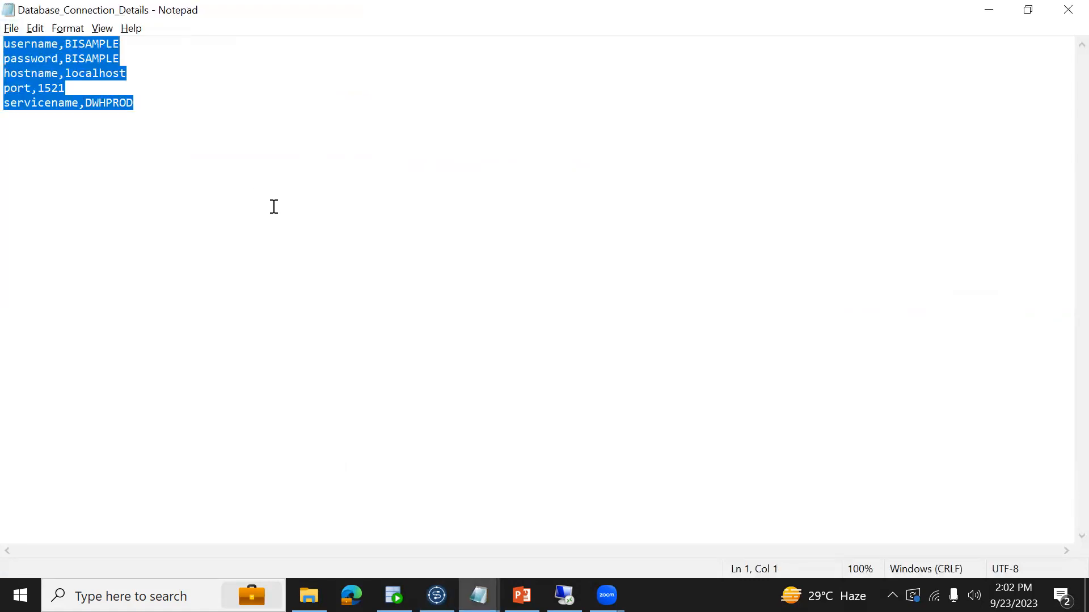
key(alt+Tab)
key(alt+Tab)
drag(64, 45, 125, 42)
drag(60, 44, 4, 45)
key(alt+Tab)
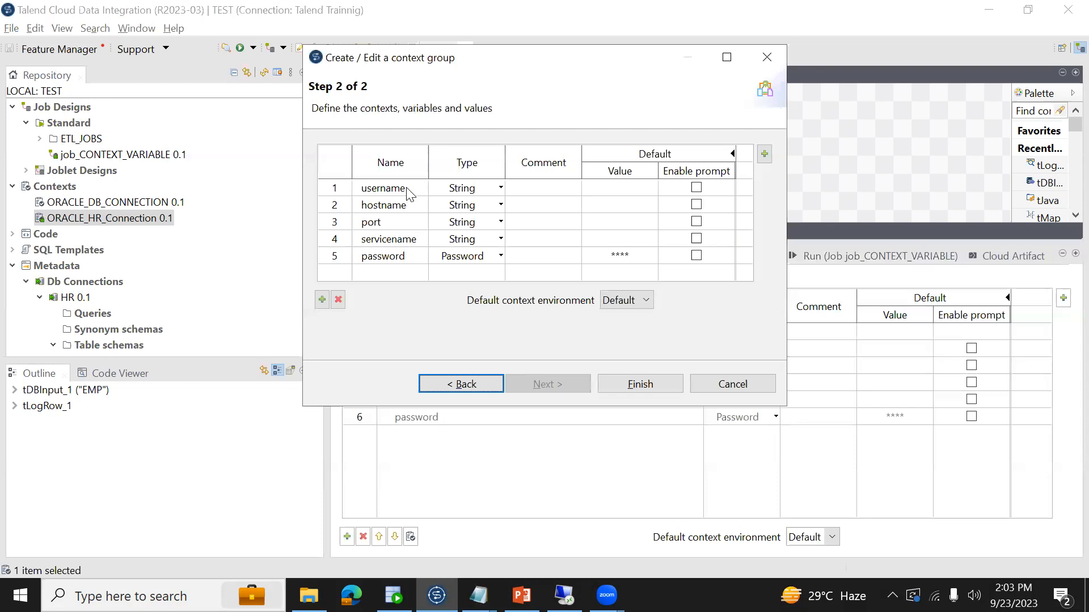
- Rename the username variable of the ORACLE_HR_Connection context group to username1 and propagate the change to all jobs
click(409, 189)
click(411, 189)
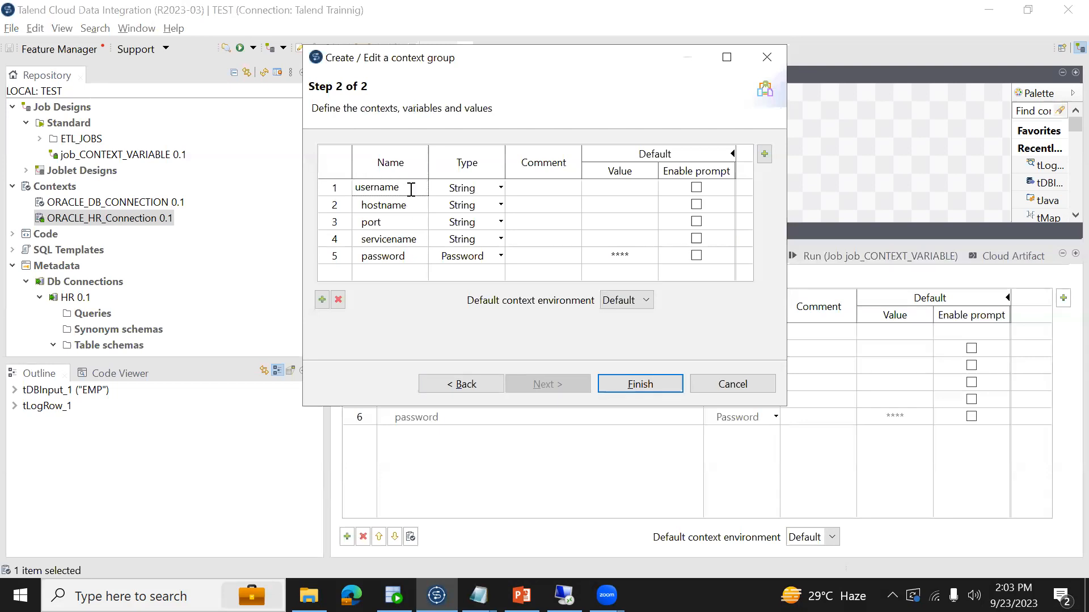
click(608, 385)
click(614, 253)
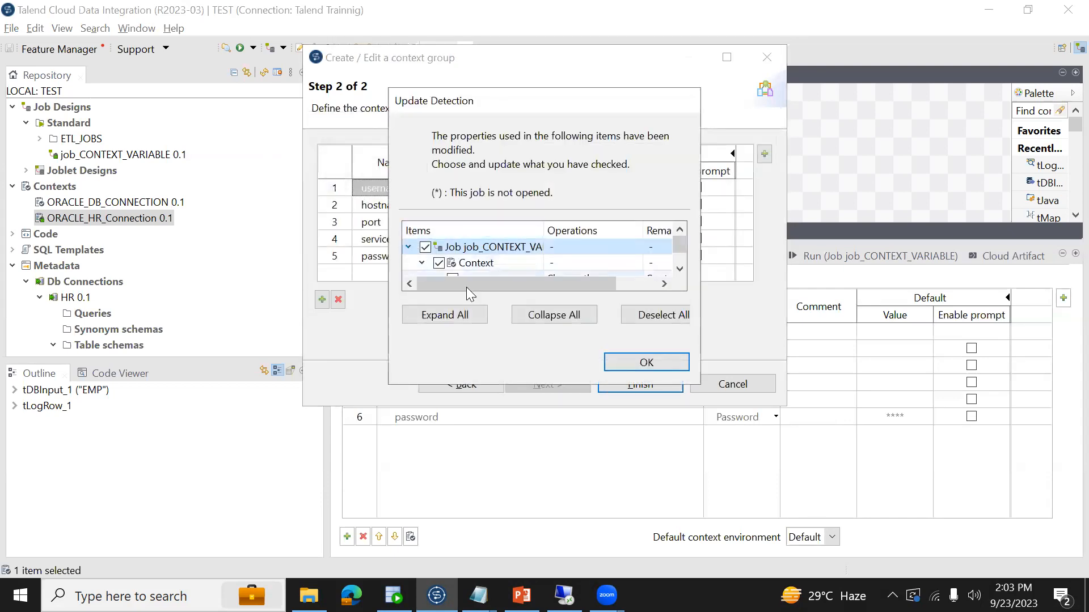
click(620, 362)
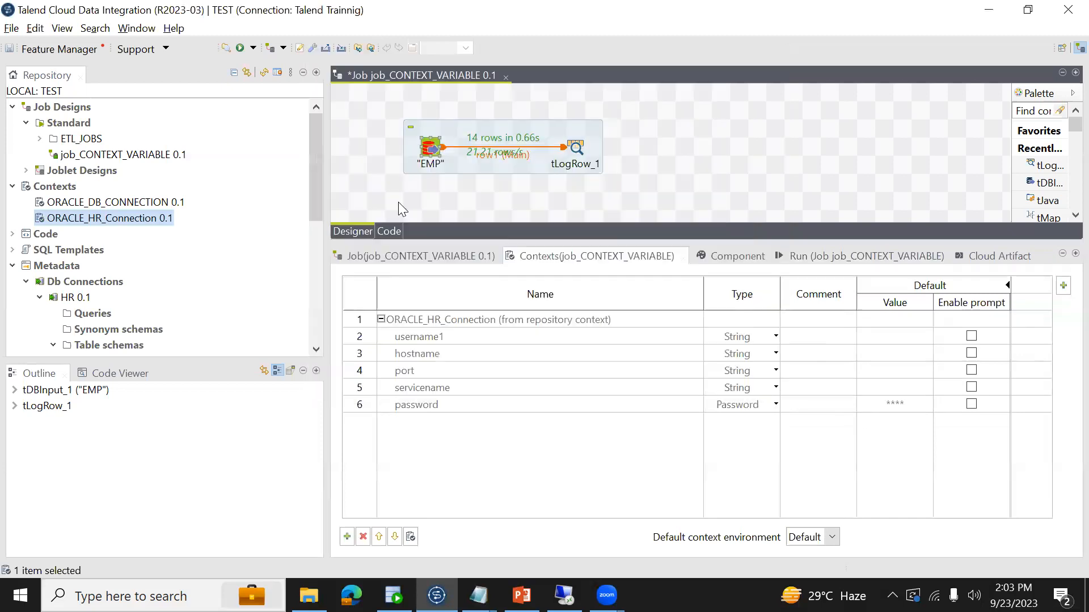
- Glance at the connection details text file and run job_CONTEXT_VARIABLE with the renamed context variable
key(alt+Tab)
key(alt+Tab)
click(808, 265)
click(489, 320)
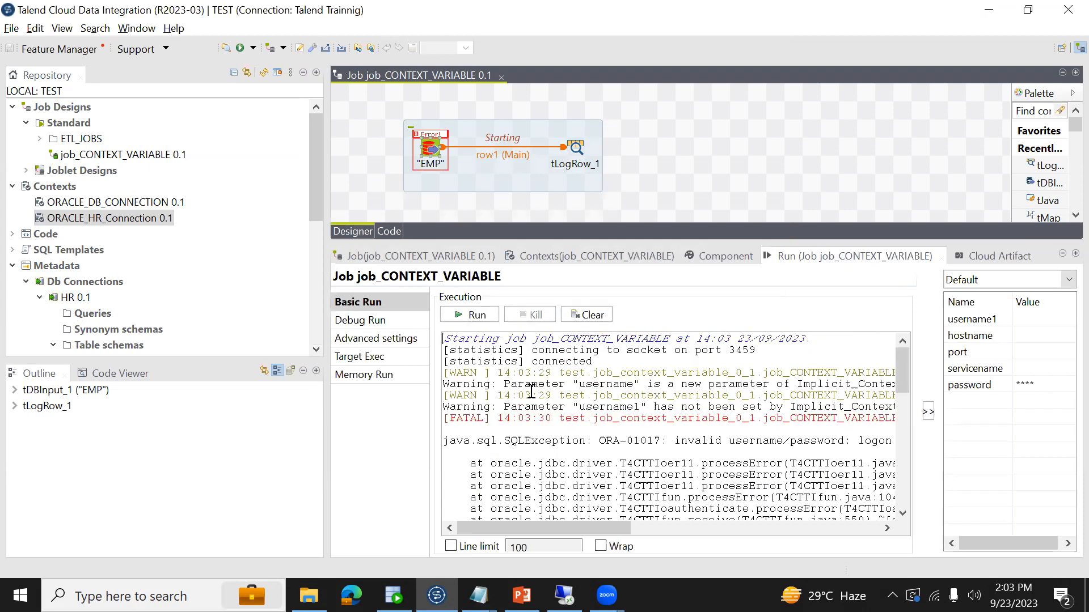
- Compare the parameter warnings in the run output with the text file's keys and the job's context variable names
drag(508, 386, 785, 386)
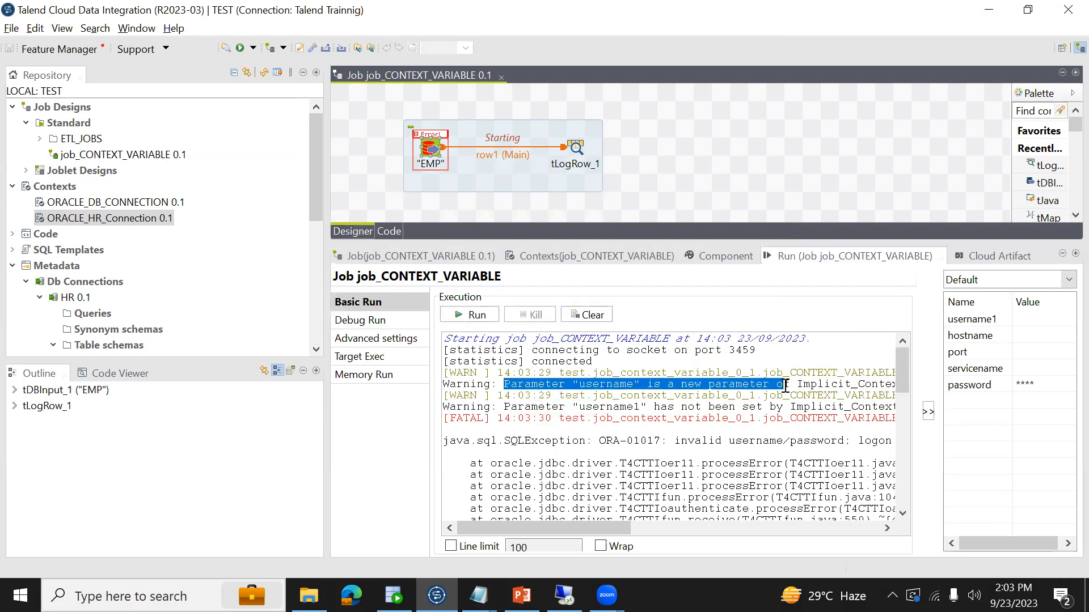
key(alt+Tab)
drag(4, 43, 61, 44)
key(alt+Tab)
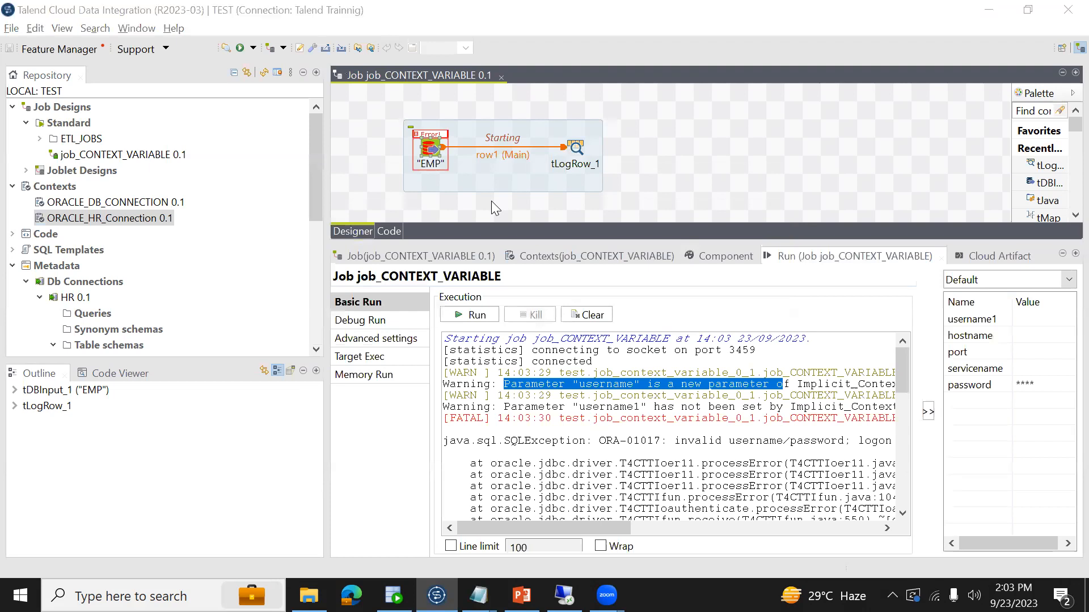
key(alt+Tab)
drag(80, 107, 9, 47)
key(alt+Tab)
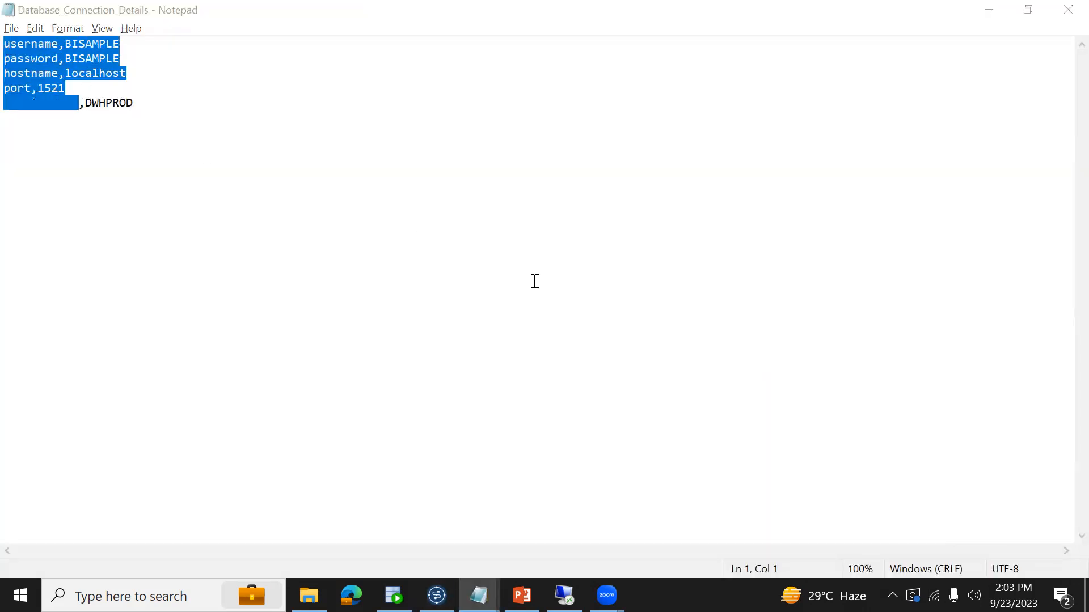
click(717, 257)
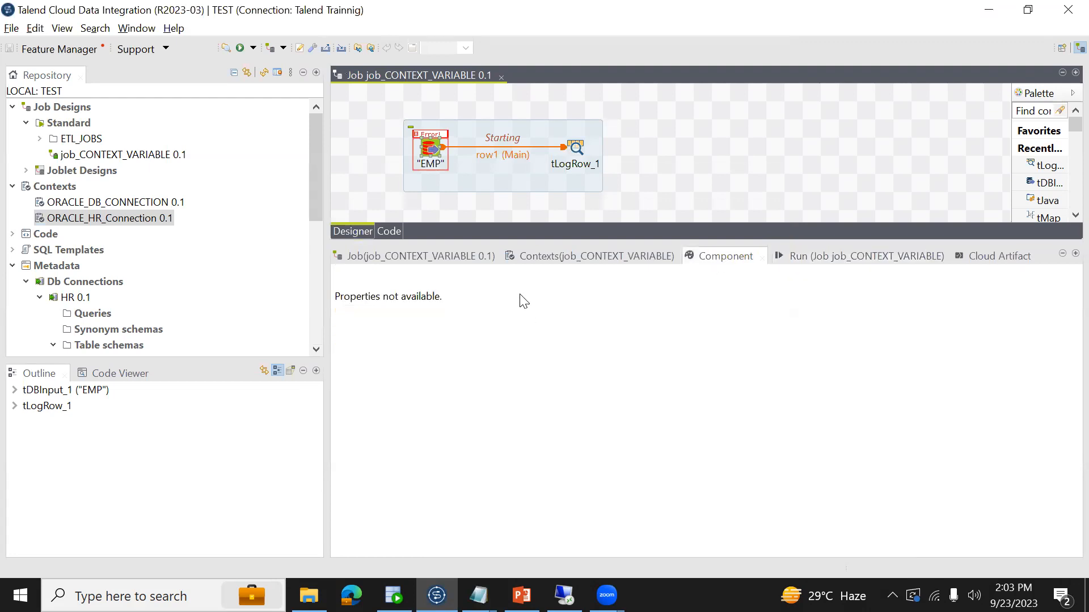
click(611, 255)
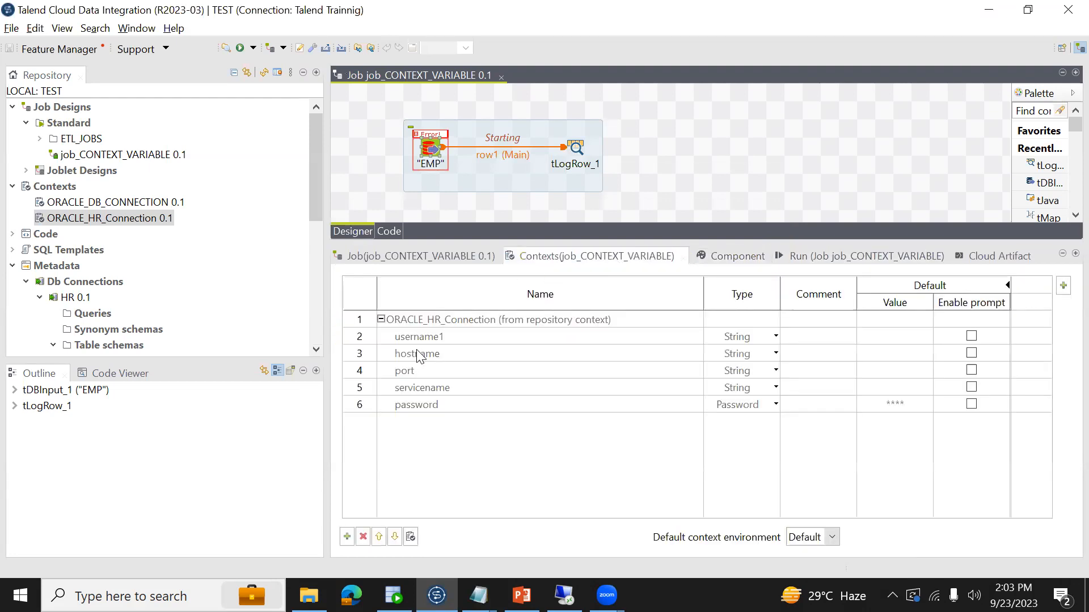
click(407, 335)
- Delete the username1 variable from the ORACLE_HR_Connection context group and propagate the change to all jobs
click(136, 222)
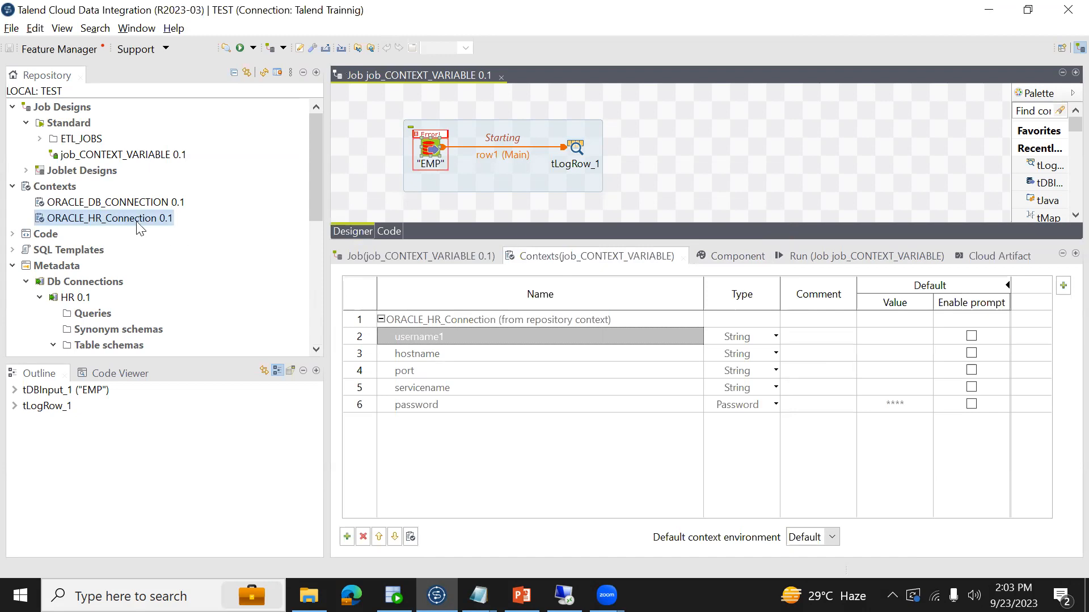
right_click(134, 222)
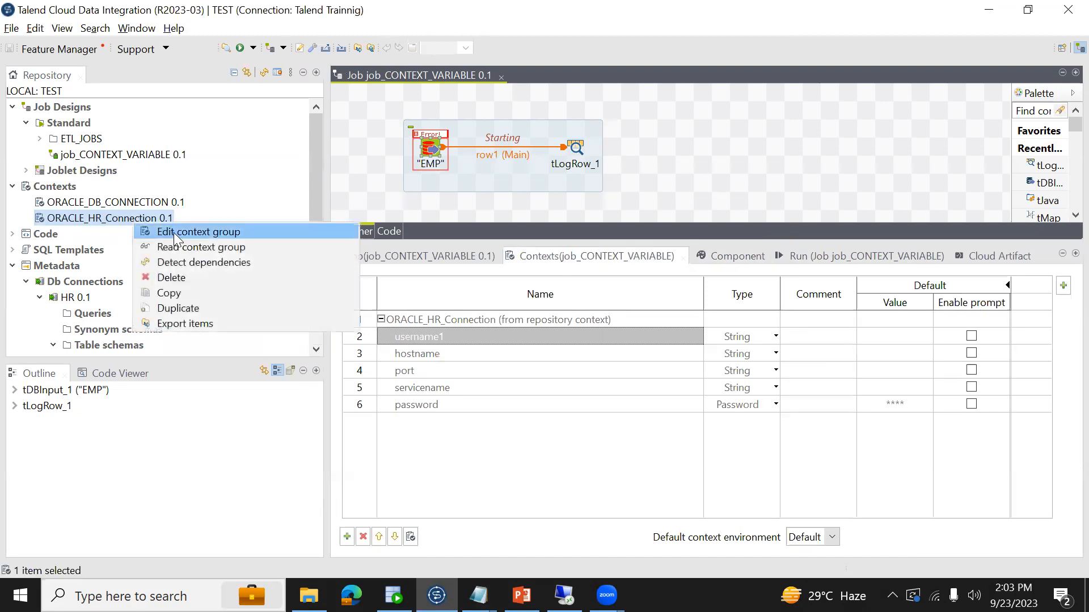
click(177, 234)
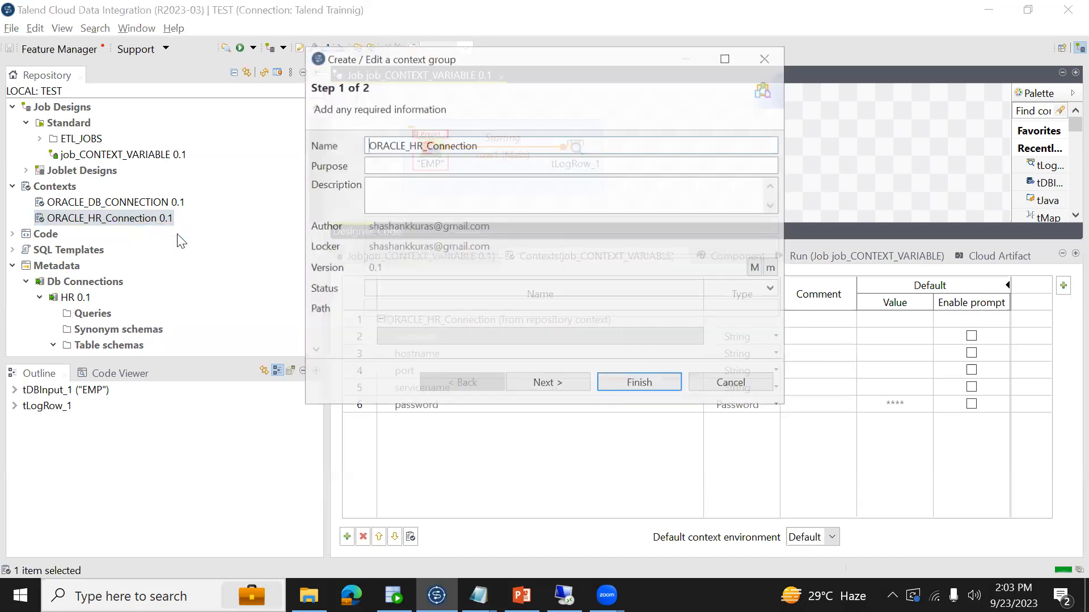
click(557, 381)
click(409, 193)
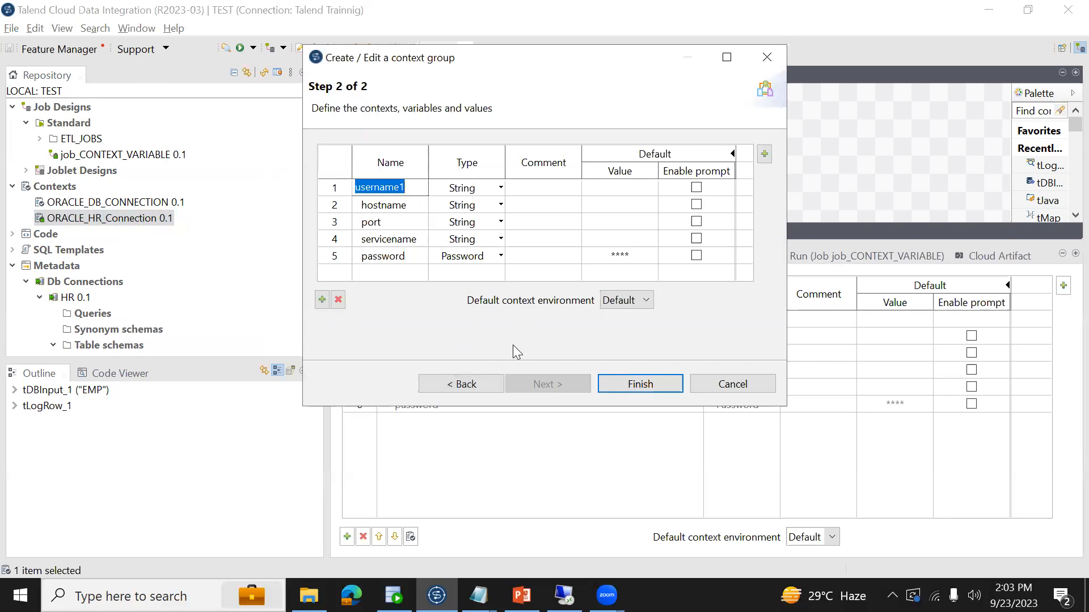
click(338, 300)
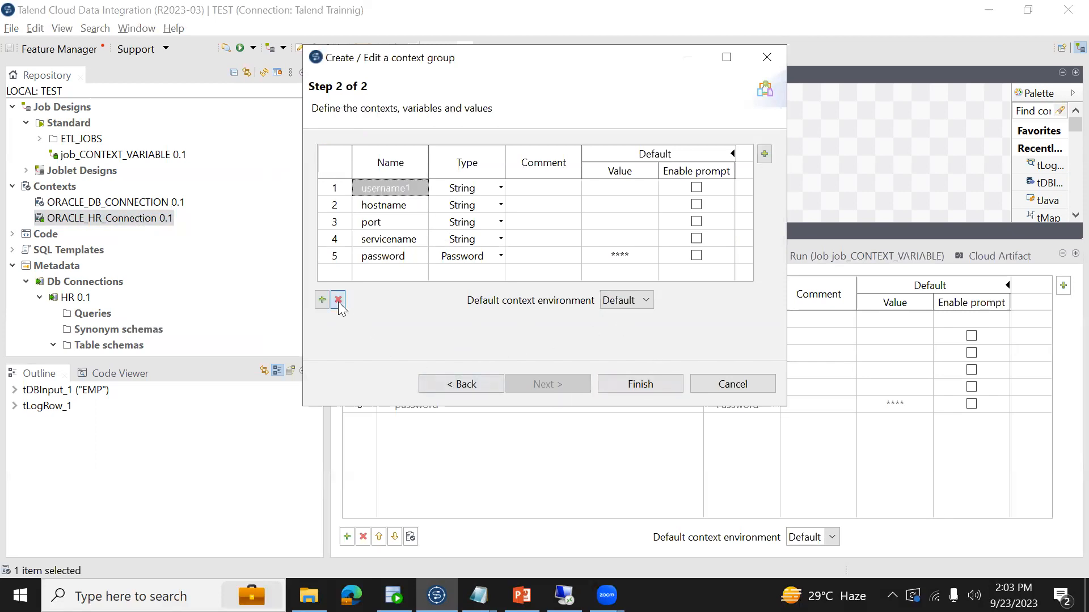
click(615, 386)
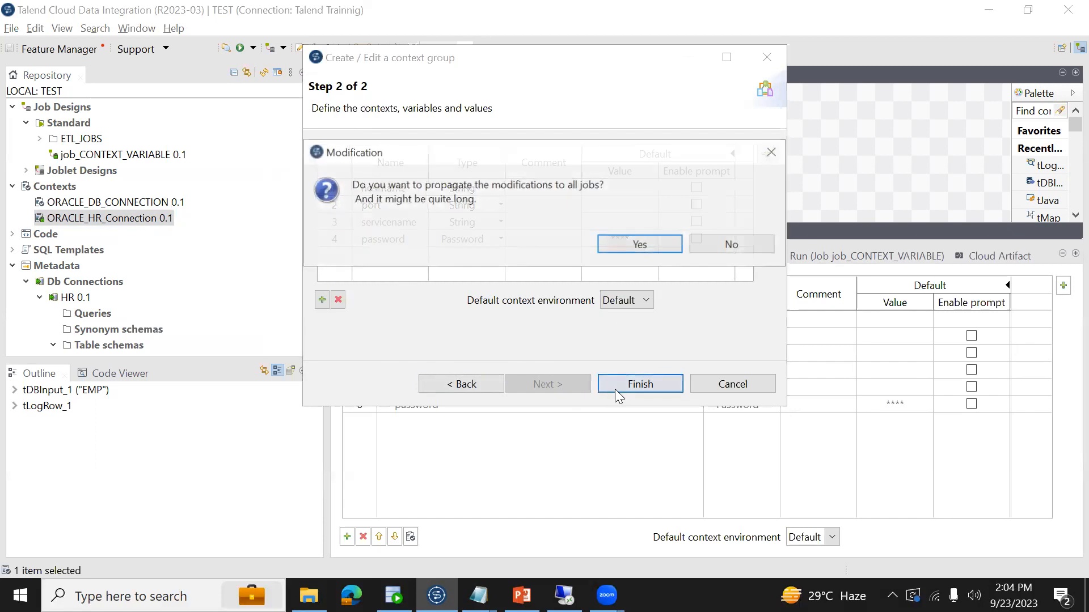
click(629, 244)
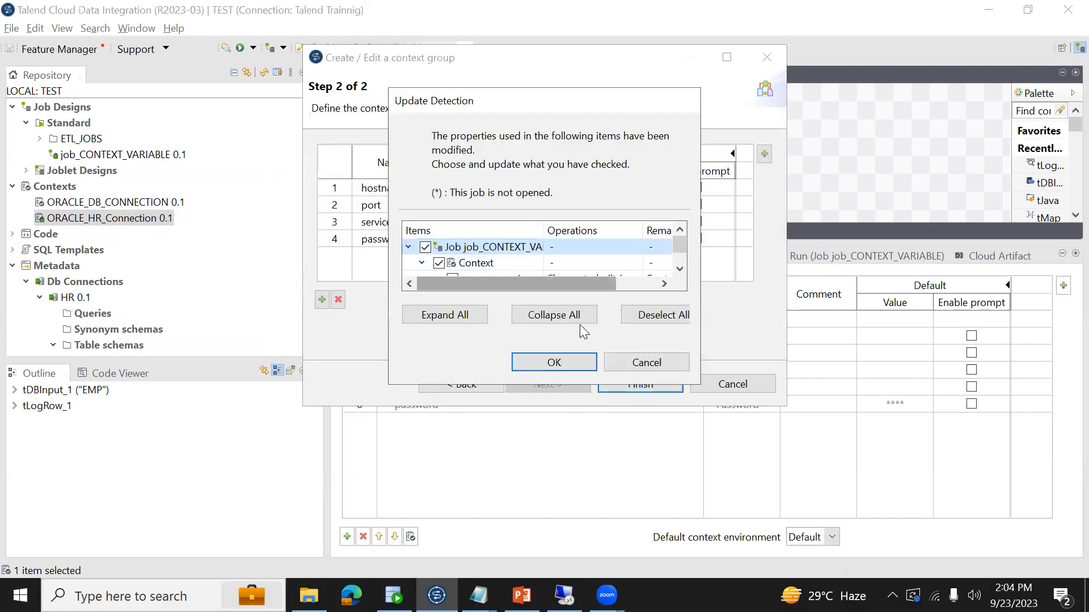
click(554, 363)
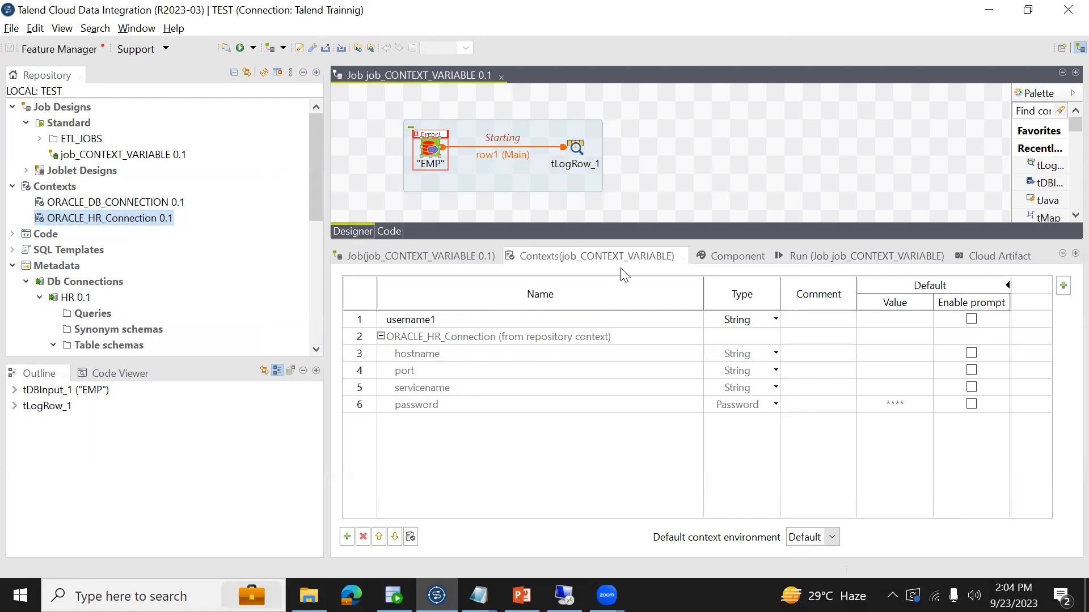
- Set the Database field of the "EMP" input component to BISAMPLE and save the job
click(432, 152)
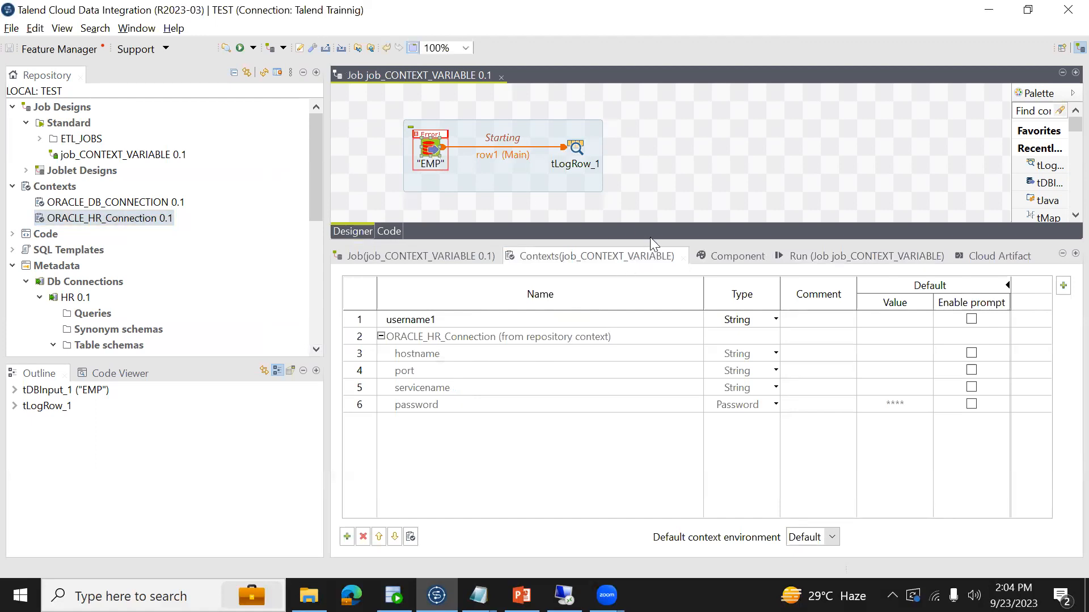
click(724, 259)
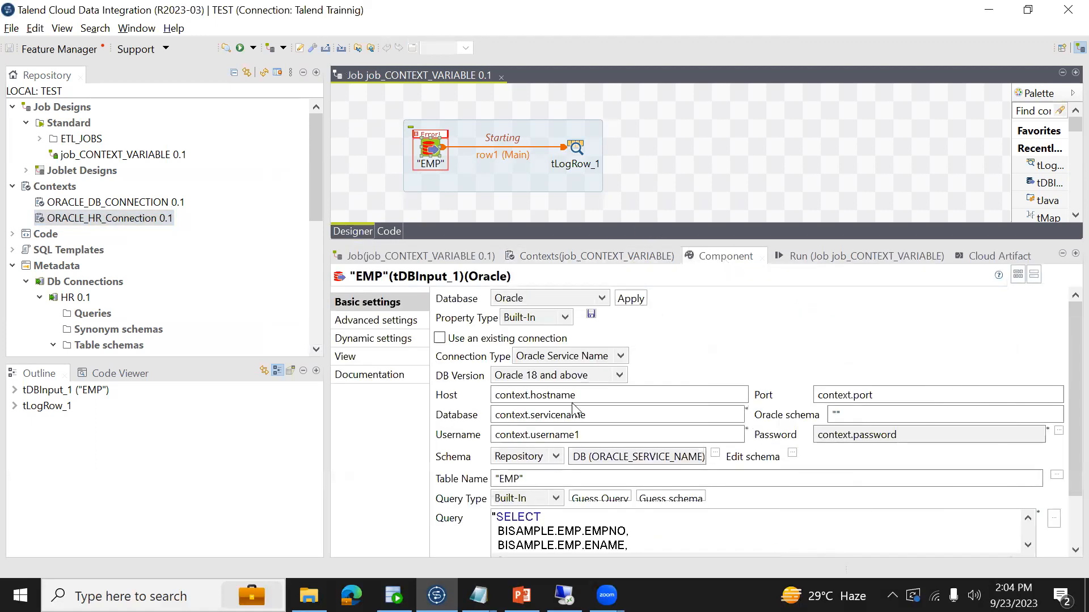
double_click(603, 416)
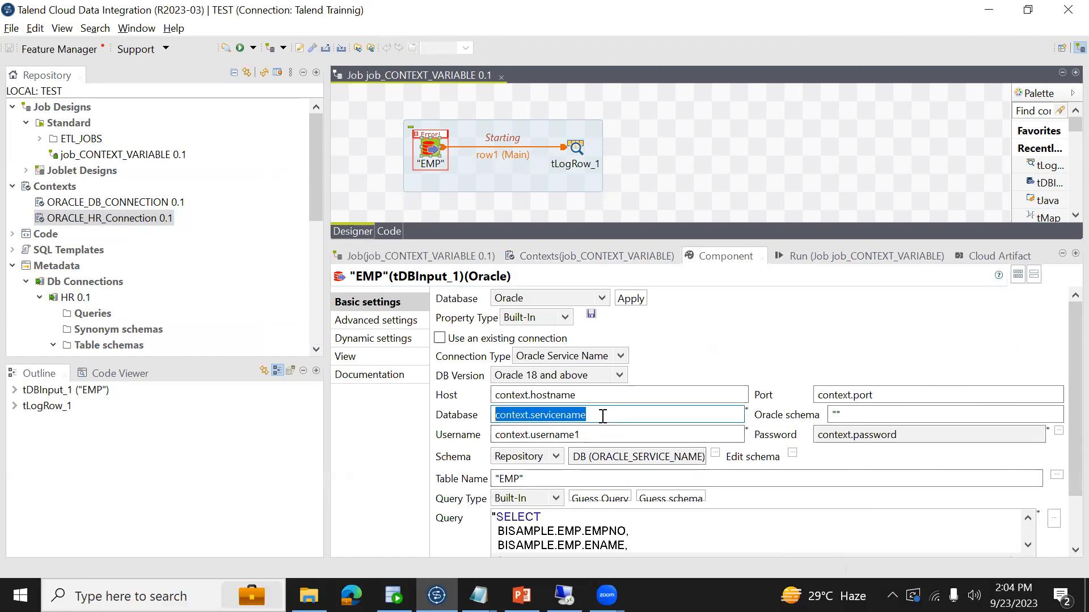
text(BISAMPLE)
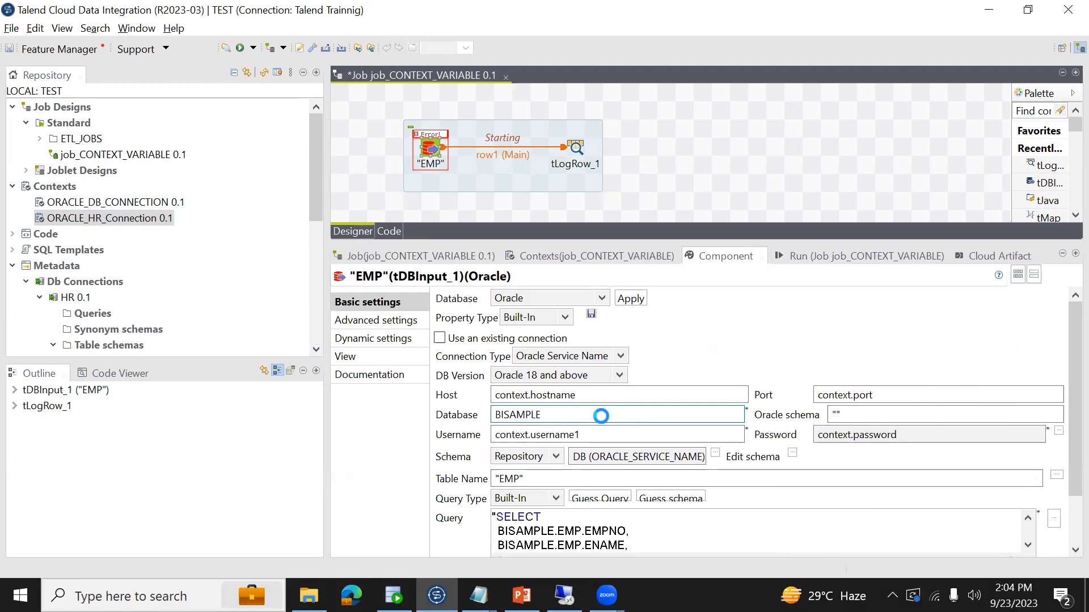
key(ctrl+s)
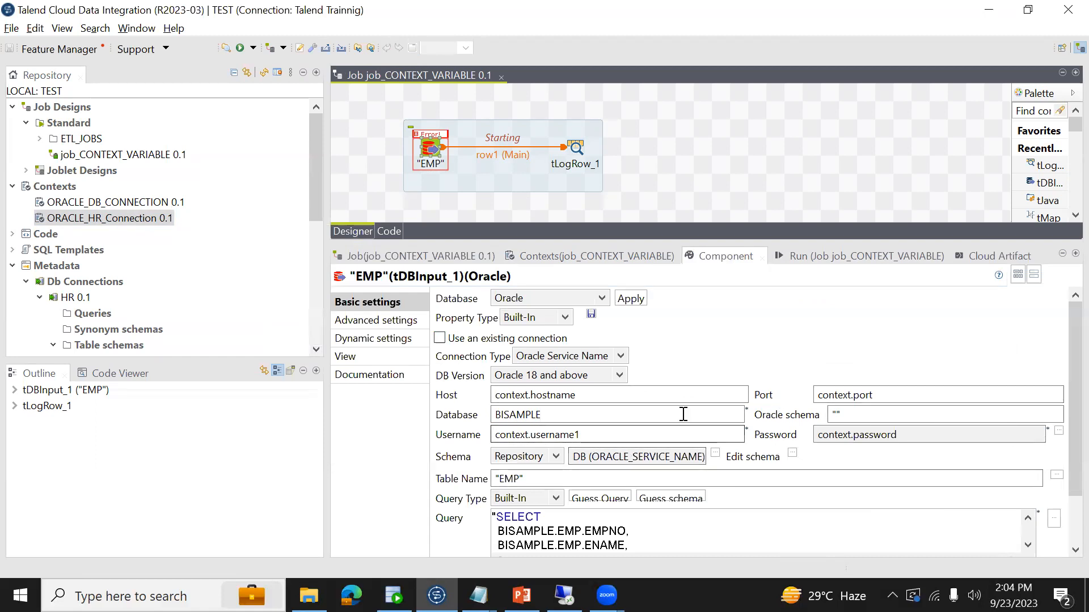
- Restore the Database field of the "EMP" input component to context.servicename
double_click(590, 414)
key(BackSpace)
text(context.servicename)
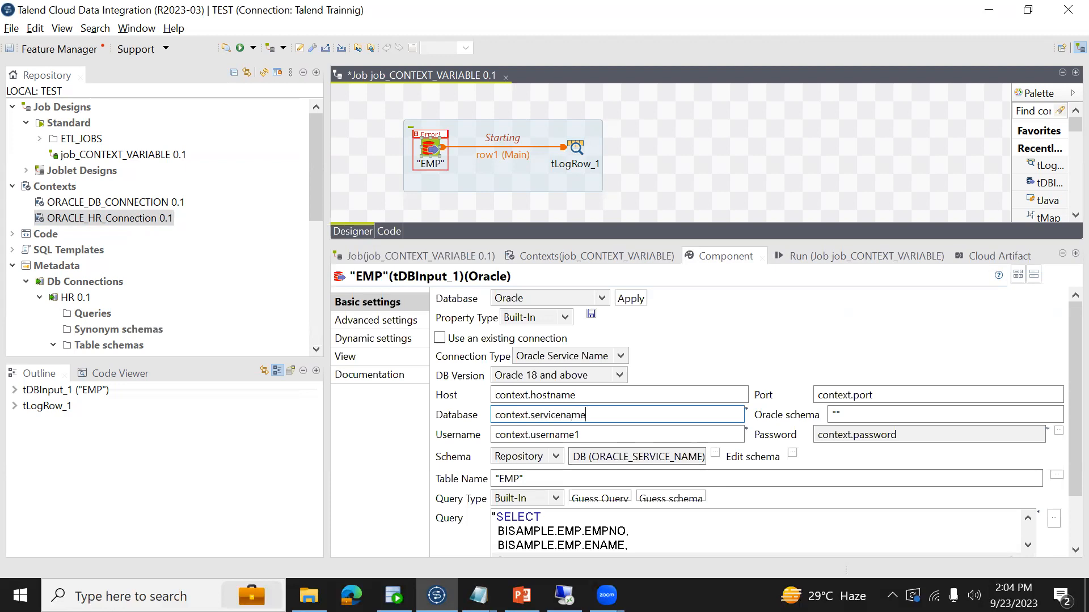
- Replace the Username of the "EMP" input component with BISAMPLE and save the job
click(613, 436)
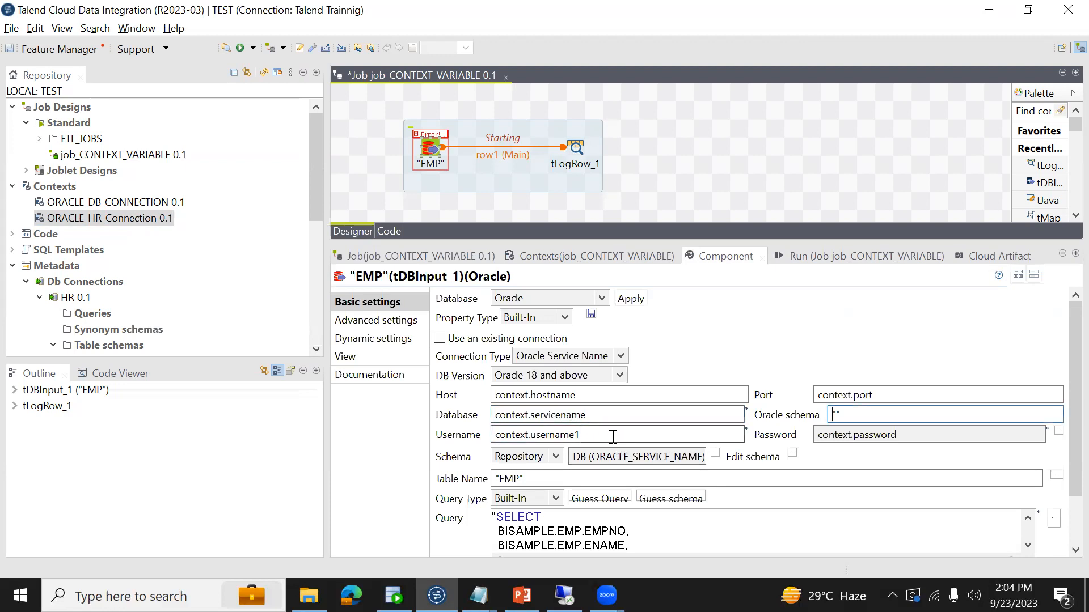
key(ctrl+a)
key(BackSpace)
text(BISAMPLE)
key(ctrl+s)
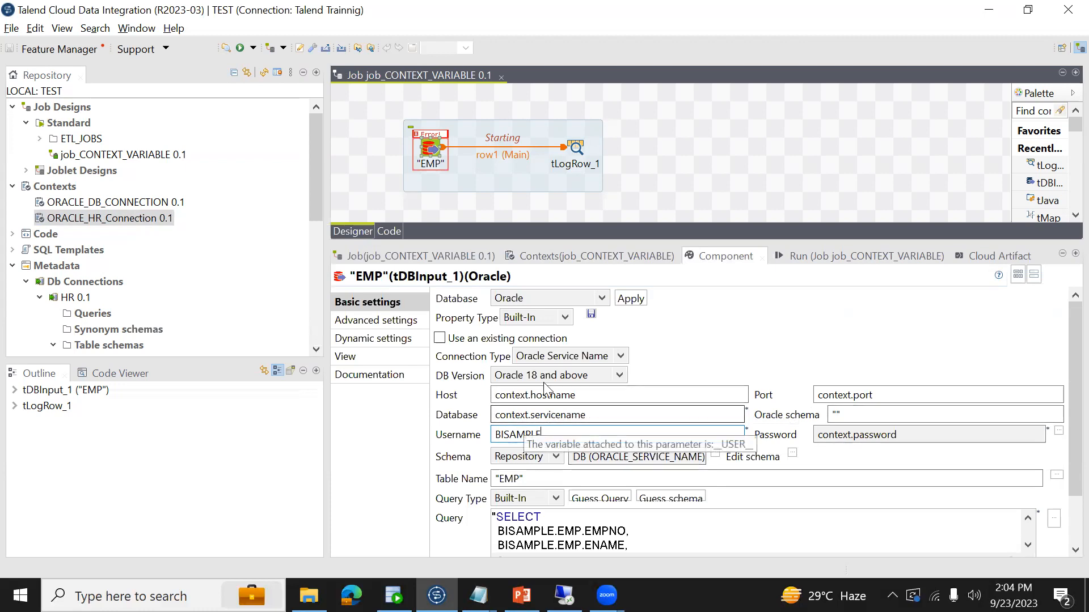
- Glance at the job's context variables and try to run job_CONTEXT_VARIABLE with the unquoted username
click(530, 256)
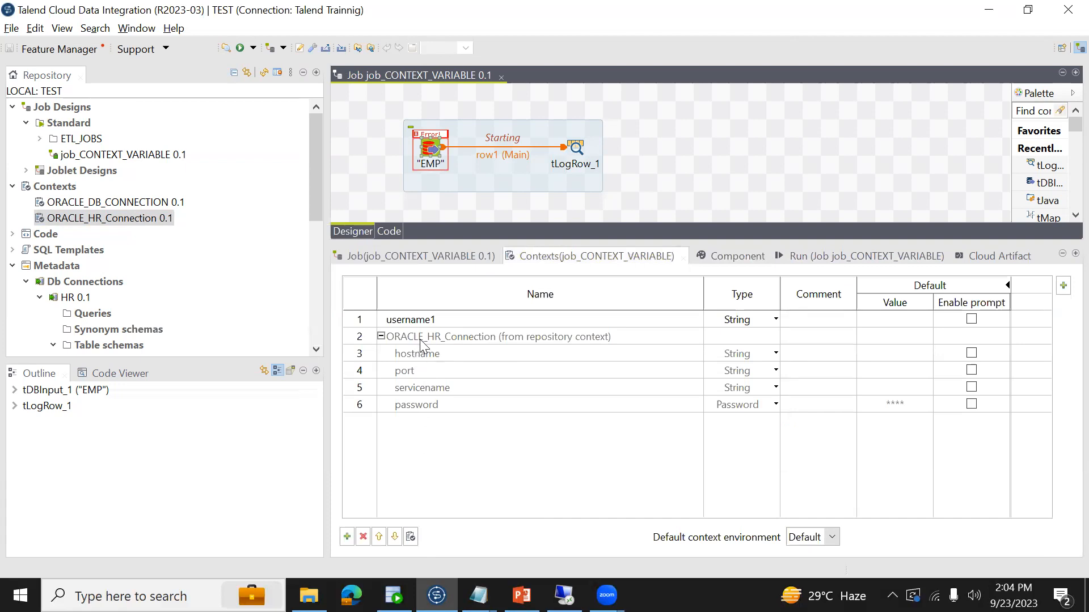
click(798, 256)
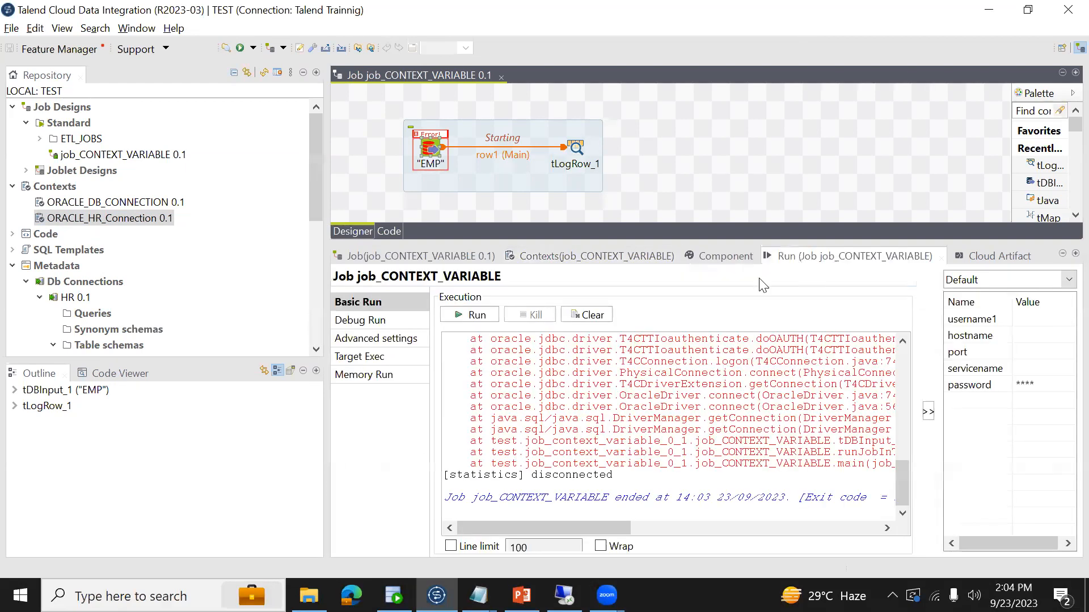
click(477, 316)
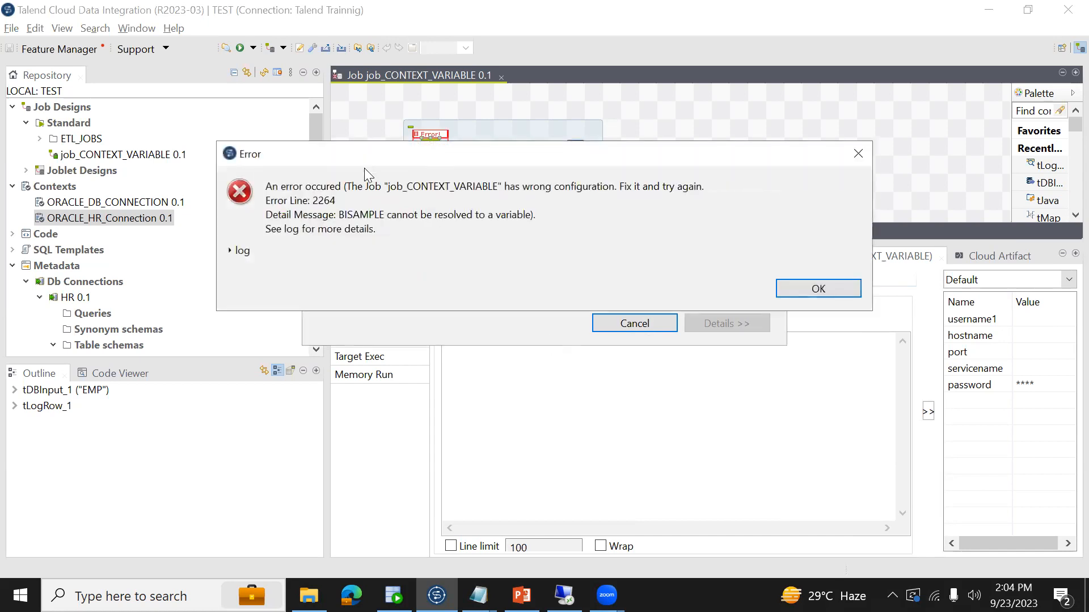
click(818, 288)
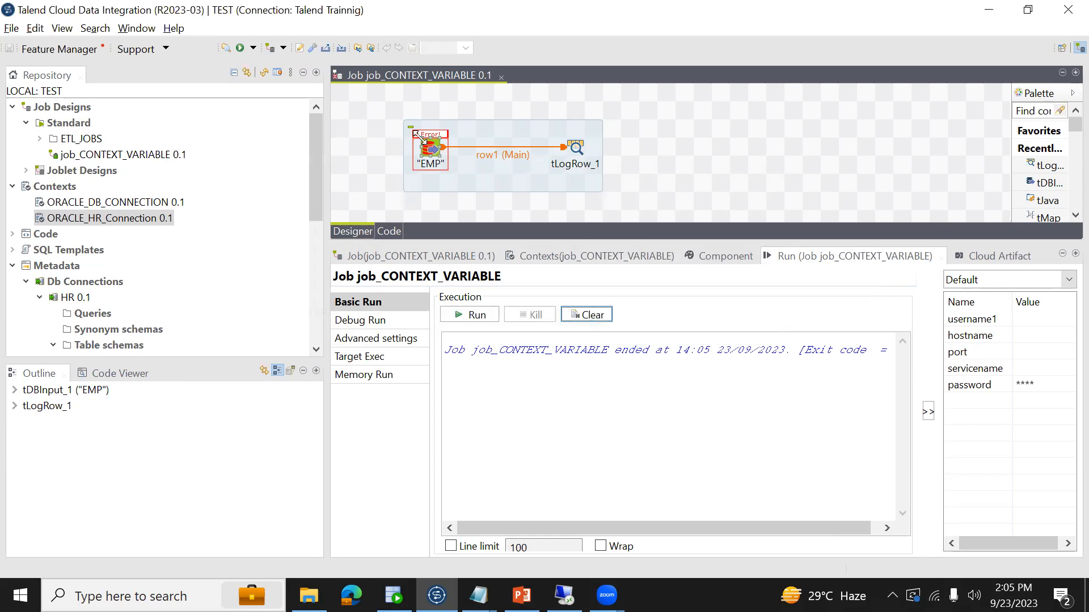
- Enclose the "EMP" component's BISAMPLE username in double quotes and save the job
click(431, 152)
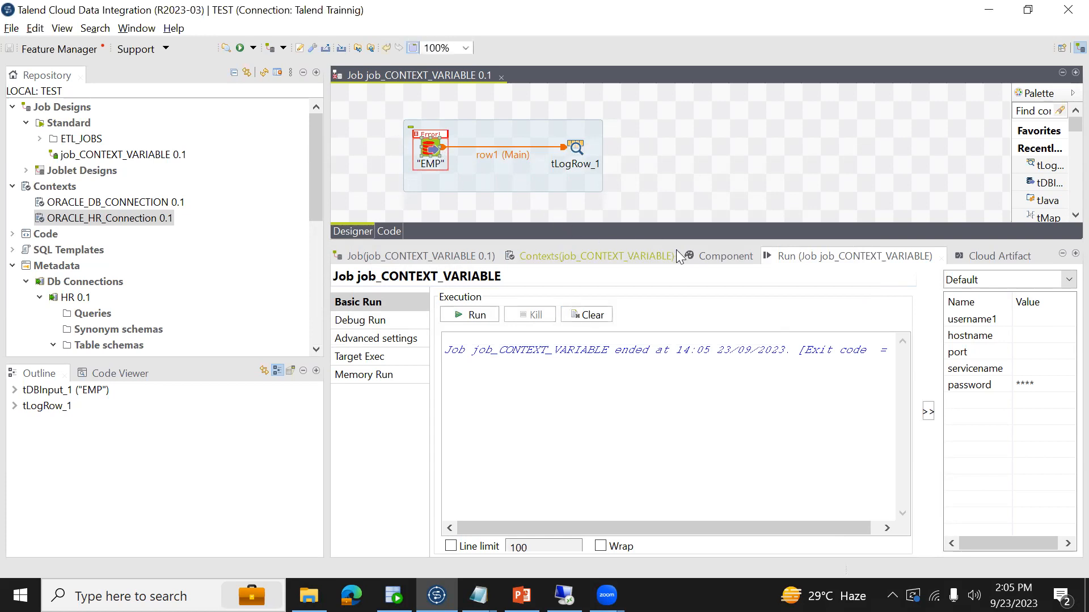
click(709, 259)
click(566, 439)
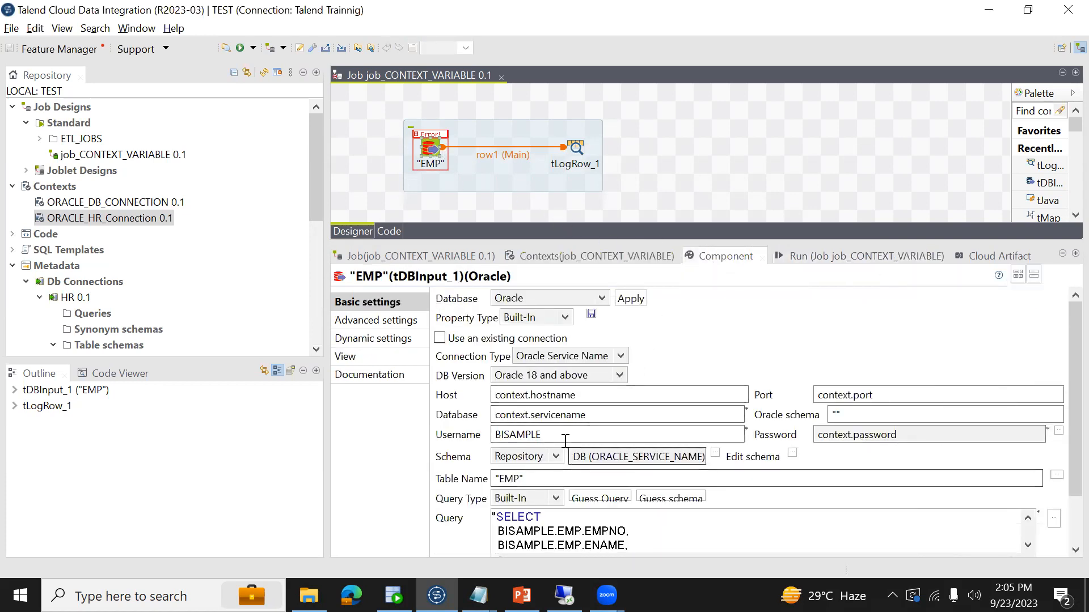
text(")
text(")
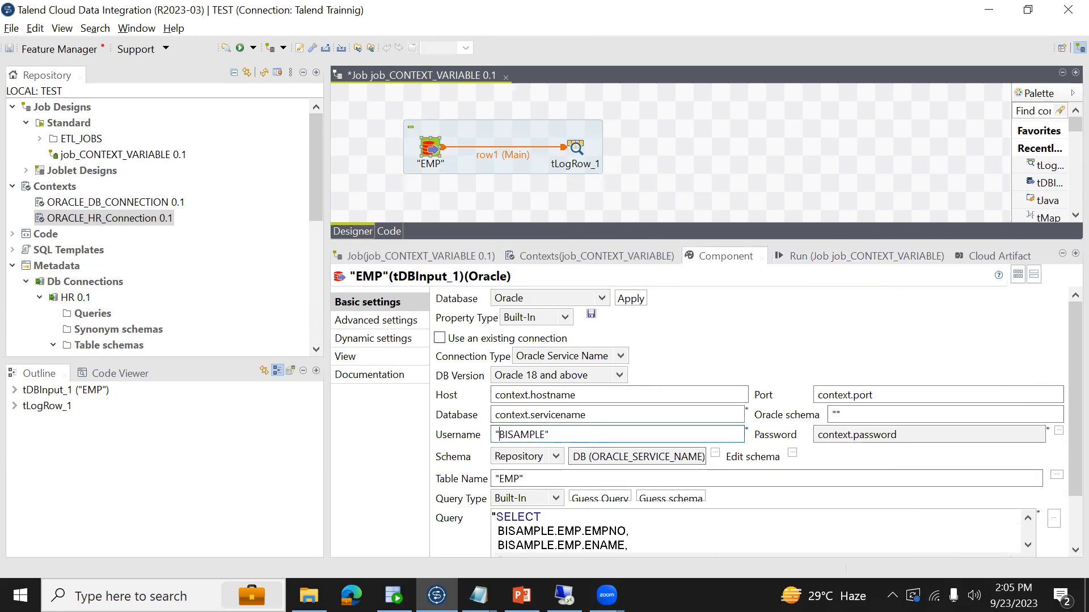
key(ctrl+s)
- Run job_CONTEXT_VARIABLE with the hard-coded, quoted username
click(816, 258)
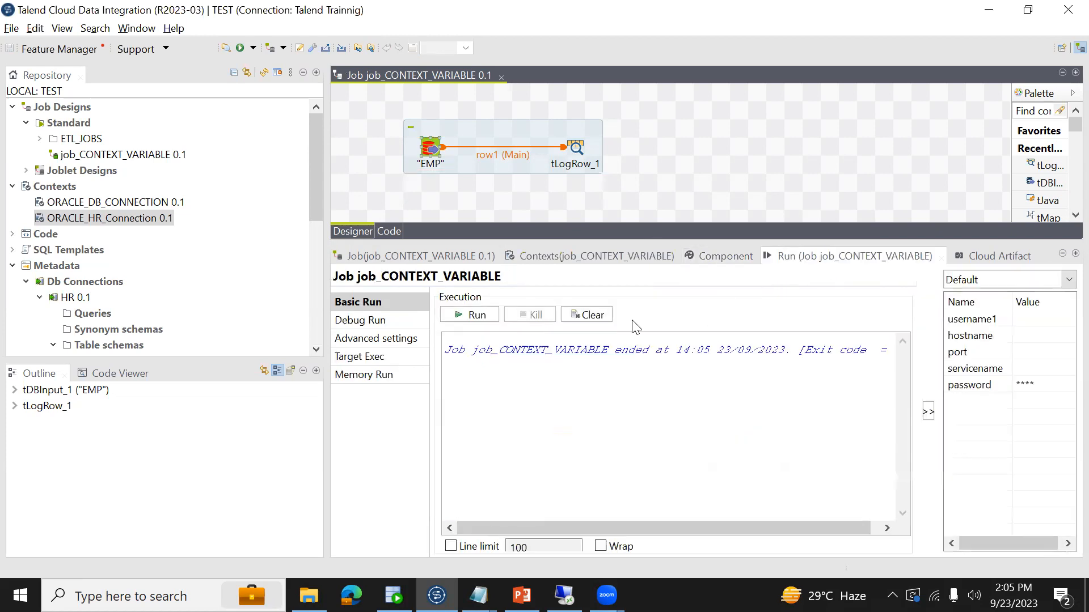
click(471, 315)
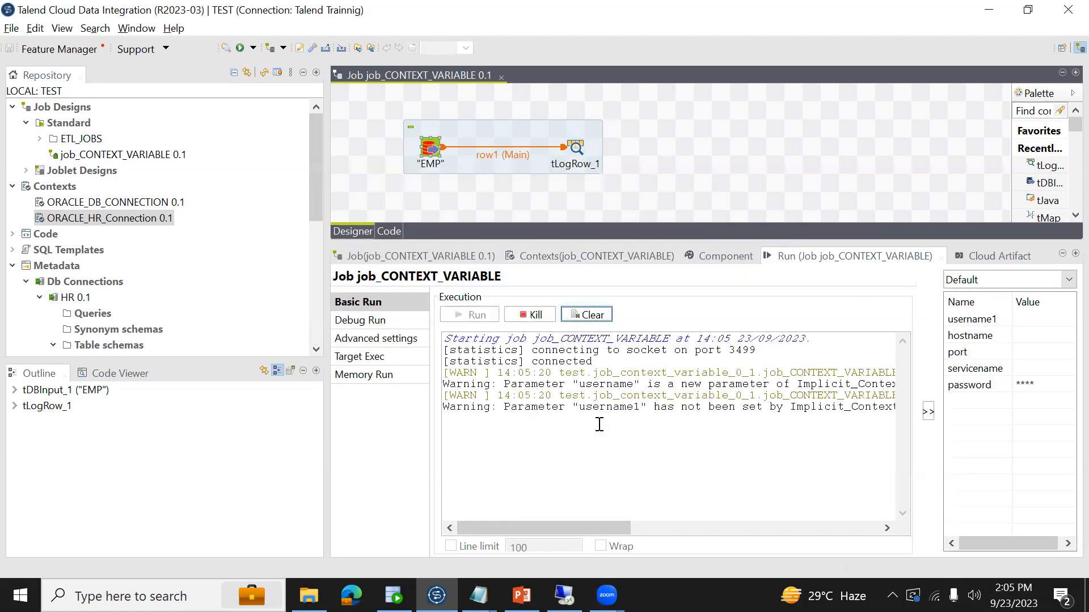
click(698, 434)
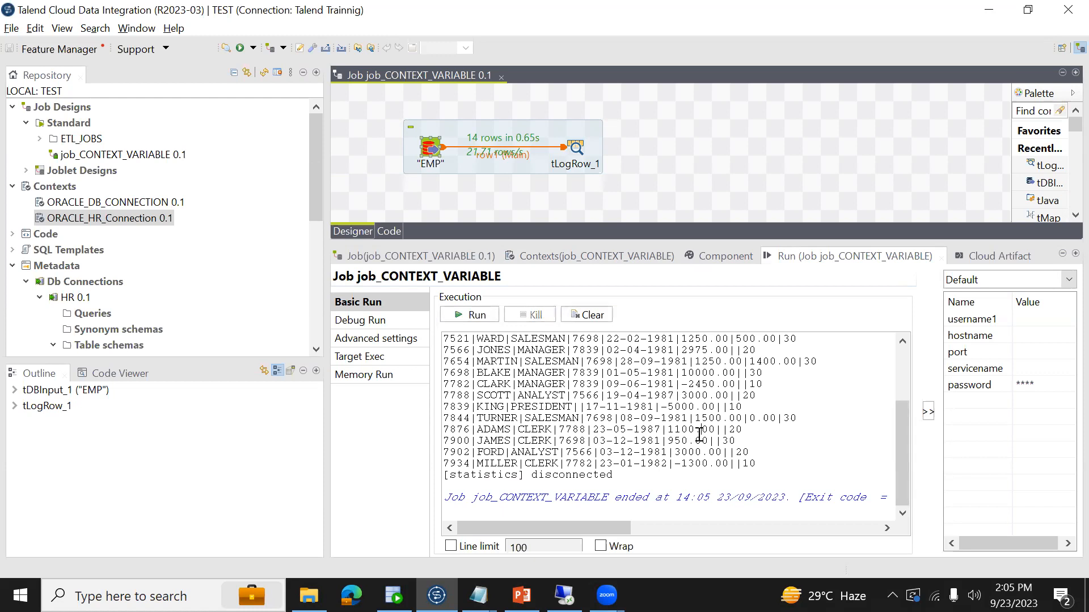
- Compare the "username" parameter warning in the run output with the username key in Database_Connection_Details.txt
scroll(698, 435, up, 3)
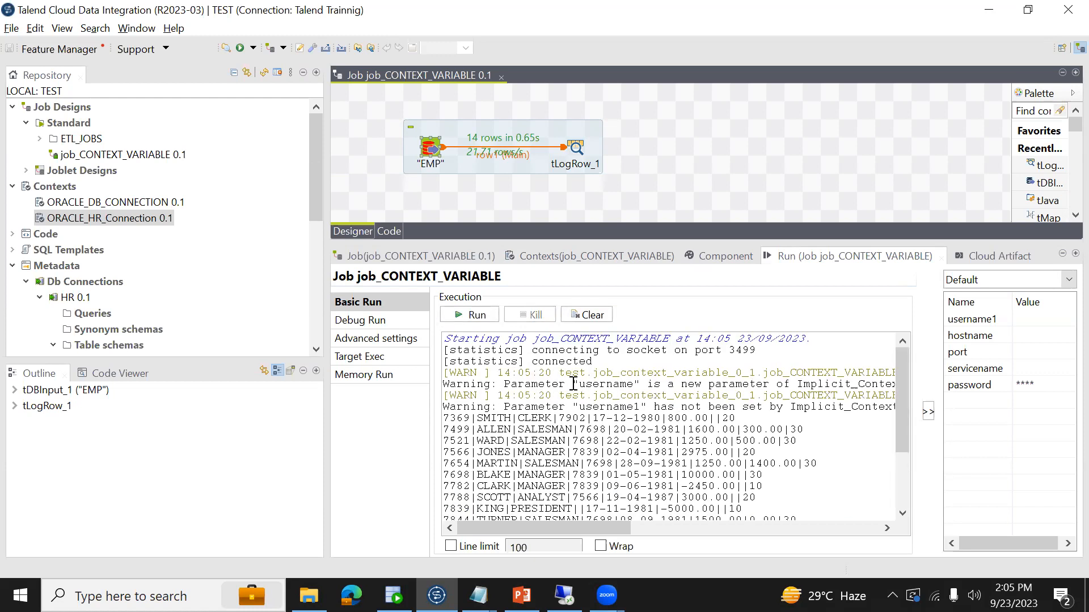
drag(574, 384, 646, 387)
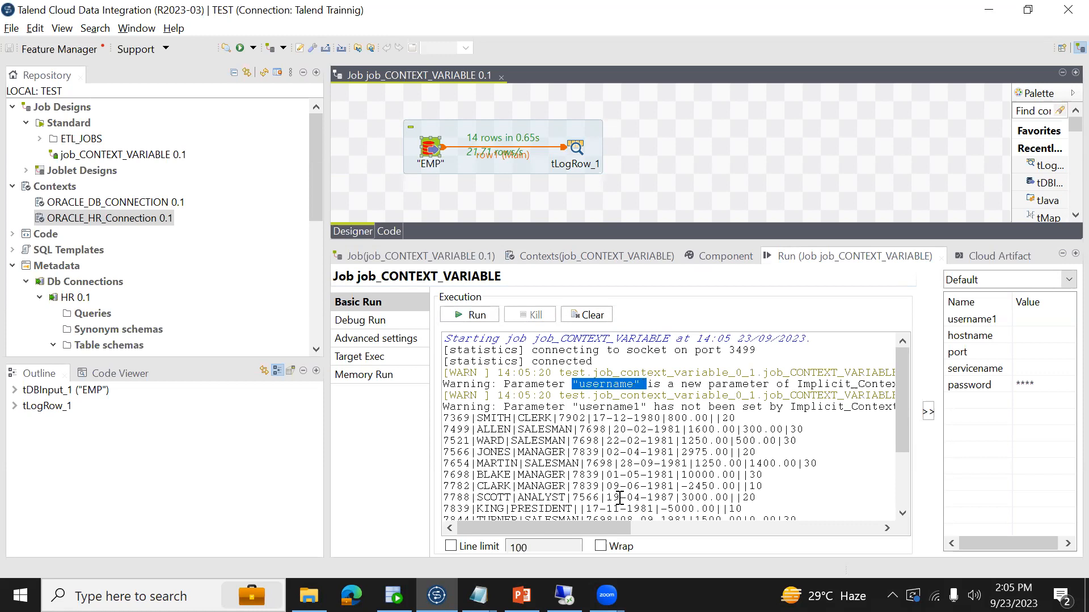
drag(597, 527, 569, 547)
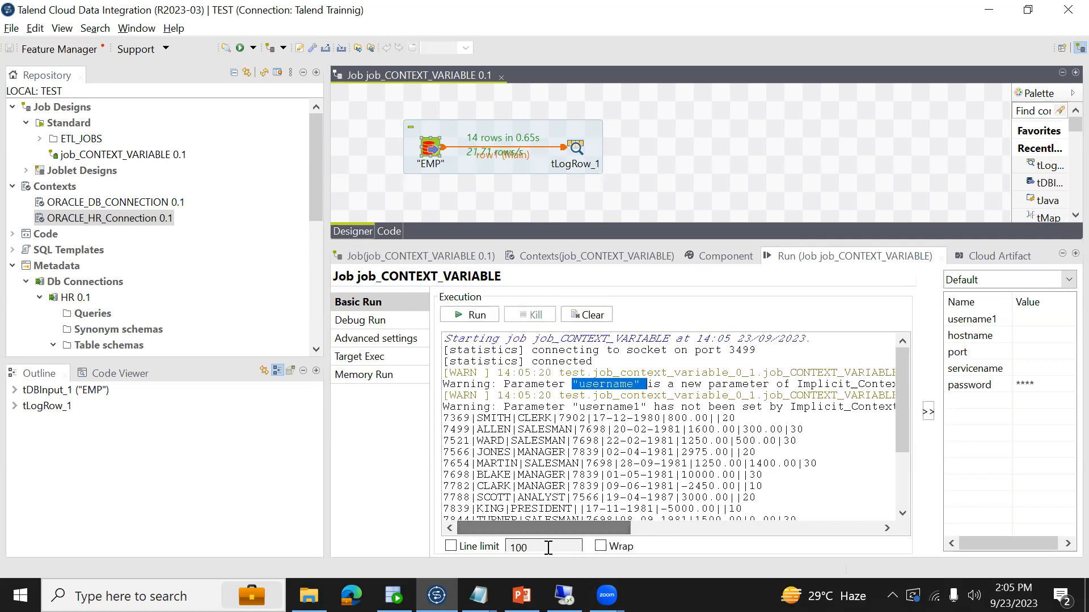
key(alt+Tab)
key(alt+Tab)
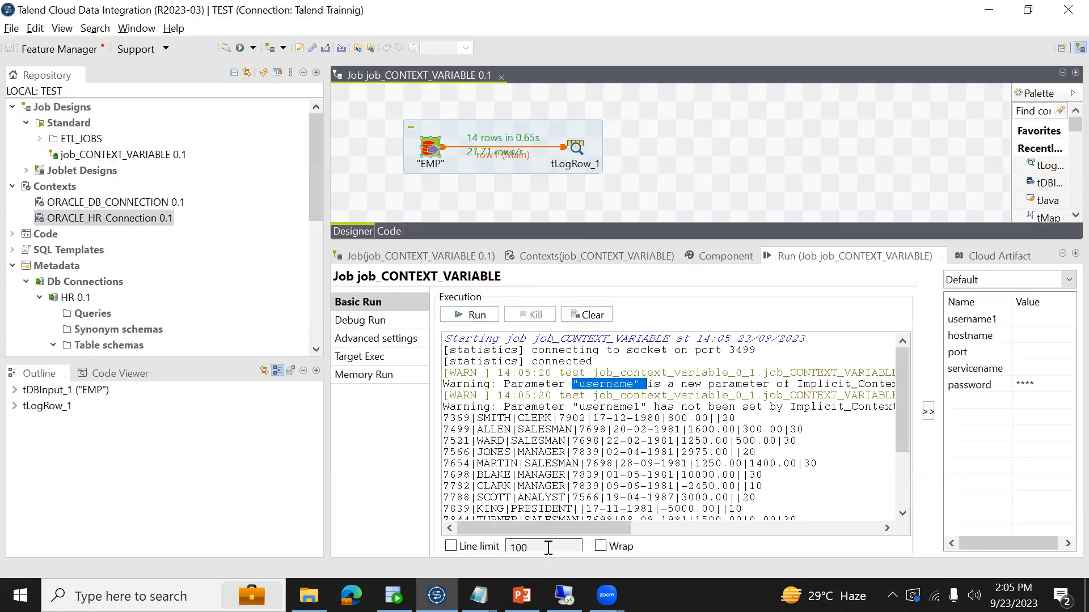
key(alt+Tab)
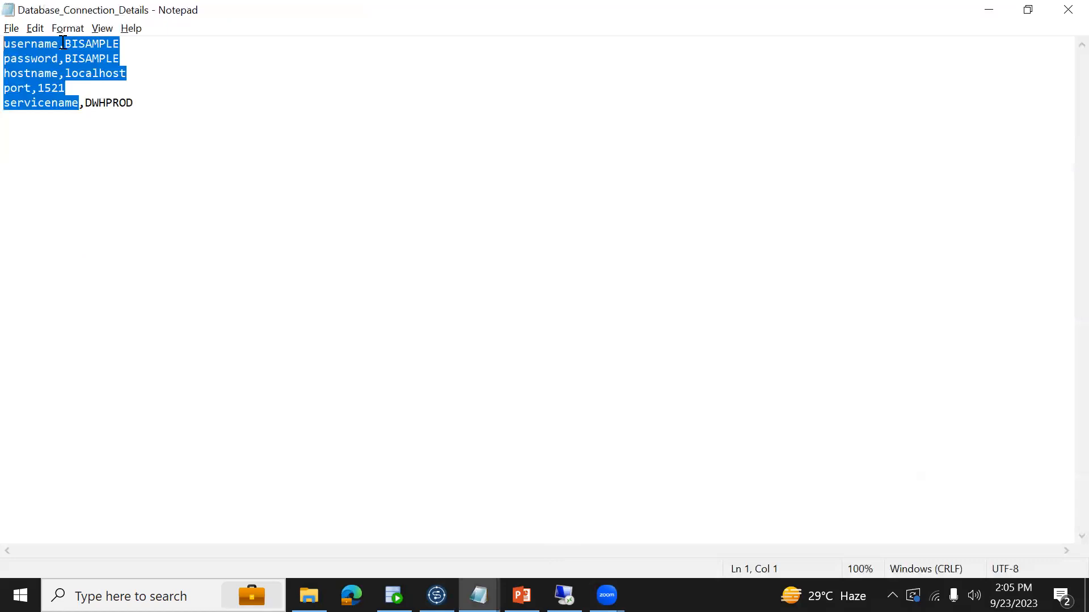
drag(59, 43, 4, 44)
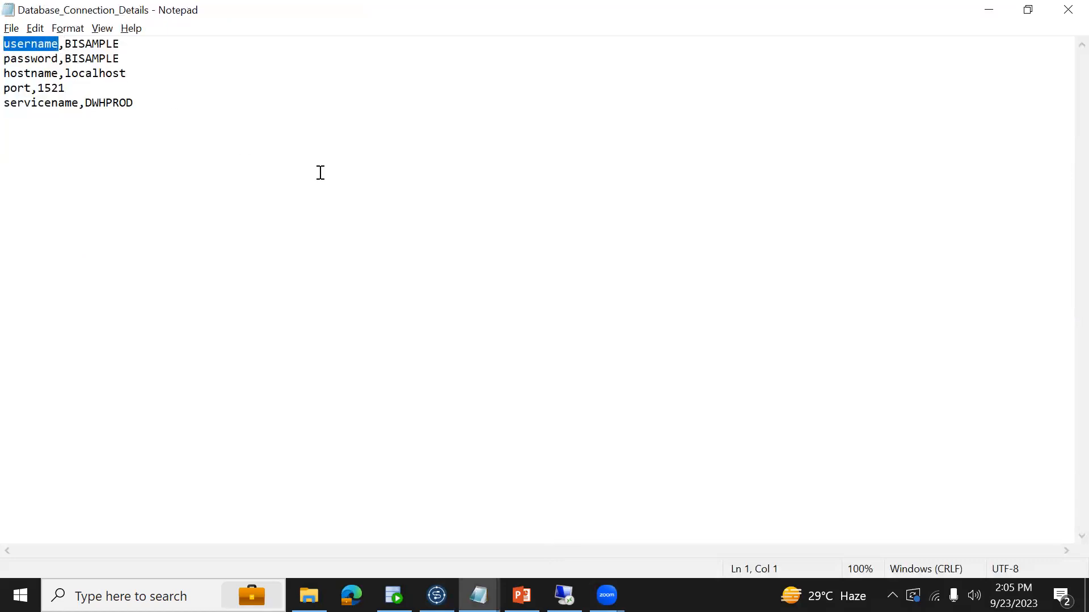
key(alt+Tab)
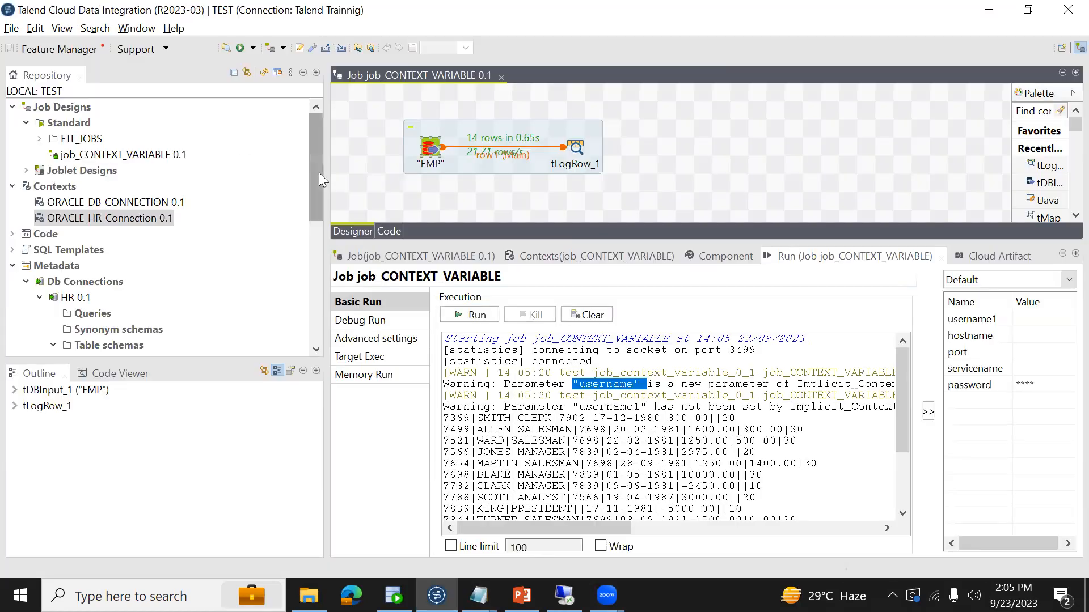
- Compare the job's context variables with the servicename and hostname entries in the text file, and return to the run output
click(565, 258)
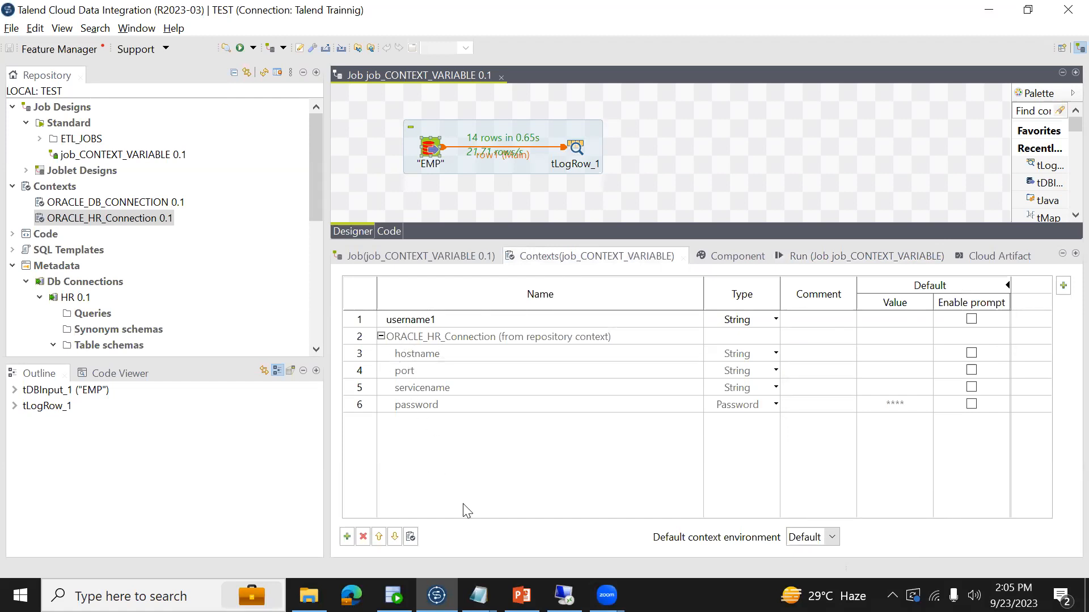
key(alt+Tab)
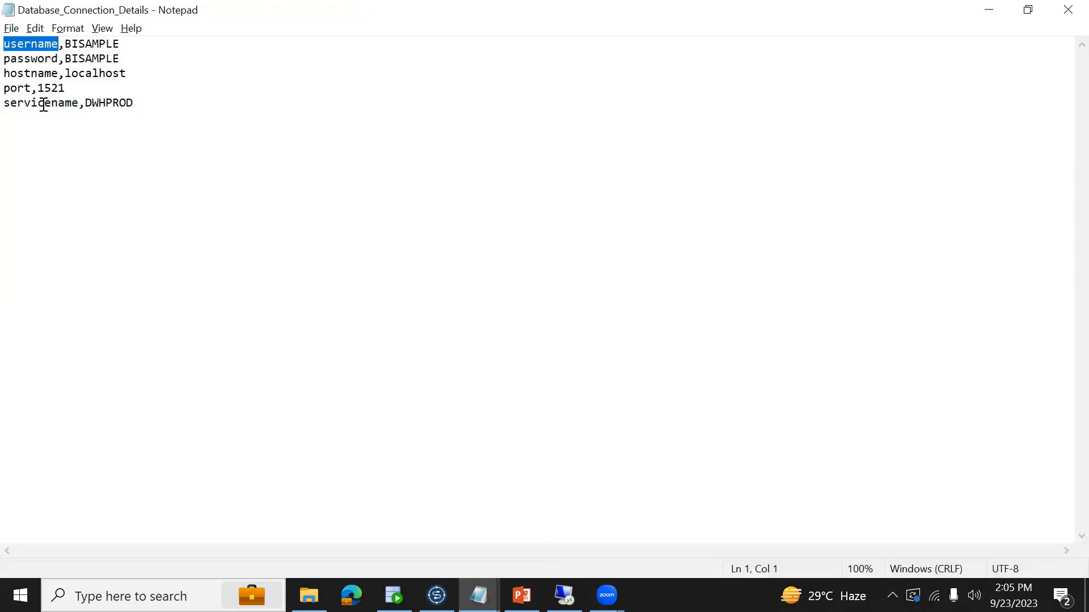
drag(79, 103, 3, 103)
key(alt+Tab)
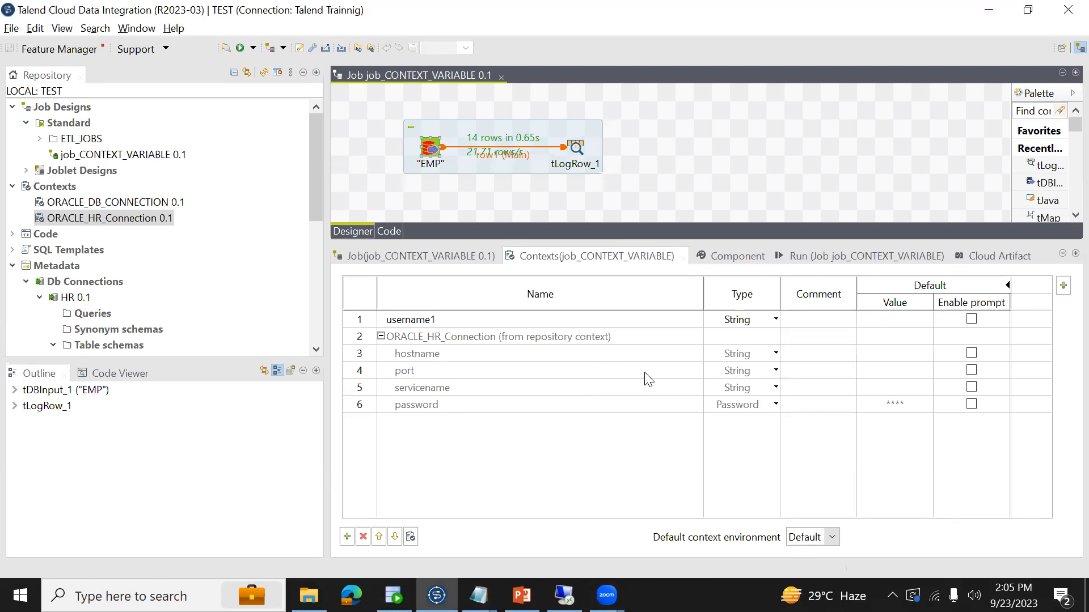
click(446, 355)
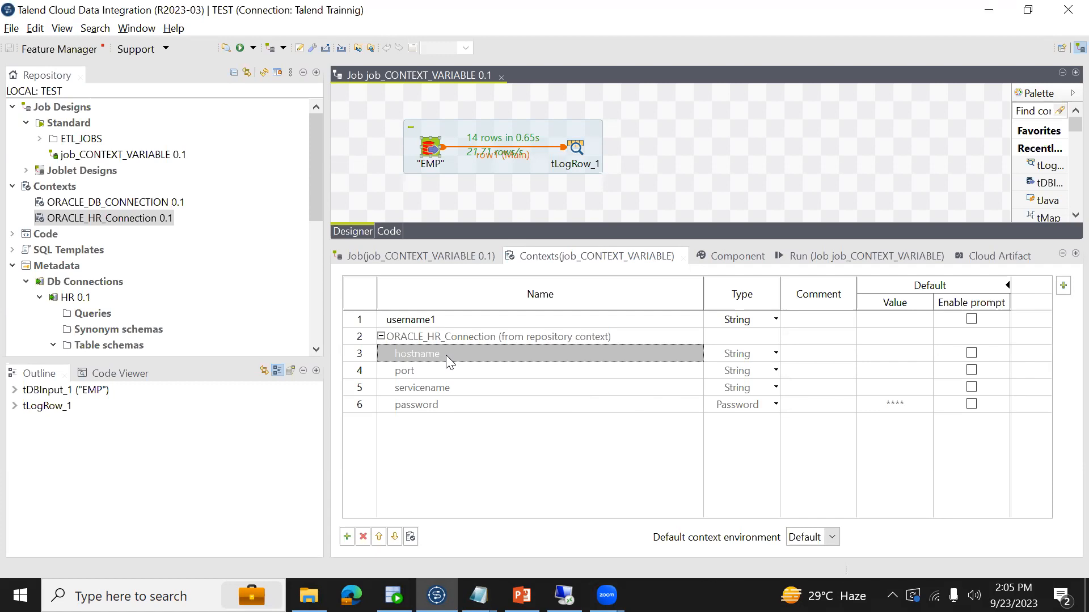
key(alt+Tab)
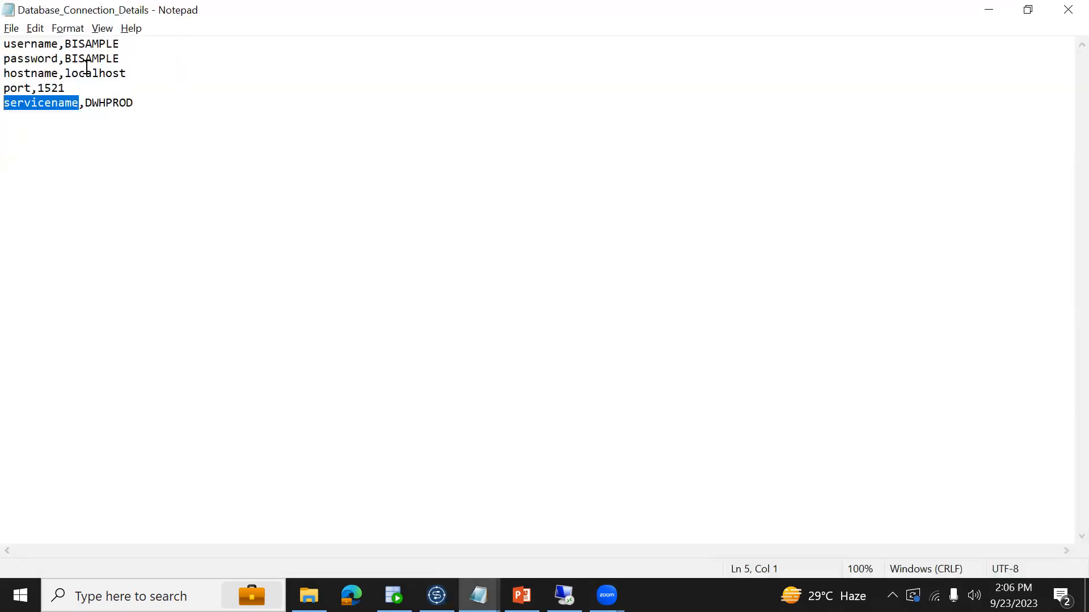
drag(65, 76, 149, 78)
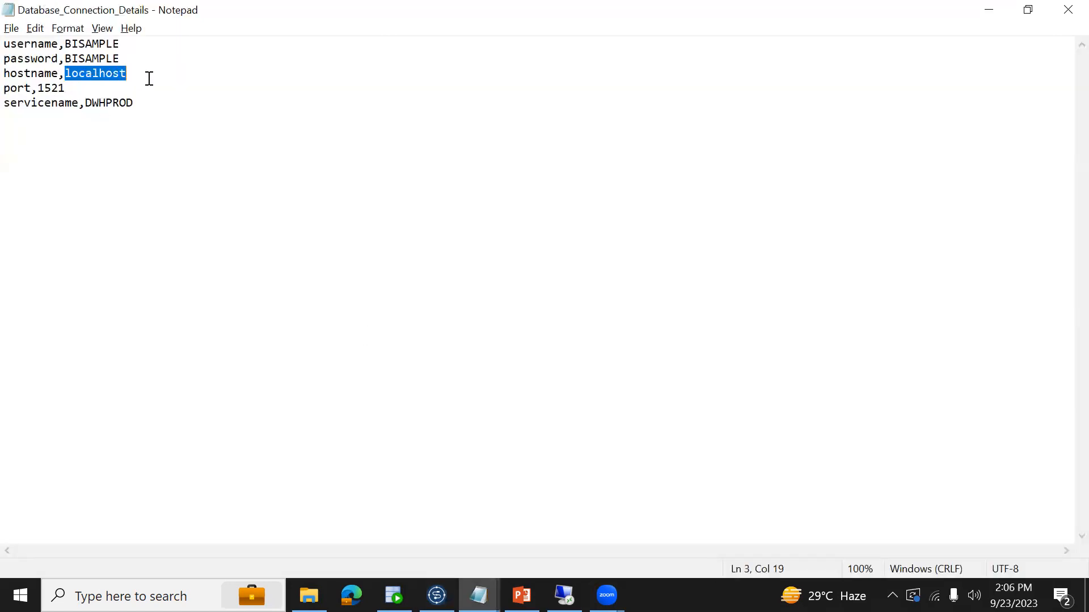
key(alt+Tab)
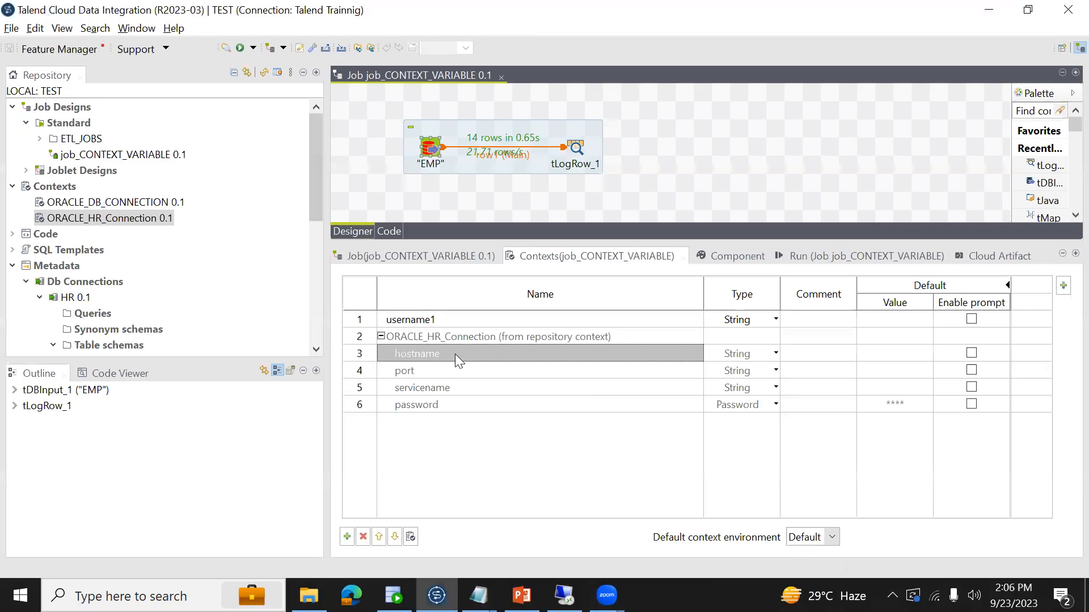
key(alt+Tab)
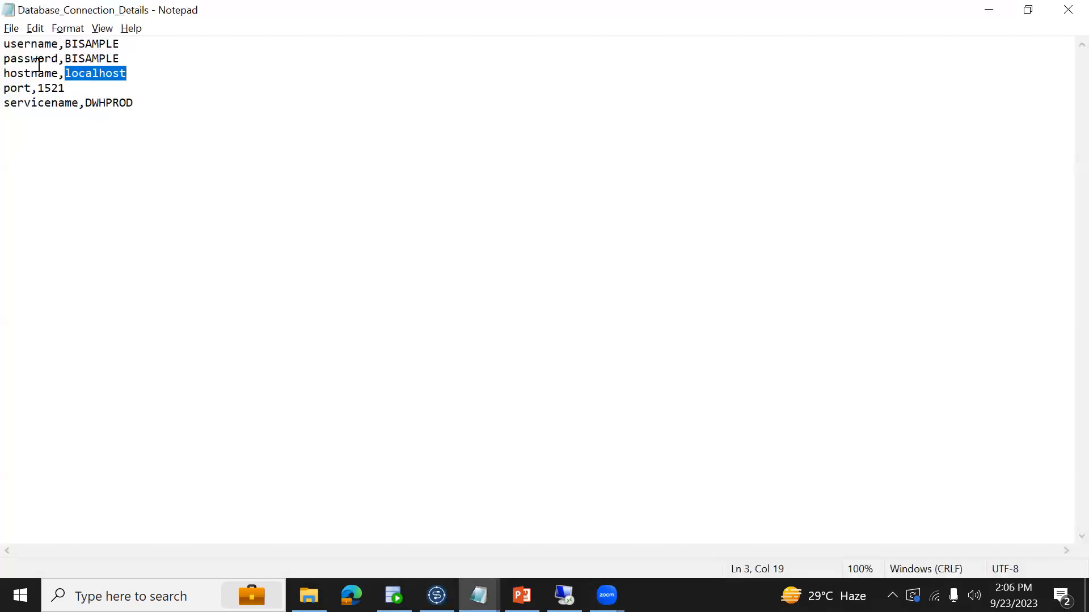
key(alt+Tab)
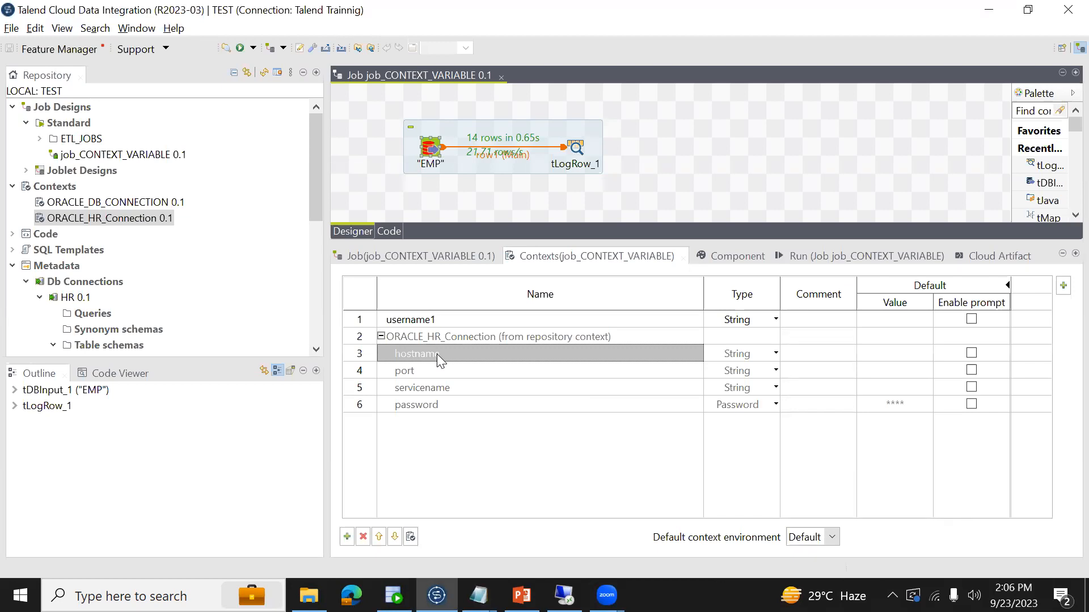
click(805, 255)
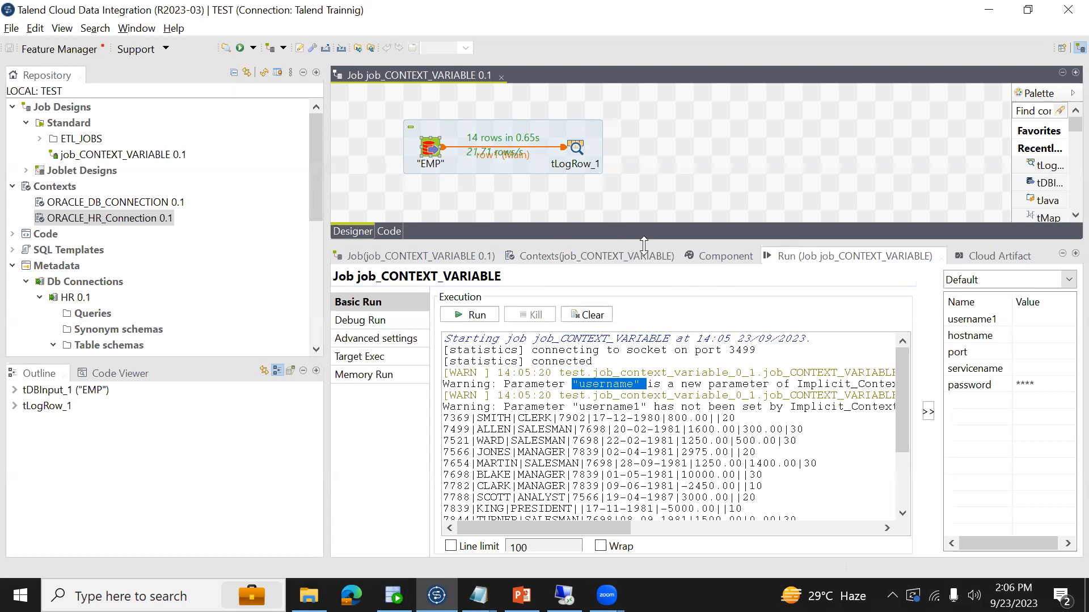
- Check the "EMP" component's connection fields, and open the project's implicit context load settings
click(714, 261)
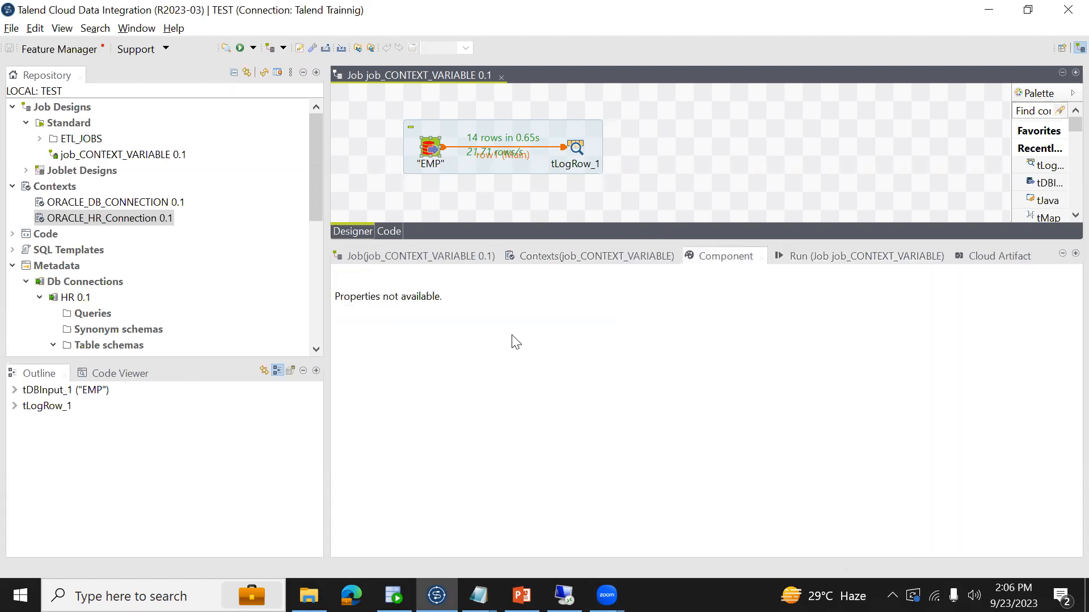
click(431, 146)
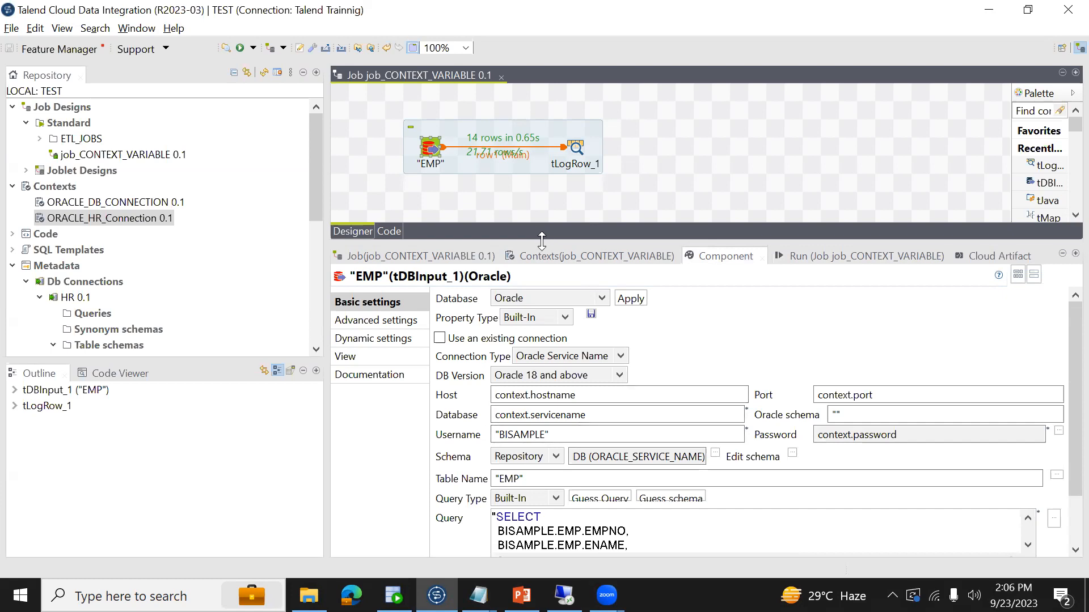
drag(542, 240, 542, 272)
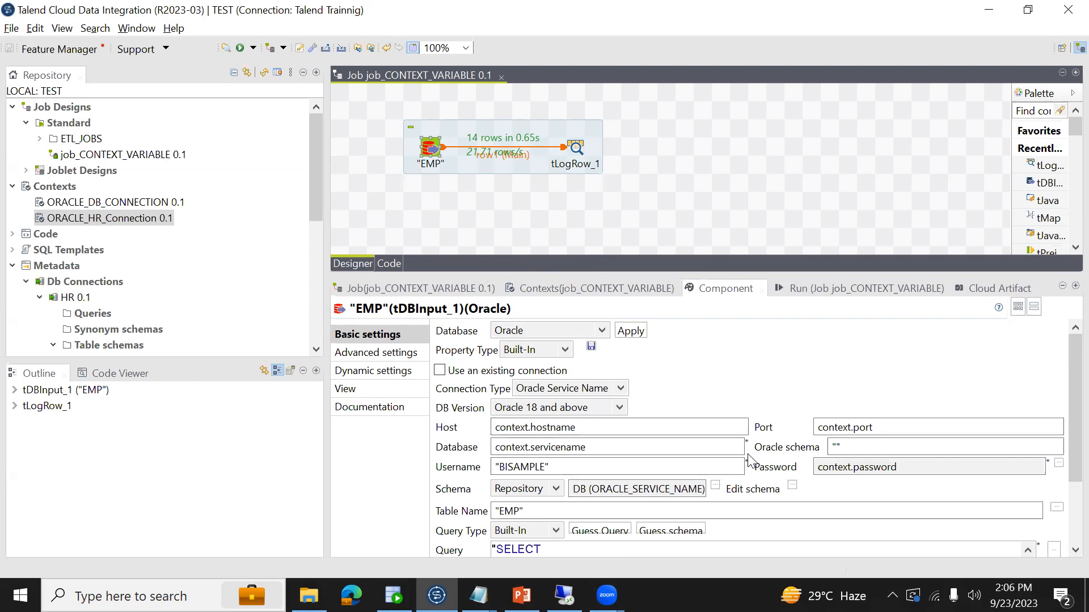
click(9, 31)
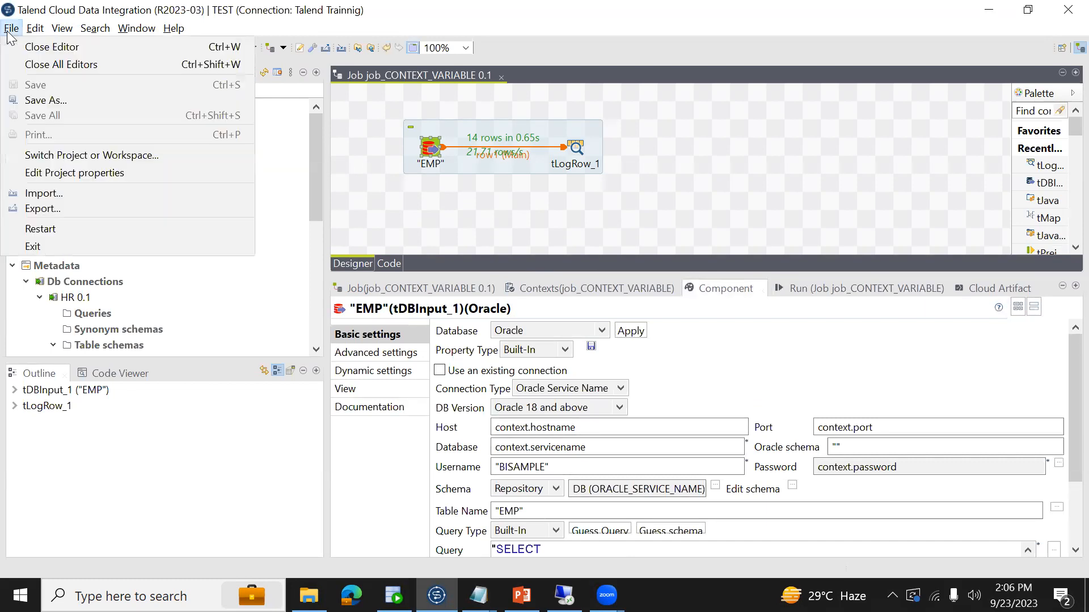
click(55, 173)
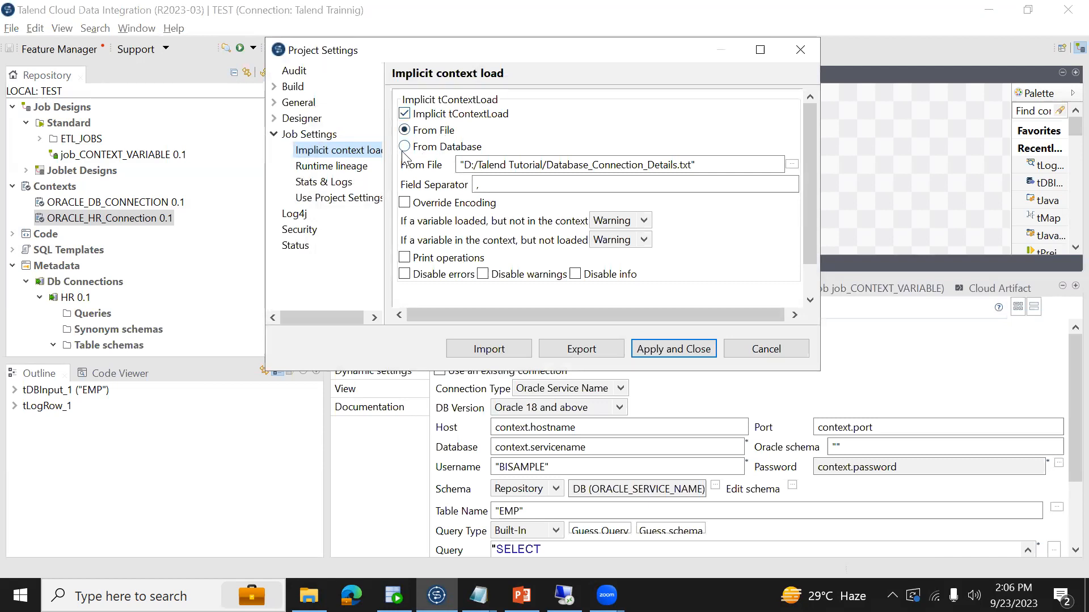
- Switch to Oracle SQL Developer and rerun the query "select * from etl_context_variables"
click(394, 595)
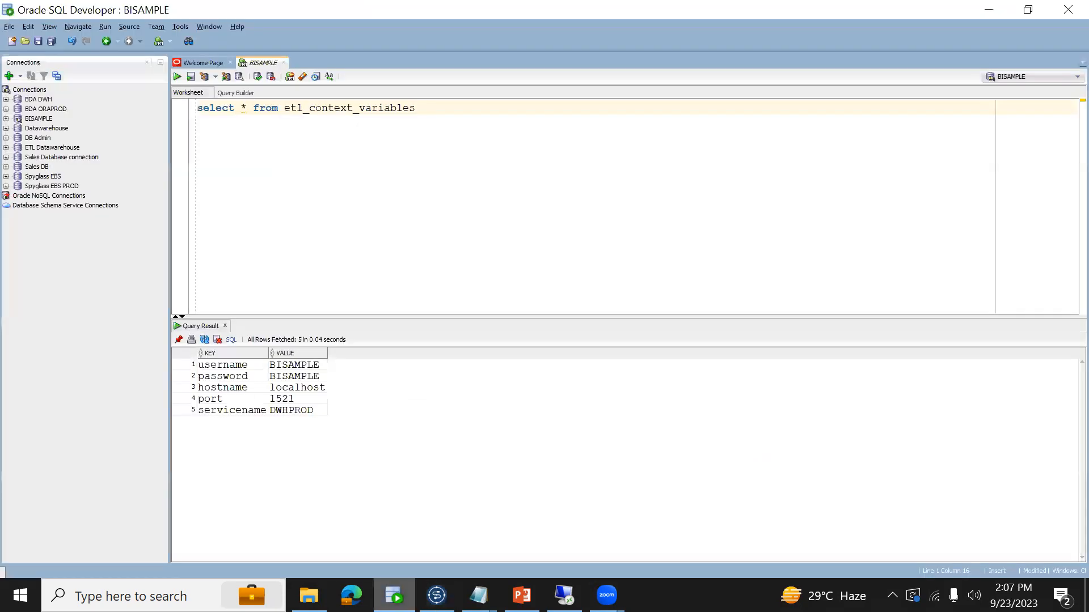
click(444, 109)
key(BackSpace)
key(ctrl+Return)
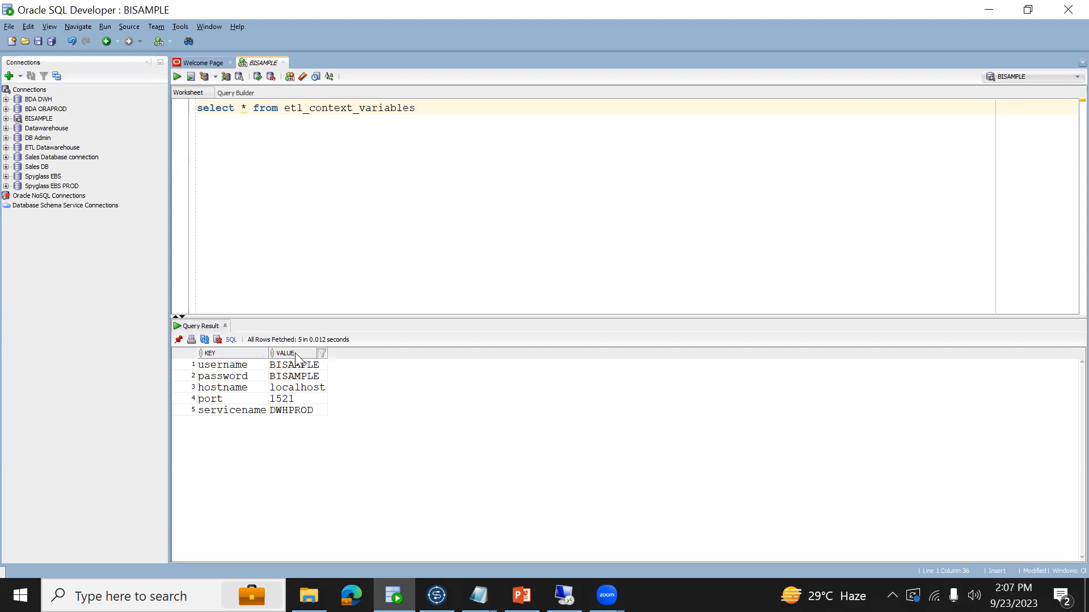
key(alt+Tab)
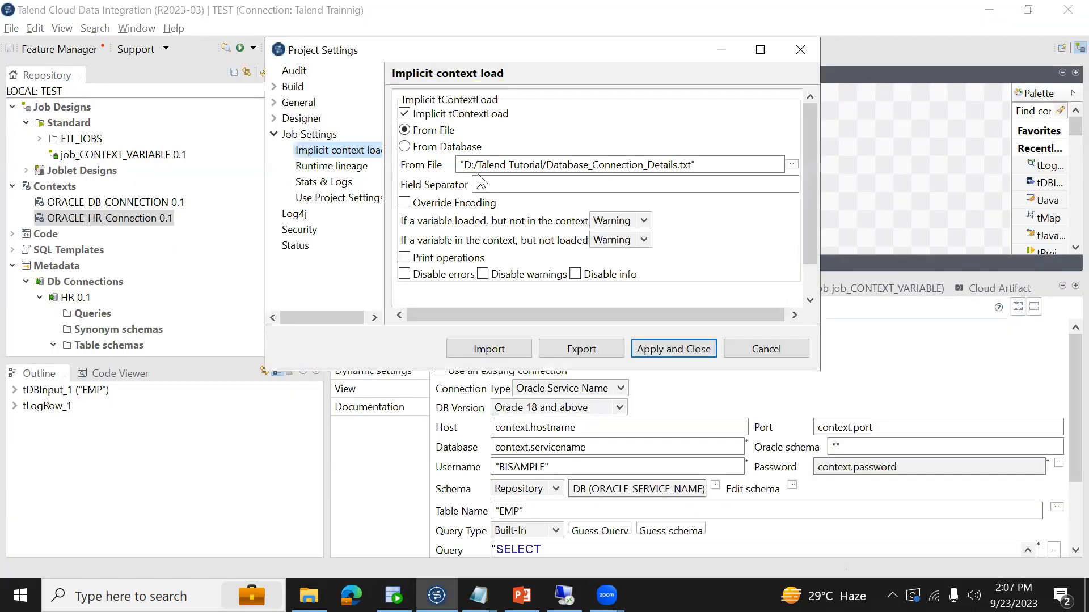
key(alt+Tab)
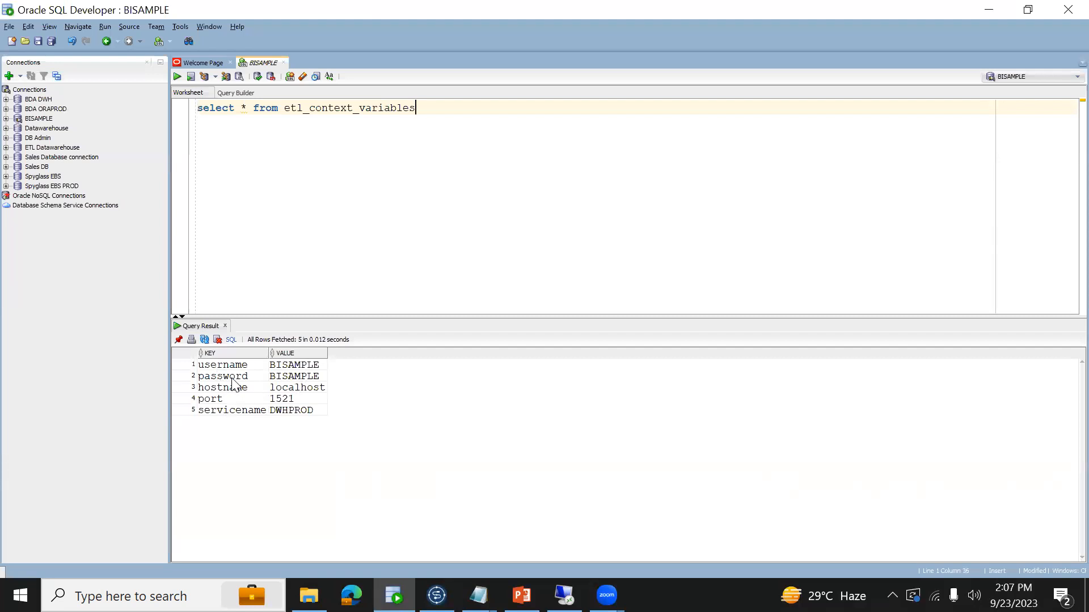
- Examine the KEY and VALUE entries in the etl_context_variables query result
click(291, 369)
key(Down)
key(Down)
key(Down)
key(Down)
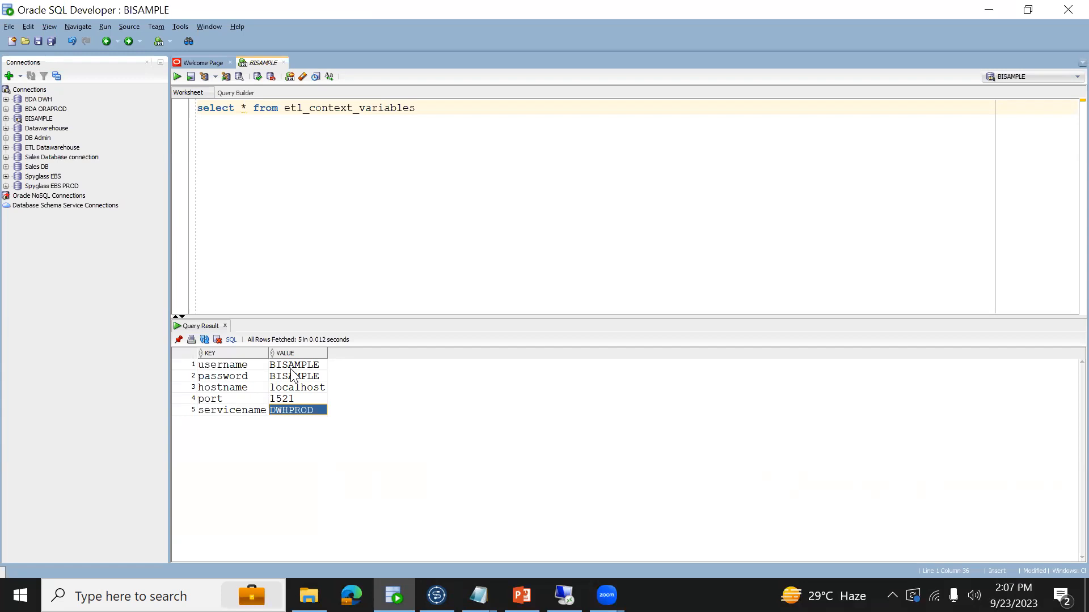
click(223, 367)
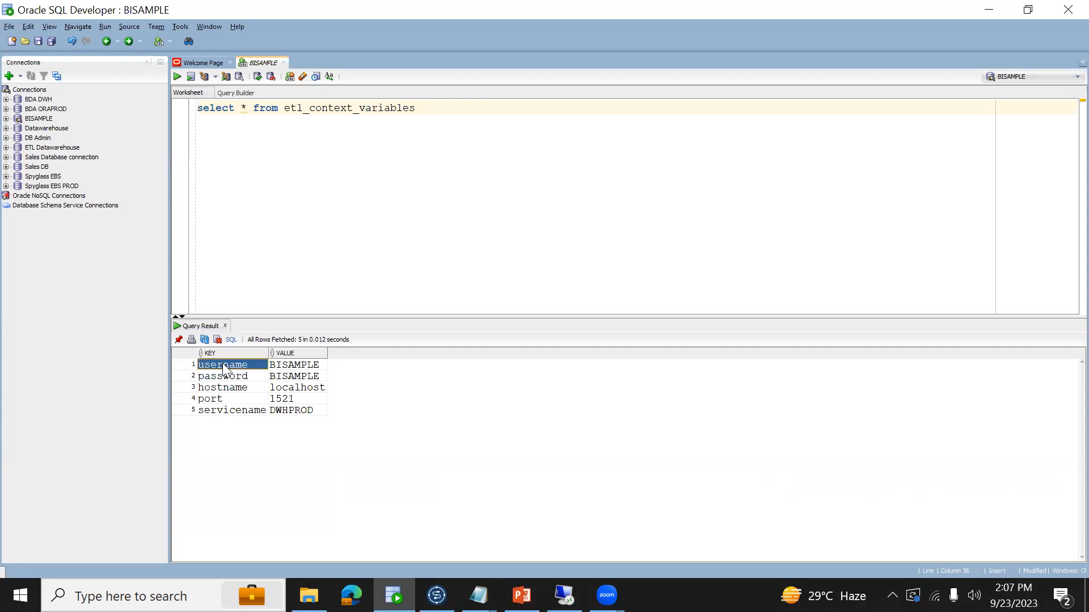
key(Right)
key(Left)
key(Right)
key(Left)
- Rerun the etl_context_variables query, go through its keys from username to servicename, and return to the Talend project settings
click(366, 121)
key(ctrl+Return)
click(240, 366)
key(Down)
key(Down)
key(Down)
key(Down)
key(alt+Tab)
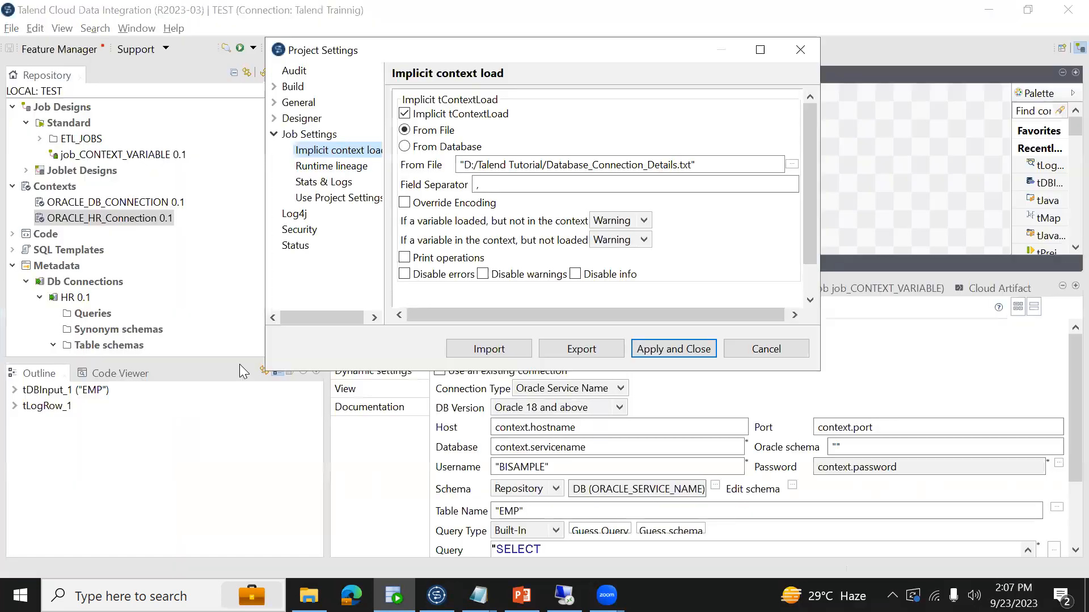
- Switch the implicit context load to From Database and set its table name to ETL_CONTEXT_VARIABLES
click(436, 146)
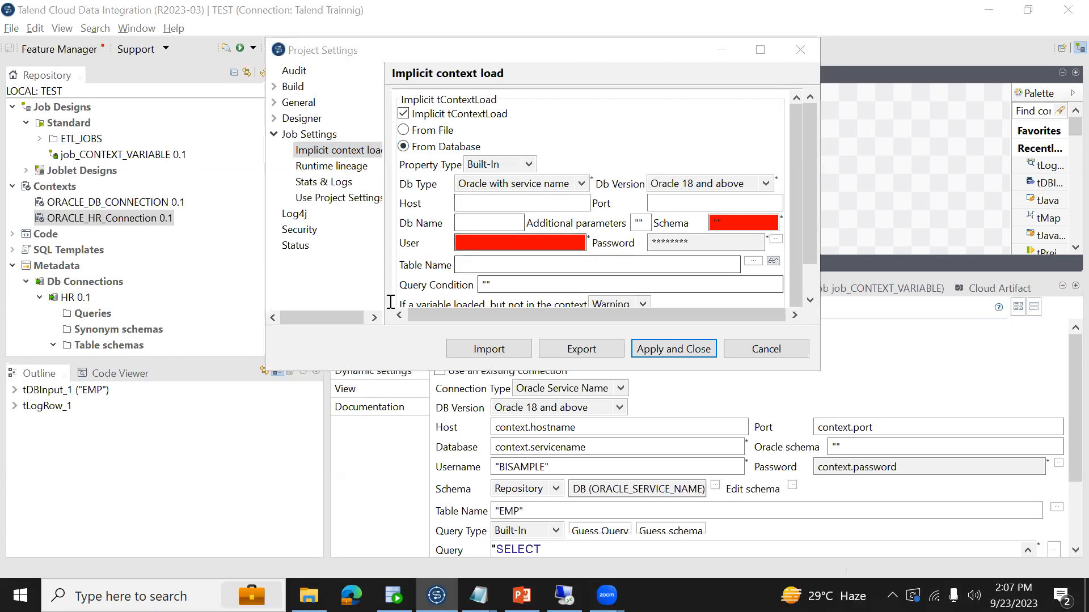
key(alt+Tab)
key(alt+Tab)
click(474, 265)
text(ET)
text(L_CON)
text(TEC)
key(BackSpace)
text(XT_)
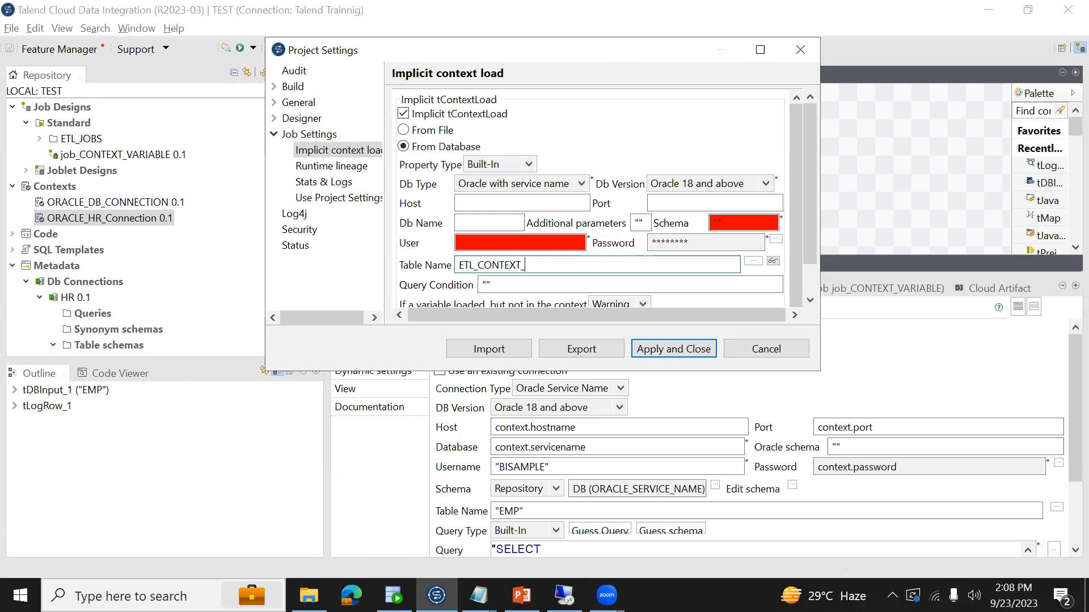
key(alt+Tab)
key(alt+Tab)
text(VARIABLE)
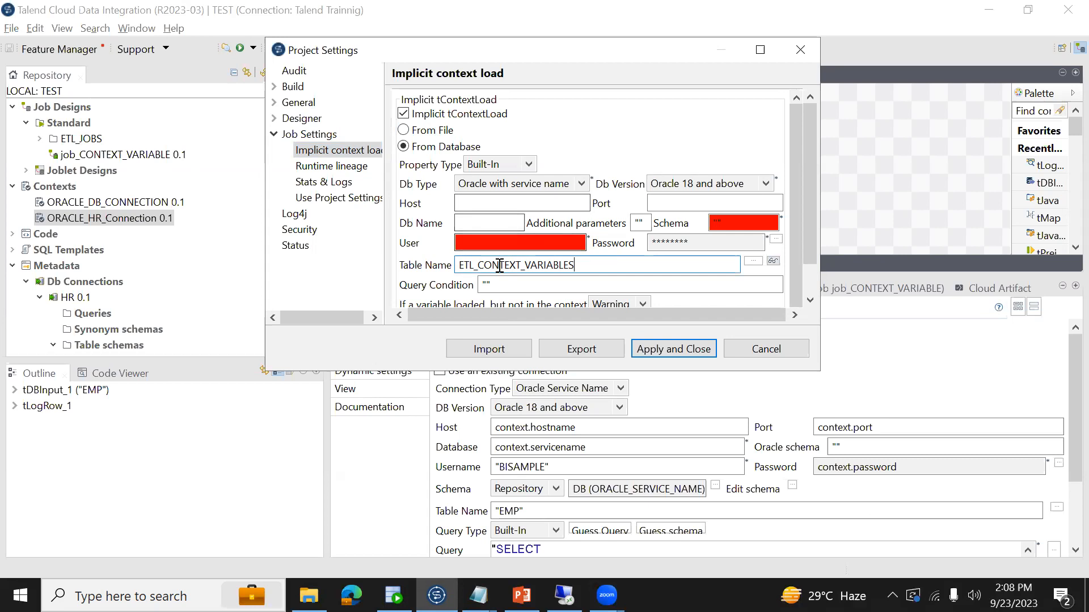
- Keep the database type Oracle with service name, and set host localhost, port 1521 and database name DWHPROD
click(490, 187)
drag(576, 244, 586, 306)
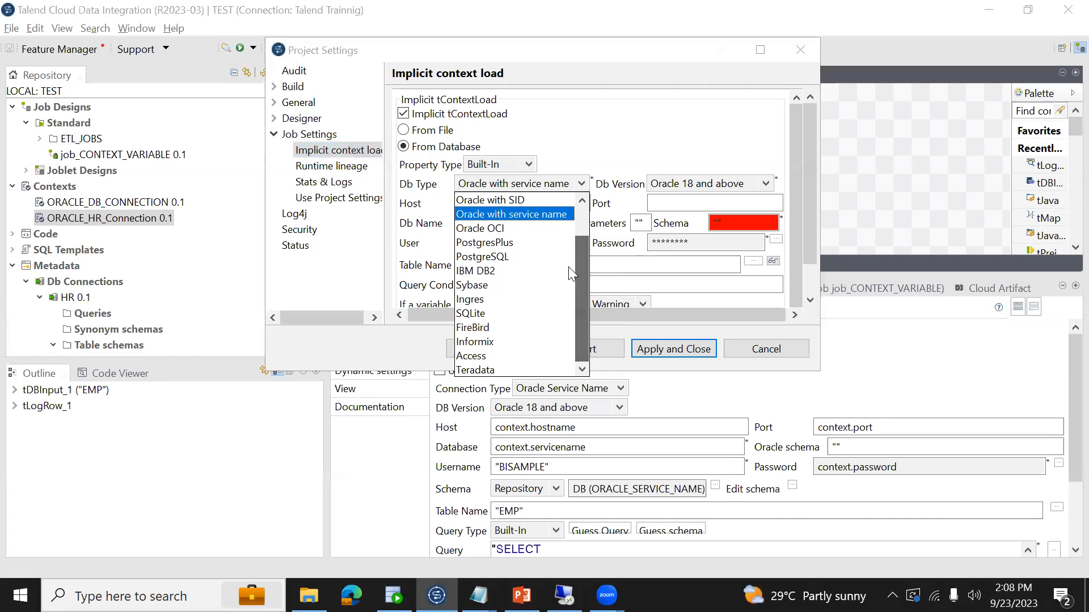
click(466, 204)
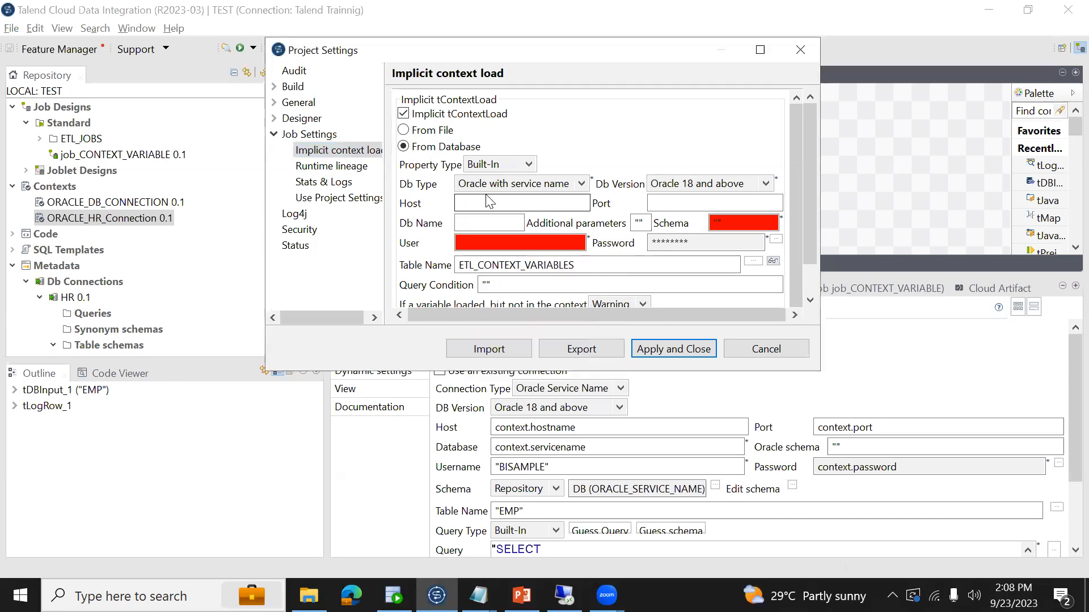
text(localhost)
click(675, 202)
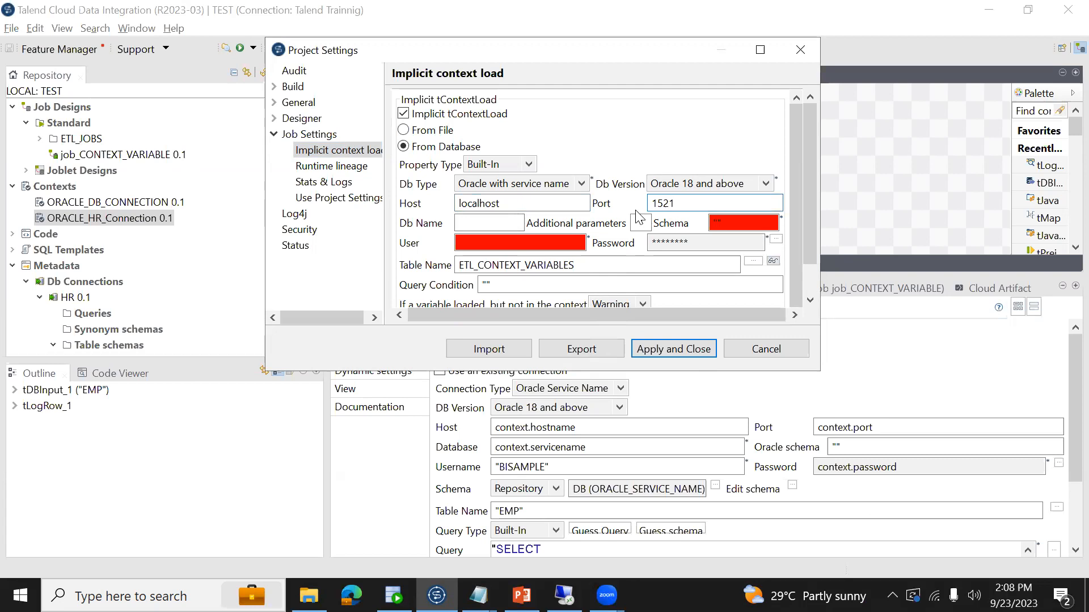
click(495, 224)
text(D)
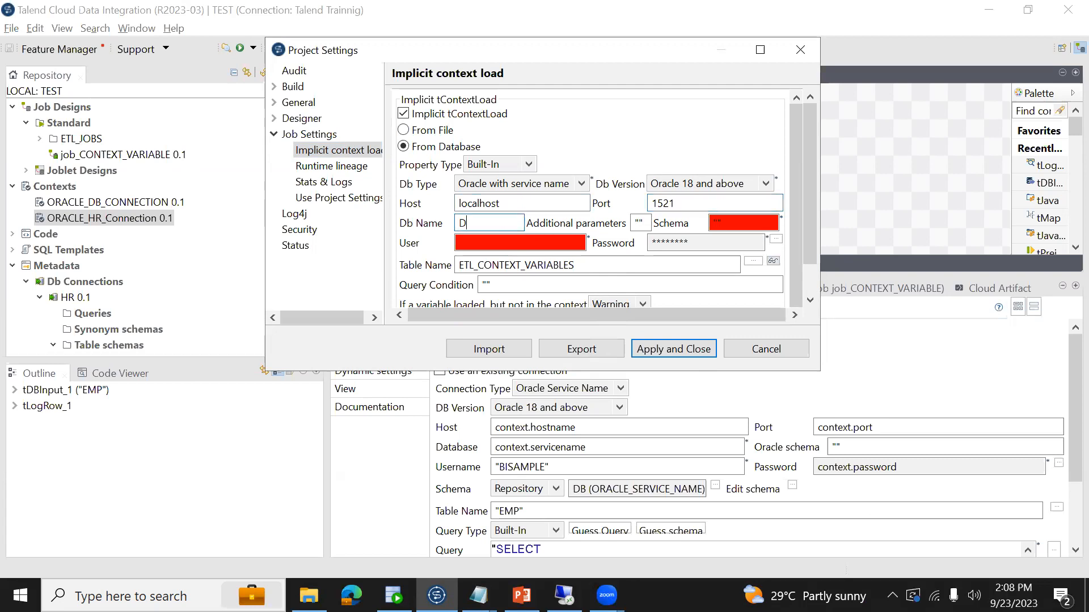
text(WHPROD)
- Set the context database user to BISAMPLE and enter the database password inside double quotes
click(543, 248)
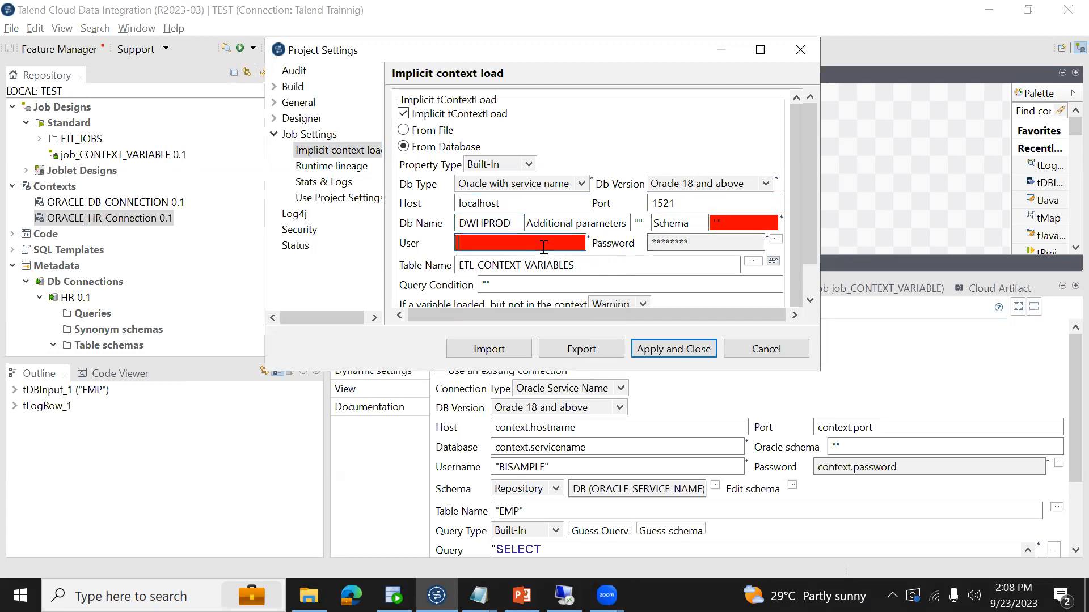
text(BISAMPLE)
key(Tab)
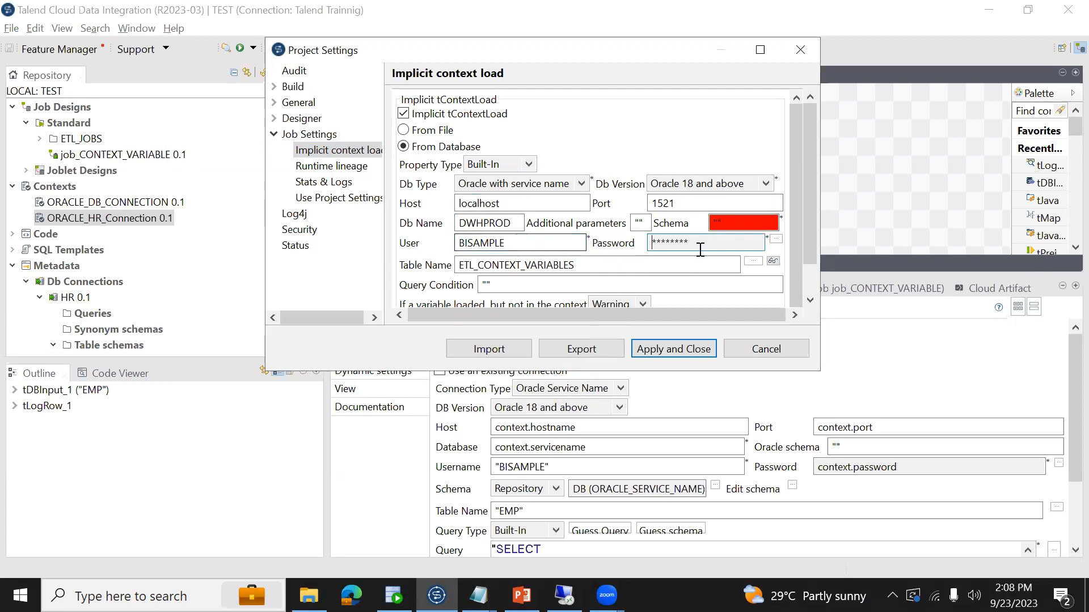
click(775, 239)
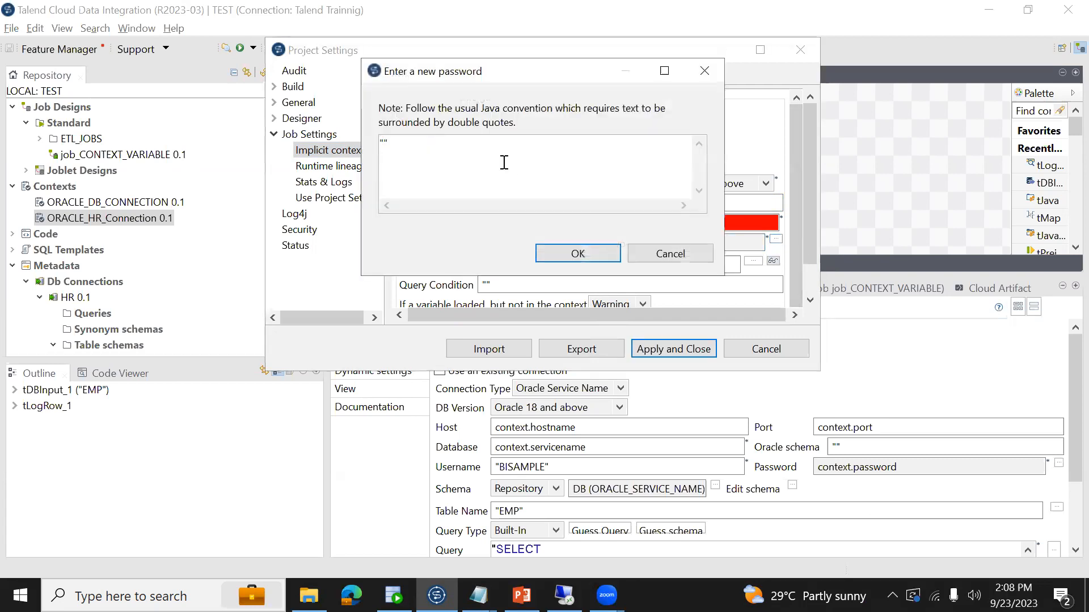
text(BISAMPLE)
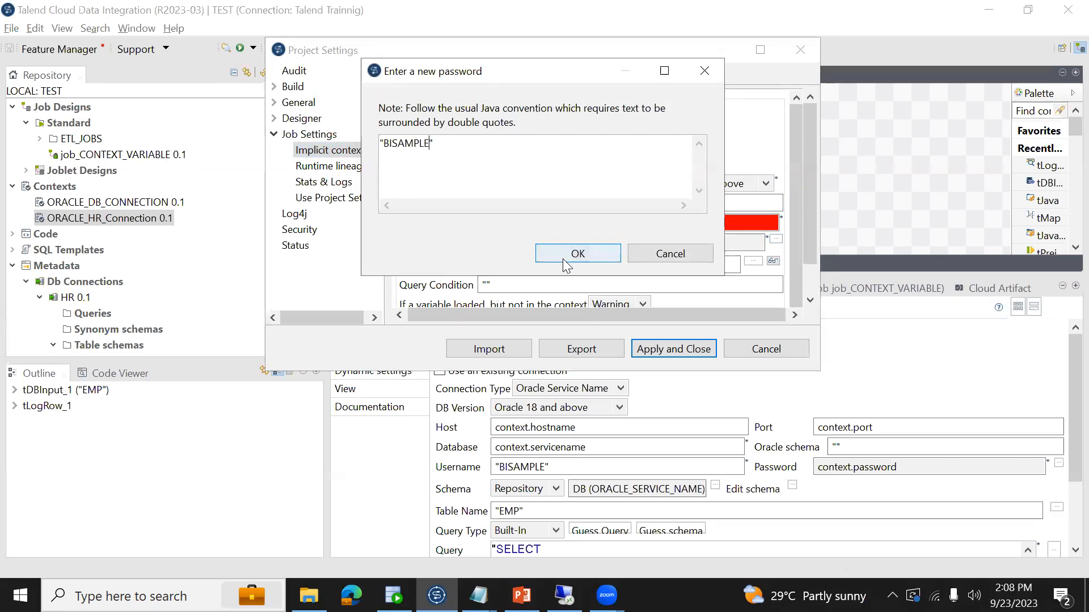
click(599, 256)
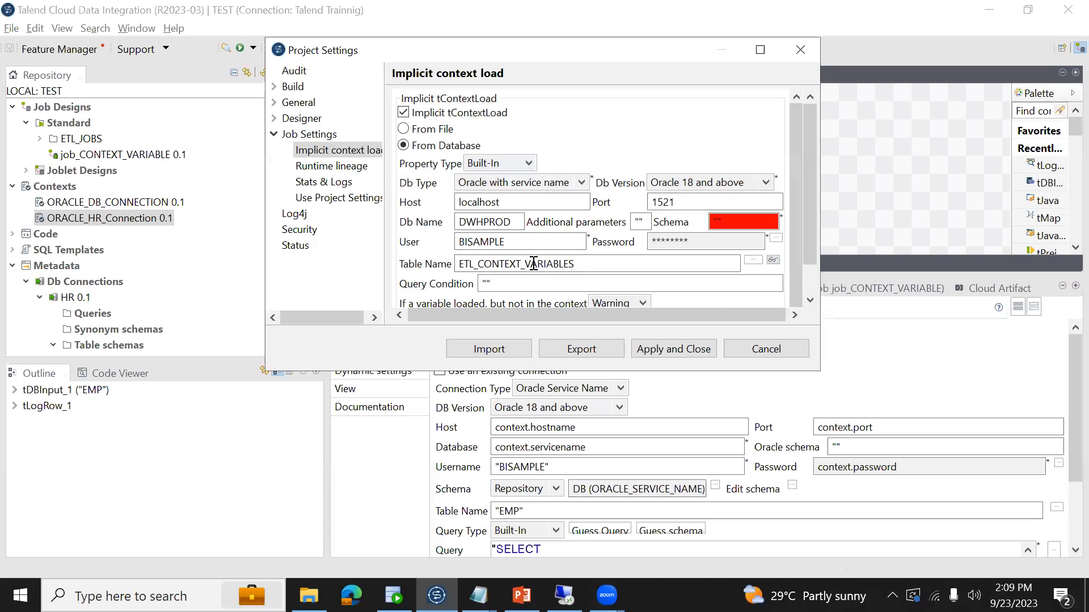
- Apply the implicit context load settings and open the context variables of job_CONTEXT_VARIABLE
click(653, 348)
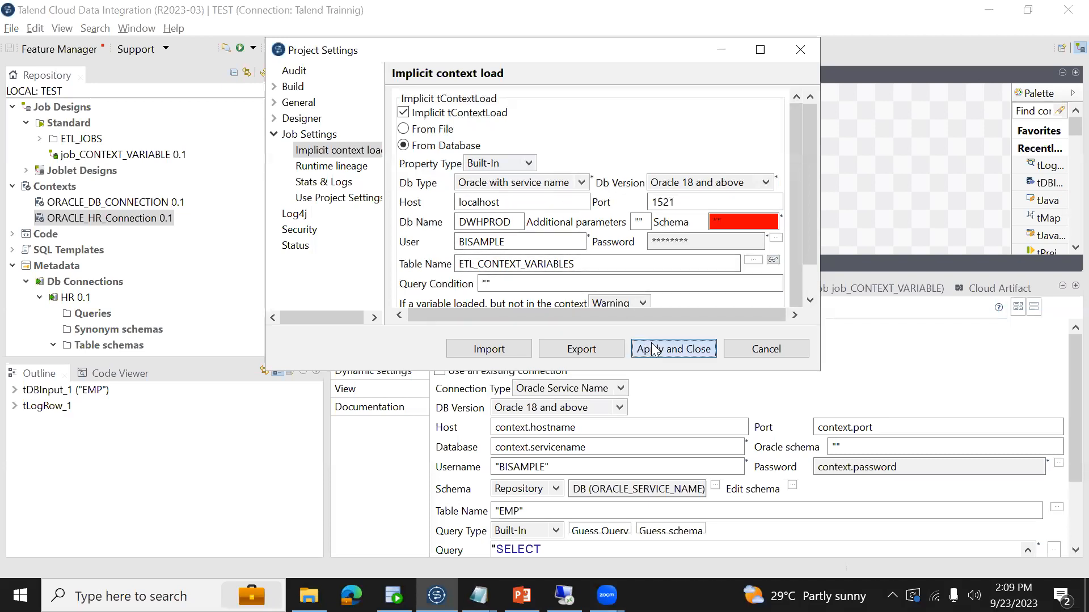
click(635, 230)
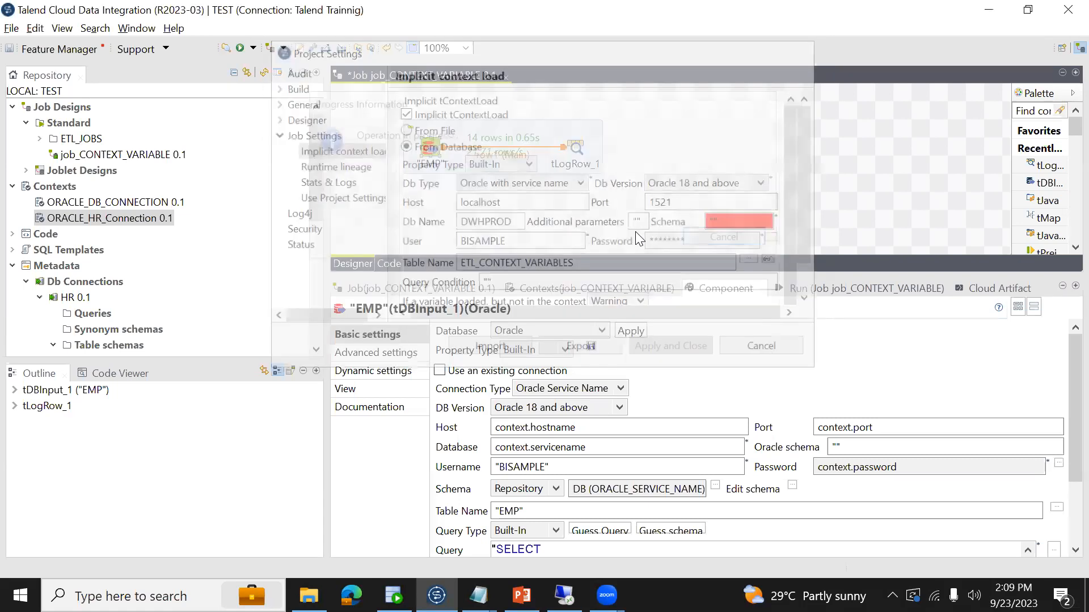
click(808, 284)
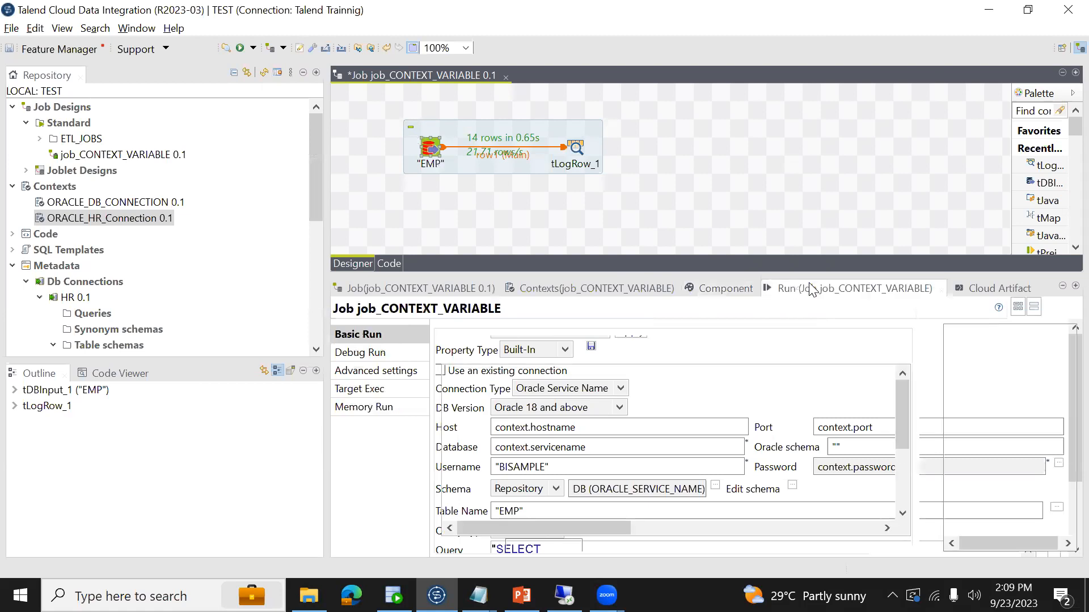
click(636, 290)
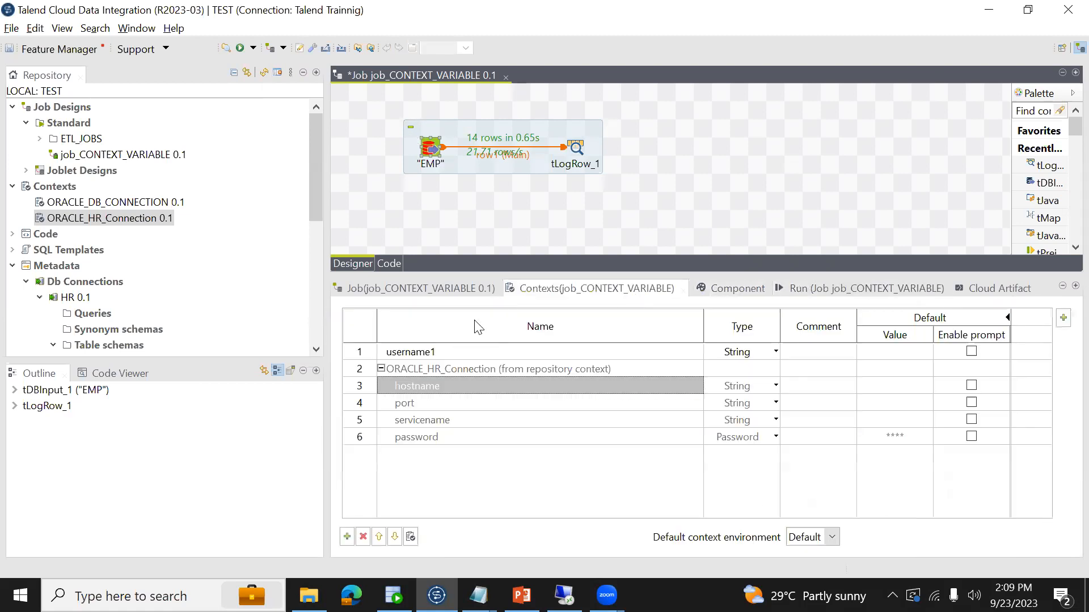
- Add a String variable named username to the ORACLE_HR_Connection context group and propagate the change to all jobs
click(108, 222)
right_click(108, 222)
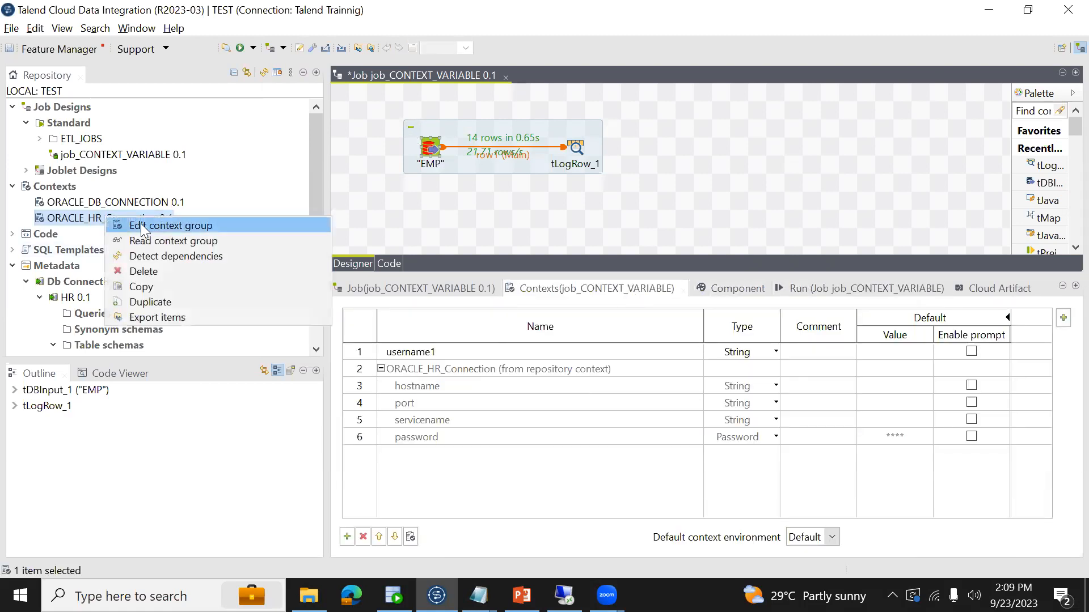
click(163, 227)
click(563, 377)
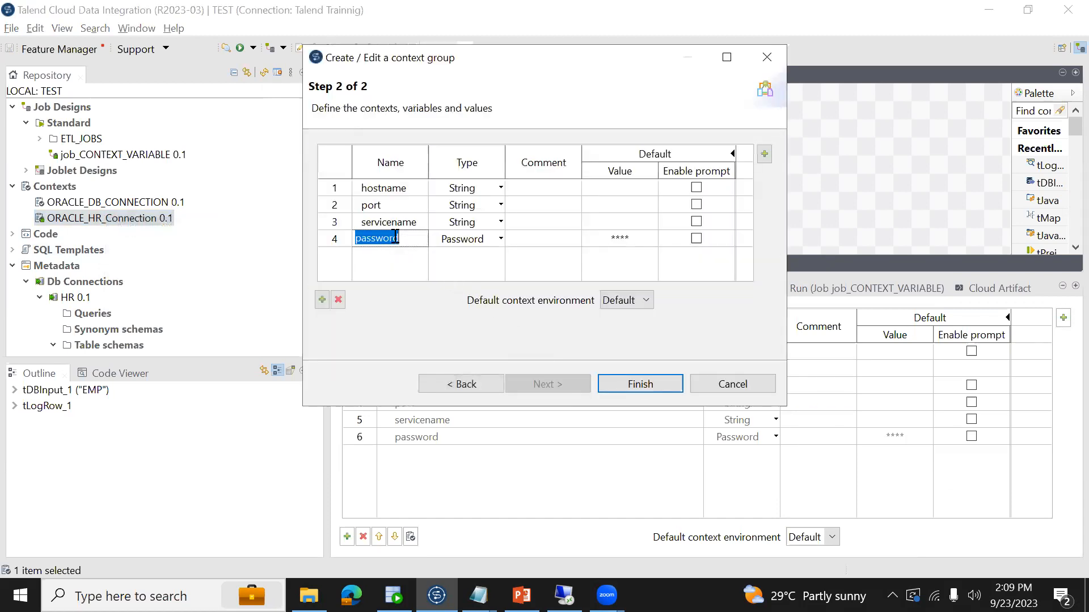
click(322, 300)
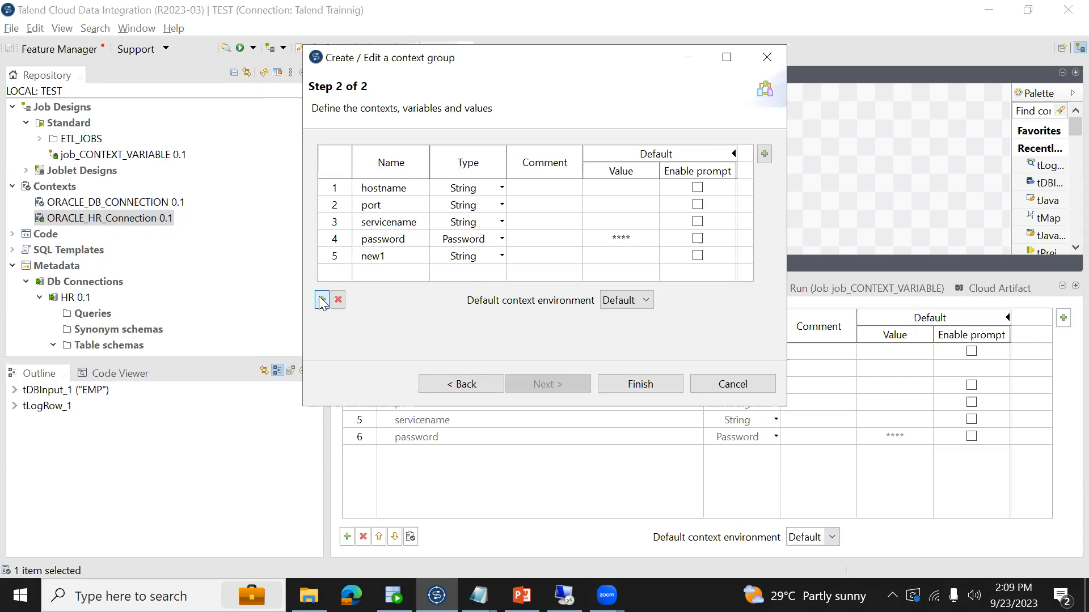
click(376, 256)
text(usernam)
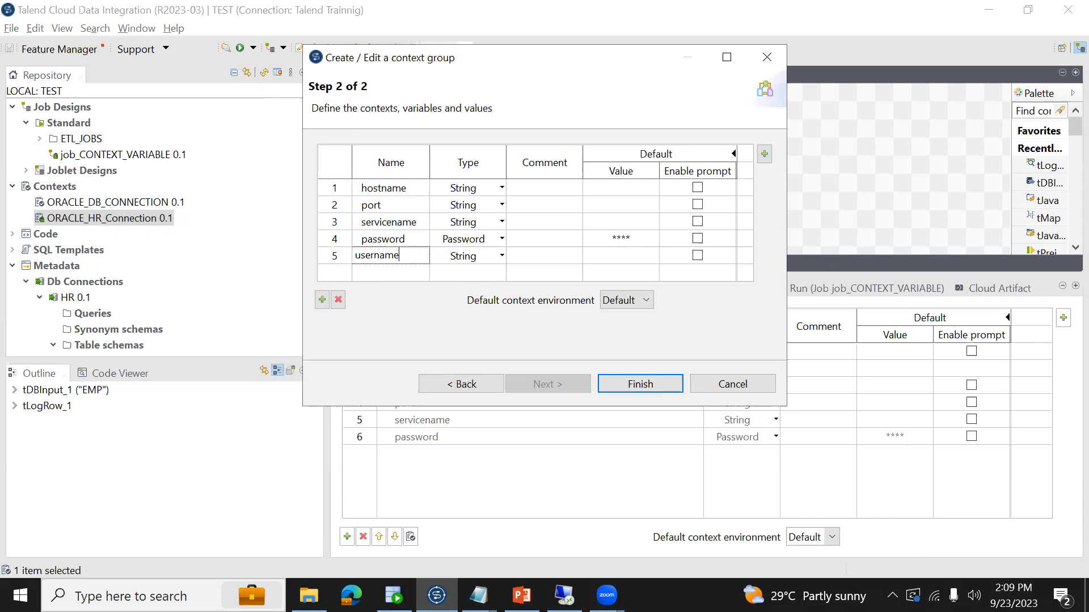
click(637, 383)
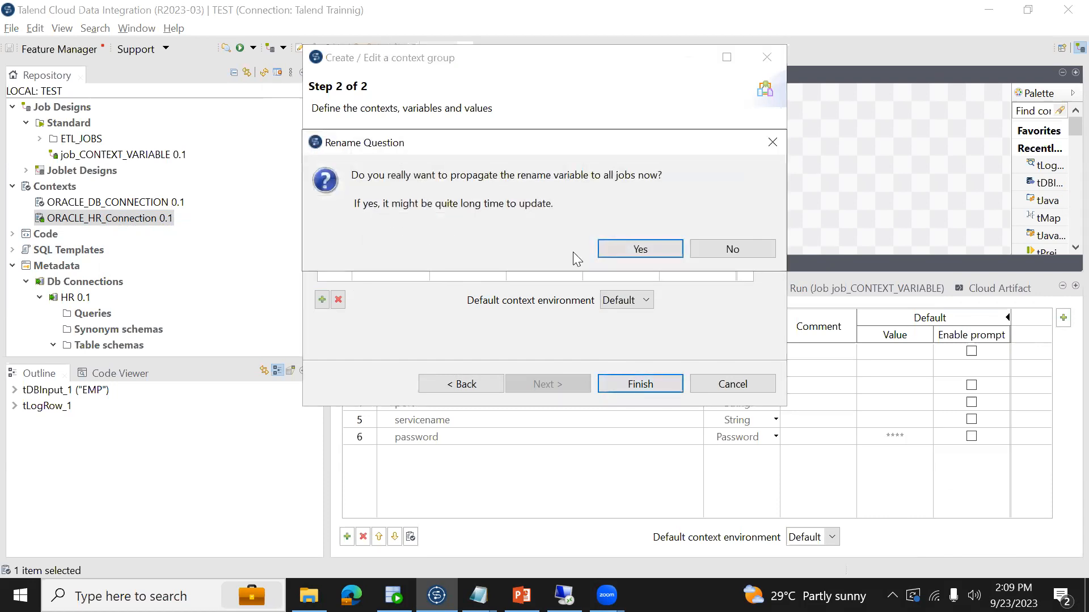
click(614, 250)
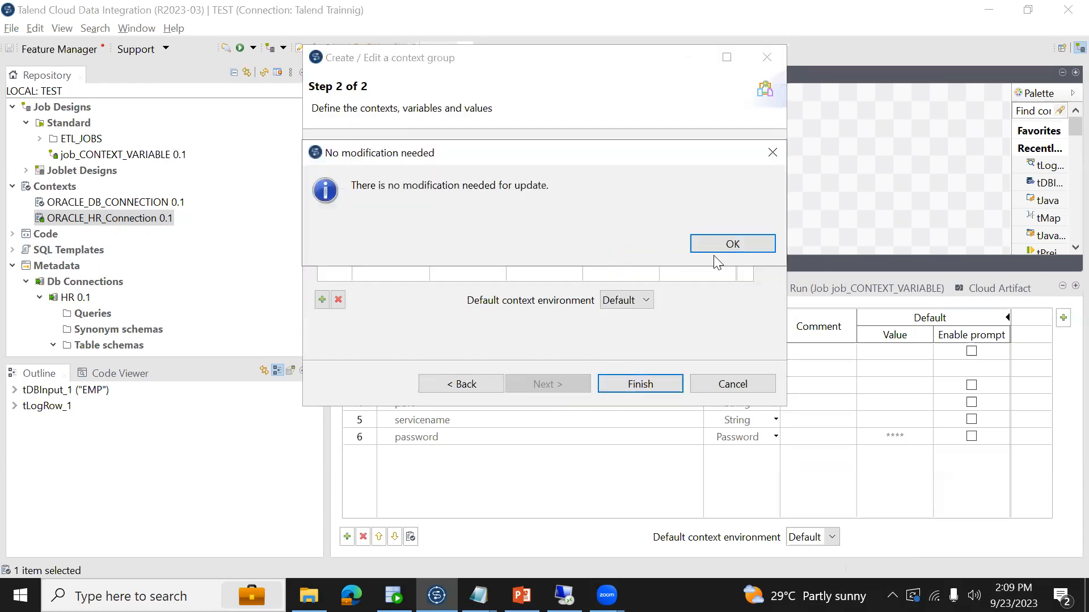
click(714, 249)
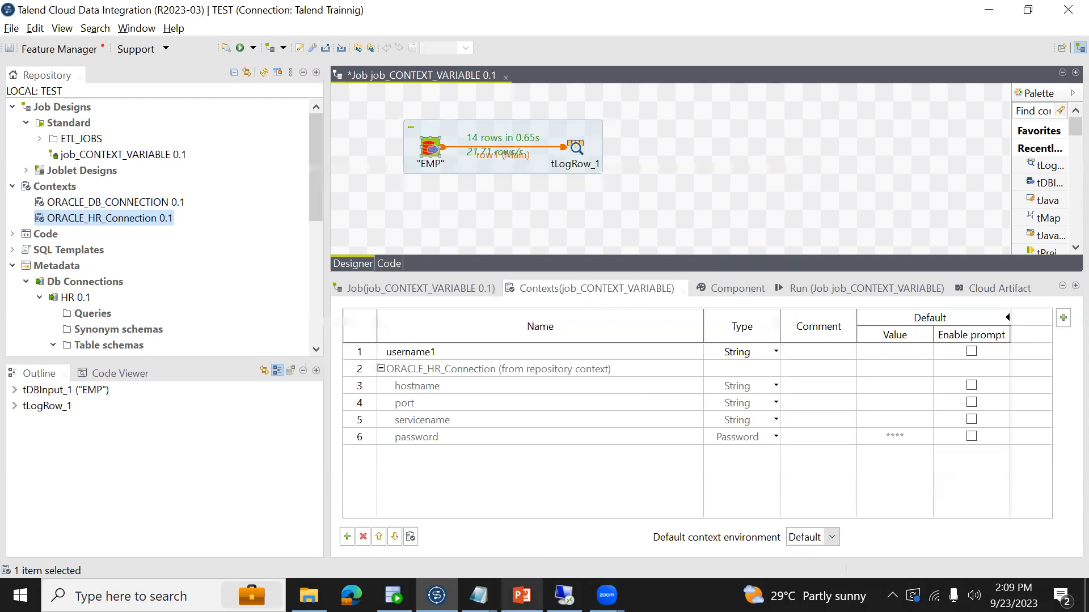
- Compare the username key in SQL Developer's etl_context_variables results with the variables of job_CONTEXT_VARIABLE in Talend, and open the job's run view
click(393, 595)
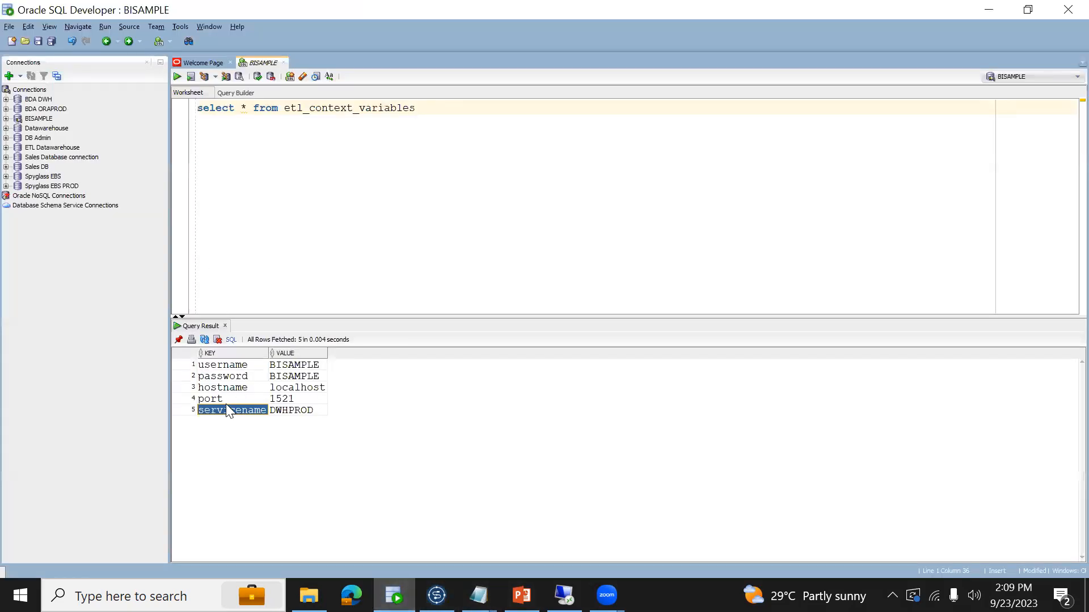
click(216, 367)
key(alt+Tab)
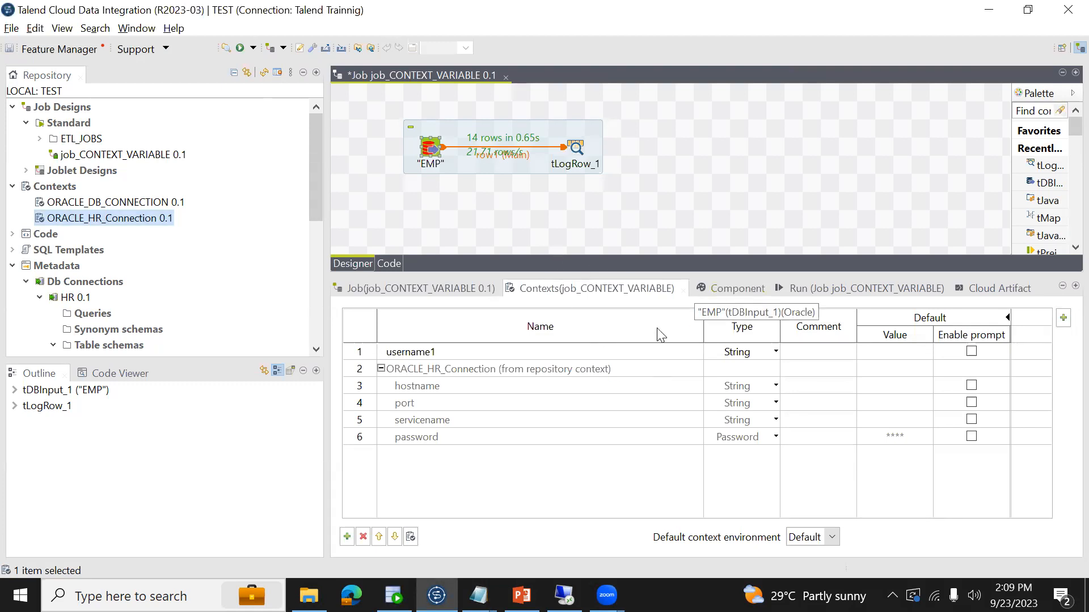
click(519, 355)
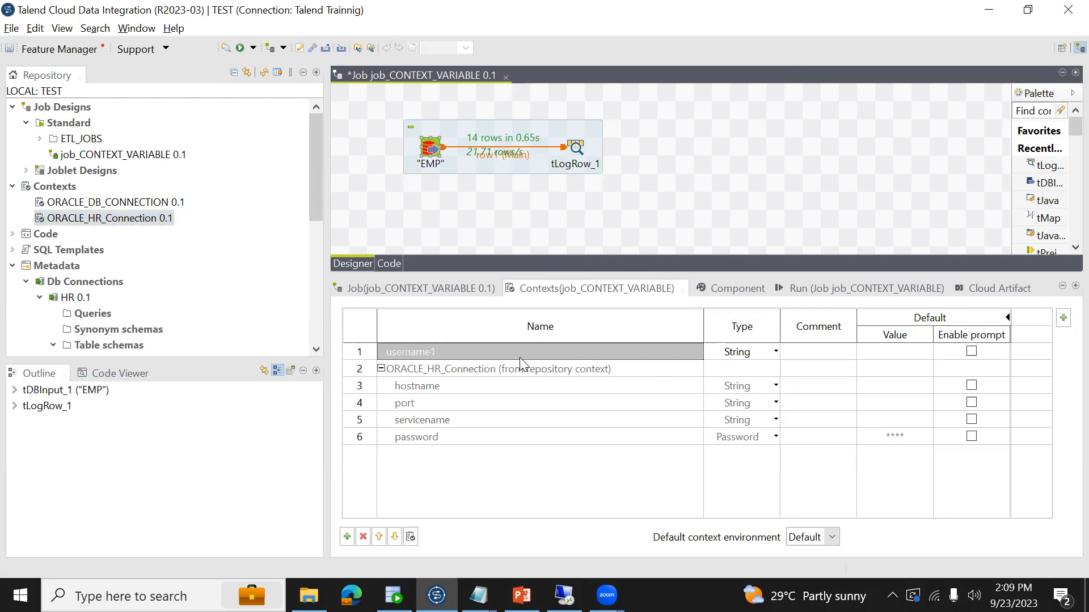
click(512, 368)
right_click(511, 369)
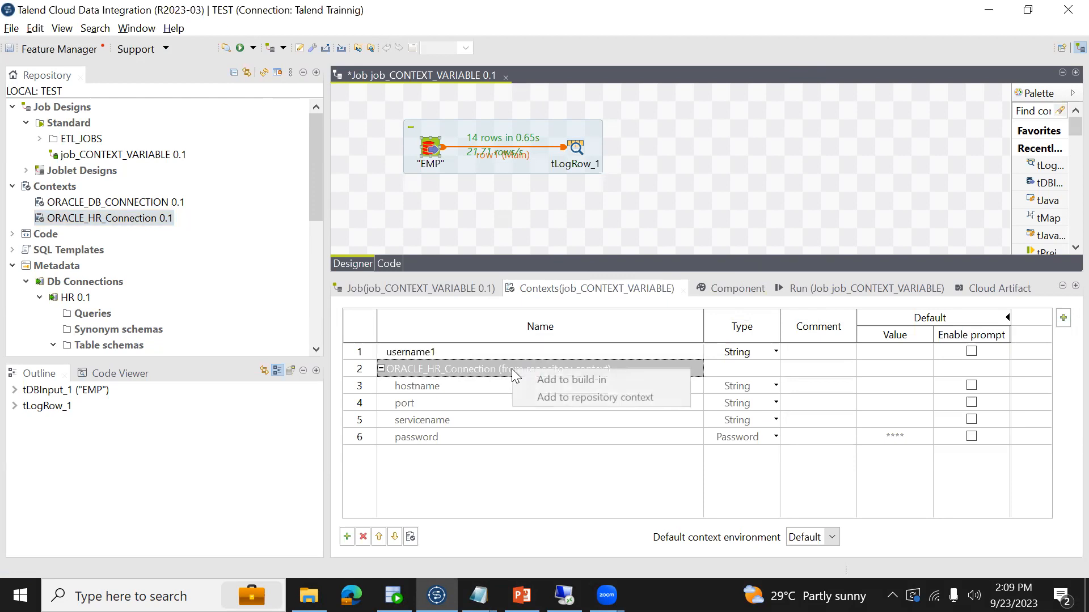
click(497, 437)
click(826, 286)
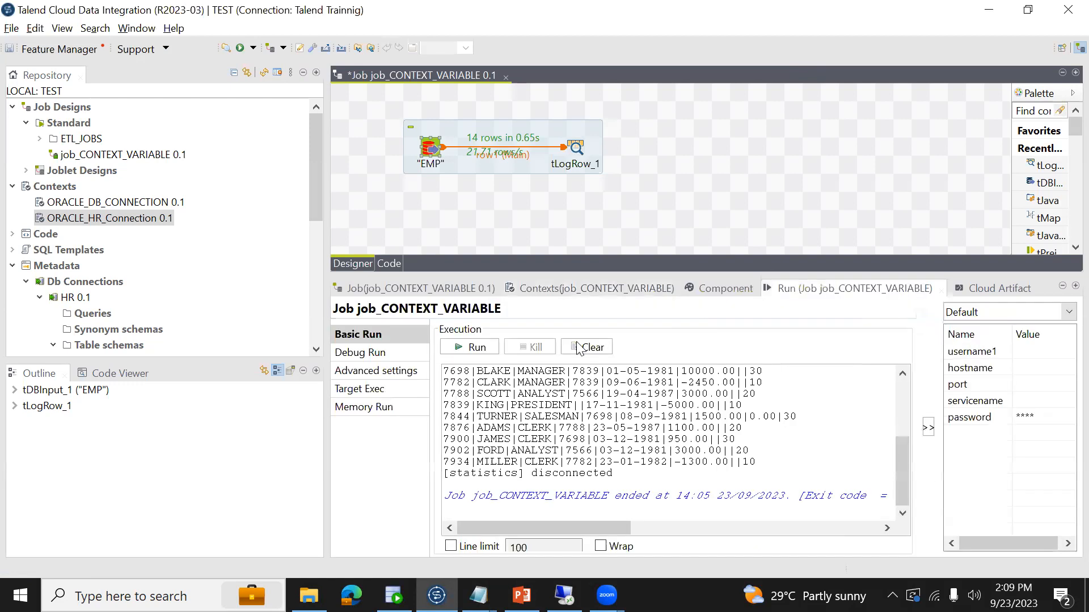
- Check the variables defined in the ORACLE_HR_Connection context group and run job_CONTEXT_VARIABLE
right_click(155, 220)
click(199, 221)
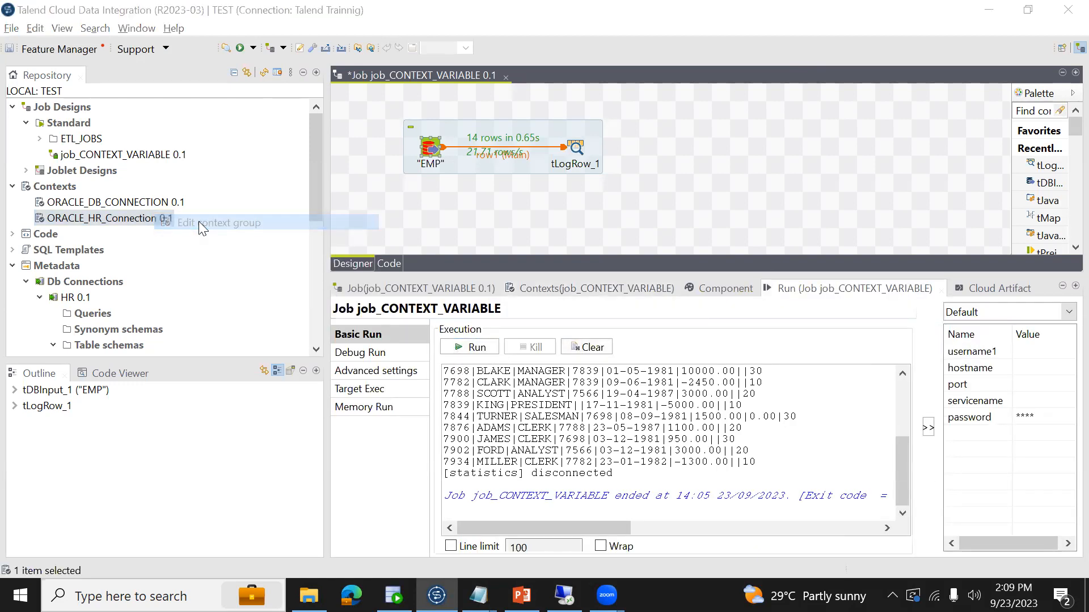
click(521, 382)
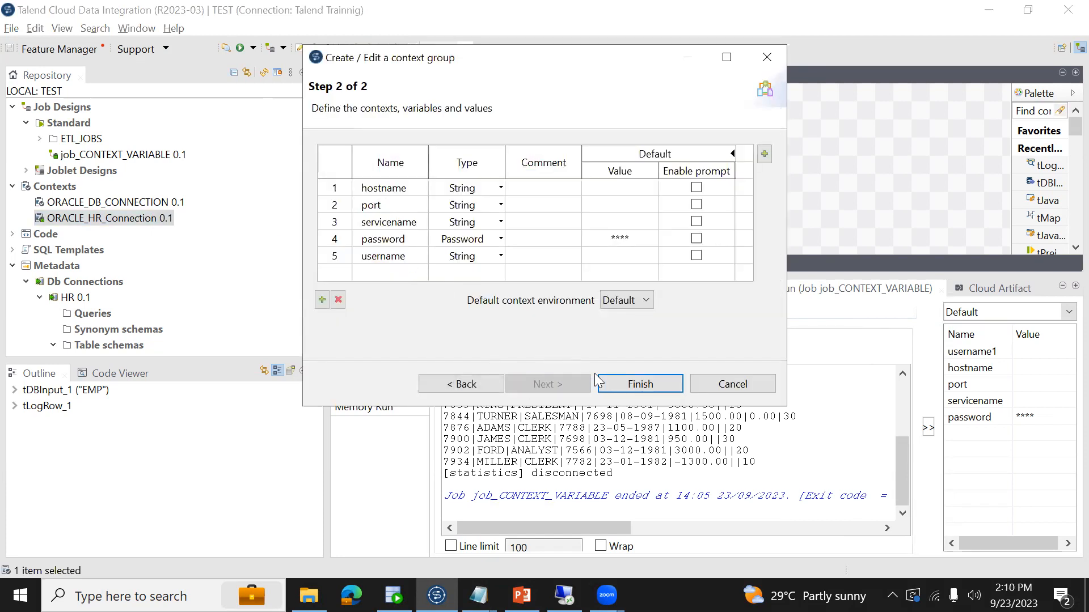
click(613, 384)
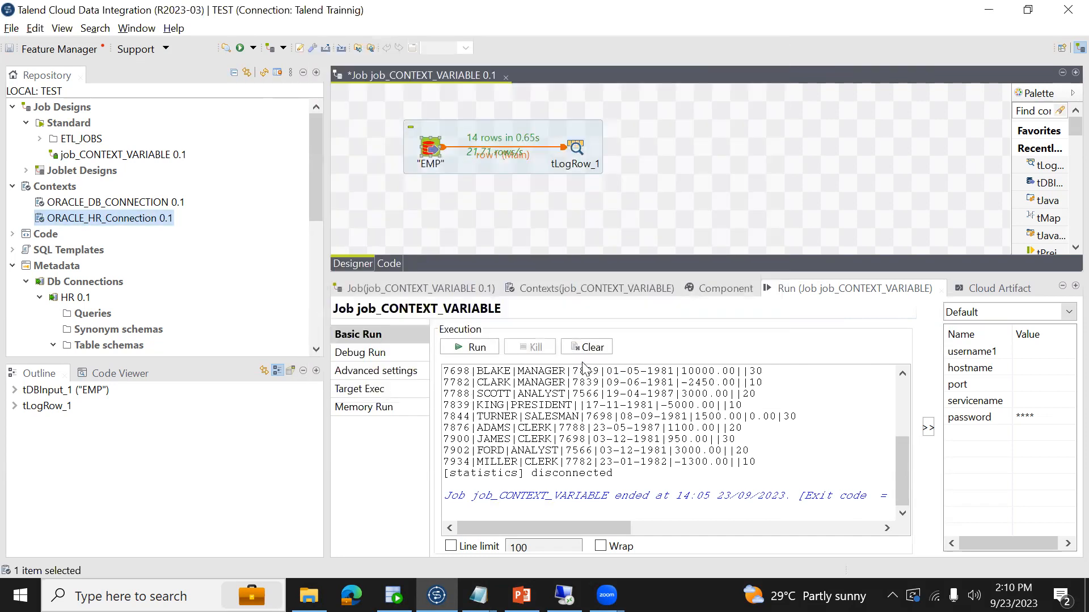
click(475, 348)
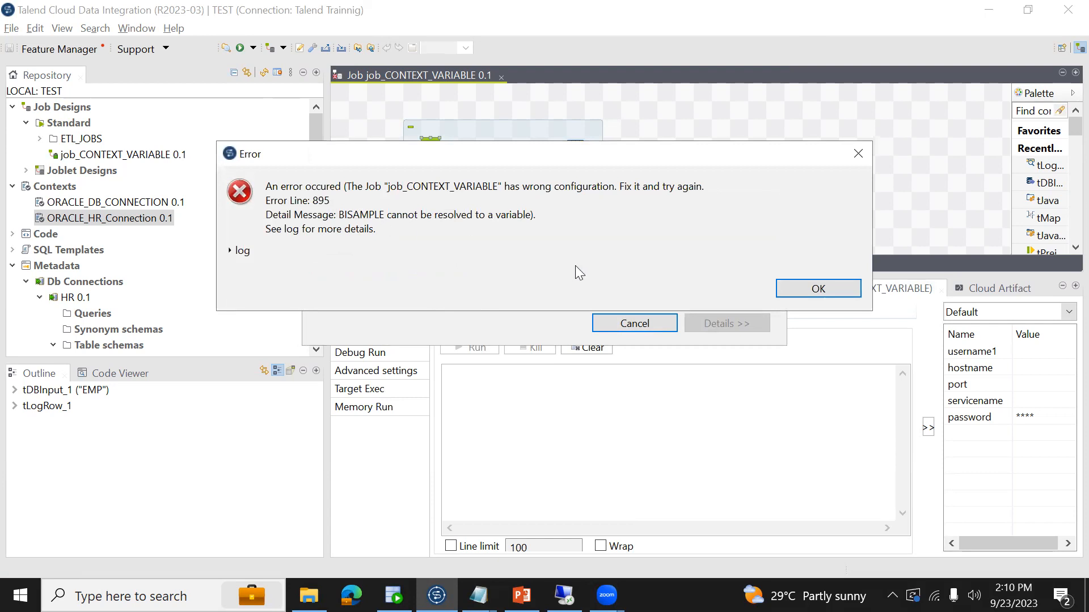
click(815, 299)
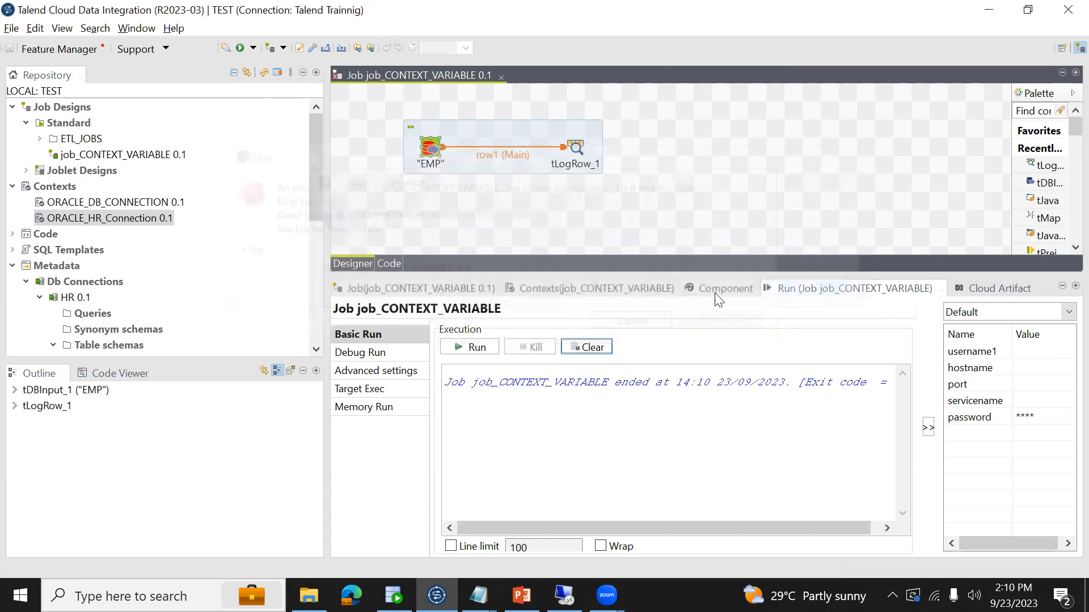
- Set the username of the "EMP" database input to context.username and save the job
click(431, 151)
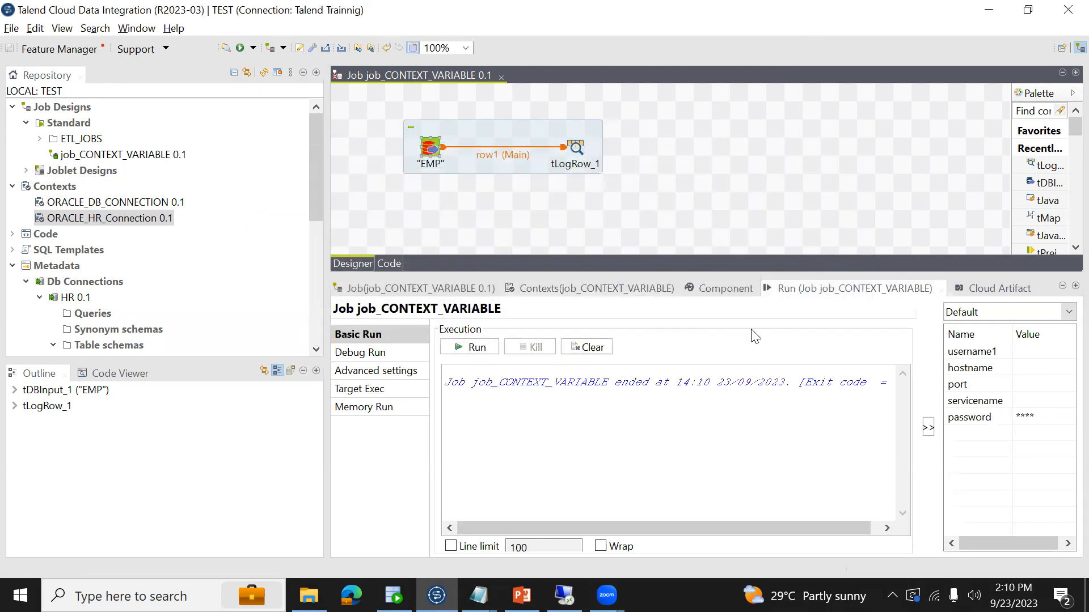
click(712, 287)
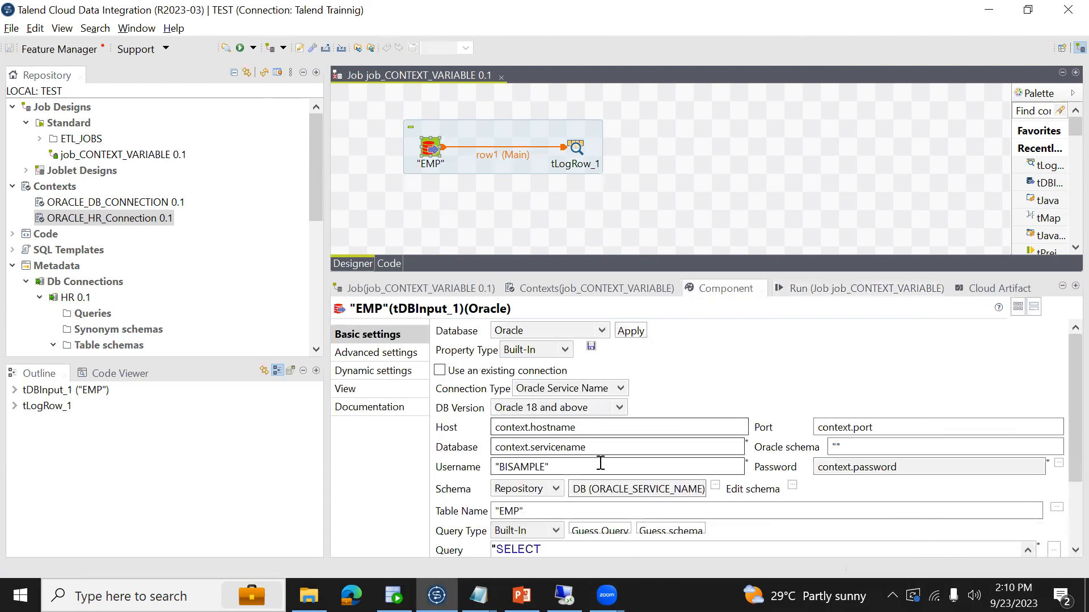
click(574, 470)
key(ctrl+a)
key(BackSpace)
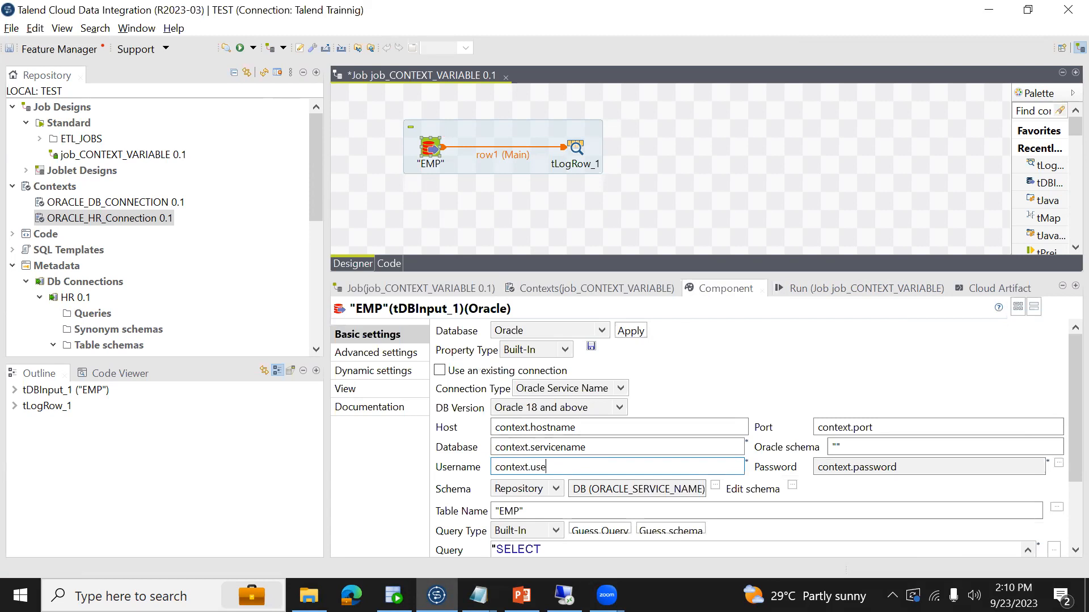
key(ctrl+s)
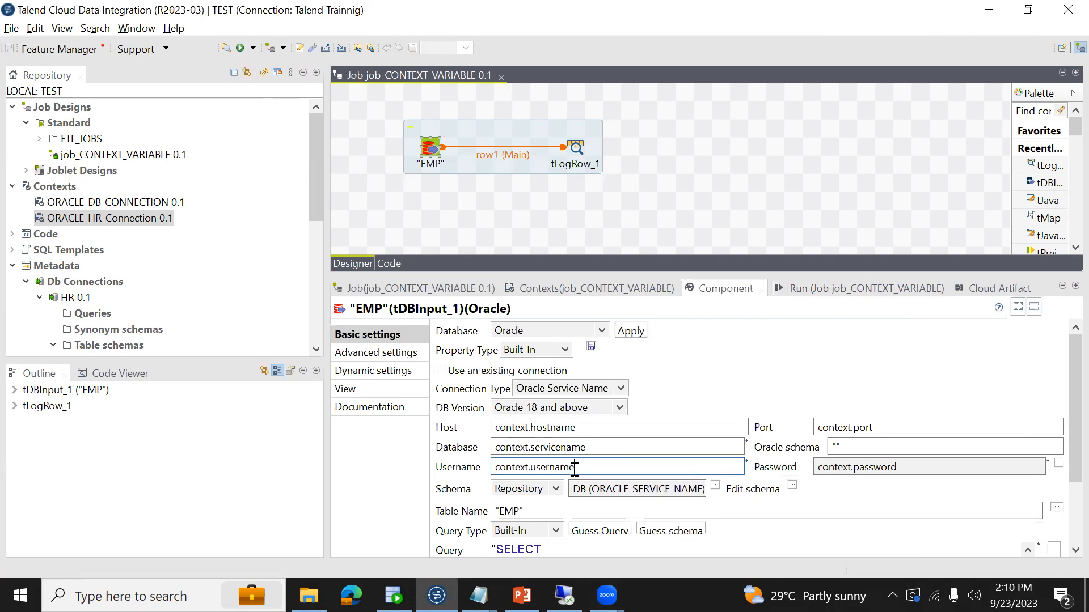
- Remove username1 and the outdated ORACLE_HR_Connection group from the job's contexts, and add the ORACLE_HR_Connection group again from the repository
click(575, 286)
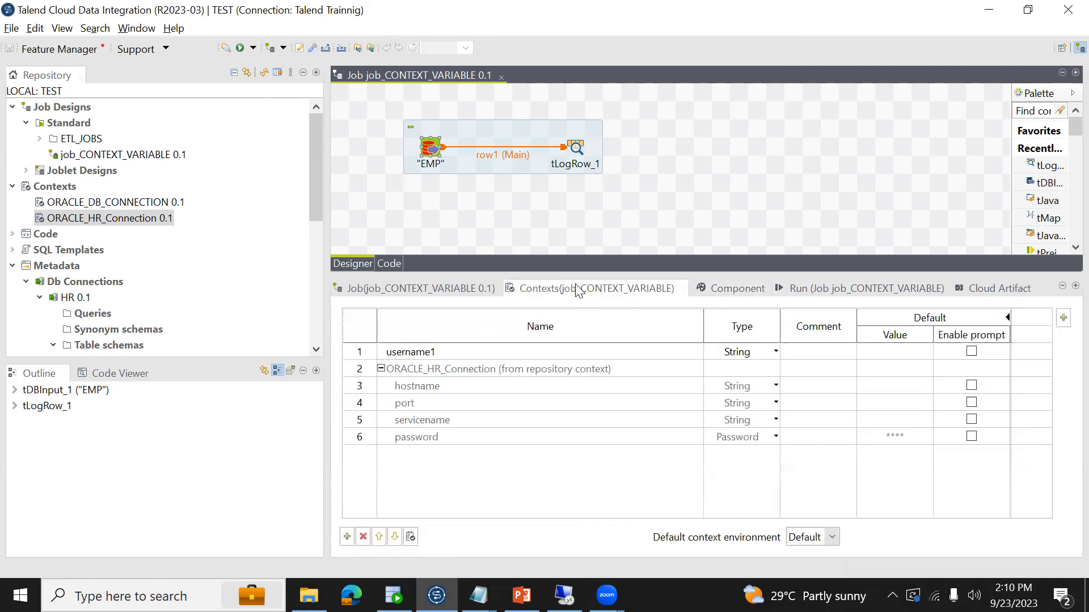
click(438, 369)
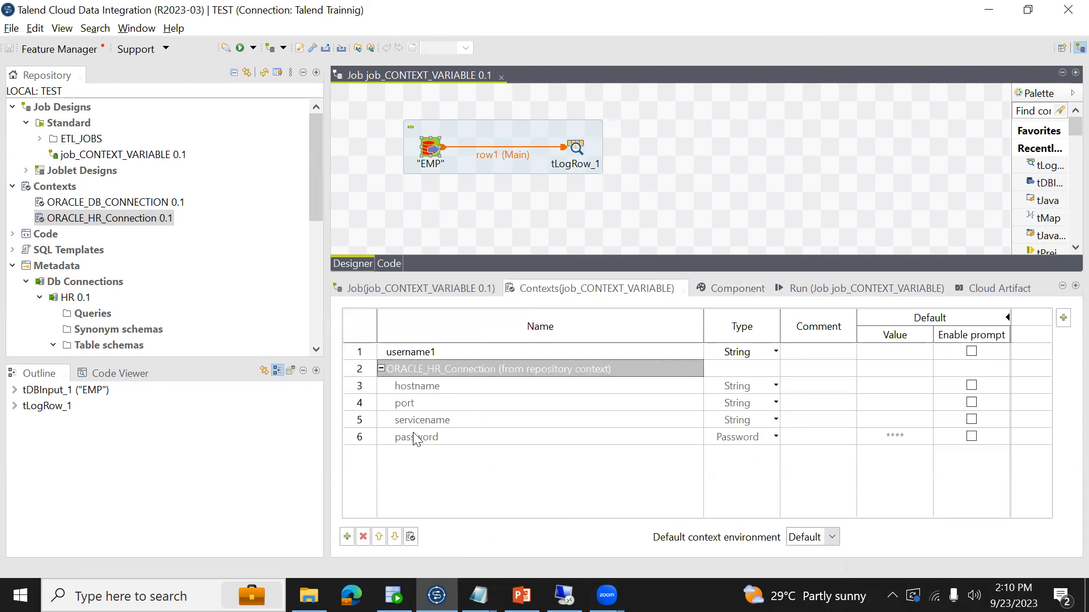
click(363, 537)
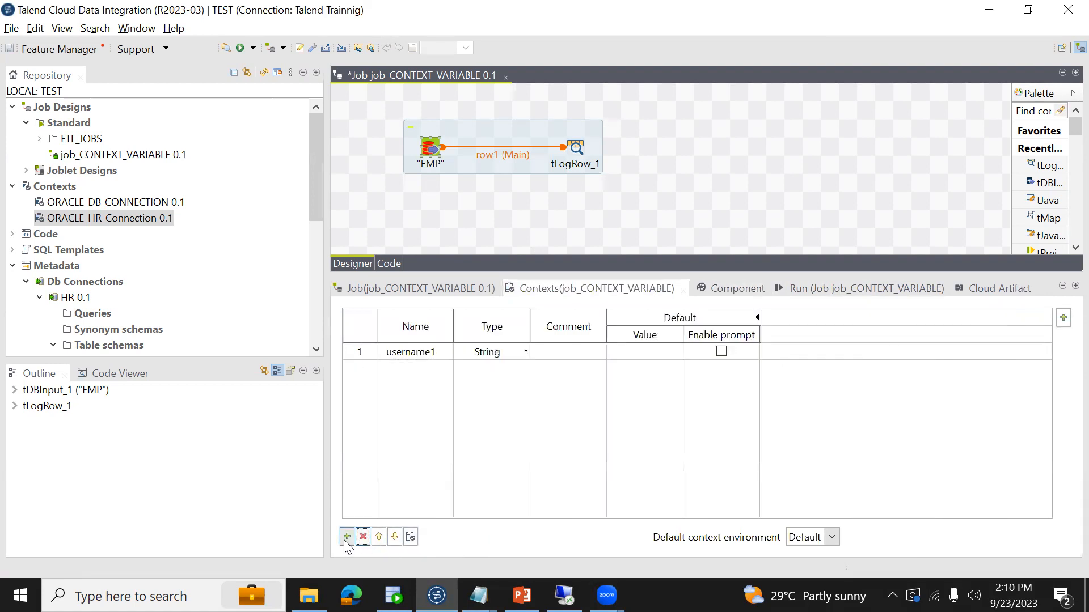
click(413, 350)
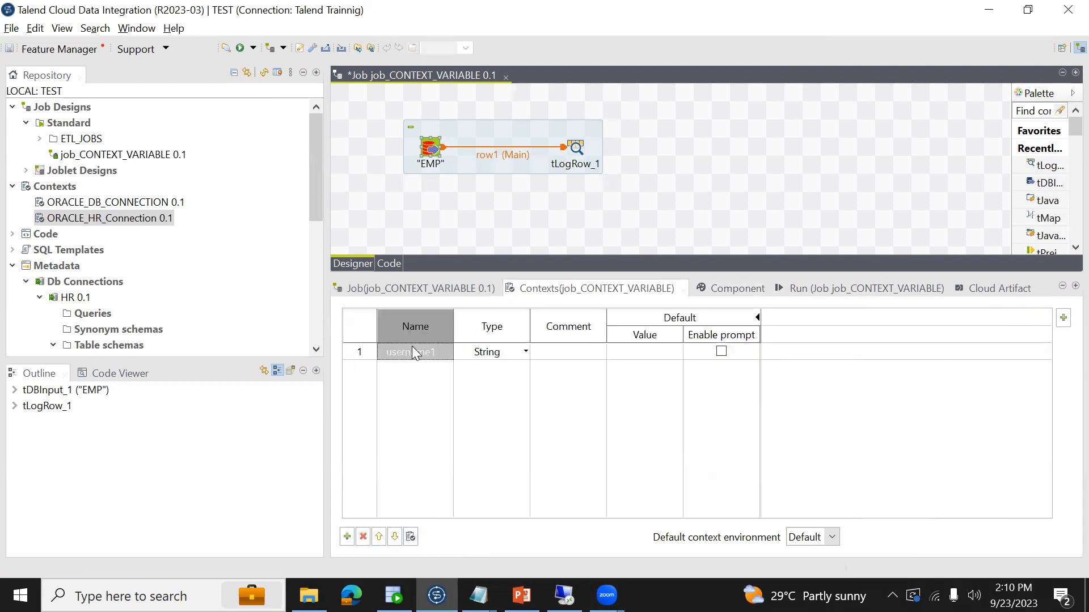
click(363, 536)
drag(108, 218, 457, 411)
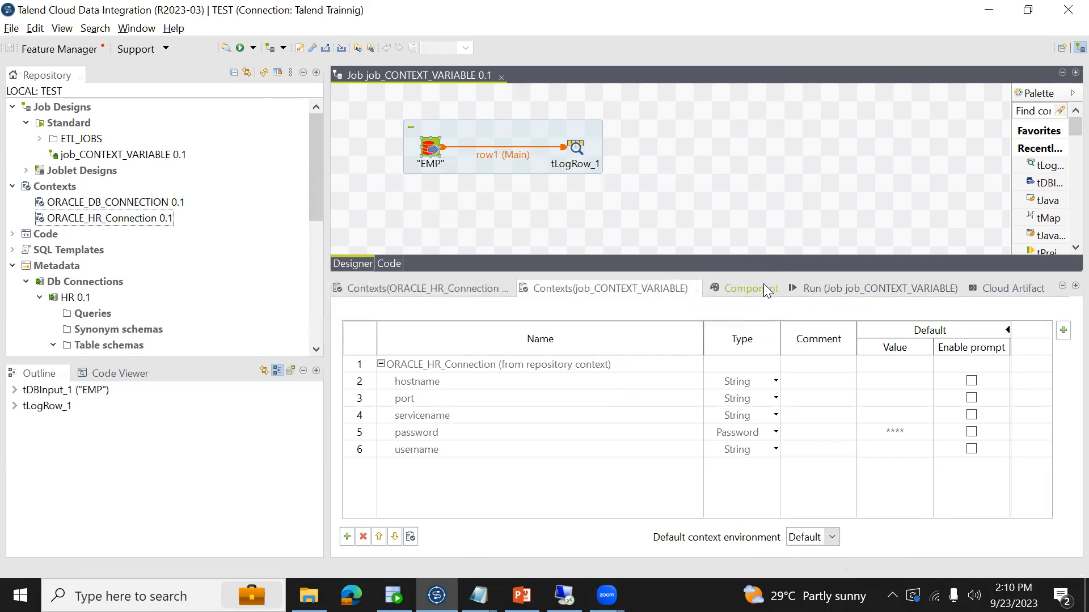
- Run job_CONTEXT_VARIABLE with the refreshed context group and expand the error log to inspect its details
click(851, 289)
click(476, 359)
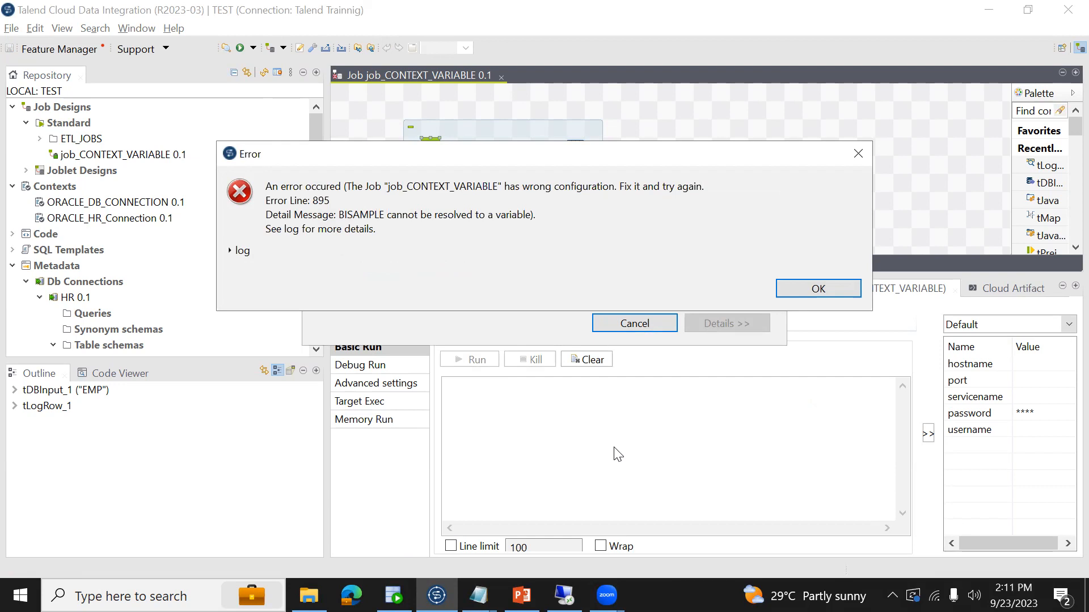
click(231, 252)
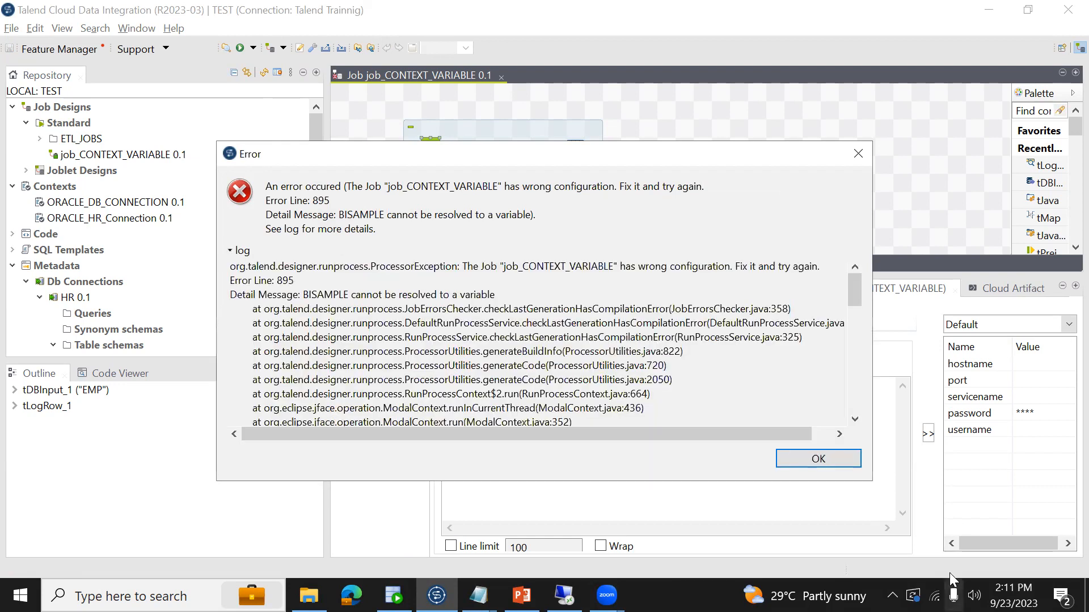
click(849, 462)
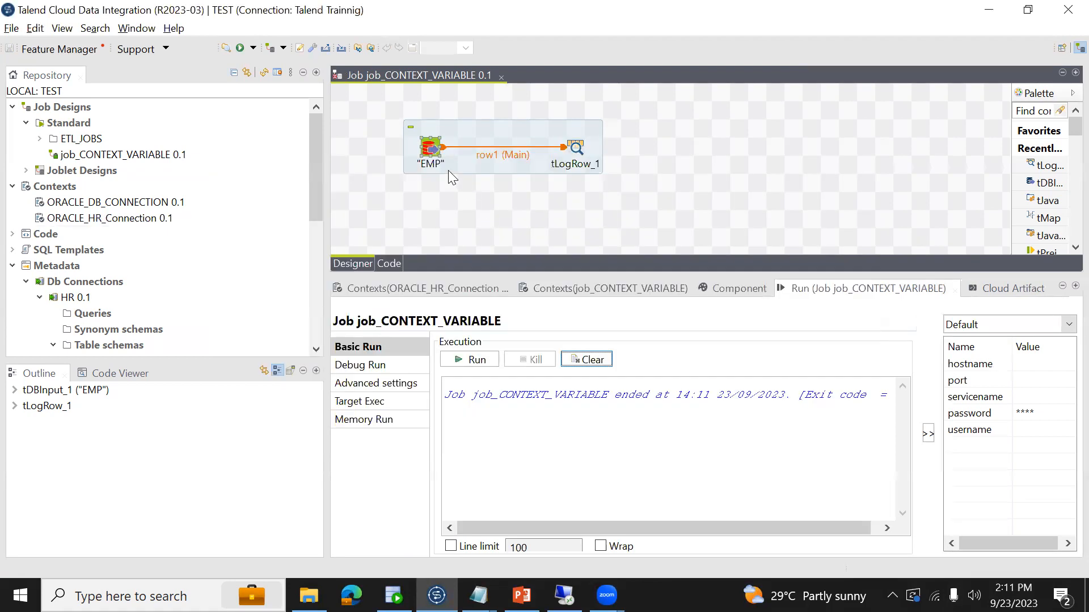
- Review the job's context variables and the connection and query settings of the "EMP" database input
click(603, 288)
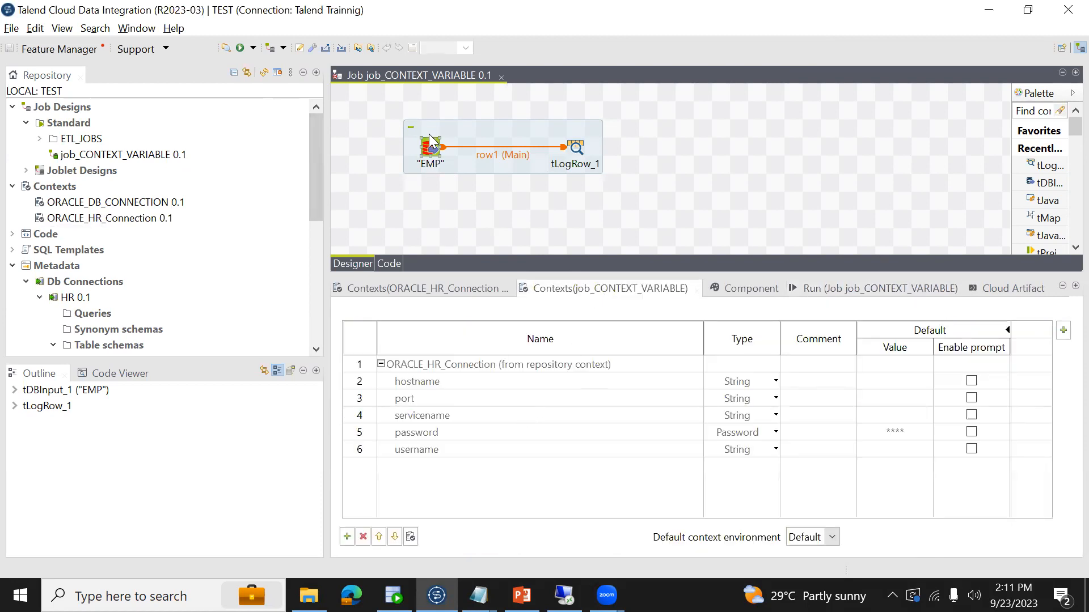
click(431, 152)
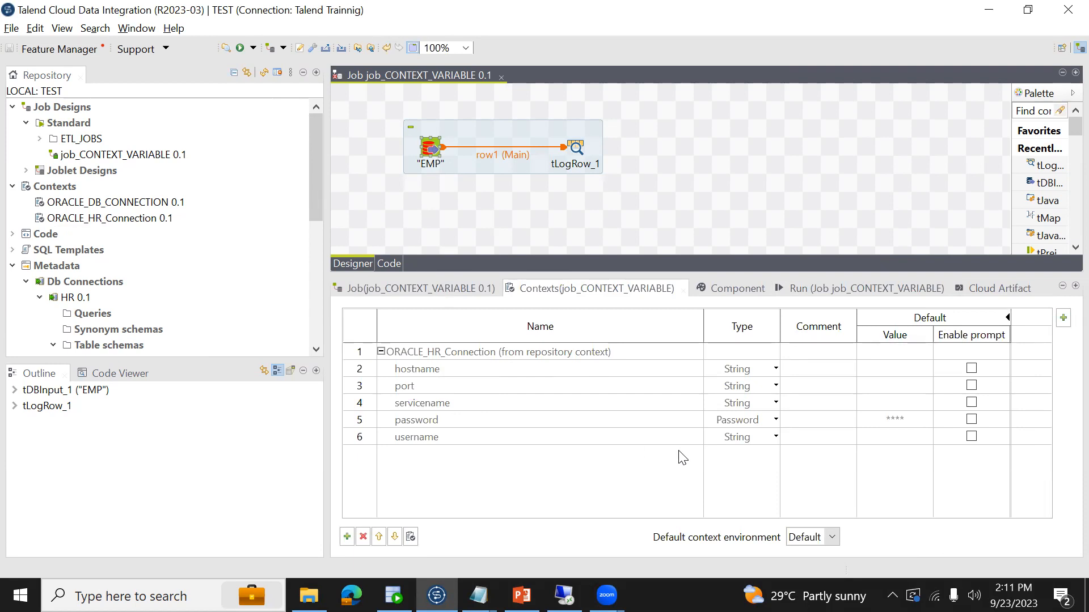
click(725, 293)
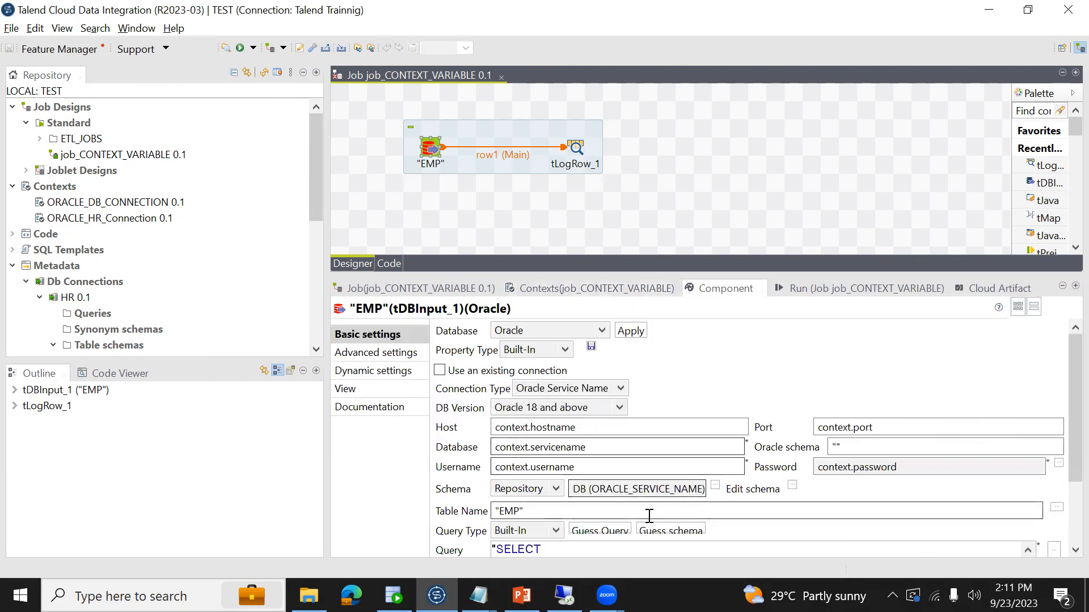
scroll(1065, 523, down, 3)
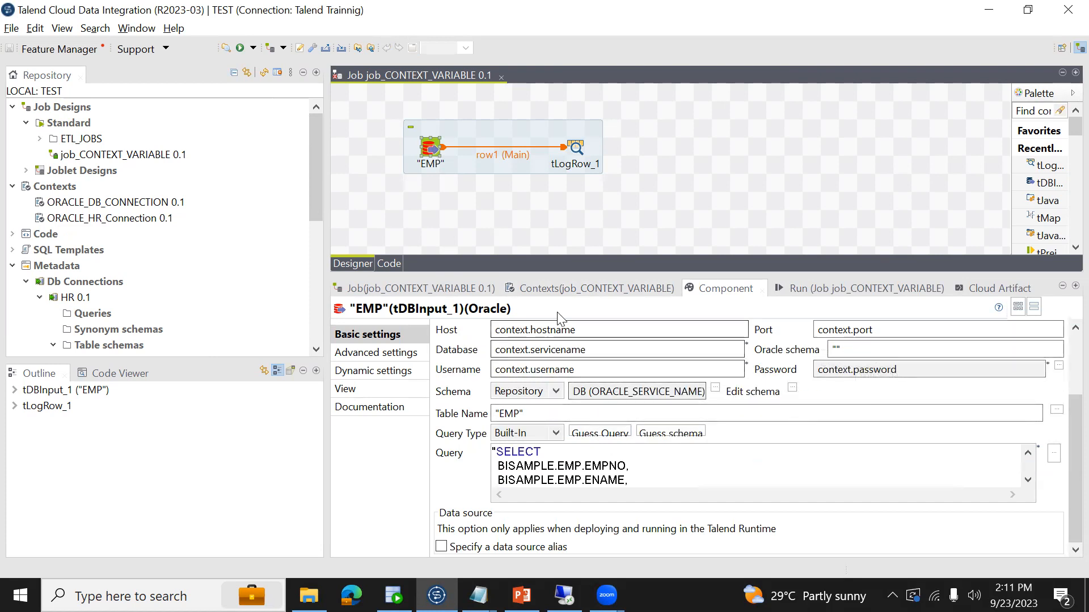
click(431, 150)
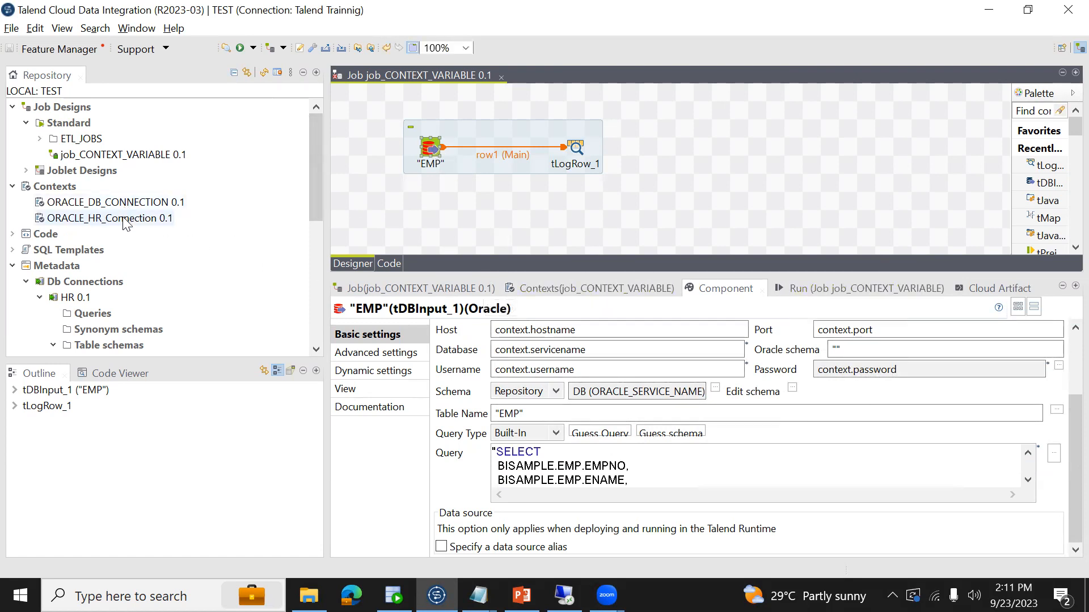
- Switch to SQL Developer and examine the keys and values stored in the etl_context_variables table
key(alt+Tab)
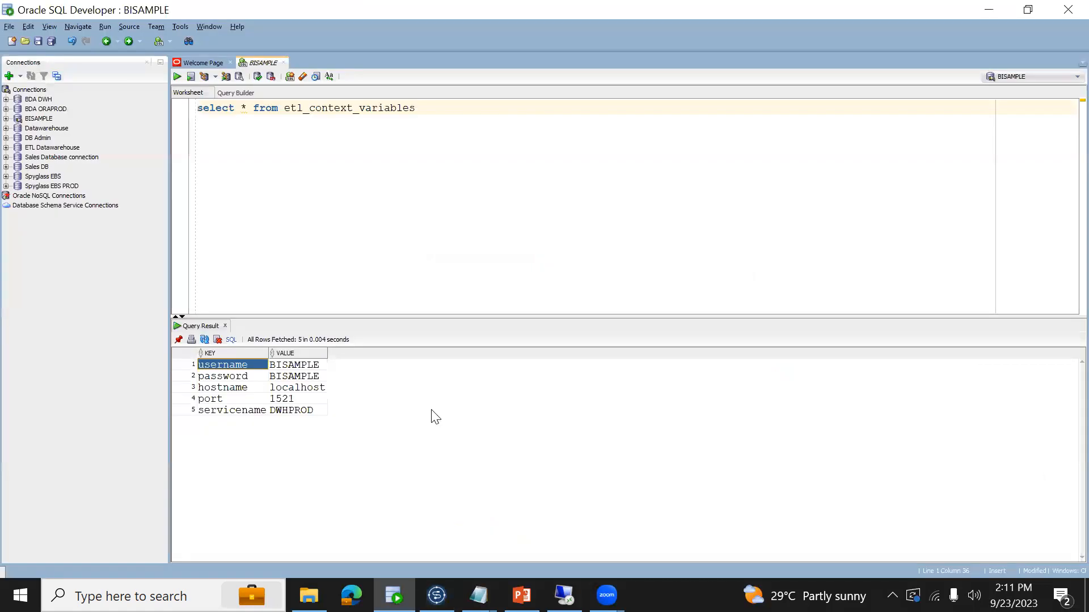
click(236, 378)
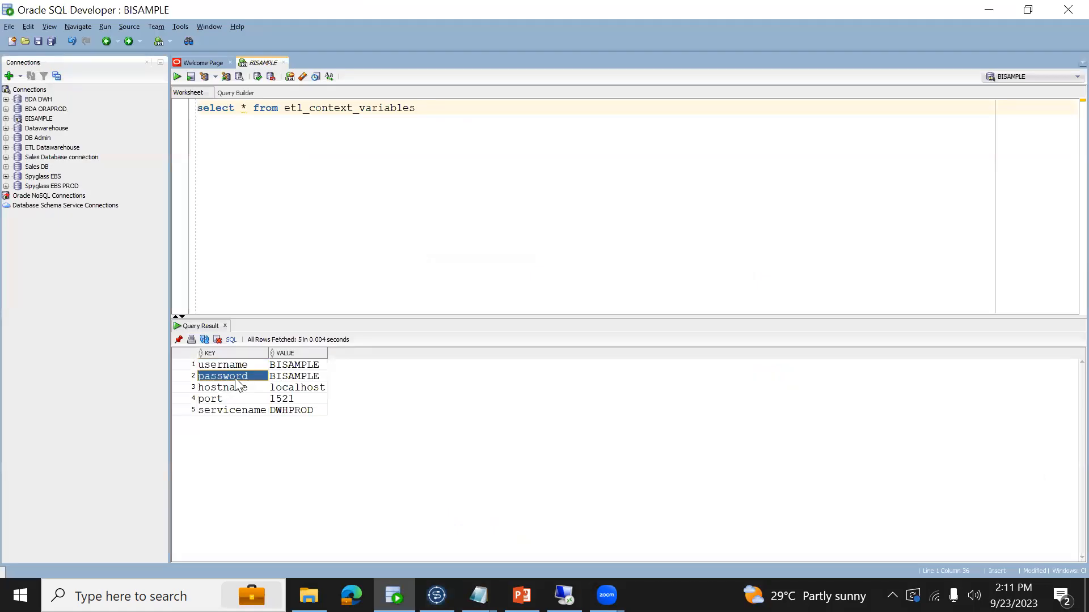
key(Right)
key(Up)
key(Up)
key(Down)
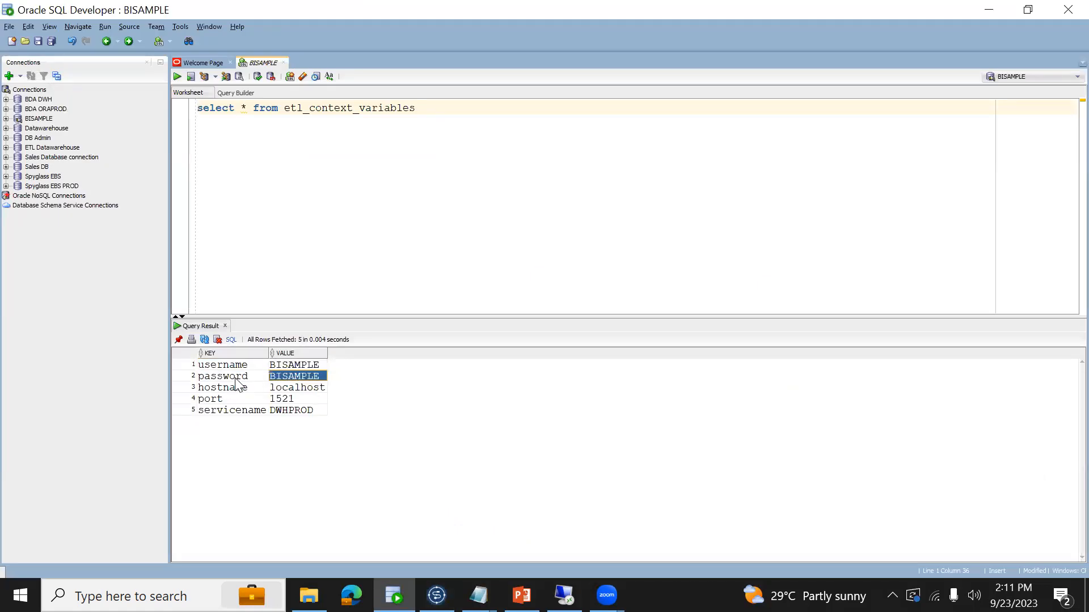
key(Down)
key(Down)
key(Down)
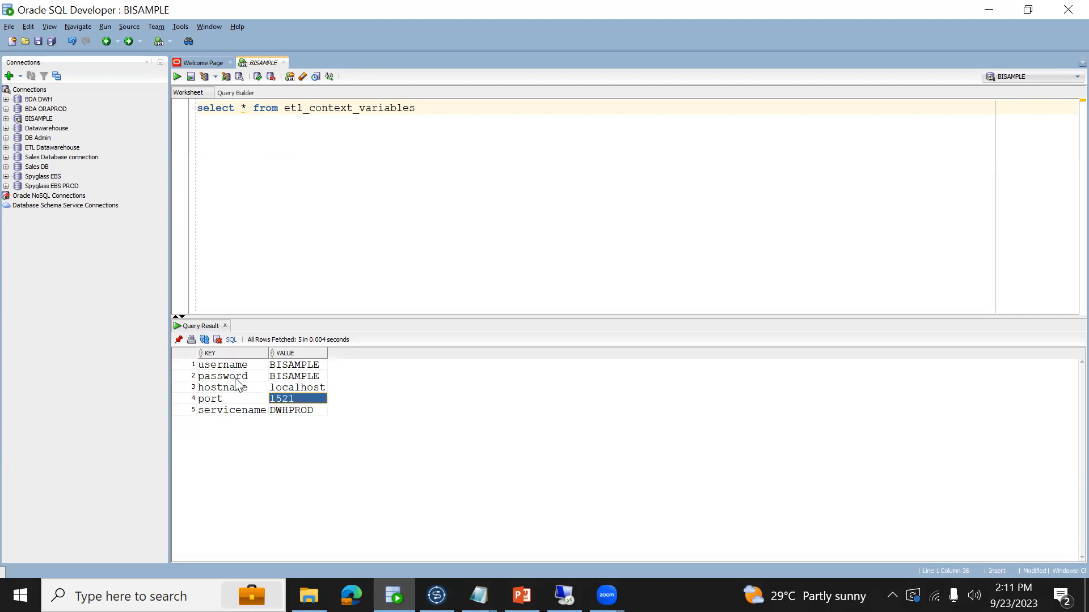
key(Left)
key(Up)
key(Up)
key(Up)
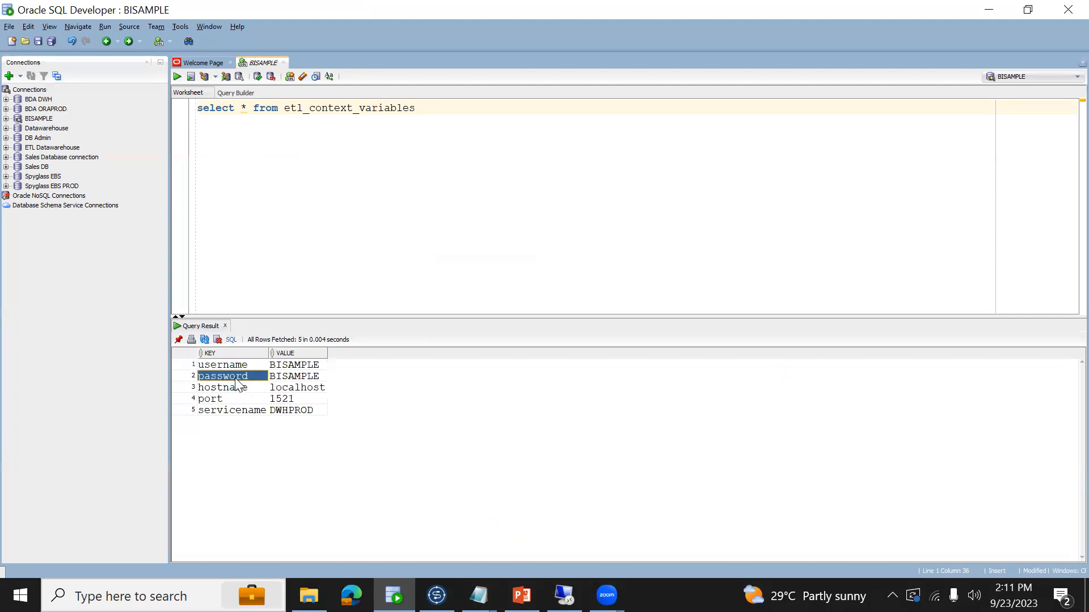
key(Right)
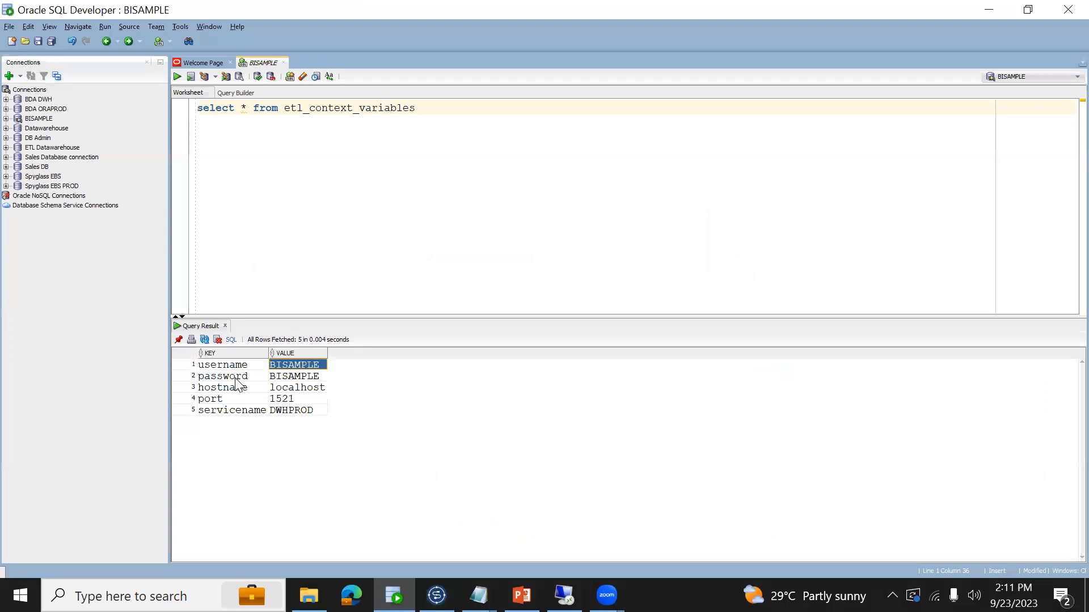
- Open the project's implicit context load settings in Talend and check its table name by querying ETL_CONTEXT_VARIABLES in SQL Developer
key(alt+Tab)
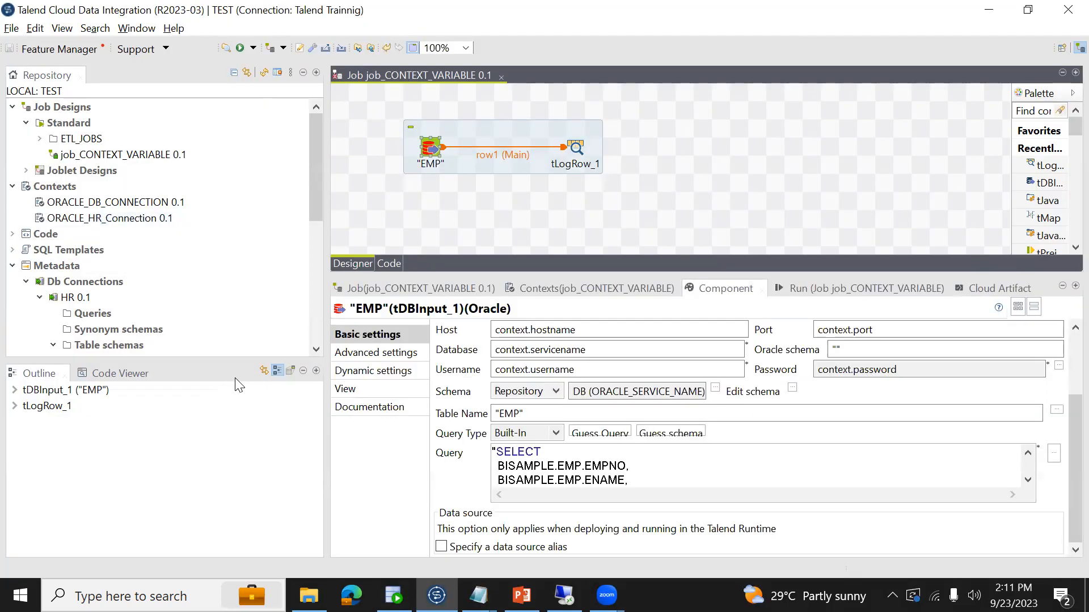
click(36, 29)
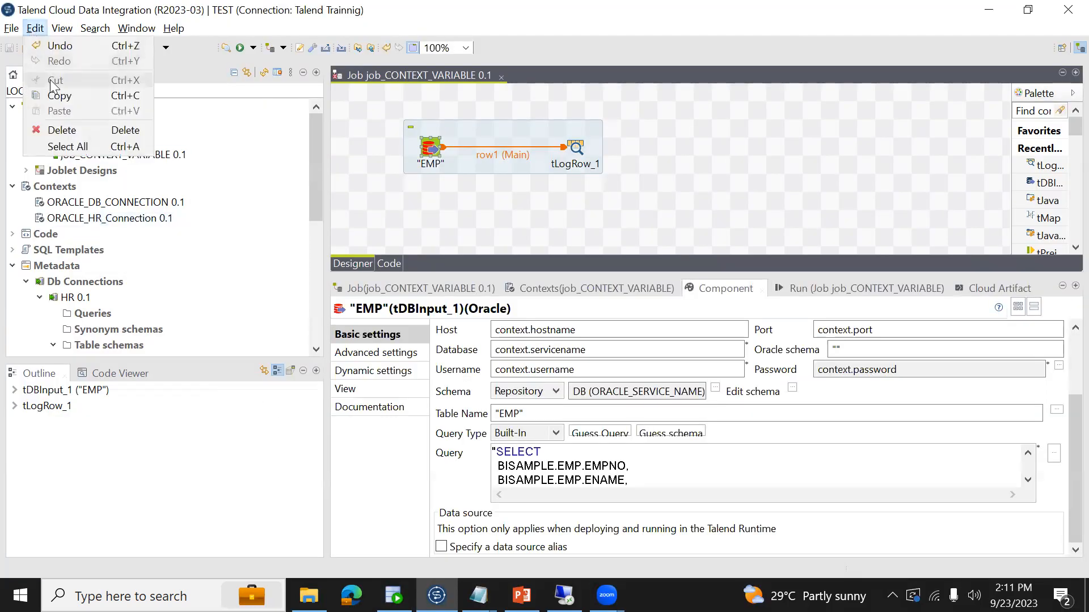
mouse_move(11, 29)
click(57, 170)
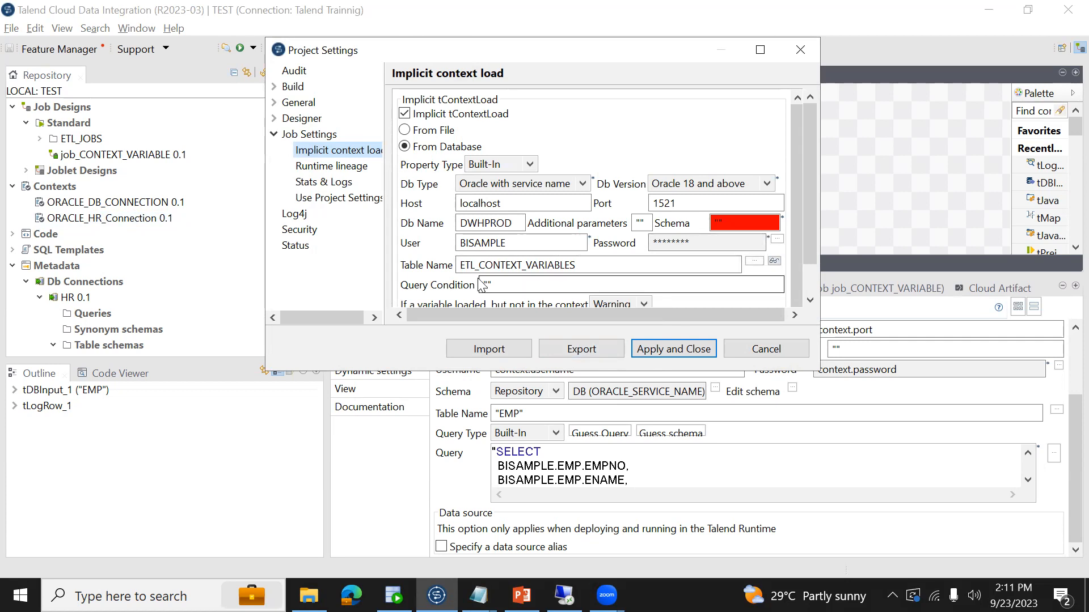
double_click(546, 267)
key(ctrl+c)
click(394, 595)
double_click(317, 112)
key(ctrl+v)
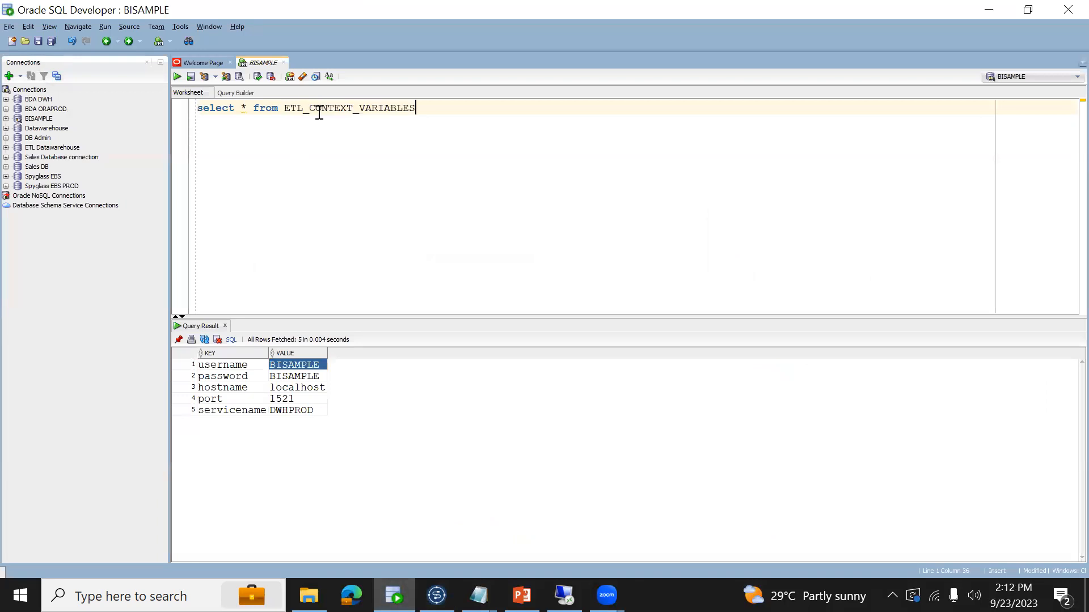
key(ctrl+Return)
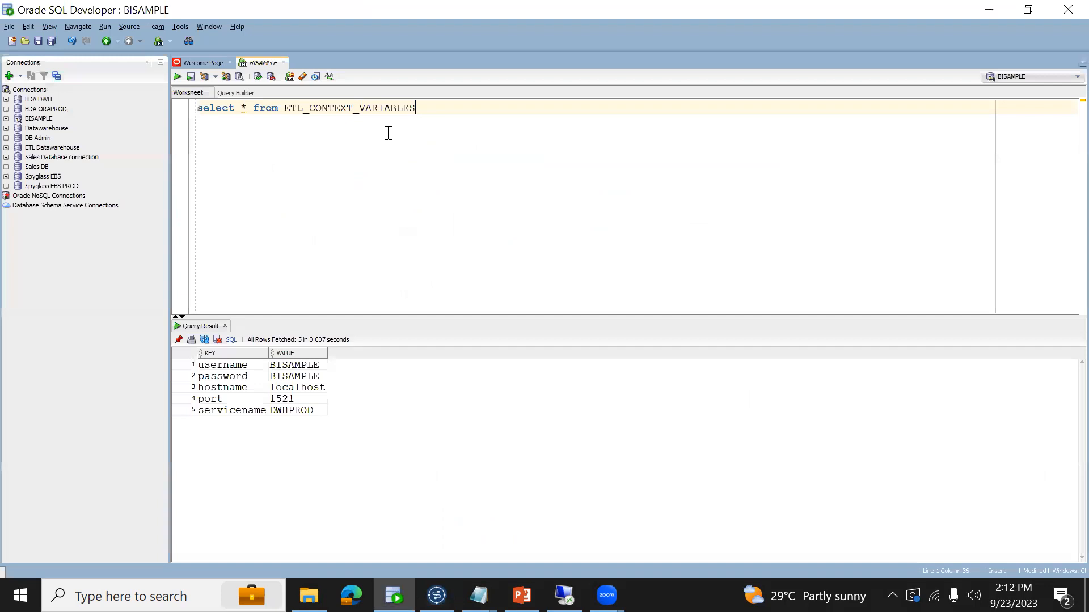
key(alt+Tab)
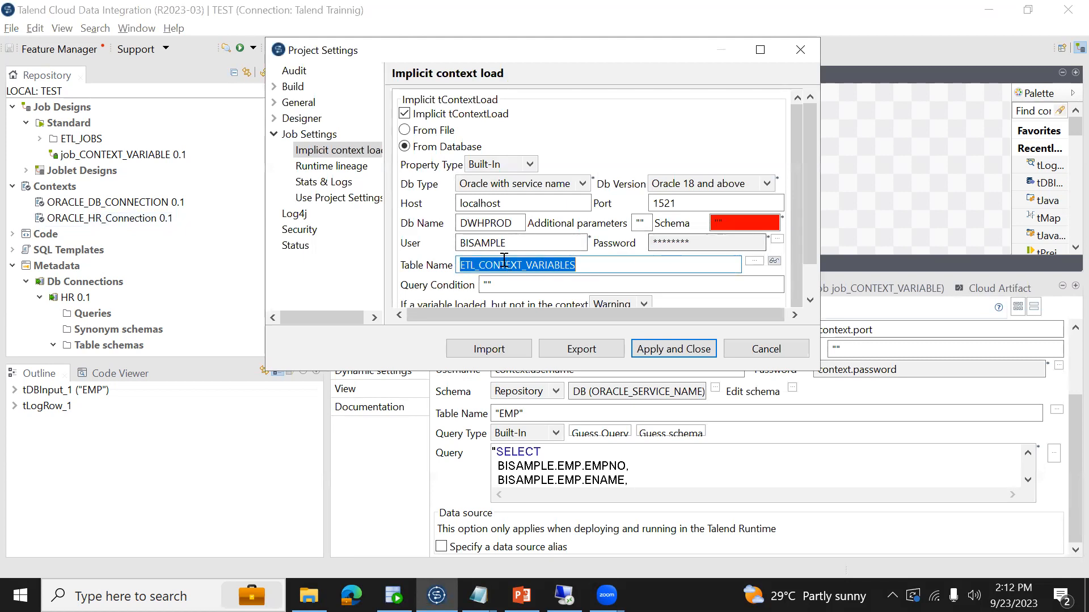
- Back in Talend, enclose the implicit context load's user, host "localhost", port "1521" and database name "DWHPROD" in double quotes
click(516, 243)
text(")
click(462, 243)
text(")
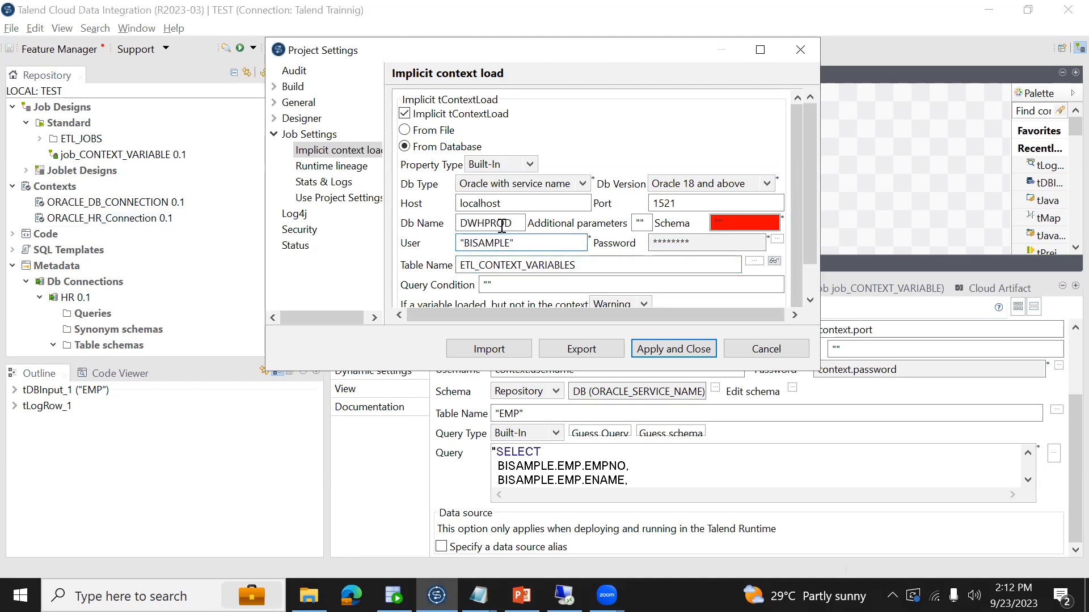
text(")
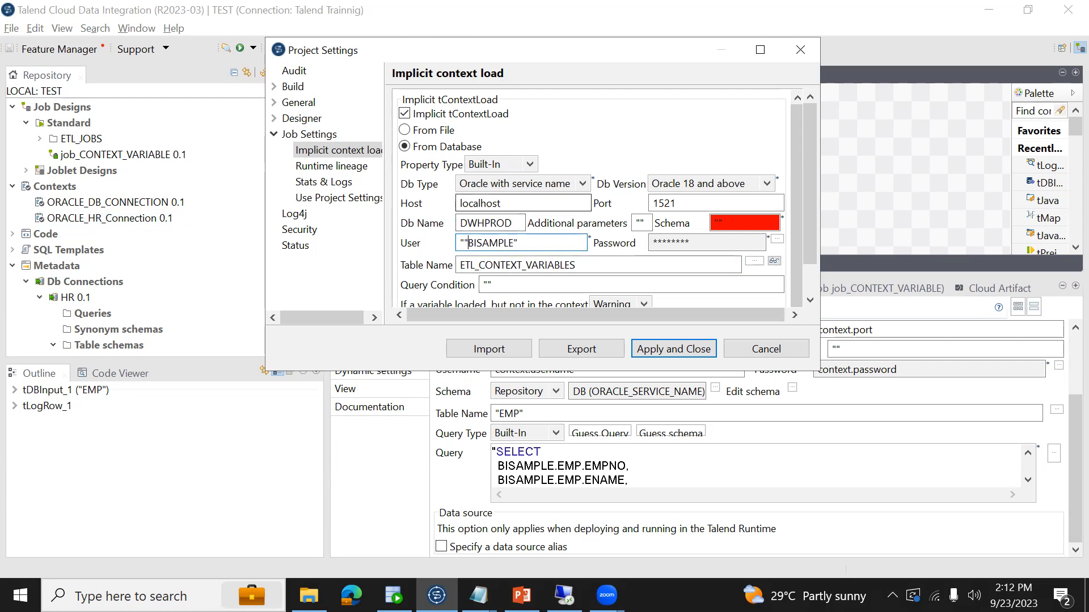
key(BackSpace)
click(533, 204)
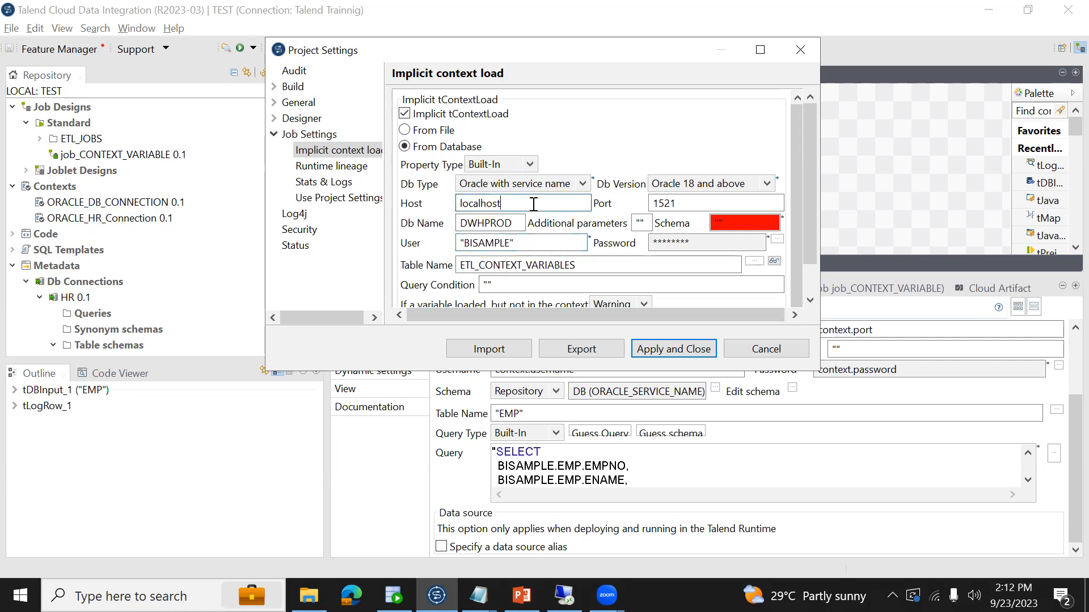
text(")
click(689, 205)
text(")
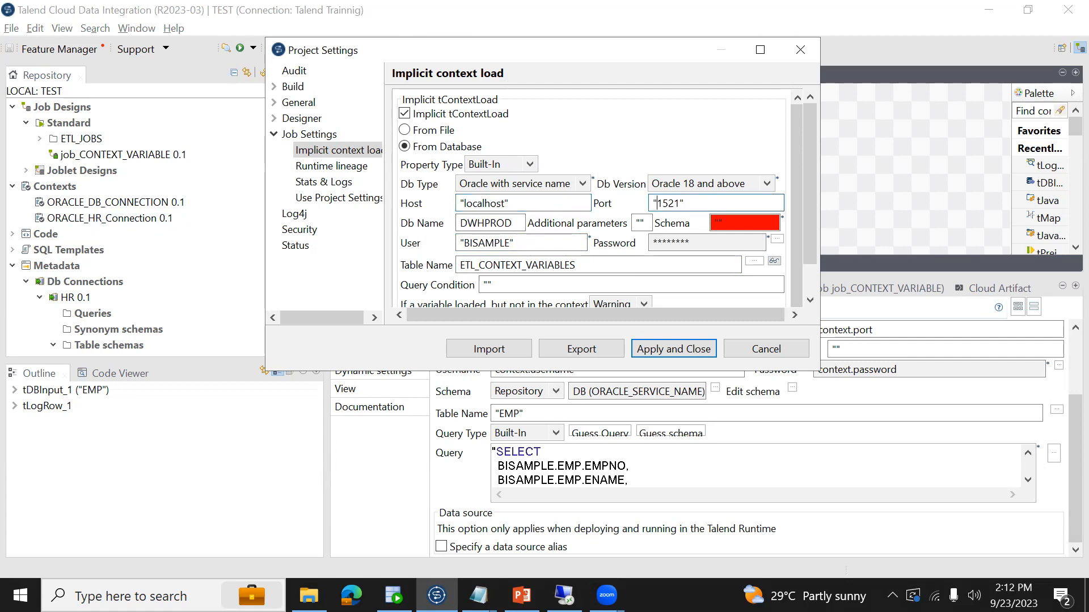
click(515, 223)
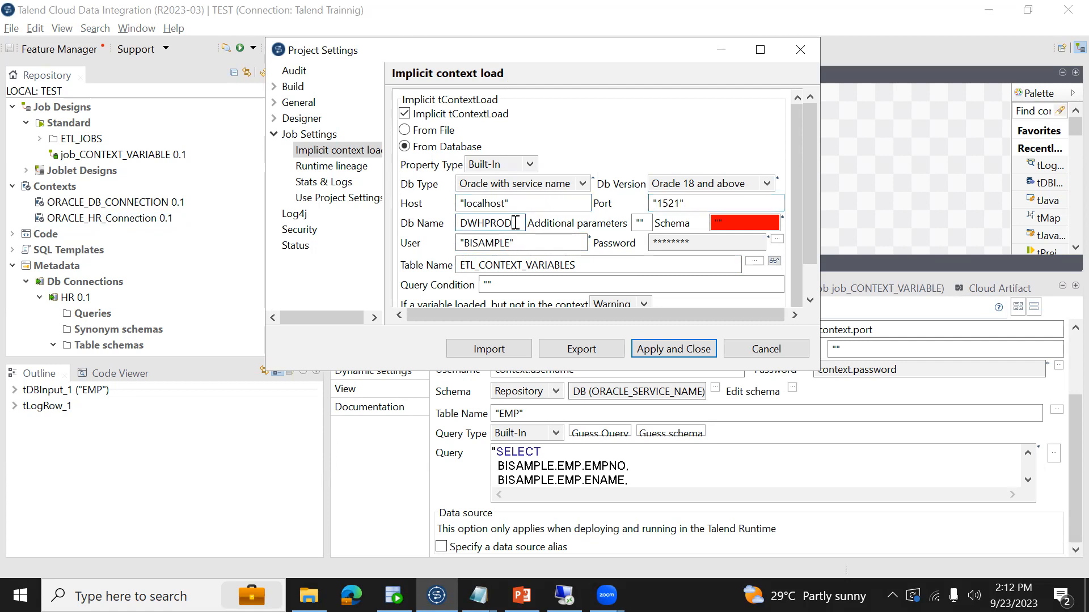
text(")
- Enter the database password inside double quotes in the implicit context load settings
click(776, 240)
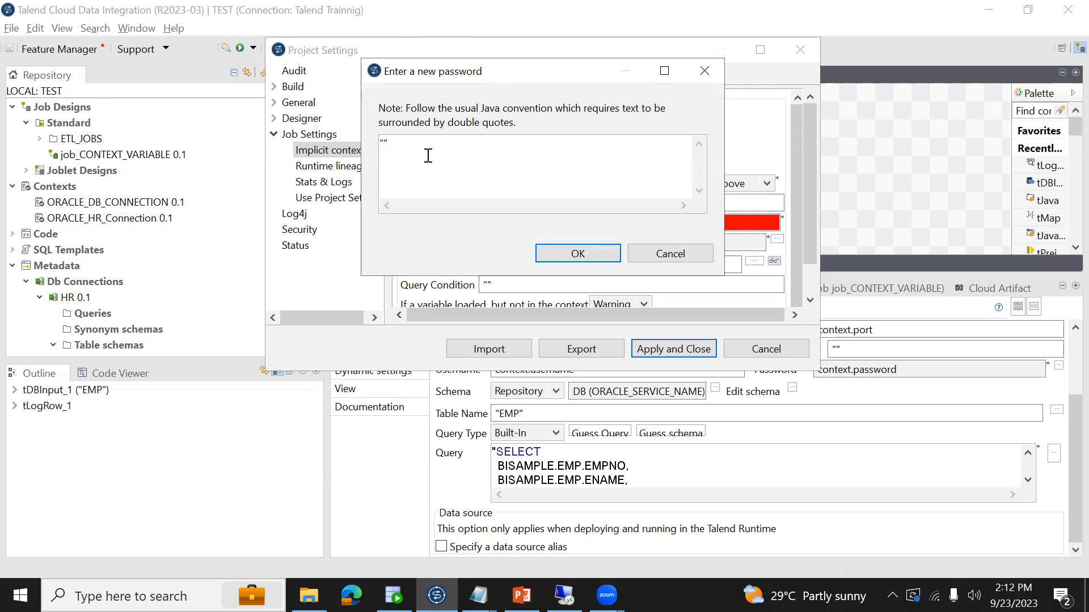
text(BISAMPLE)
click(577, 253)
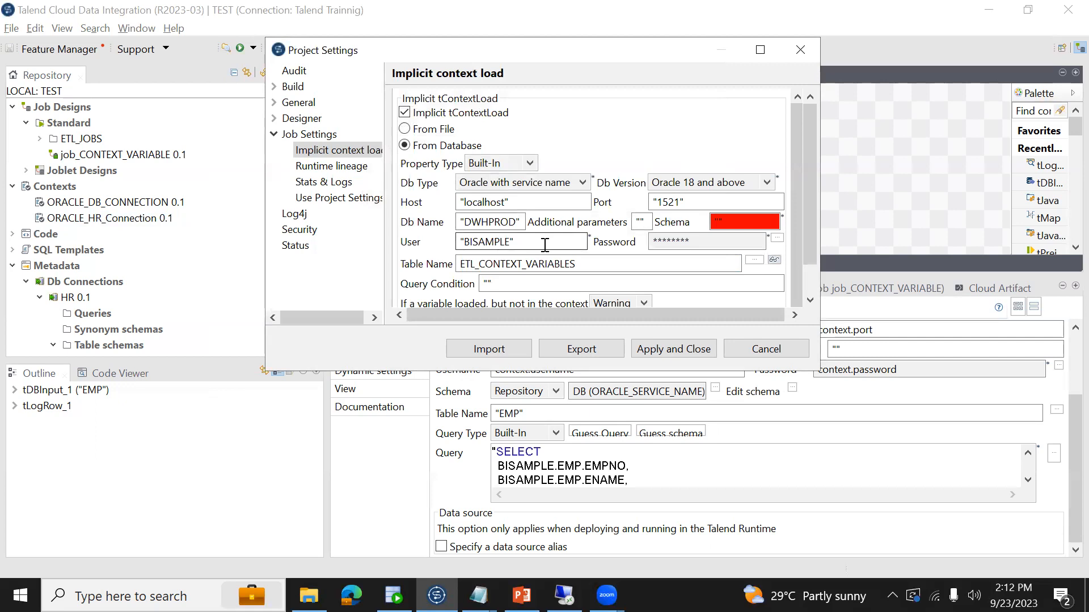
- Apply the project settings and run job_CONTEXT_VARIABLE
click(667, 355)
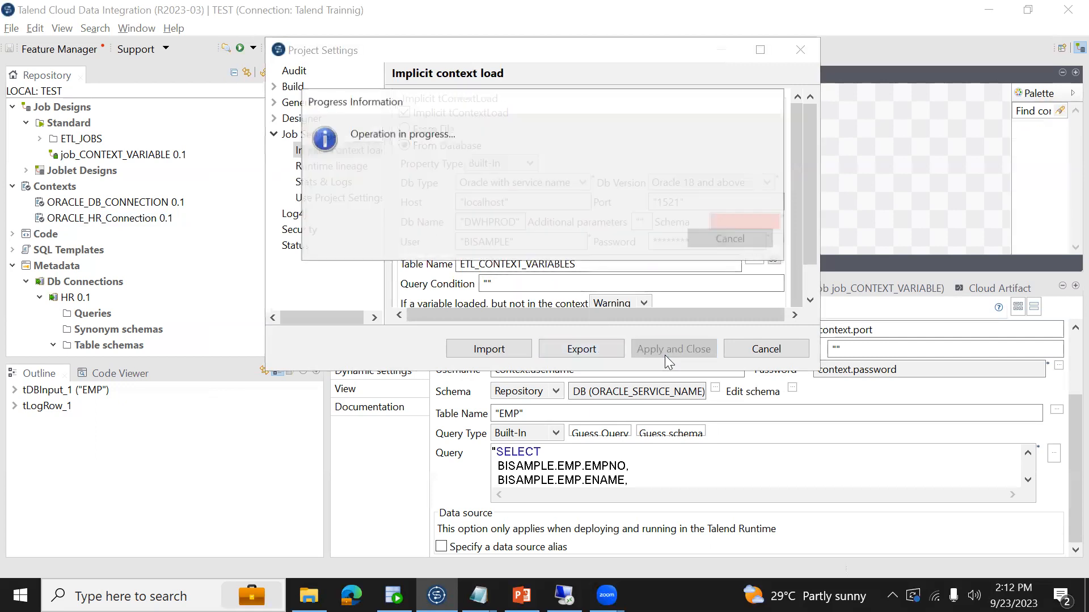
click(628, 227)
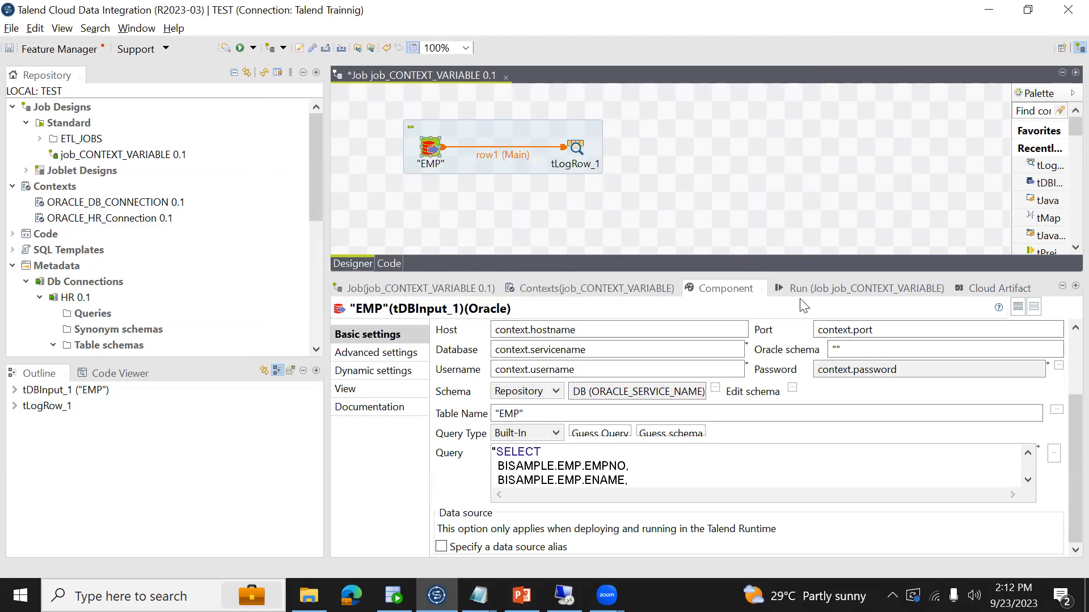
click(851, 288)
click(485, 348)
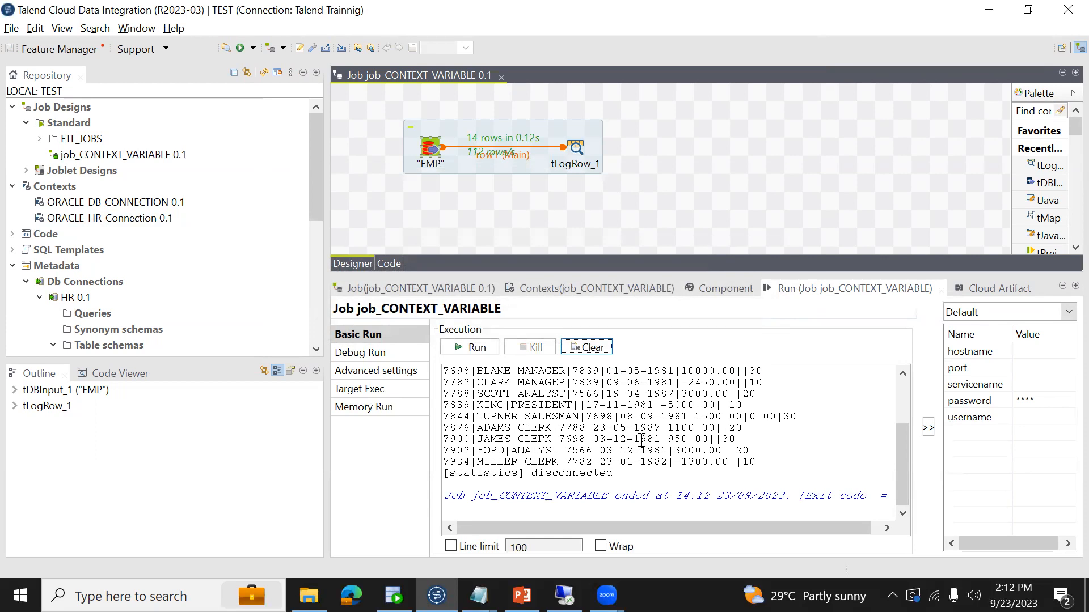
- Inspect the variables and default values of the ORACLE_HR_Connection context group, then close it without changes
click(143, 223)
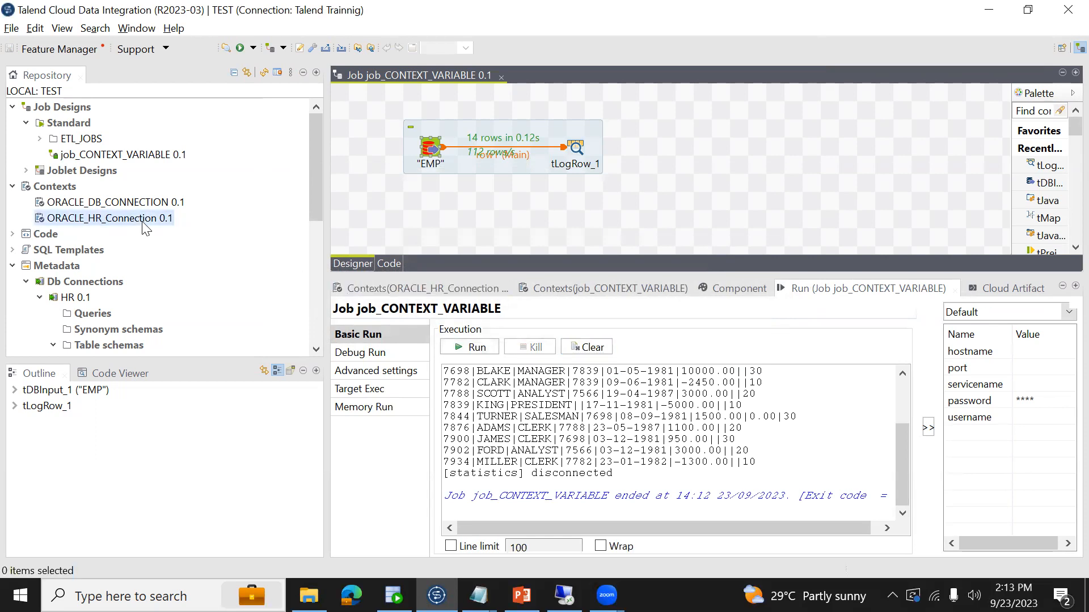
right_click(143, 222)
click(209, 233)
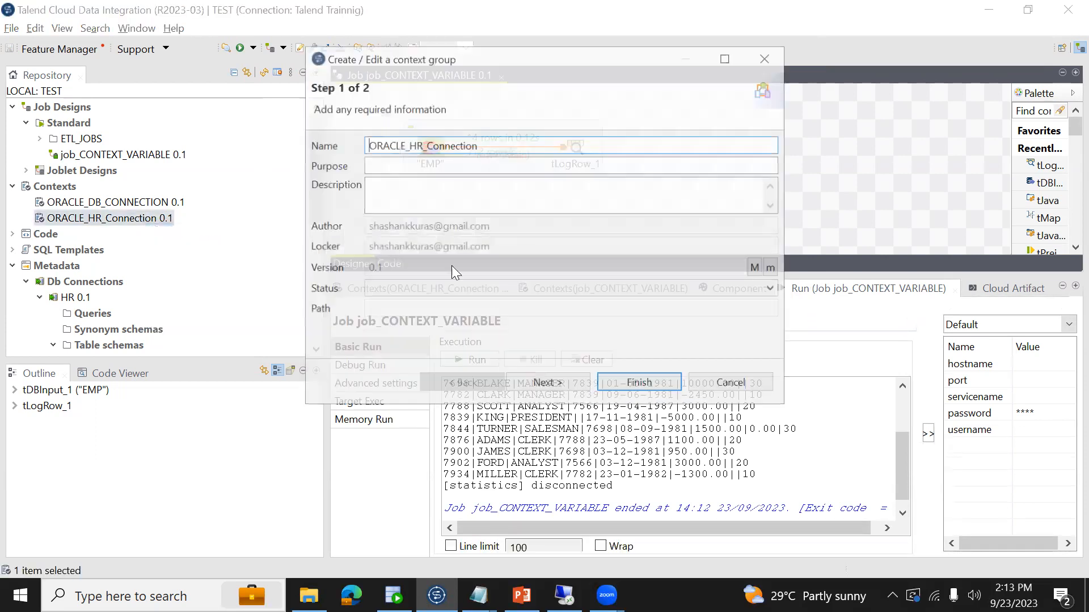
click(566, 385)
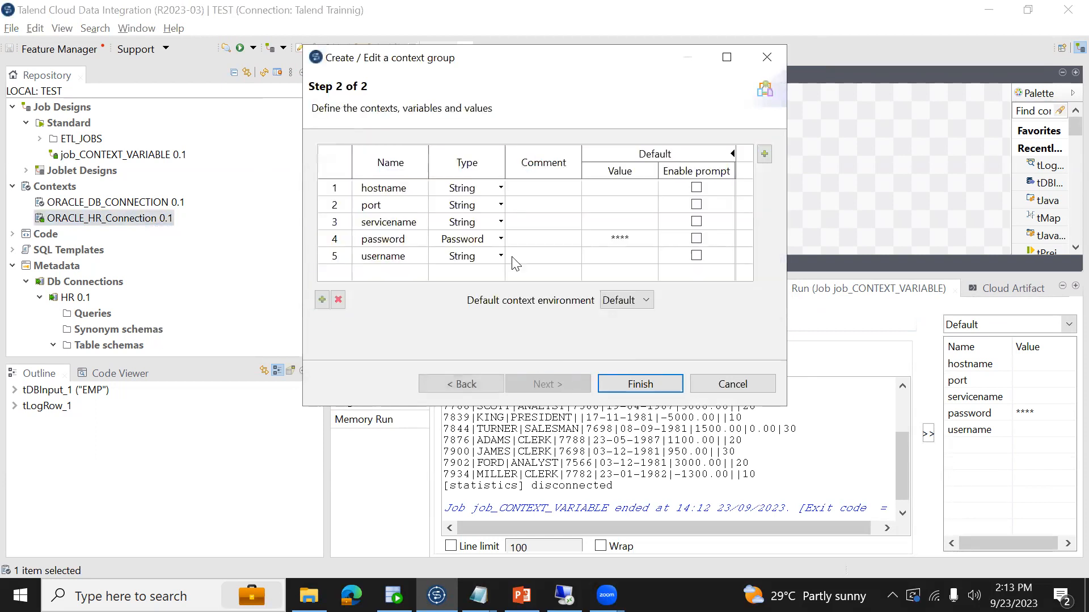
click(758, 382)
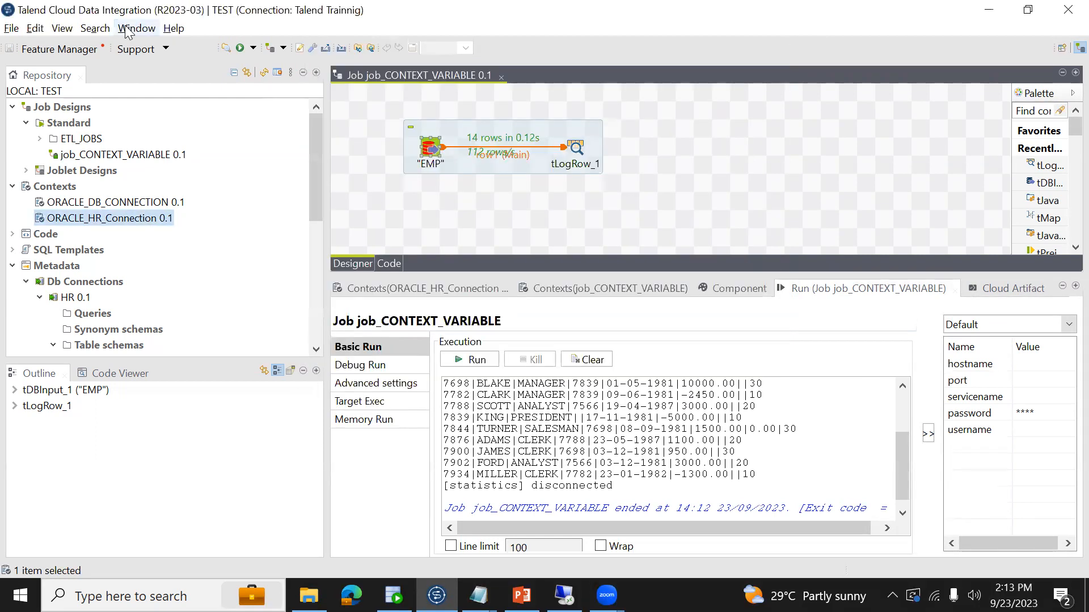
- Review the project's implicit context load settings against the keys and values of ETL_CONTEXT_VARIABLES in SQL Developer, and close them unchanged
click(30, 36)
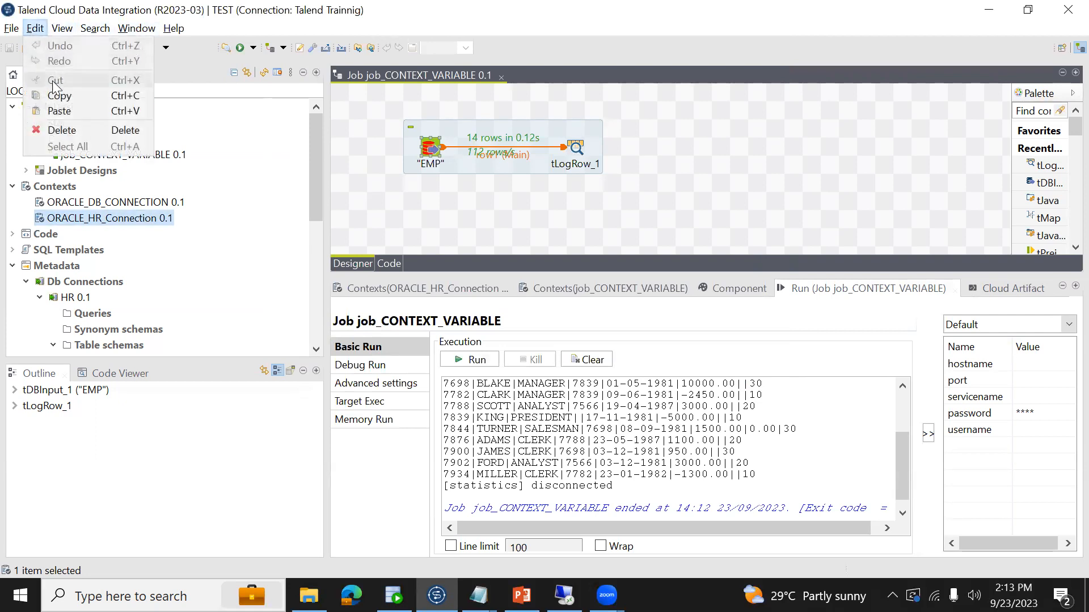
click(12, 28)
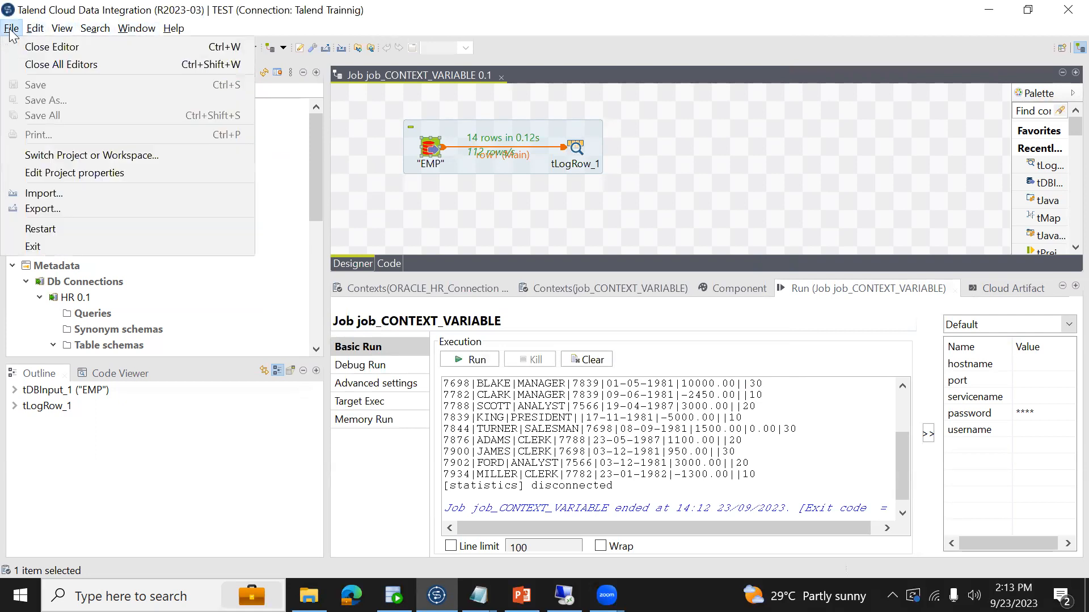
click(50, 174)
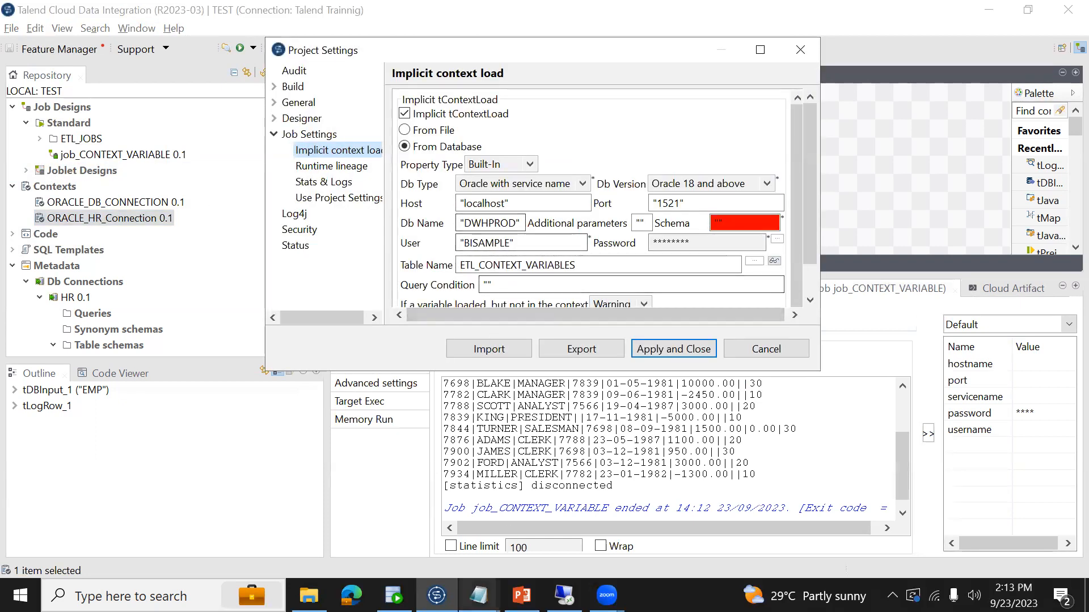
click(394, 596)
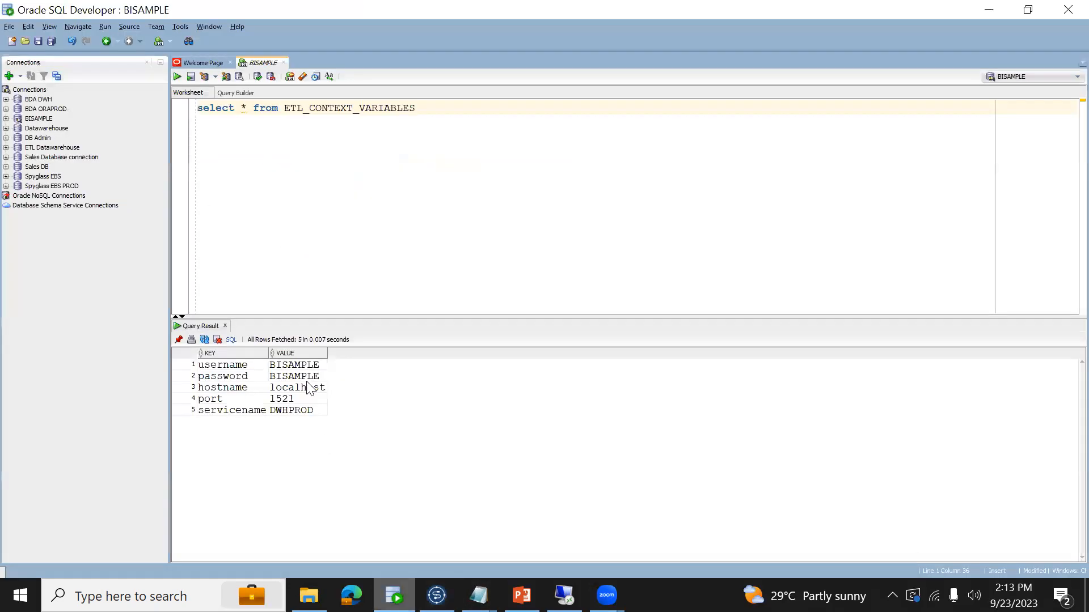
click(219, 366)
key(shift+Down)
key(shift+Down)
key(shift+Down)
key(shift+Down)
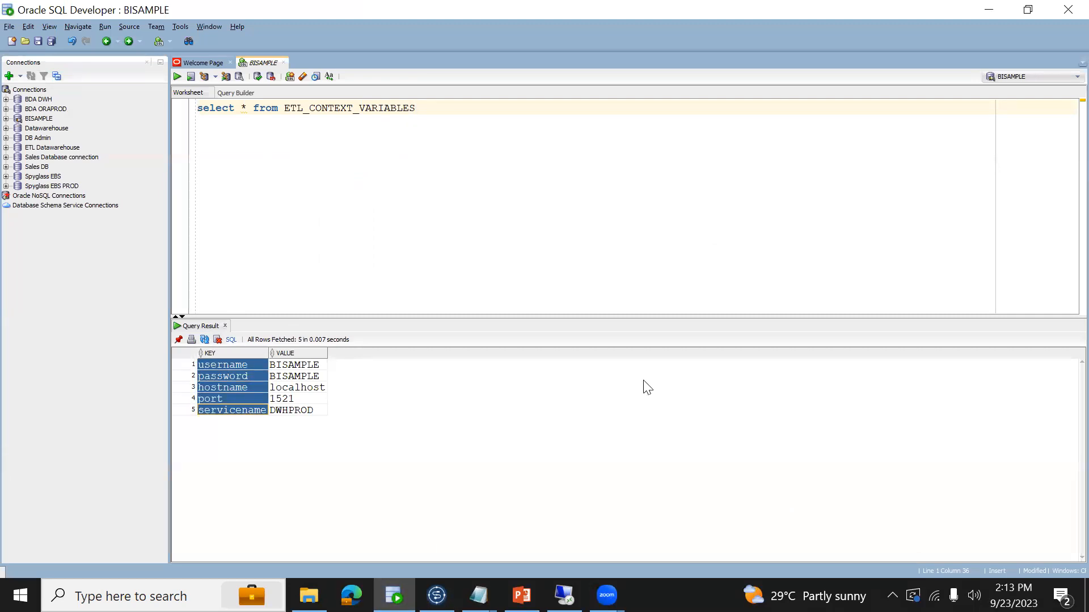
click(293, 367)
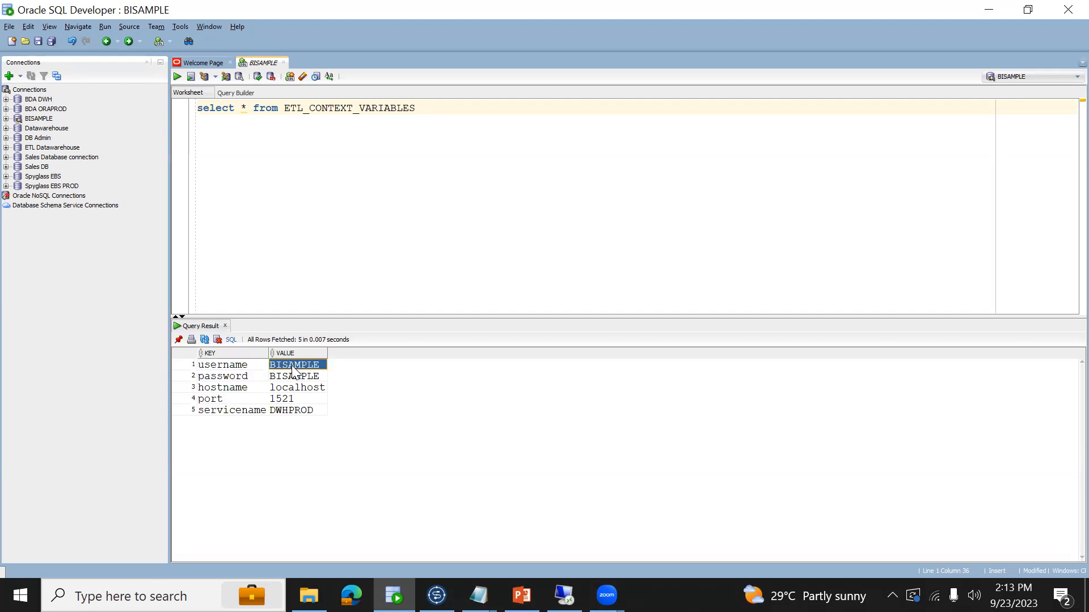
key(alt+Tab)
click(764, 347)
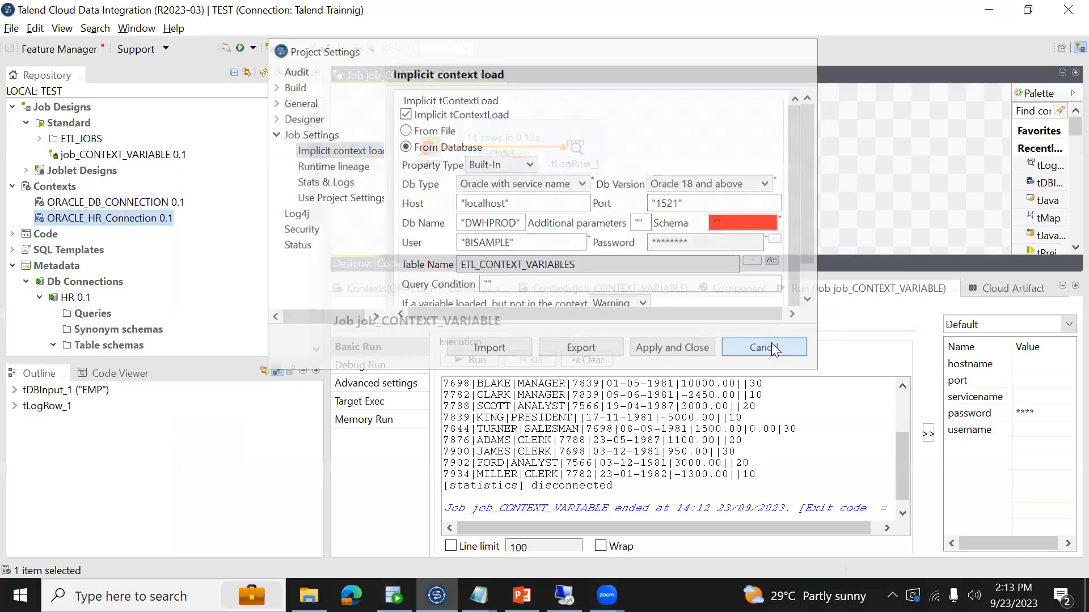
- Compare the variable names in job_CONTEXT_VARIABLE's contexts with the keys of the ETL_CONTEXT_VARIABLES table in SQL Developer
click(597, 287)
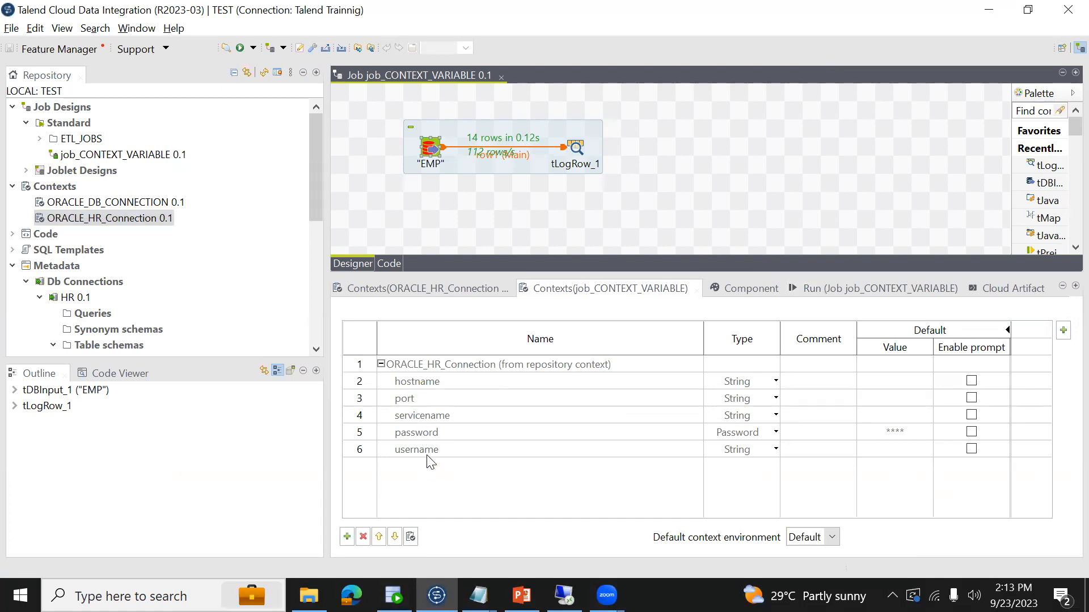
key(alt+Tab)
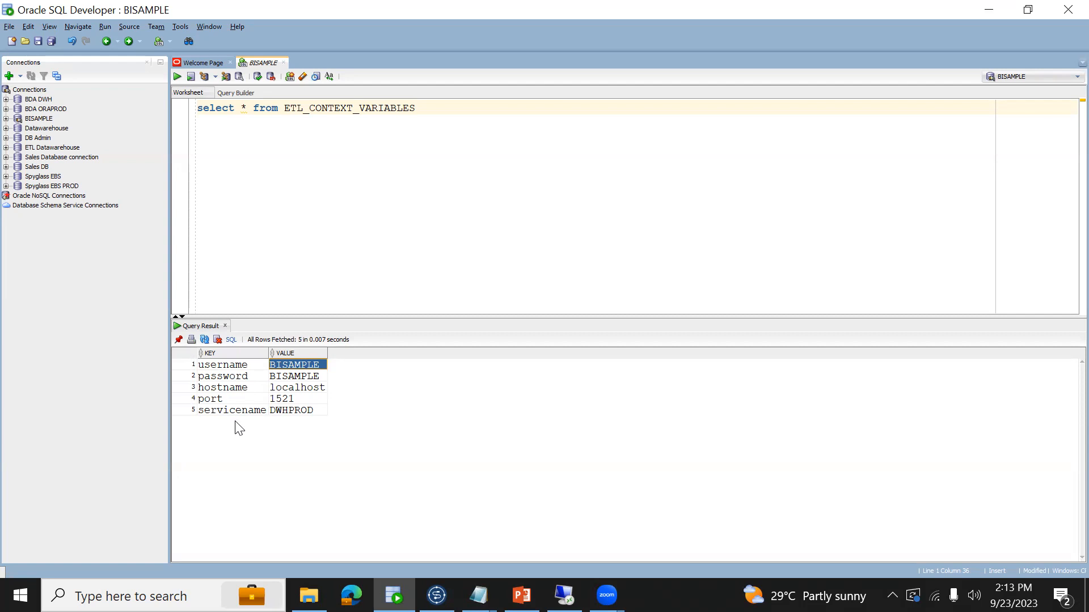
click(437, 595)
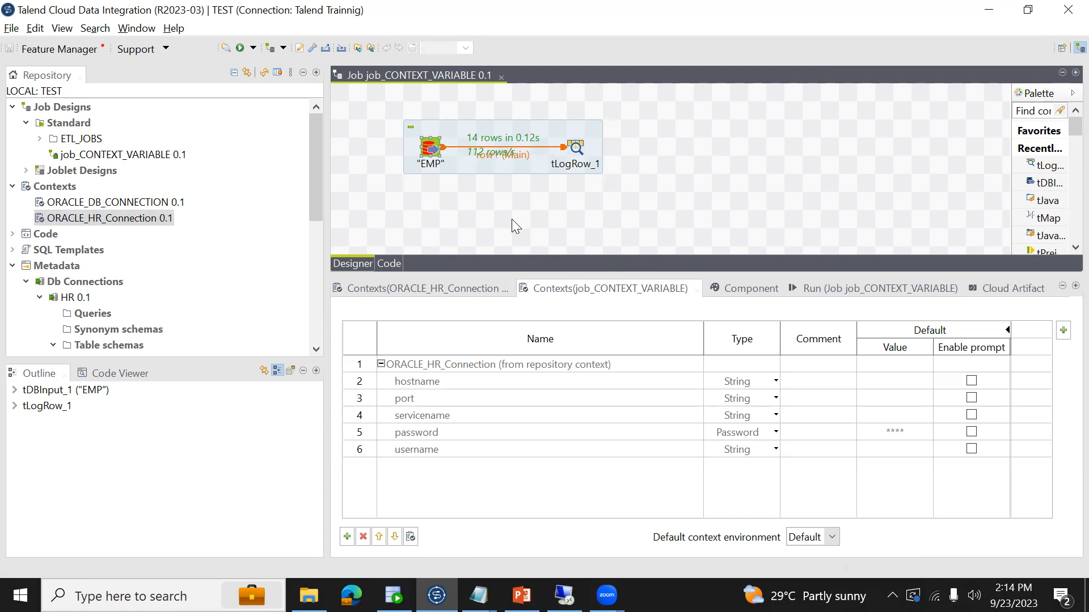
- Close job_CONTEXT_VARIABLE and create a new standard job named job_context2
click(502, 79)
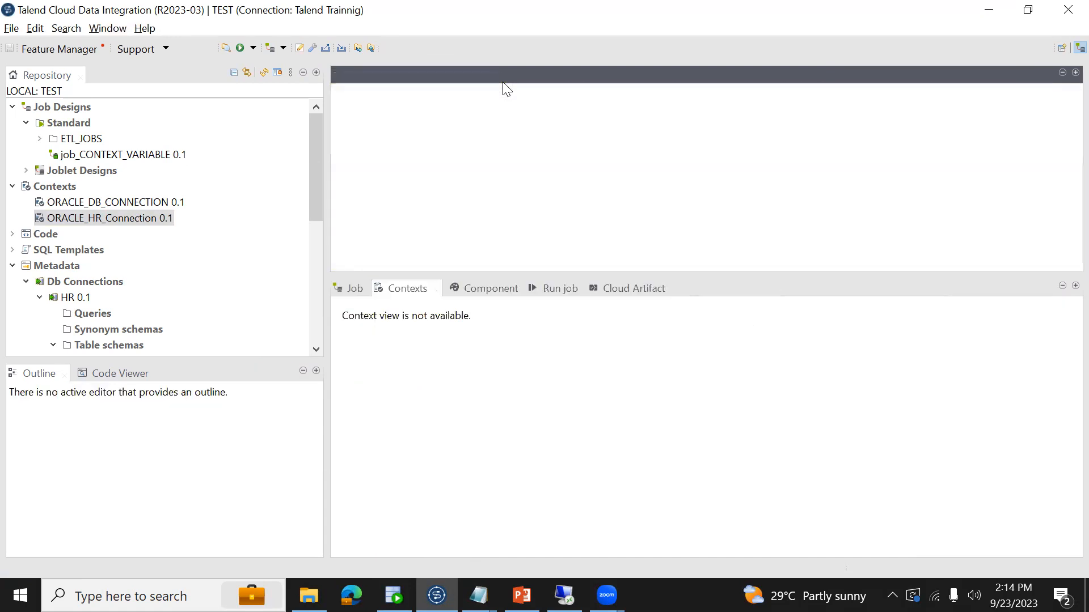
click(82, 130)
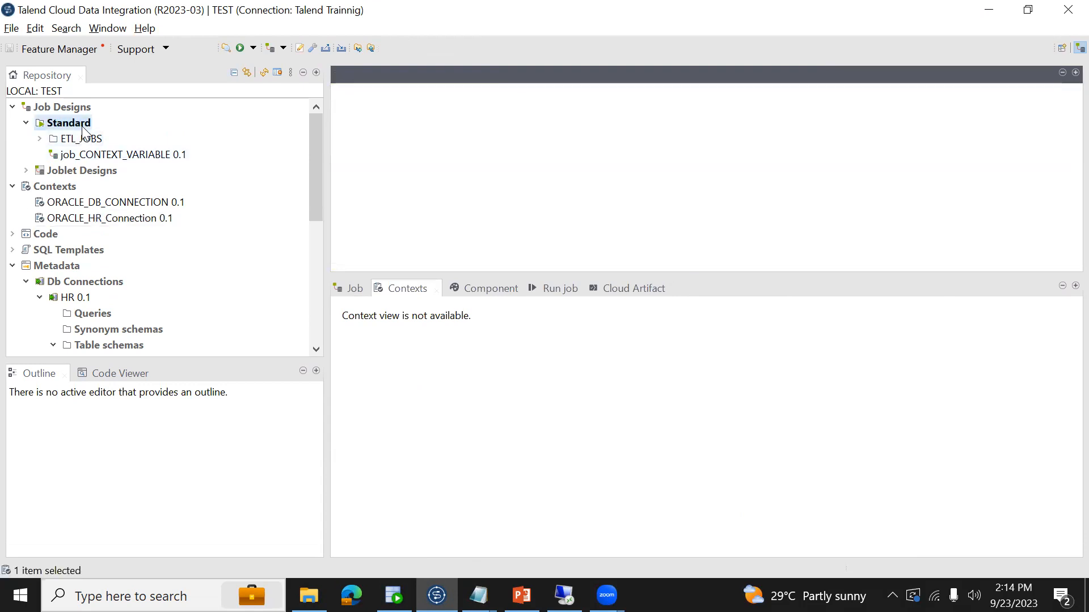
right_click(82, 130)
click(116, 136)
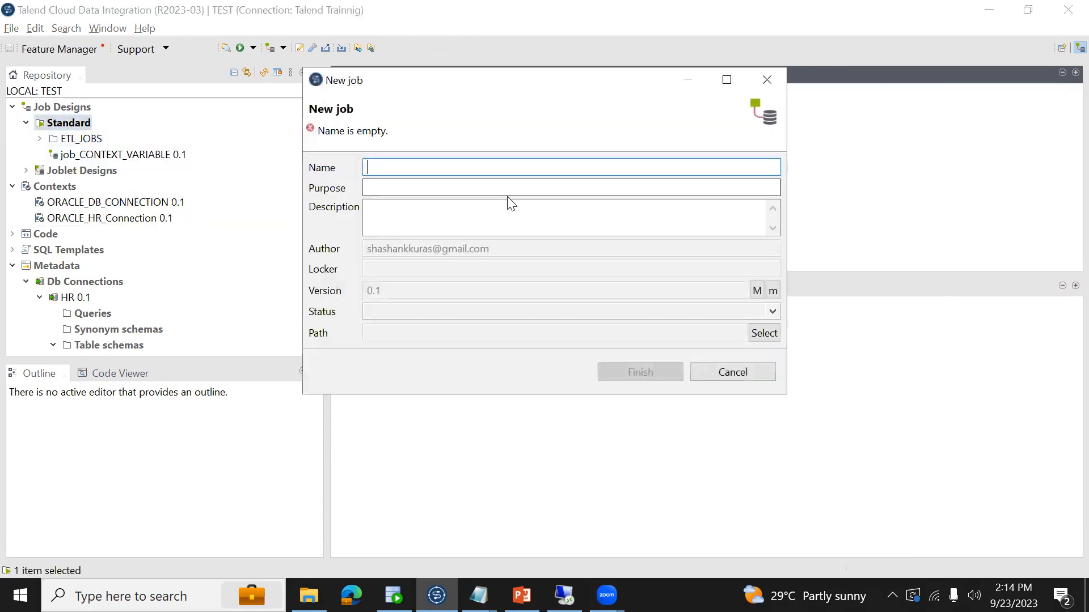
text(JOB)
key(BackSpace)
key(BackSpace)
key(BackSpace)
text(job)
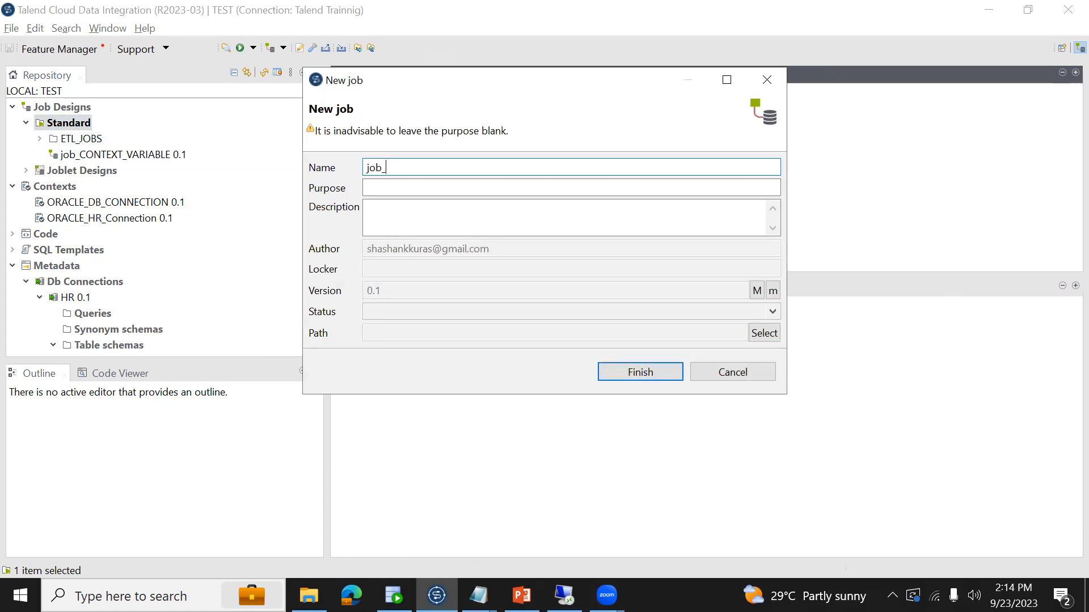
text(_context)
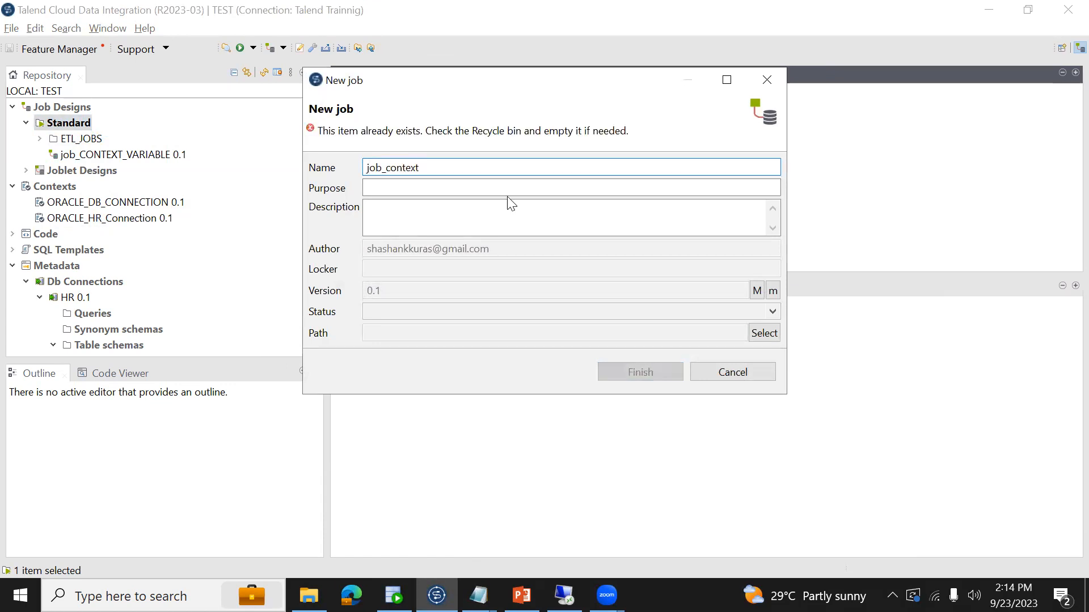
text(2)
click(639, 370)
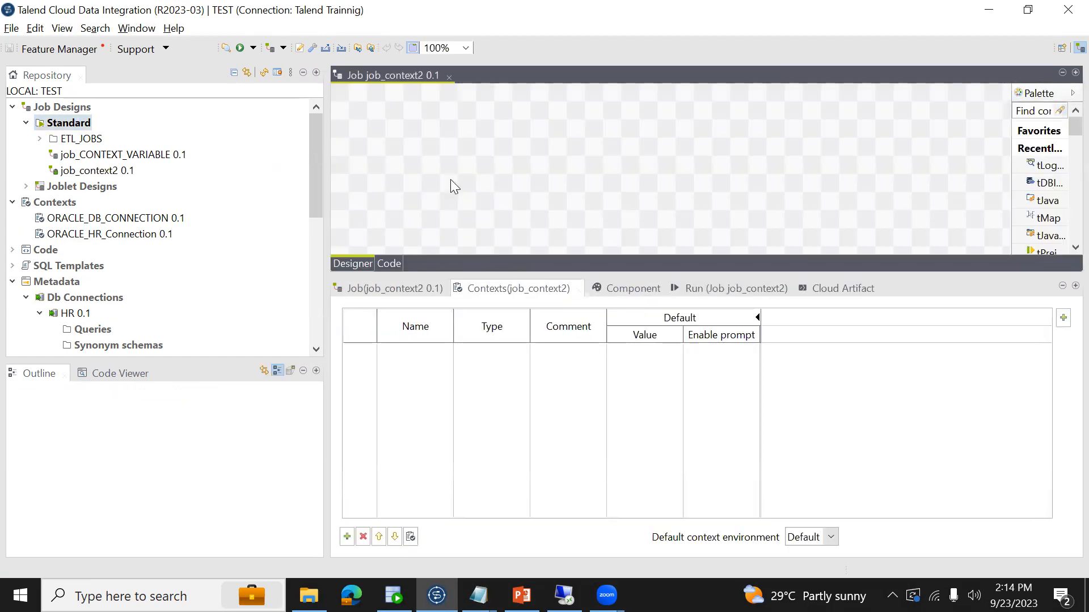
- Disable Implicit tContextLoad in the project settings and apply the change, updating the POM for all jobs
click(11, 29)
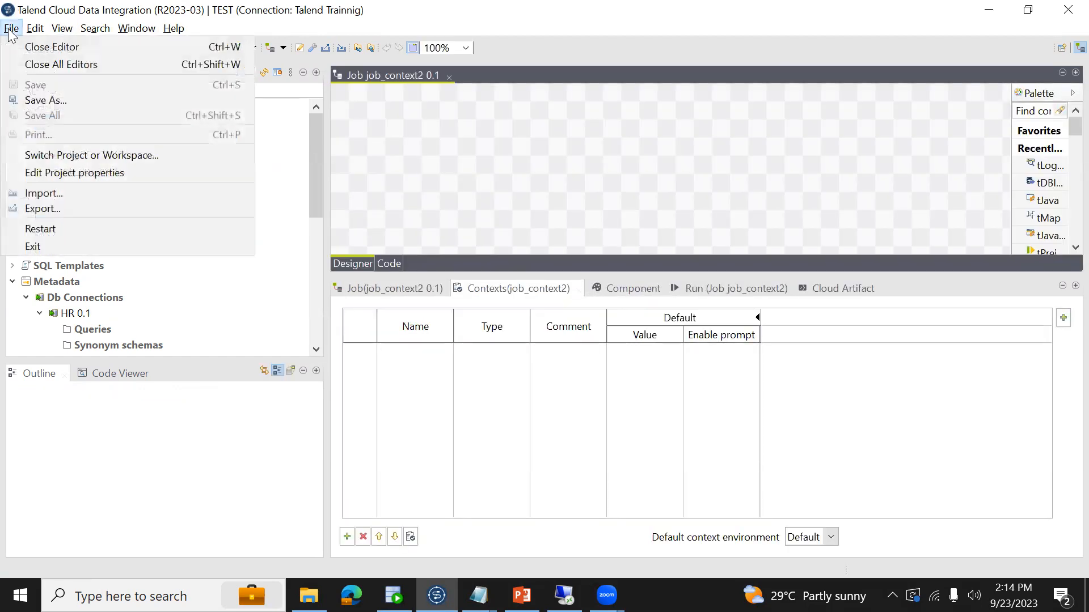
click(72, 168)
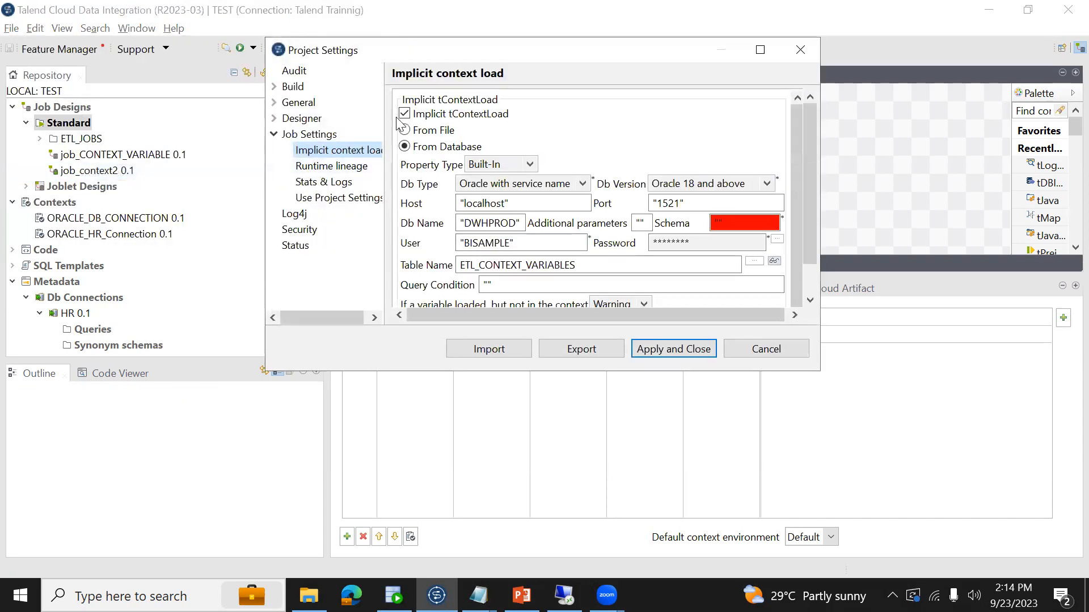
click(404, 115)
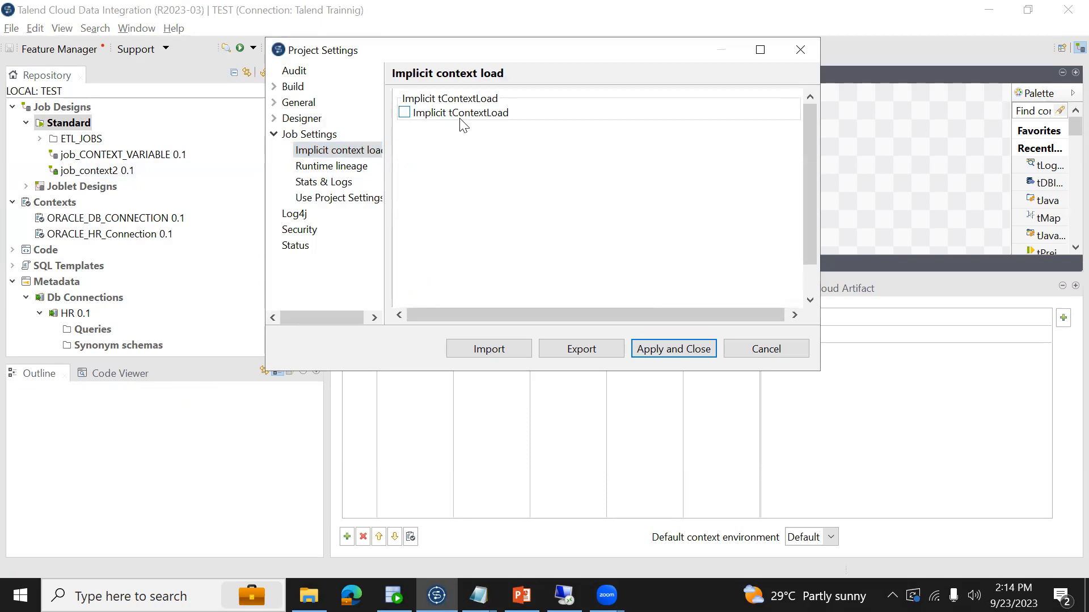
click(656, 347)
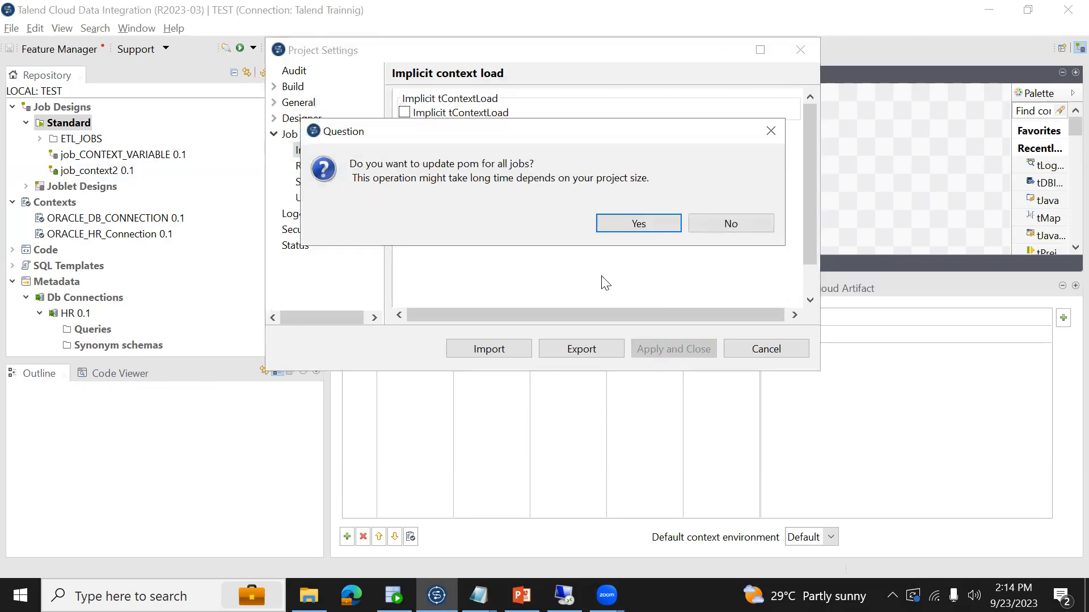
click(613, 223)
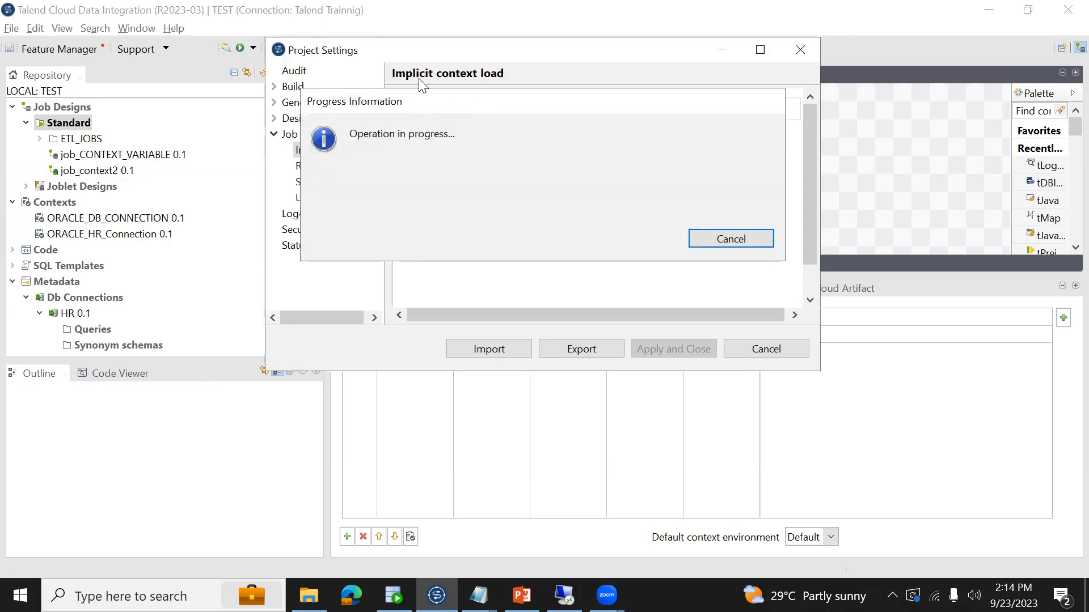
- Re-enable Implicit tContextLoad in the project settings and review the keys of the ETL_CONTEXT_VARIABLES table in SQL Developer
click(11, 28)
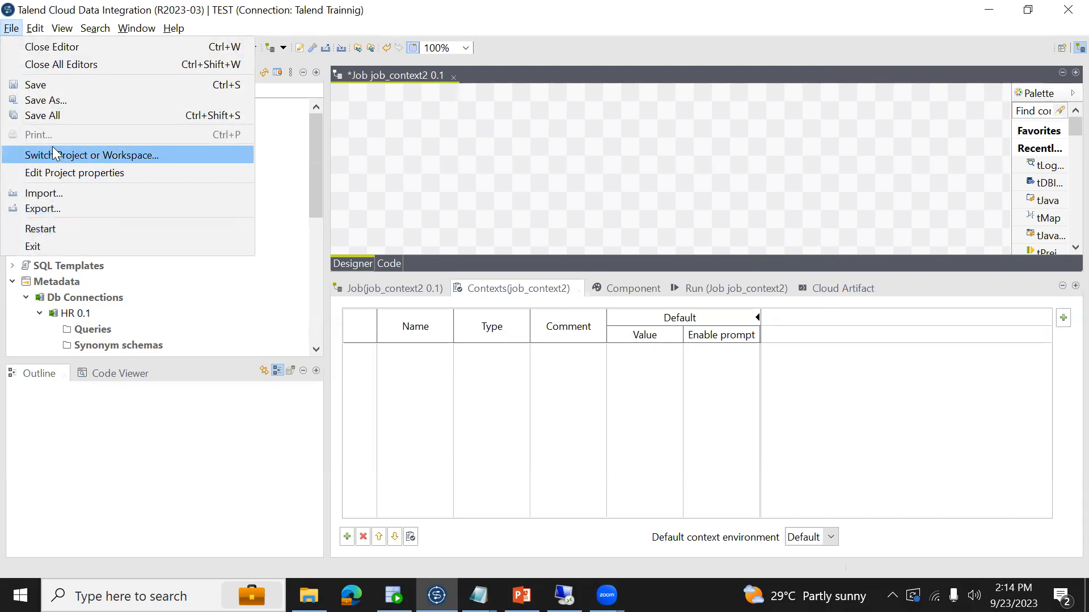
click(61, 172)
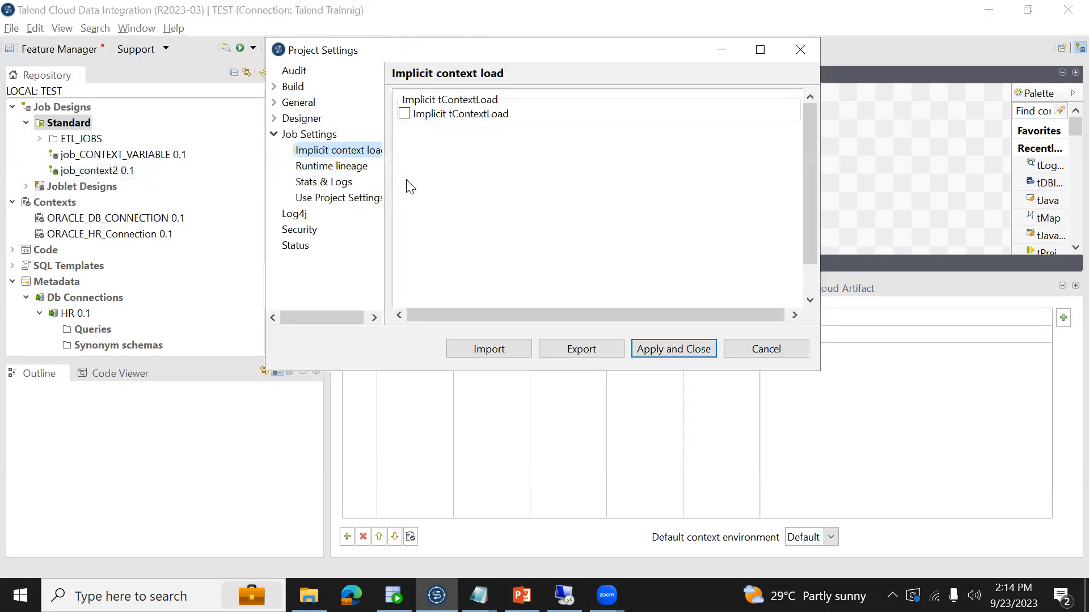
click(406, 114)
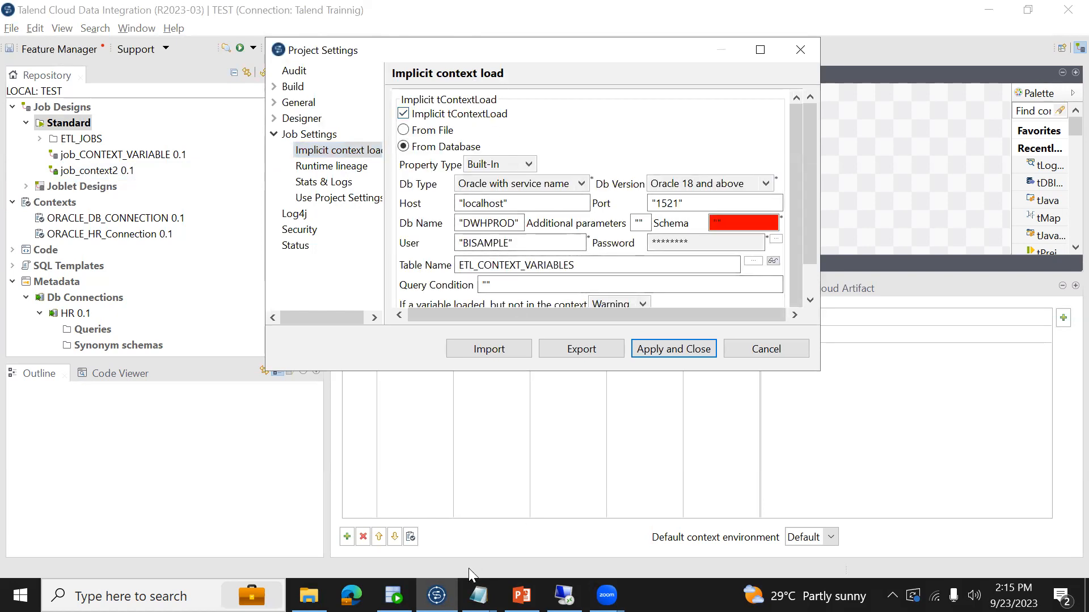
click(393, 596)
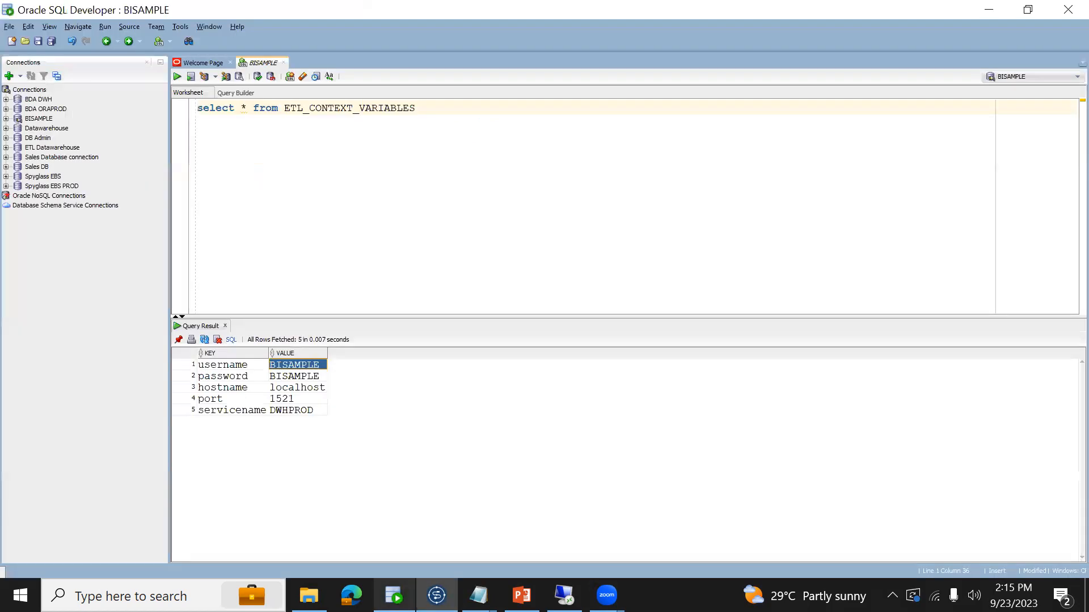
click(224, 362)
key(shift+Down)
key(shift+Down)
key(shift+Down)
key(alt+Tab)
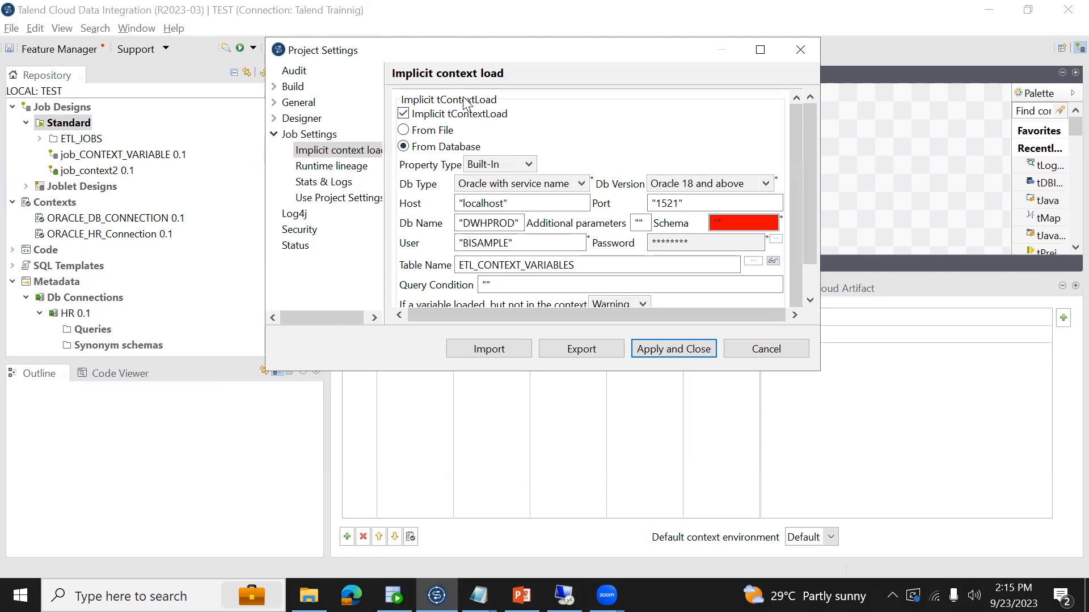
- Turn Implicit tContextLoad off again and apply the project settings with the POM update for all jobs
click(404, 114)
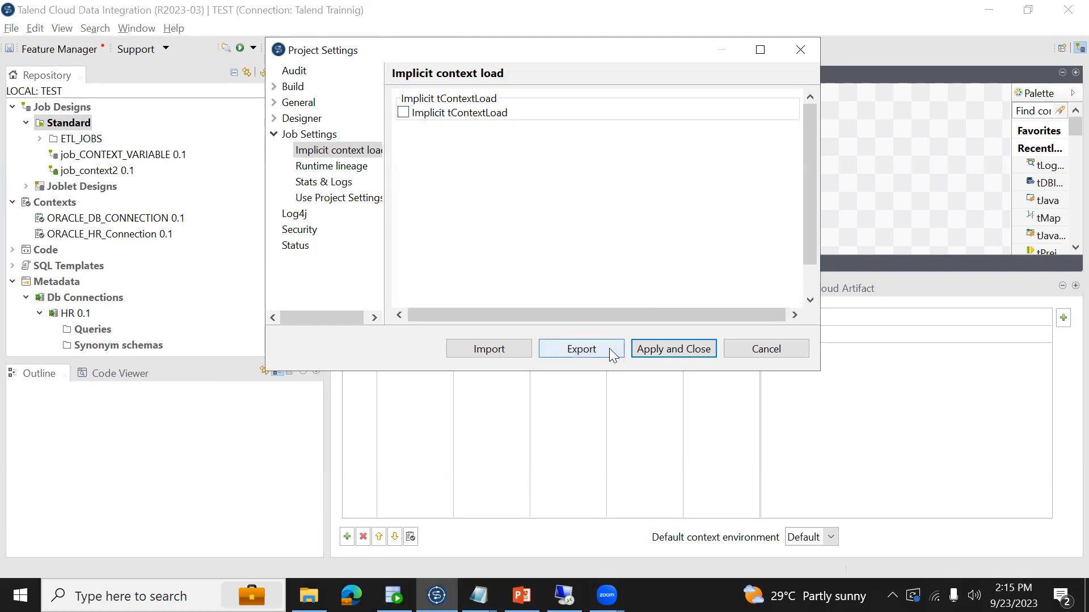
click(659, 351)
click(639, 225)
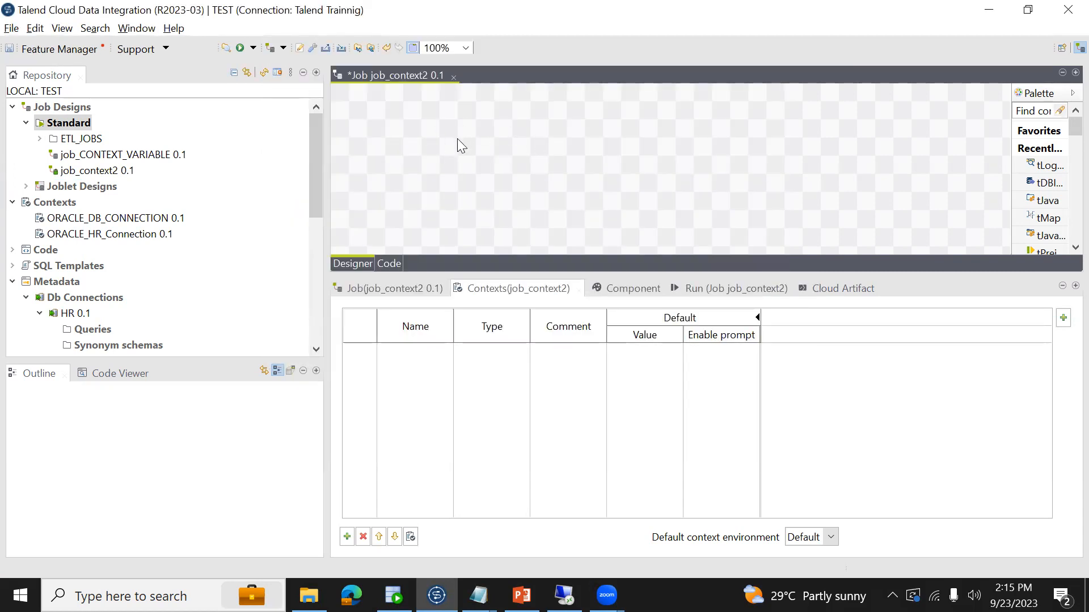
- Add a tContextLoad component to job_context2 and check its basic settings and the job's contexts
text(tc)
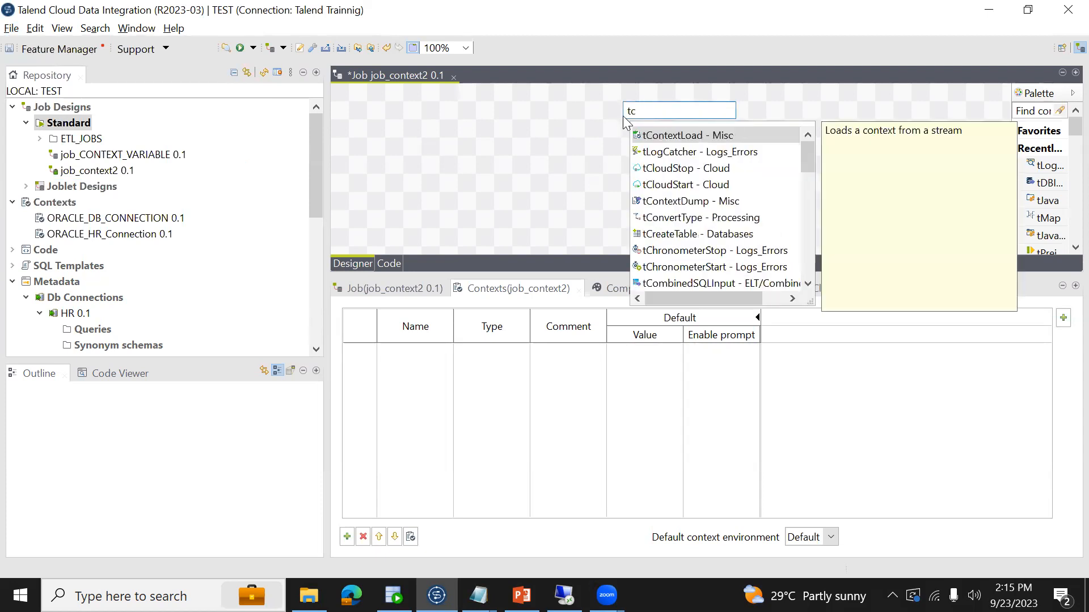
double_click(658, 135)
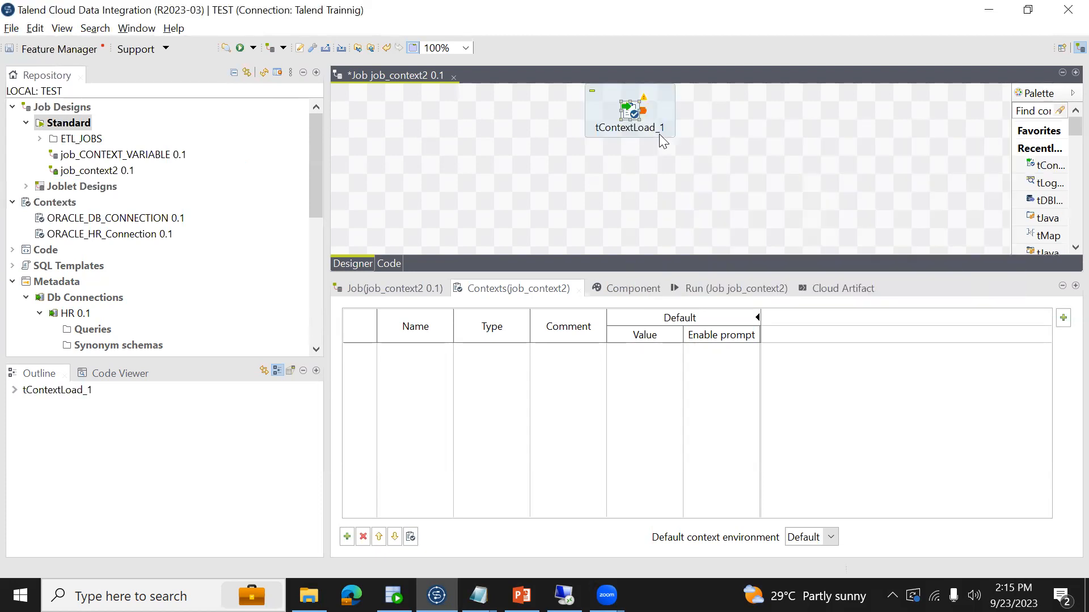
click(620, 290)
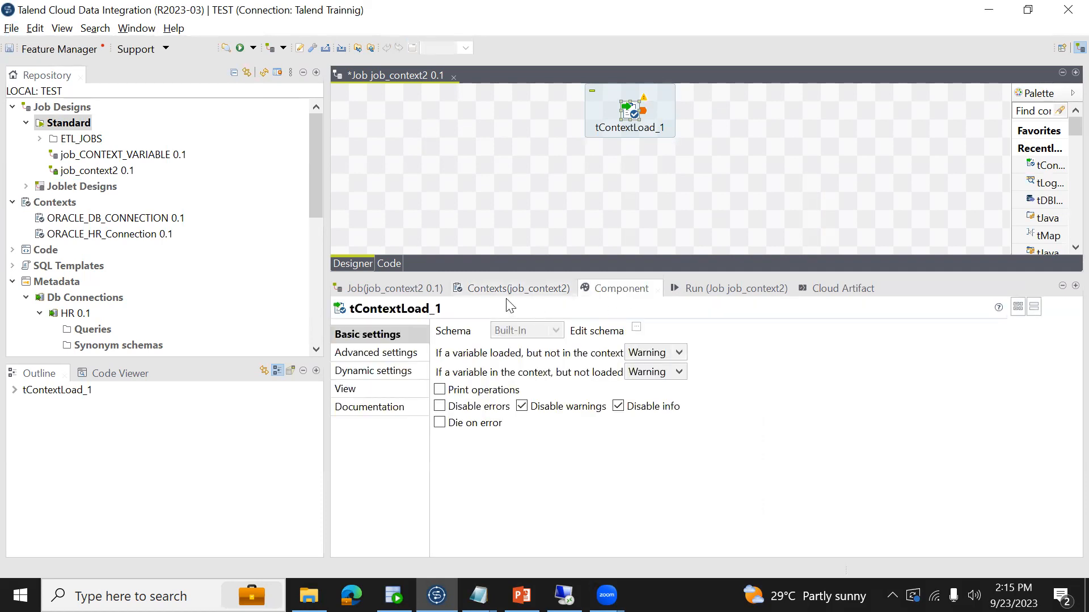
click(493, 289)
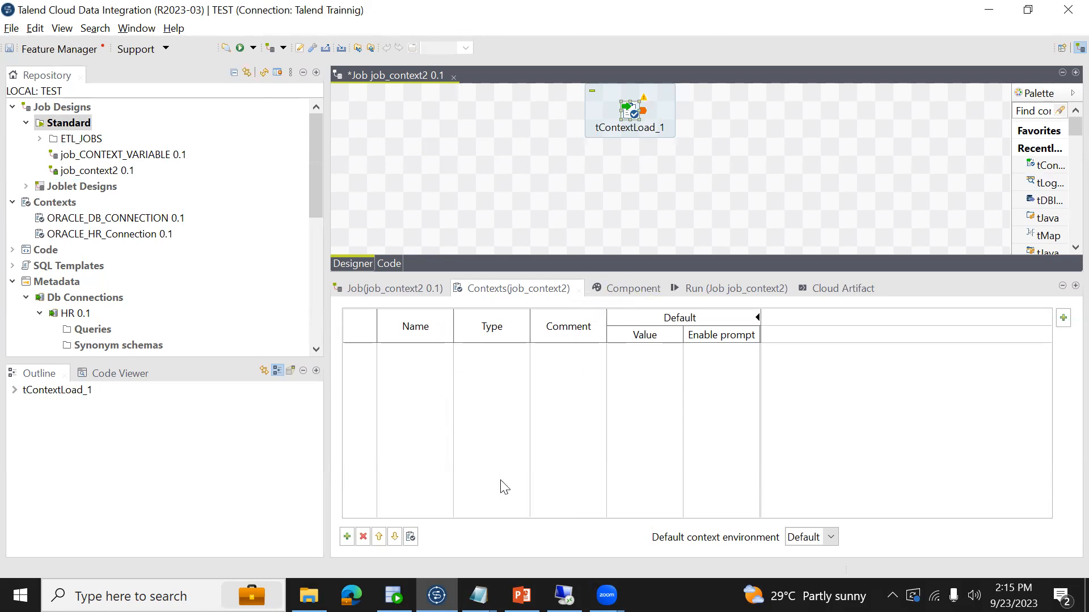
- Examine the key and value columns of the ETL_CONTEXT_VARIABLES table in SQL Developer and return to job_context2 in Talend
key(alt+Tab)
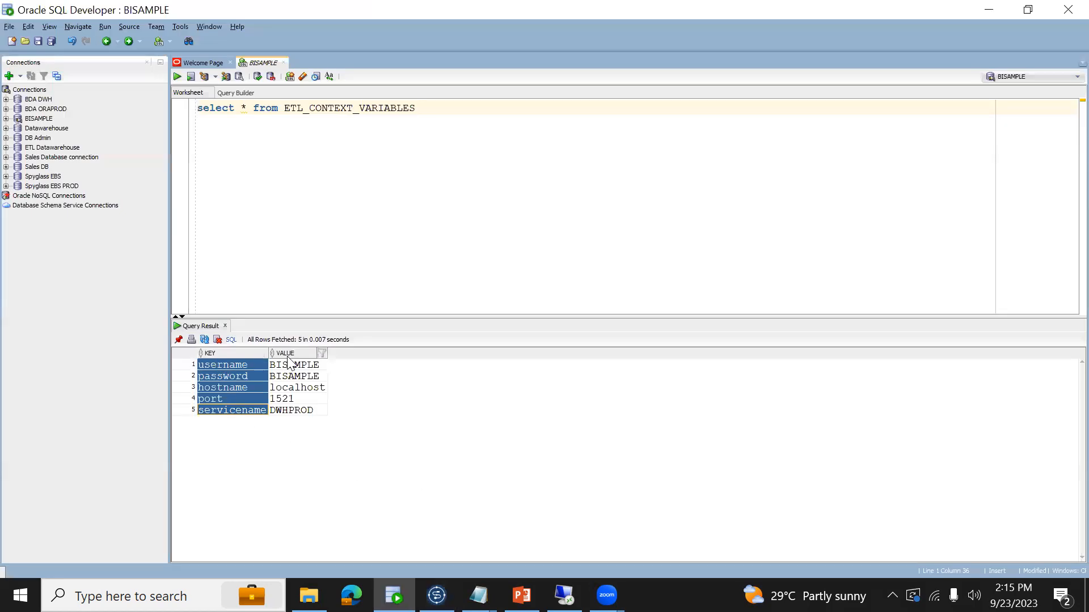
click(240, 368)
key(Right)
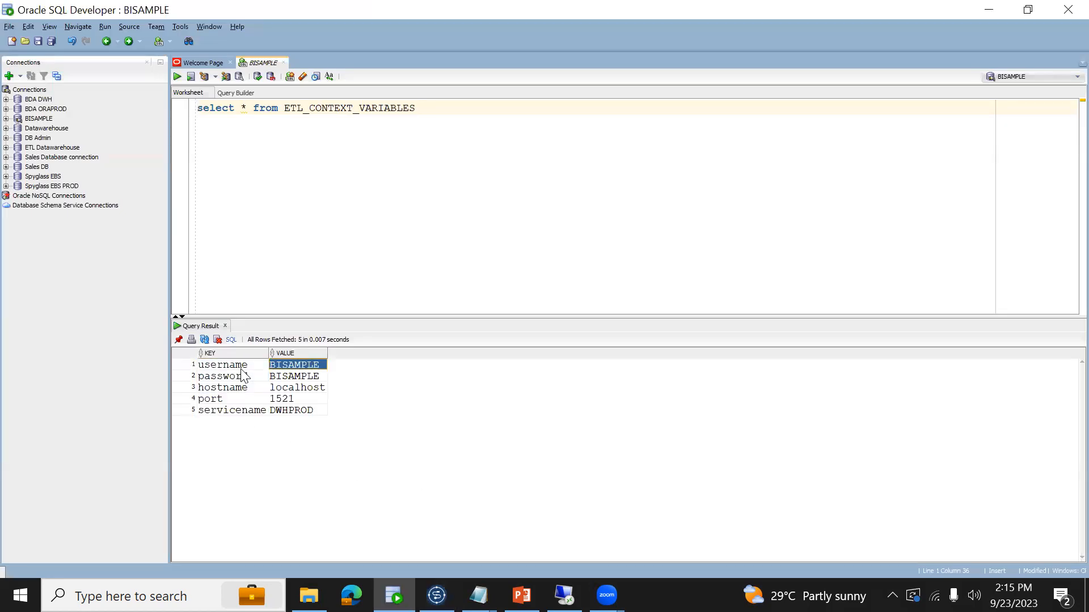
key(Left)
key(shift+Right)
key(alt+Tab)
click(6, 29)
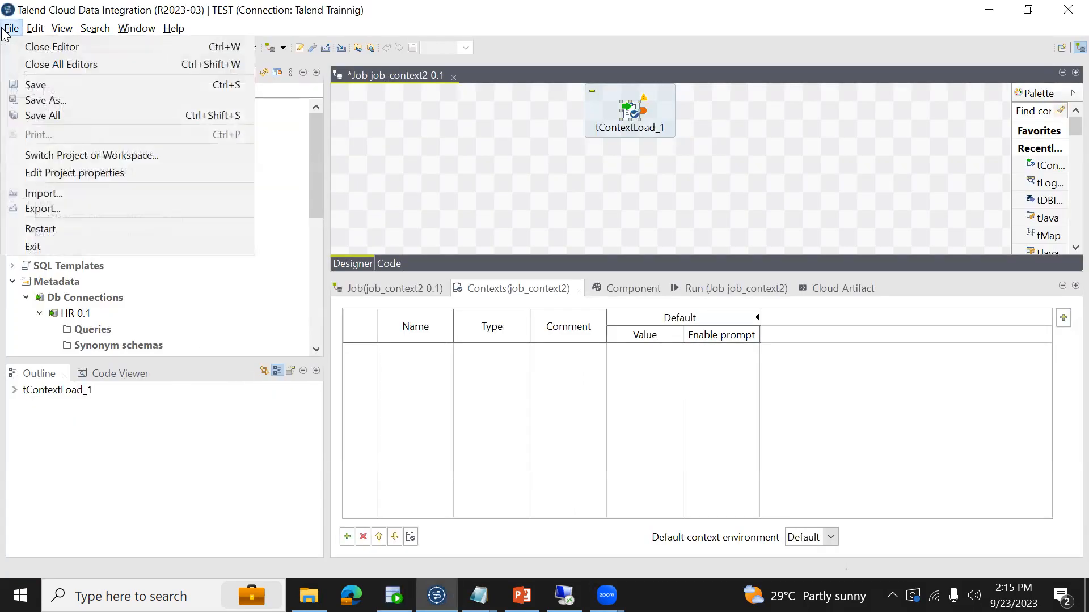
click(518, 214)
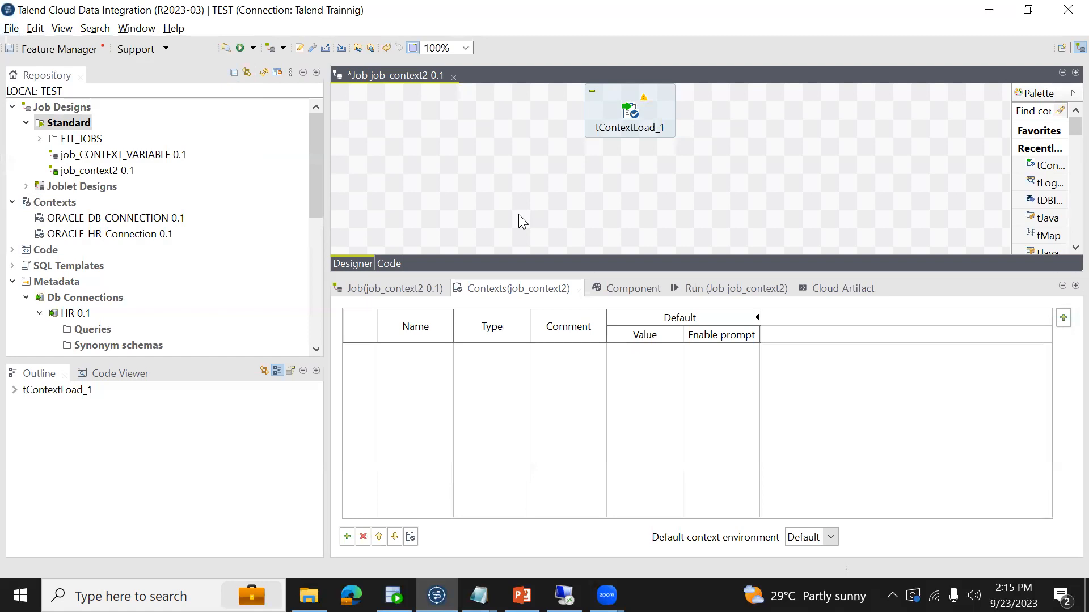
- Move tContextLoad_1 aside to make room for an input component, and review the key-value pairs of Database_Connection_Details in Notepad
drag(633, 122, 778, 142)
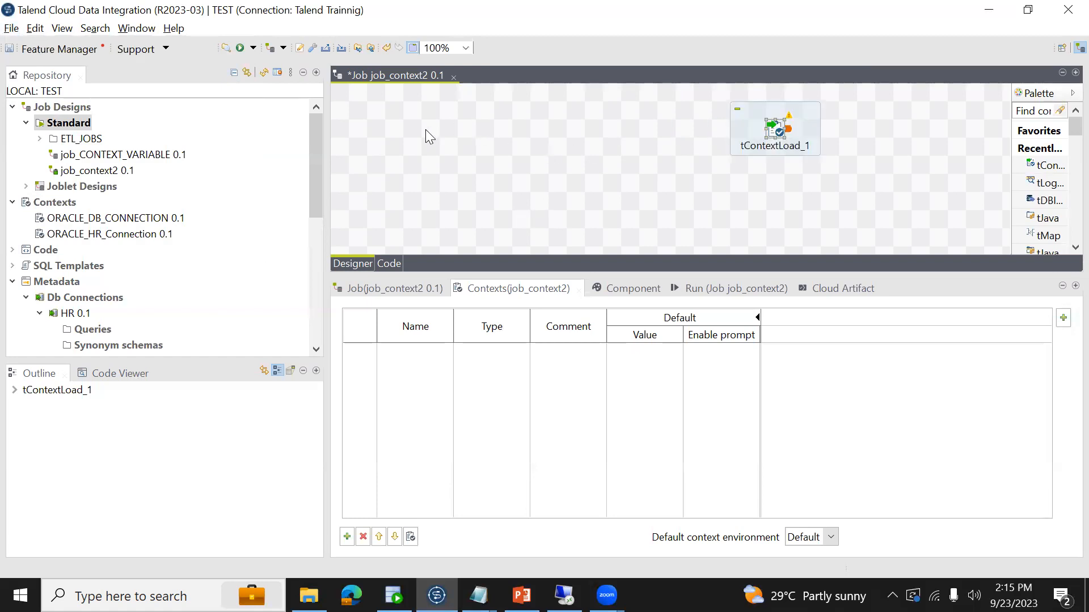
text(td)
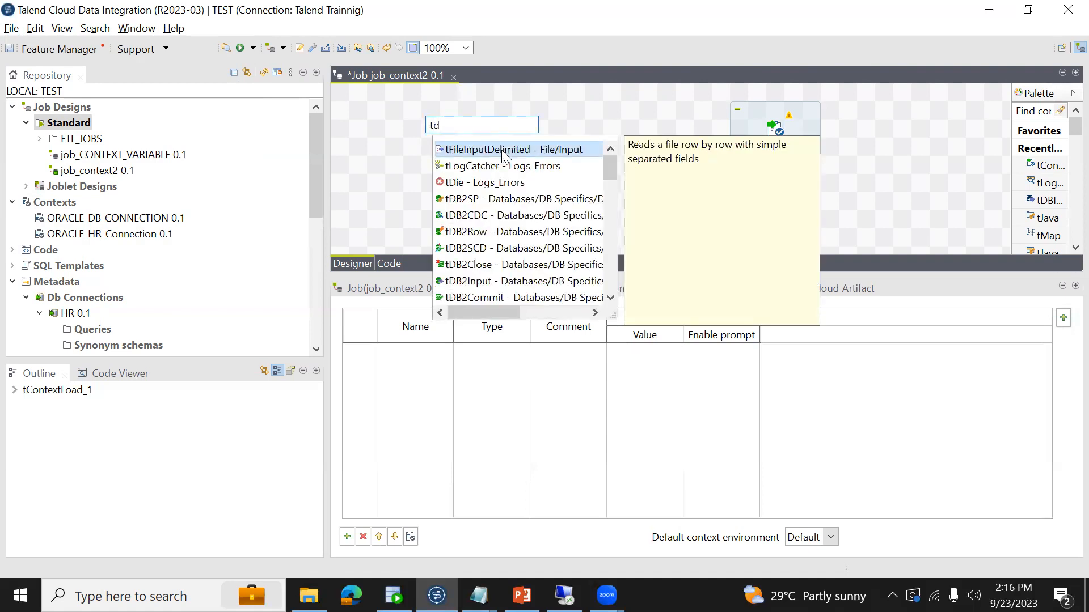
click(479, 595)
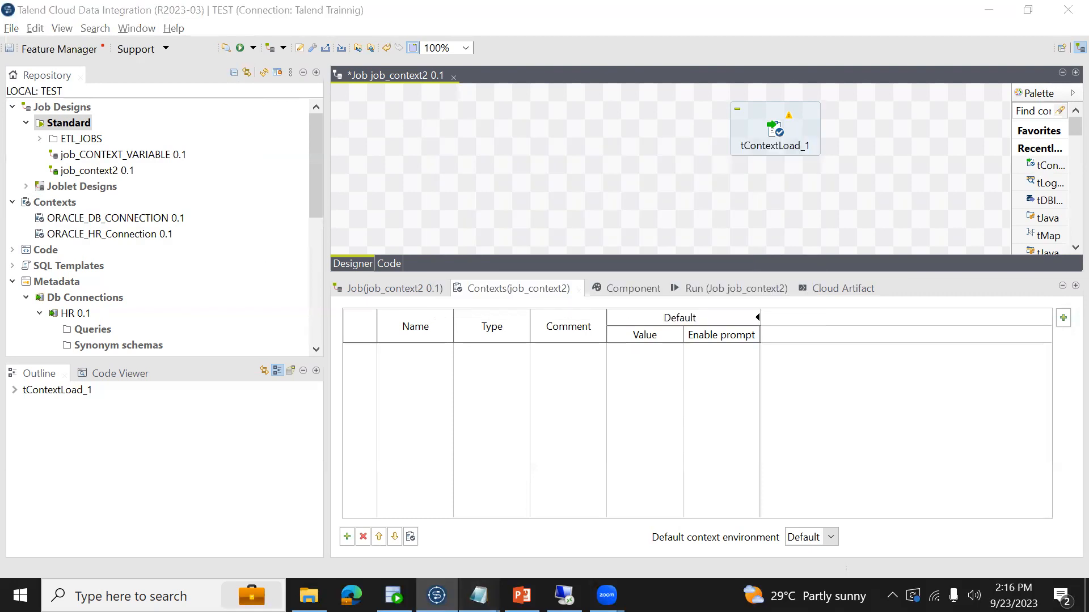
click(547, 557)
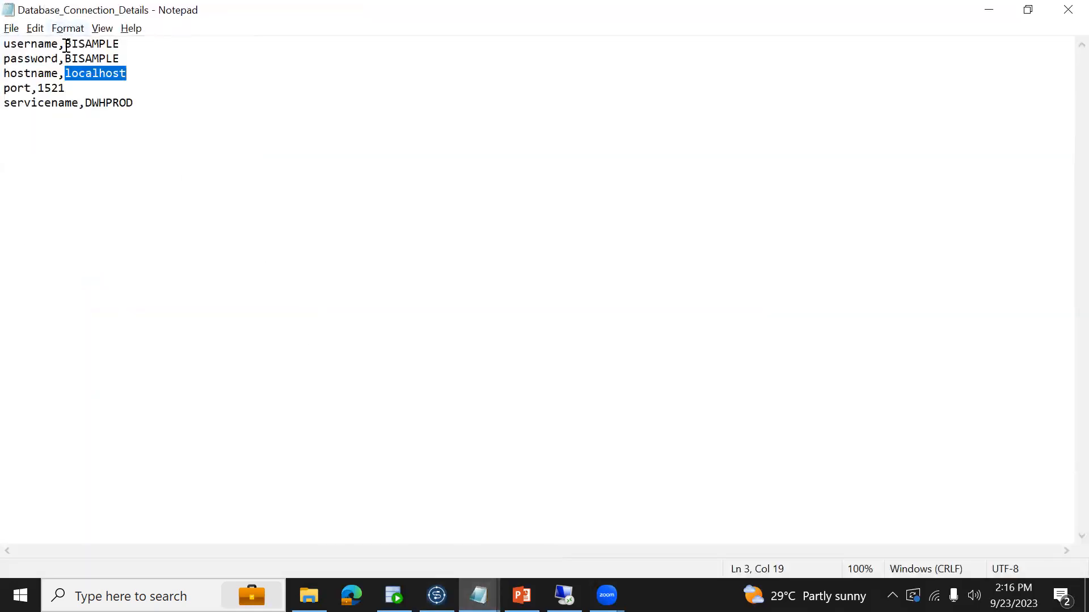
drag(64, 59, 60, 50)
click(62, 44)
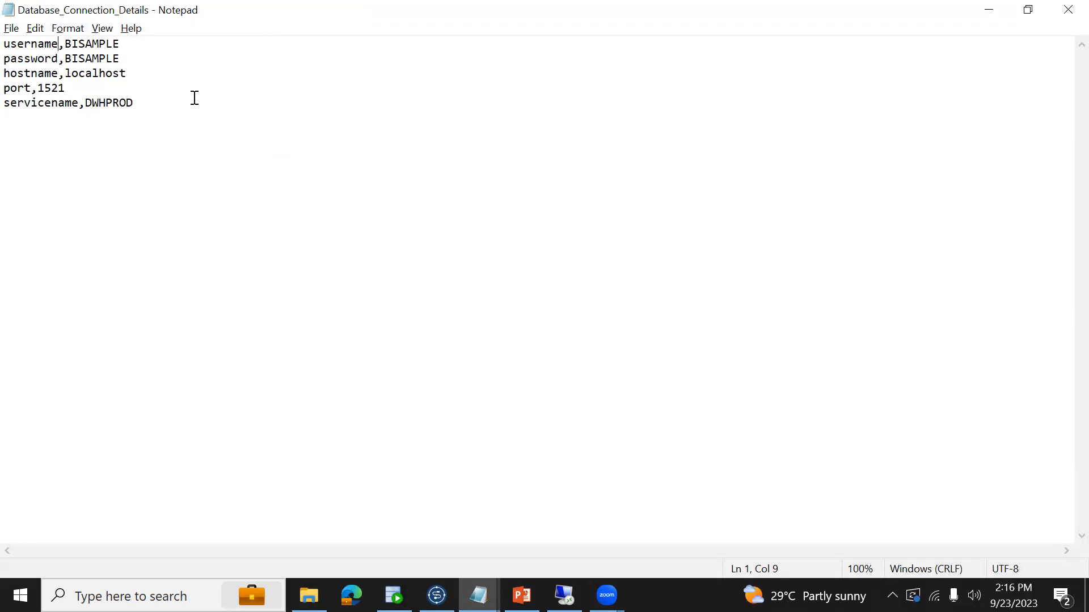
key(alt+Tab)
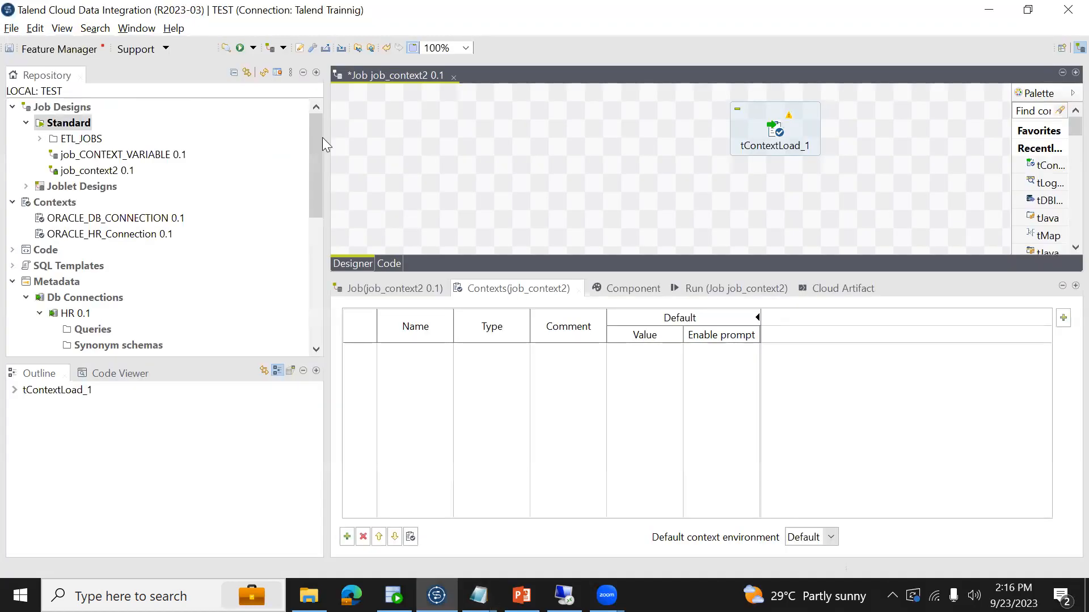
- Add a tFileInputDelimited component to the left of tContextLoad_1 on the canvas and open its basic settings
right_click(453, 142)
click(431, 129)
text(tf)
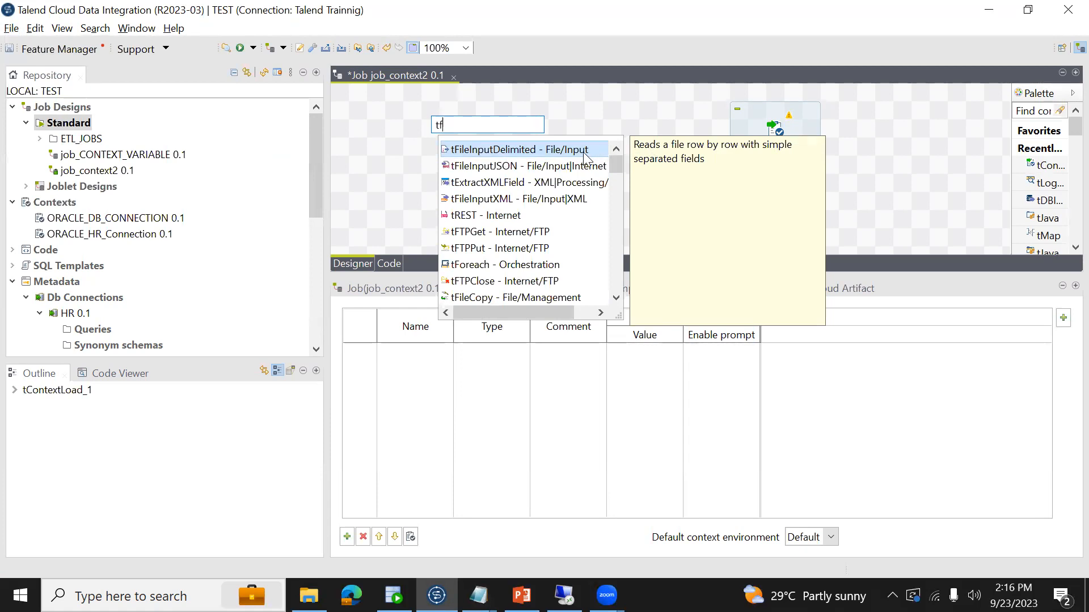
click(503, 155)
double_click(503, 155)
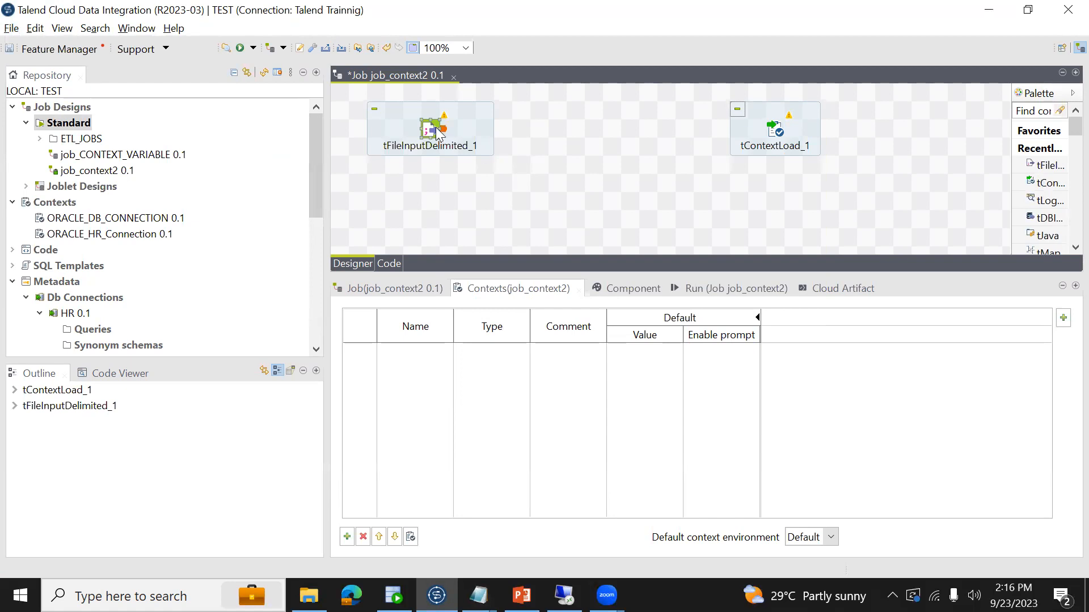
click(615, 292)
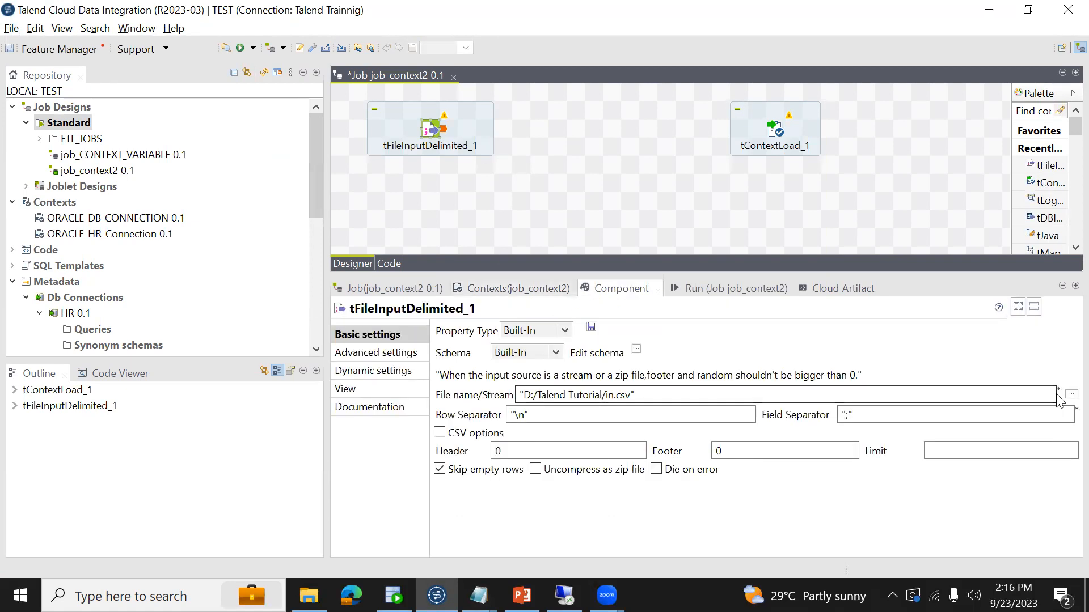
- Set the input file of tFileInputDelimited_1 to D:/Talend Tutorial/Database_Connection_Details.txt
drag(519, 395, 649, 394)
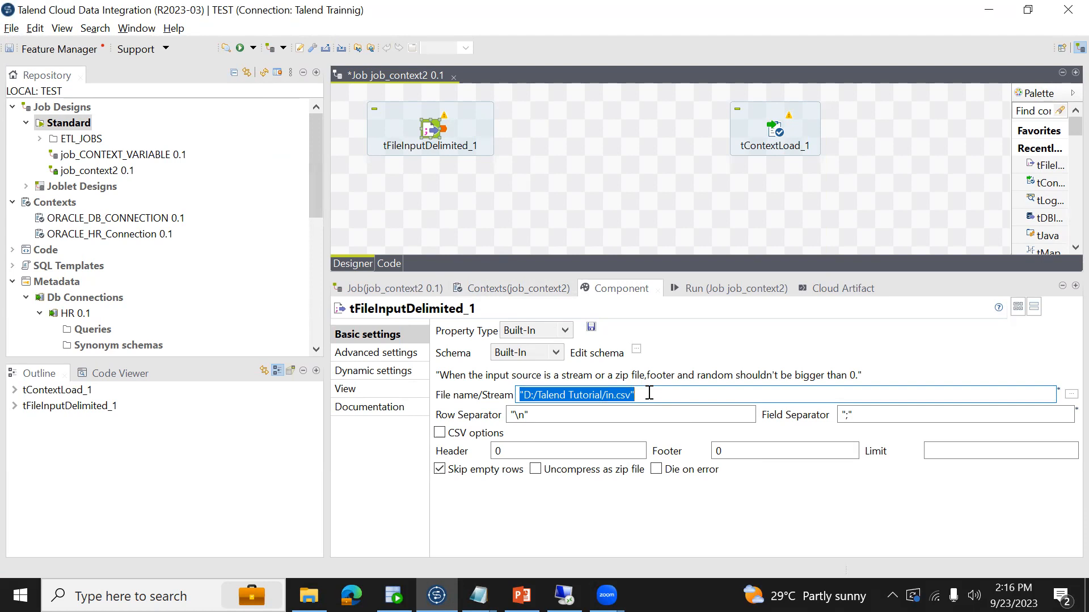
click(1066, 395)
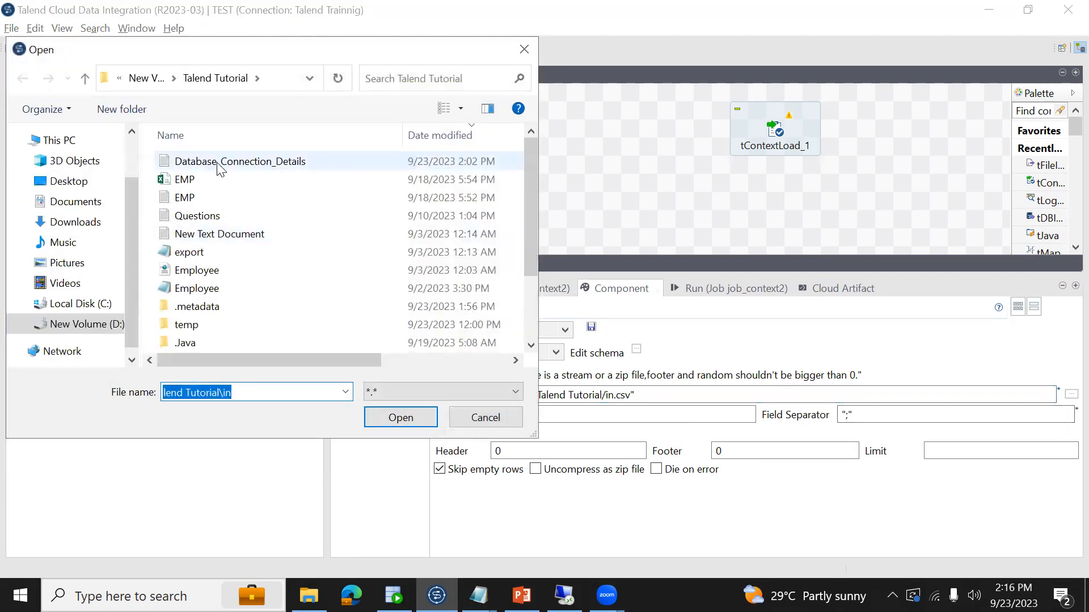
double_click(220, 164)
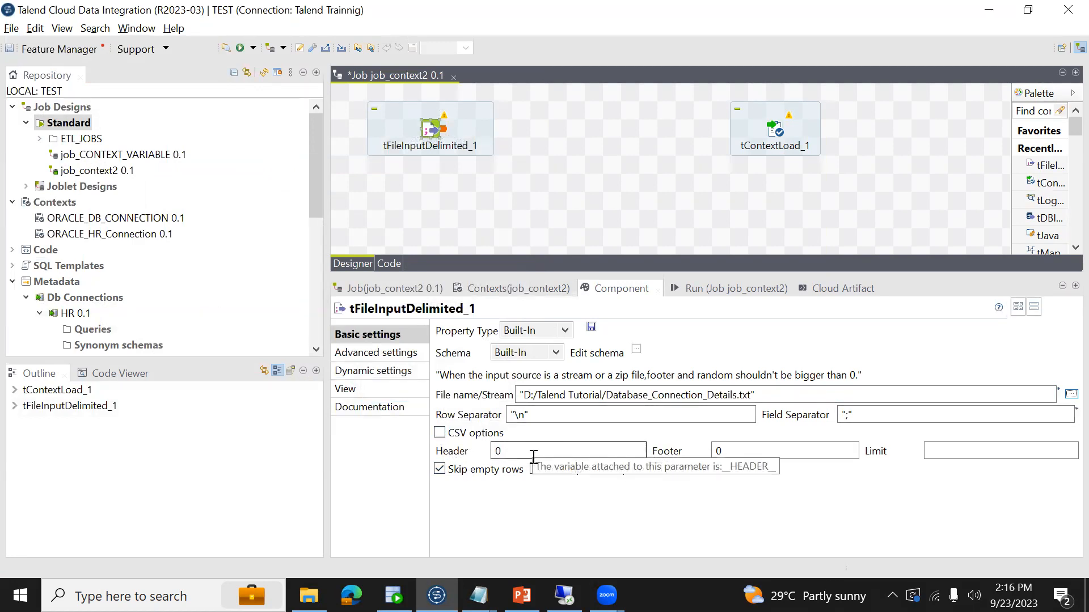
- Switch to Notepad, insert a header line "key,value" above the username entry in Database_Connection_Details, and save the file
key(alt+Tab)
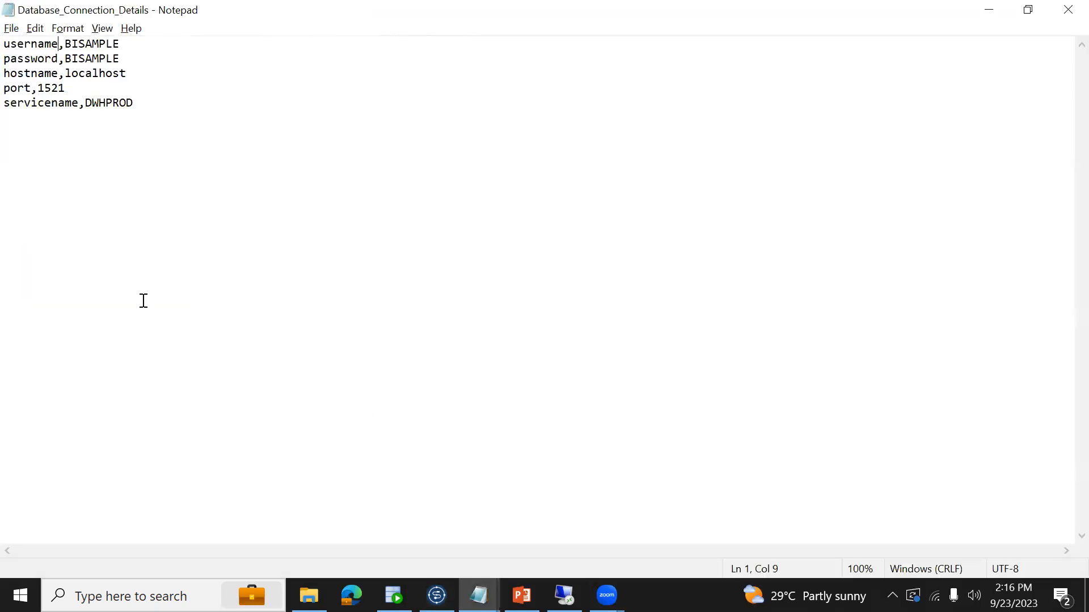
click(153, 108)
key(ctrl+a)
key(alt+Tab)
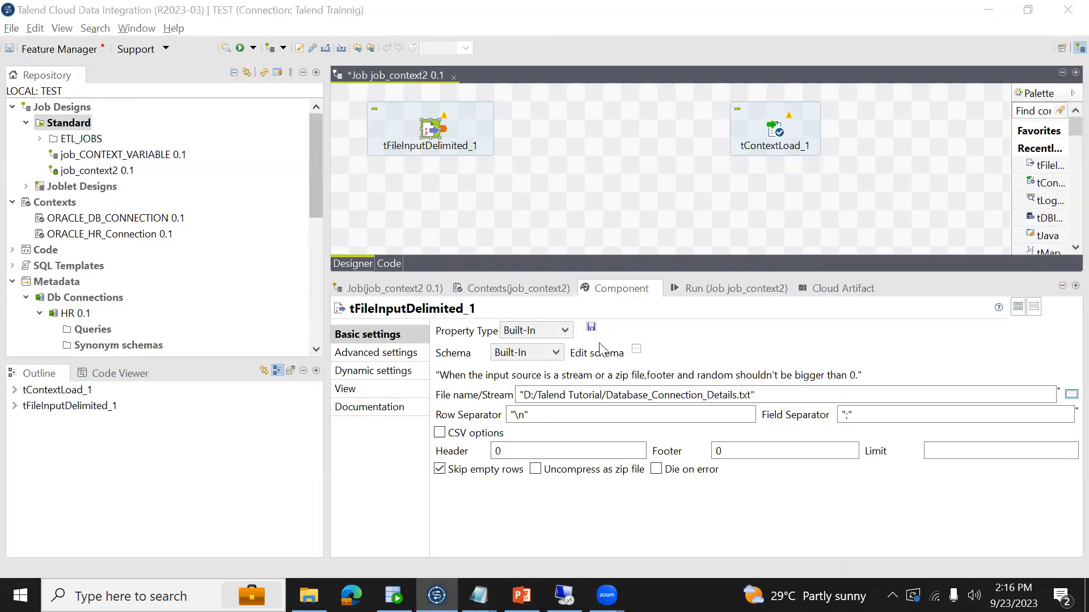
key(alt+Tab)
click(8, 45)
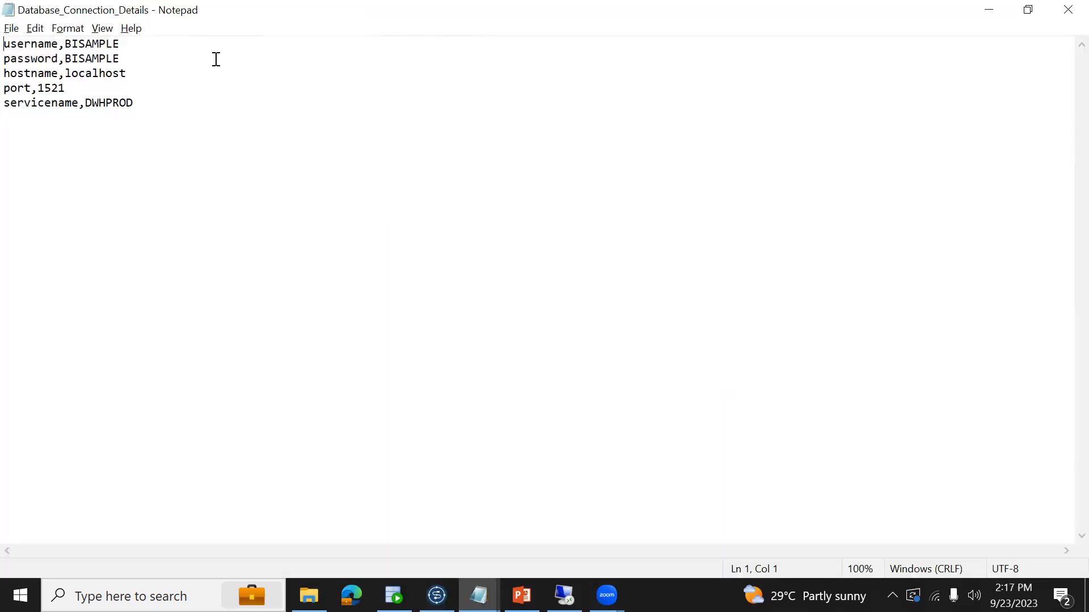
key(Return)
key(Up)
text(k)
key(BackSpace)
text(key,value)
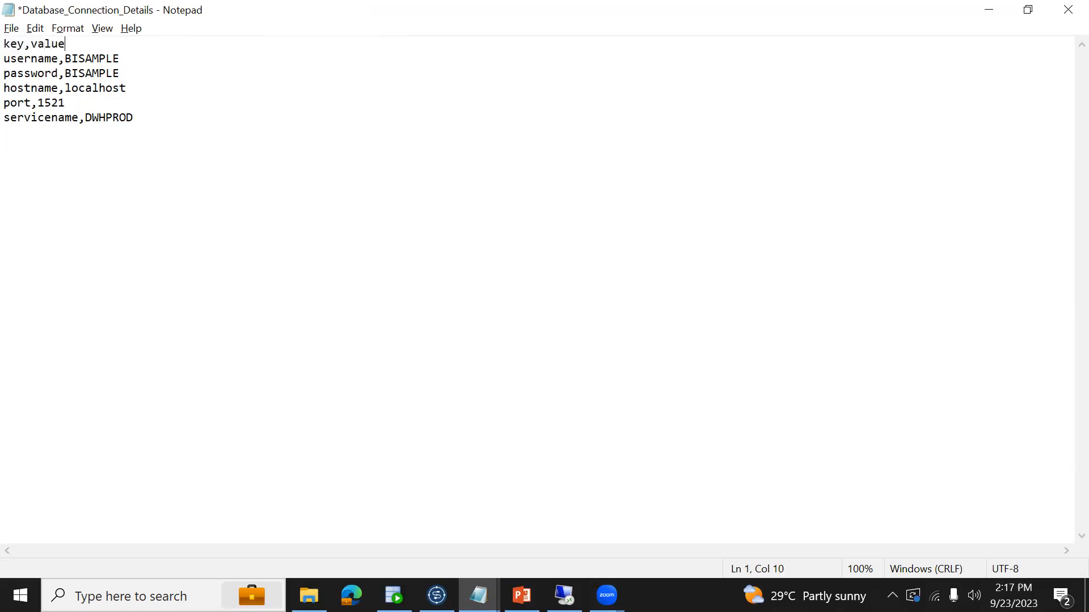
key(ctrl+s)
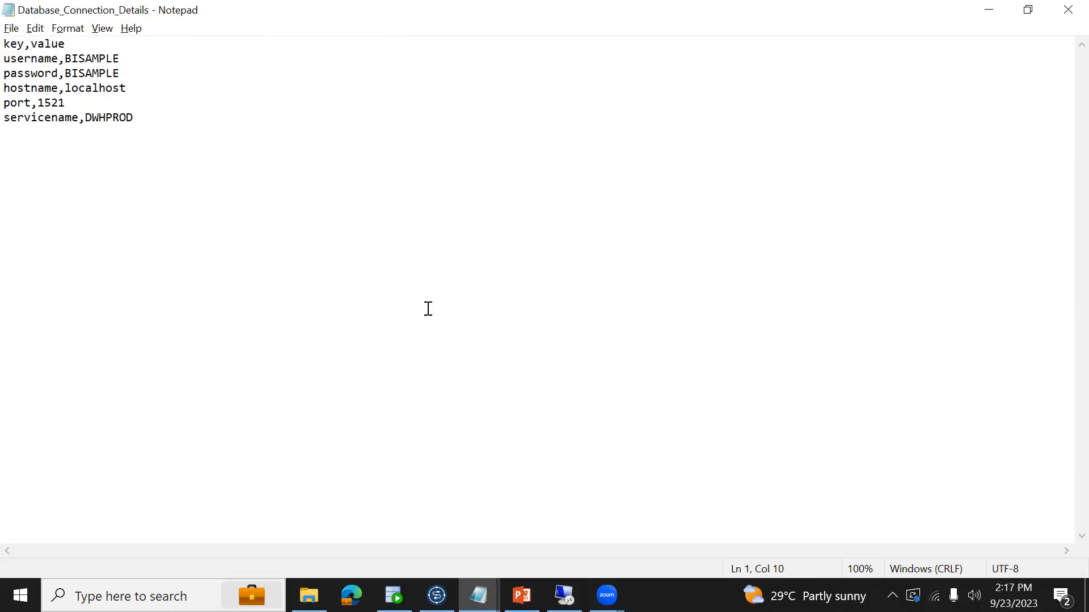
- Switch to Talend, set the header of tFileInputDelimited_1 to 1 and its field separator to ",", and save the job
key(alt+Tab)
double_click(540, 452)
text(1)
key(ctrl+s)
click(865, 416)
key(Left)
key(BackSpace)
text(,)
key(alt+Tab)
key(alt+Tab)
key(ctrl+s)
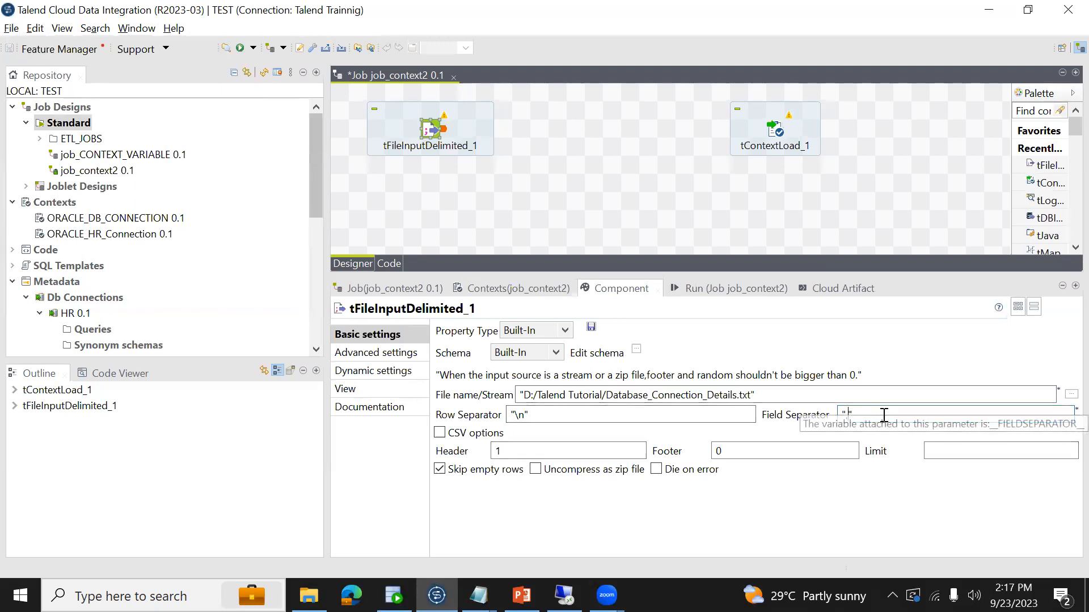
click(847, 414)
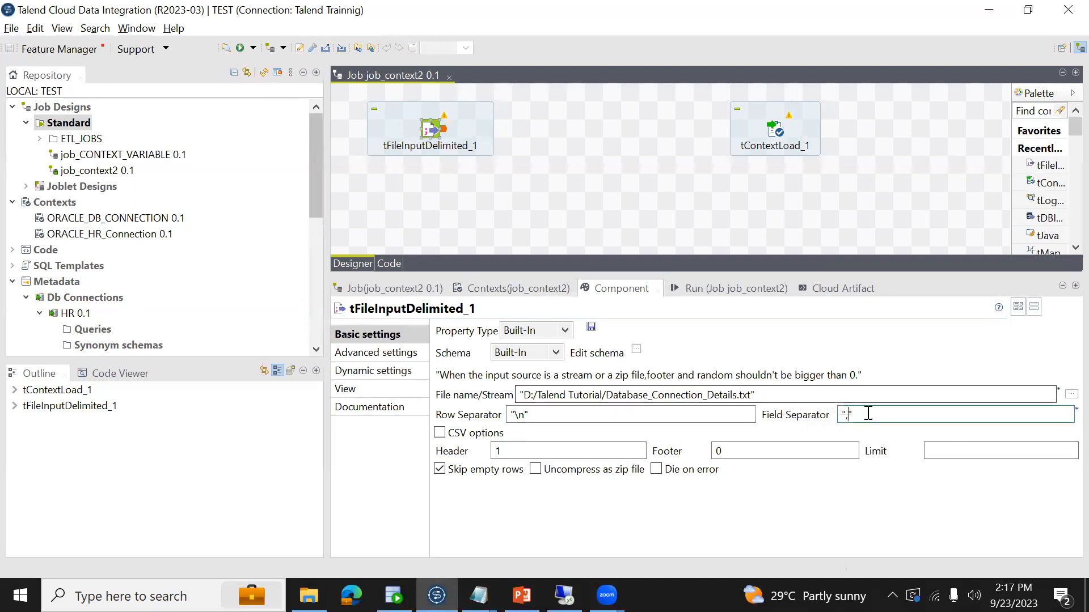
- Connect tFileInputDelimited_1 to tContextLoad_1 with a Main row and save the job
right_click(434, 132)
mouse_move(566, 146)
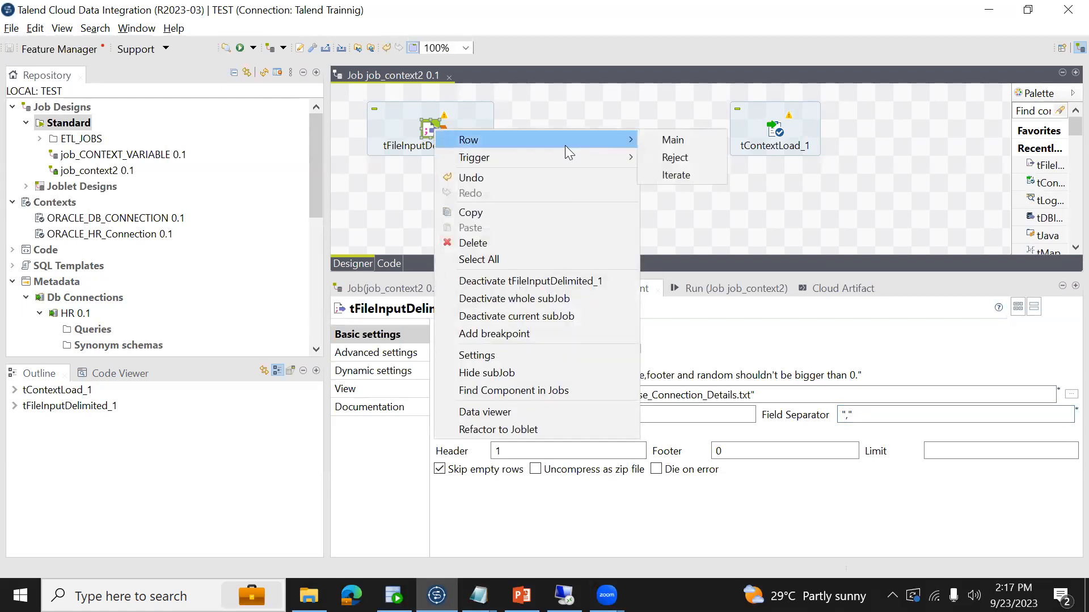
click(673, 140)
click(772, 130)
key(ctrl+s)
- Try to run job_context2 with the connected components
click(780, 132)
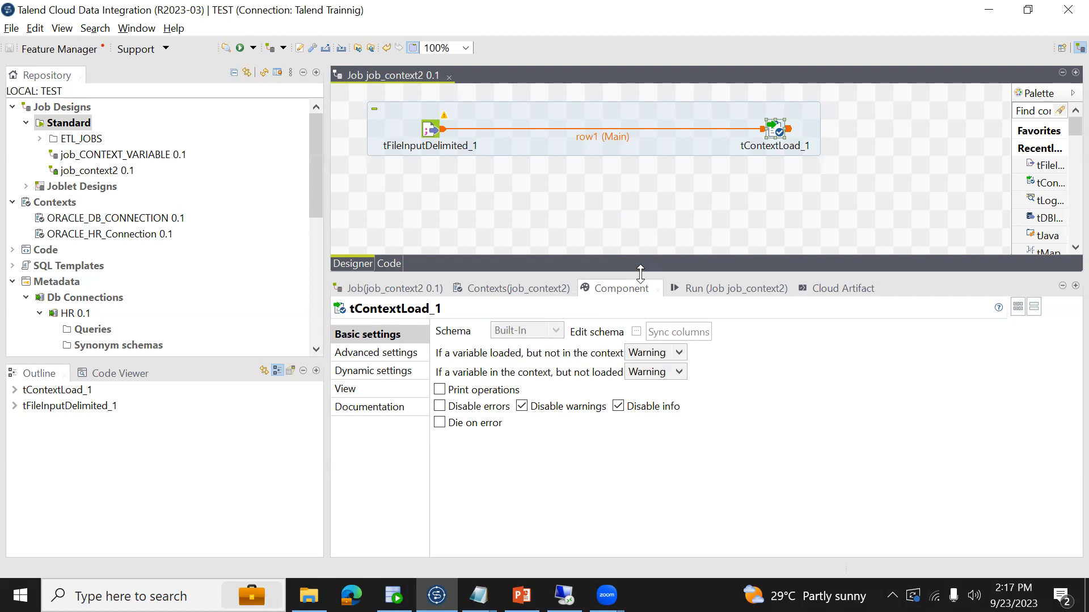
click(695, 287)
click(474, 347)
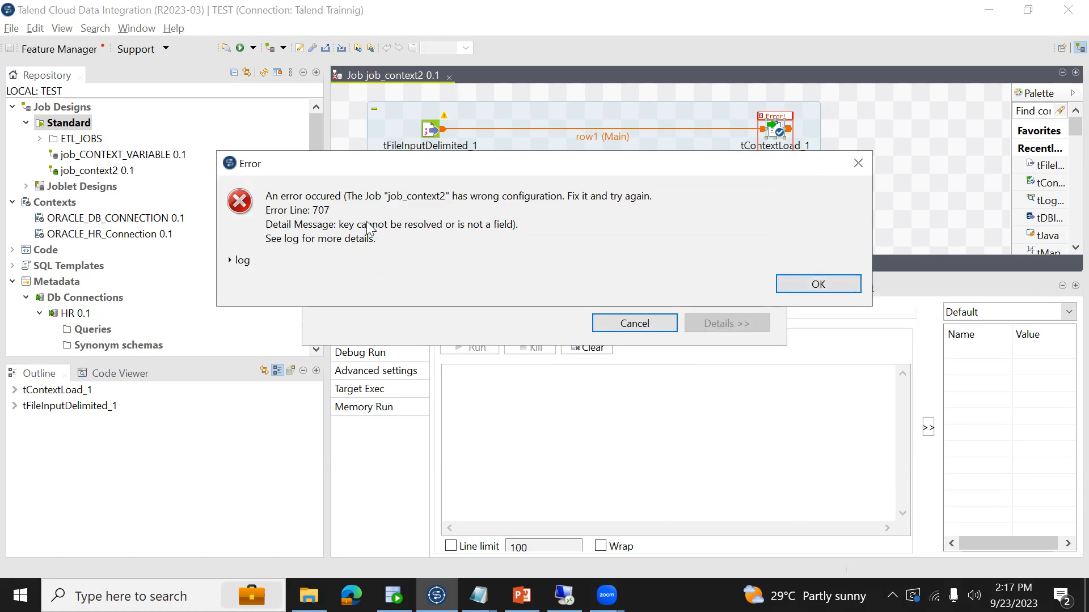
click(805, 284)
- Compare the schema columns of tFileInputDelimited_1 with those of tContextLoad_1, leaving both schemas unedited
click(431, 133)
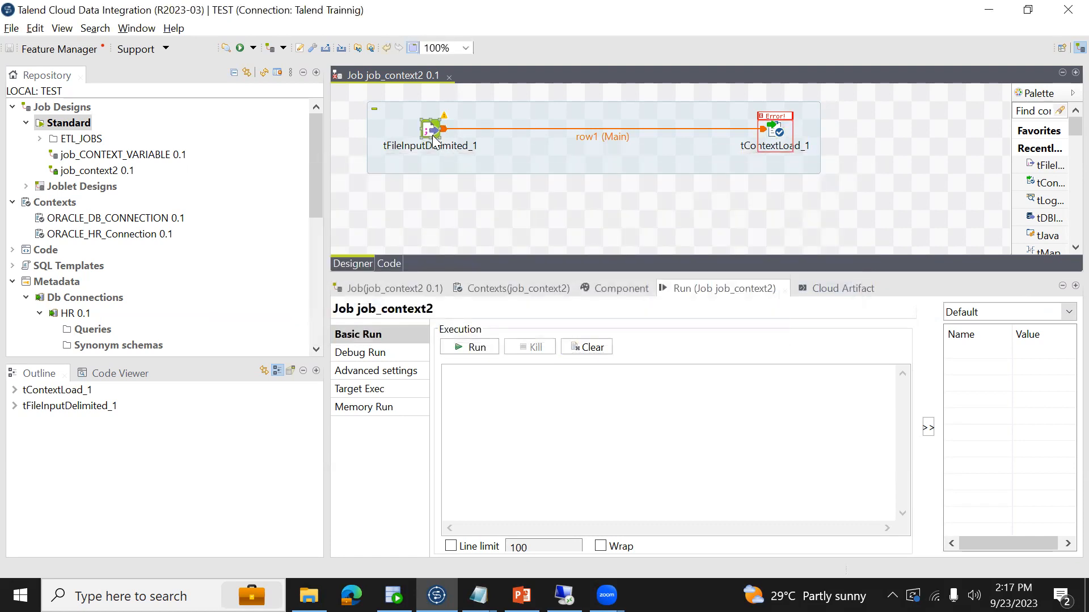
click(637, 283)
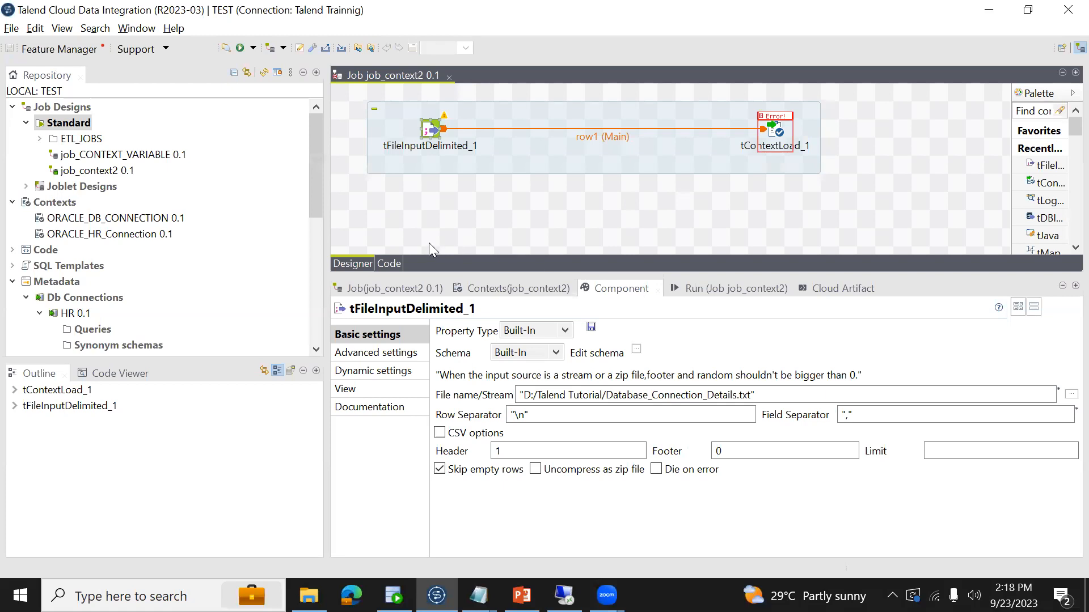
click(636, 350)
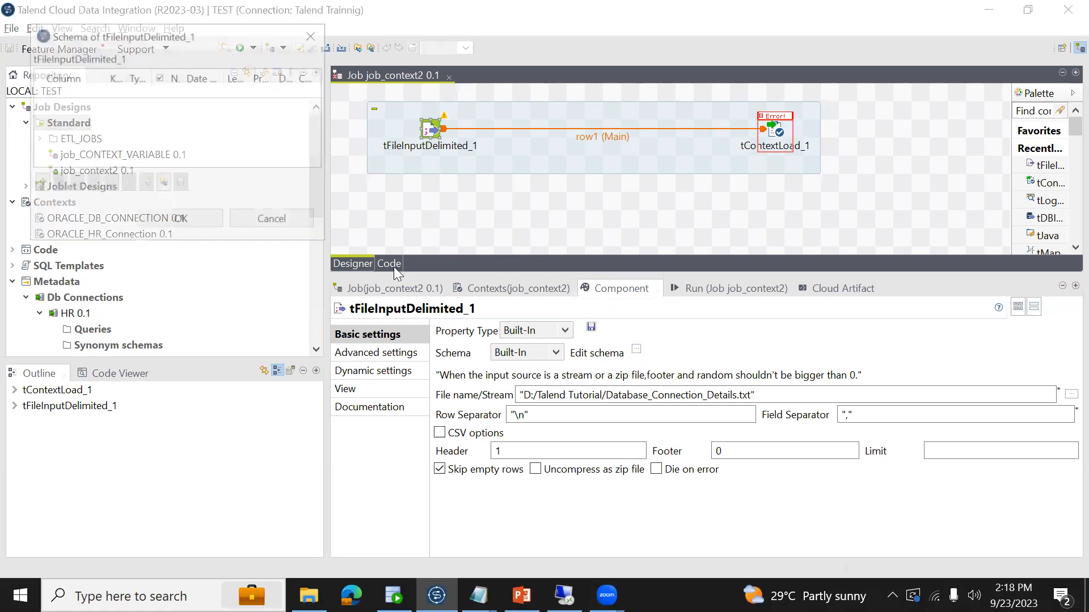
click(284, 228)
click(774, 136)
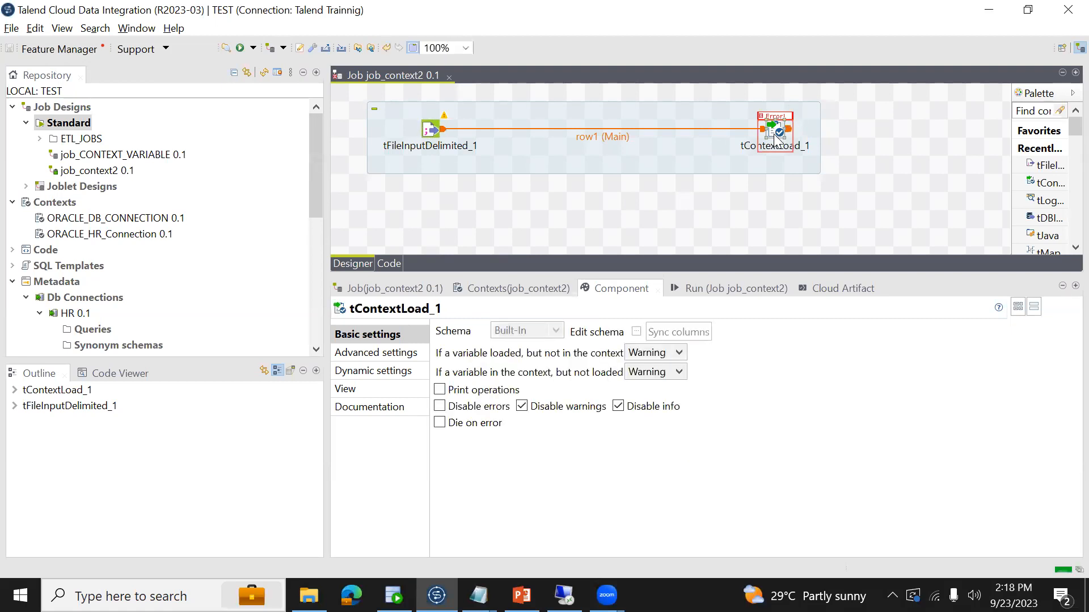
click(636, 333)
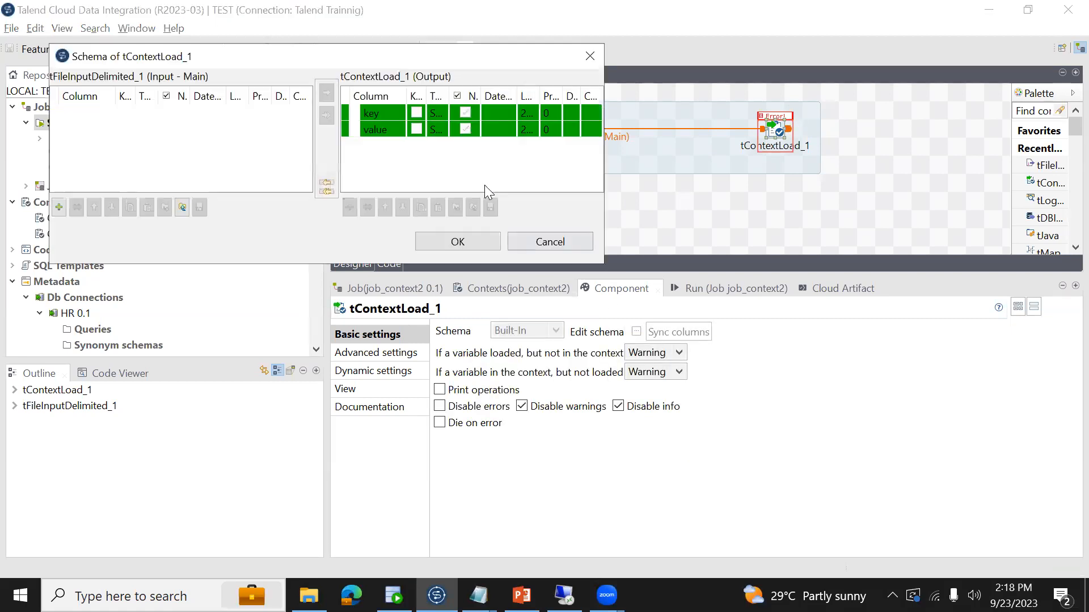
click(391, 131)
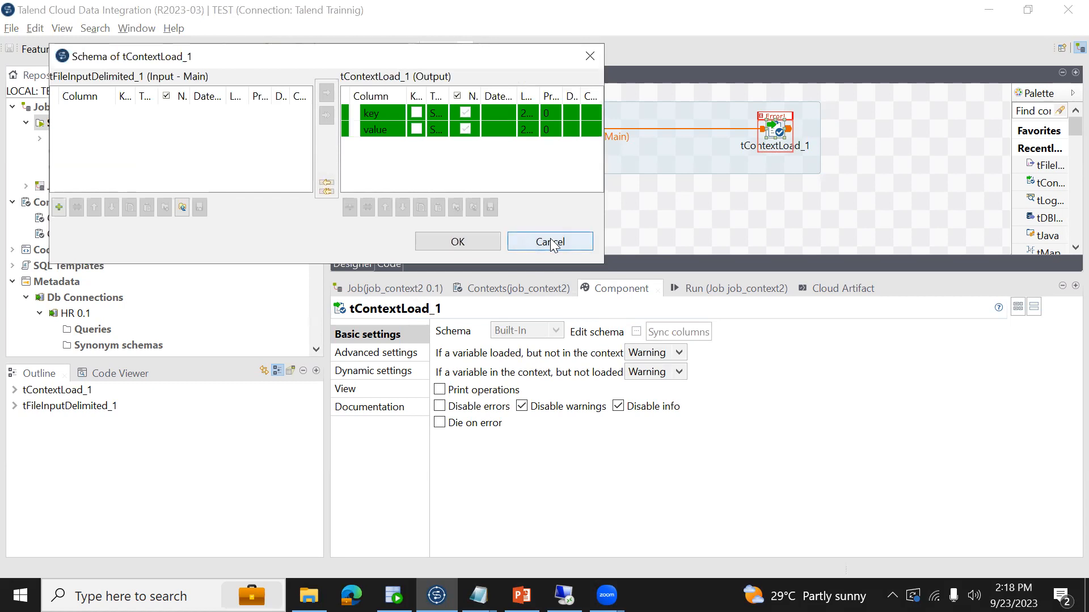
click(550, 241)
- Add the columns key and value to the schema of tFileInputDelimited_1 and propagate the changes
click(433, 127)
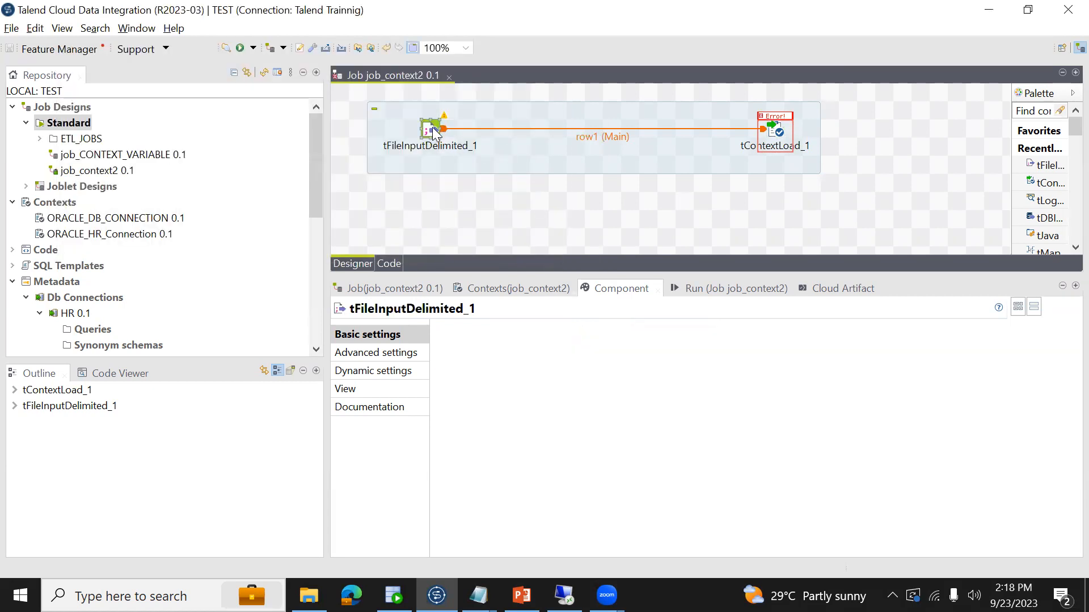
click(636, 350)
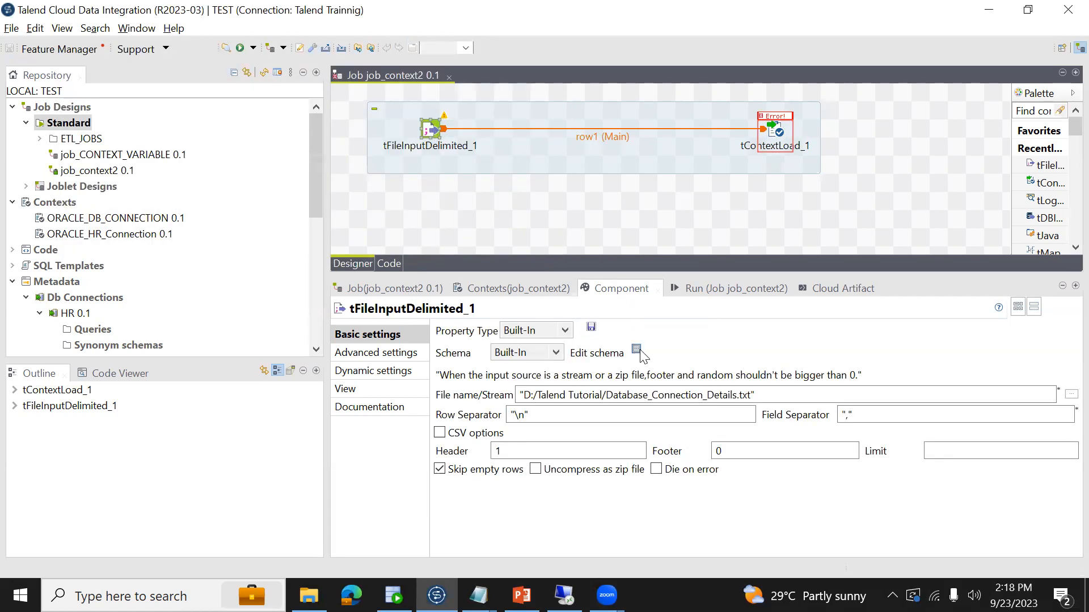
click(359, 285)
click(636, 350)
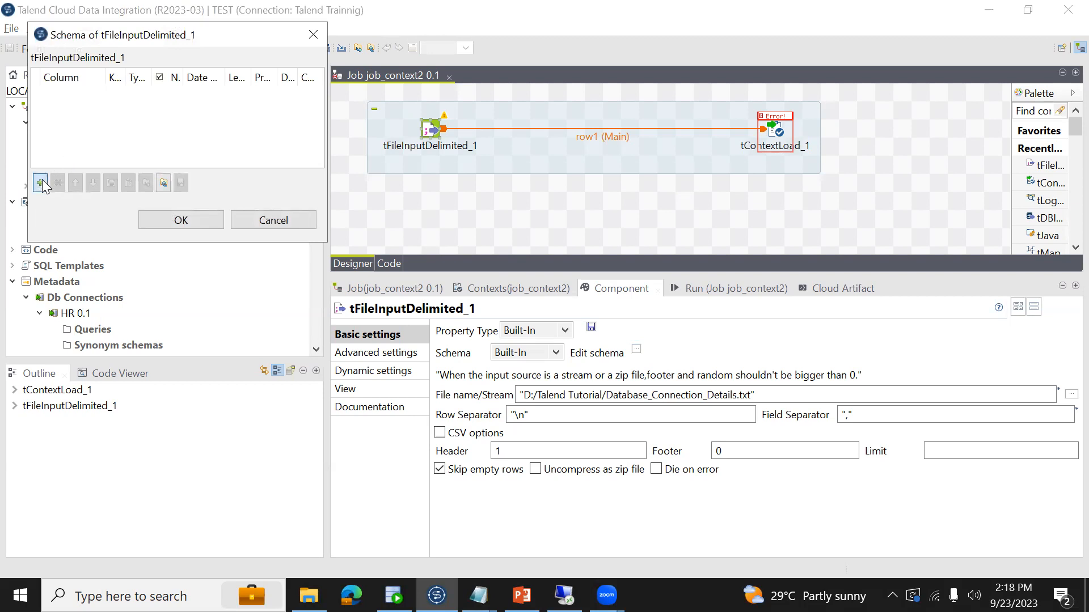
click(40, 182)
click(40, 182)
click(73, 94)
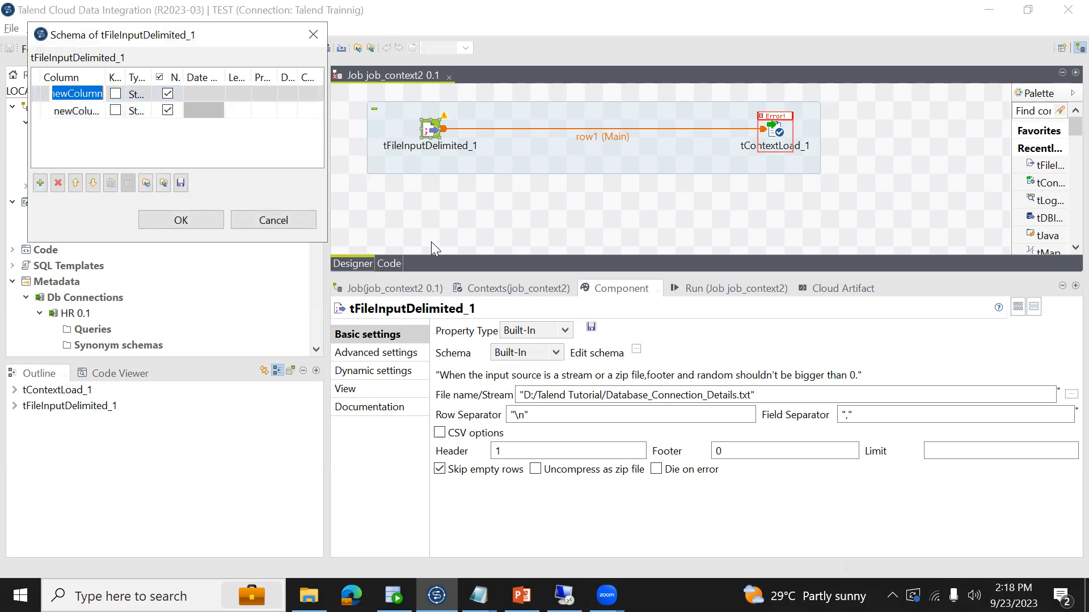
text(key)
key(Return)
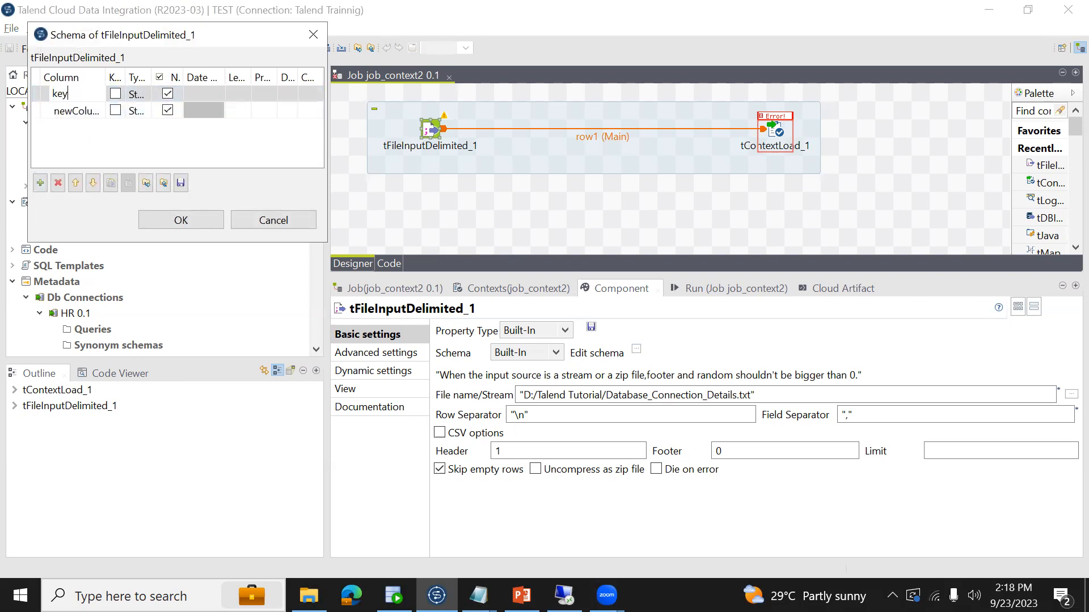
click(74, 110)
text(value)
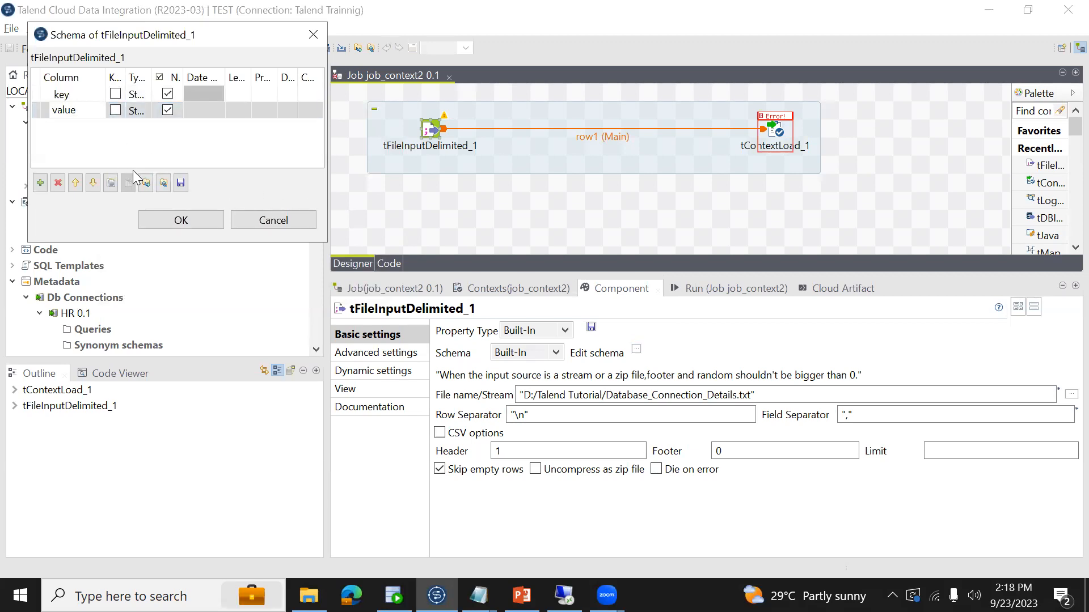
click(170, 219)
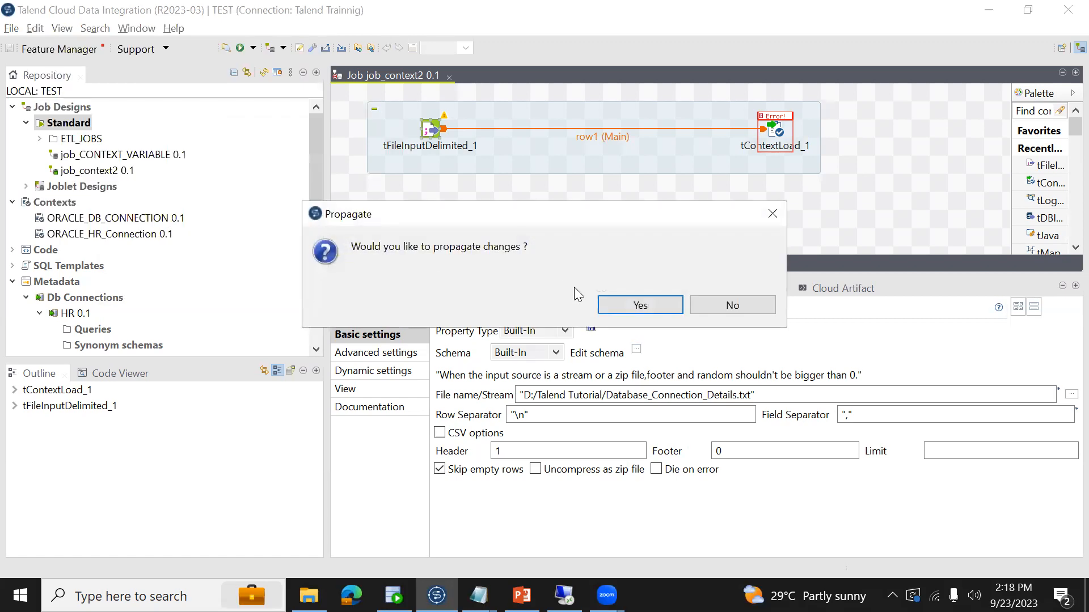
click(626, 309)
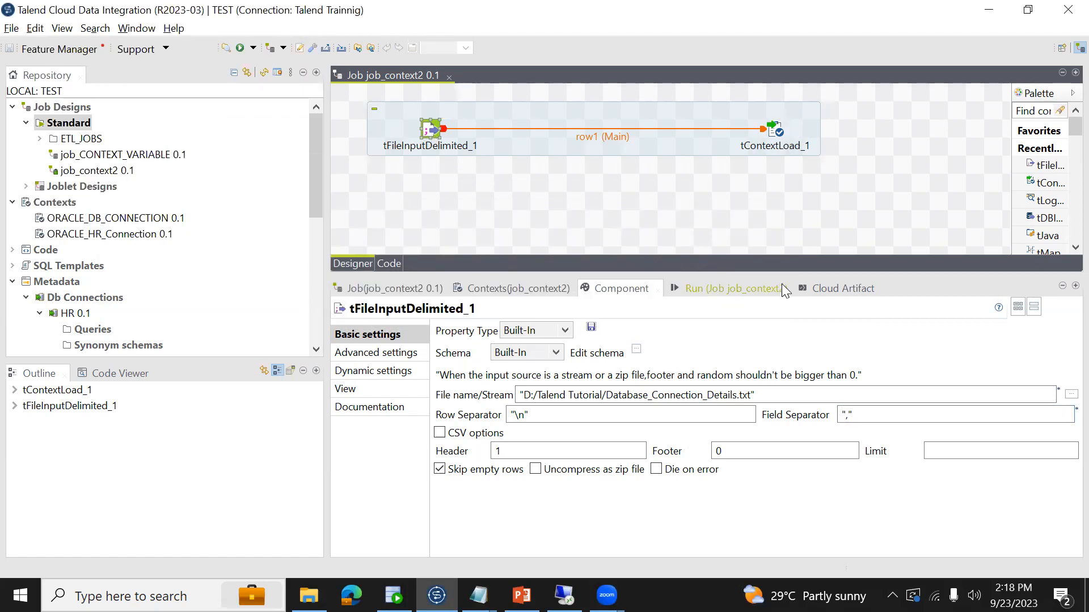
- Run job_context2 again with the completed input schema
click(733, 289)
click(475, 346)
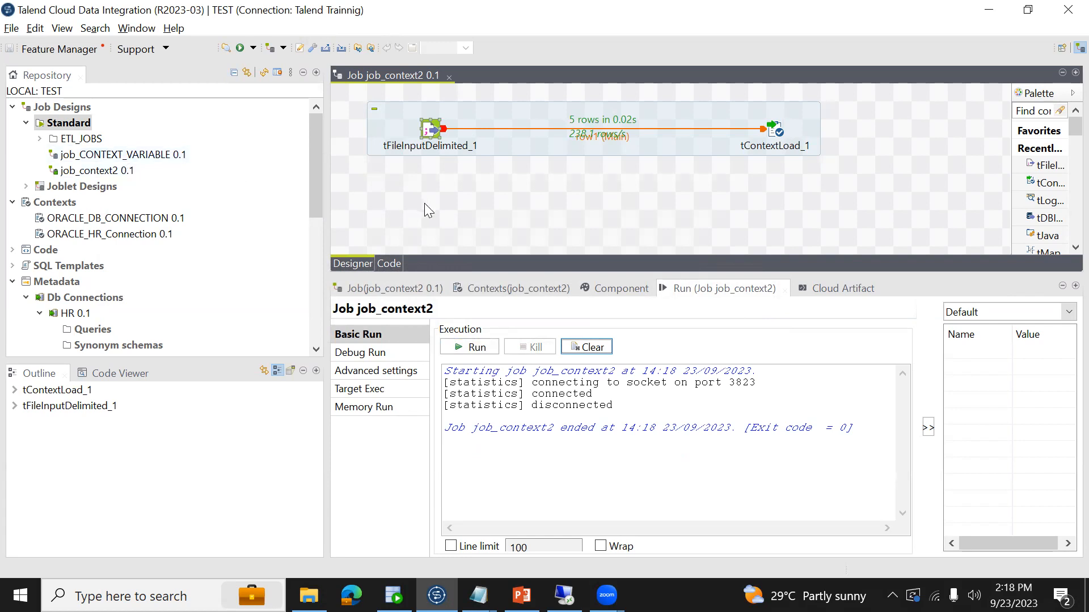
- Copy the EMP-to-tLogRow_1 subjob from job_CONTEXT_VARIABLE into job_context2, place it below the context-load subjob, and select the EMP component
right_click(136, 154)
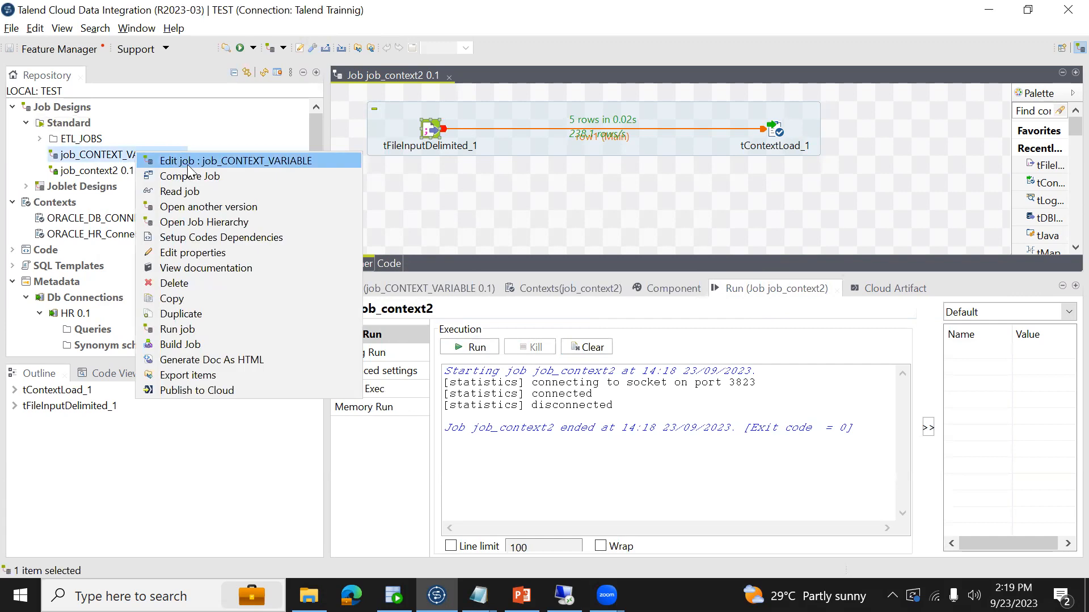
click(188, 164)
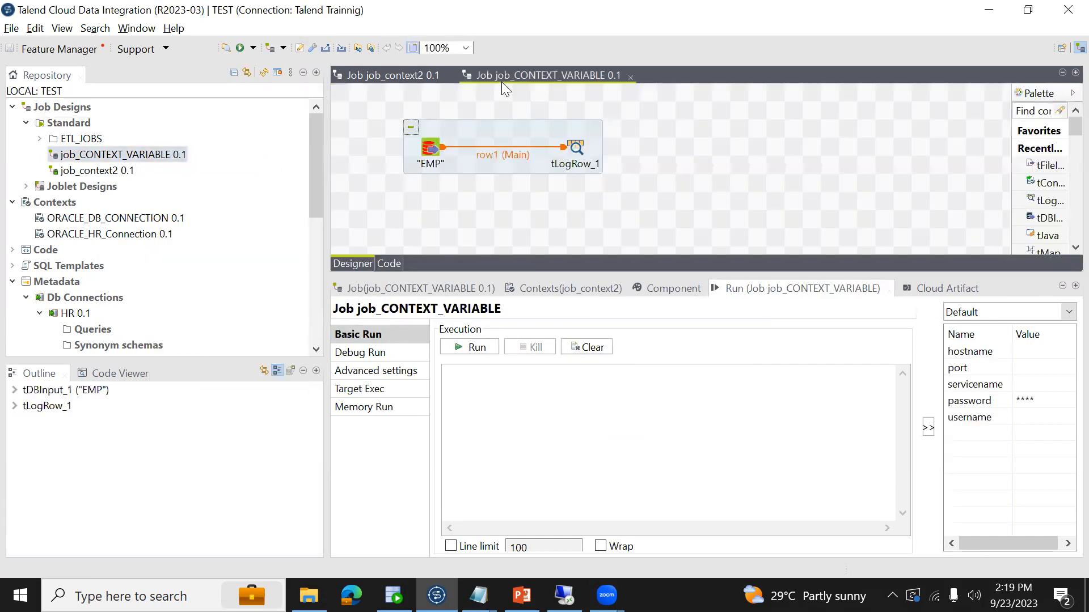
click(446, 129)
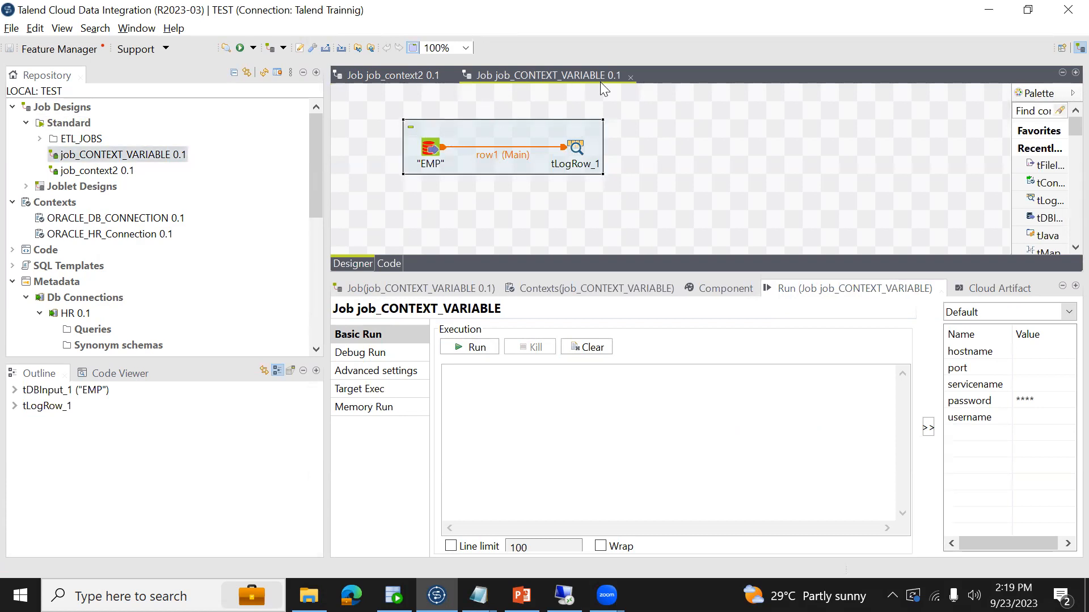
click(630, 78)
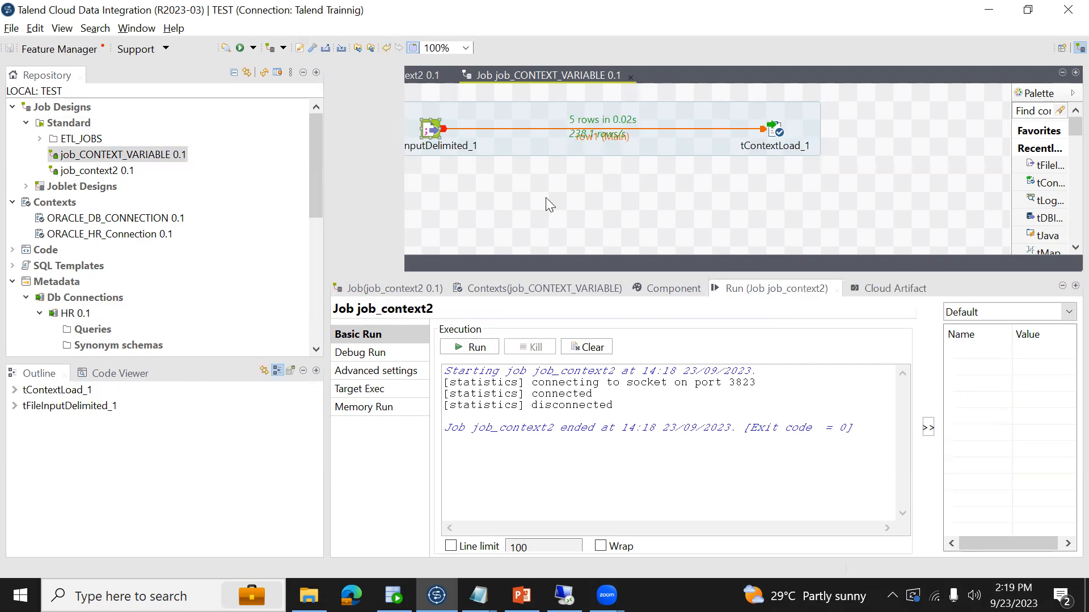
key(ctrl+v)
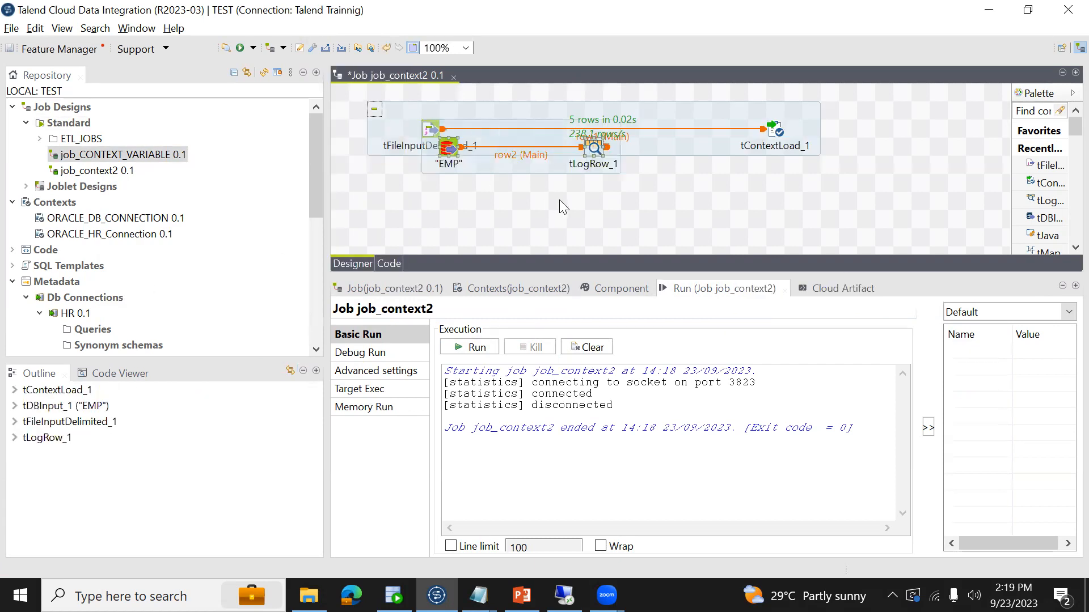
drag(517, 133, 560, 228)
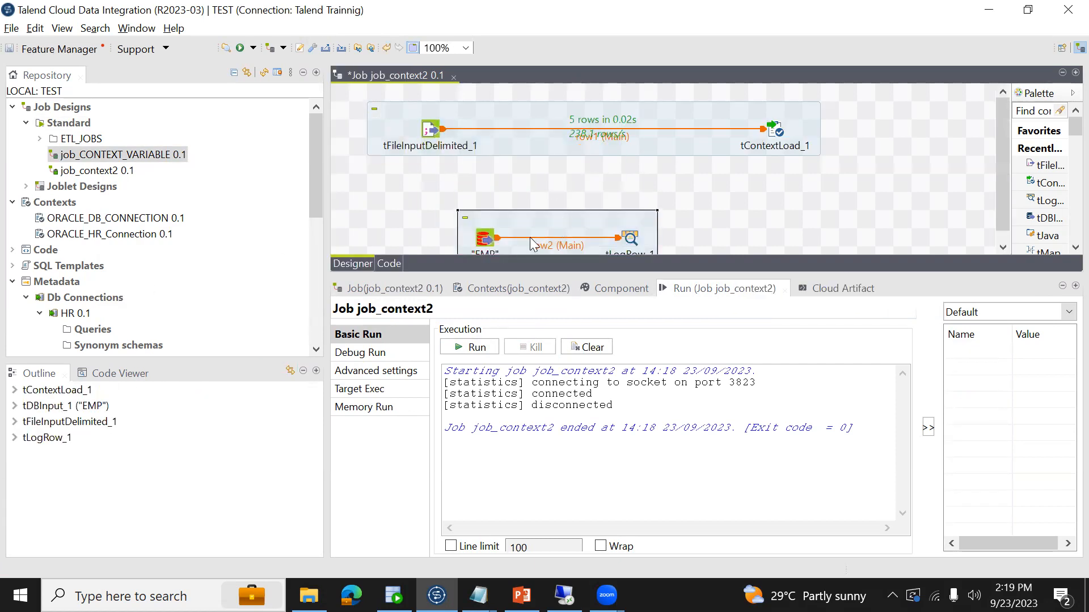
click(487, 242)
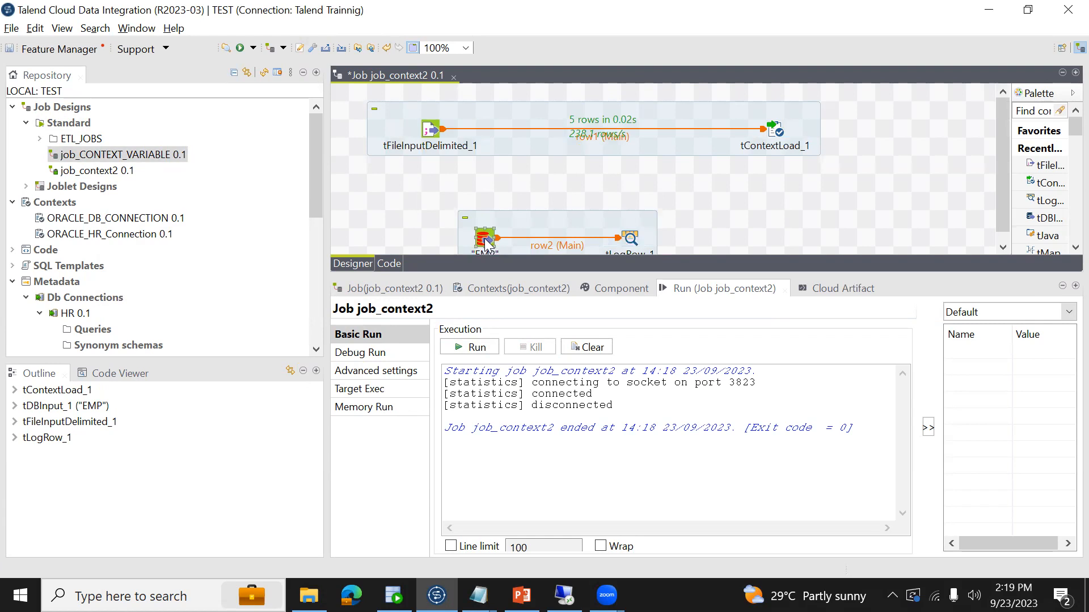
- Check the context-based connection fields of the EMP component and run job_context2
click(618, 289)
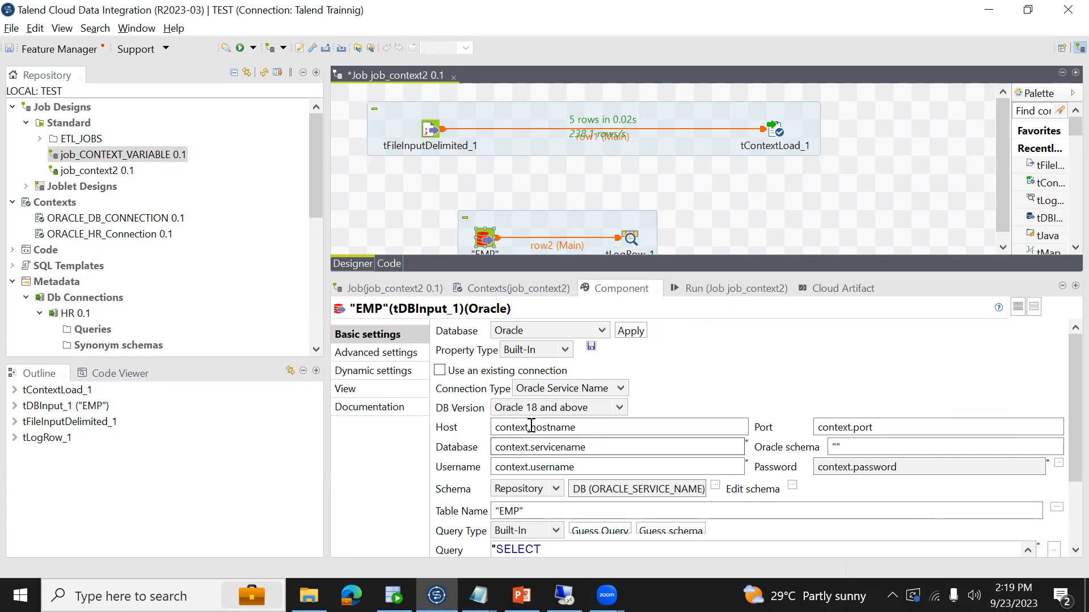
double_click(559, 427)
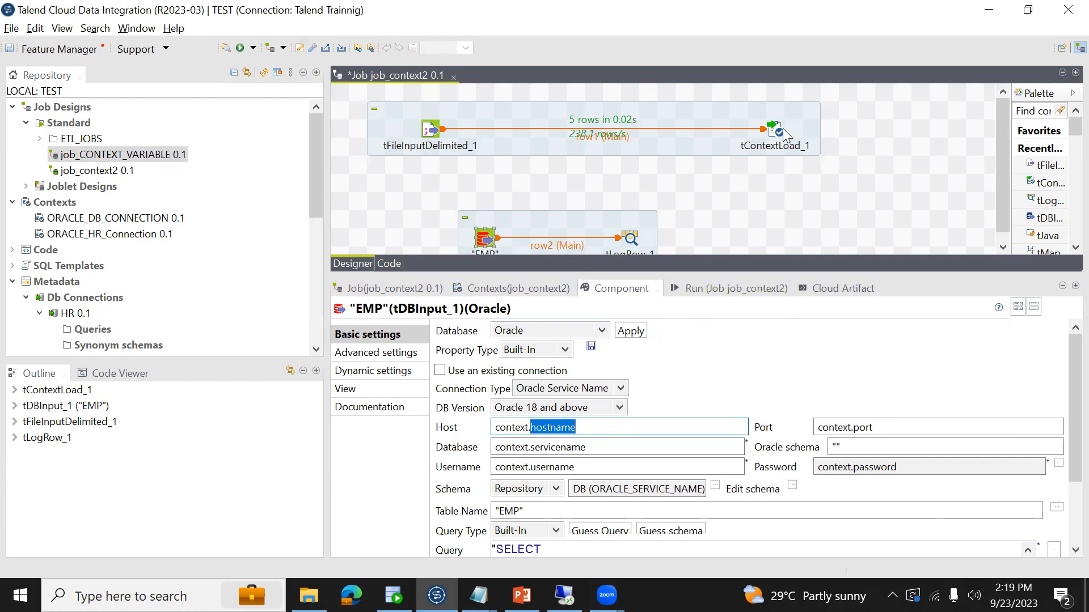
click(673, 284)
click(494, 347)
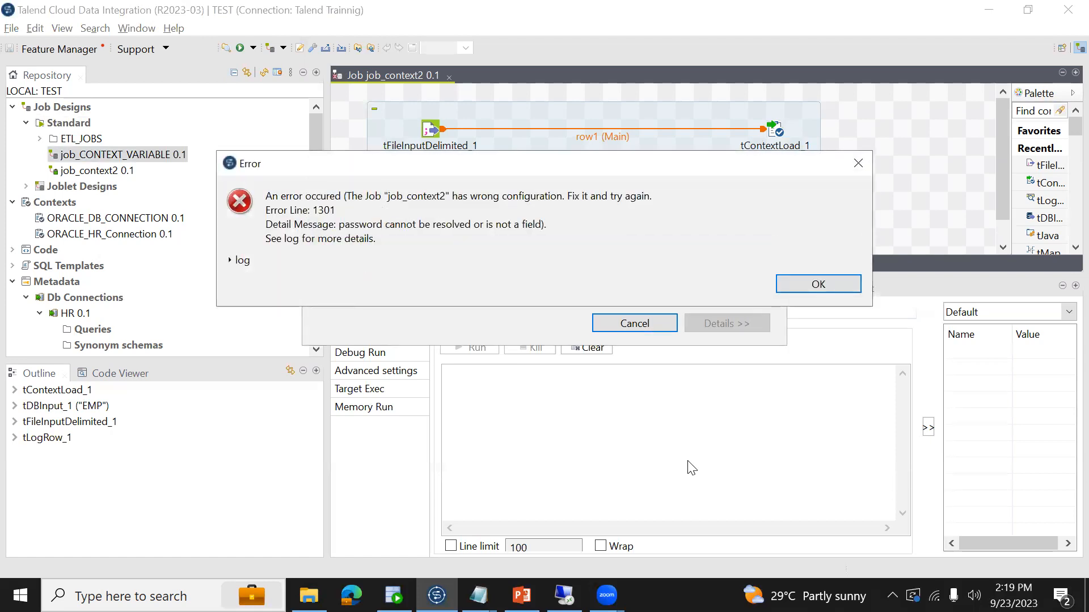
click(819, 284)
- Add the repository context group ORACLE_HR_Connection to the contexts of job_context2 and save the job
click(486, 244)
click(621, 288)
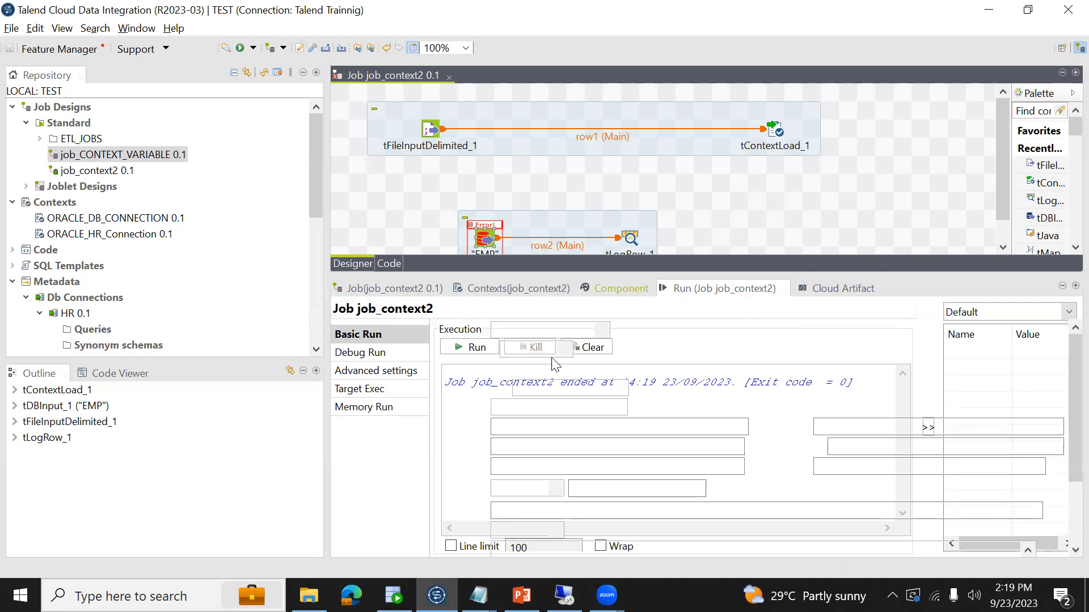
click(496, 290)
drag(121, 234, 406, 370)
key(ctrl+s)
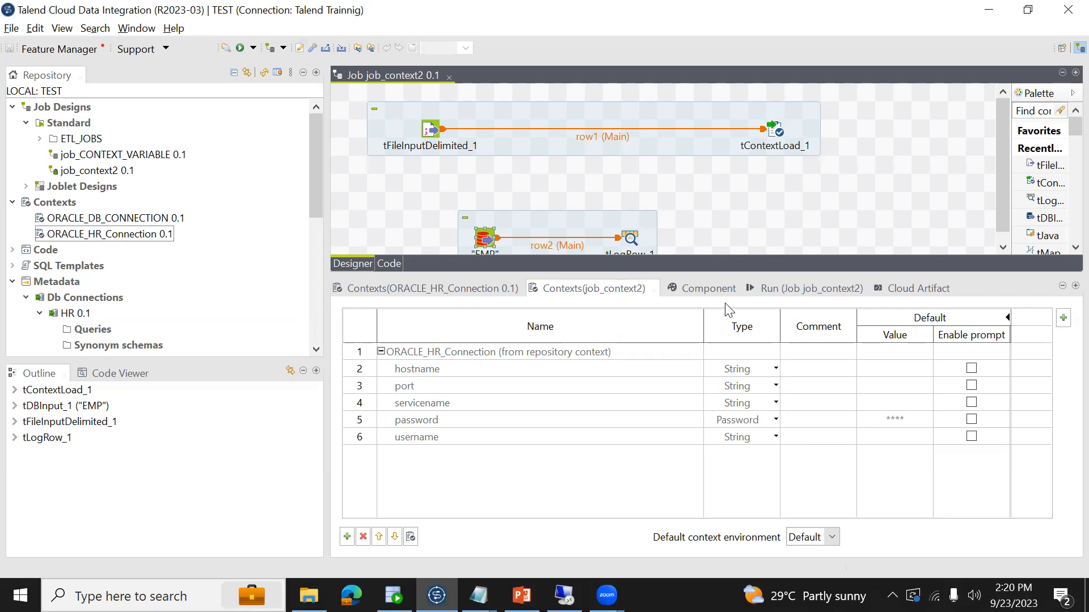
- Run job_context2 with the added context group and read the console output from its beginning
click(775, 289)
click(472, 354)
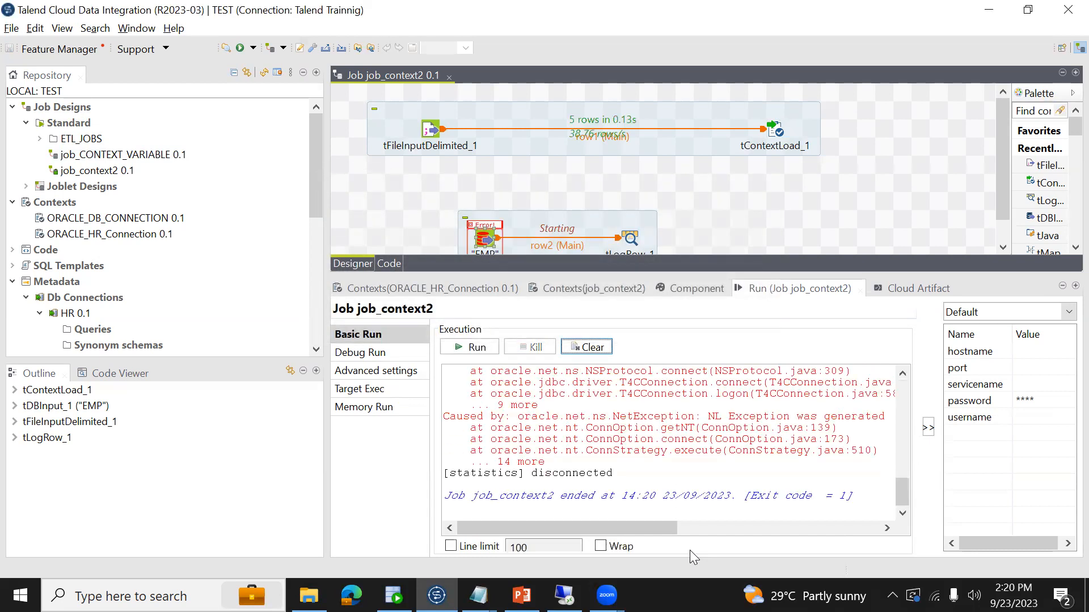
click(628, 465)
key(ctrl+Home)
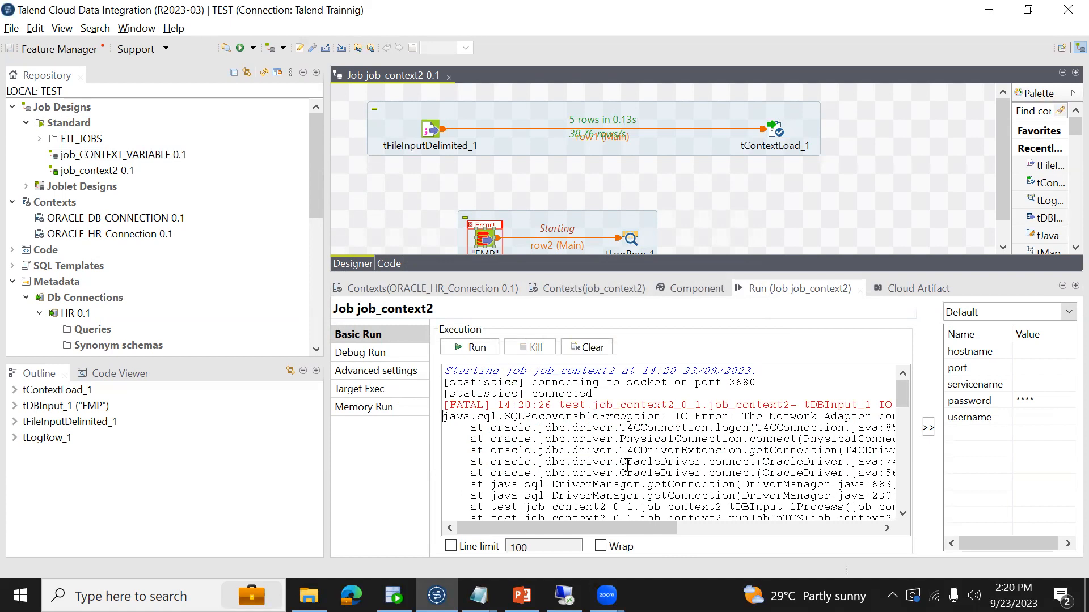
key(End)
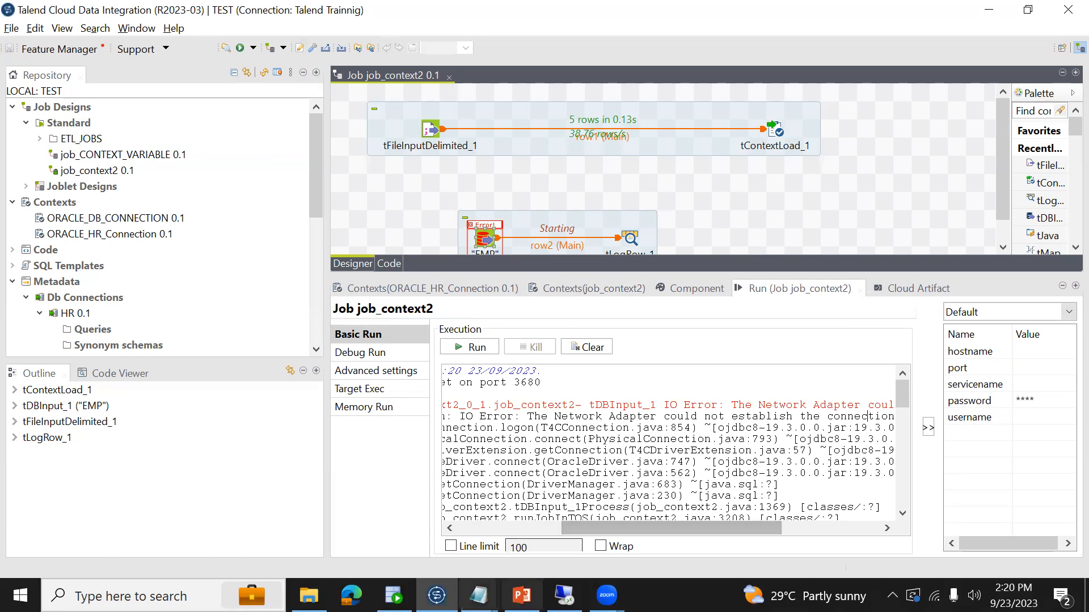
- Switch to Oracle SQL Developer and review the keys and values in the ETL_CONTEXT_VARIABLES query result
click(393, 596)
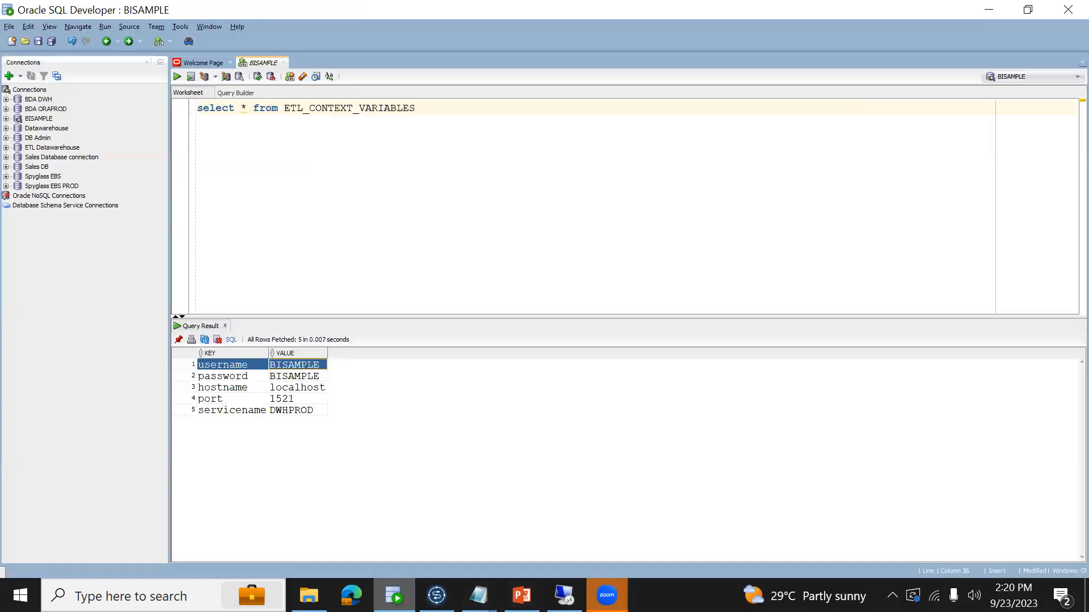
click(294, 376)
key(Up)
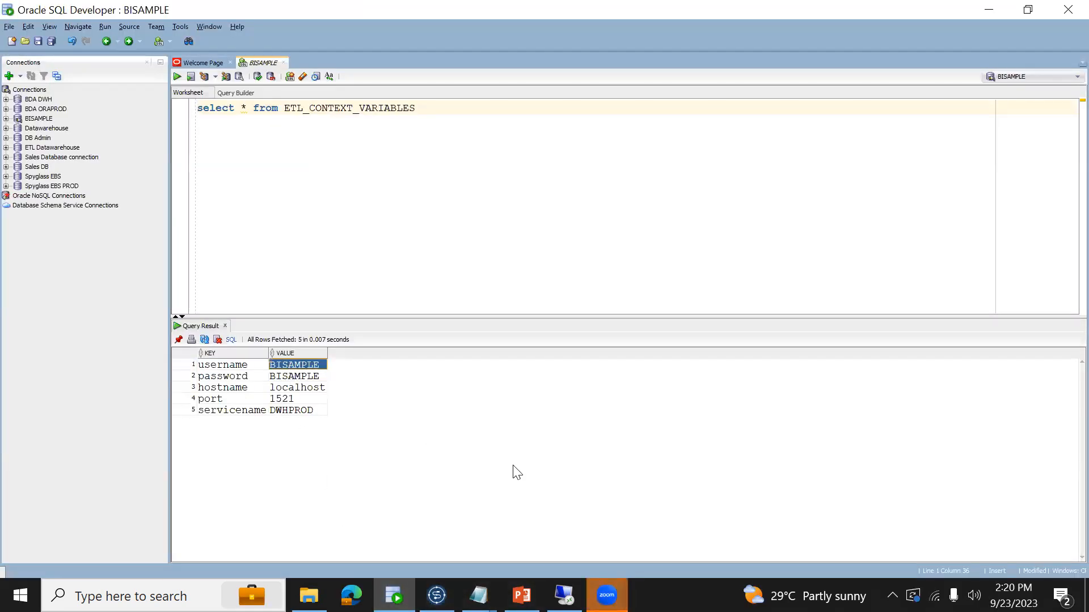
key(Down)
key(Down)
key(Down)
key(Down)
key(Left)
key(Right)
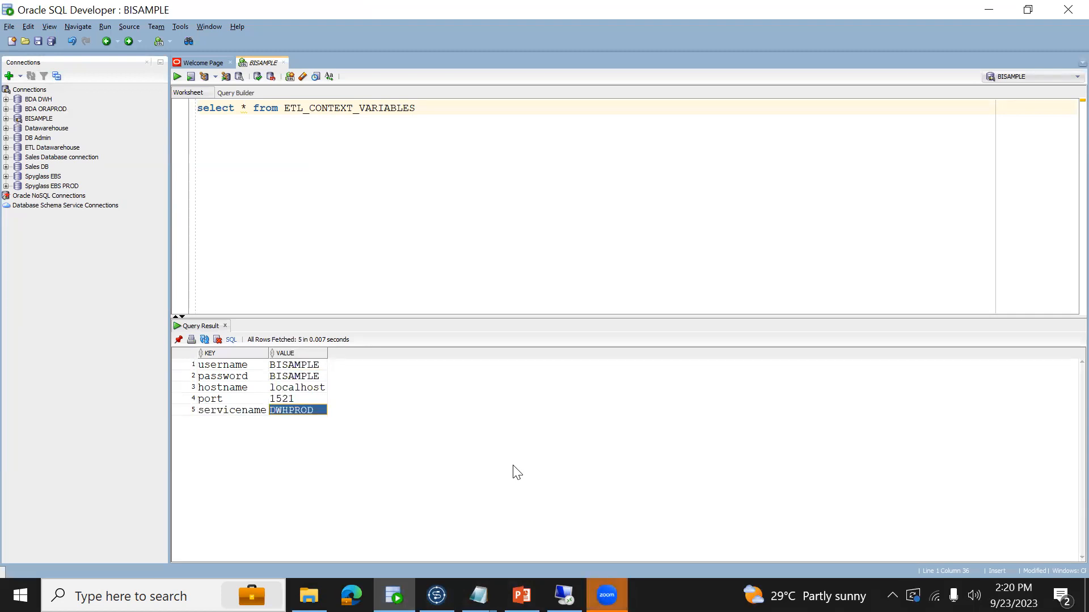
- Return to Talend and move the context-load subjob to the right so tFileInputDelimited_1 sits roughly above EMP
key(alt+Tab)
right_click(348, 158)
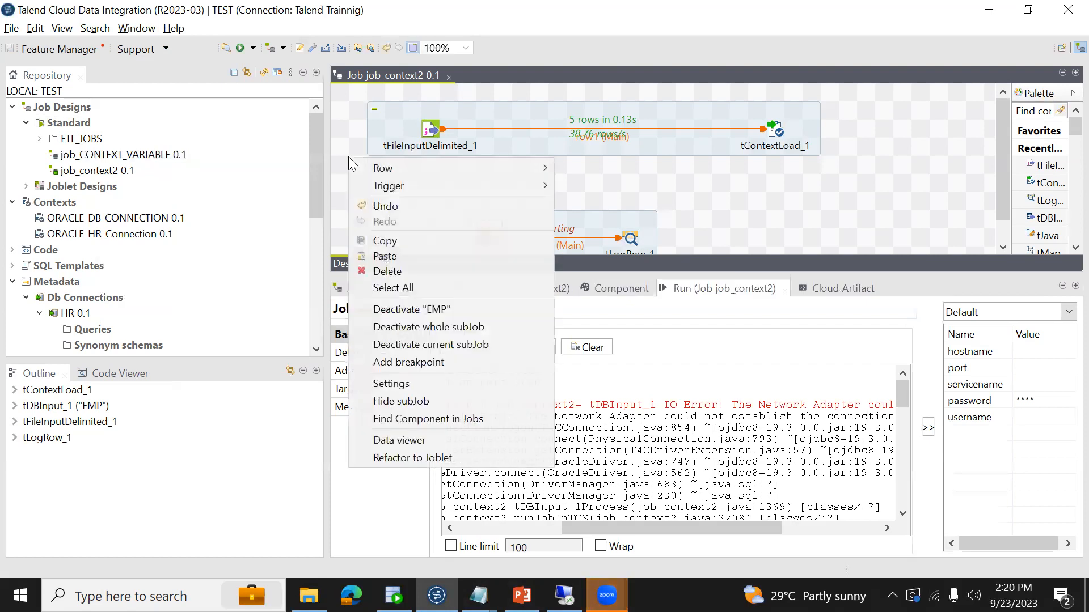
click(335, 149)
drag(428, 142, 519, 142)
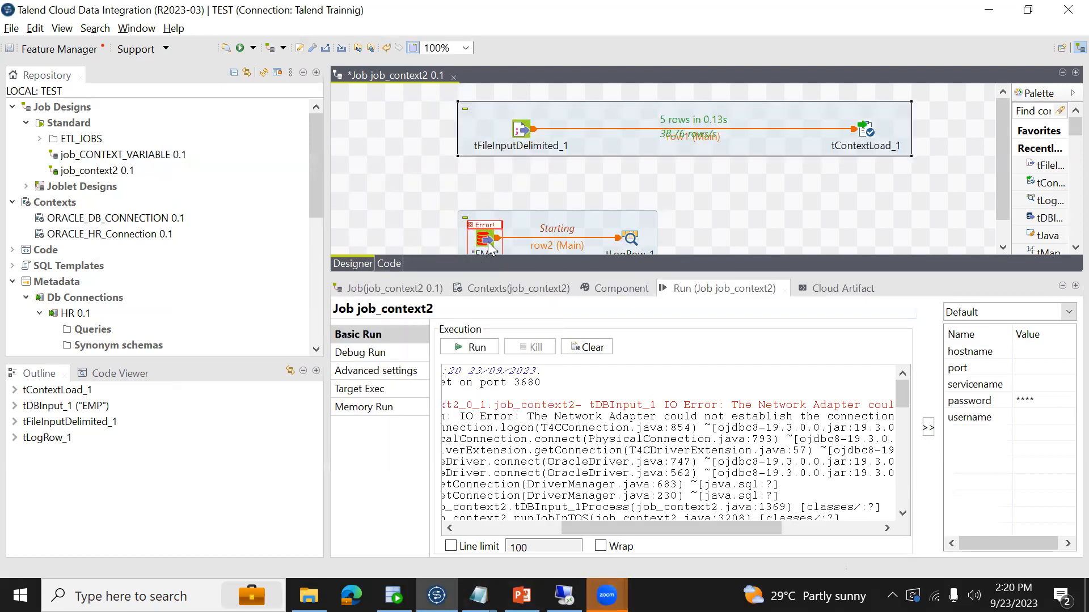
- Connect tFileInputDelimited_1 to the EMP component with an On Subjob Ok trigger
click(520, 135)
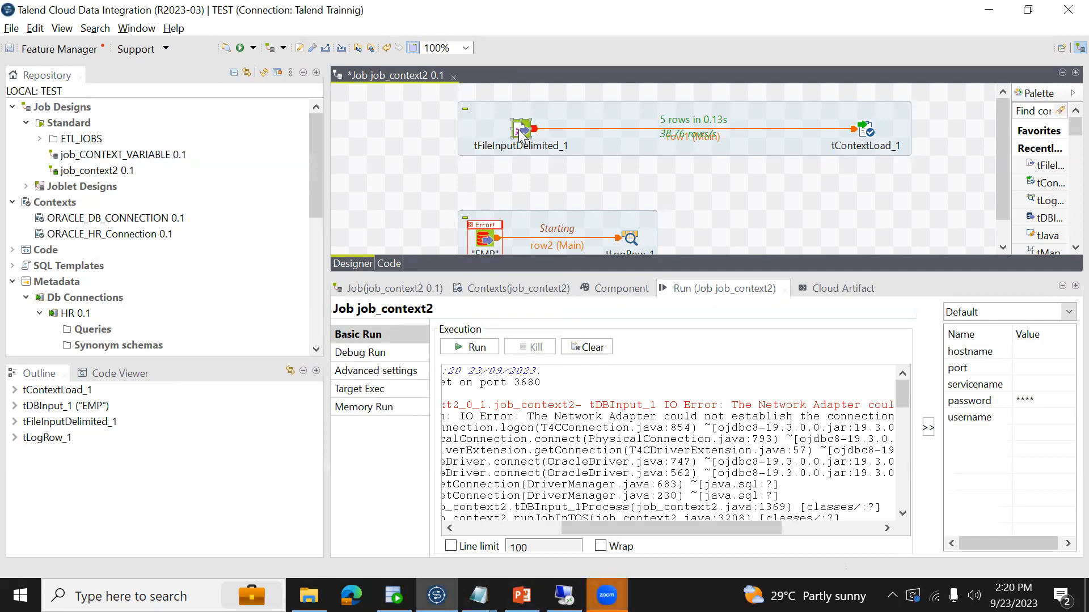
right_click(520, 135)
mouse_move(709, 161)
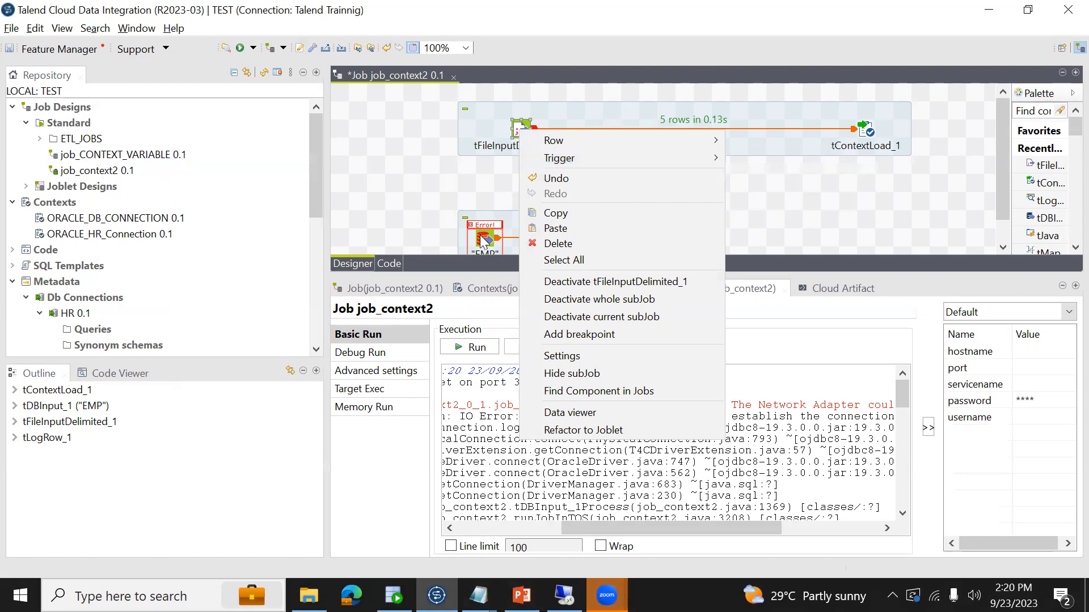
mouse_move(671, 158)
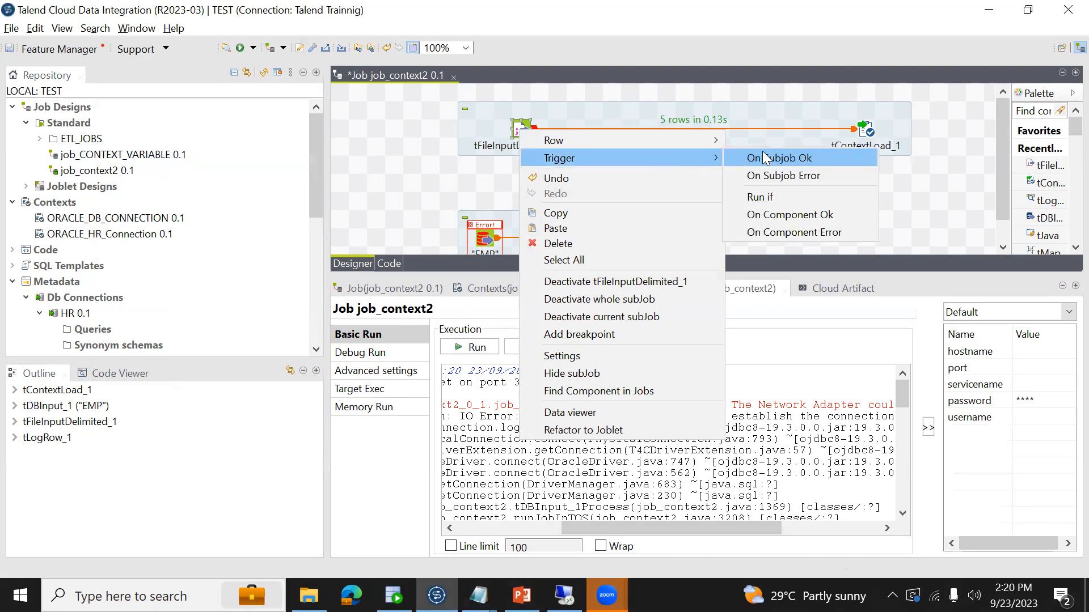
click(765, 158)
click(487, 239)
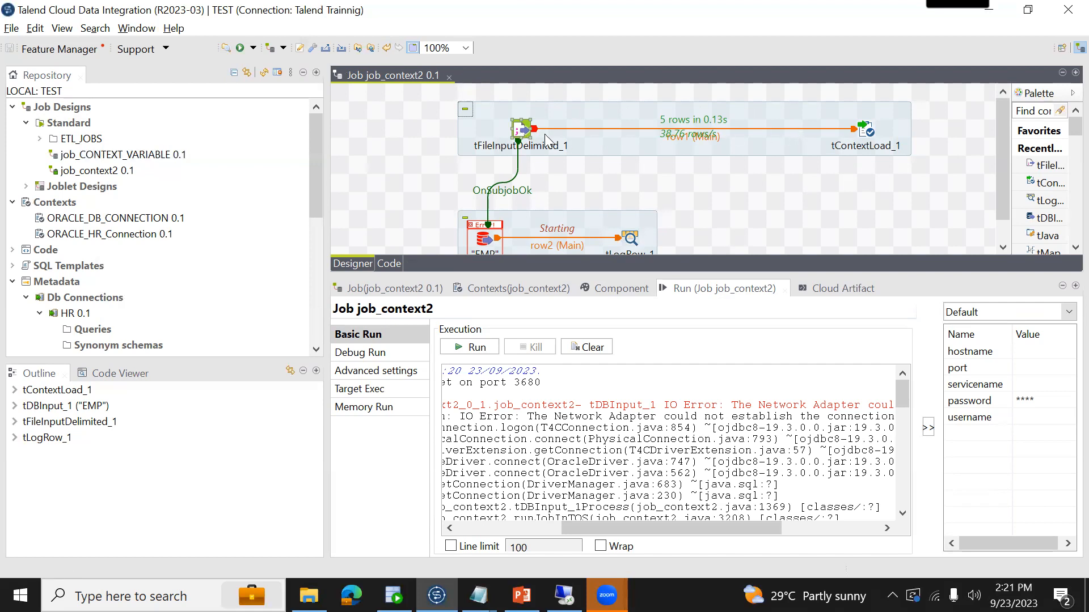
- Delete the OnSubjobOk link between tFileInputDelimited_1 and EMP
click(512, 174)
click(518, 186)
key(Delete)
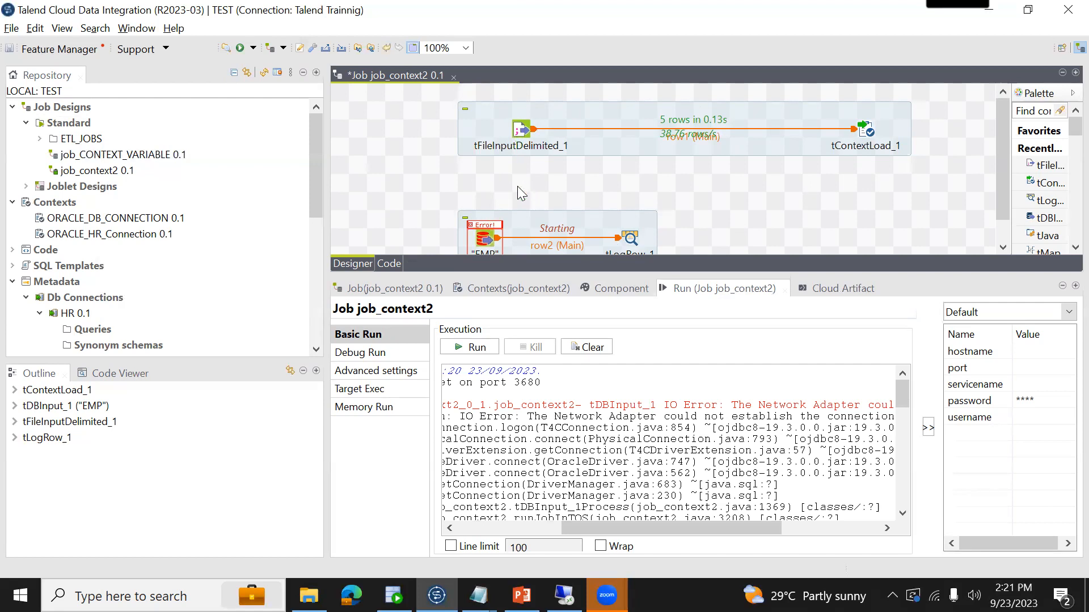
- Compare the subjob and component trigger types available on tFileInputDelimited_1 without connecting any of them
right_click(517, 129)
mouse_move(561, 154)
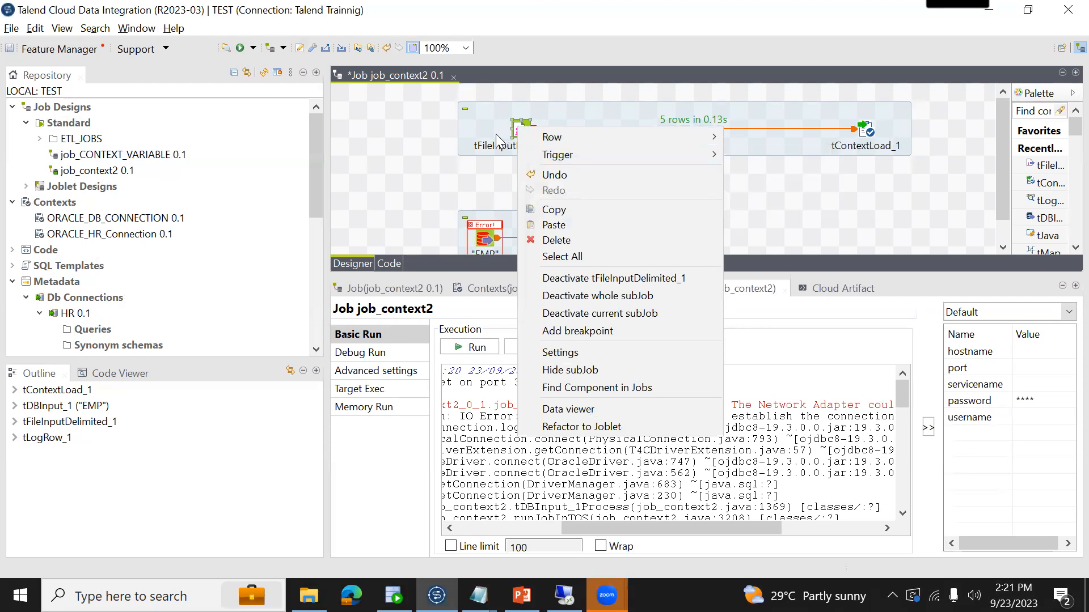
mouse_move(622, 154)
click(816, 190)
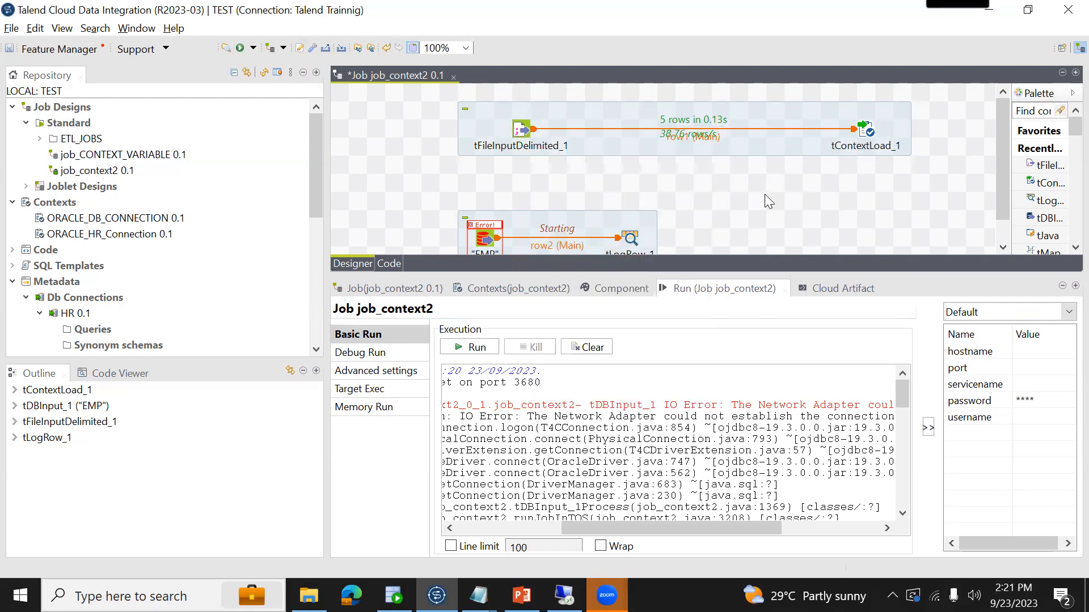
right_click(520, 133)
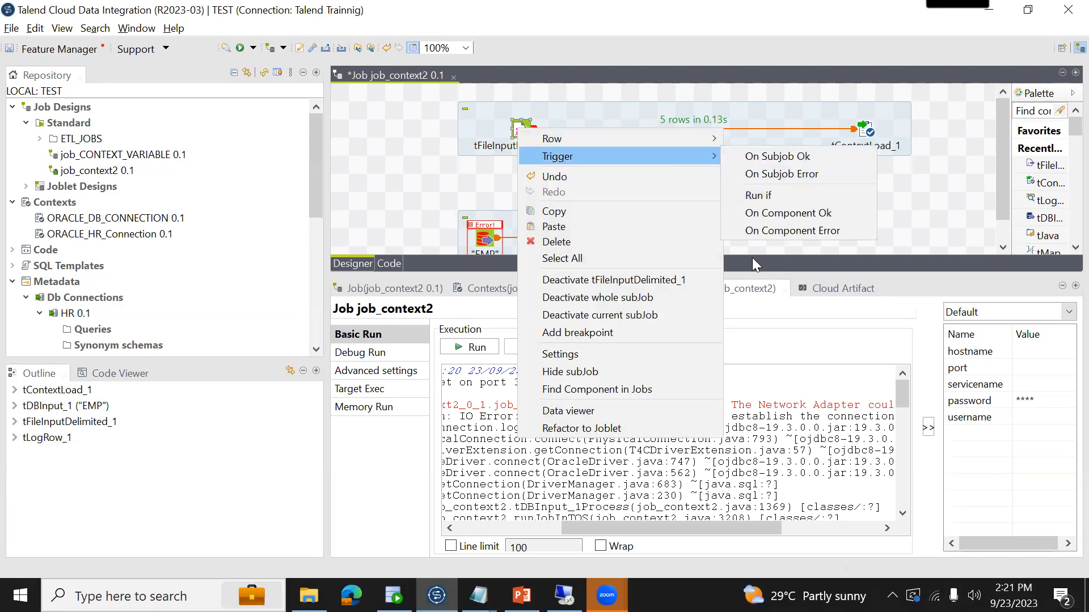
click(759, 211)
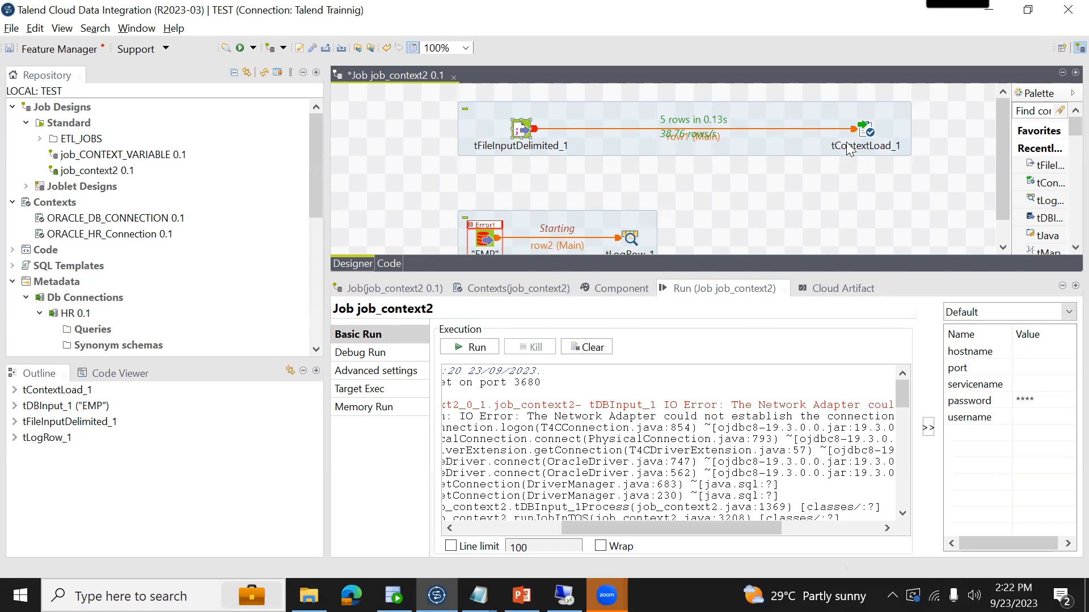
click(861, 135)
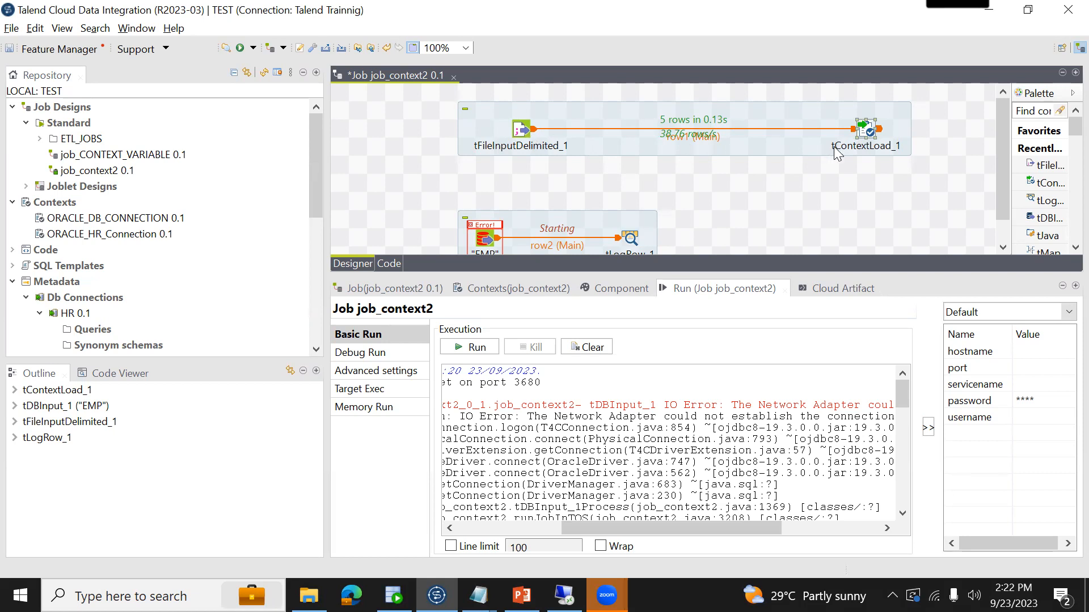
- Link tFileInputDelimited_1 to EMP again with an On Subjob Ok trigger and save job_context2
right_click(521, 131)
mouse_move(574, 159)
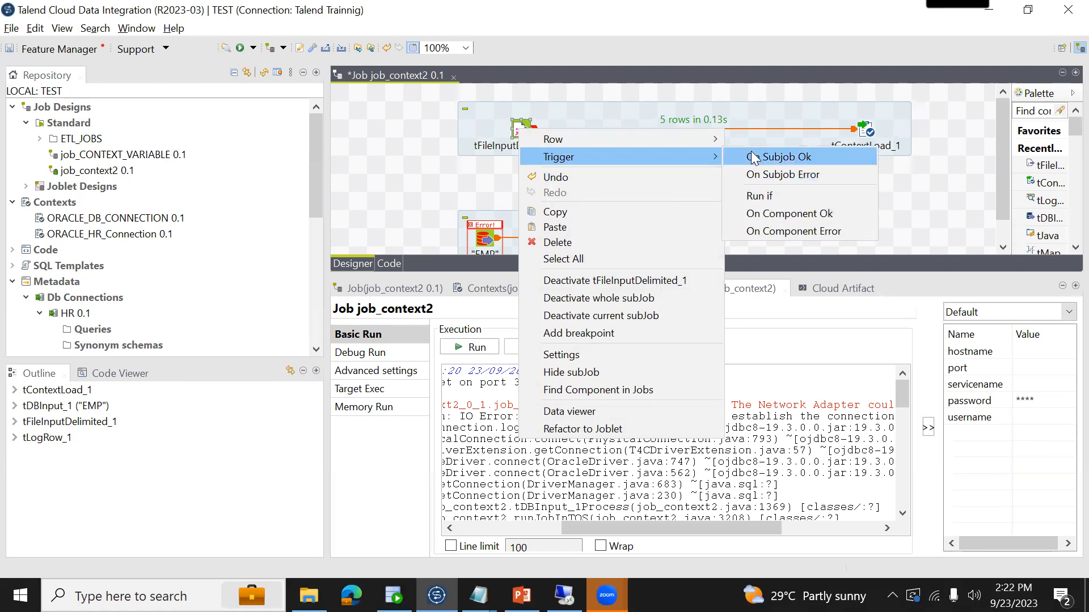
click(753, 157)
click(487, 238)
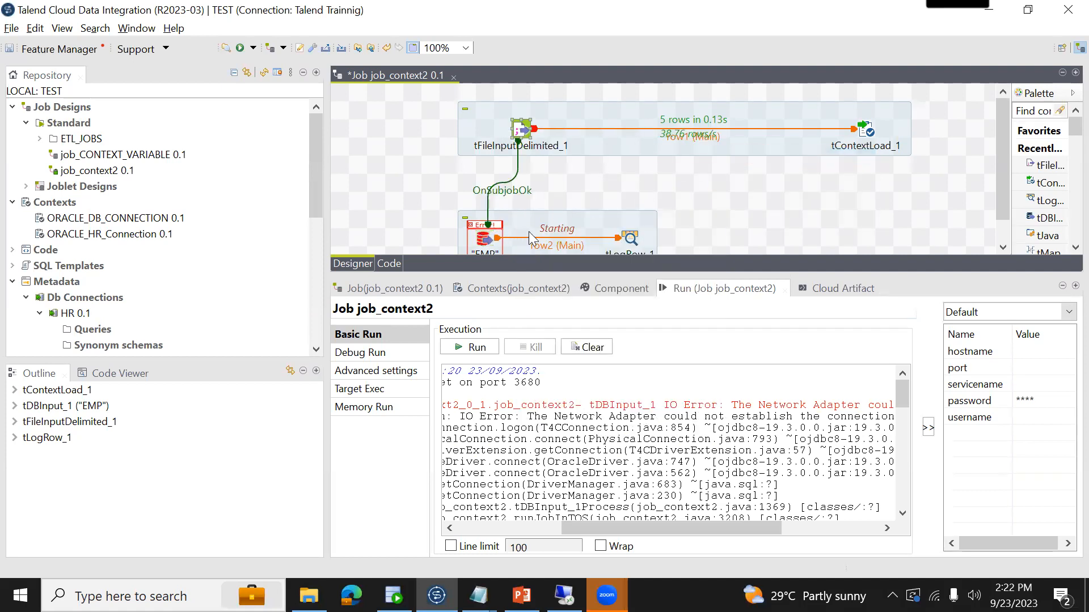
key(ctrl+s)
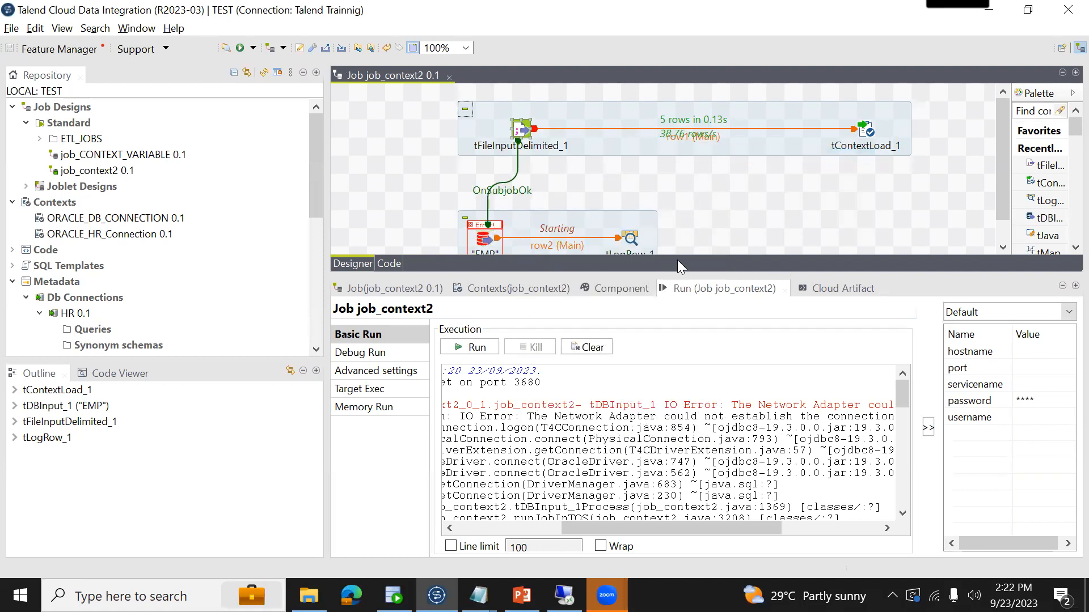
- Check the settings of tFileInputDelimited_1, run job_context2 and review the EMP rows in the console output
click(619, 287)
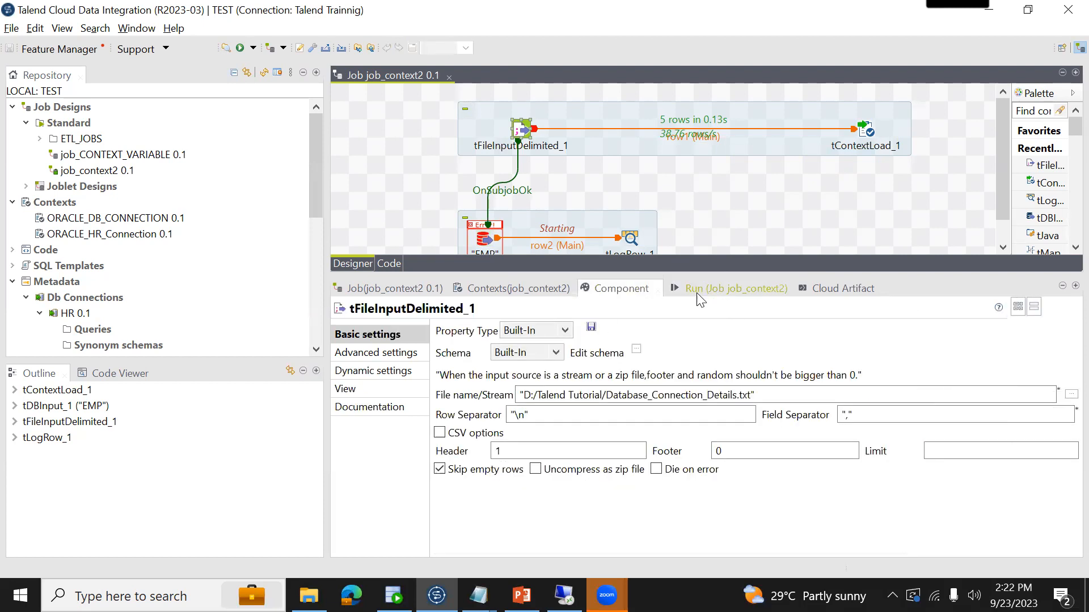
click(700, 289)
key(F6)
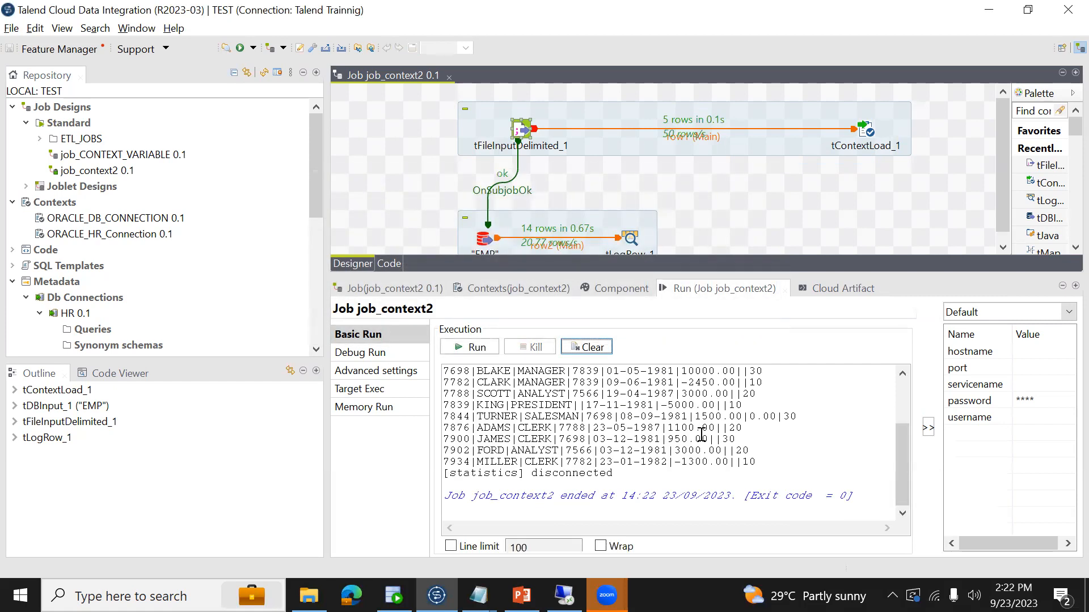
scroll(701, 434, up, 3)
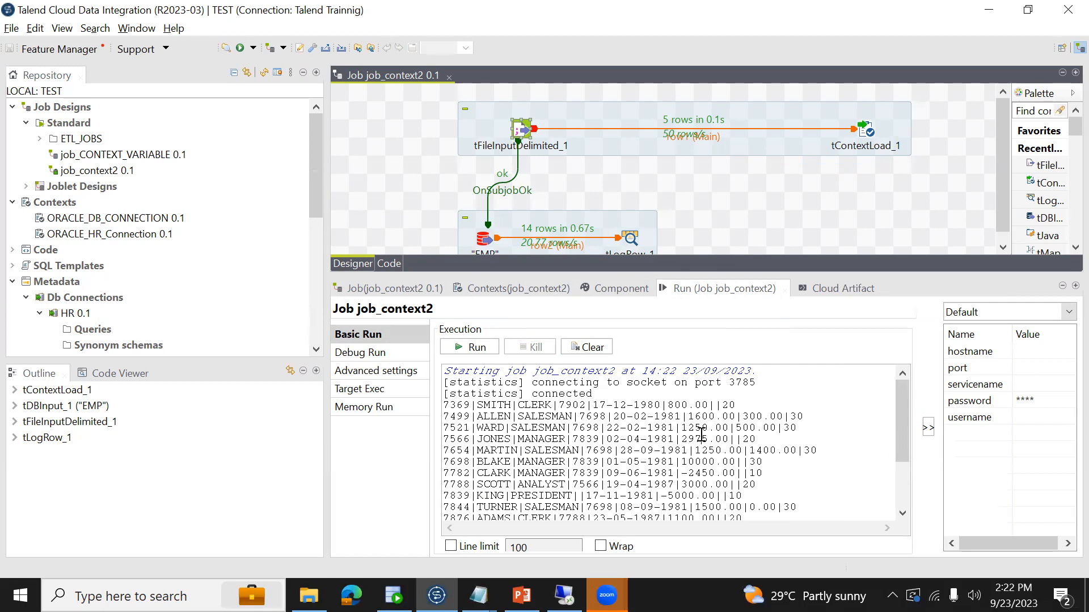
scroll(702, 435, down, 3)
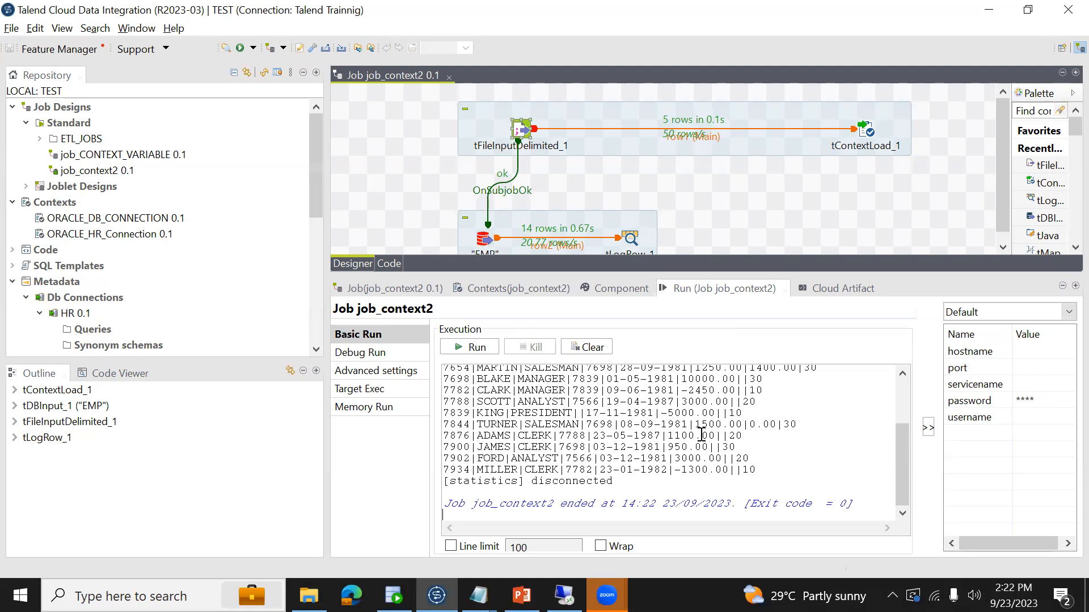
- Switch to Oracle SQL Developer and go through the KEY column of the ETL_CONTEXT_VARIABLES result down to servicename
click(394, 595)
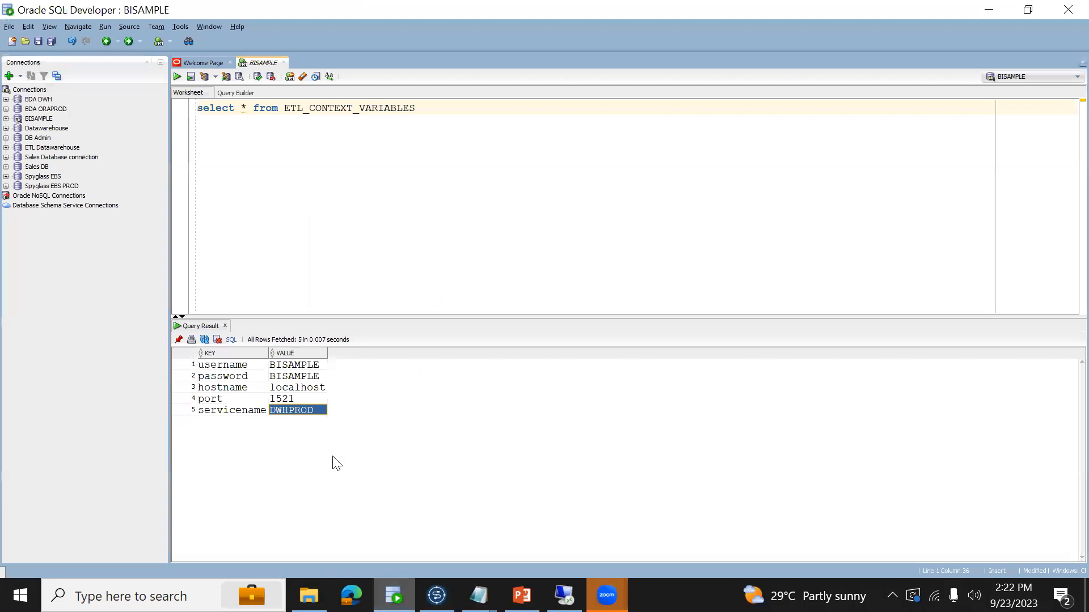
click(228, 367)
key(Down)
key(Down)
key(Down)
key(Up)
key(Up)
key(Up)
key(Down)
key(Down)
key(Down)
key(Up)
key(Up)
key(Down)
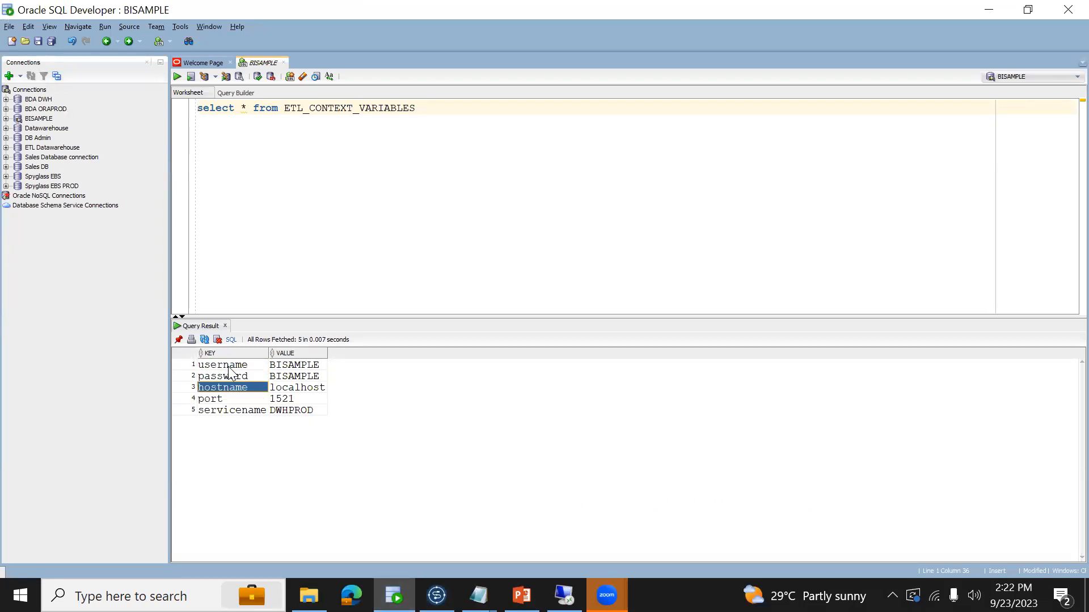
key(Down)
key(Down)
- Return to Talend, select tContextLoad_1 and review the context variables of job_context2
key(alt+Tab)
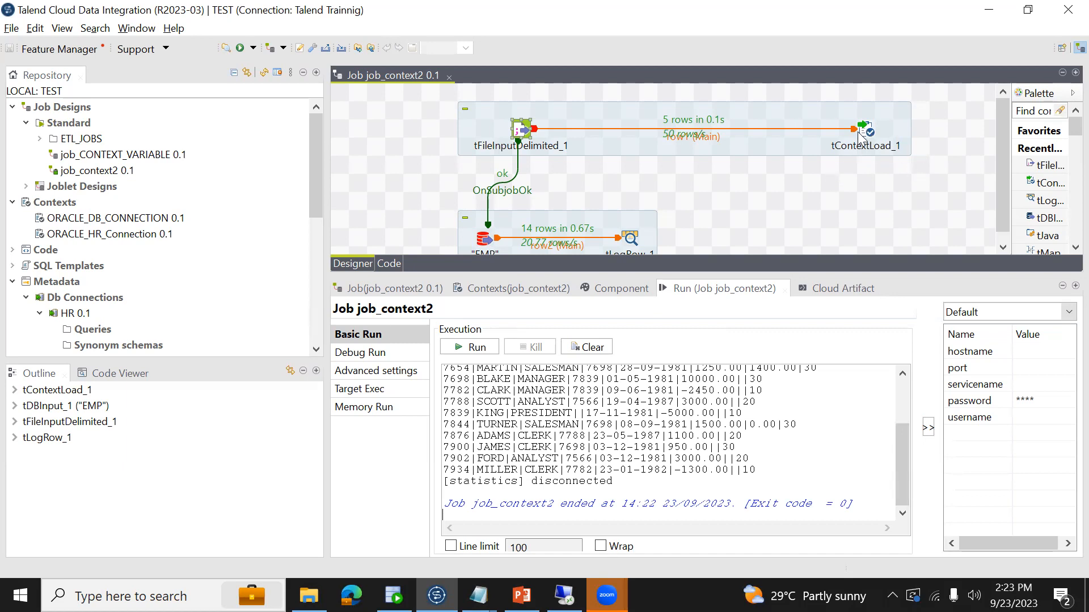
click(870, 135)
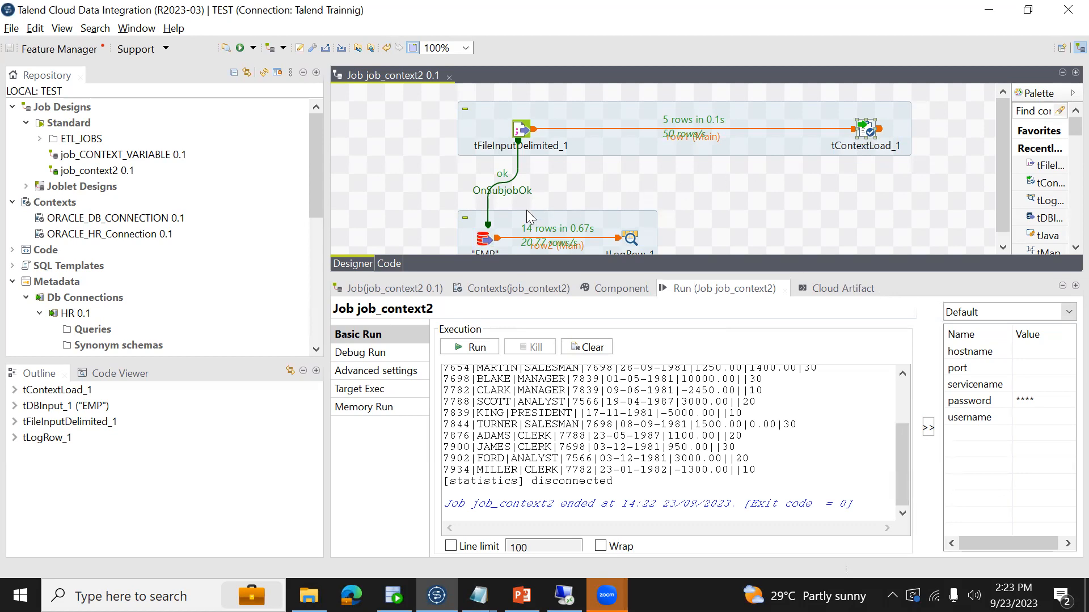
click(526, 289)
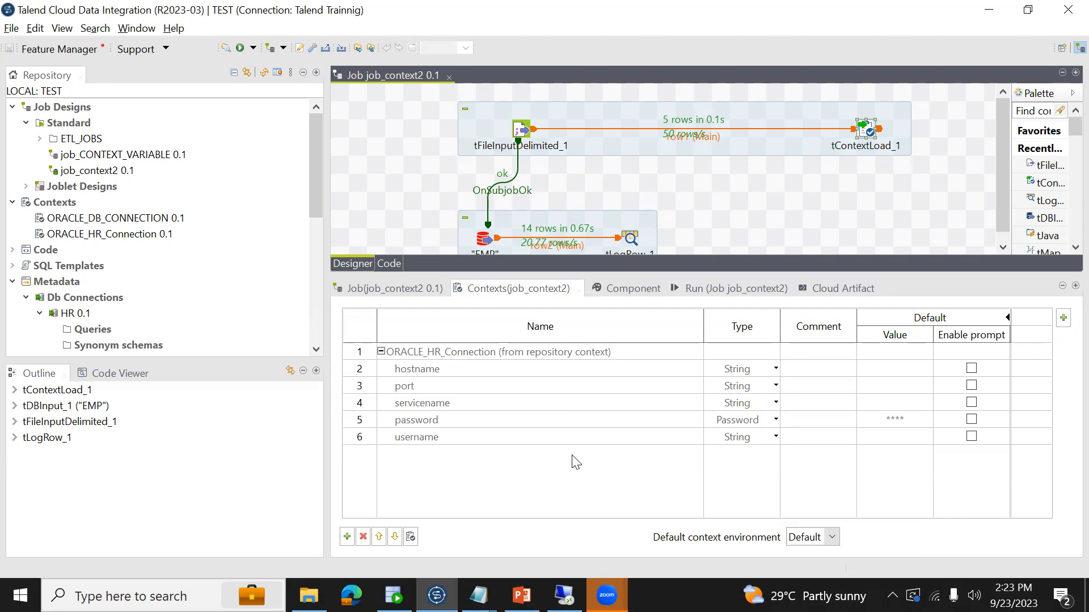
- Switch to Oracle SQL Developer, end the existing query with a semicolon and begin a second query selecting PARAMETER_NAME AS KEY
click(394, 595)
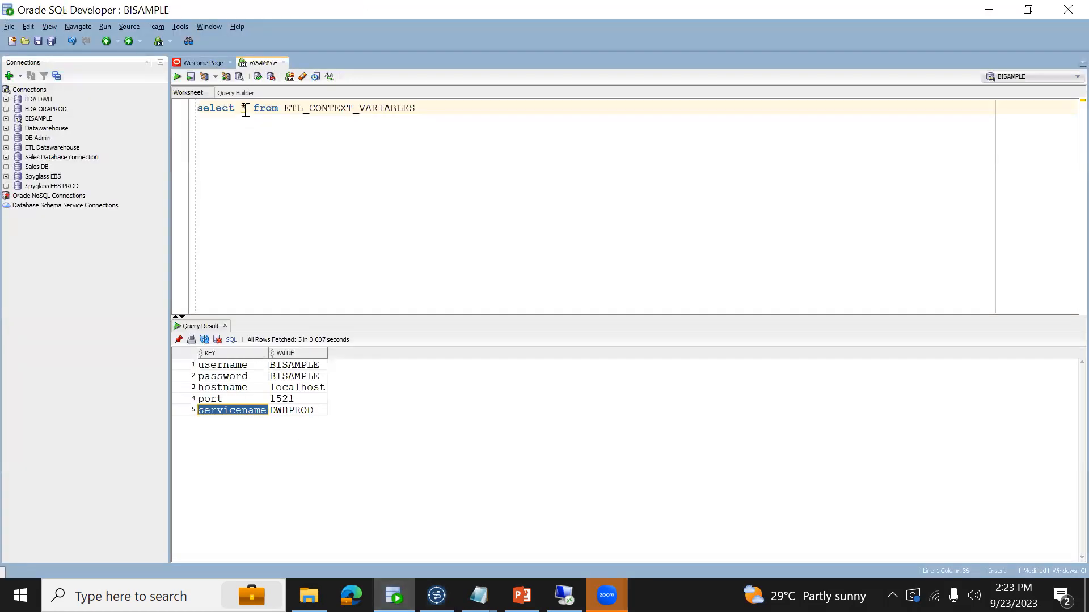
click(248, 376)
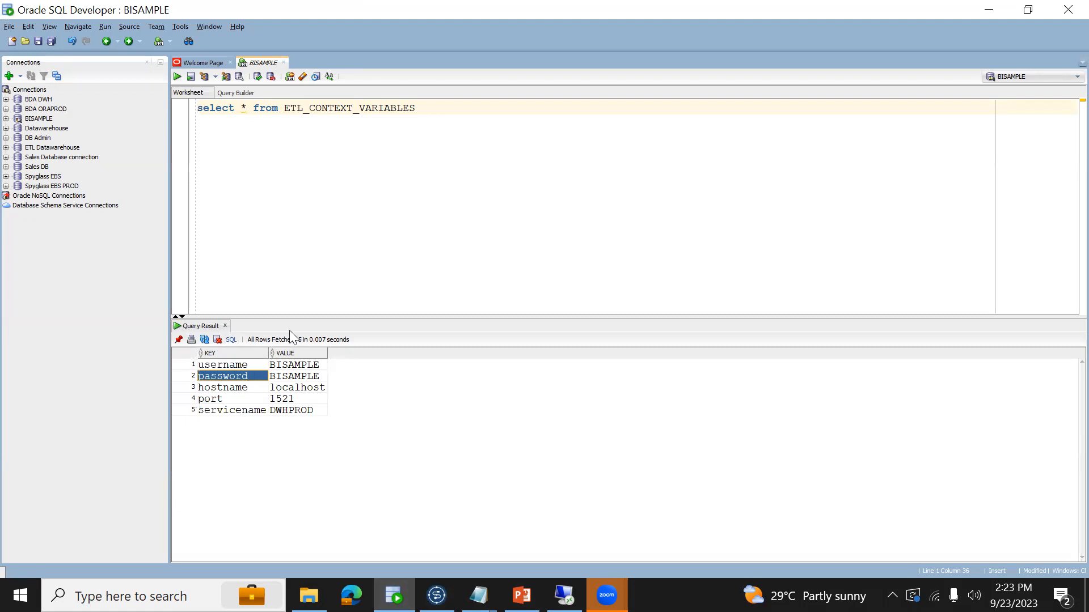
click(487, 155)
key(Return)
text(;)
key(Return)
key(Return)
text(select )
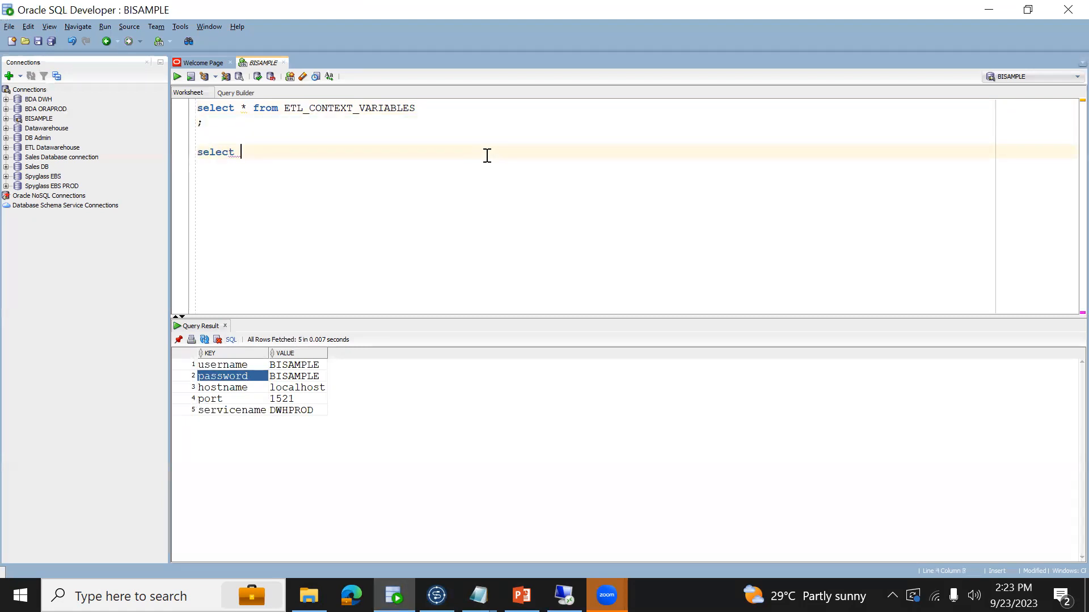
text(PARAMETER_NAME AS KEY,)
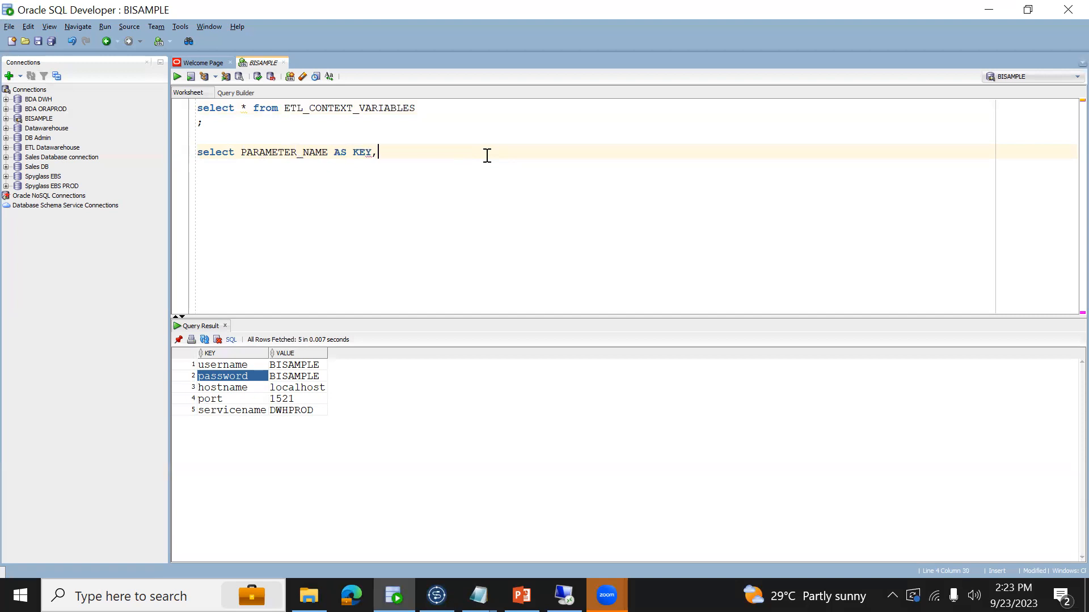
key(Return)
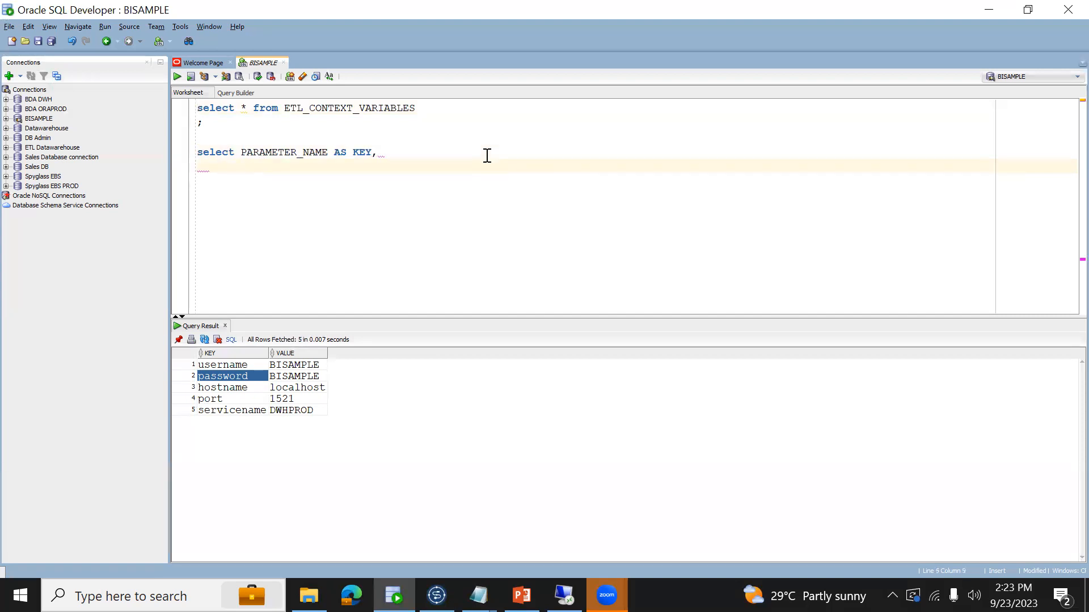
- Complete the second query with PARAMETER_VALUE AS VALUE from ETL_CONTEXT_VARIABLES and run it
text(PARAMETER_VALUE A)
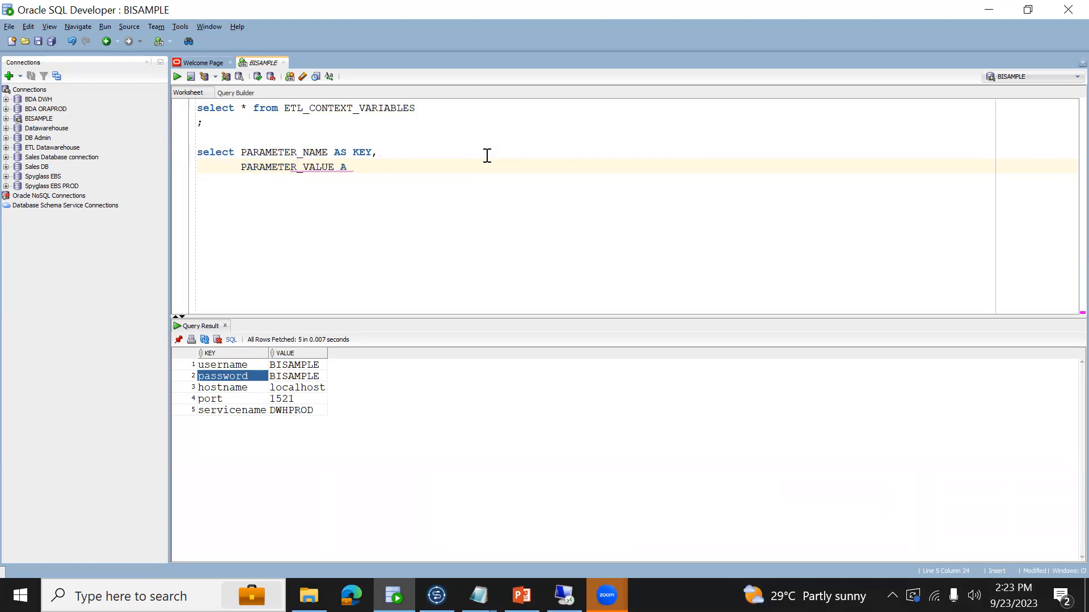
text(S VALUE)
key(Return)
text(FROM)
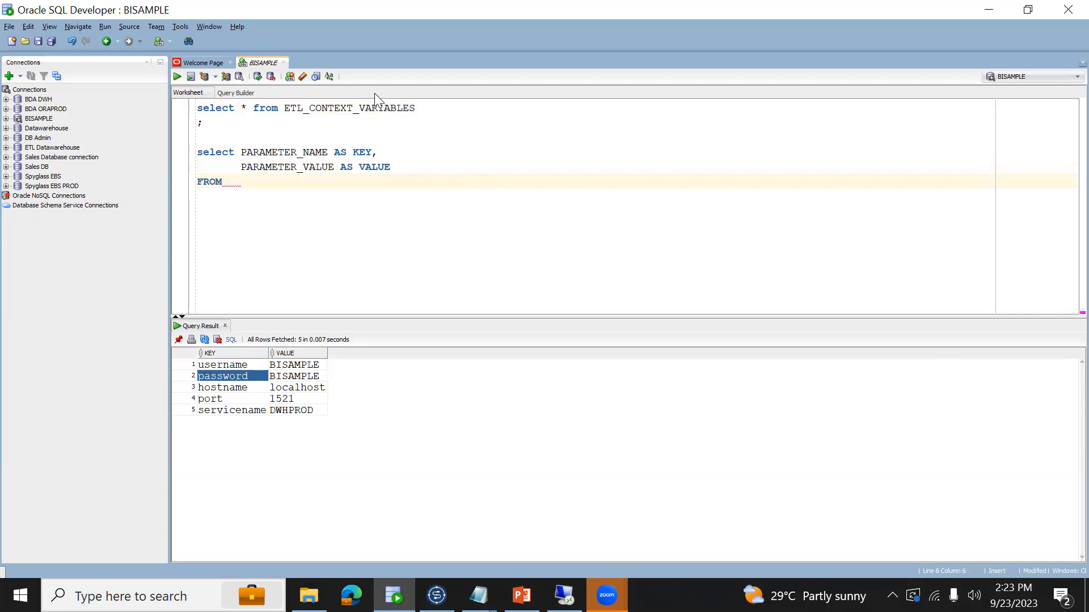
double_click(374, 107)
key(ctrl+c)
click(291, 184)
key(ctrl+v)
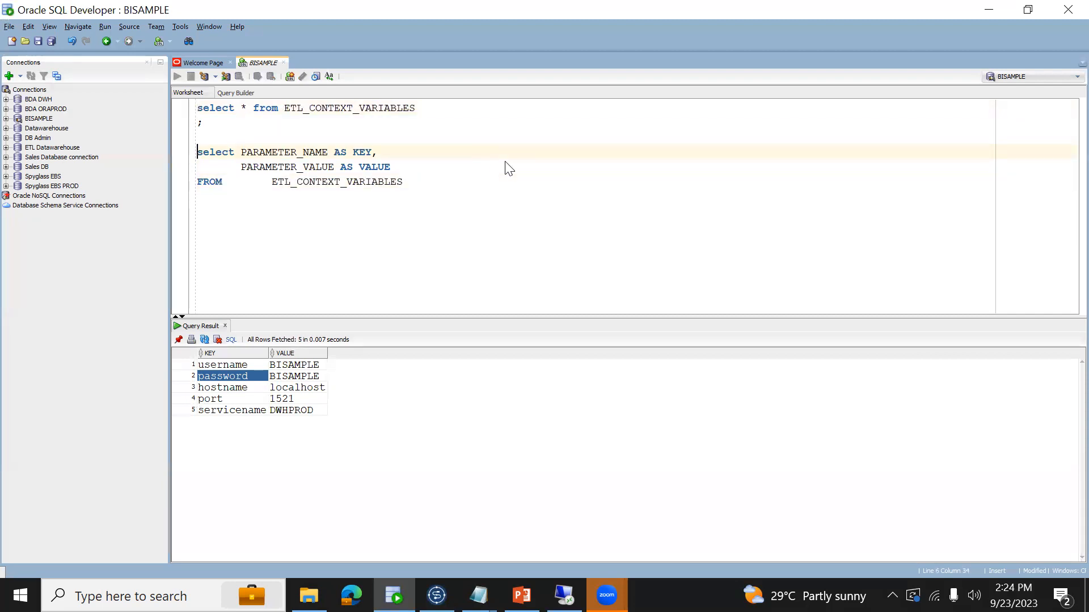
key(ctrl+Return)
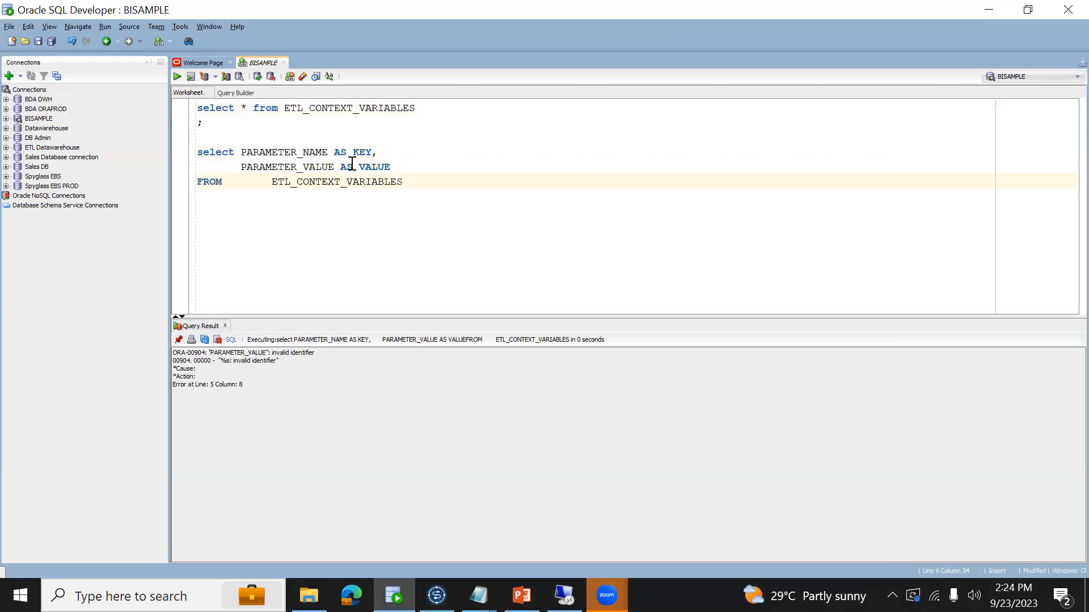
- Reduce the second query's columns to plain KEY and VALUE and run it again
drag(243, 155, 352, 154)
key(BackSpace)
key(Down)
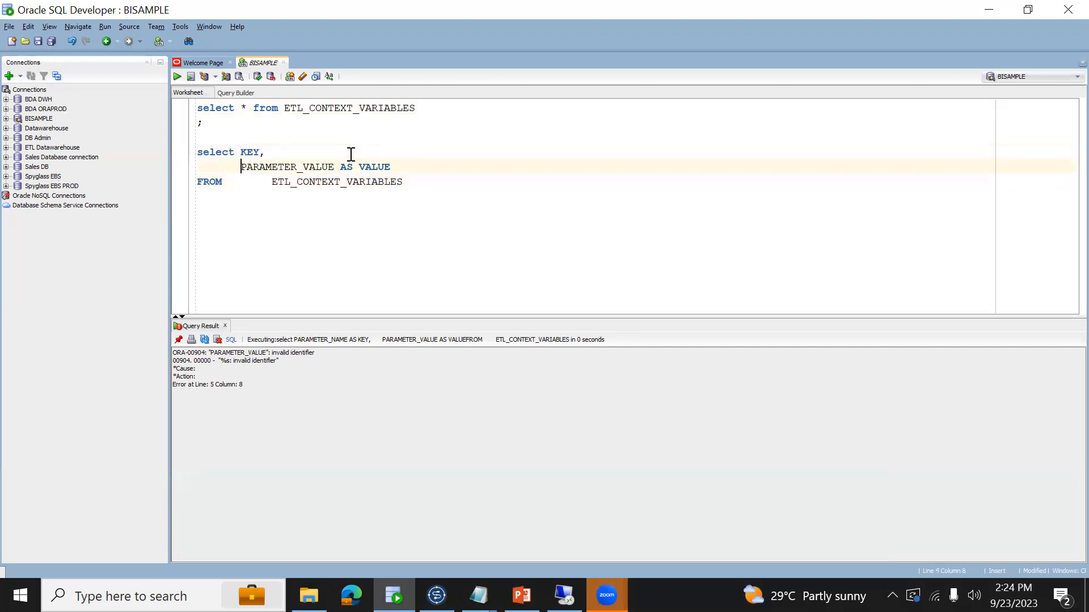
key(shift+End)
key(shift+Left)
key(shift+Left)
key(shift+Left)
key(shift+Left)
key(shift+Left)
key(BackSpace)
key(Up)
key(Home)
key(ctrl+Return)
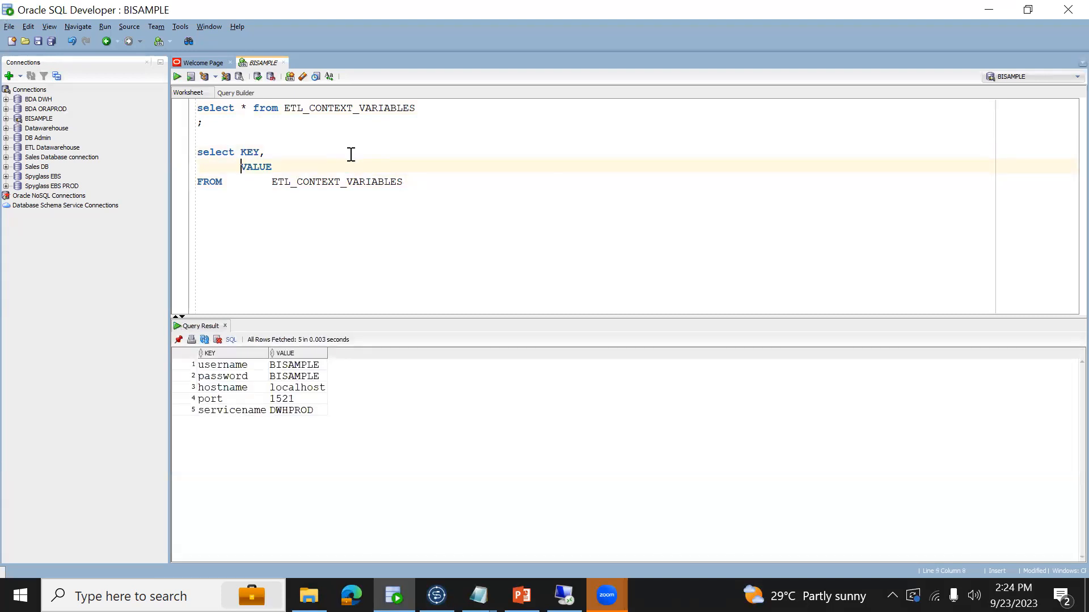
- Return to Talend and delete tFileInputDelimited_1 from job_context2
key(alt+Tab)
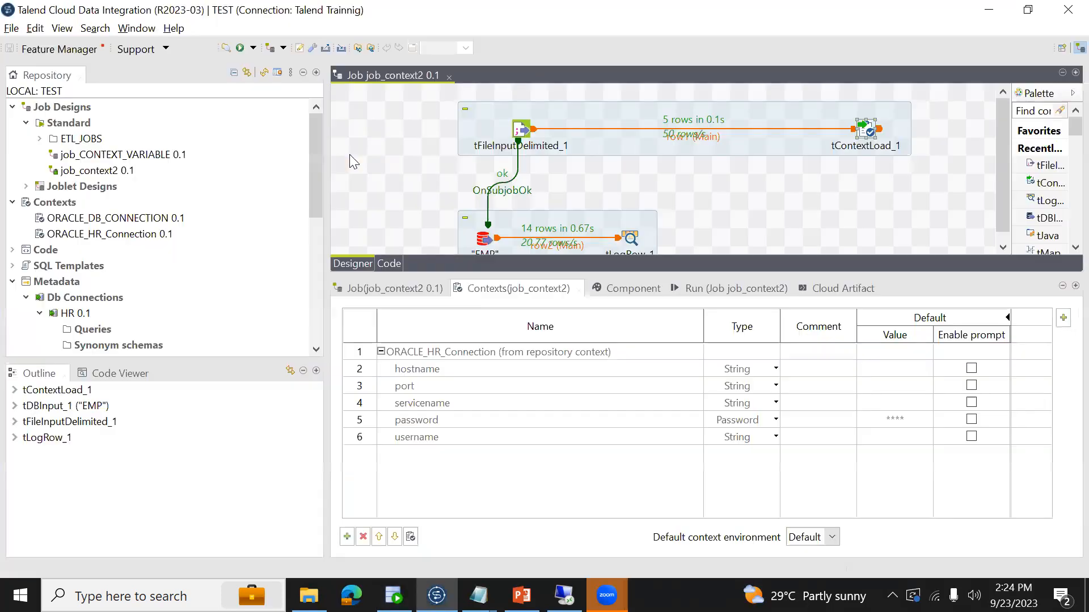
click(530, 135)
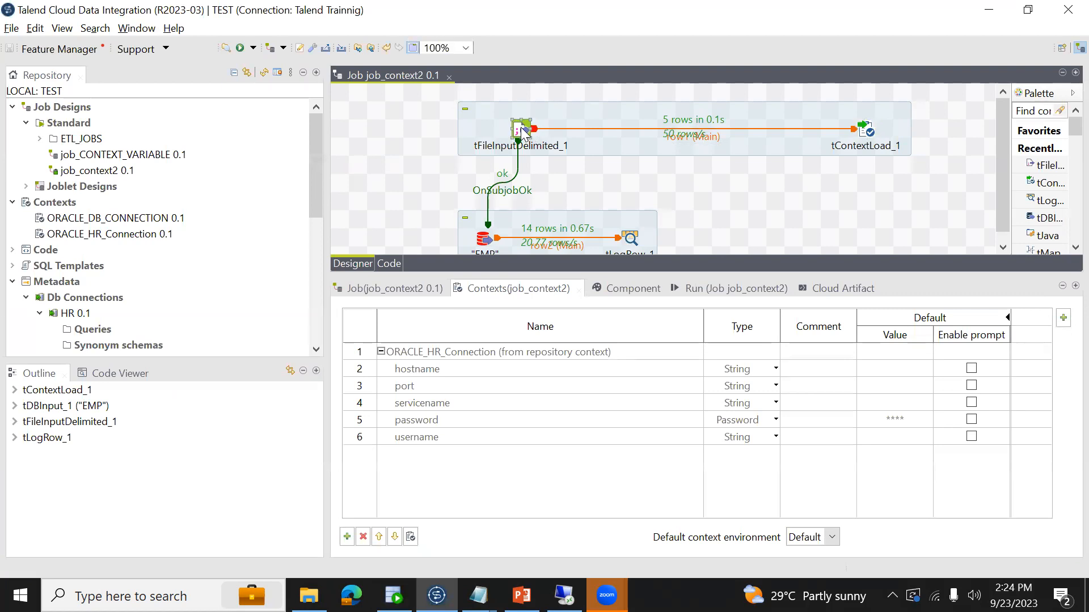
key(Delete)
text(T)
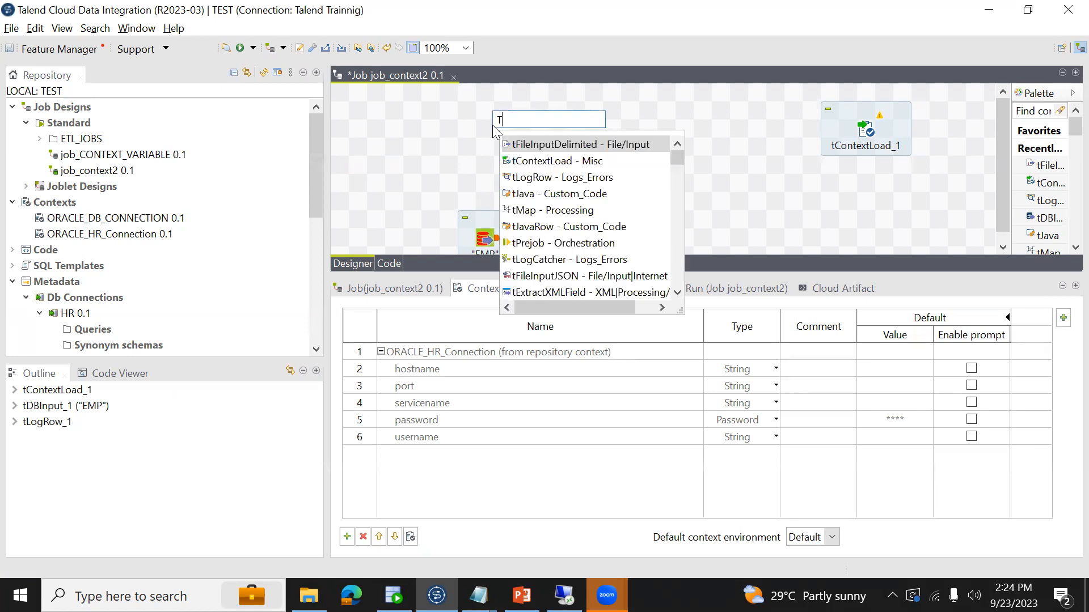
text(DB)
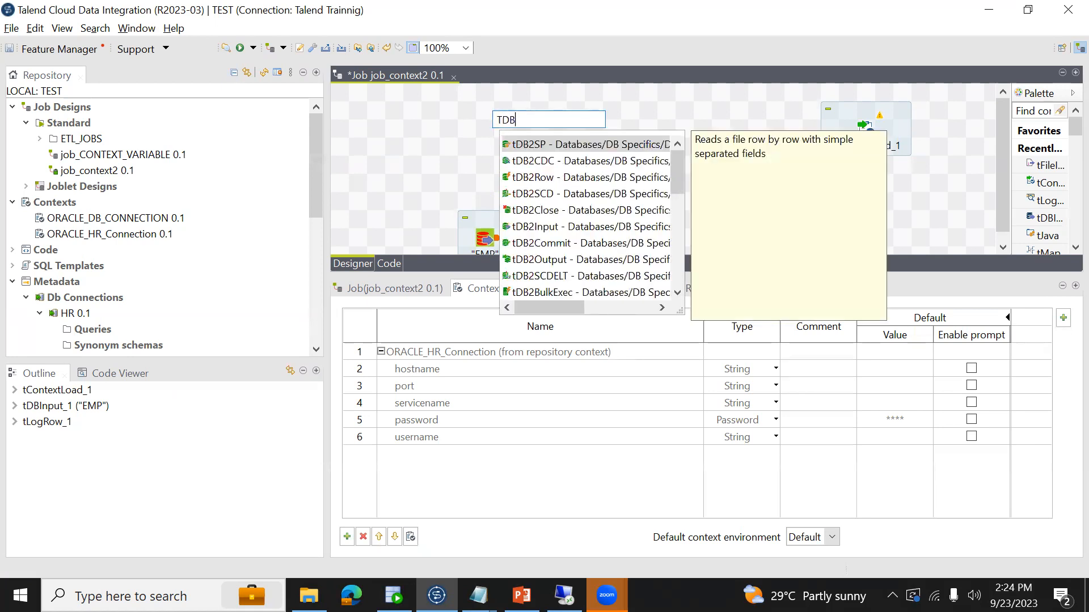
text(I)
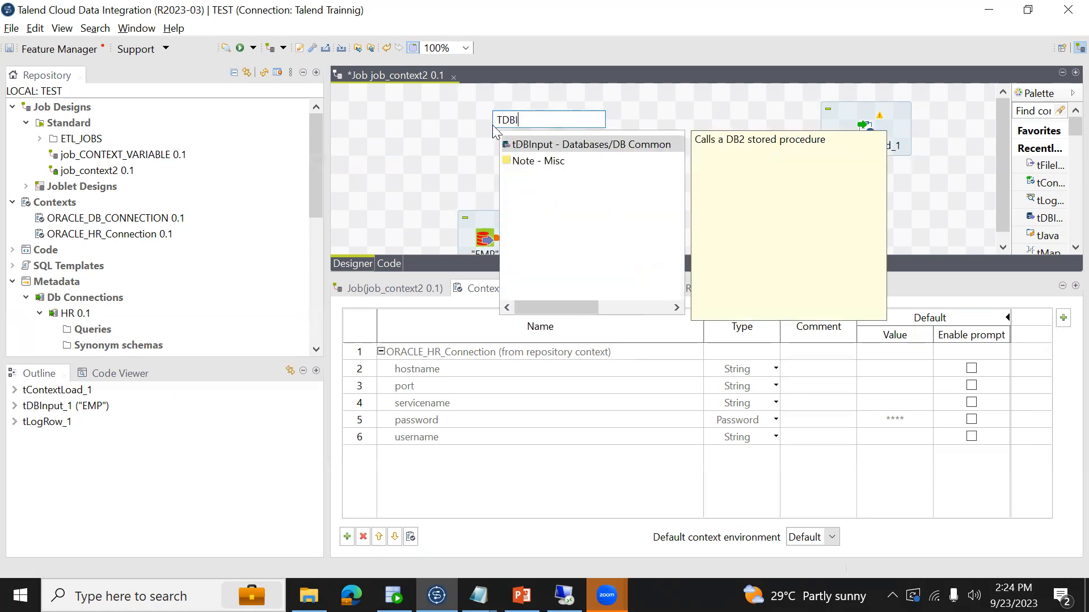
double_click(529, 145)
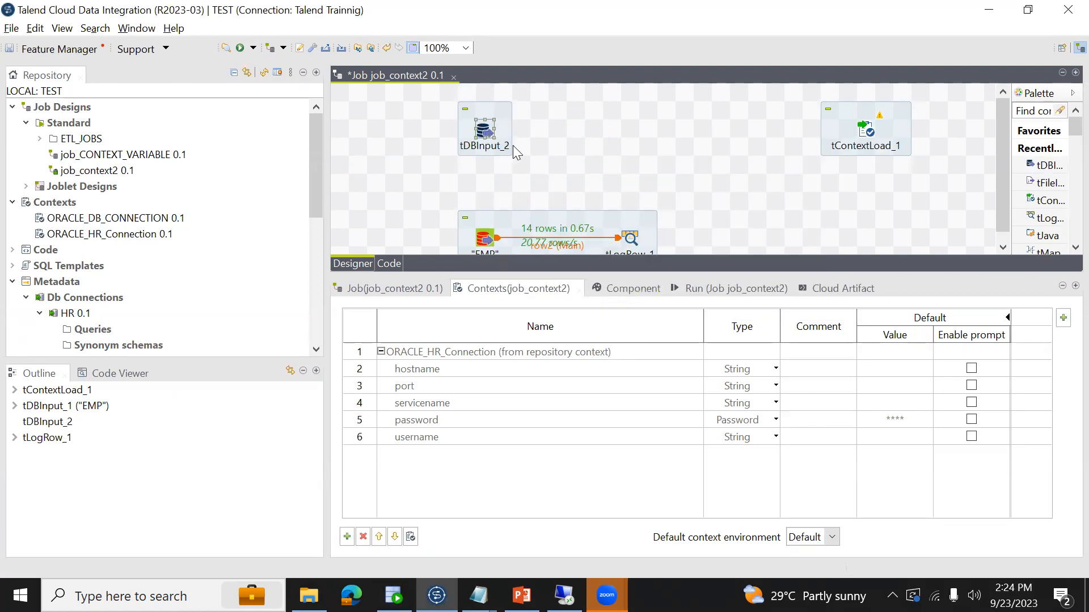
key(Delete)
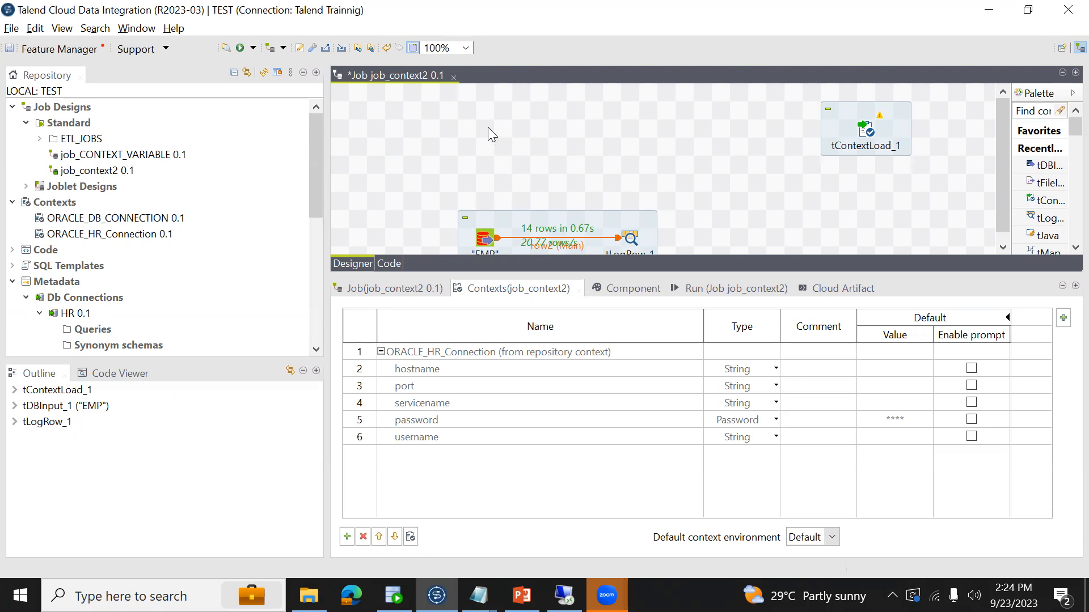
- Add a tDBInput component to the job design above EMP, in line with tContextLoad_1
text(T)
key(BackSpace)
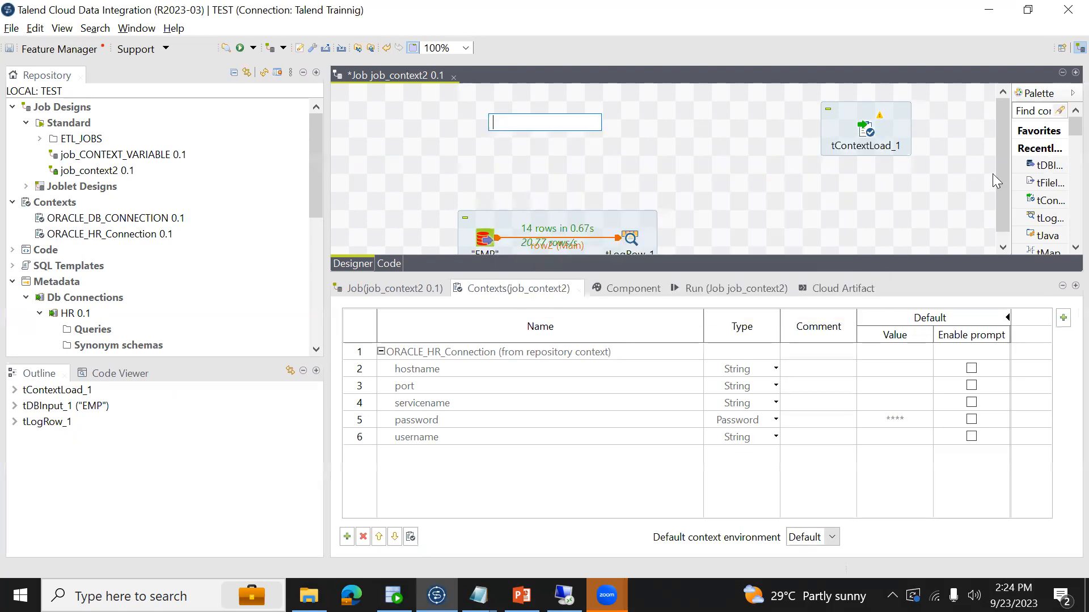
drag(1033, 162, 500, 132)
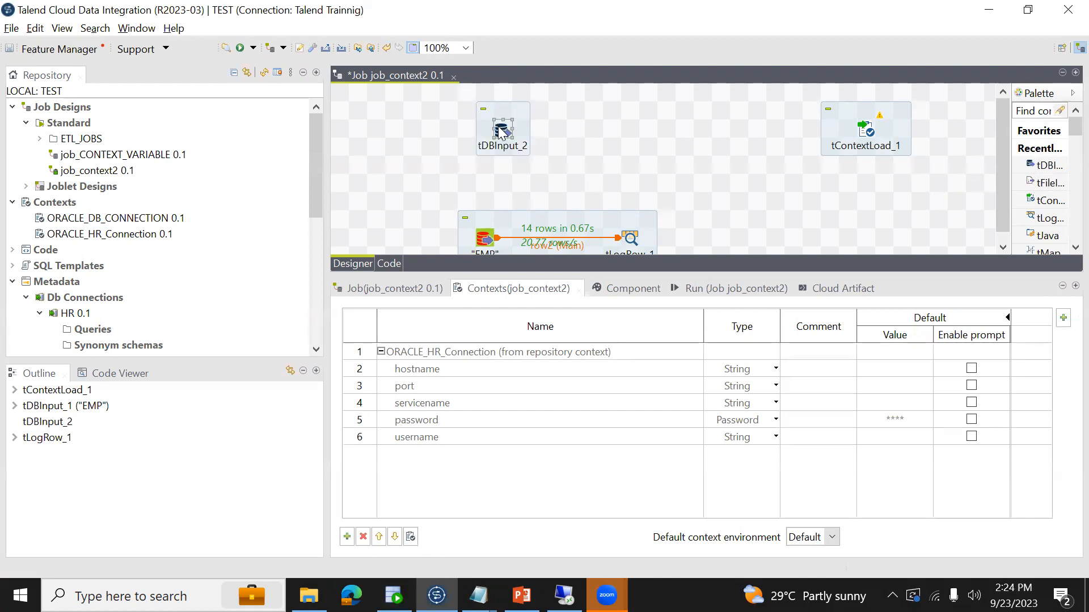
click(600, 114)
text(TD)
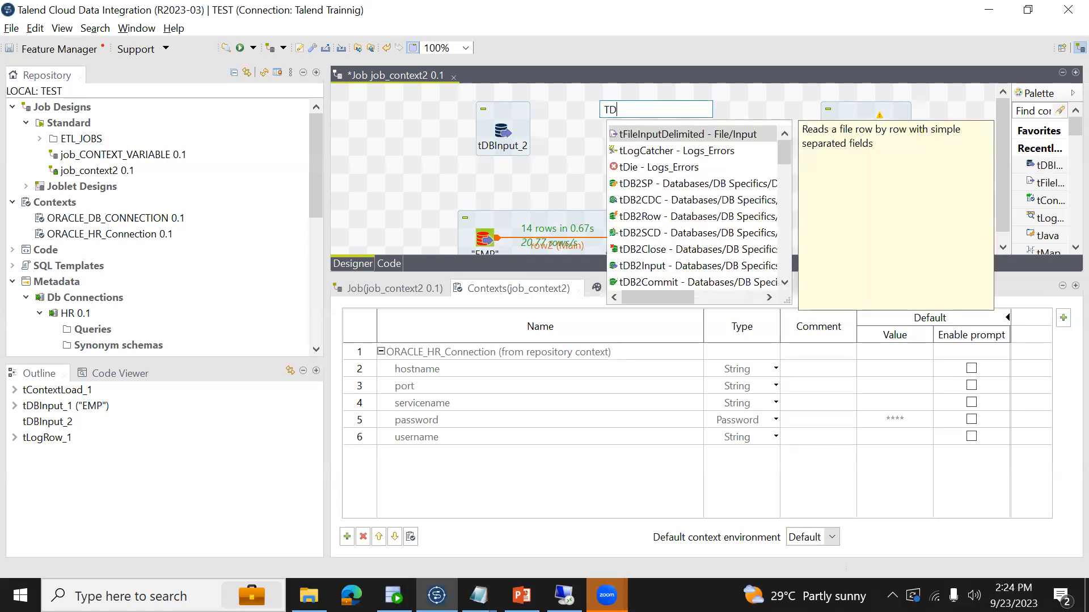
text(BO)
key(BackSpace)
text(I)
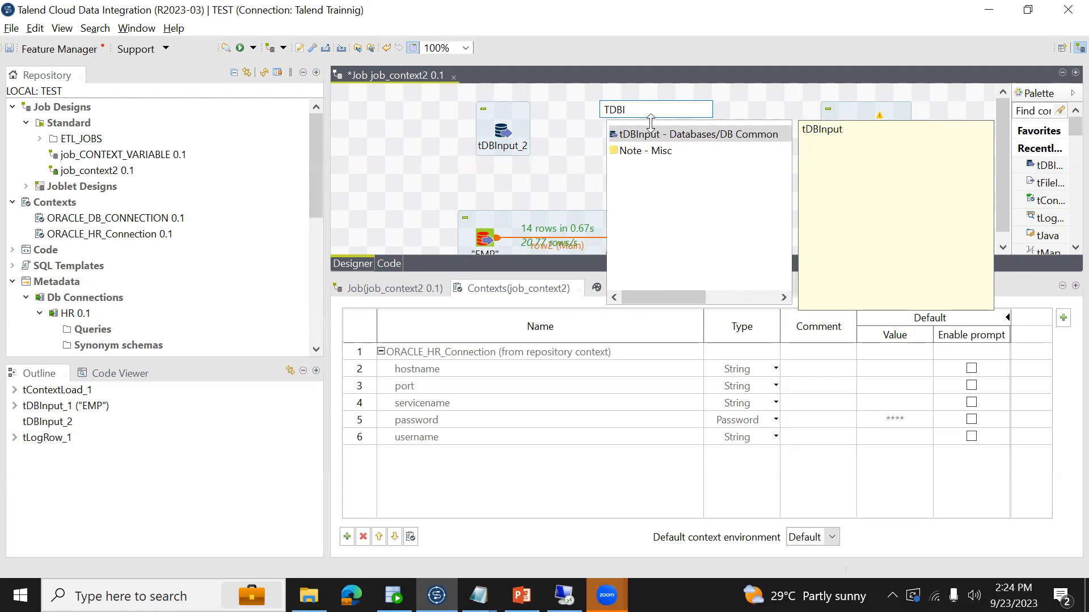
click(592, 134)
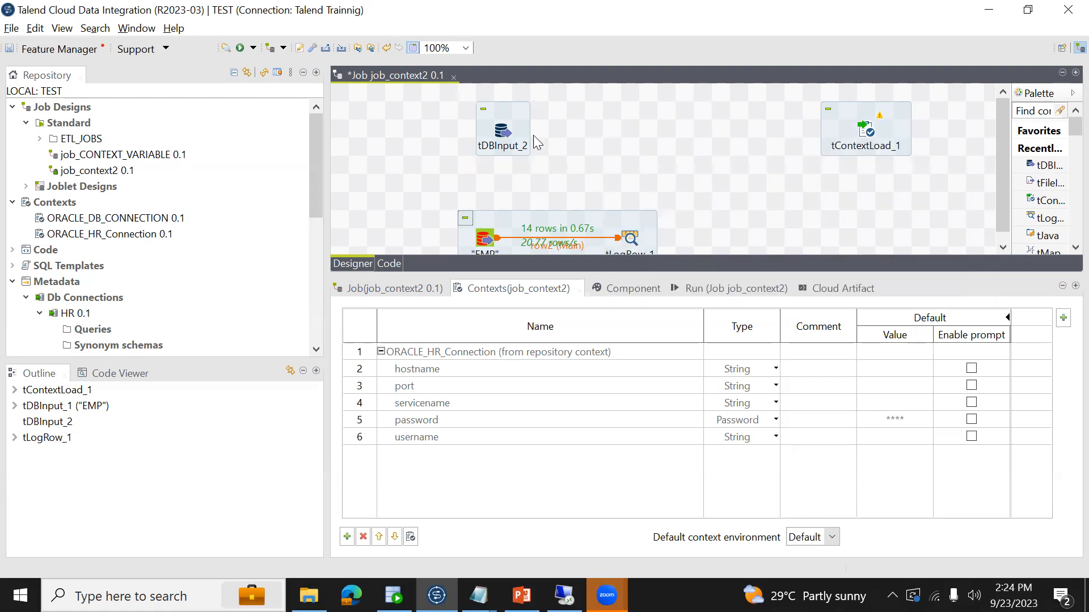
- Set the database type of tDBInput_2 to Oracle in its basic settings and apply it
click(505, 136)
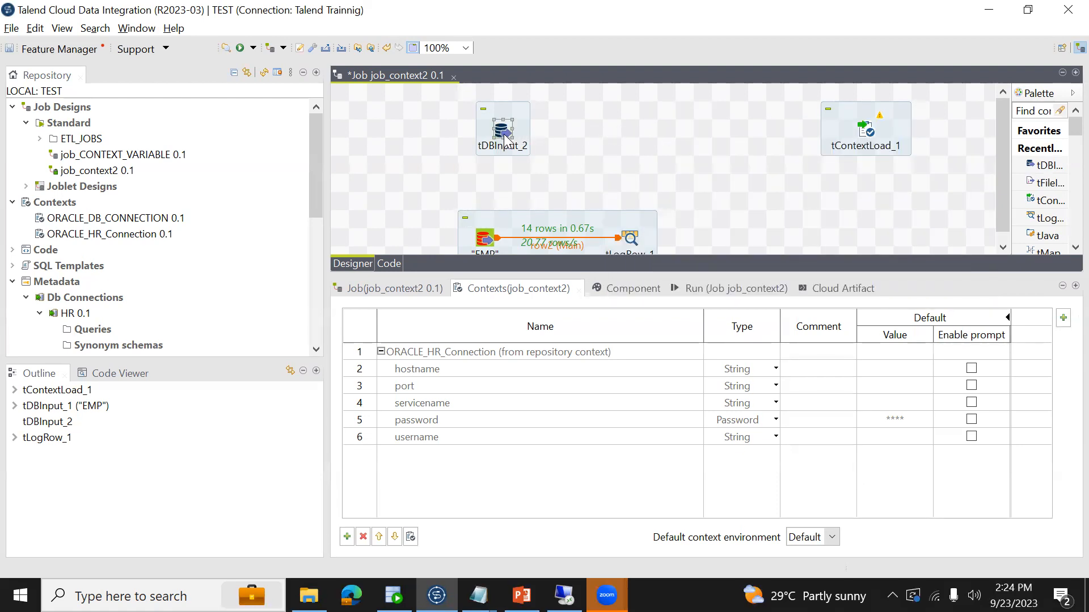
click(629, 284)
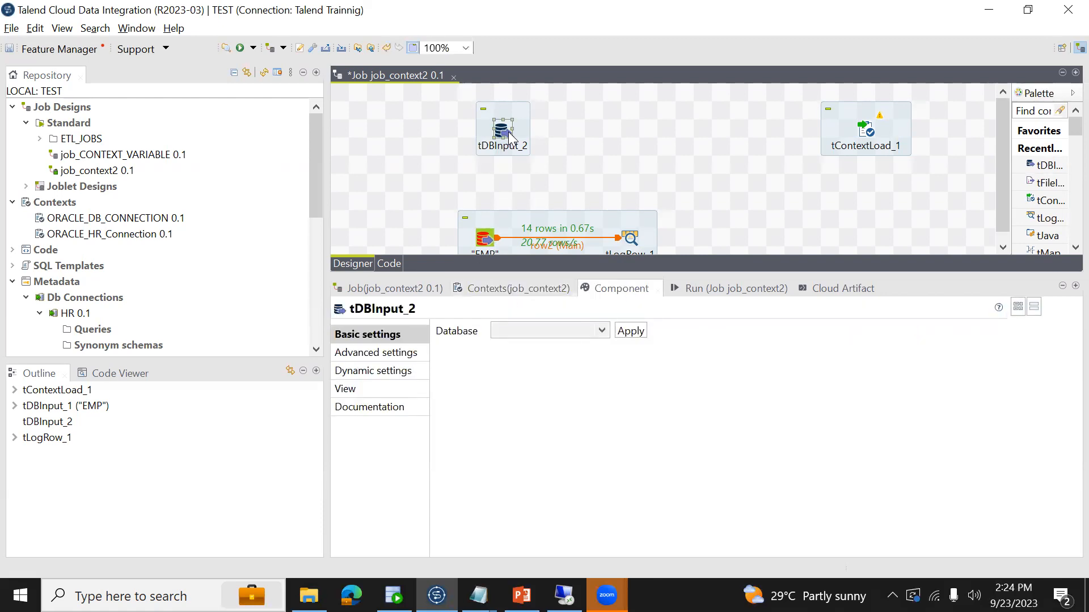
click(600, 330)
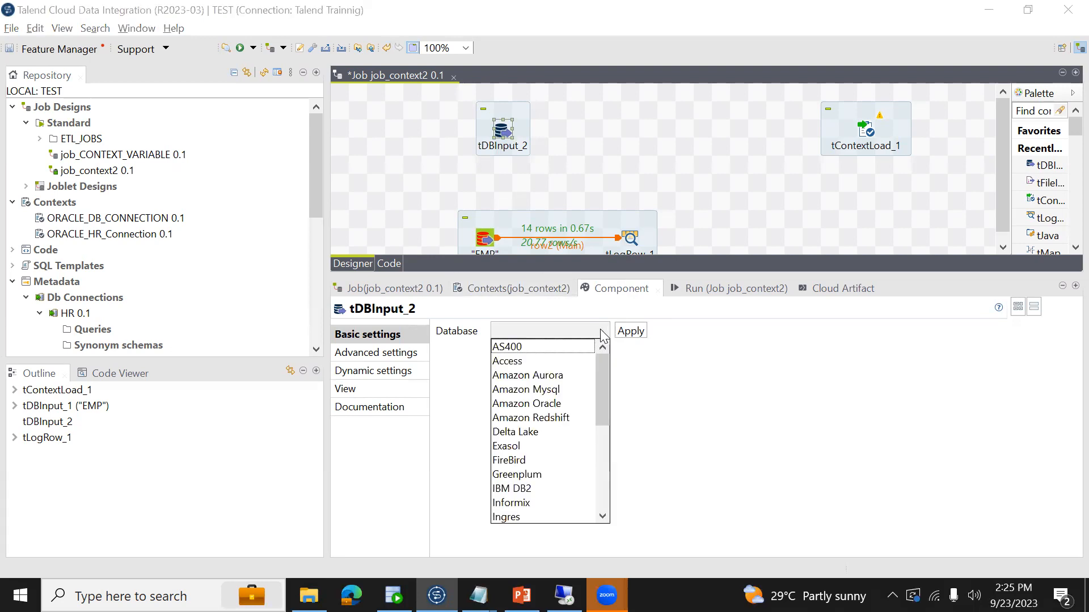
key(o)
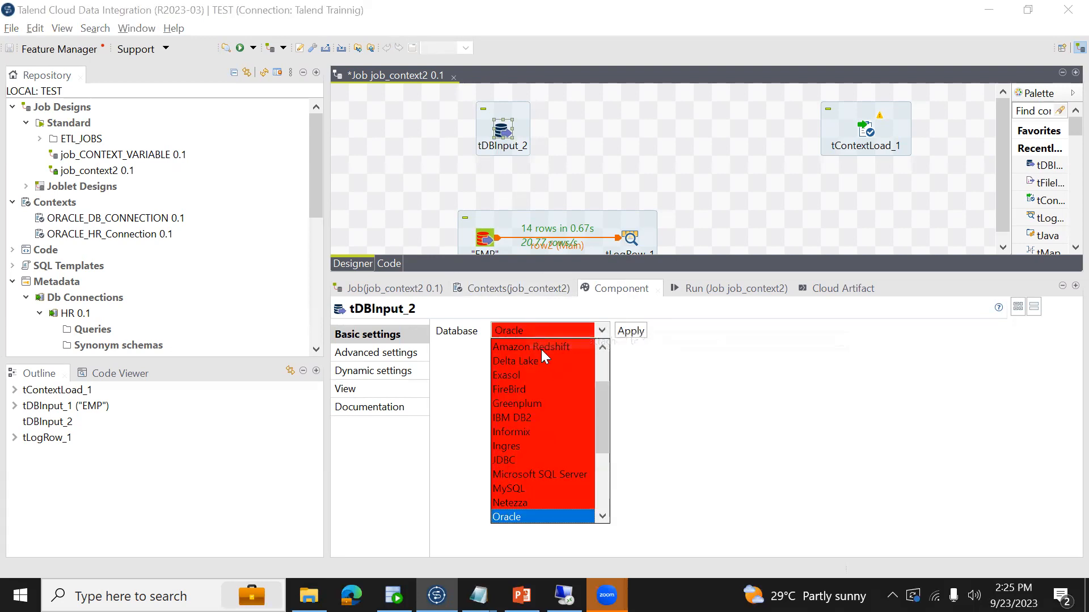
scroll(517, 328, down, 3)
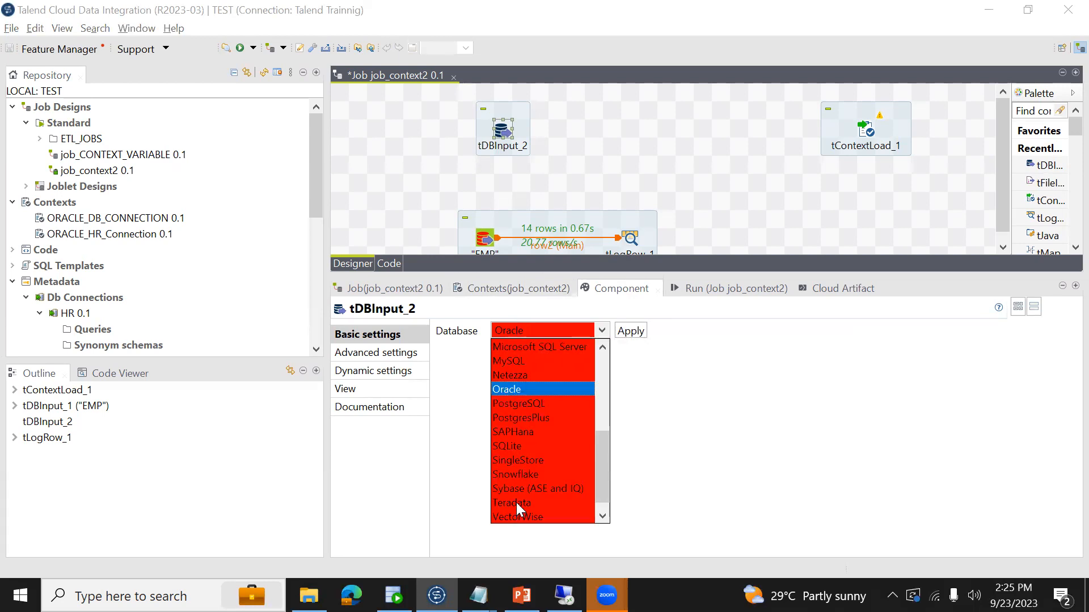
click(505, 392)
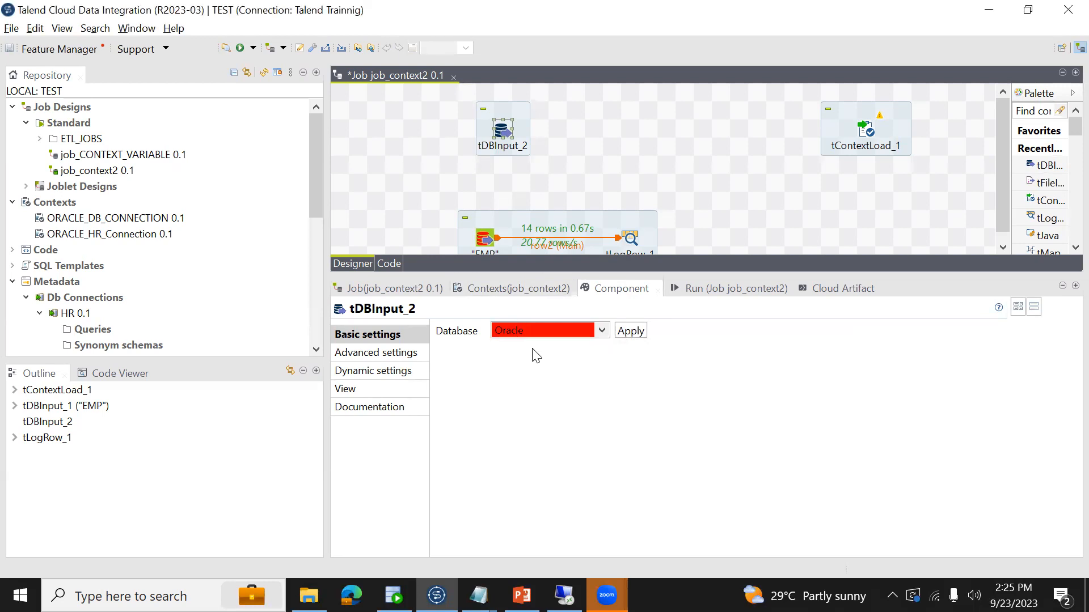
click(641, 334)
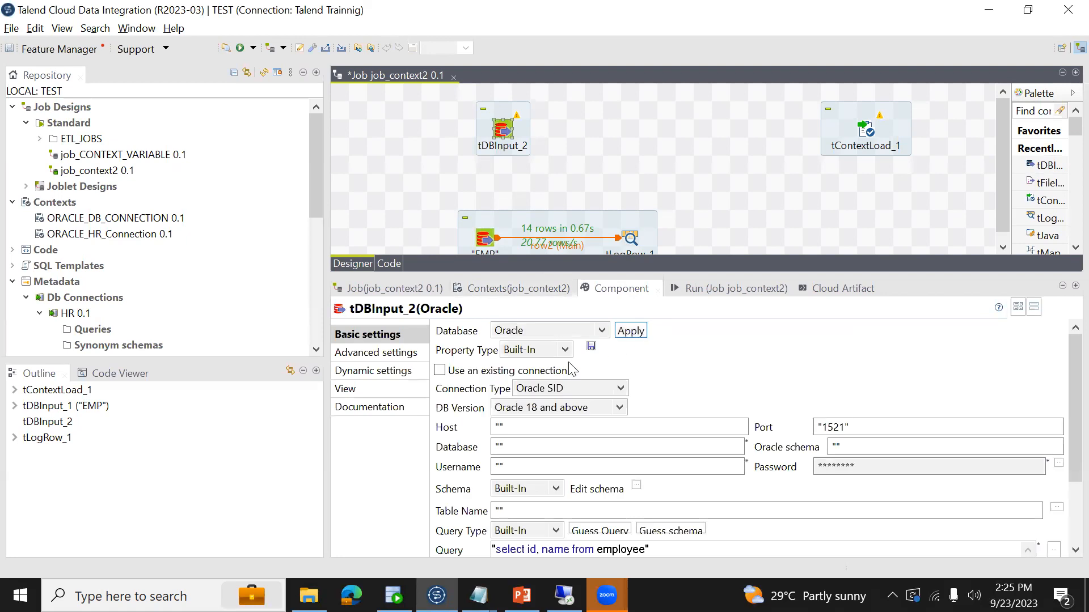
- Set the host of tDBInput_2 to "localhost" and its database to "DWHPROD", both in double quotes
click(522, 430)
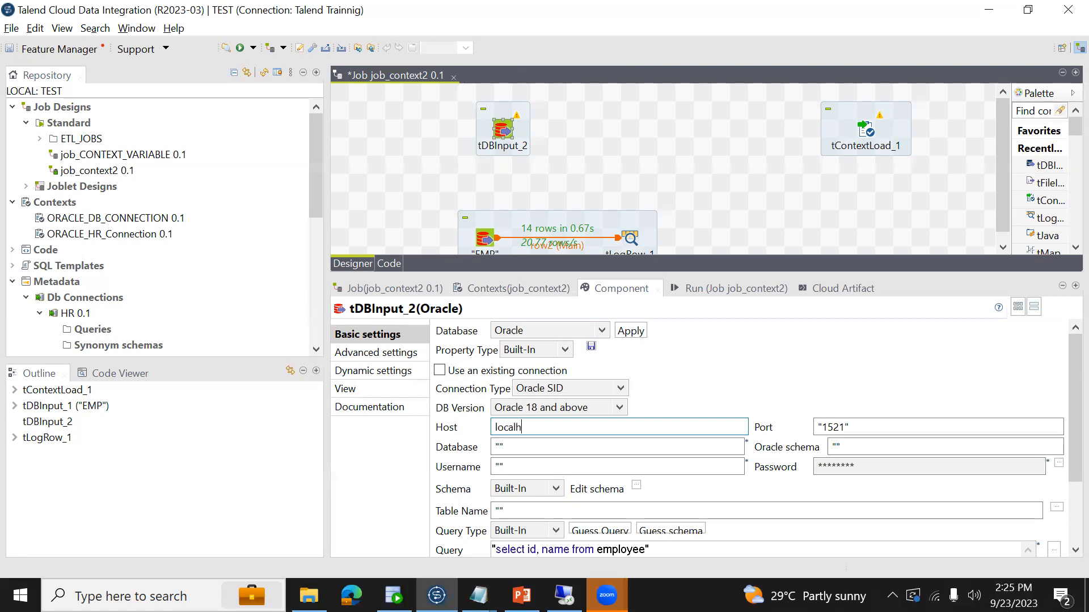
click(573, 443)
key(Tab)
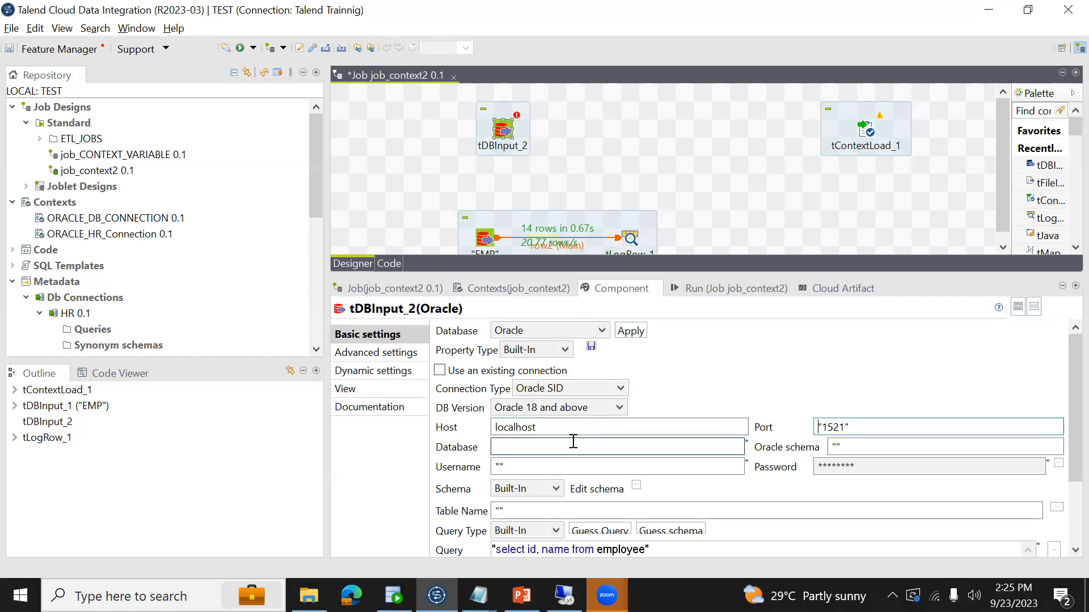
click(571, 433)
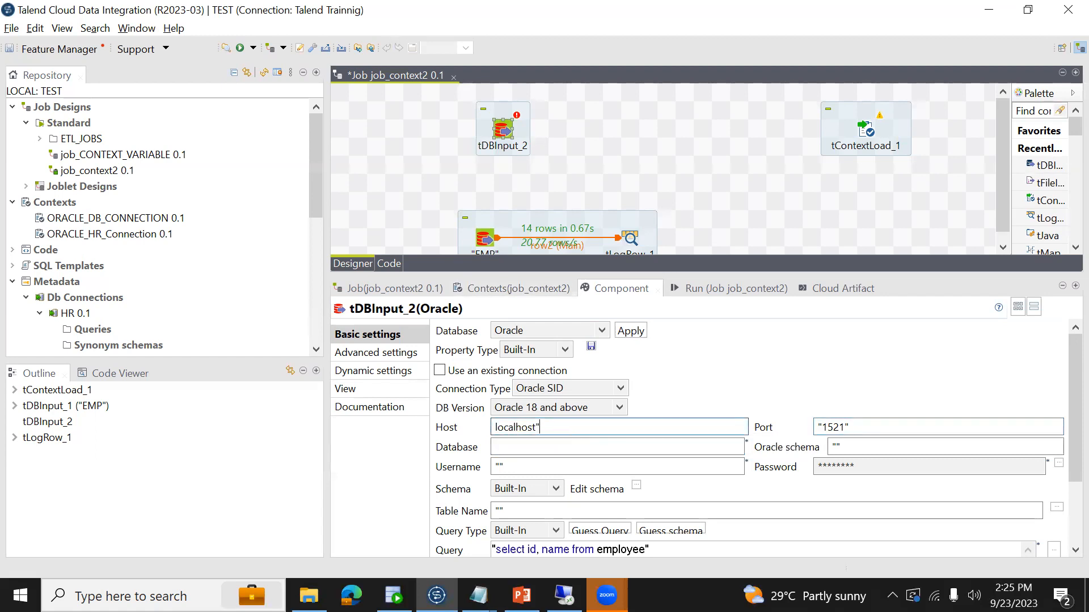
text(")
click(531, 448)
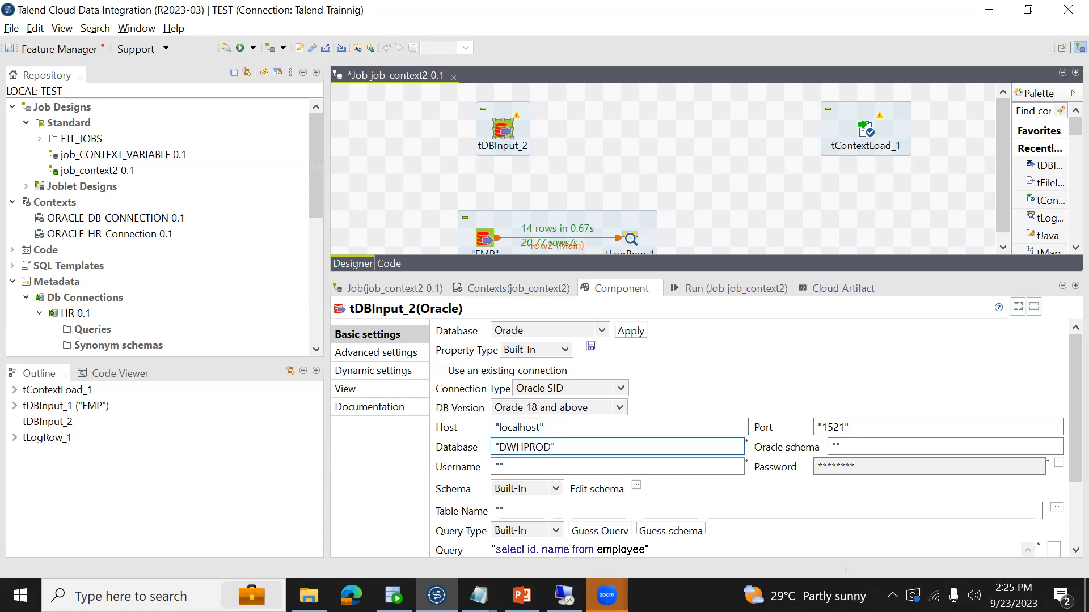
- Set the username of tDBInput_2 to "BISAMPLE" in double quotes and save the job
click(558, 467)
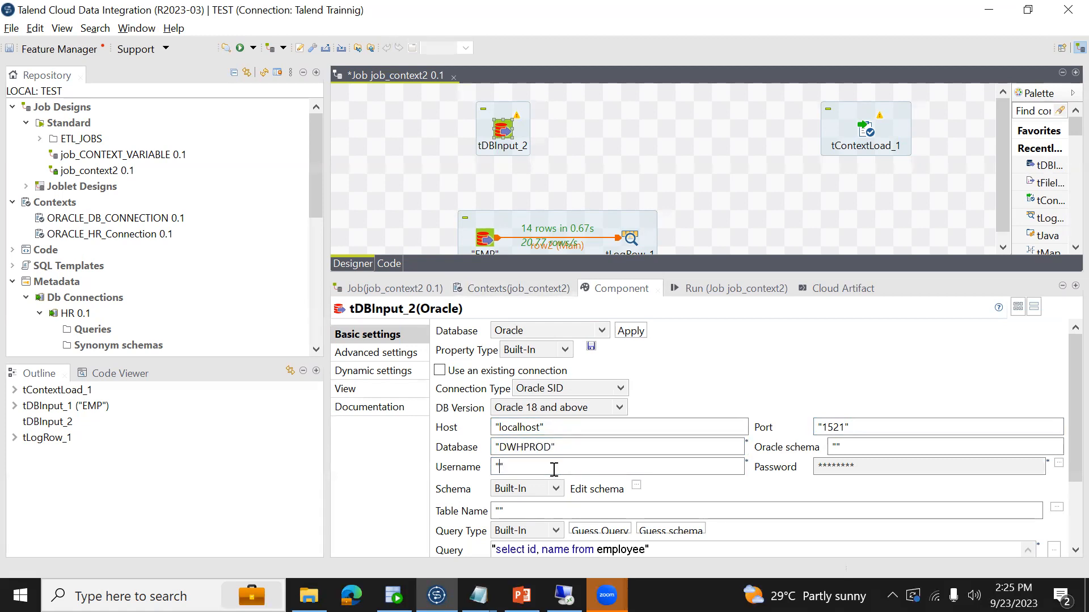
text(BISAMPLE)
key(ctrl+s)
- Enter the database password for tDBInput_2 in double quotes, confirm it and save the job
click(1058, 464)
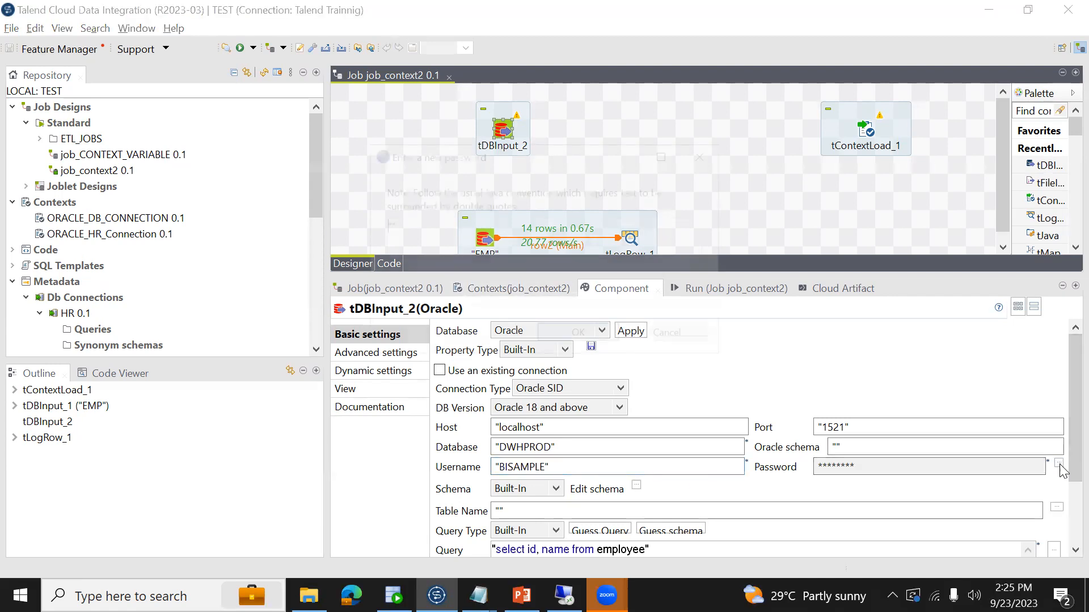
text(BISAMPLE")
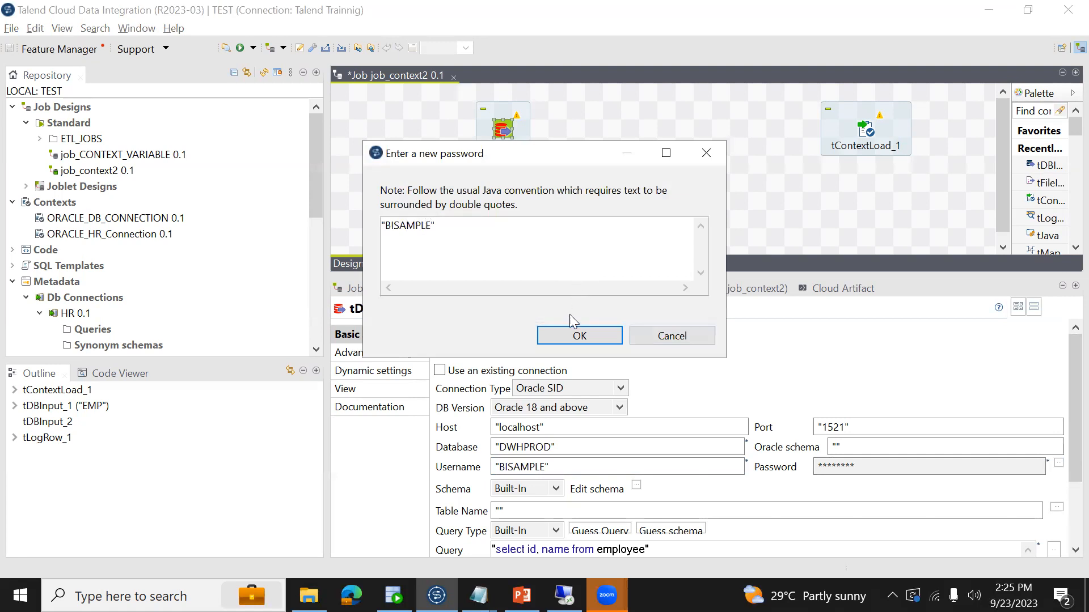
click(596, 335)
key(ctrl+s)
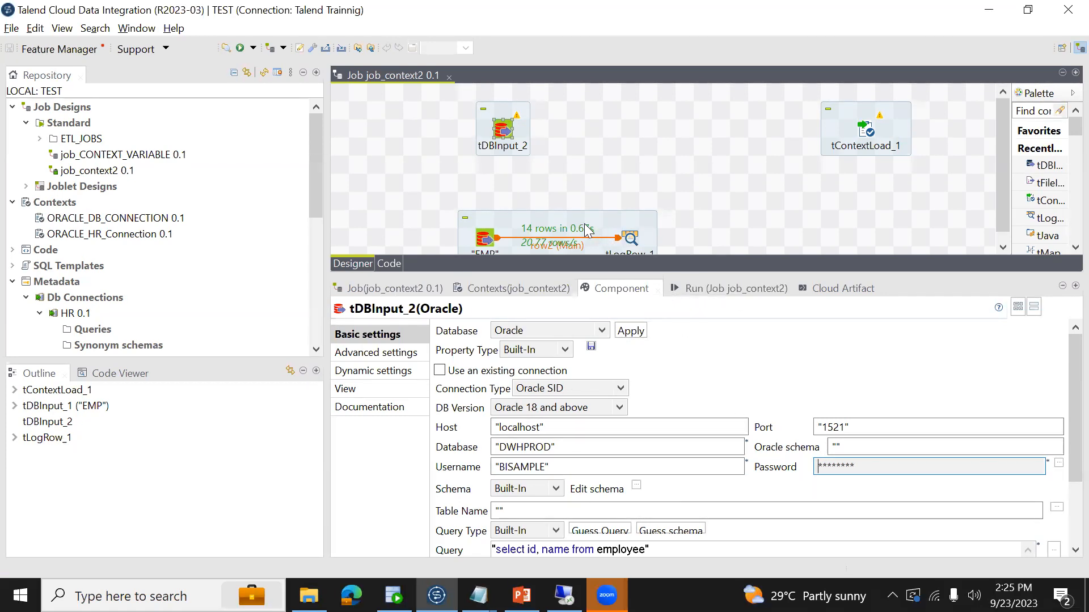
- Move the EMP subjob up closer beneath tDBInput_2, select tDBInput_2 and dismiss the Remote Desktop Connection windows
drag(582, 216, 579, 174)
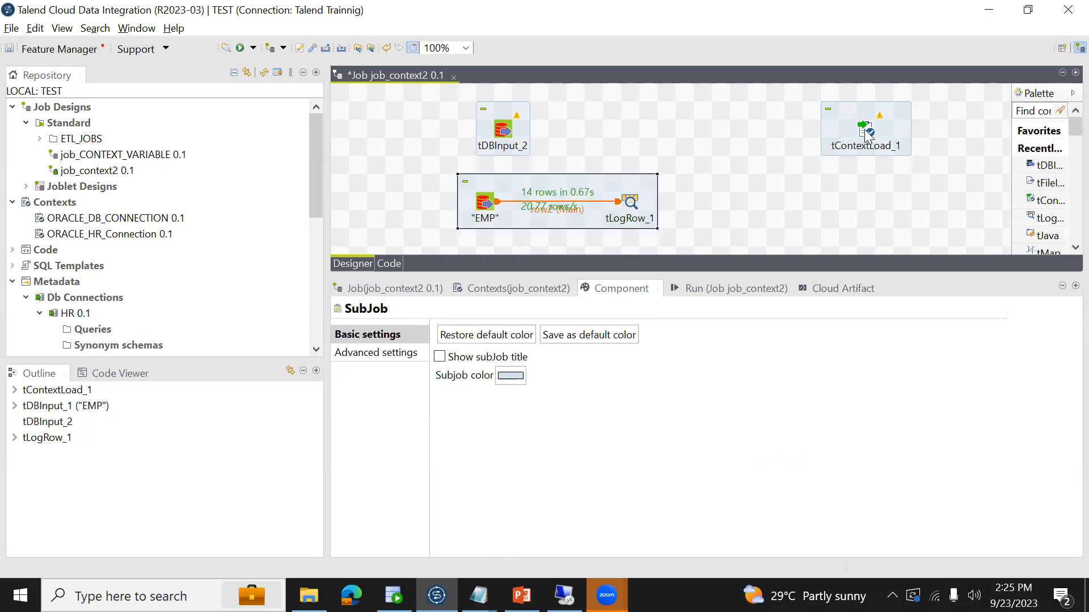
click(510, 132)
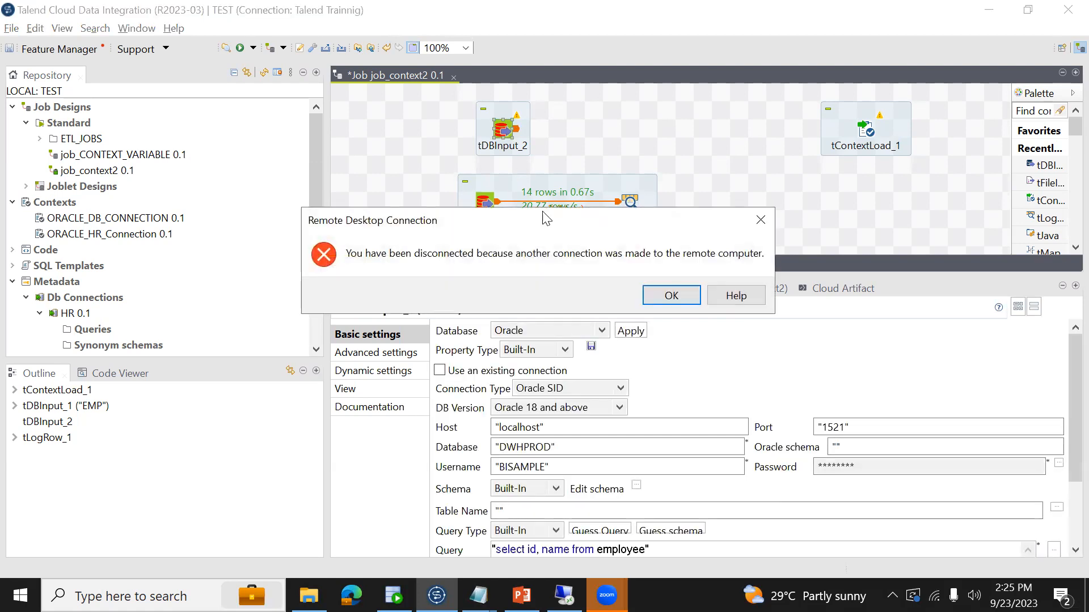
click(668, 297)
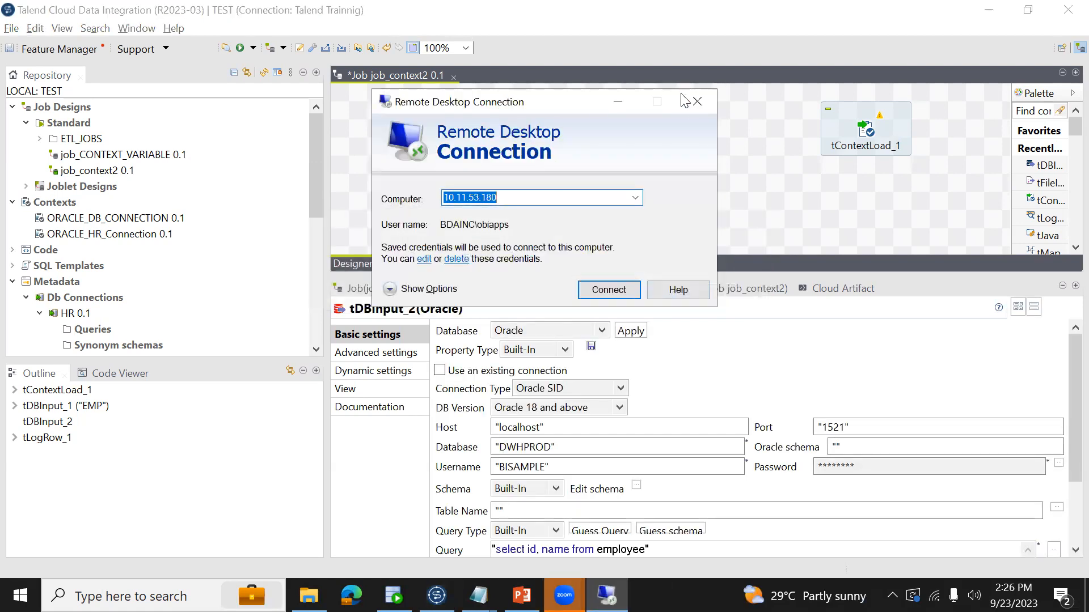
click(690, 102)
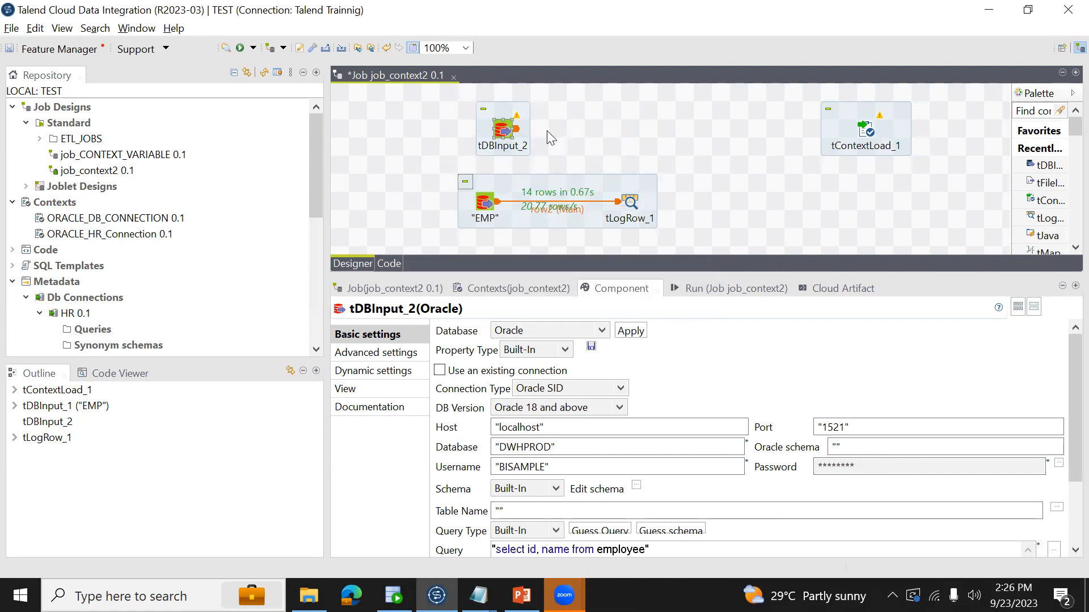
- Copy the table name ETL_CONTEXT_VARIABLES from the query in SQL Developer into the double-quoted table name of tDBInput_2 in Talend
click(537, 507)
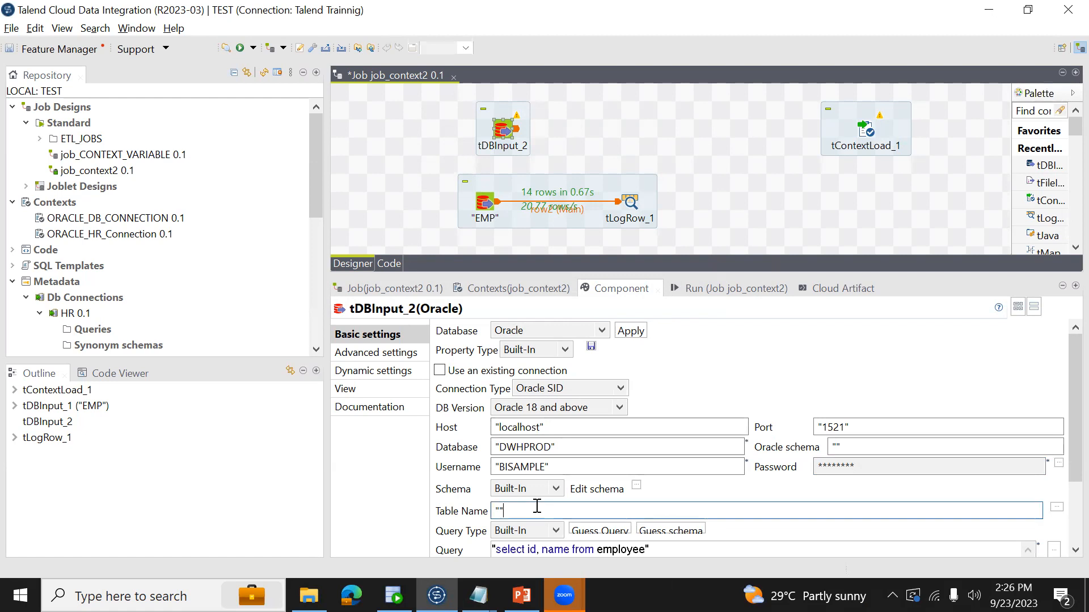
click(393, 595)
double_click(345, 110)
key(ctrl+c)
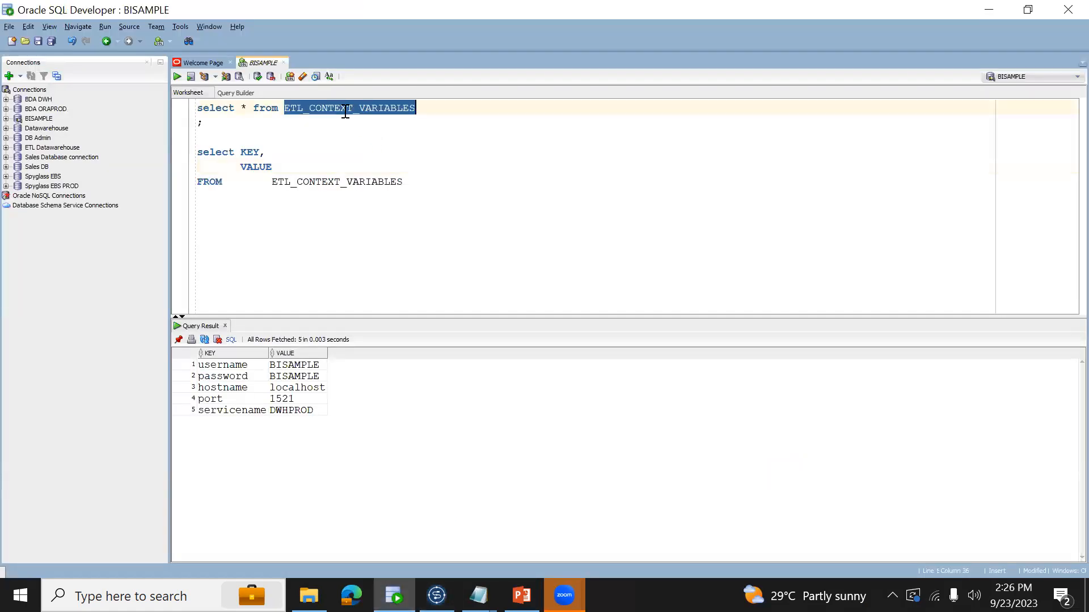
key(alt+Tab)
key(ctrl+v)
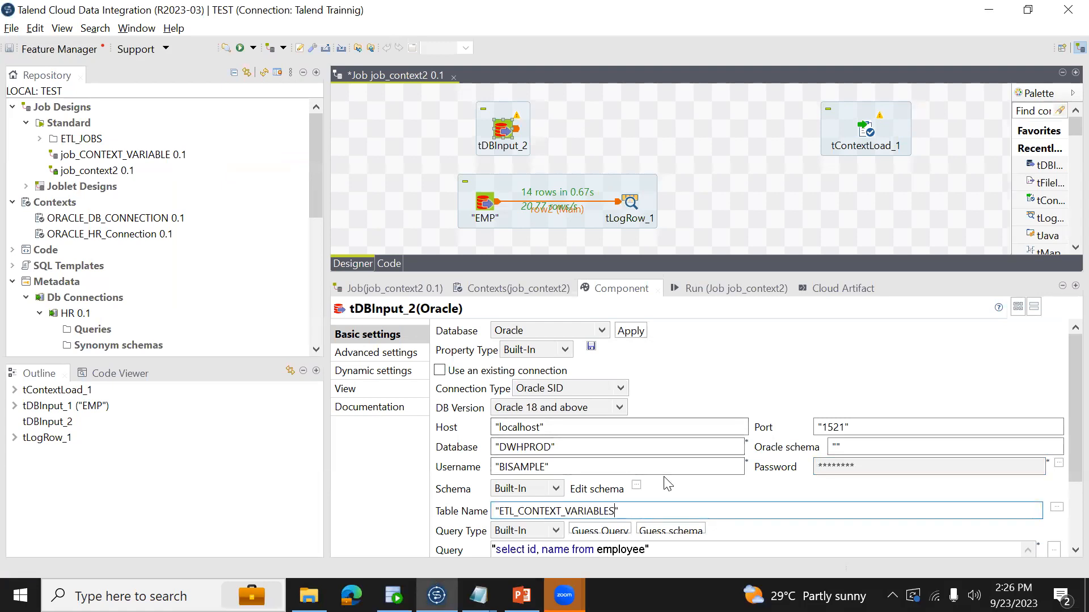
- Guess the query of tDBInput_2 from its table name and save the job
scroll(1064, 431, down, 3)
click(705, 481)
click(600, 449)
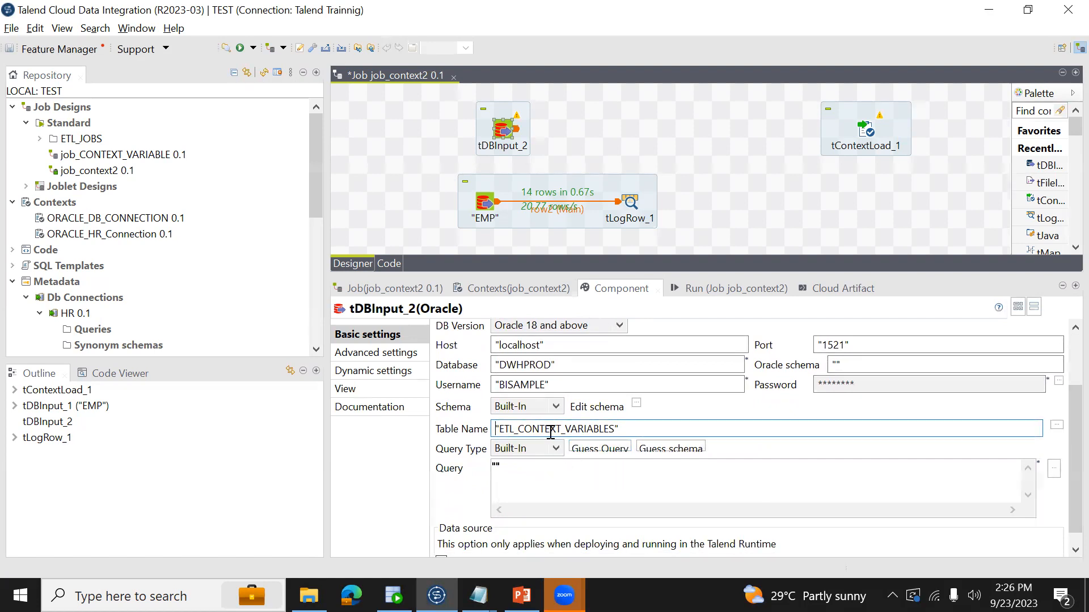
key(ctrl+s)
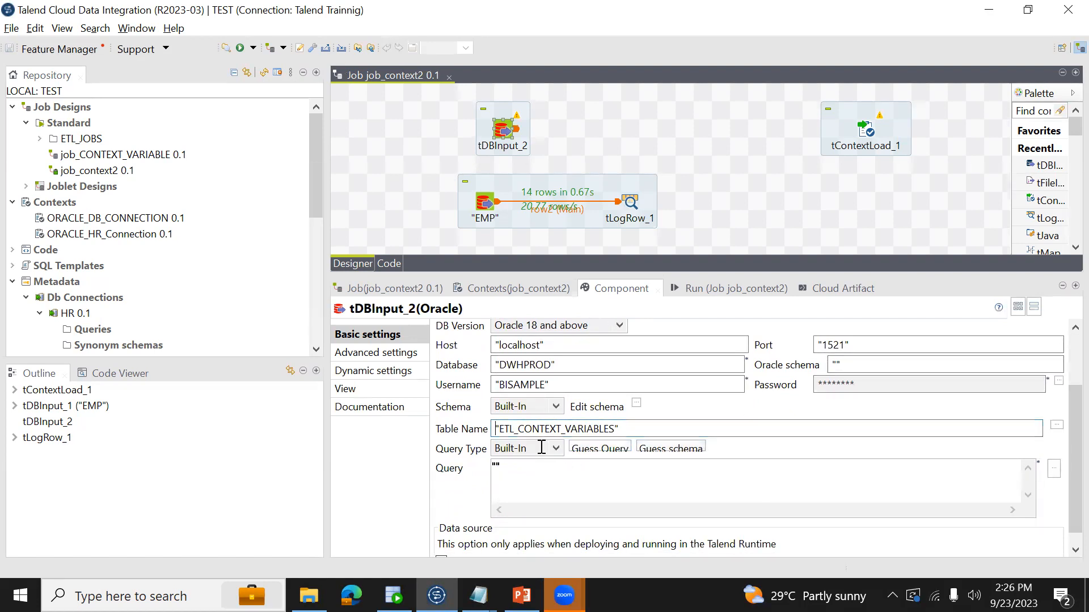
- Guess the schema of tDBInput_2 for the ETL_CONTEXT_VARIABLES table
click(672, 449)
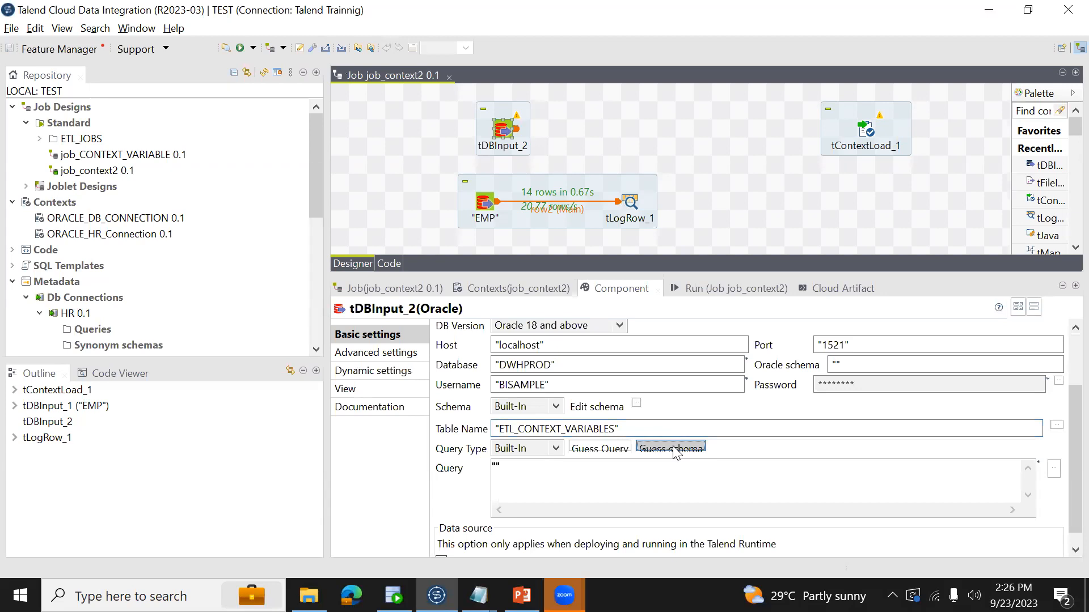
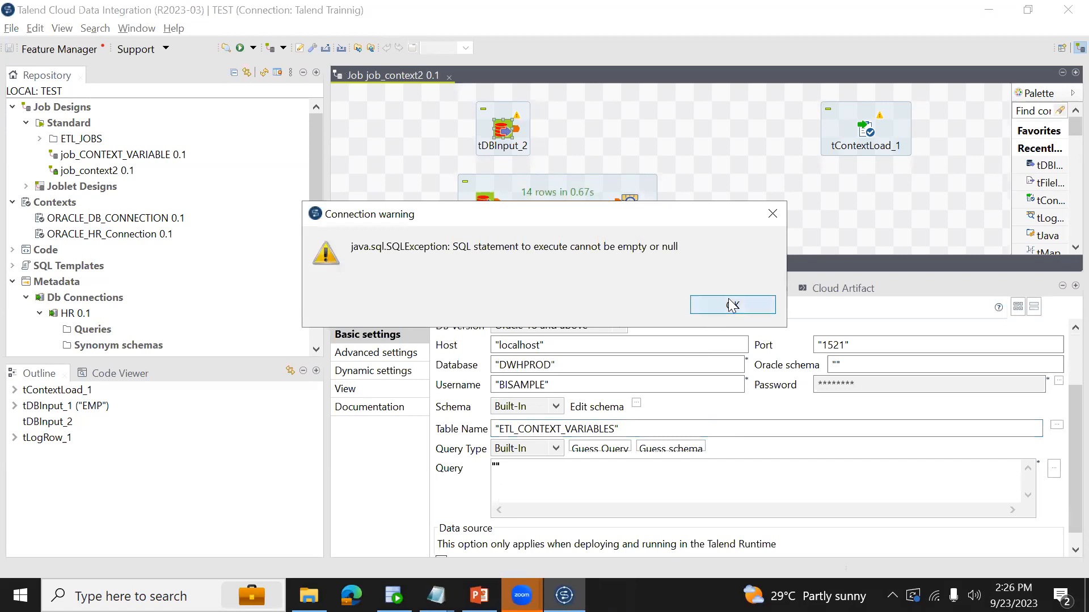
- Copy the query selecting KEY and VALUE from ETL_CONTEXT_VARIABLES in SQL Developer into the double-quoted query of tDBInput_2 in Talend
click(732, 305)
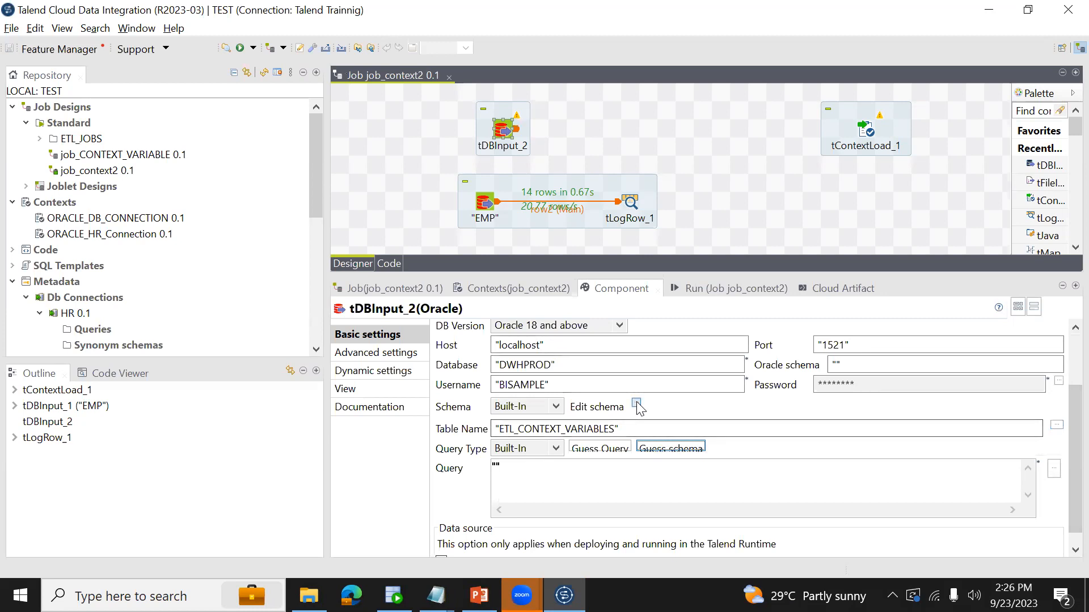
click(634, 428)
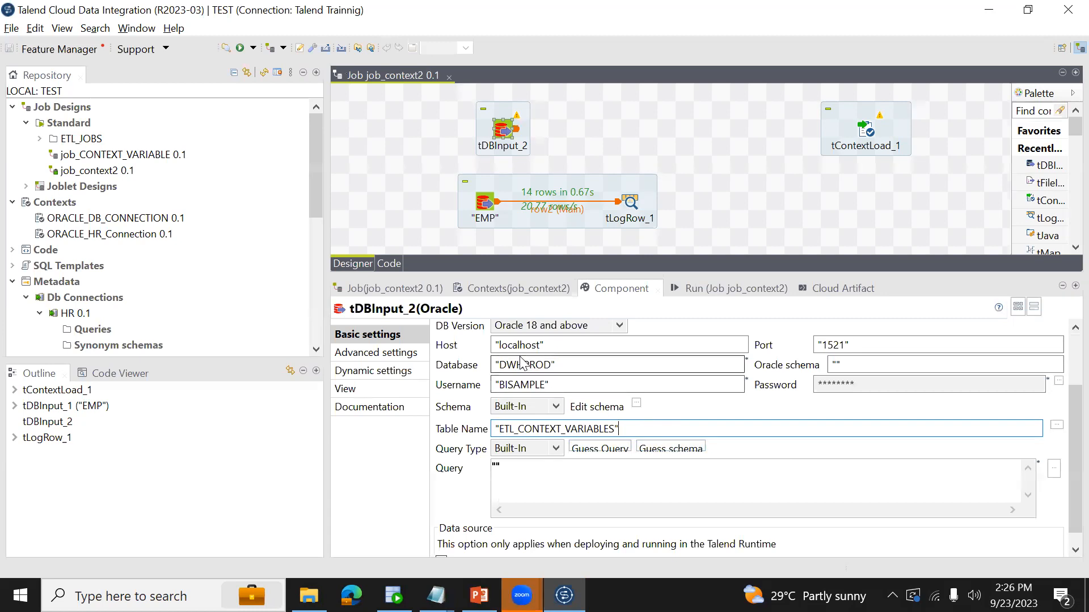
key(alt+Tab)
click(317, 210)
drag(425, 182, 143, 151)
key(ctrl+c)
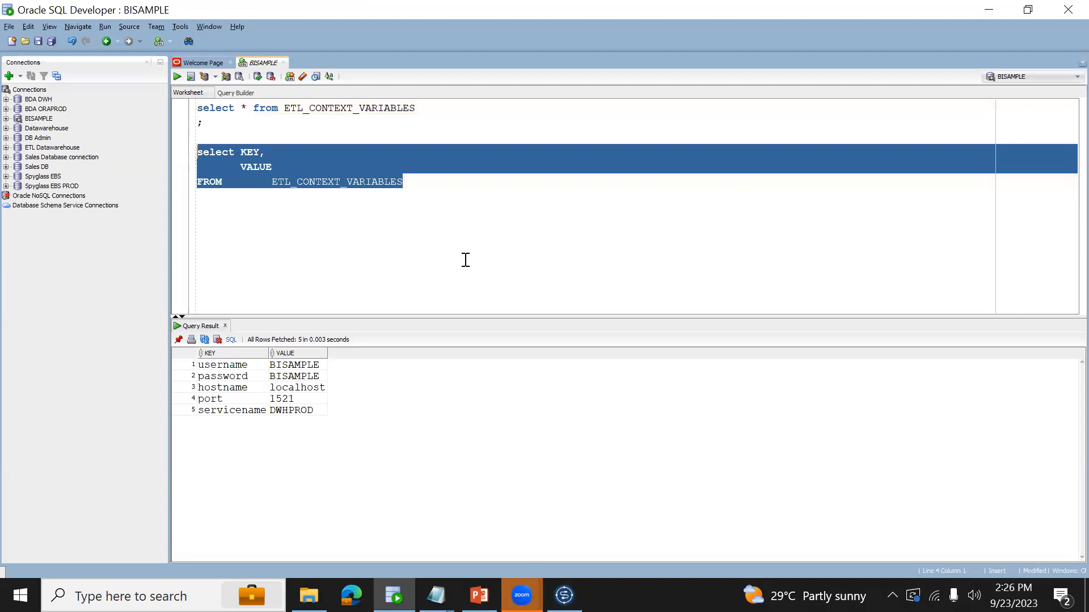
key(alt+Tab)
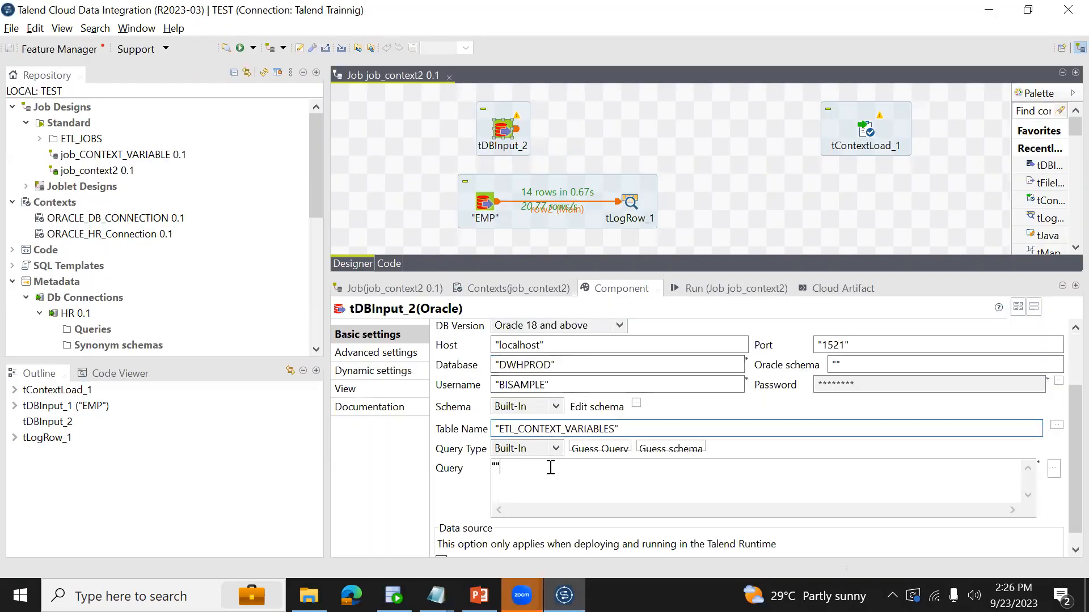
key(ctrl+v)
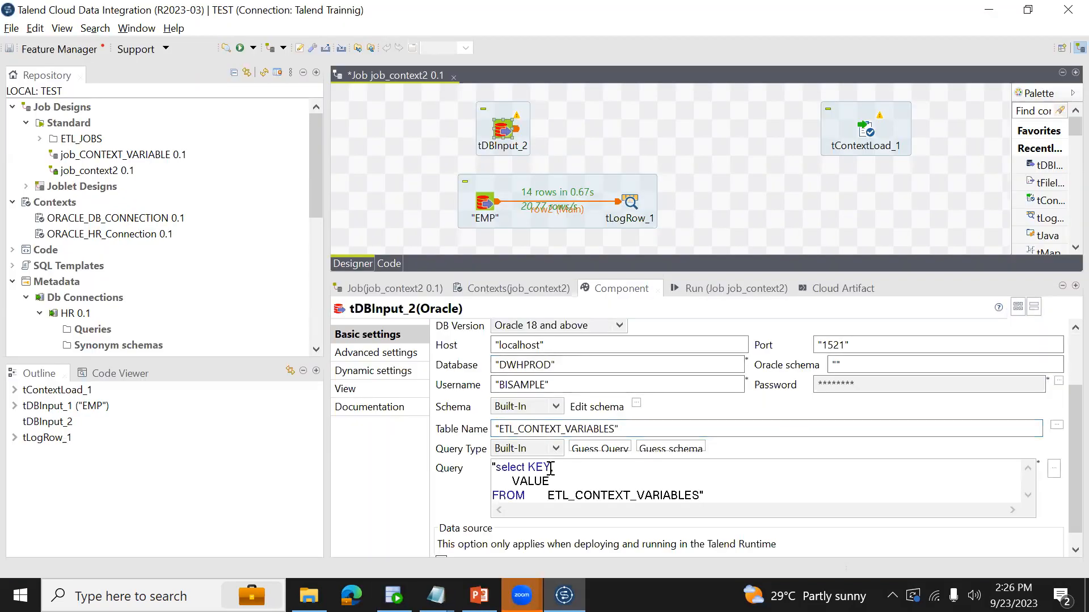
- Guess the schema of tDBInput_2 from its query and accept the KEY and VALUE columns
click(641, 448)
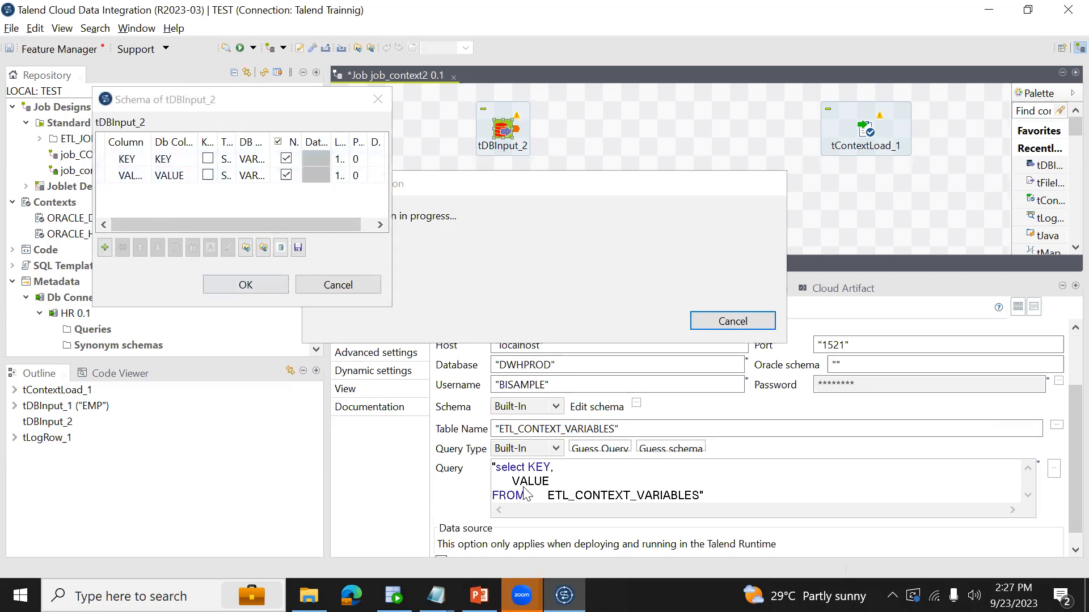
click(247, 284)
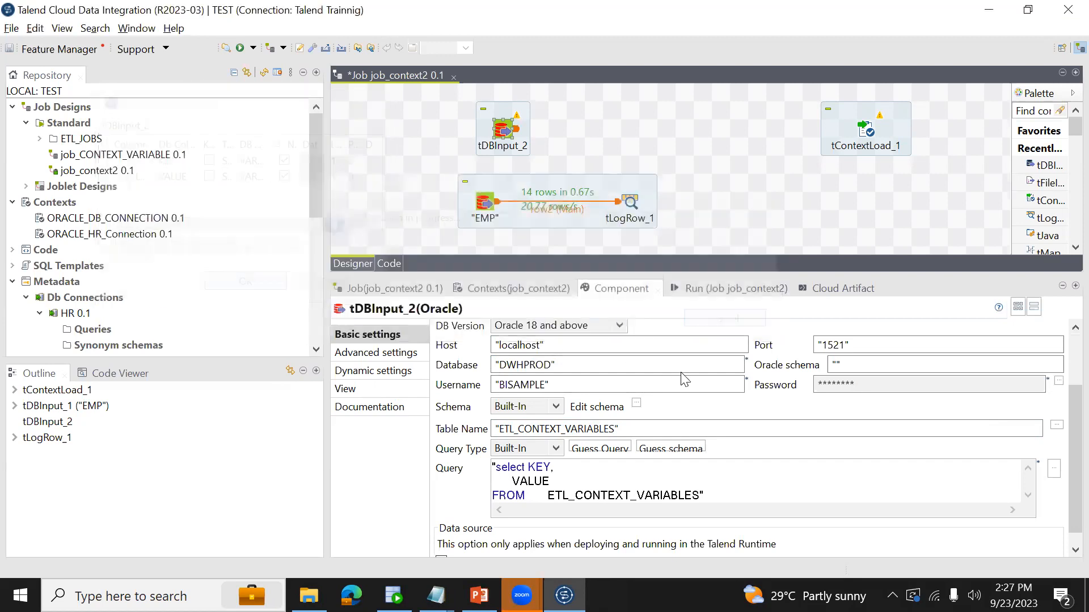
click(637, 427)
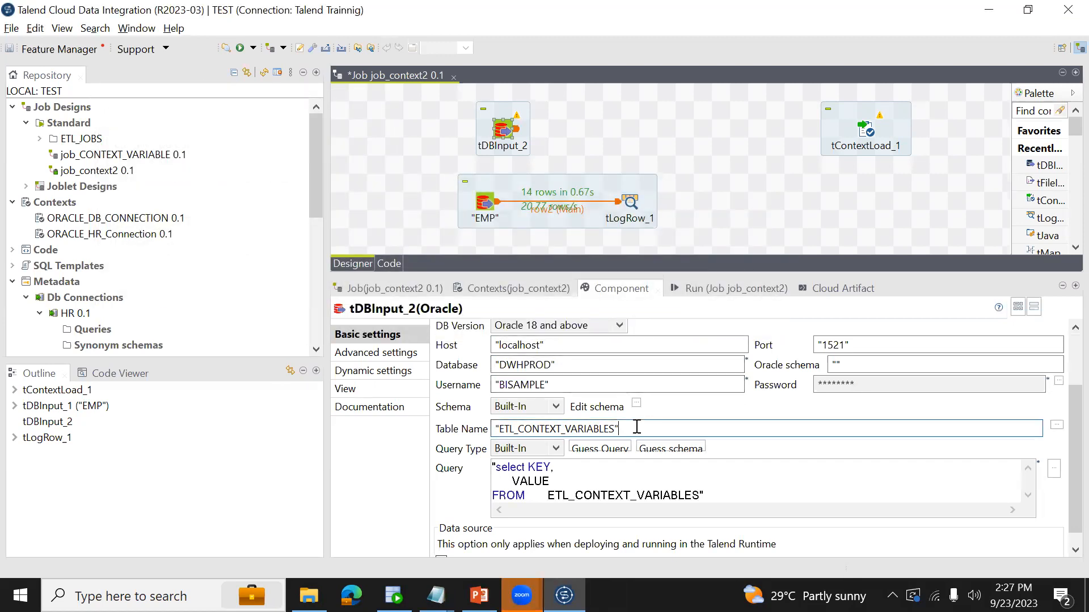
click(1057, 426)
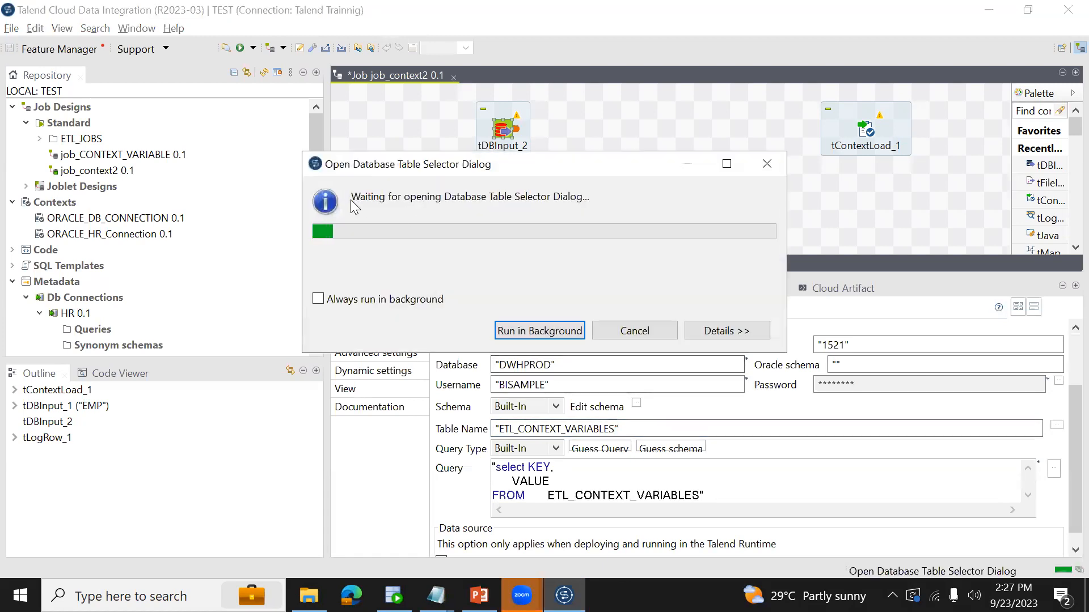
click(634, 331)
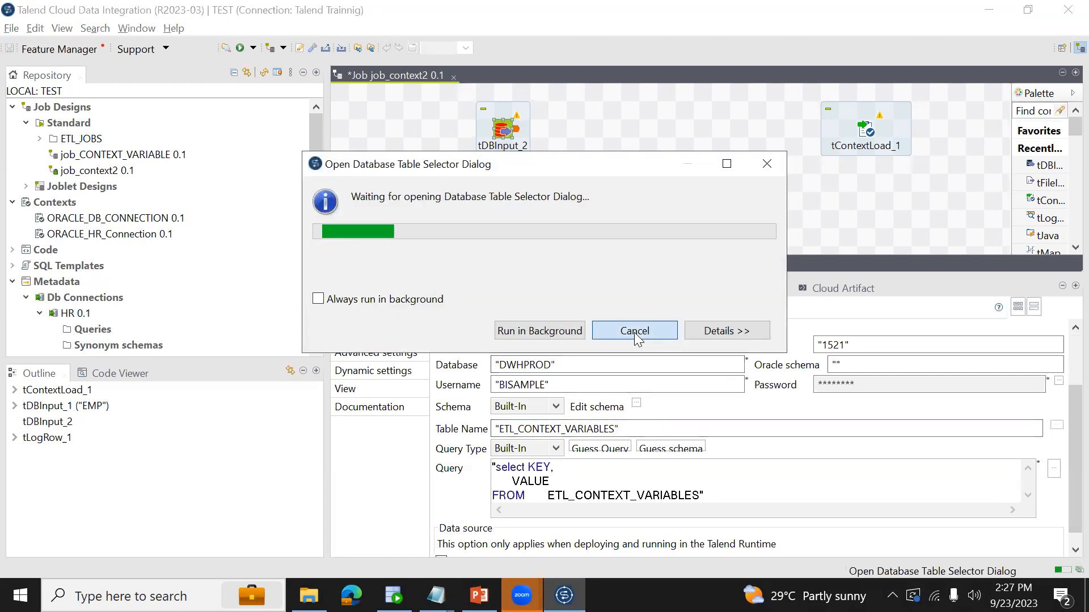
click(701, 480)
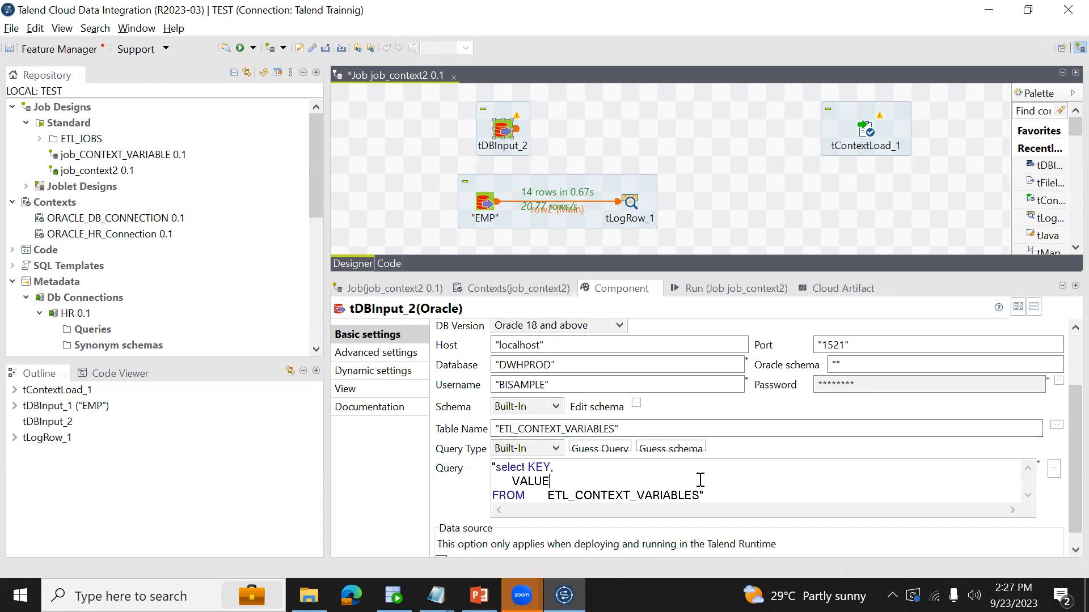
- Review the schema of tDBInput_2, and connect tDBInput_2 to tContextLoad_1 with a Main row
click(637, 406)
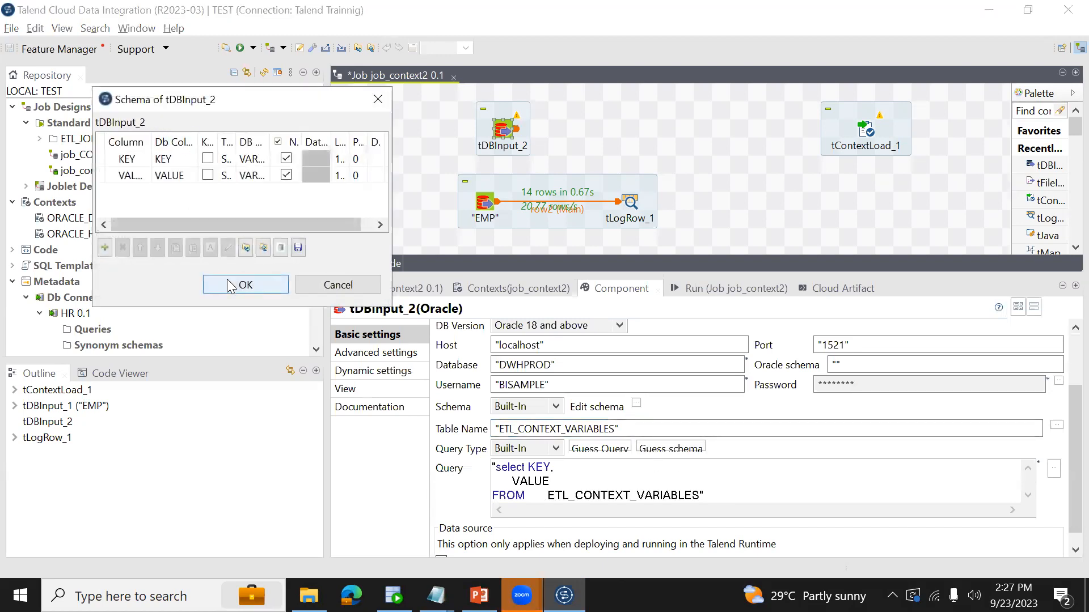
click(230, 285)
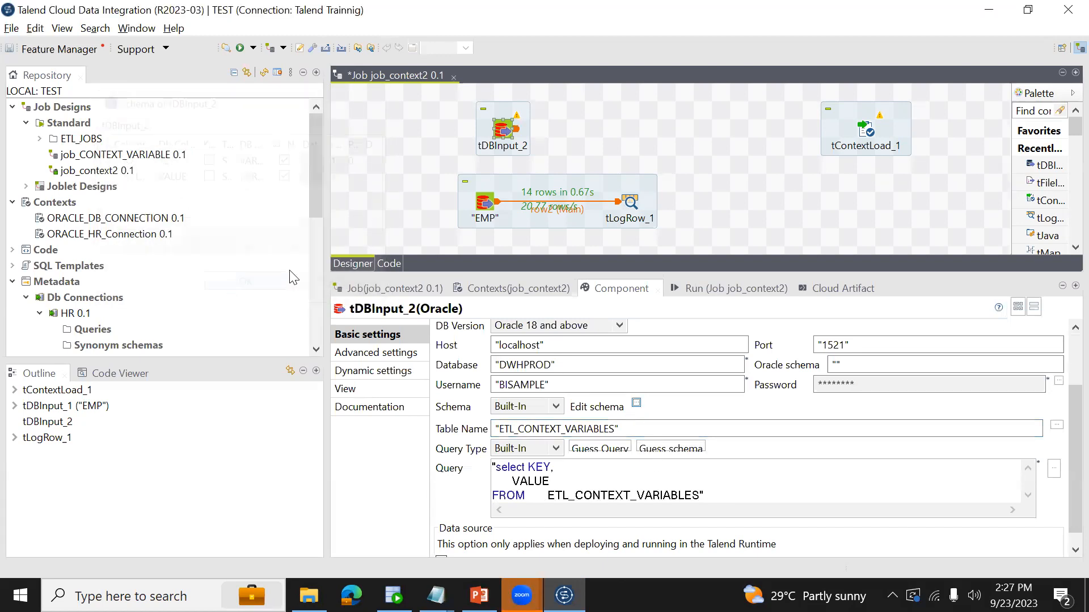
right_click(503, 136)
mouse_move(569, 139)
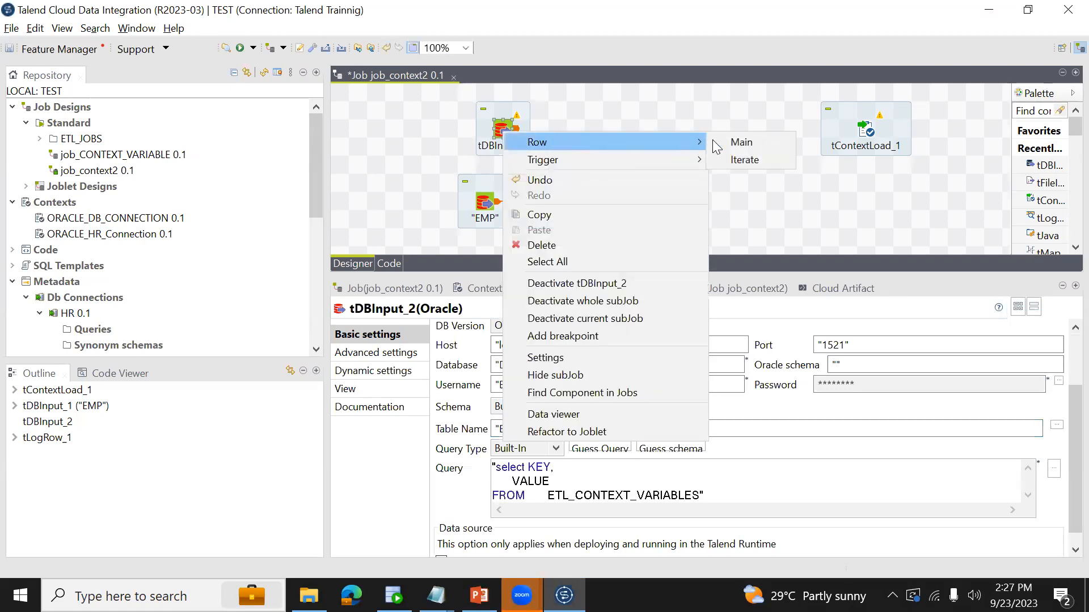
click(739, 142)
click(866, 129)
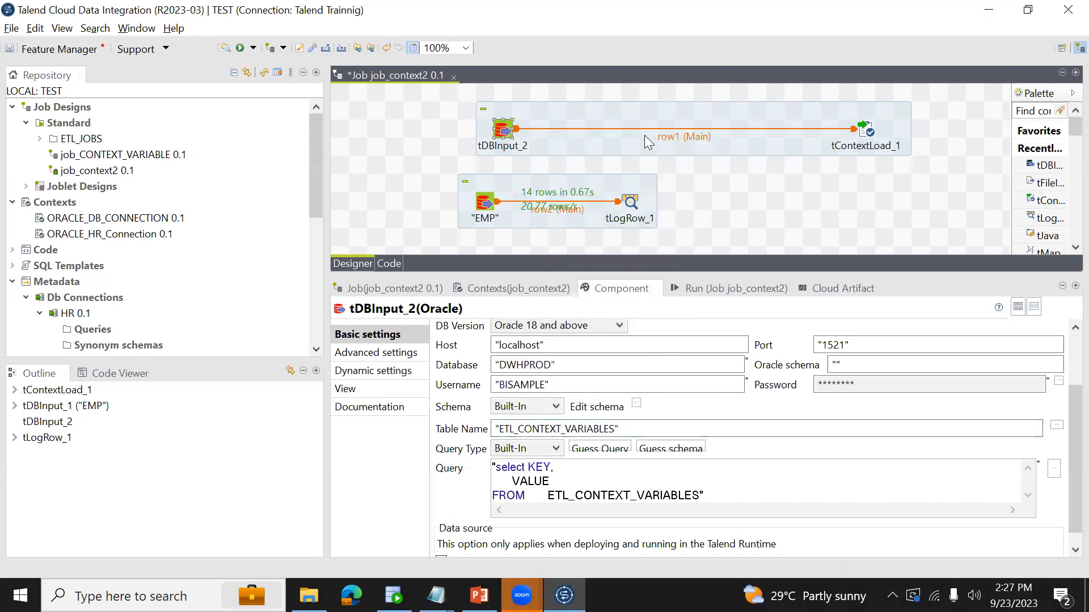
- Link tDBInput_2 to the EMP input with an OnSubjobOk trigger and save the job
right_click(504, 134)
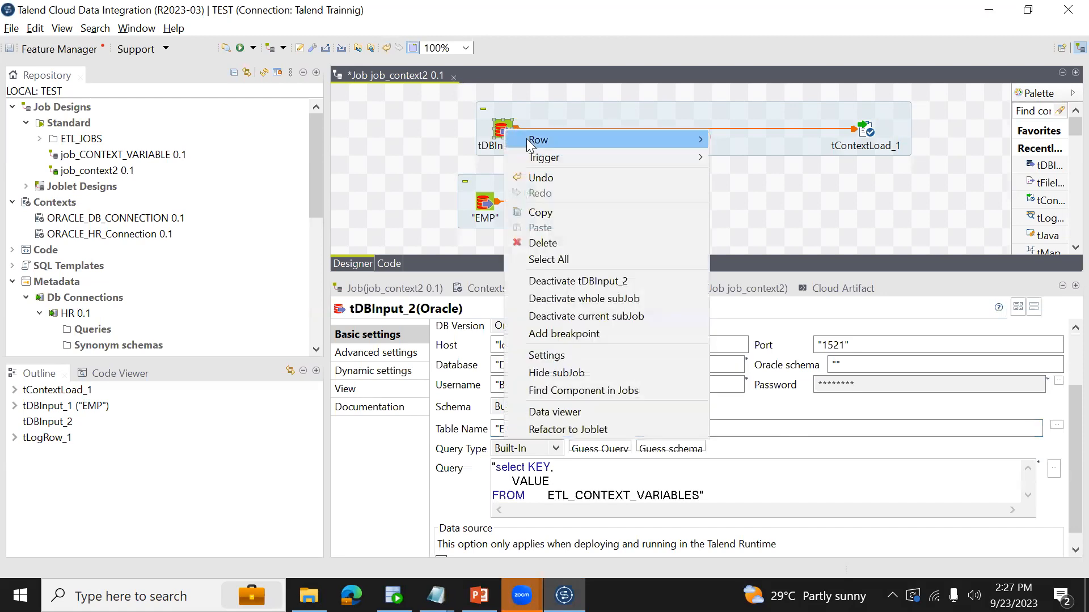
mouse_move(591, 151)
click(732, 155)
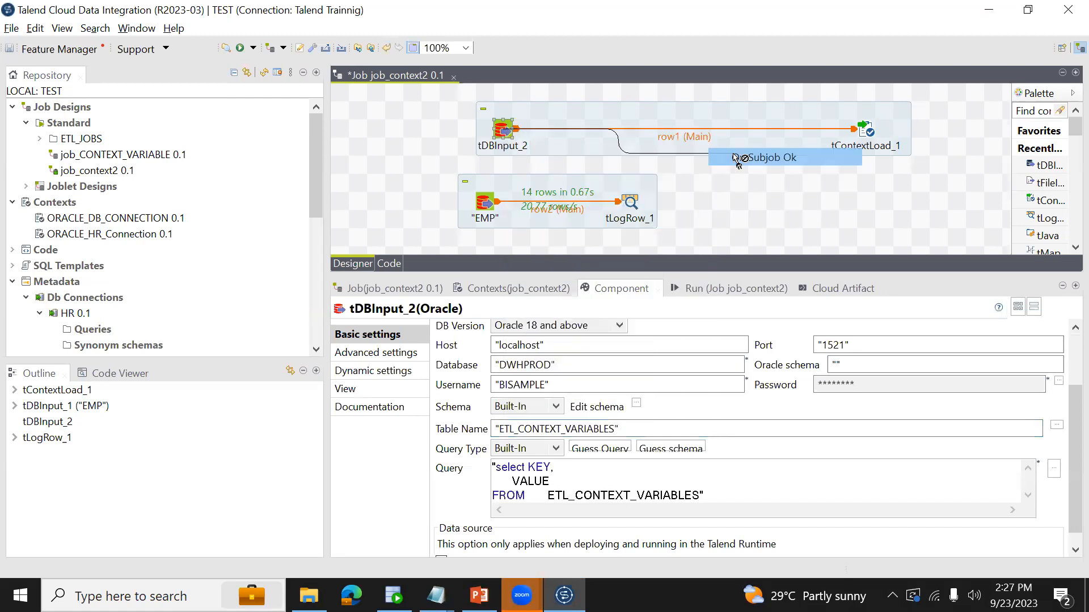
click(485, 206)
key(ctrl+s)
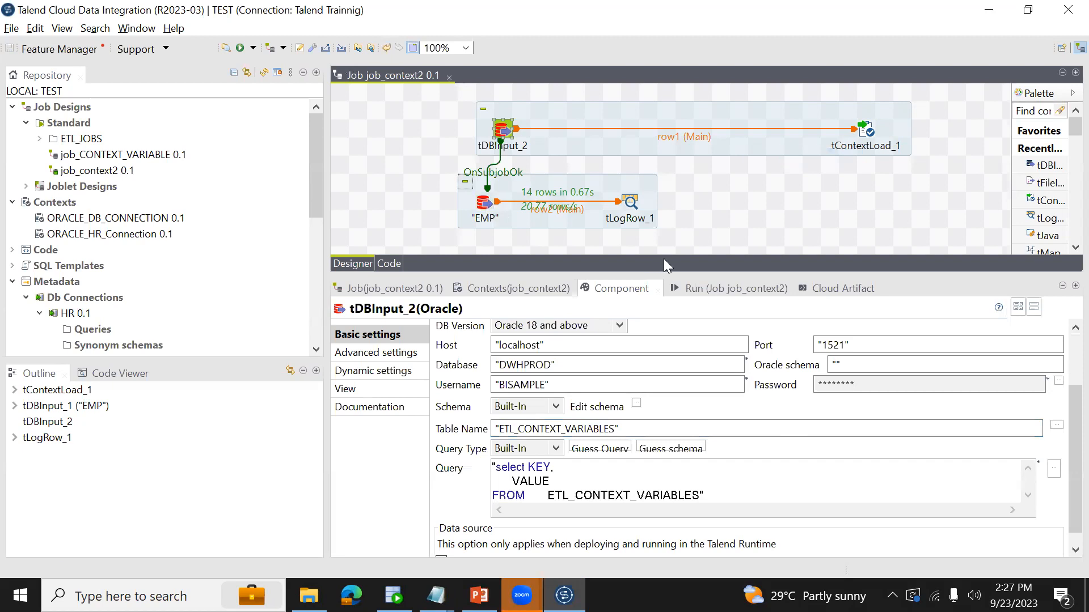
- Run job_context2 and dismiss the error dialog
click(695, 286)
click(477, 343)
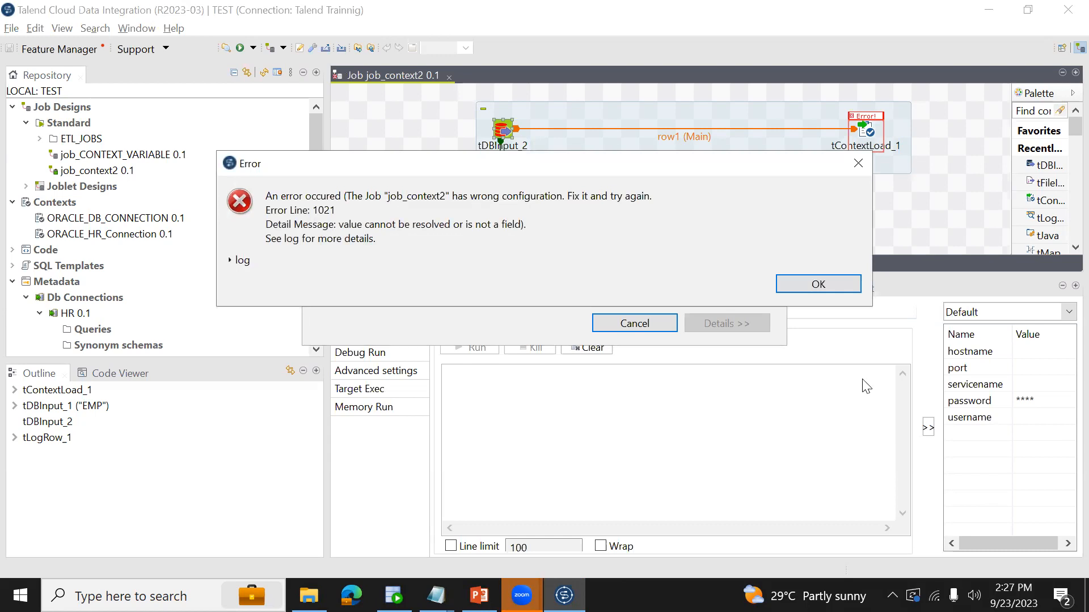
click(817, 283)
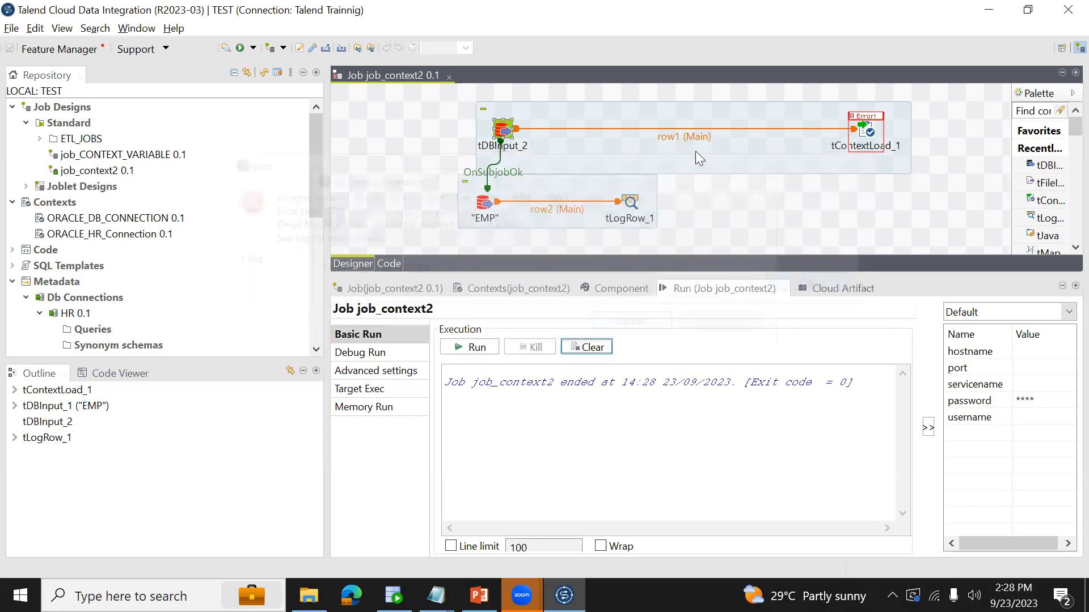
- Compare the input and output column names in the schema of tContextLoad_1 and leave them unedited
click(869, 133)
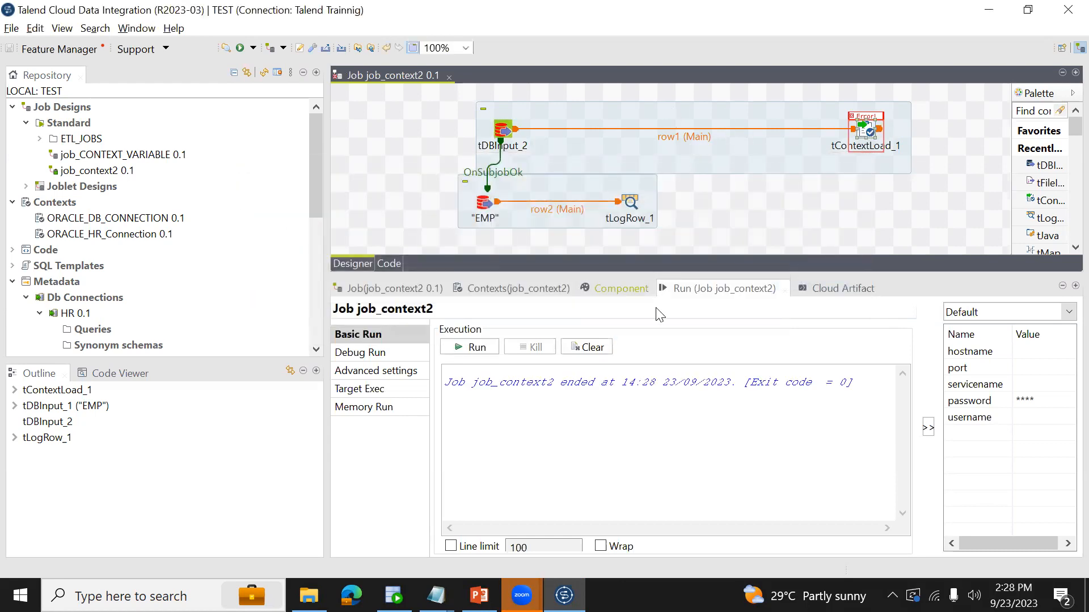
click(610, 291)
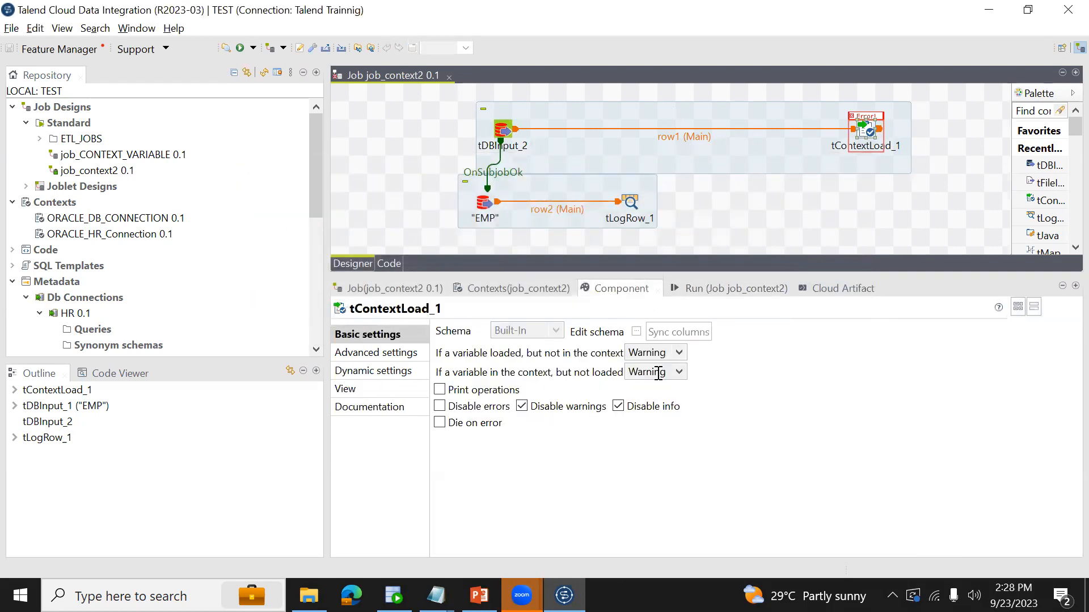
click(635, 333)
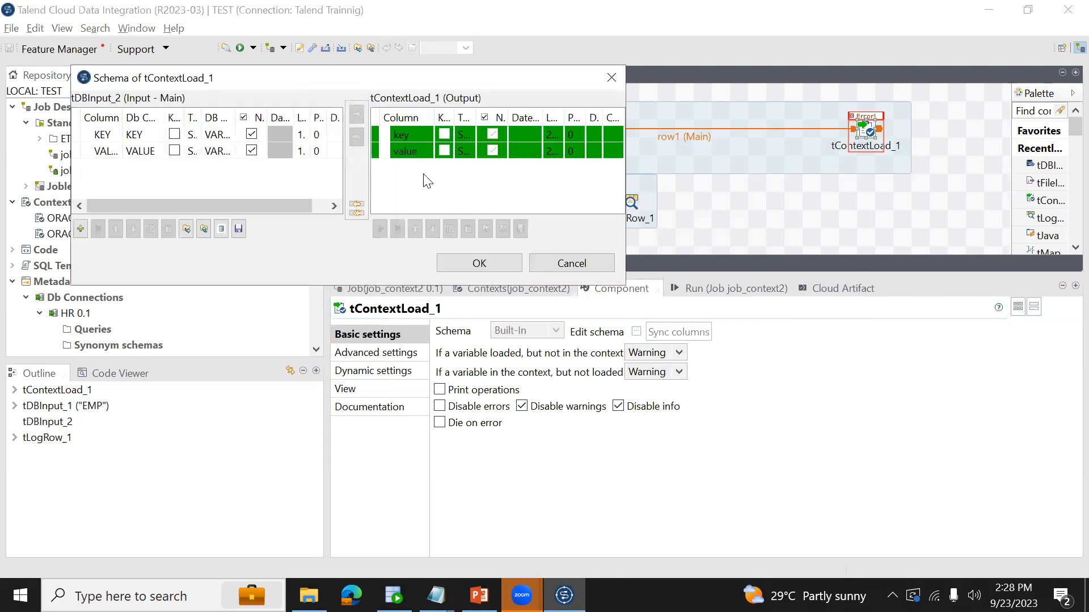
shift+click(393, 139)
click(596, 263)
- Rename the schema columns of tDBInput_2 to lowercase key and value, and propagate the changes
click(503, 131)
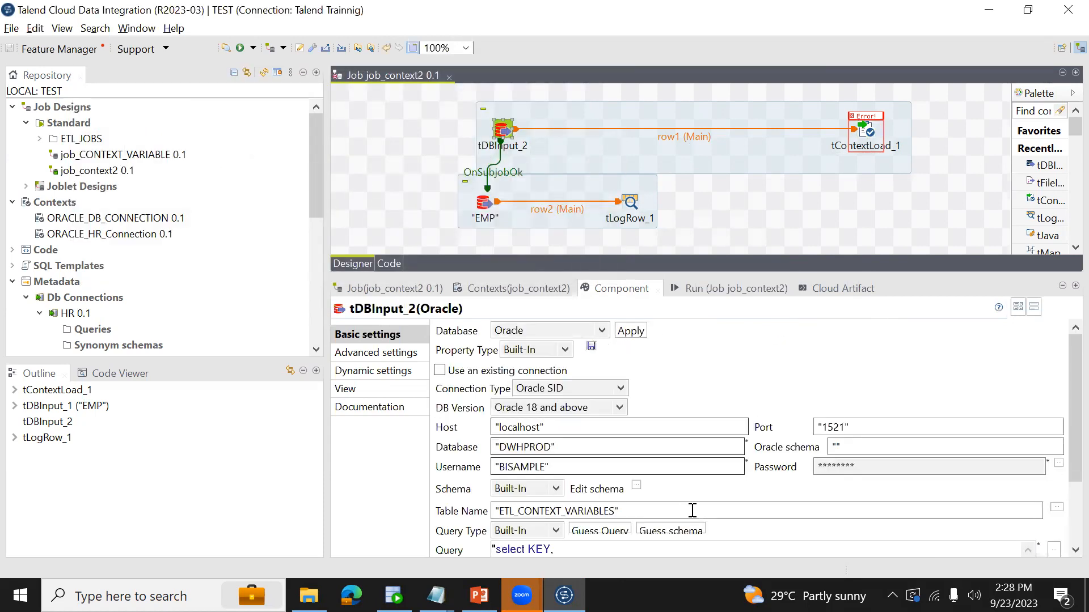
click(636, 486)
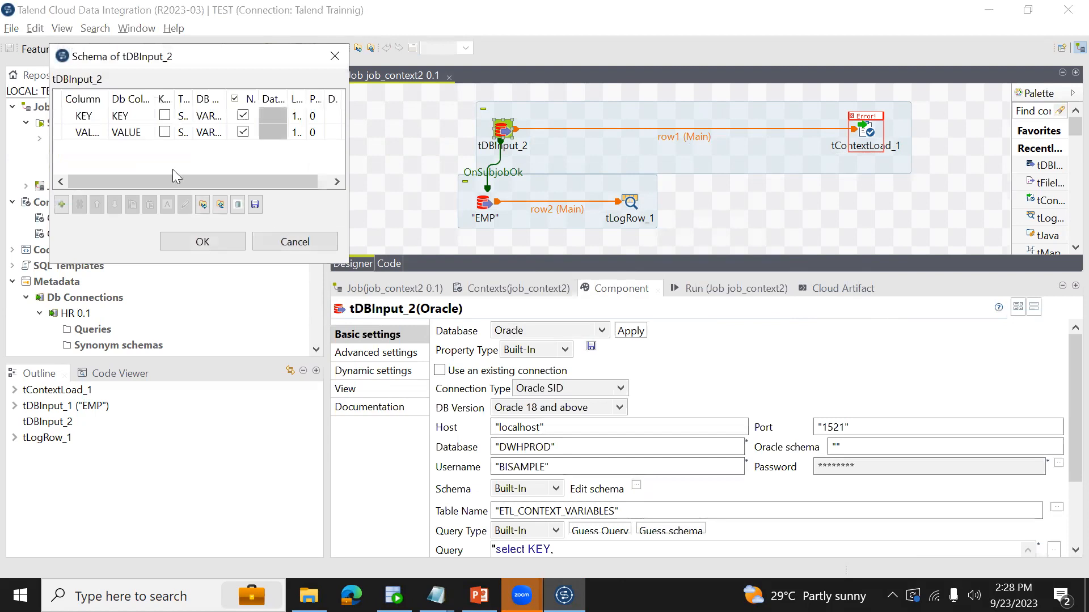
click(96, 120)
click(96, 119)
text(key)
click(89, 132)
click(90, 132)
text(vak)
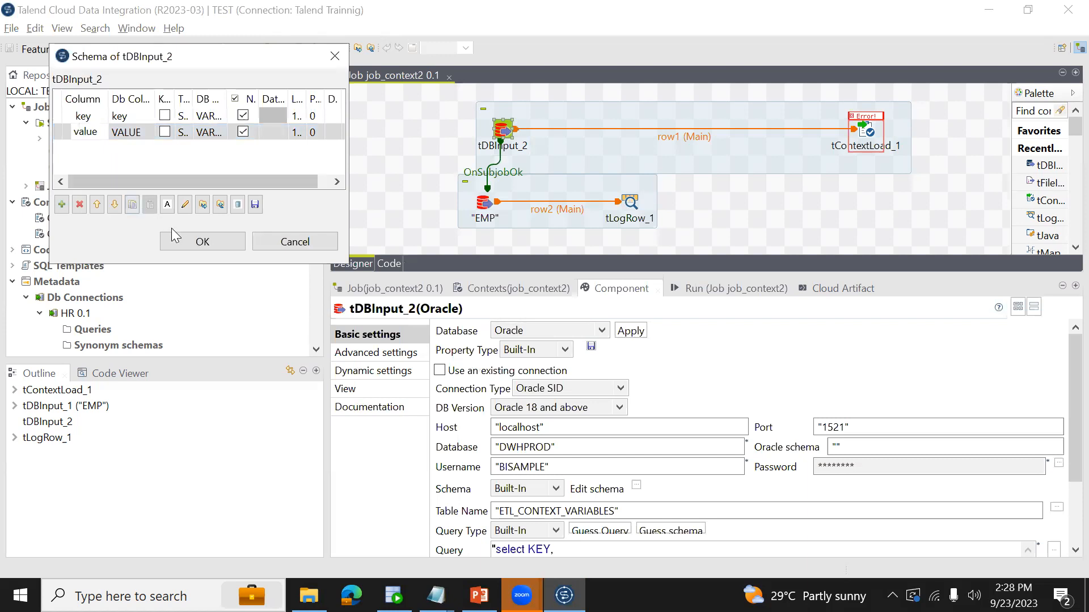
click(202, 241)
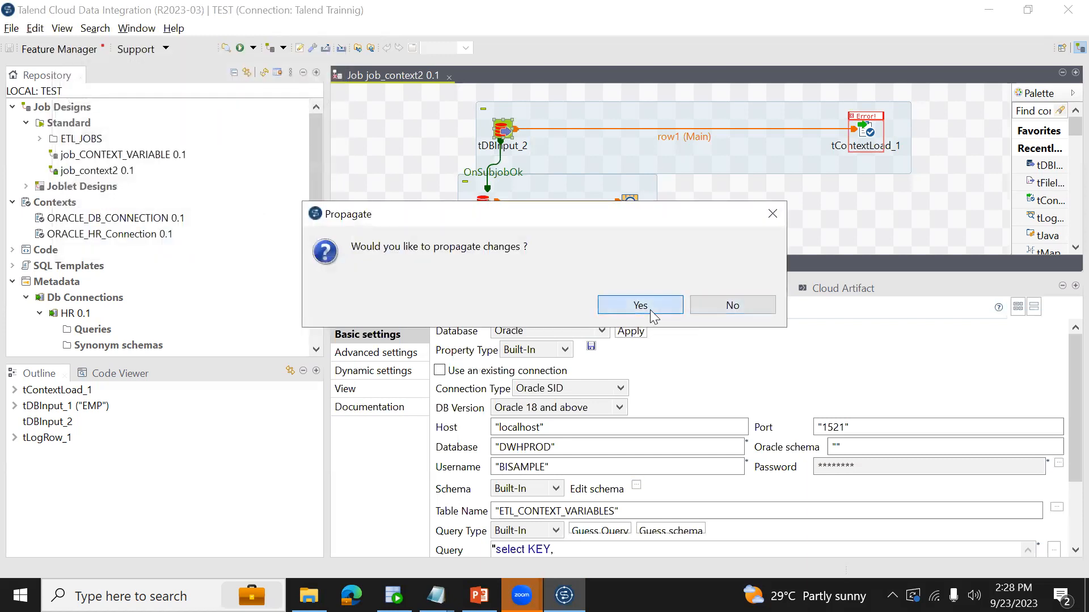
click(653, 316)
- Run job_context2 again with the lowercase schema columns
click(723, 286)
click(476, 347)
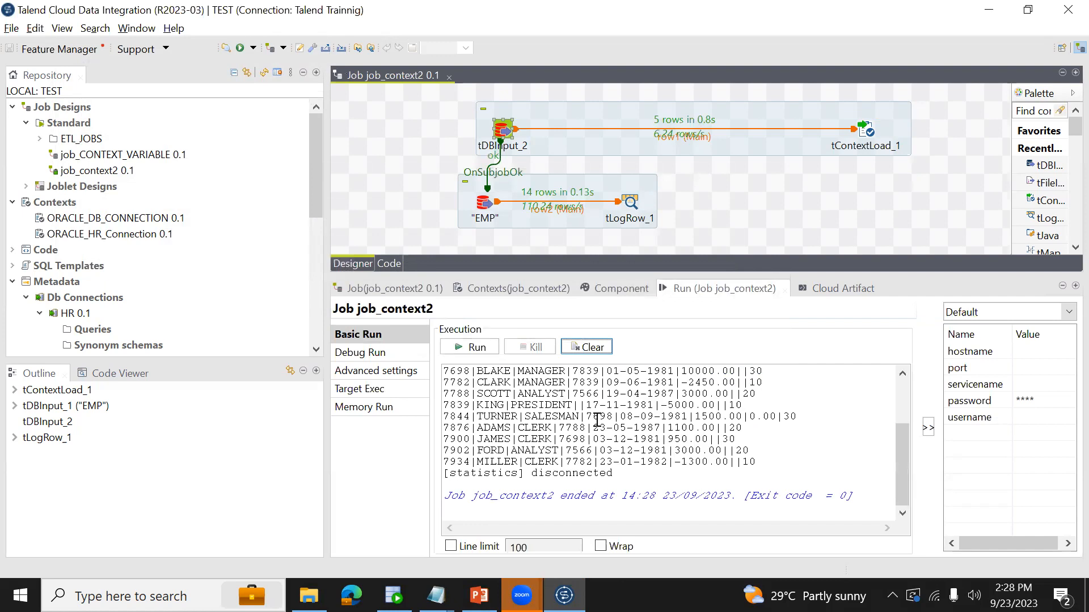
- Compare the KEY column in the SQL Developer query with the input and output columns in Talend's tContextLoad_1 schema
click(394, 596)
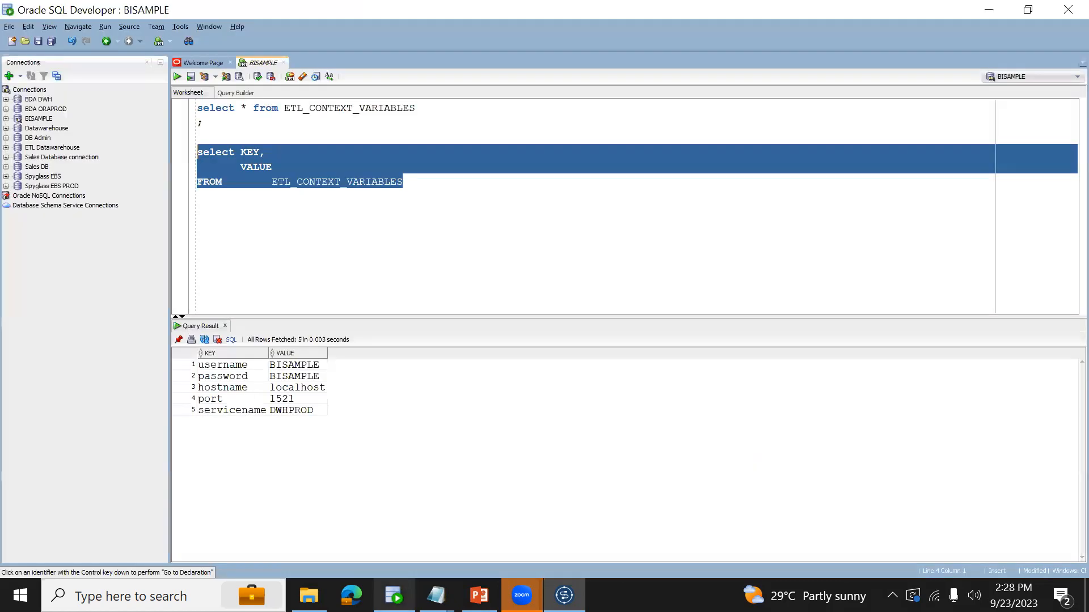
double_click(243, 154)
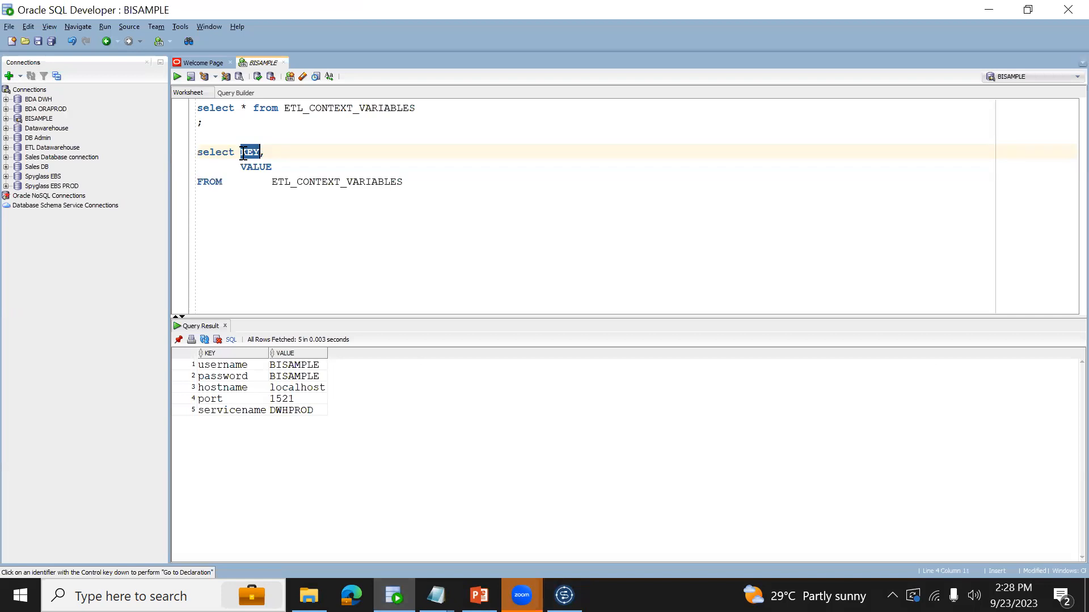
key(alt+Tab)
click(493, 235)
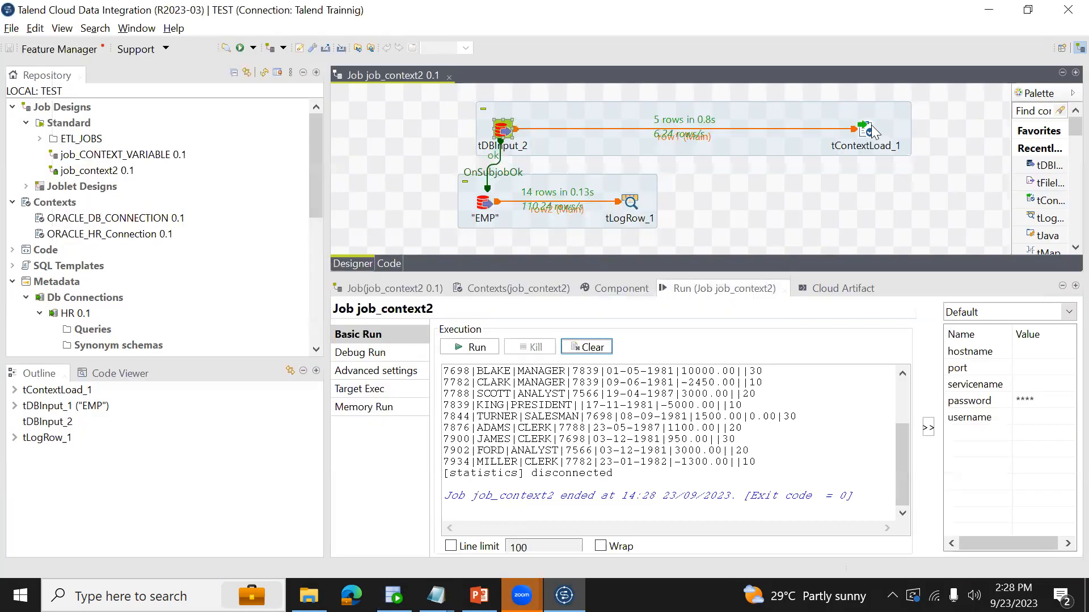
click(612, 288)
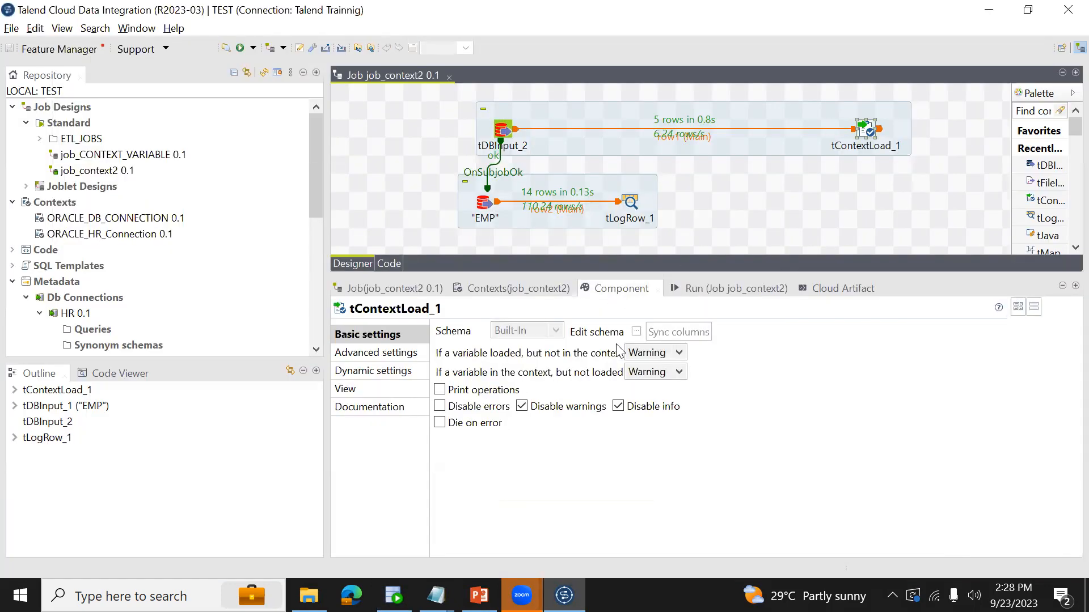
click(637, 332)
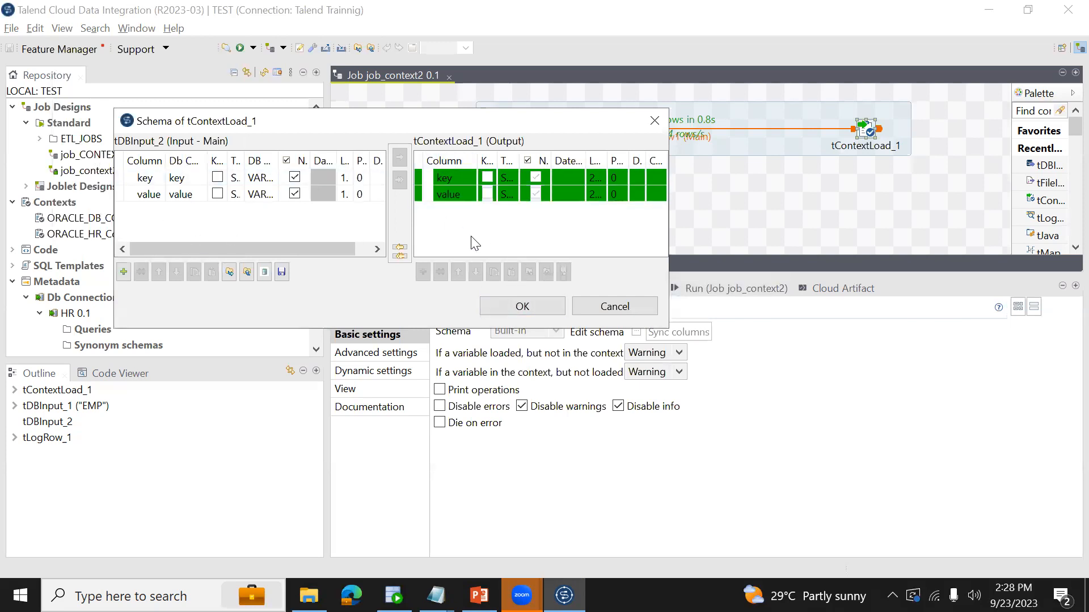
click(521, 306)
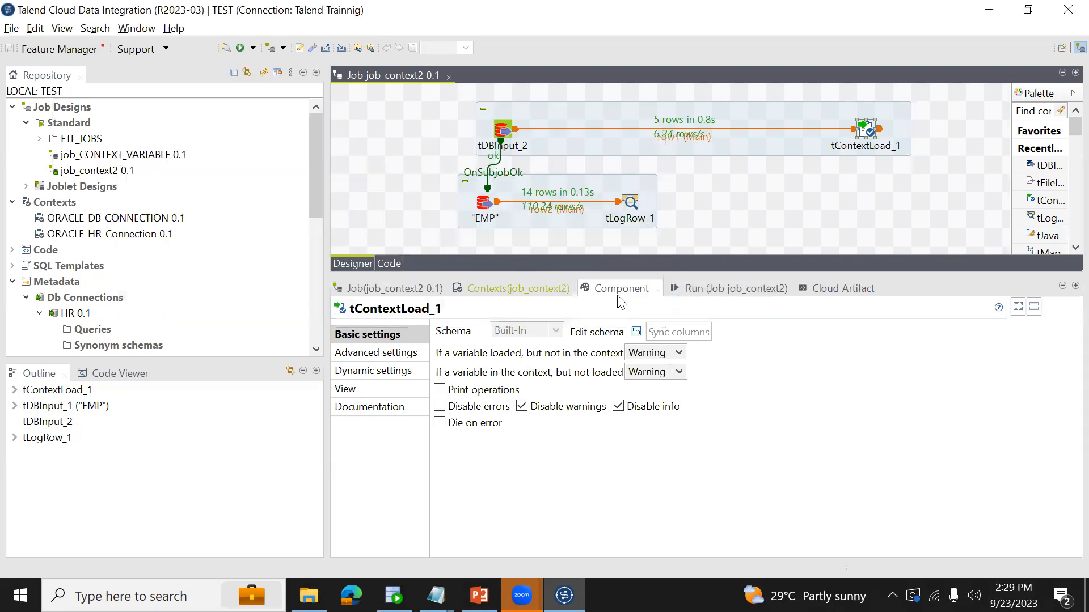
- Compare the context variables in the EMP input component's connection settings with the KEY values in SQL Developer's query result
click(485, 217)
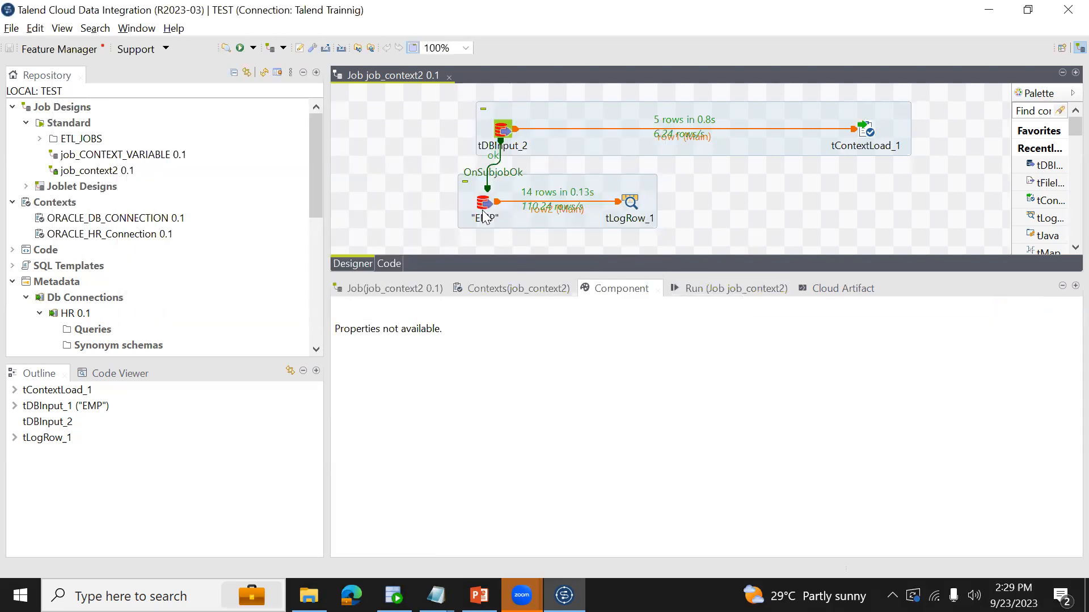
click(615, 288)
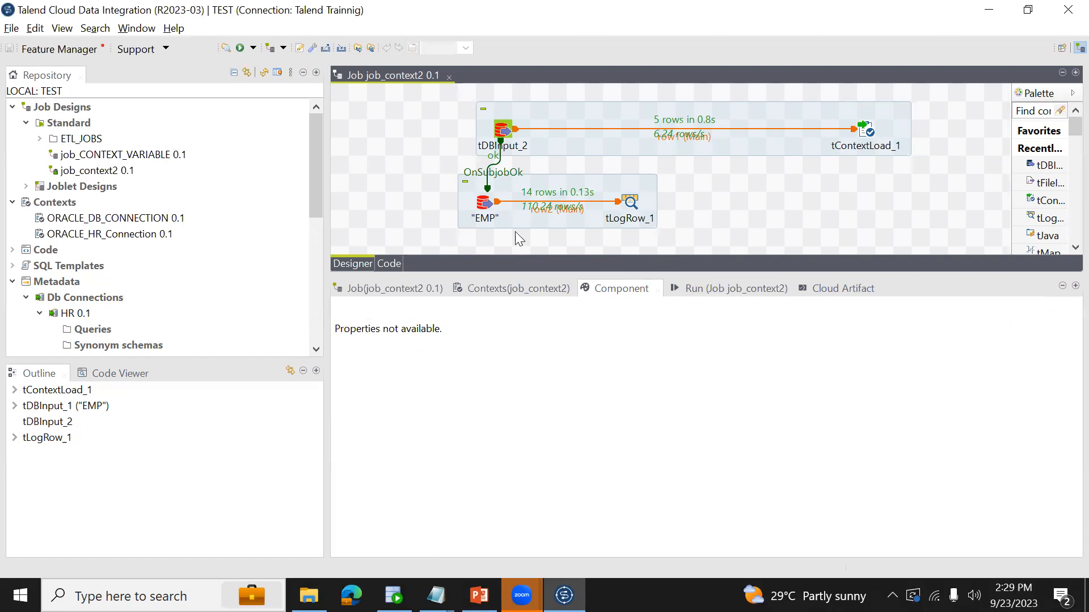
click(486, 214)
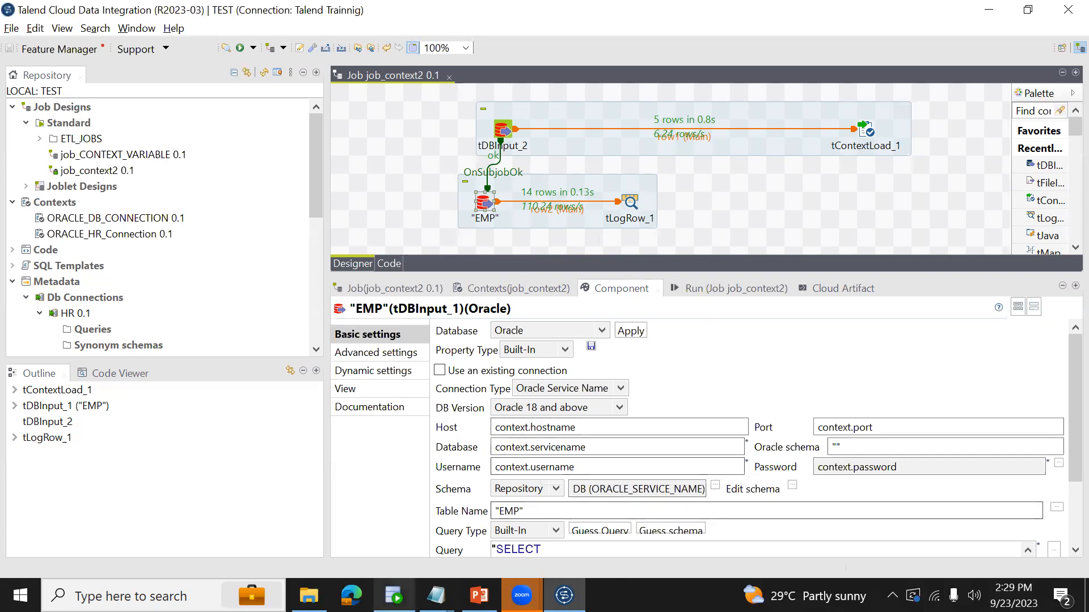
click(393, 595)
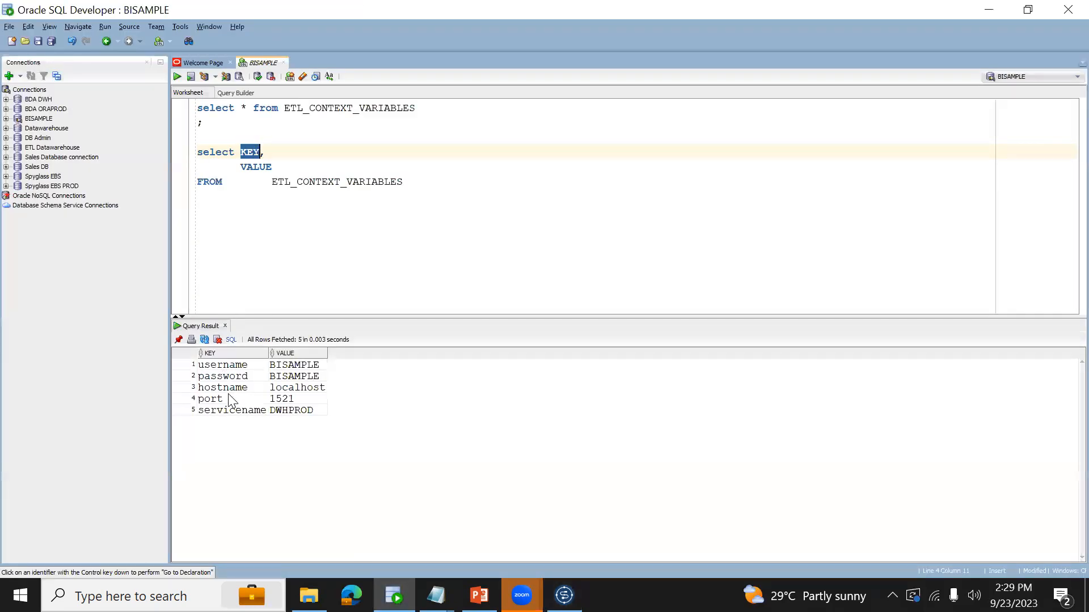
key(alt+Tab)
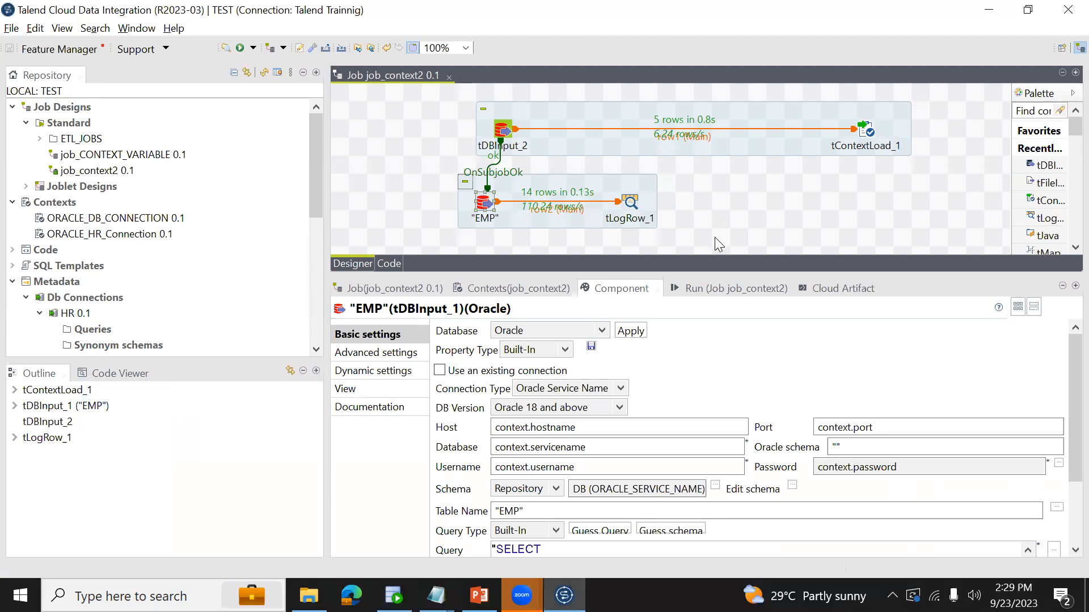
key(alt+Tab)
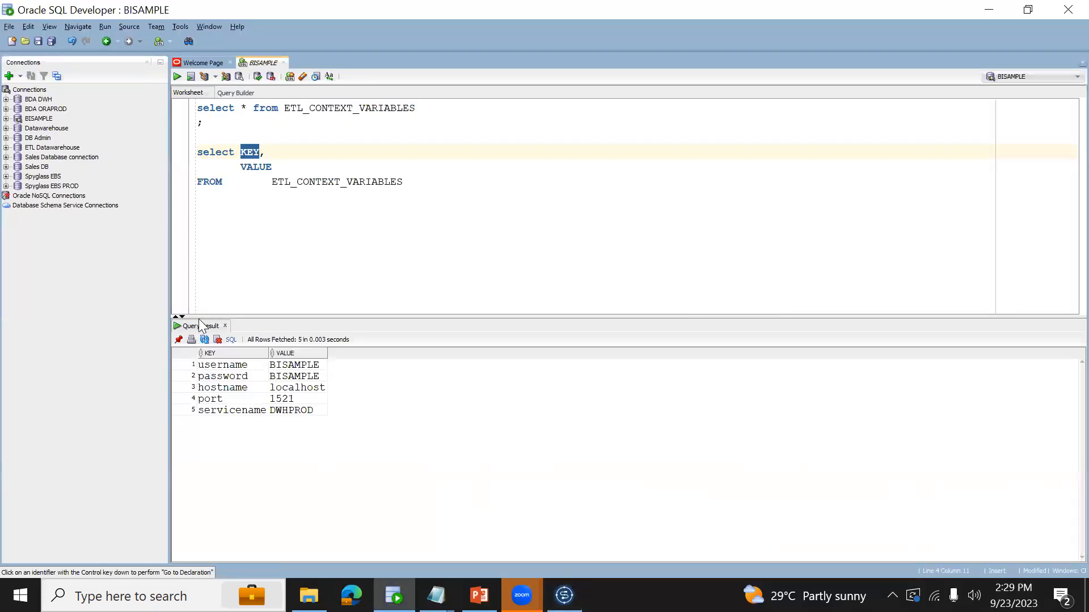
- End the second select query with a semicolon and begin an update statement on ETL_CONTEXT_VARIABLES below it
click(227, 369)
click(501, 216)
text(;delete)
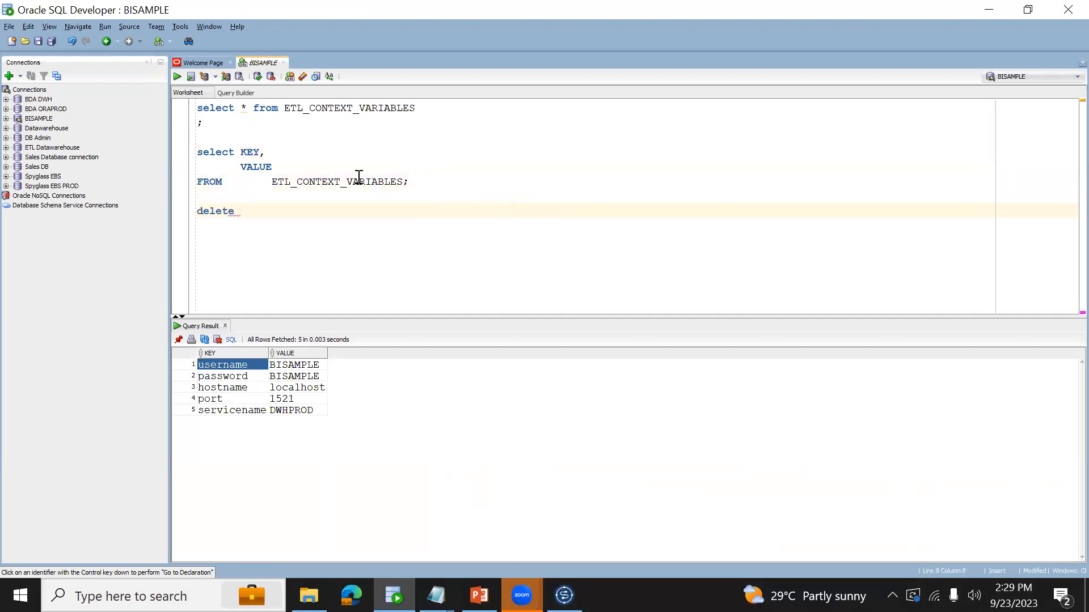
double_click(358, 178)
click(285, 215)
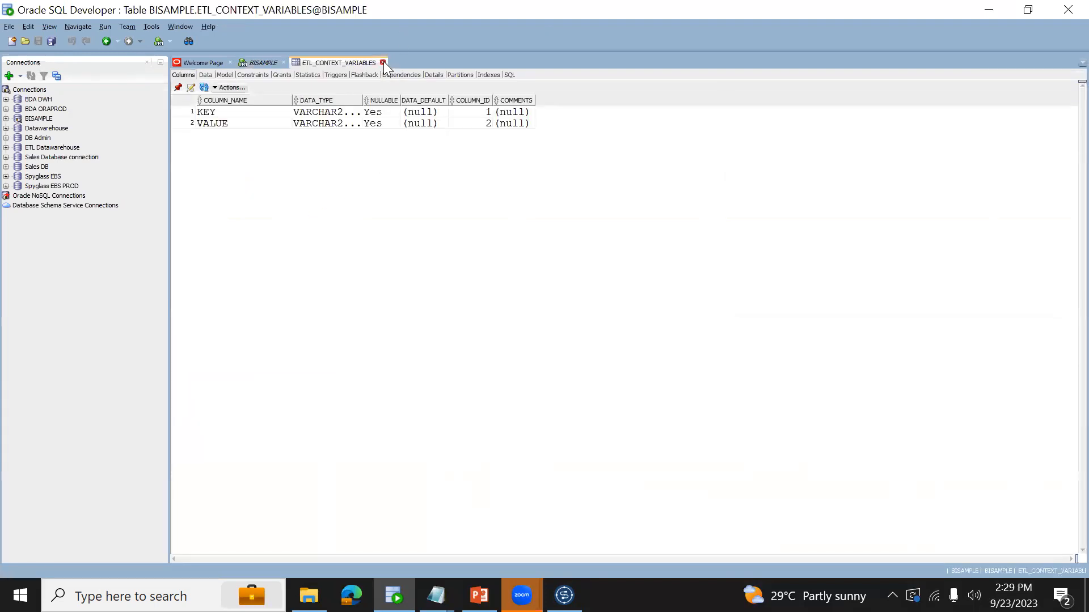
click(383, 61)
click(240, 213)
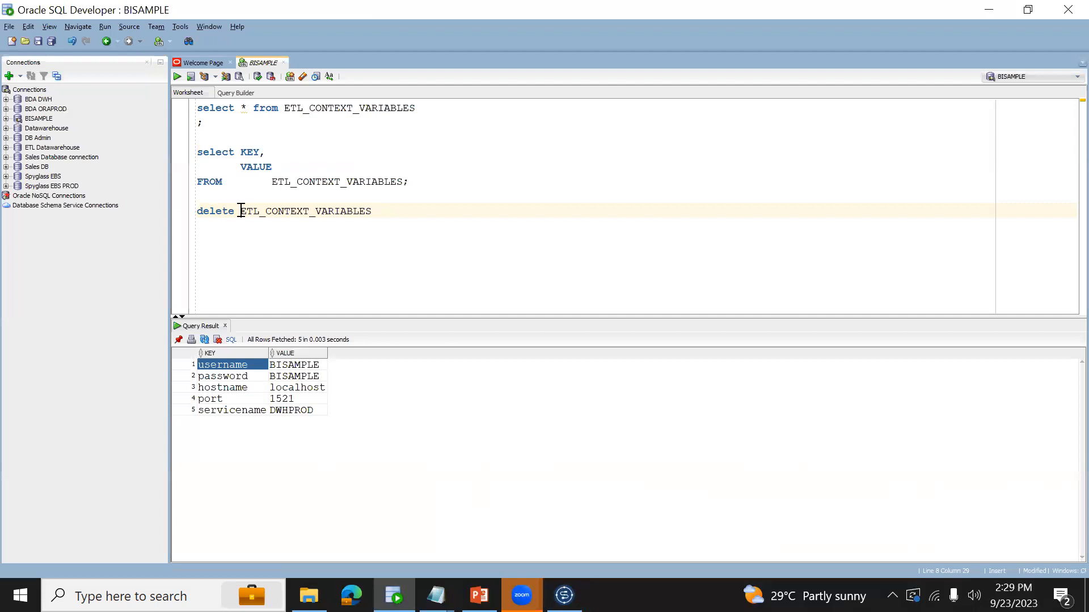
key(shift+Home)
text(update)
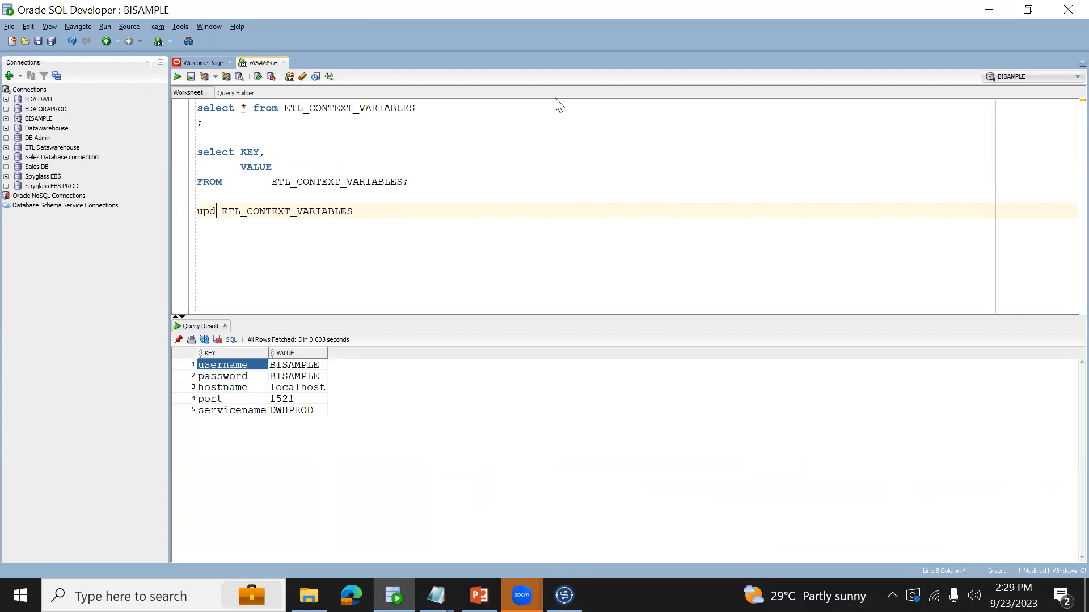
- Complete the update with set key='usernamed' where key='username' and execute it
key(Return)
text(set key=)
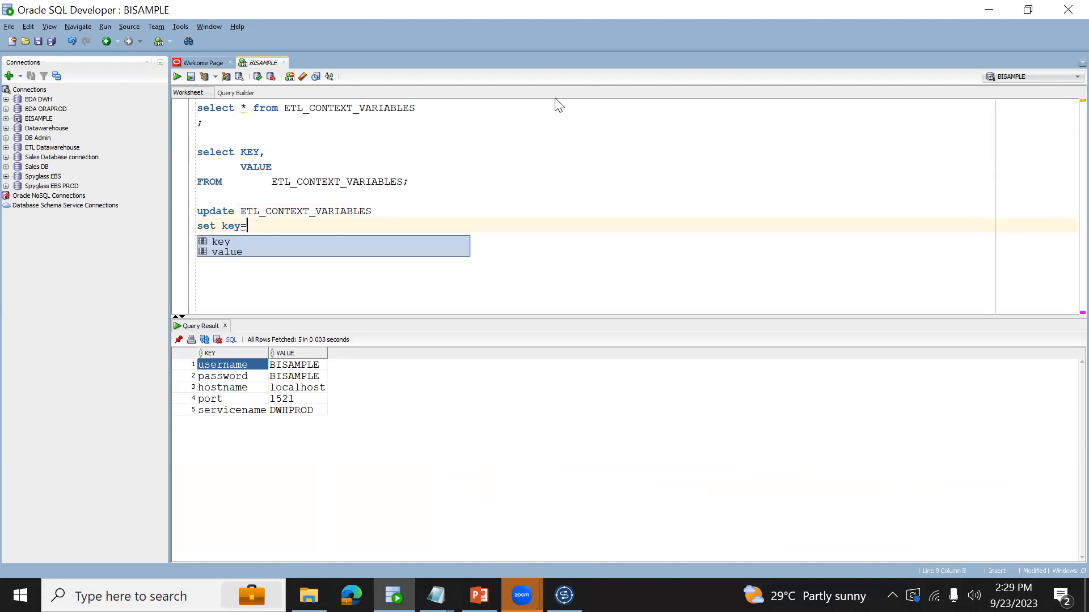
text('usernamed)
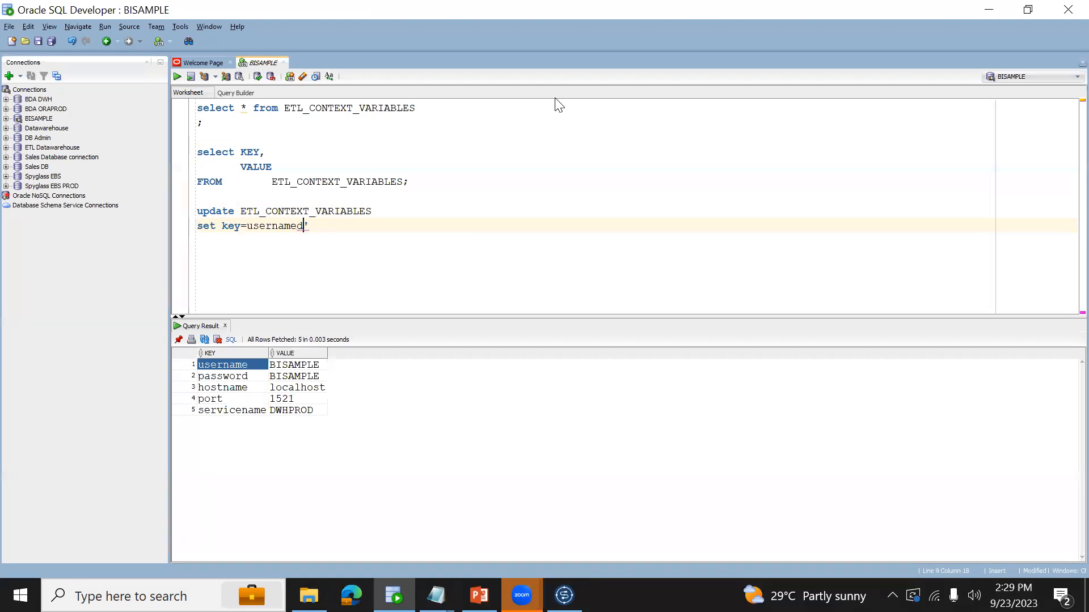
text(' where key='username)
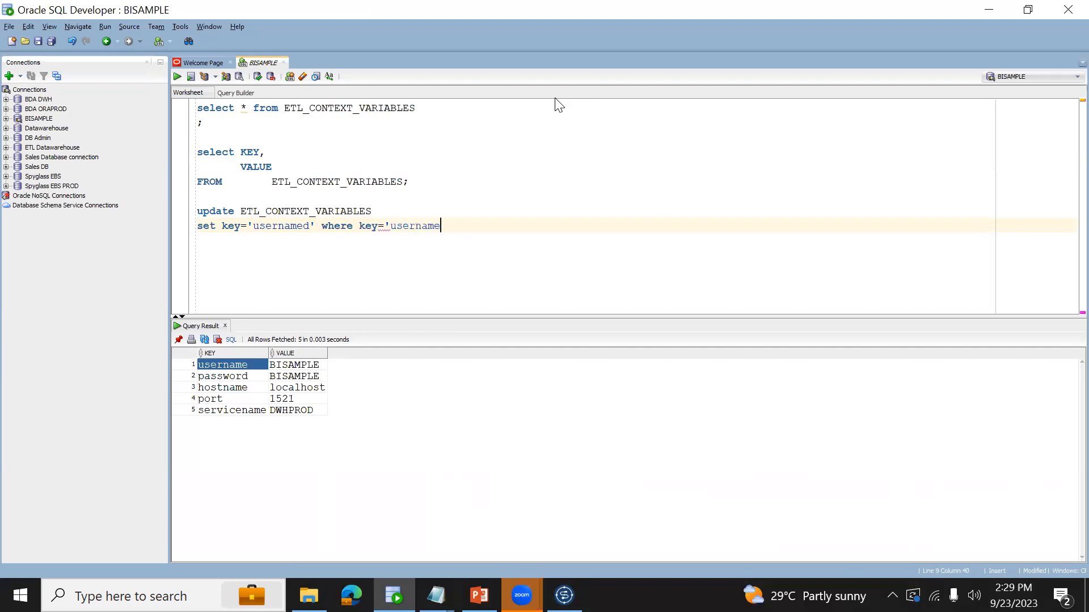
text(')
key(ctrl+Return)
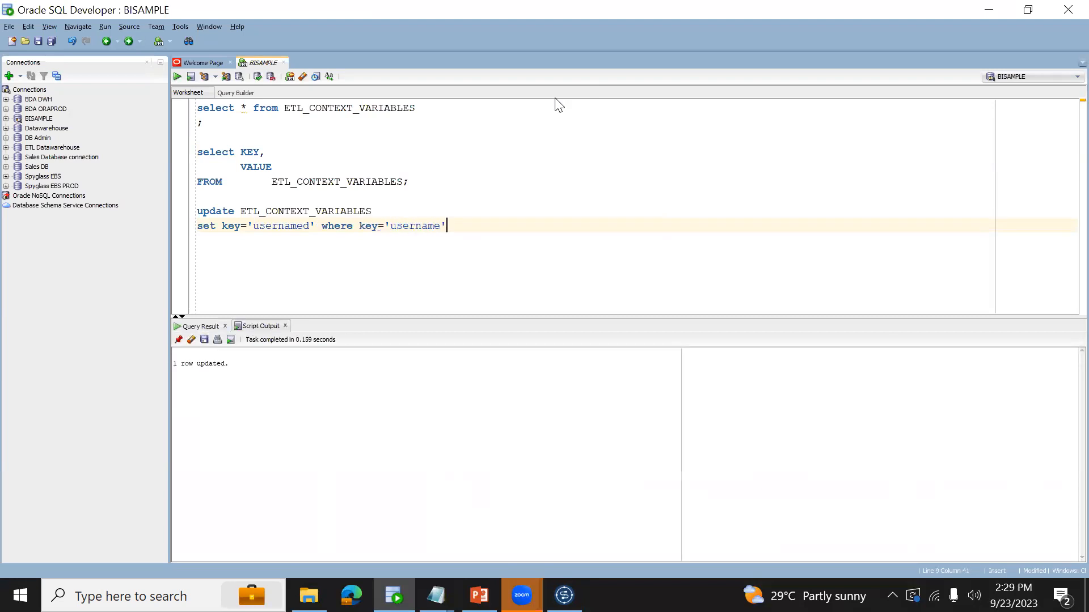
- End the update statement with a semicolon, add a commit statement below it, and execute the commit
key(Return)
key(Return)
text(com)
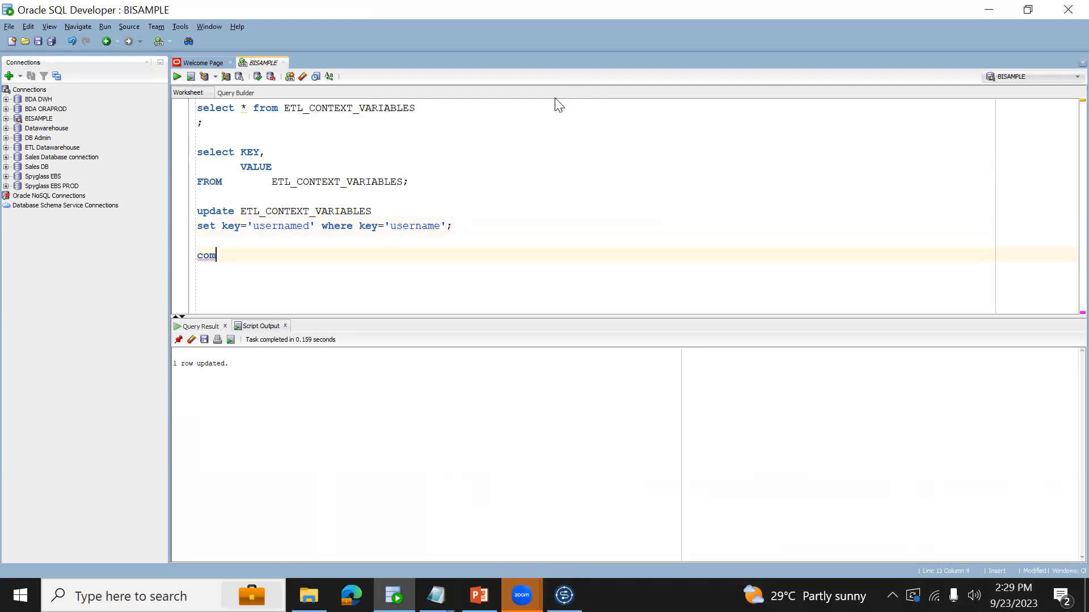
text(mit;)
key(ctrl+Return)
- Rerun the select KEY, VALUE query on ETL_CONTEXT_VARIABLES and check the key in the first row
double_click(290, 229)
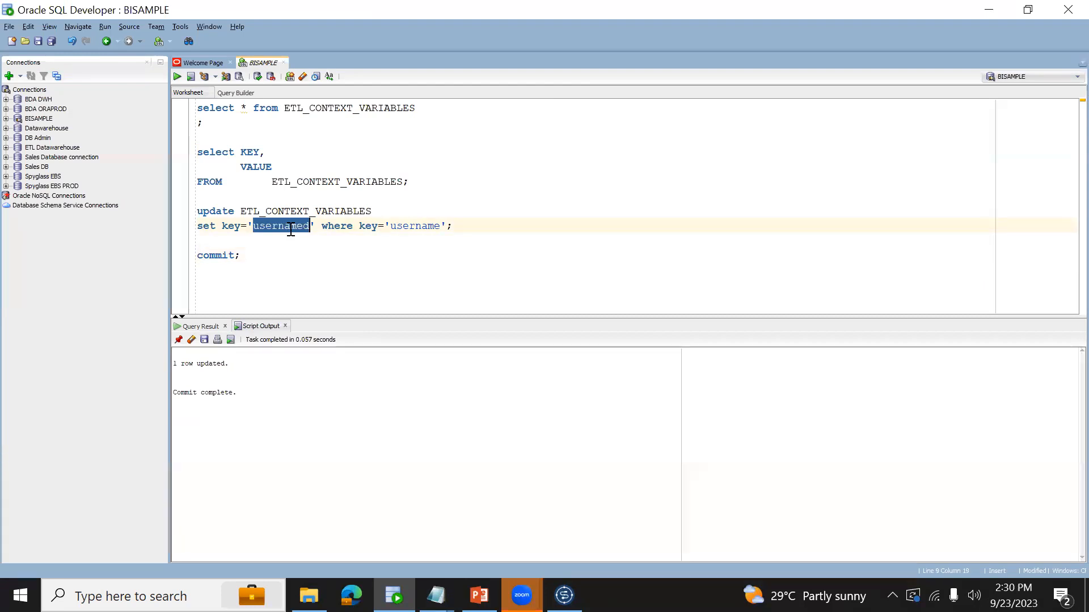
click(416, 177)
key(ctrl+Return)
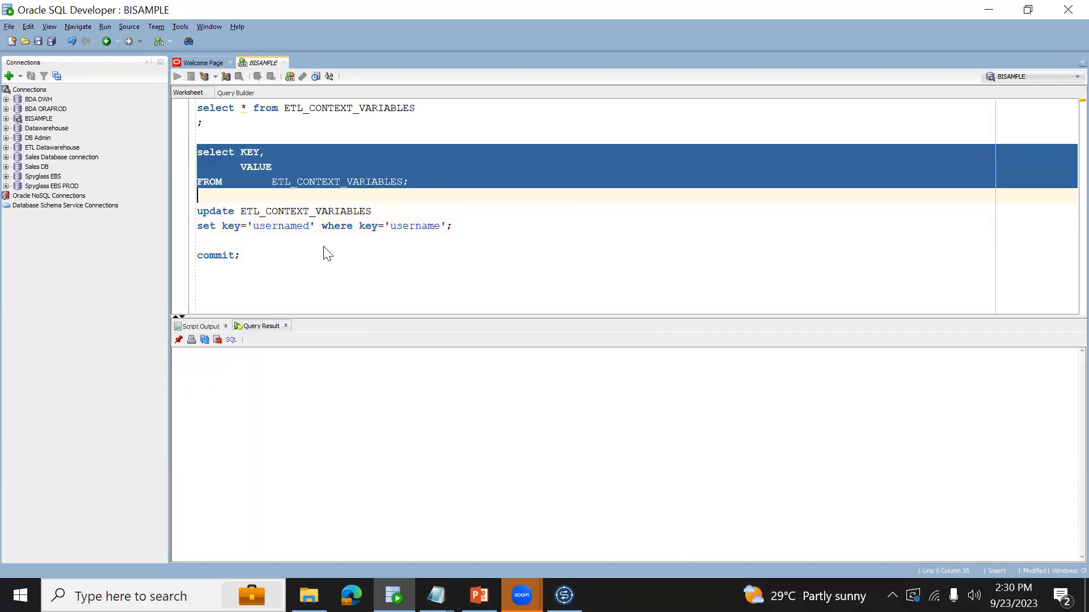
click(227, 367)
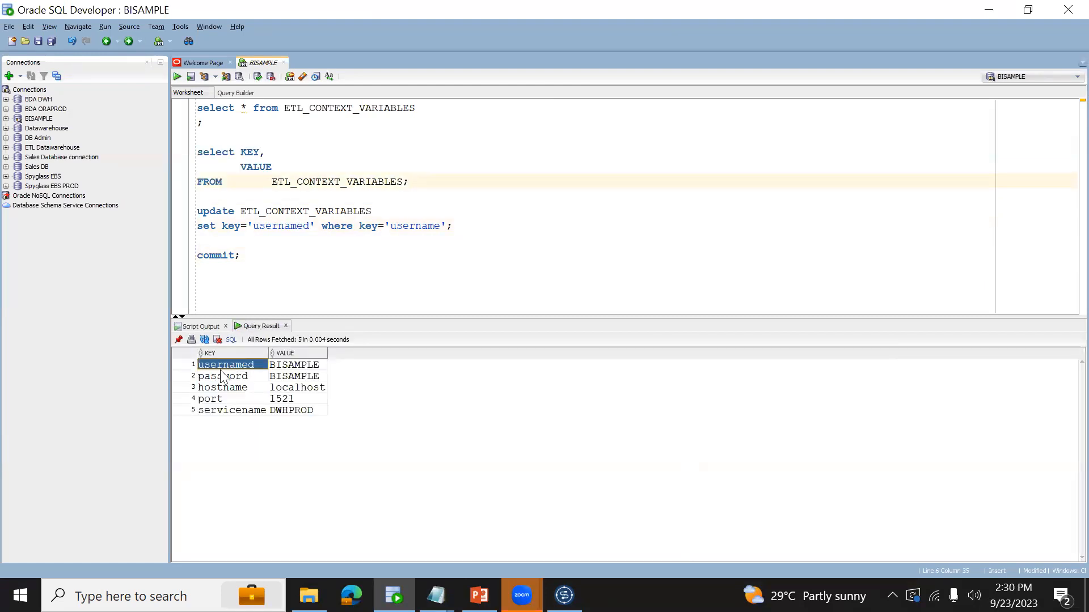
- Switch to Talend, view the context variables of job_context2, and run the job with the renamed key
key(alt+Tab)
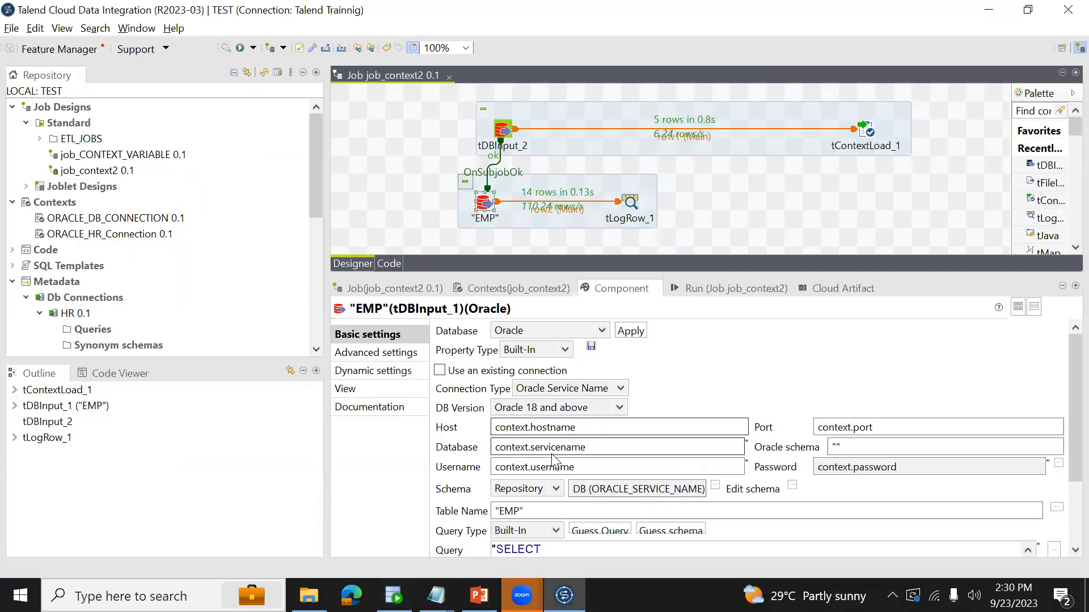
click(528, 293)
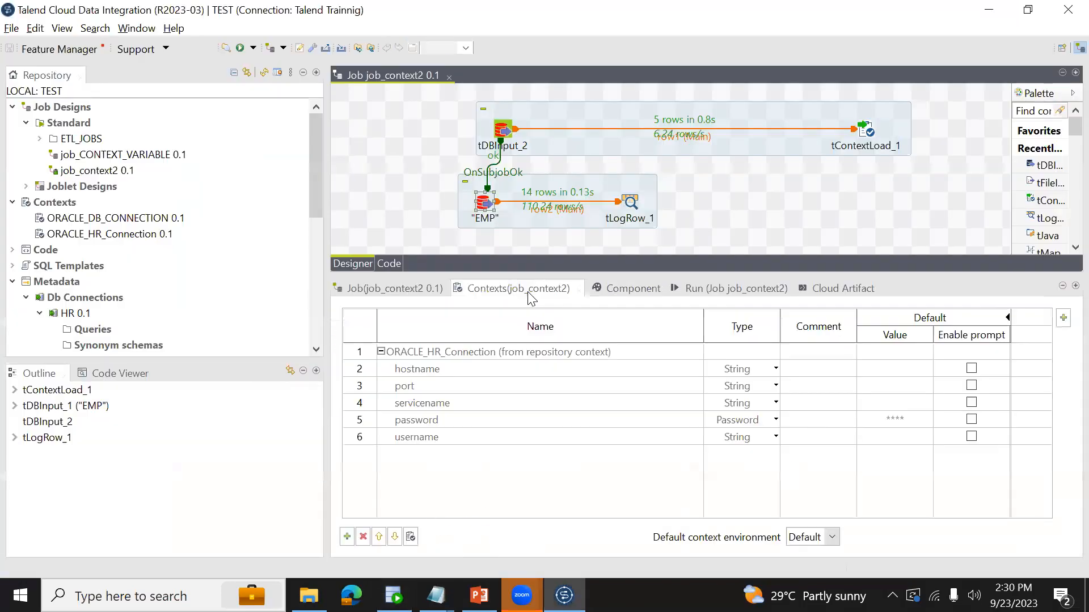
click(709, 295)
click(479, 351)
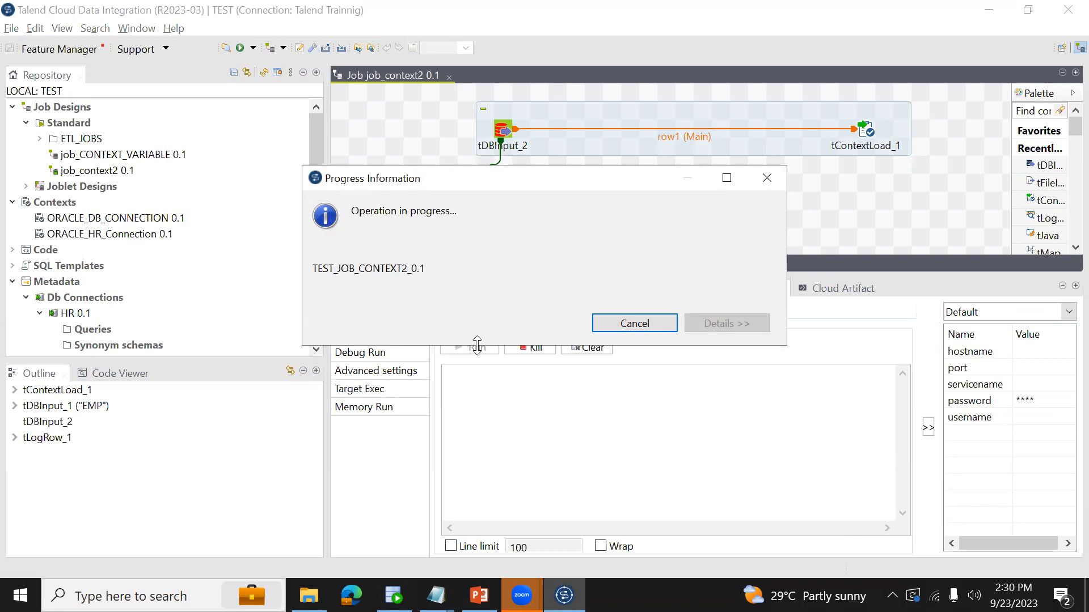
- Check the renamed key in SQL Developer, and examine the exception message in Talend's run console
key(alt+Tab)
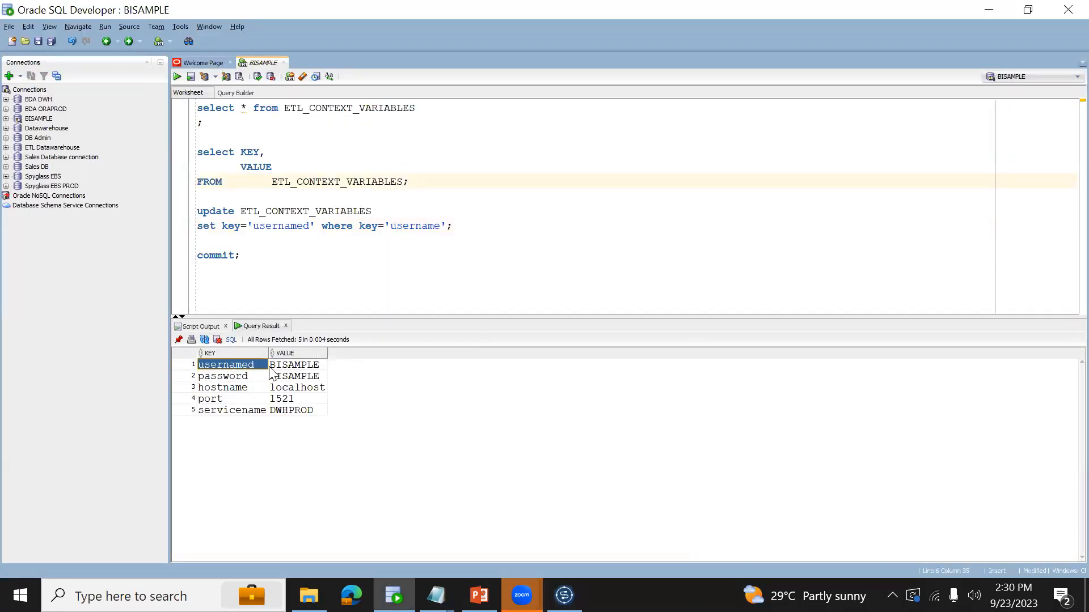
key(alt+Tab)
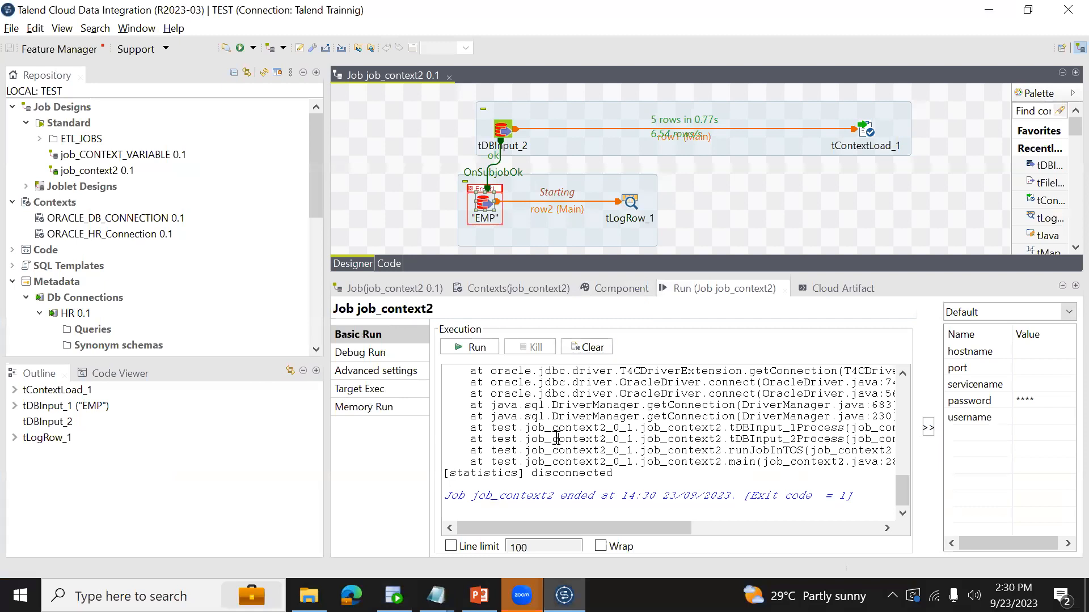
drag(684, 418, 897, 416)
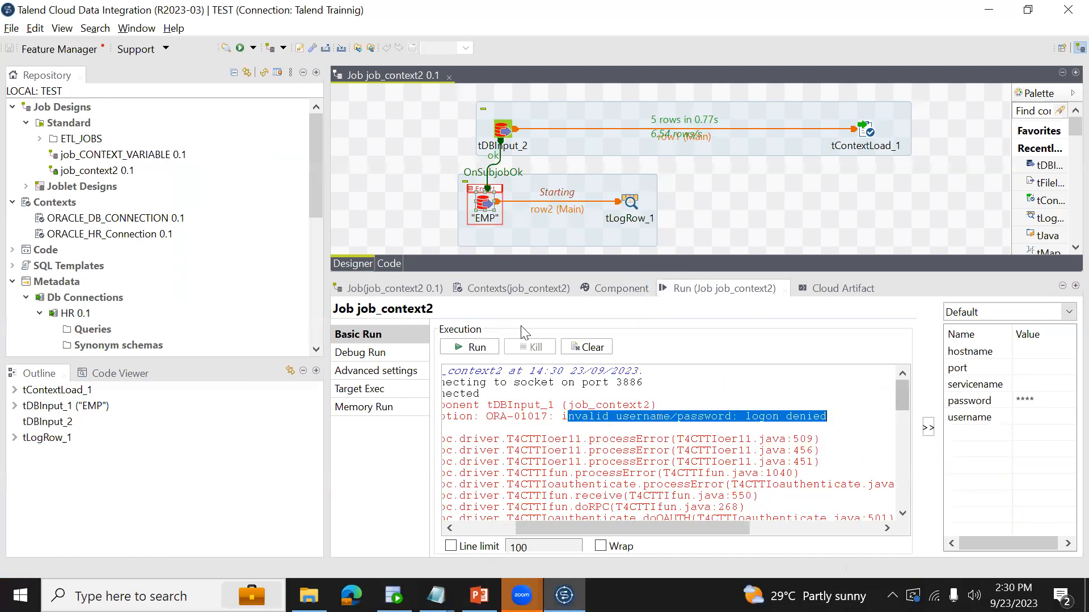
- Review the username setting of the EMP input component and the matching variable in the job's context list
click(639, 294)
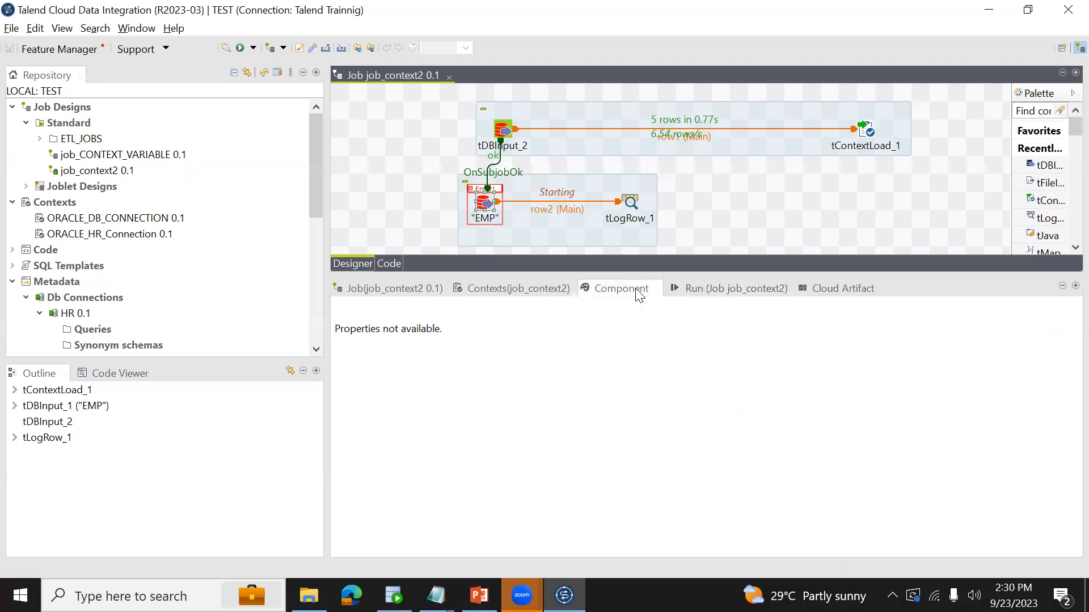
click(479, 216)
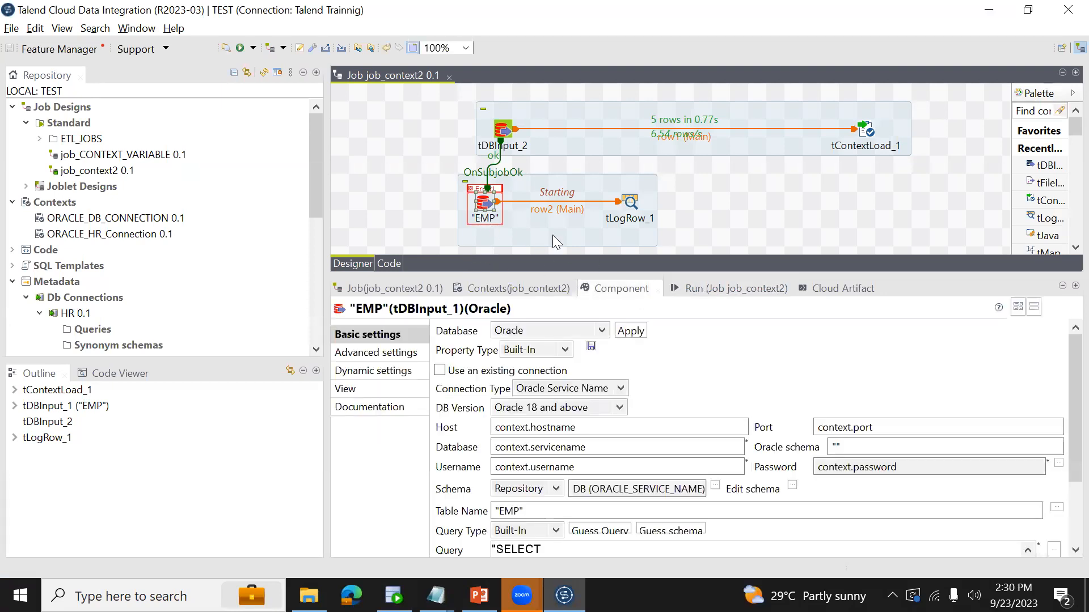
click(501, 288)
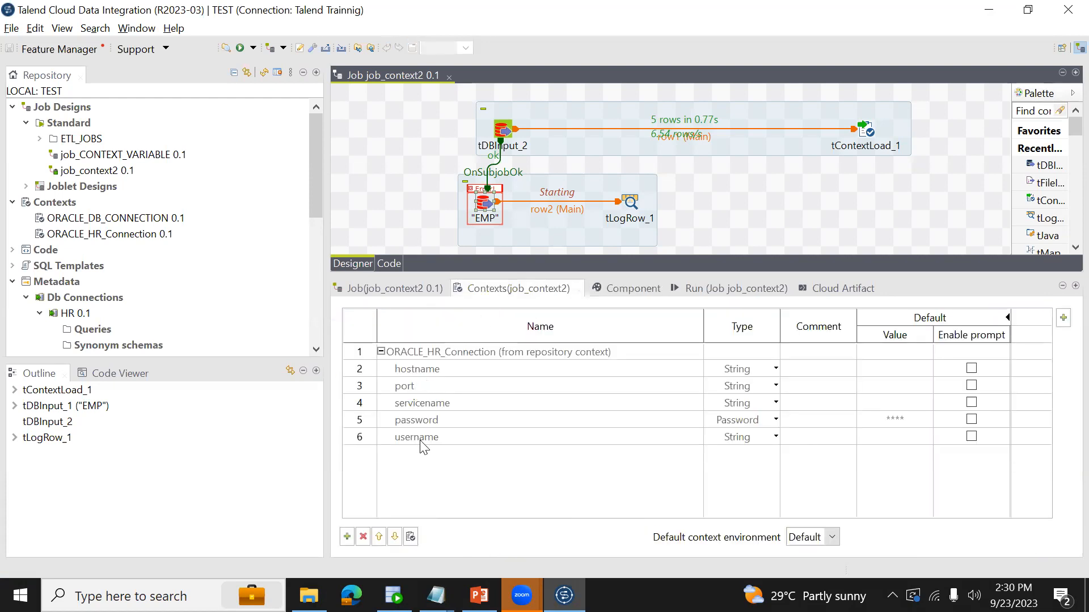
- In SQL Developer, change the update to set key='username' where key='usernamed' and execute it
key(alt+Tab)
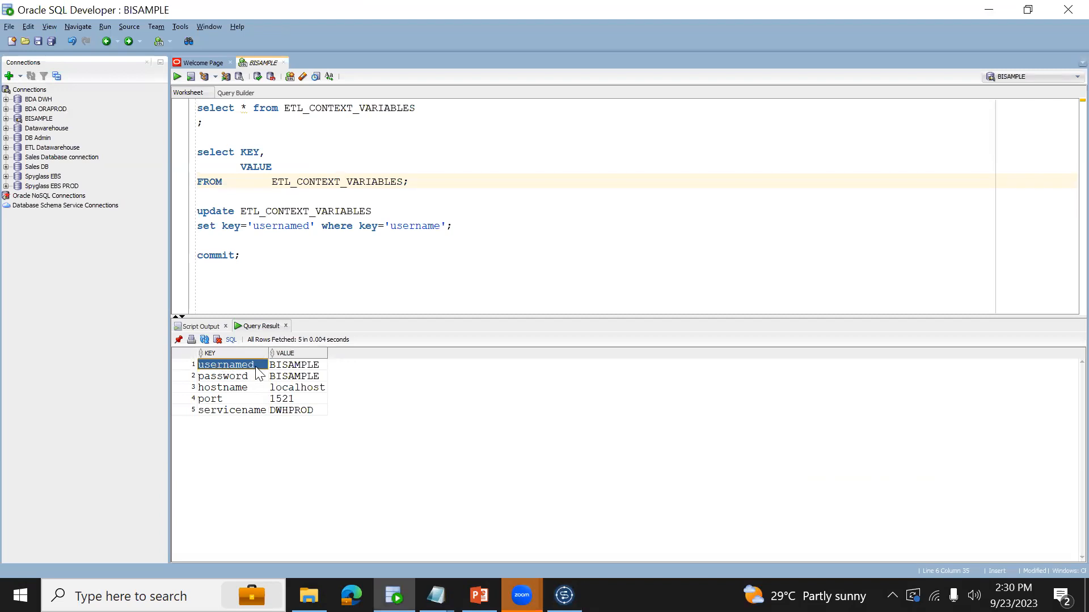
click(315, 227)
key(BackSpace)
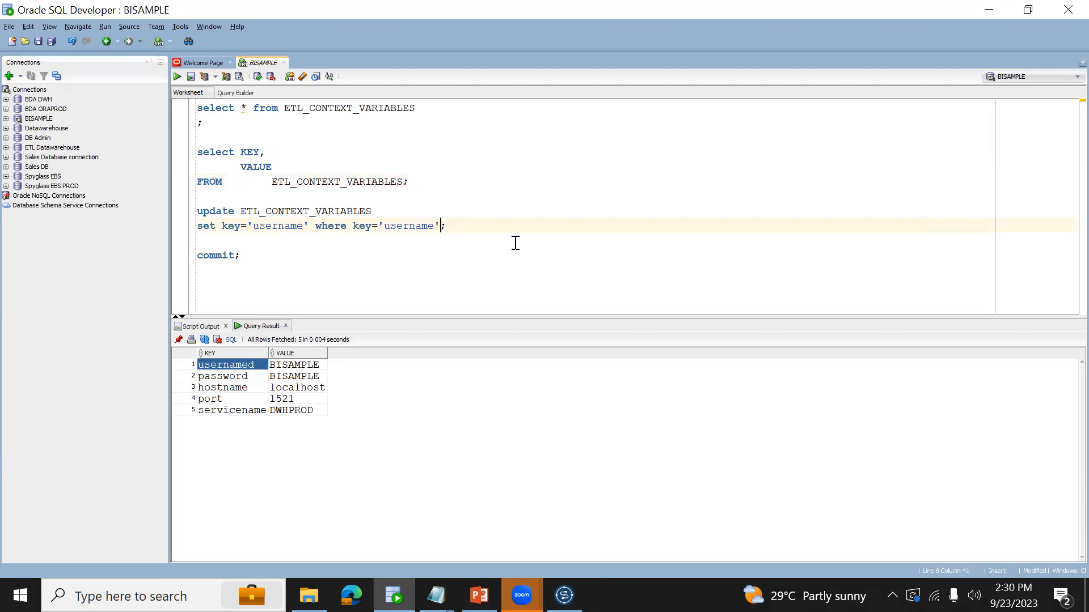
key(ctrl+Return)
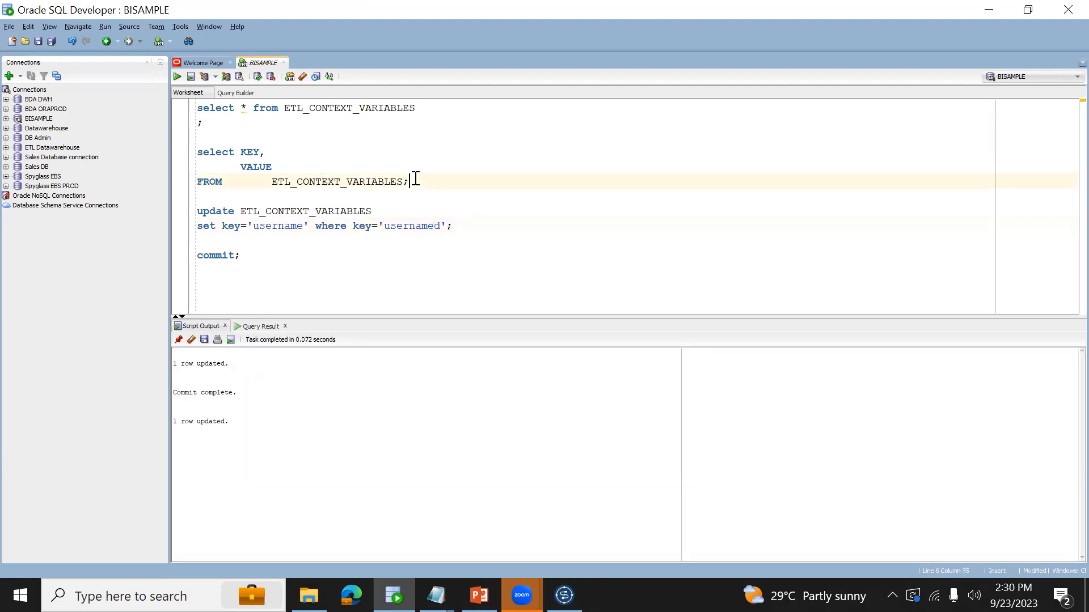
- Execute the select KEY, VALUE query again and check the username and password keys in the result
key(ctrl+Return)
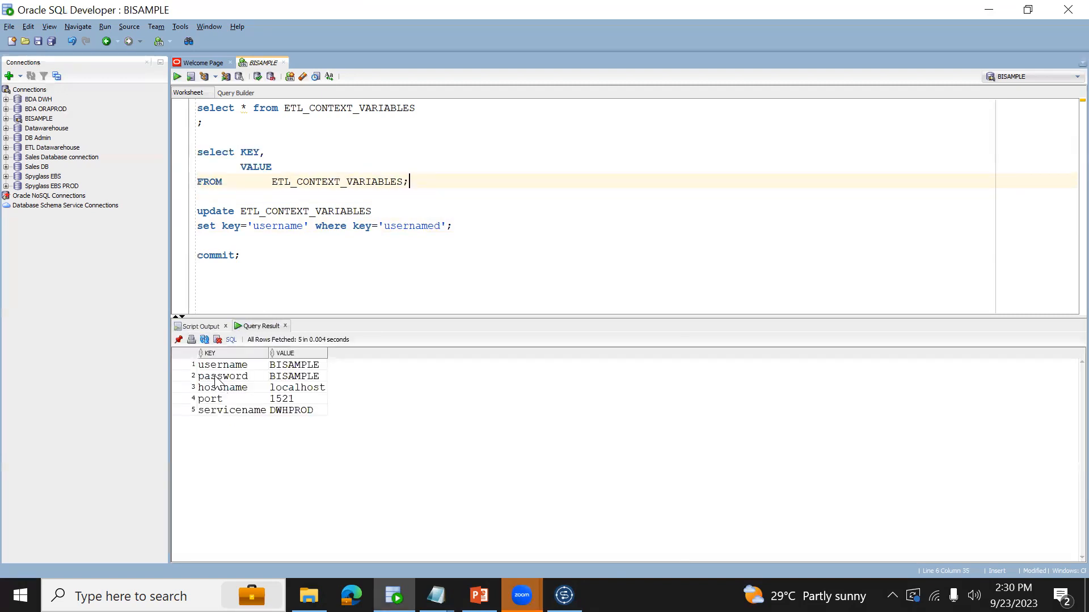
click(214, 377)
key(Down)
key(Up)
key(Up)
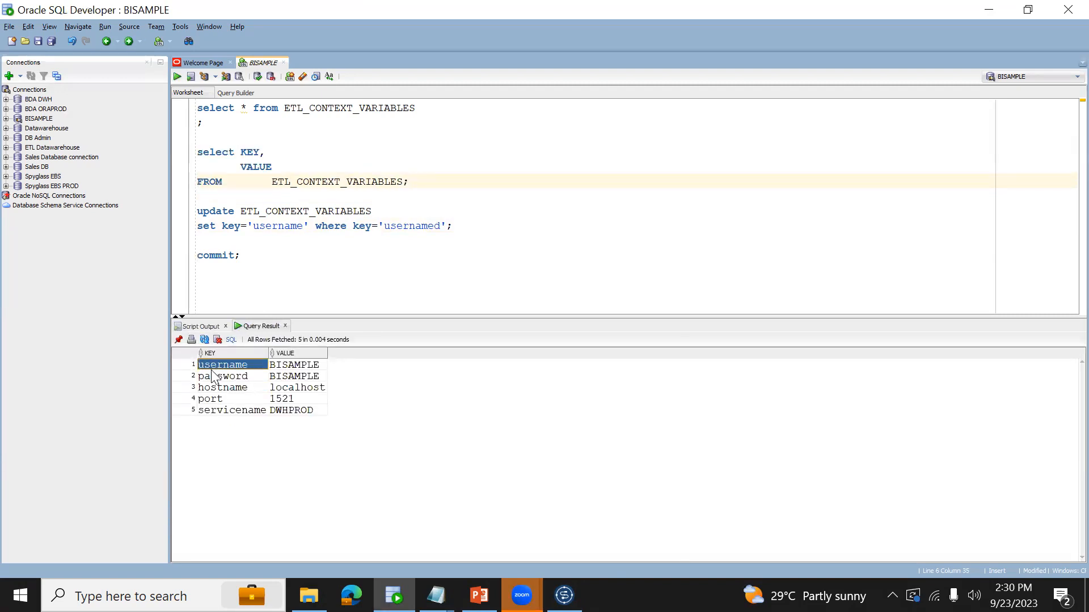
- Switch back to Talend, run job_context2 again, and review the beginning of its console output
key(alt+Tab)
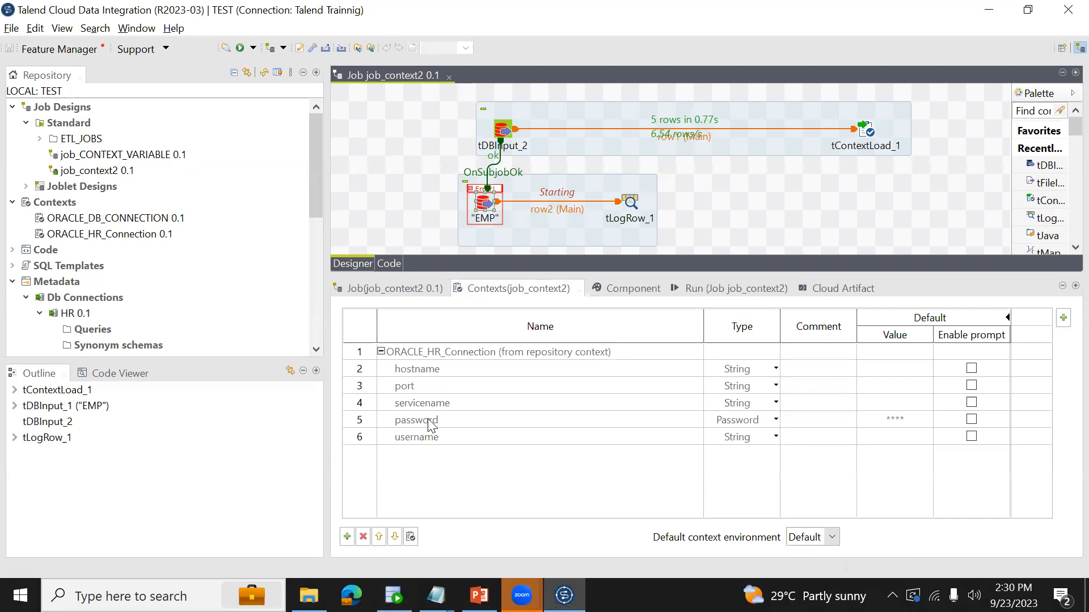
click(725, 285)
click(470, 347)
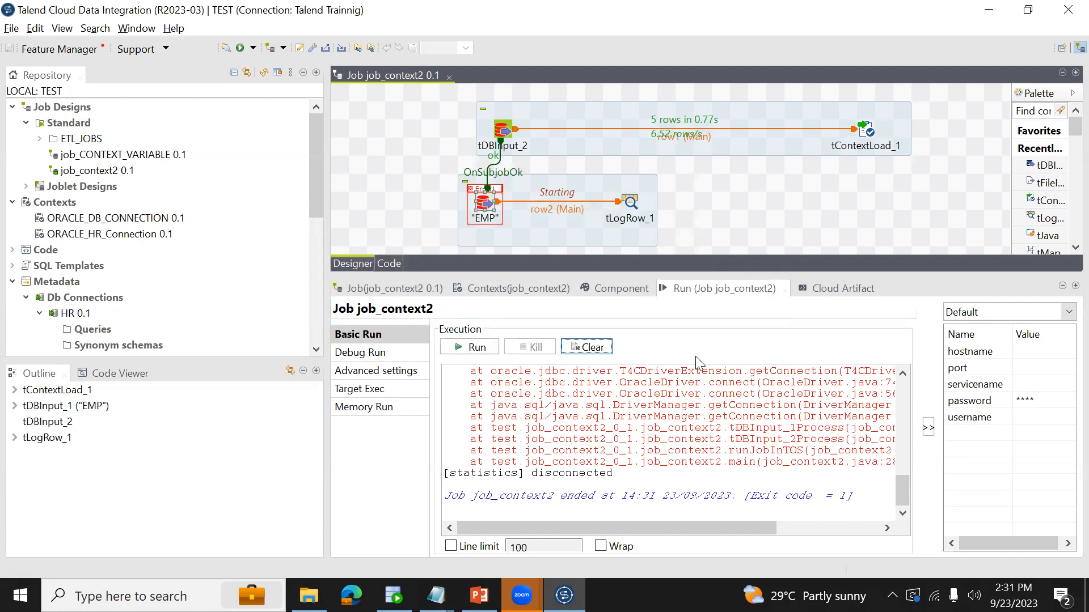
click(688, 406)
key(ctrl+Home)
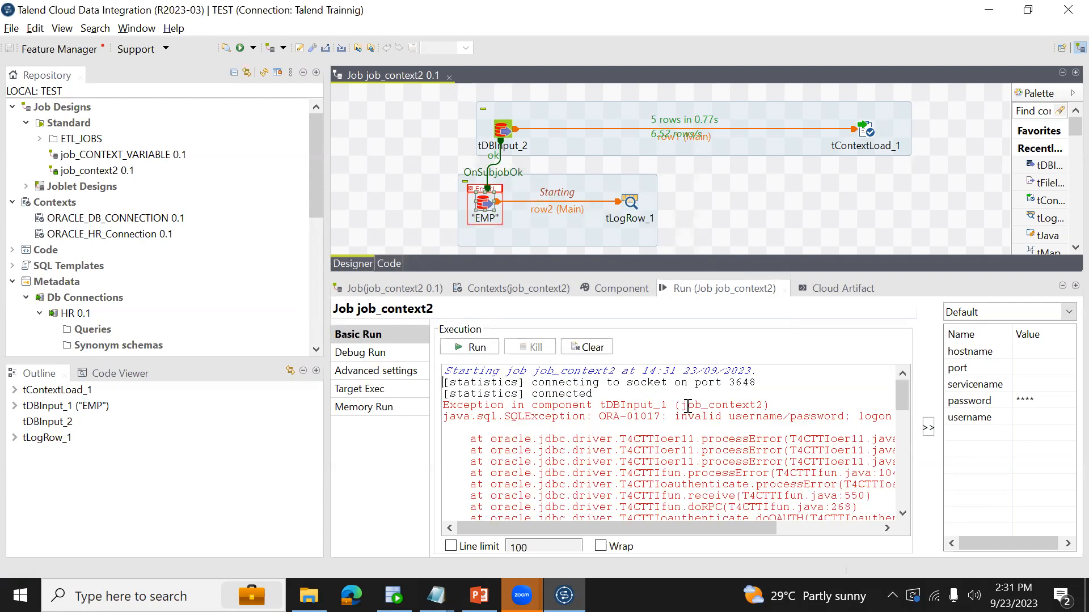
- Read the full logon exception line, and compare the table keys with the job's context variables and the EMP component's connection settings
key(End)
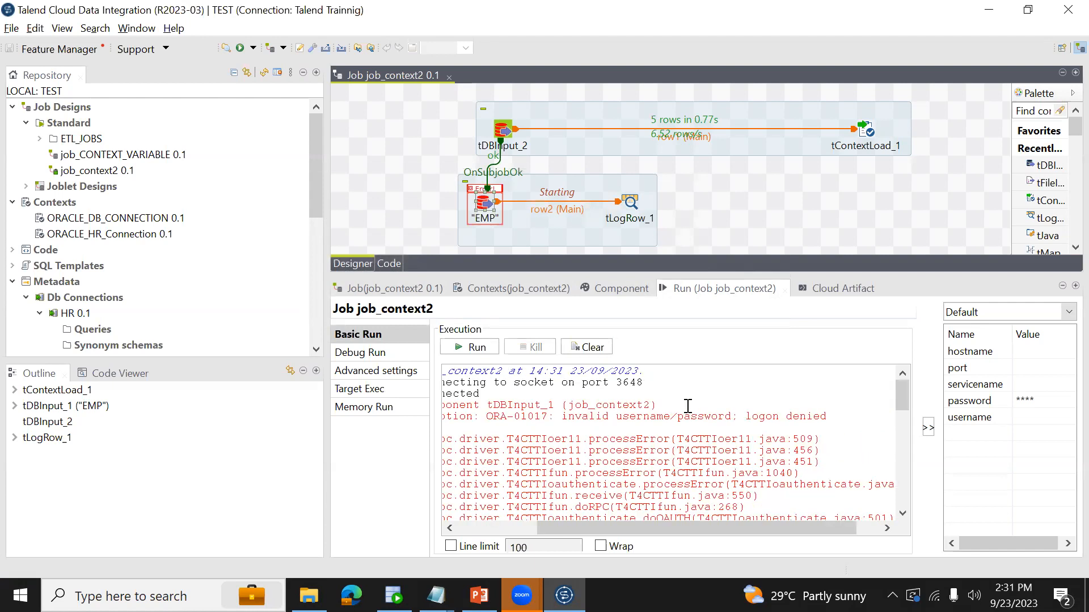
key(alt+Tab)
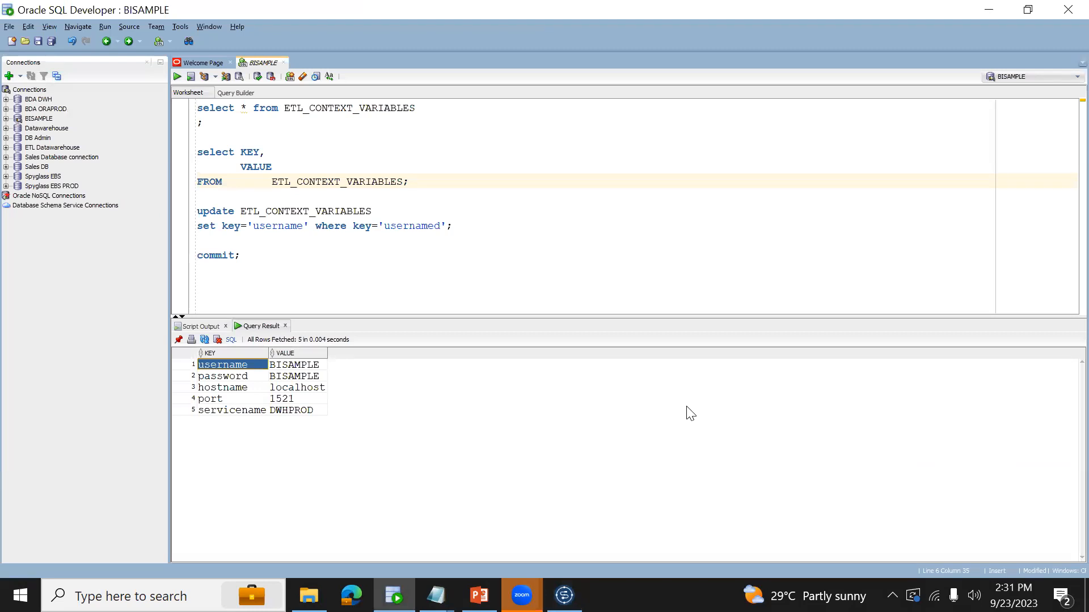
key(alt+Tab)
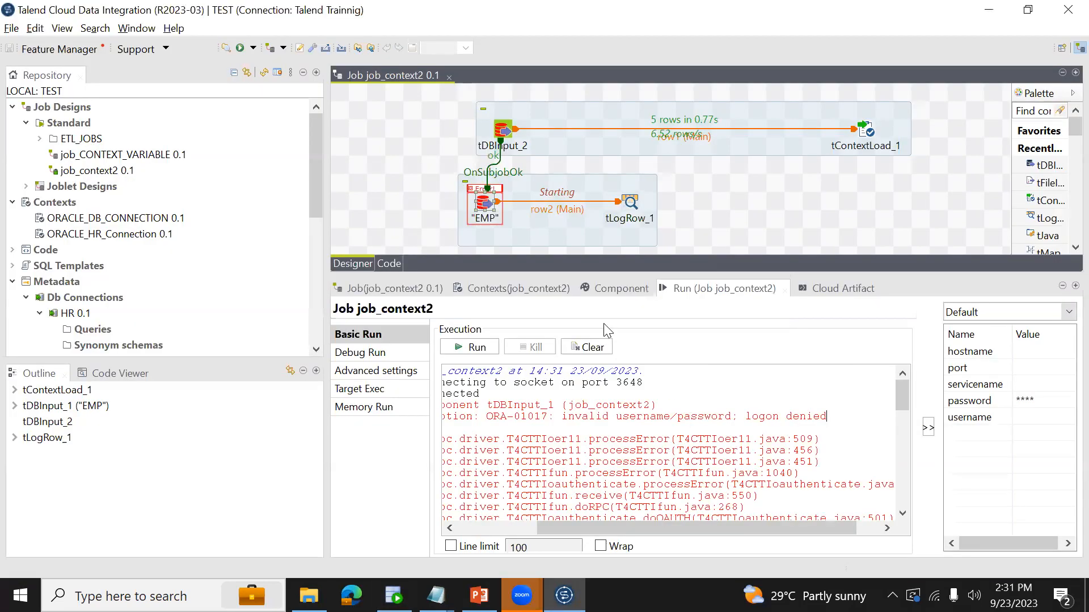
click(488, 208)
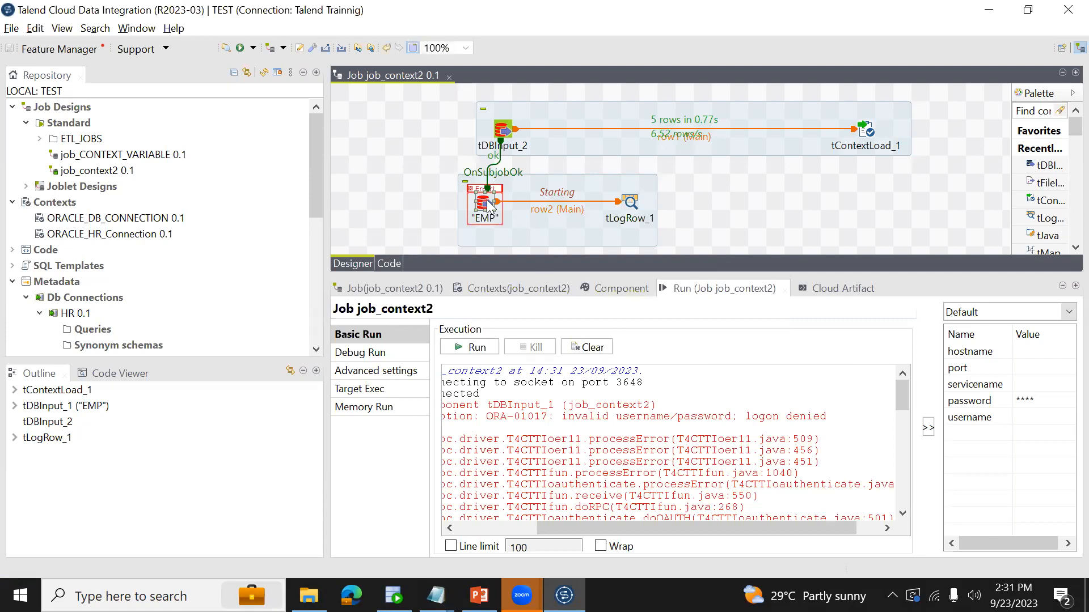
click(522, 287)
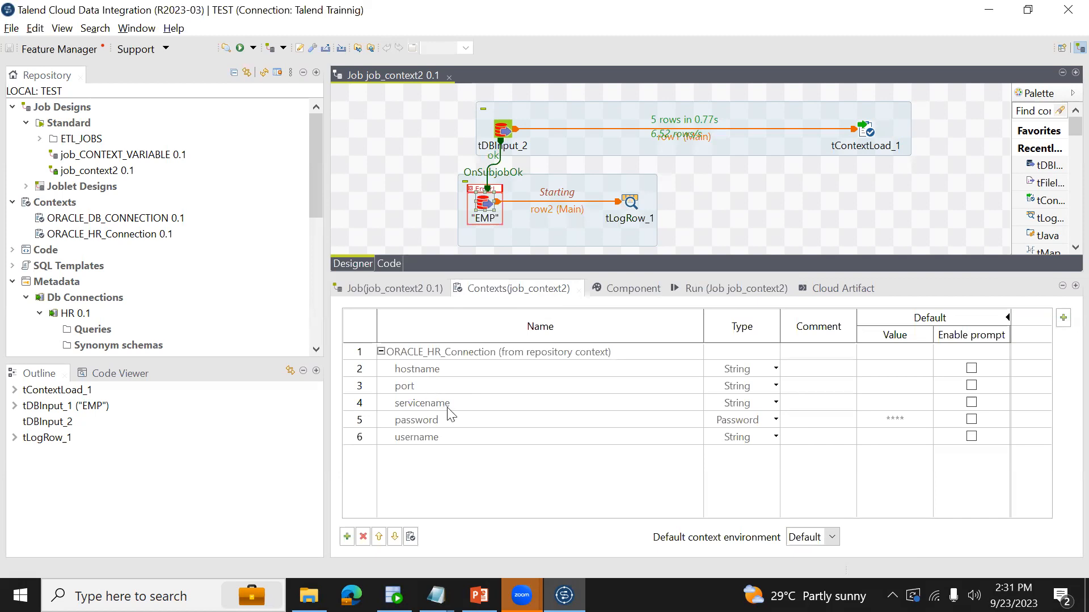
click(634, 289)
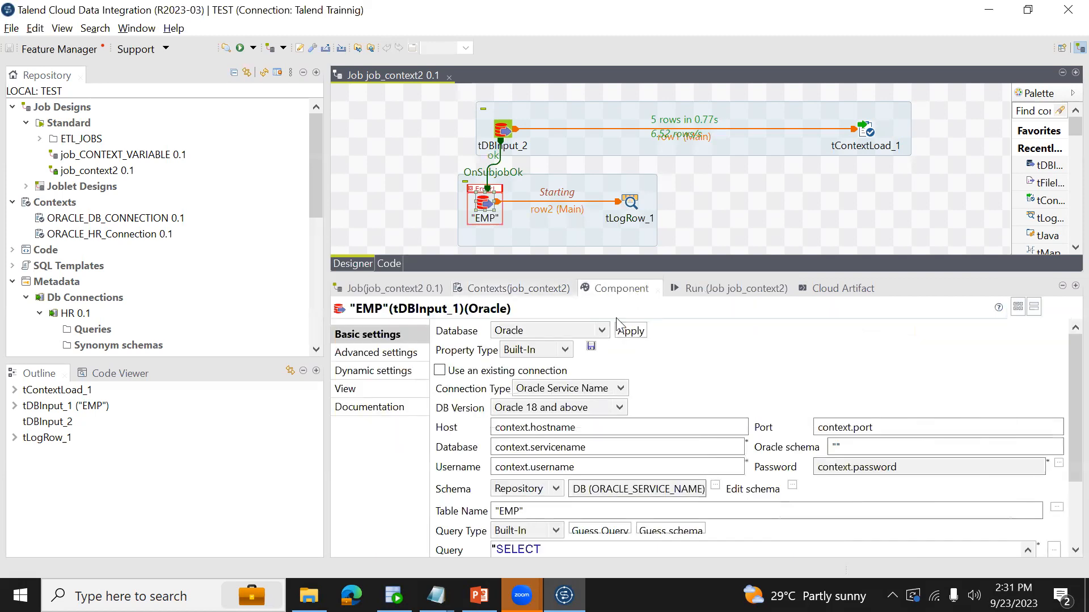
- Run job_context2 again and read the full exception line near the beginning of the console output
click(709, 288)
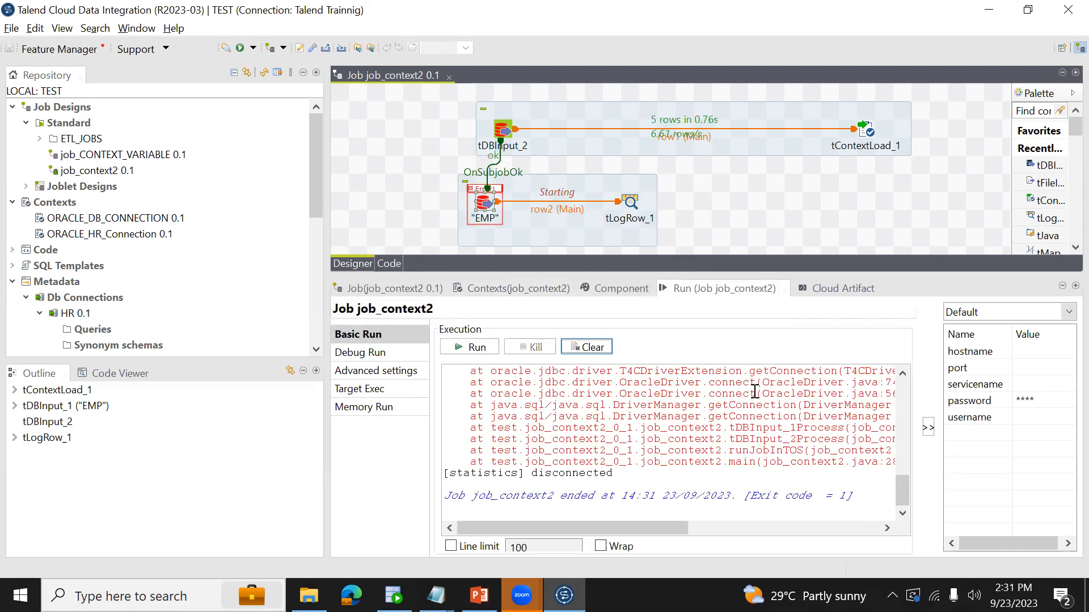
click(732, 410)
key(ctrl+Home)
key(Down)
key(Down)
key(Down)
key(Down)
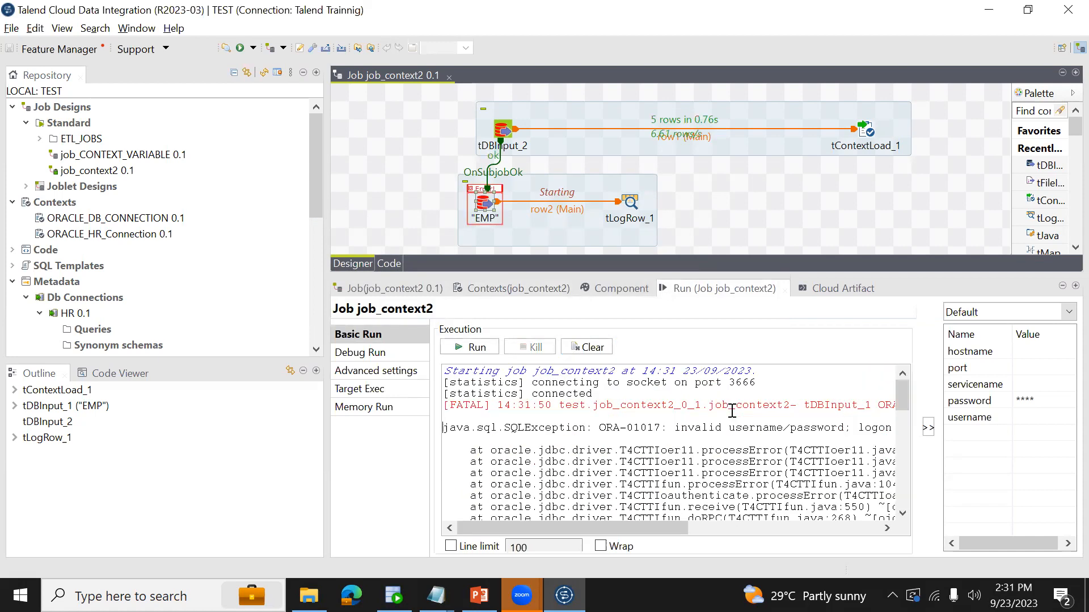
key(End)
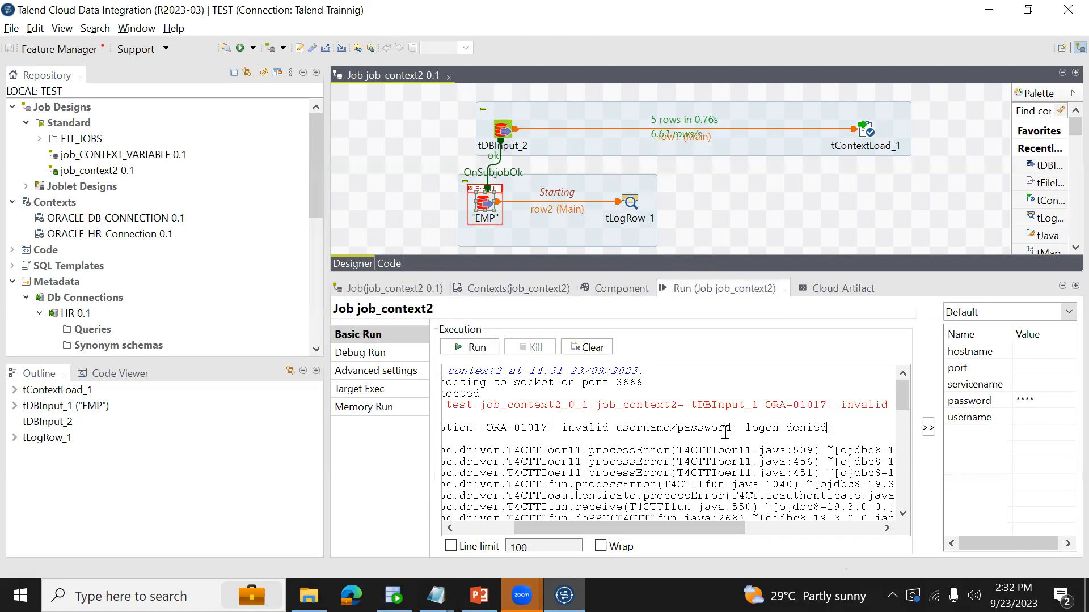
- Check the EMP component's username setting, and review the tDBInput_2 query that reads ETL_CONTEXT_VARIABLES
click(491, 200)
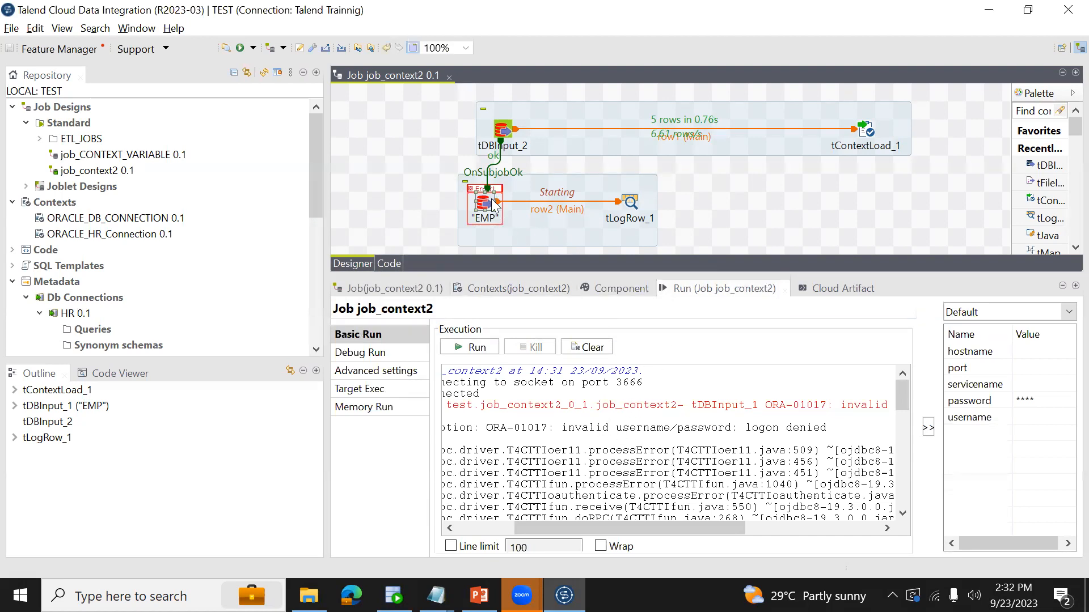
click(620, 289)
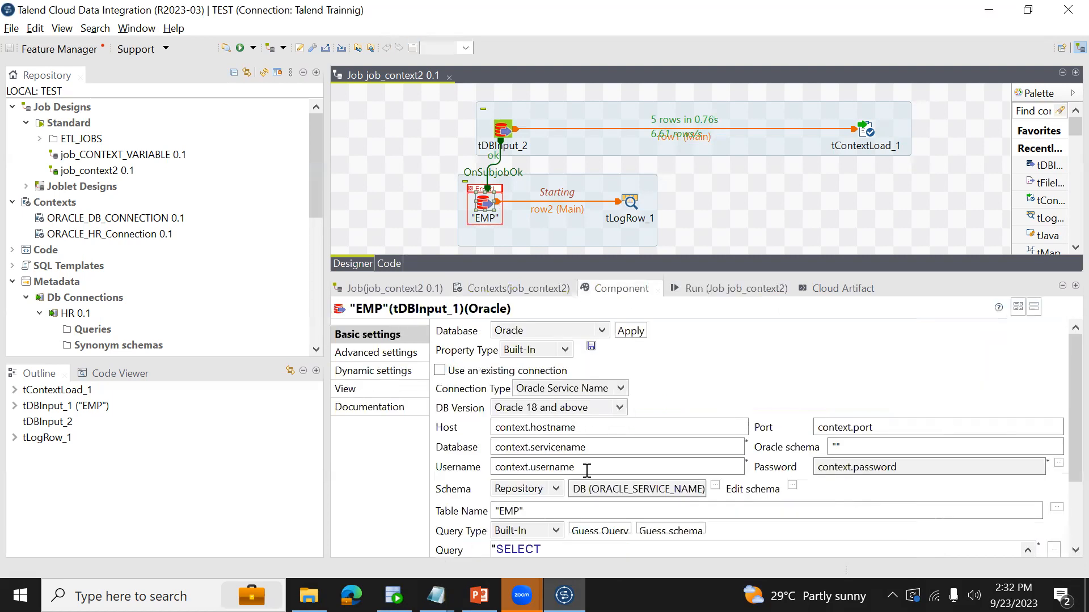
click(590, 467)
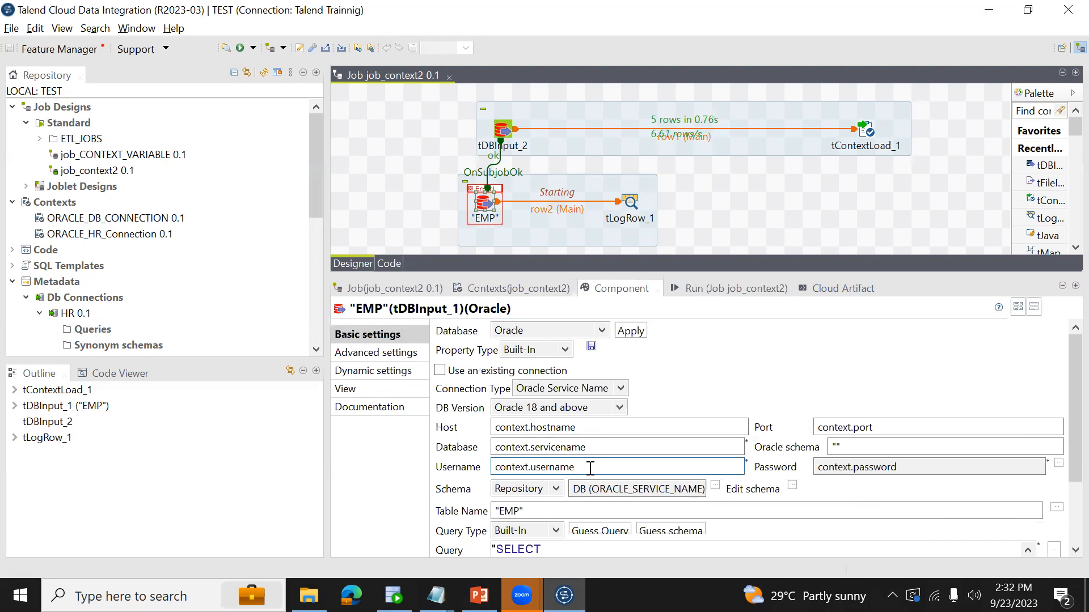
click(502, 130)
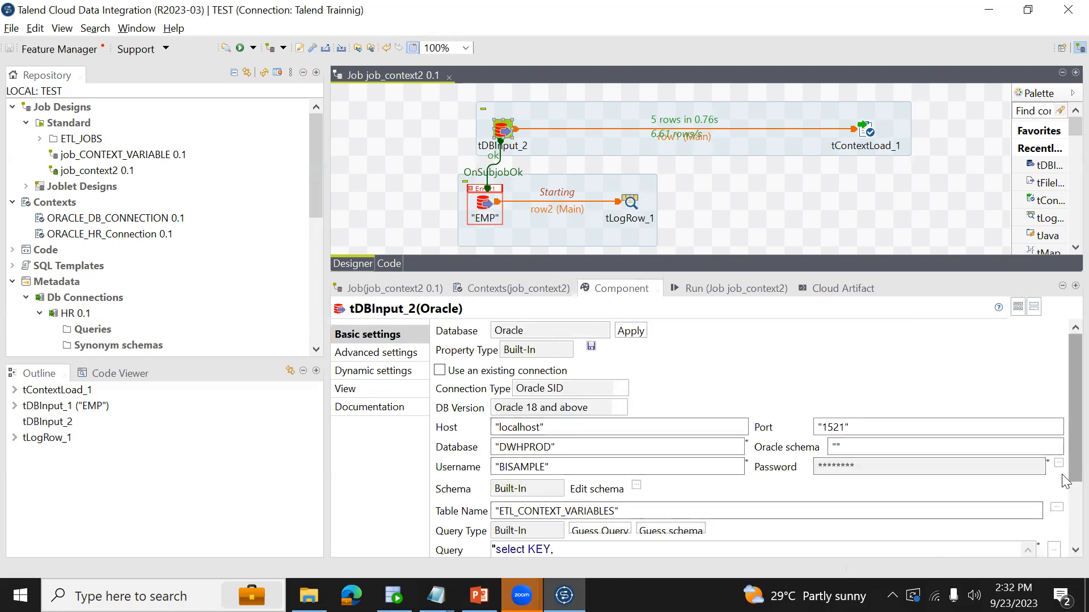
drag(1072, 477, 1072, 540)
click(640, 469)
key(ctrl+a)
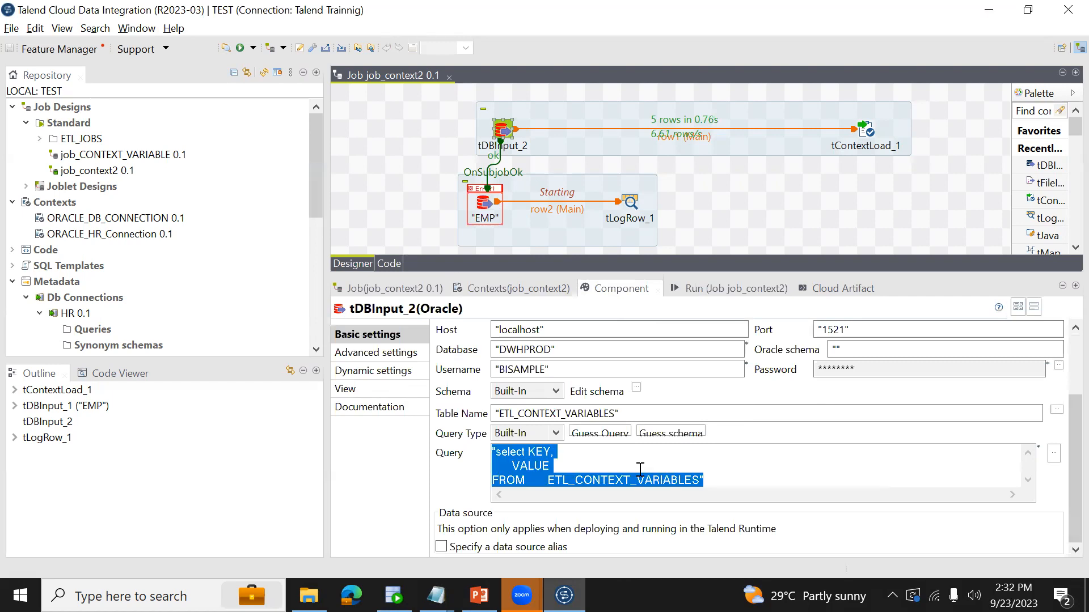
- Switch to SQL Developer and execute the commit statement to save the key update
key(alt+Tab)
click(288, 254)
key(ctrl+Return)
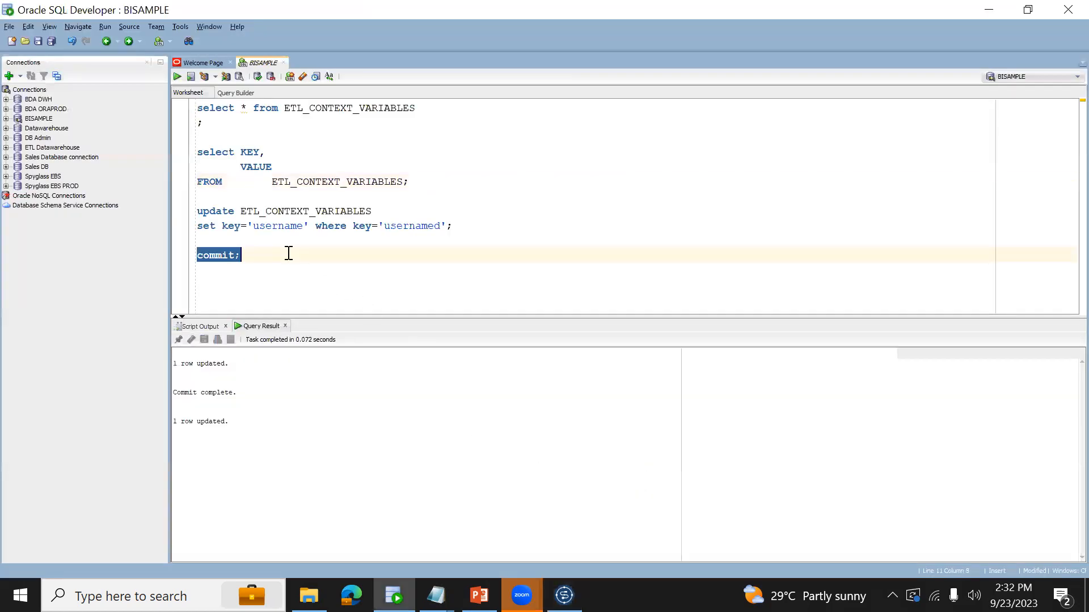
- Execute select * from ETL_CONTEXT_VARIABLES and check the keys in the result
click(438, 107)
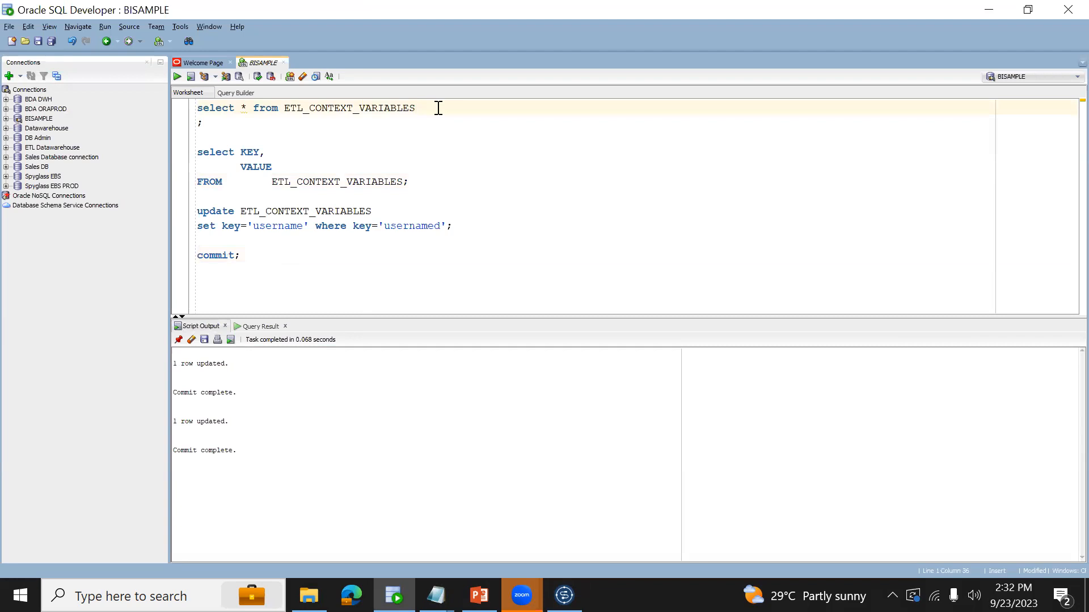
key(ctrl+Return)
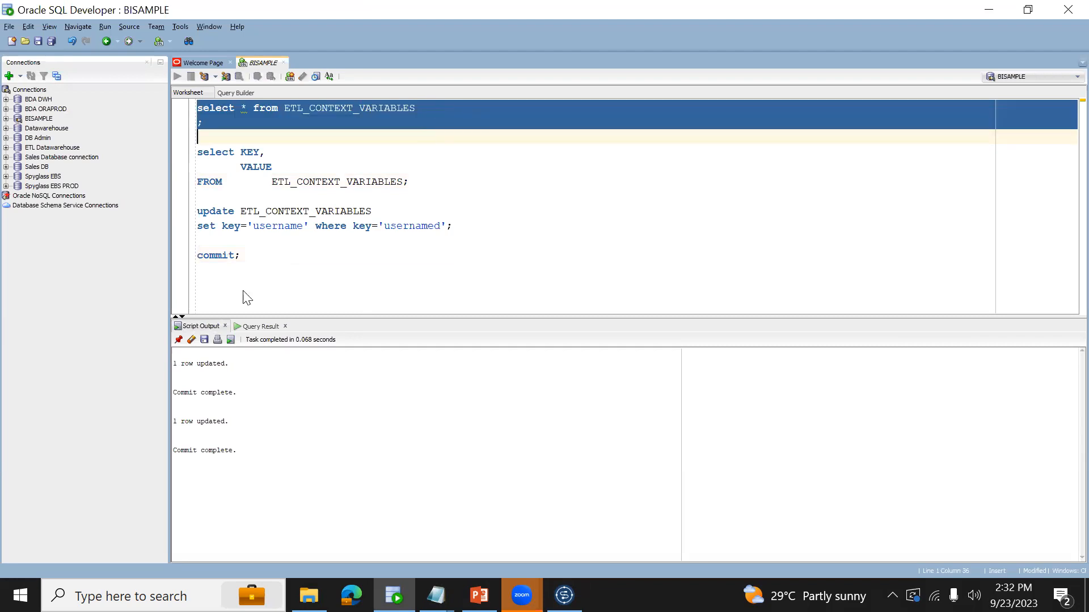
click(247, 389)
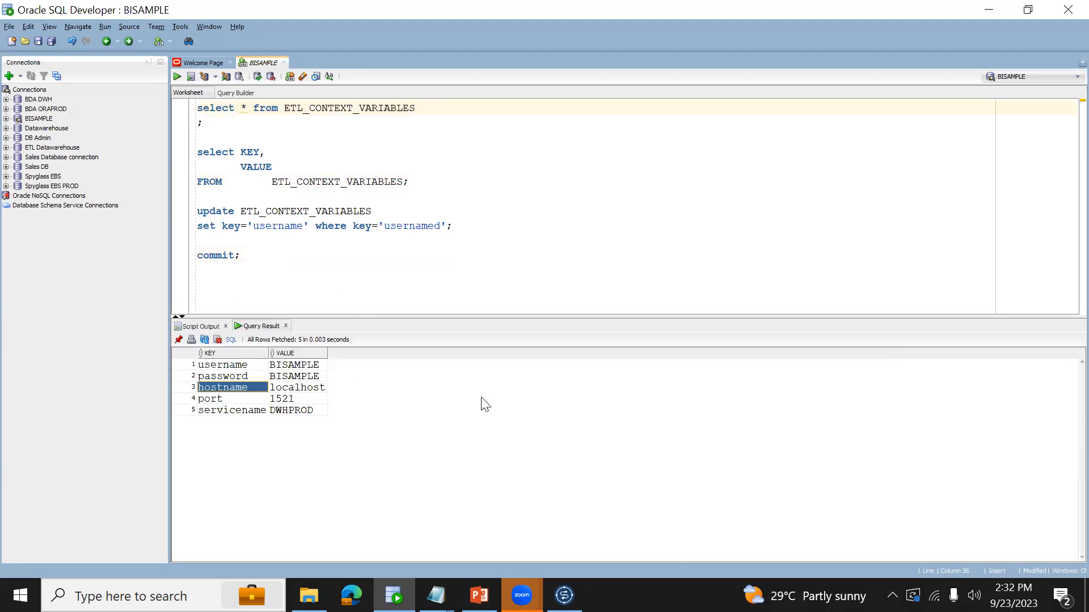
- Switch back to Talend, run job_context2 with the committed keys, and review the EMP rows in the console output
key(alt+Tab)
click(726, 286)
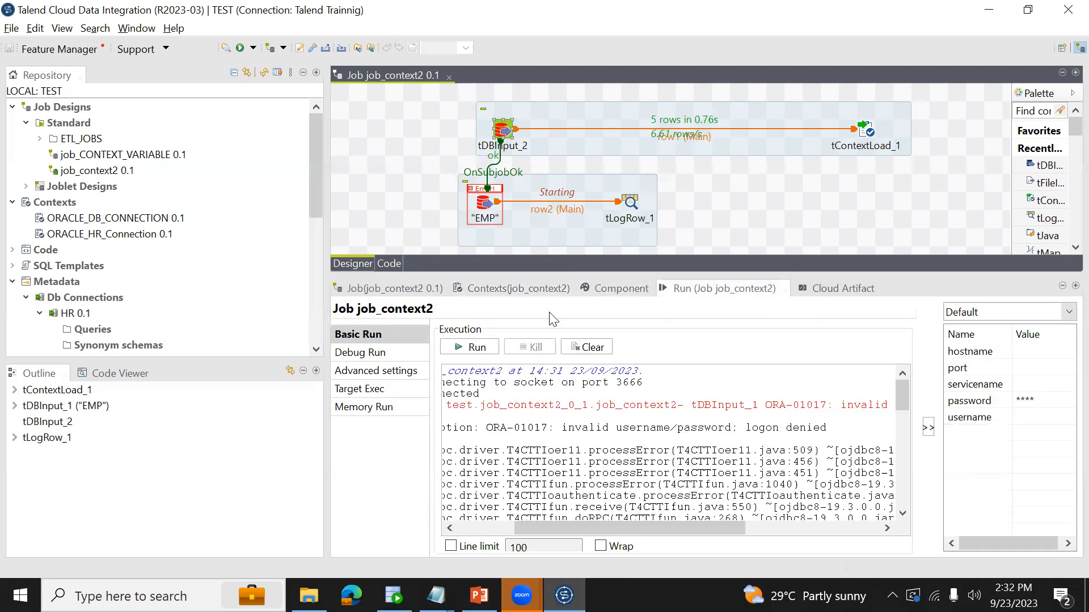
click(475, 348)
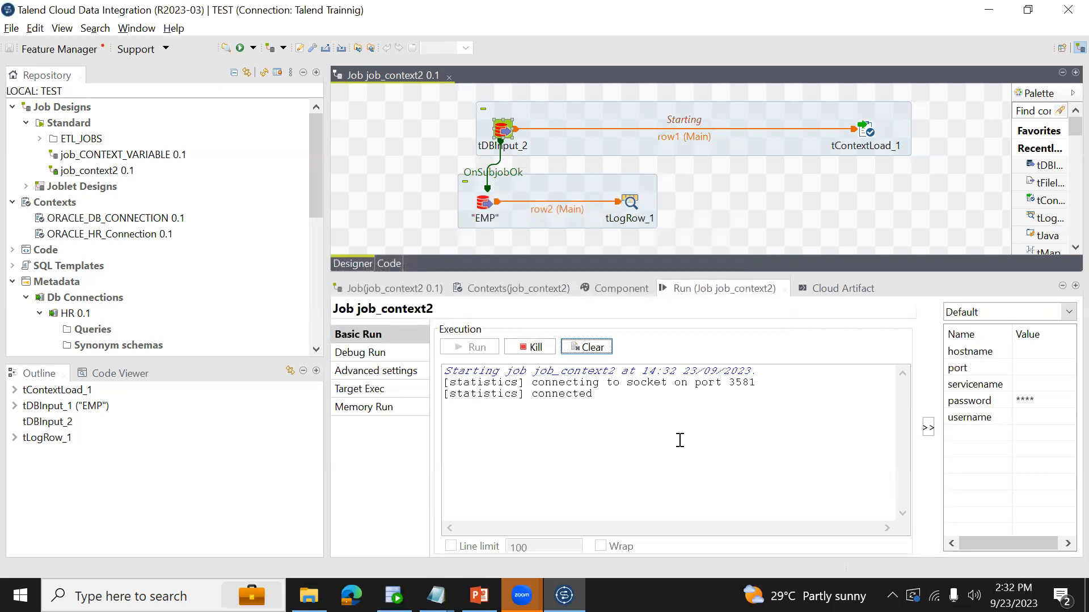
click(697, 457)
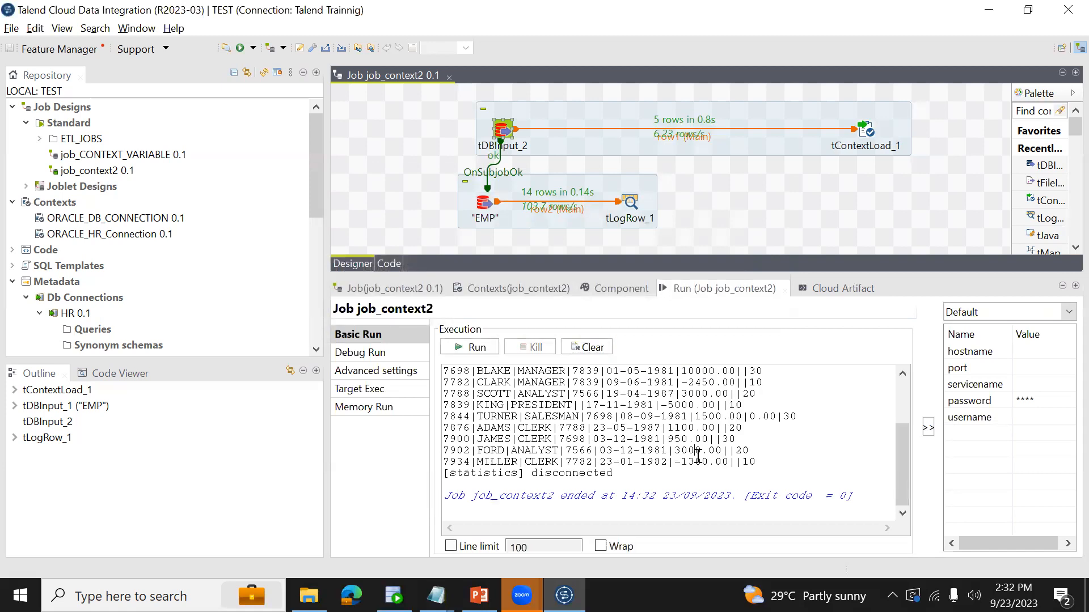
scroll(698, 457, up, 3)
scroll(698, 457, down, 5)
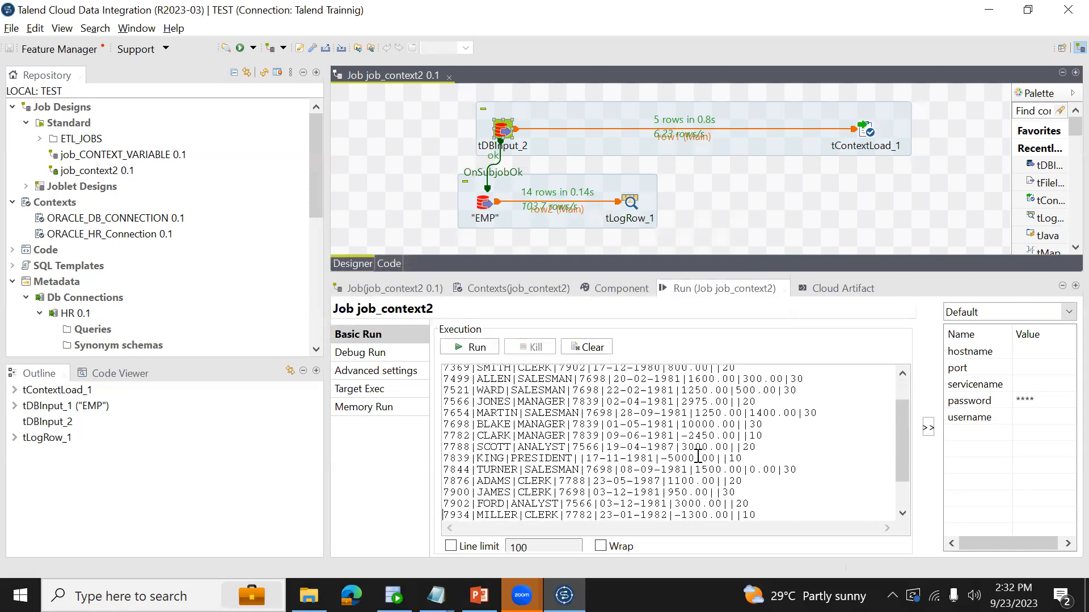
scroll(698, 453, up, 5)
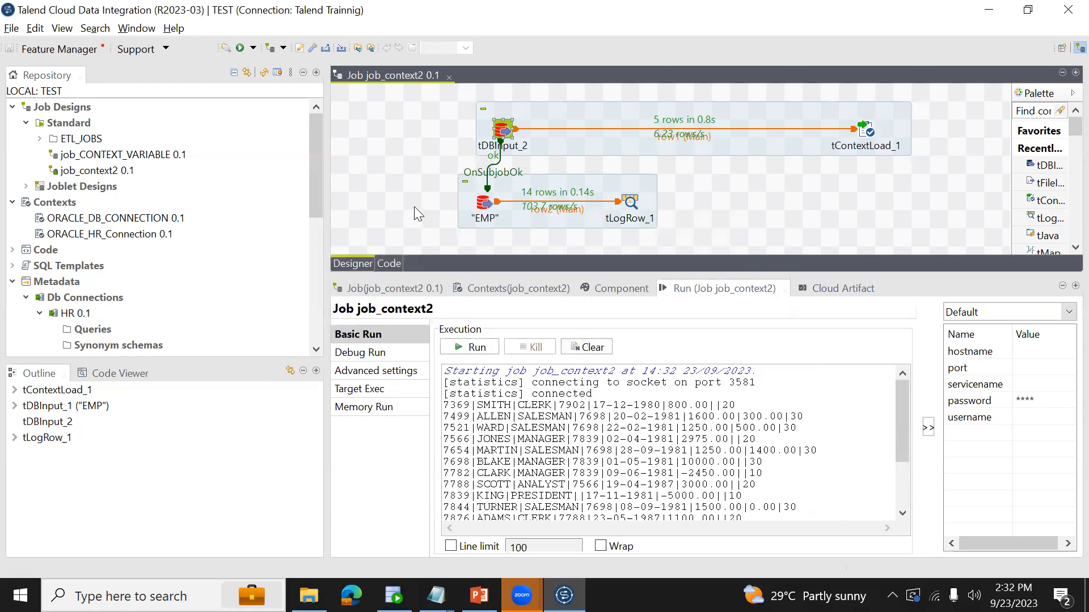
click(869, 129)
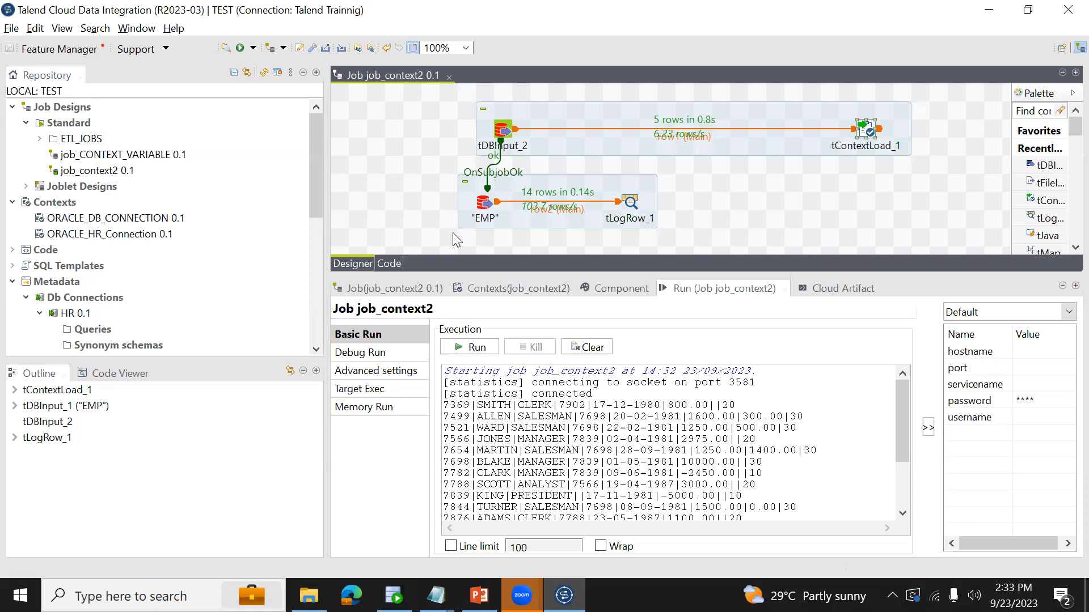
click(580, 118)
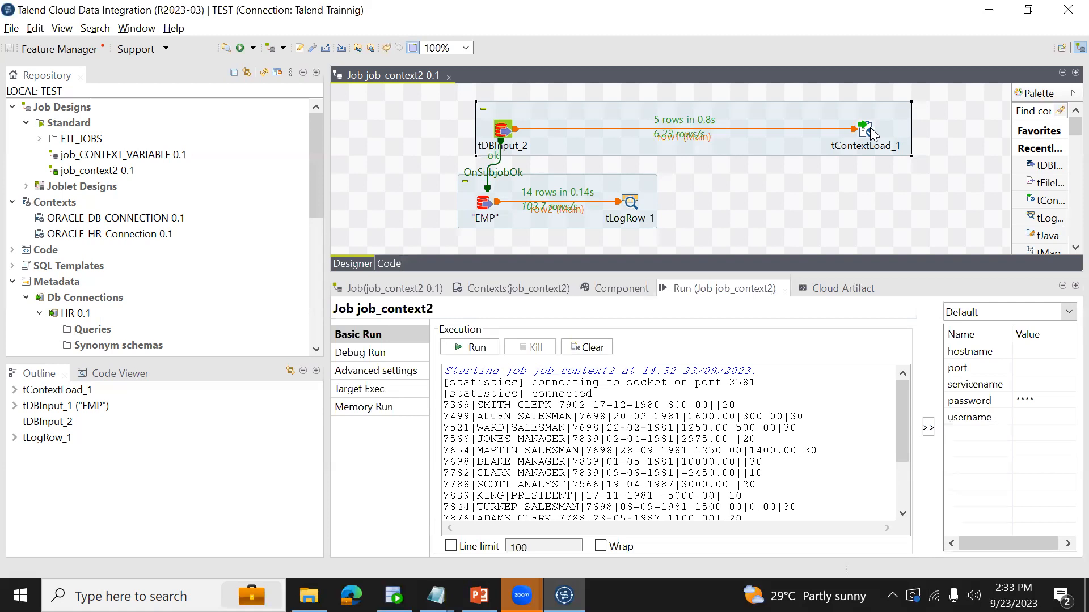
click(621, 288)
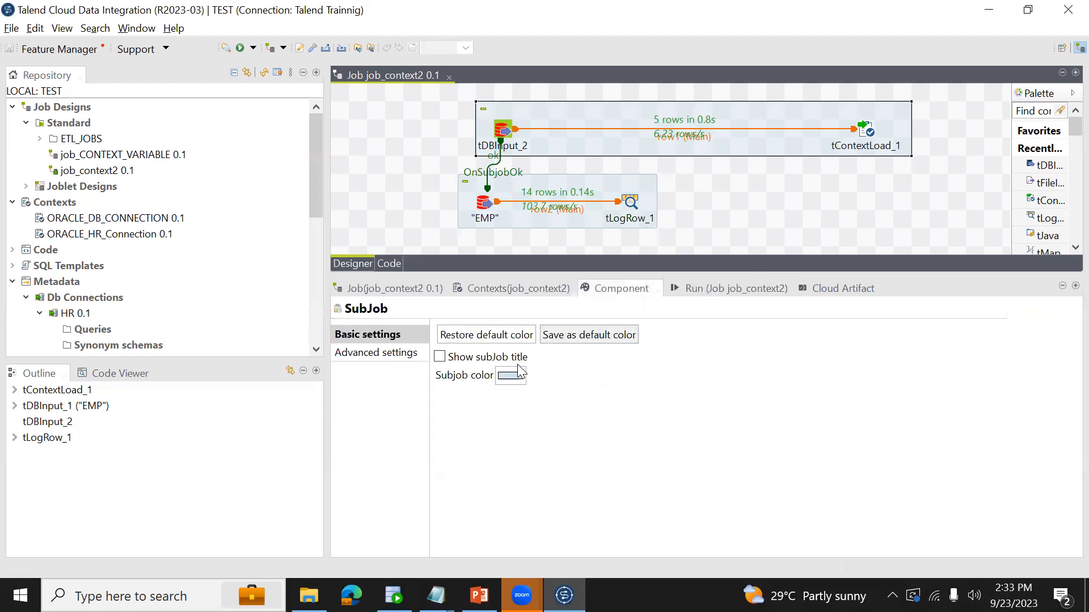
- Remove the ORACLE_HR_Connection group from the job's contexts, add it again from the repository, and save the job
click(497, 289)
click(481, 363)
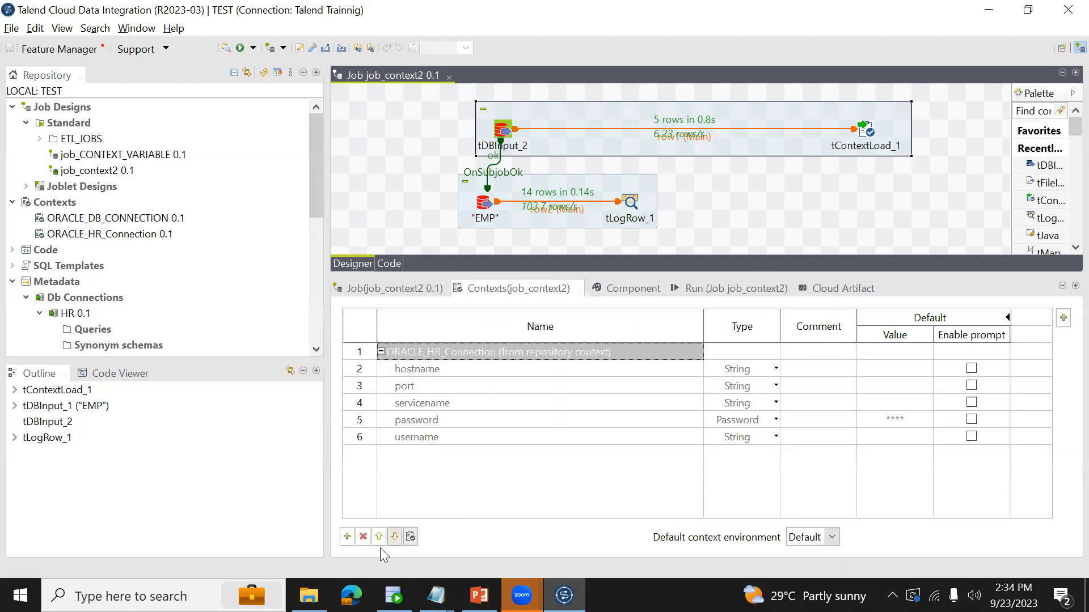
click(363, 537)
drag(109, 234, 409, 383)
drag(170, 221, 444, 469)
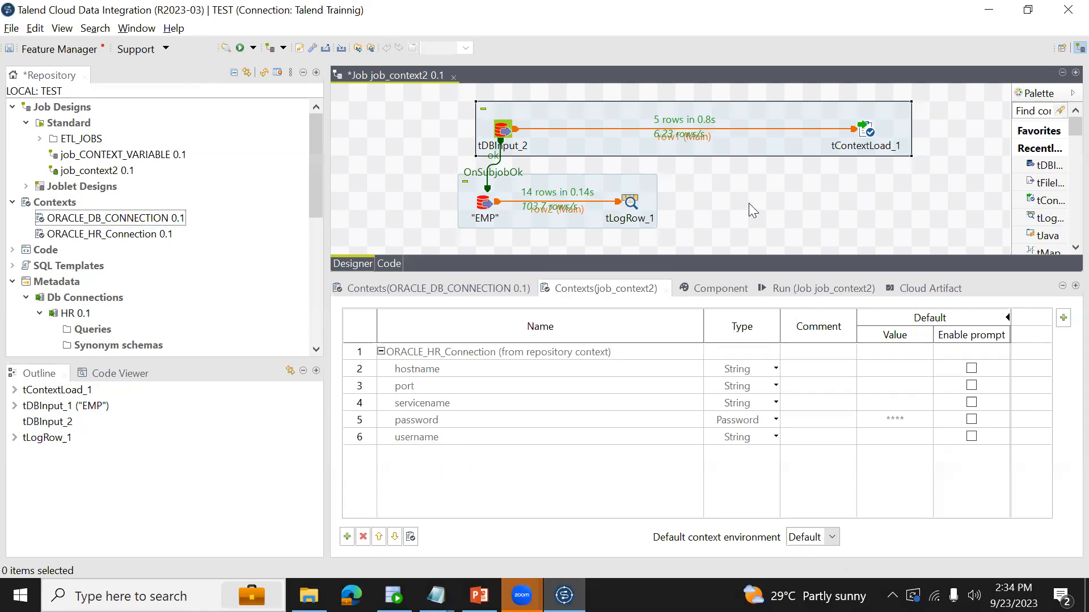
key(ctrl+s)
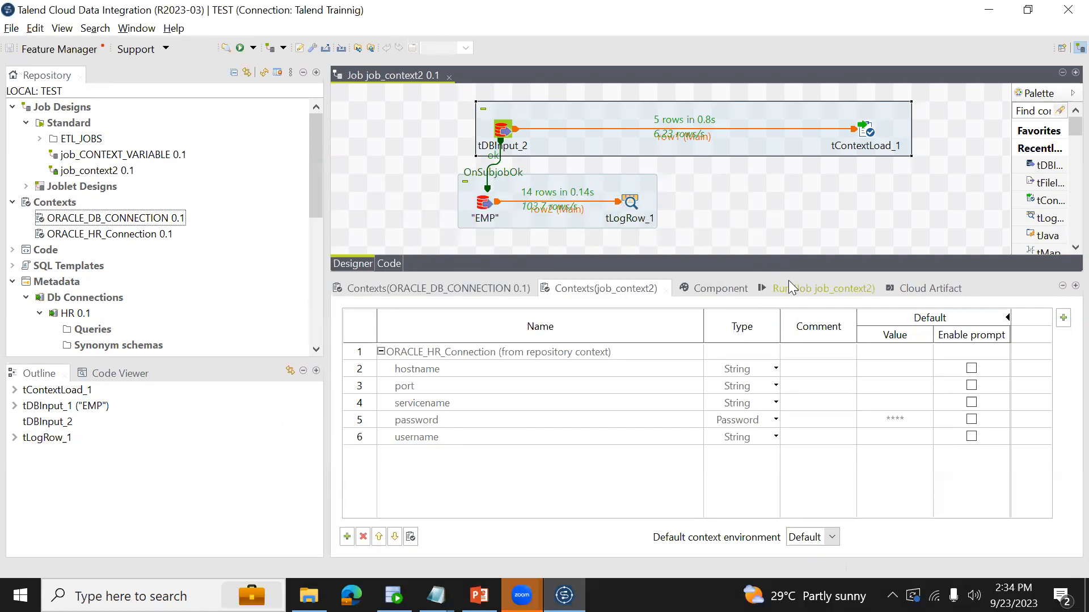
- Run job_context2 with the re-added context group, and switch to SQL Developer's ETL_CONTEXT_VARIABLES query result
click(789, 284)
click(460, 345)
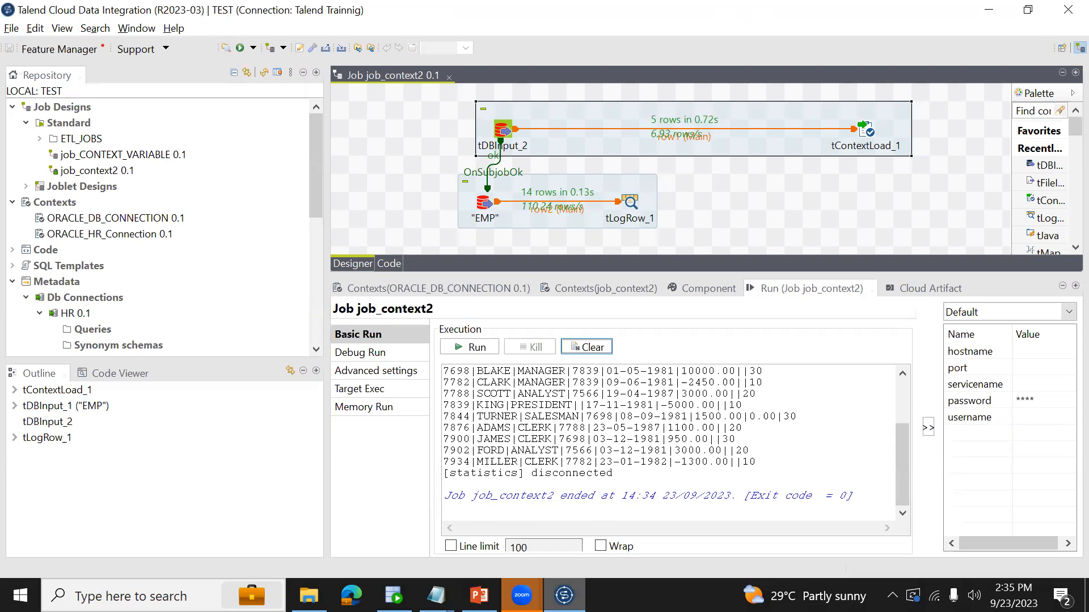
key(alt+Tab)
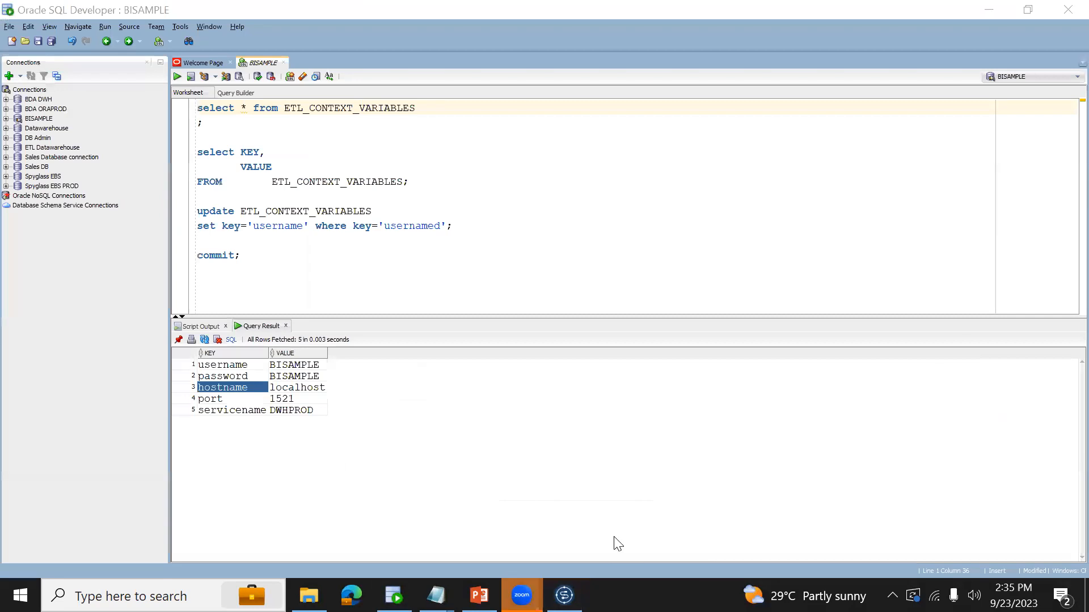